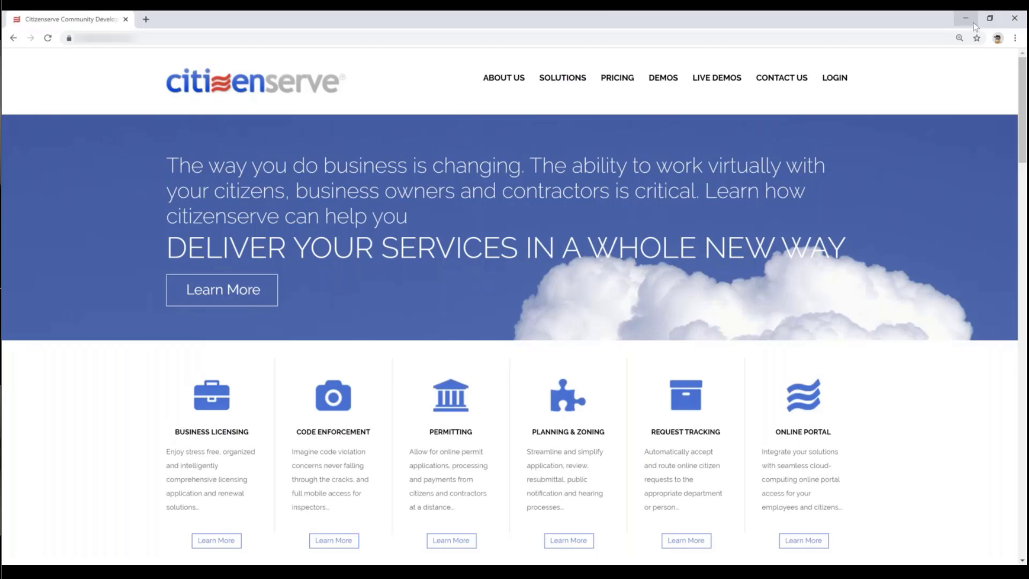
- Minimize the Chrome window with the company website to reveal the Town of Buena Vista portal
left_click(971, 20)
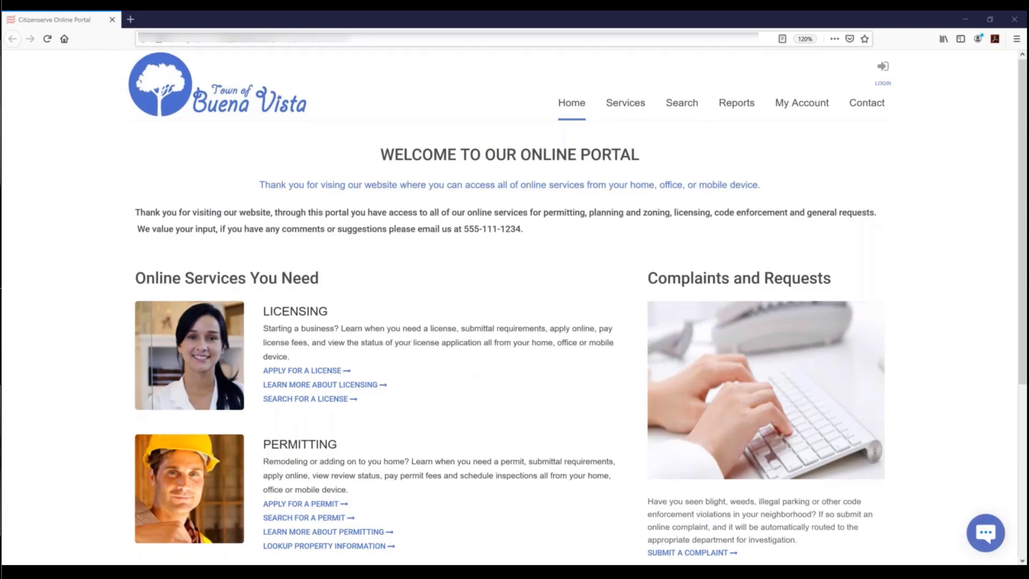
scroll(433, 335, "down", 2)
scroll(509, 306, "down", 3)
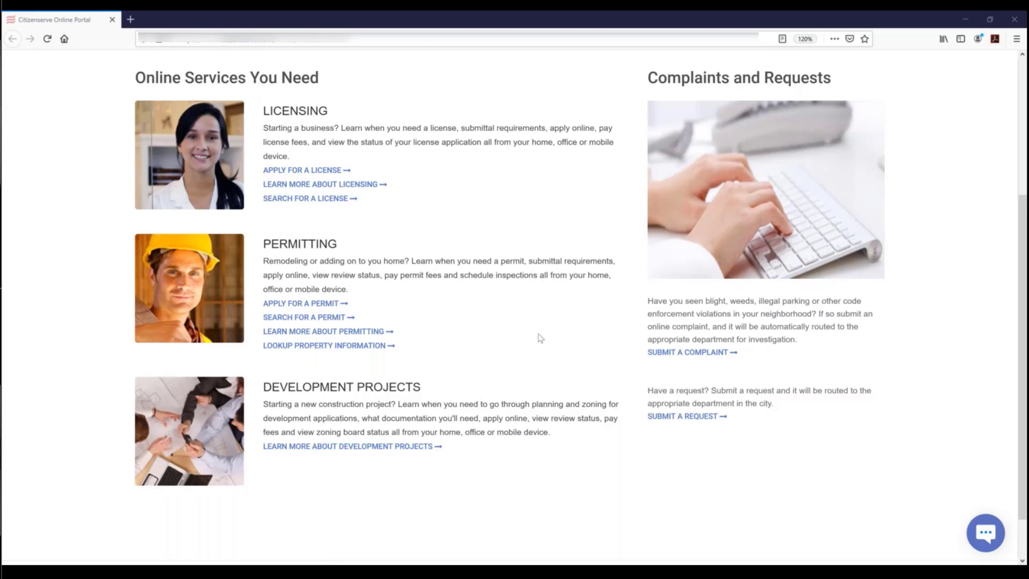
scroll(540, 338, "up", 4)
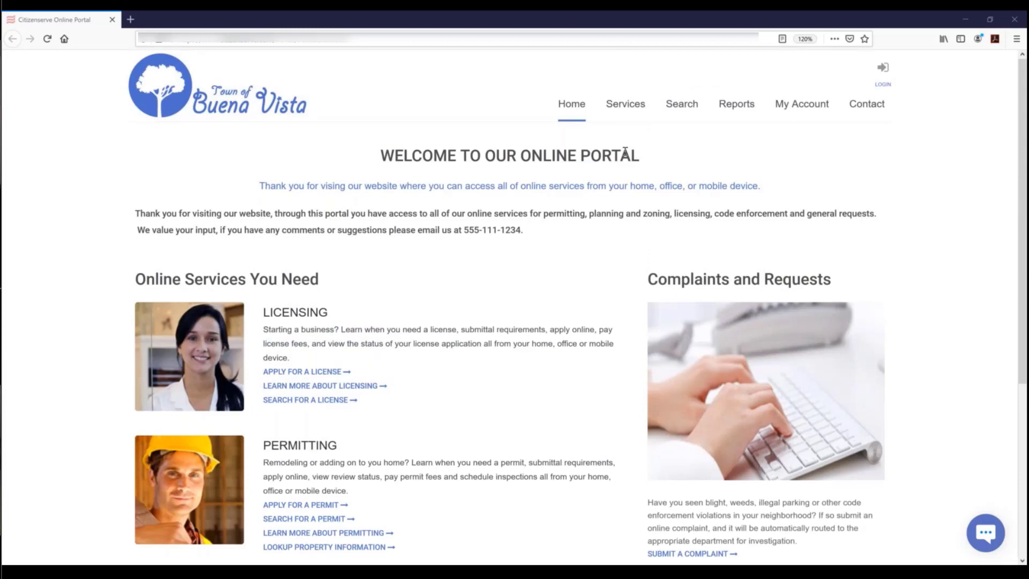
mouse_move(629, 108)
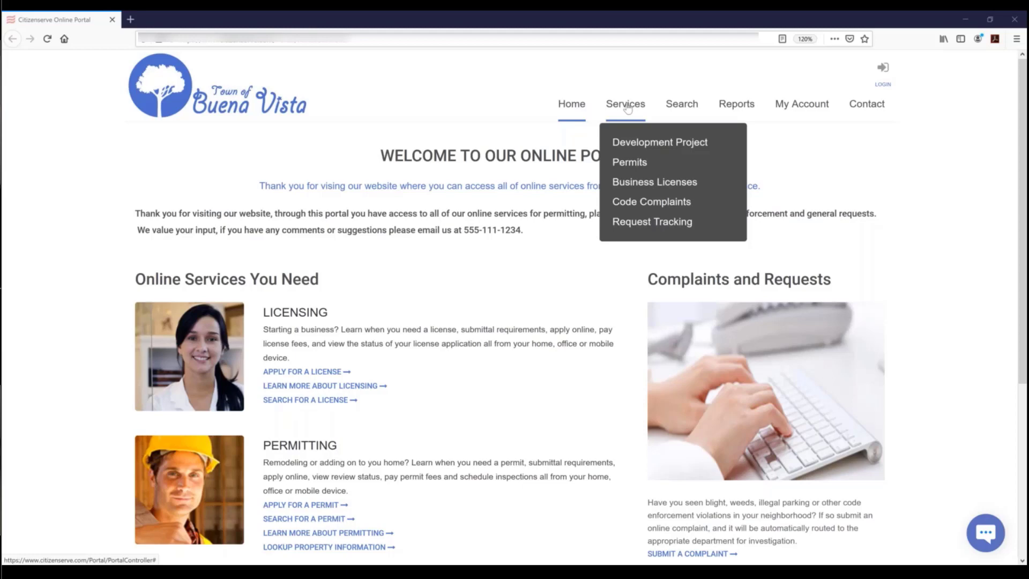
- Go to Services > Permits and follow the 'Do you need a permit?' link
left_click(633, 163)
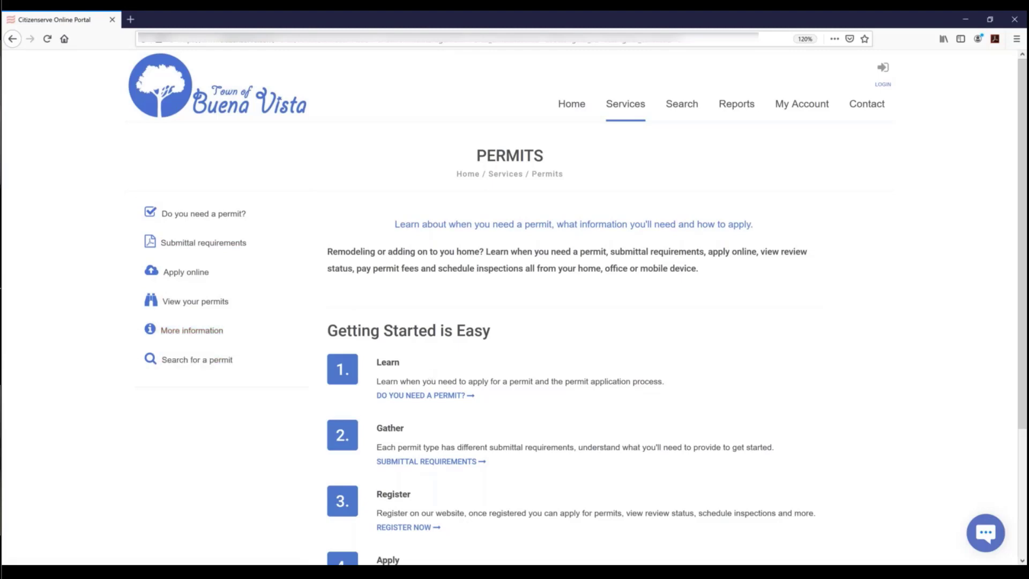
scroll(452, 402, "down", 3)
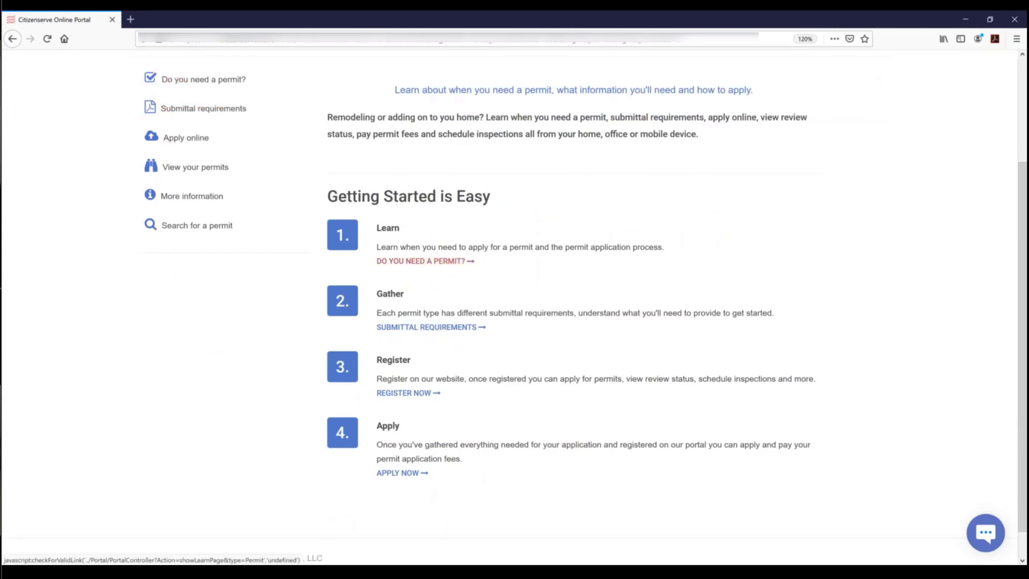
left_click(416, 262)
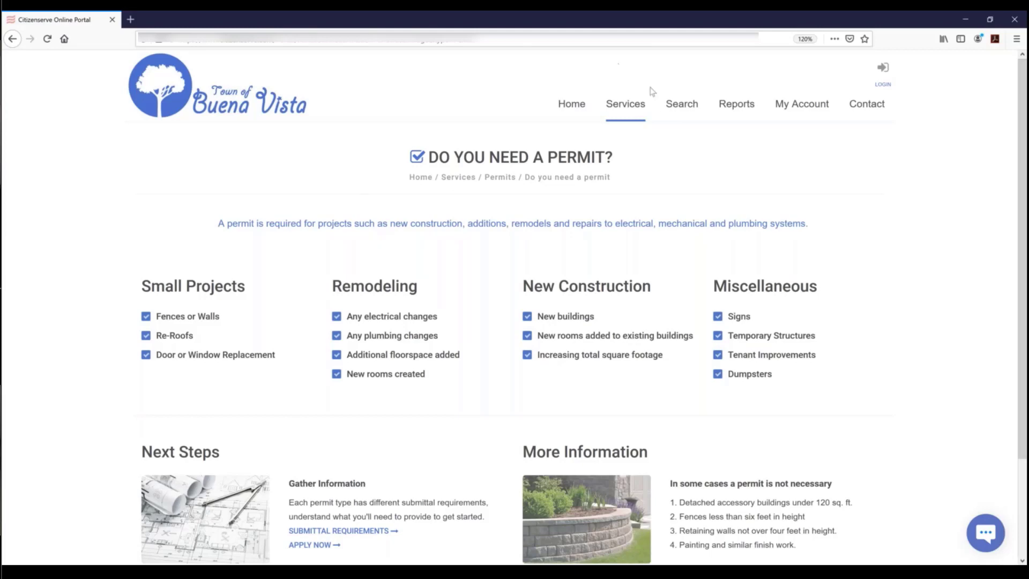
- Run a portal search with File Type set to Permits and no other filters
left_click(689, 111)
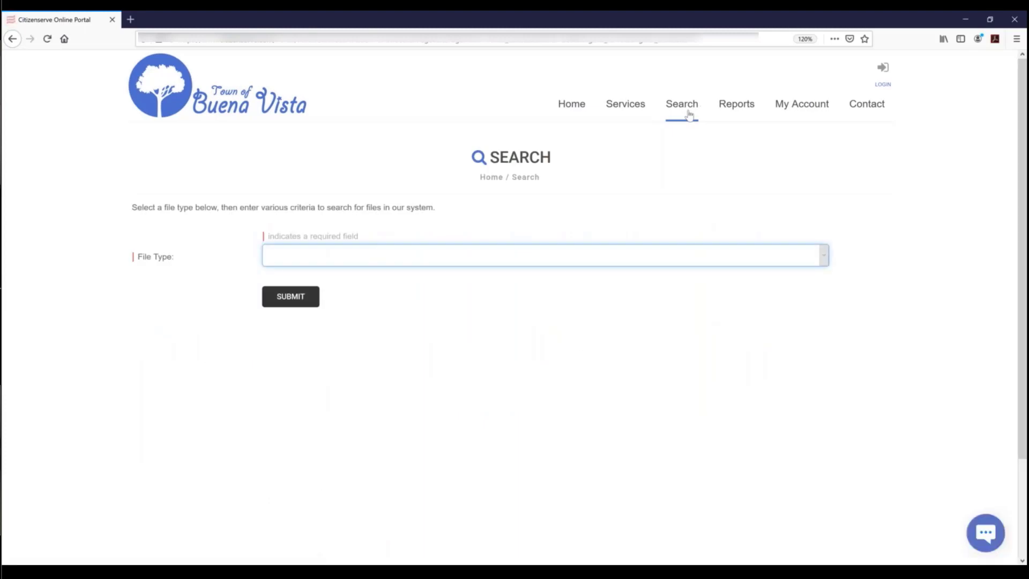
mouse_move(630, 109)
left_click(341, 257)
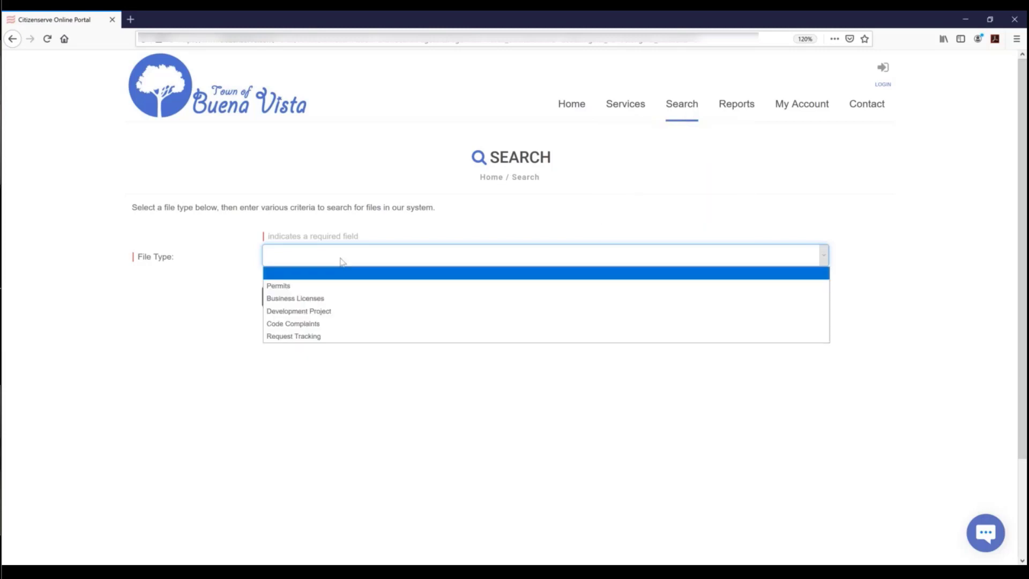
left_click(286, 288)
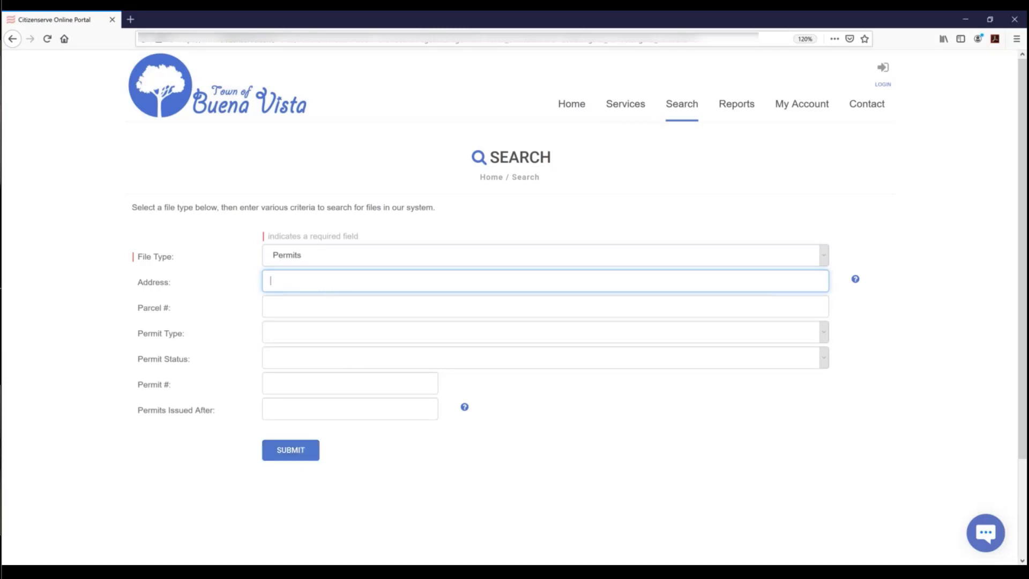
left_click(291, 450)
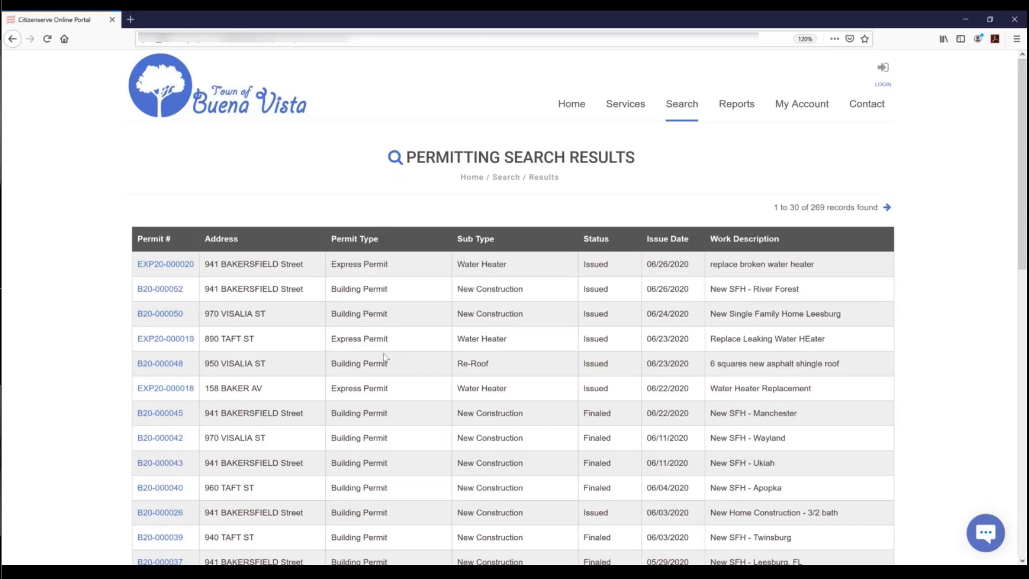
- Open the Code complaints report from Reports and enter From date 01/01/2019
mouse_move(737, 107)
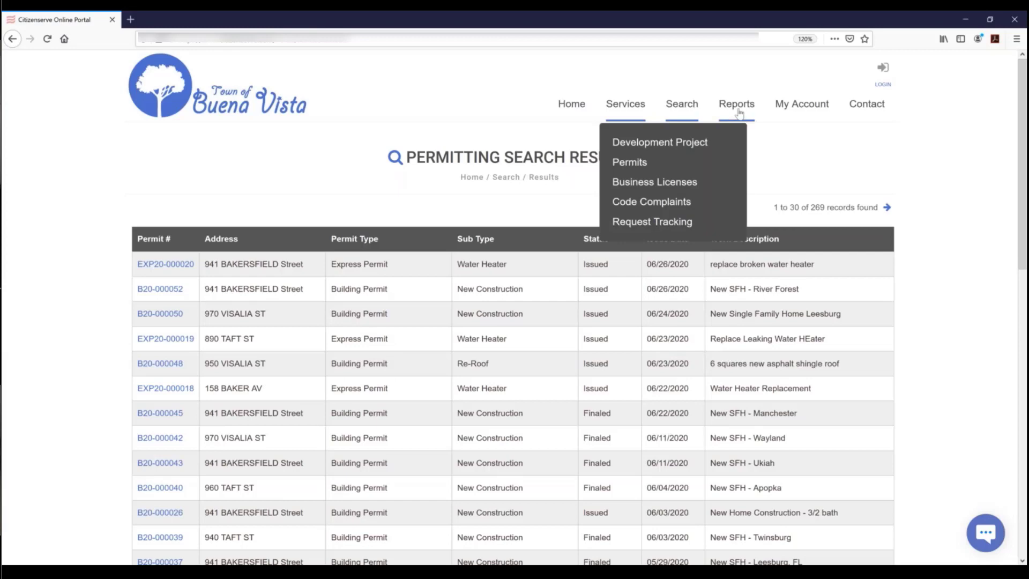
left_click(737, 107)
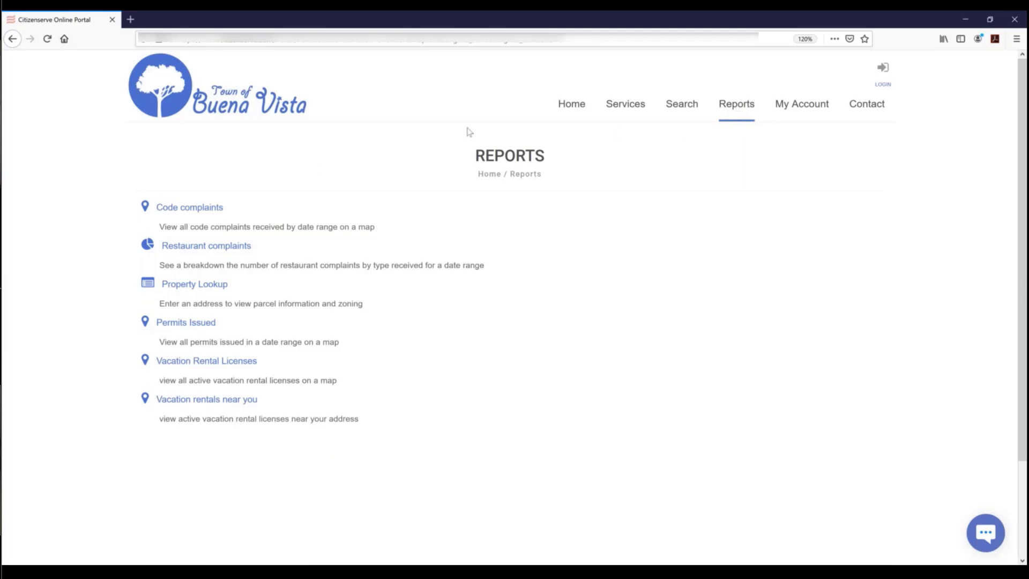
left_click(249, 225)
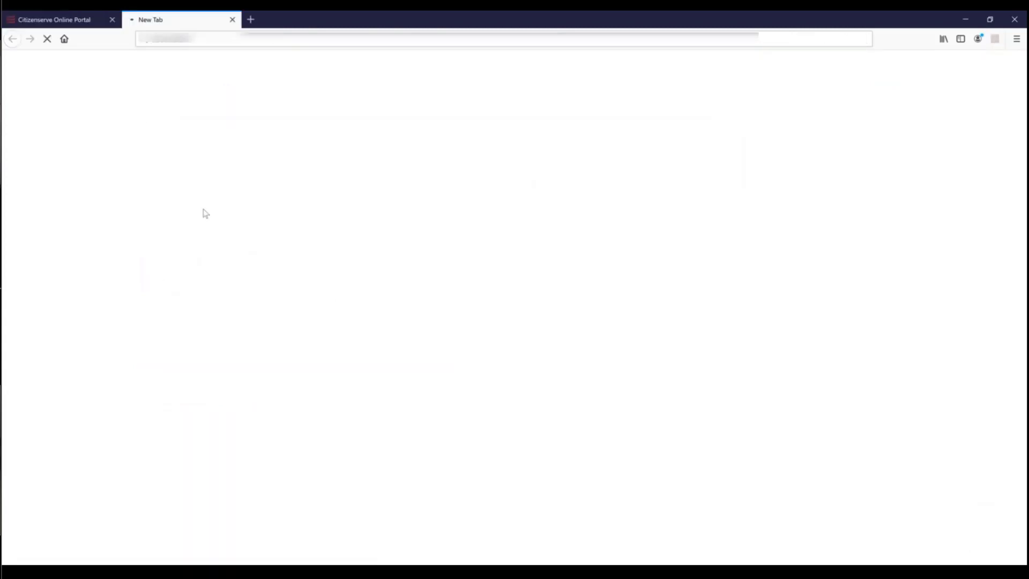
left_click(287, 203)
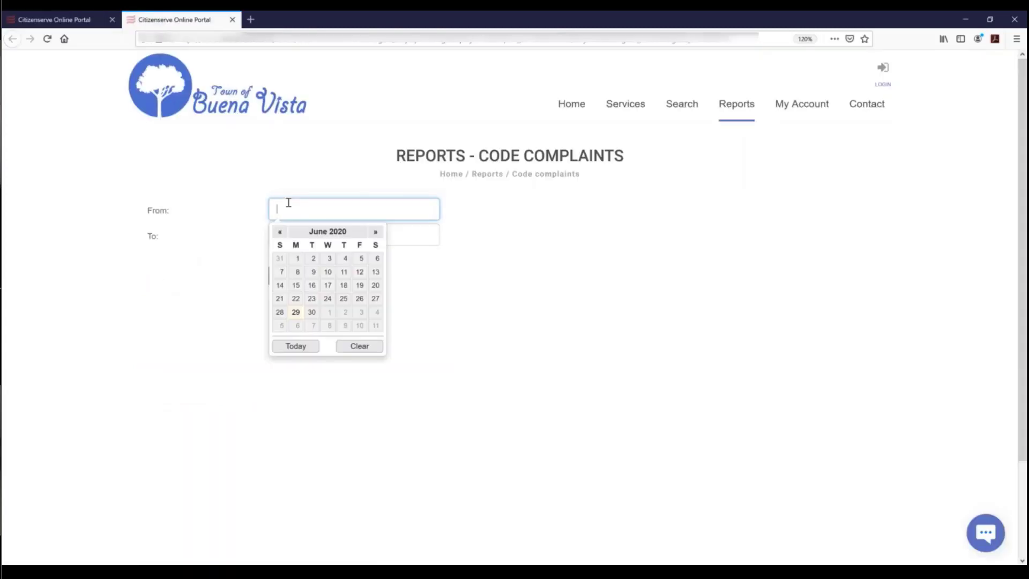
type("01/01/")
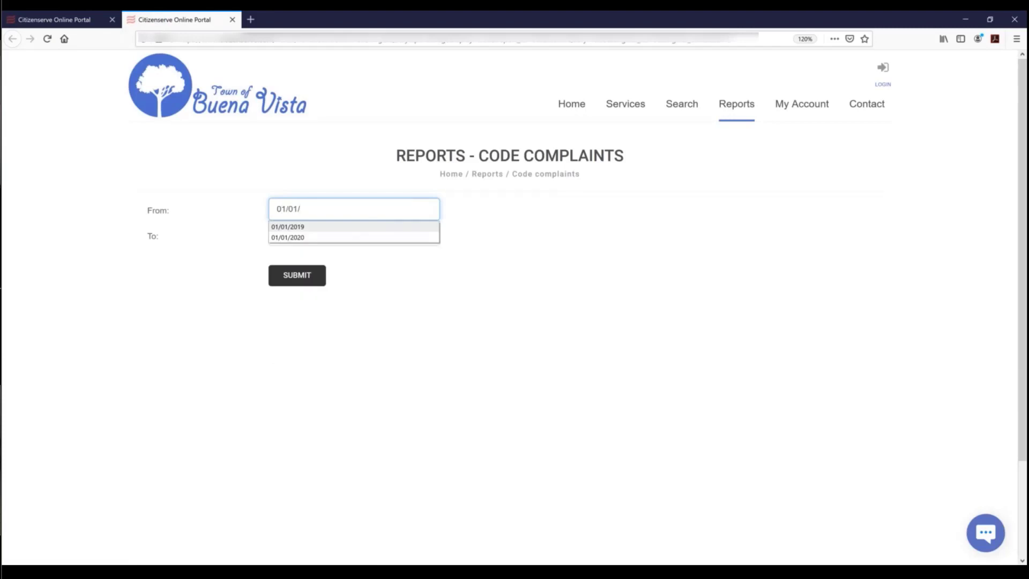
type("2019")
left_click(333, 239)
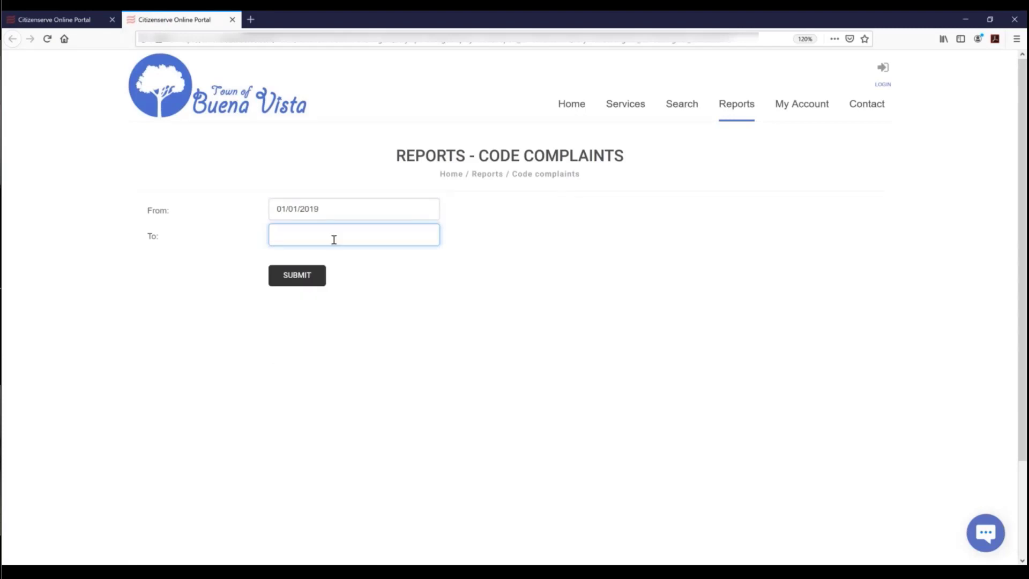
- Set the To date to today, 06/29/2020, and generate the map report
left_click(290, 283)
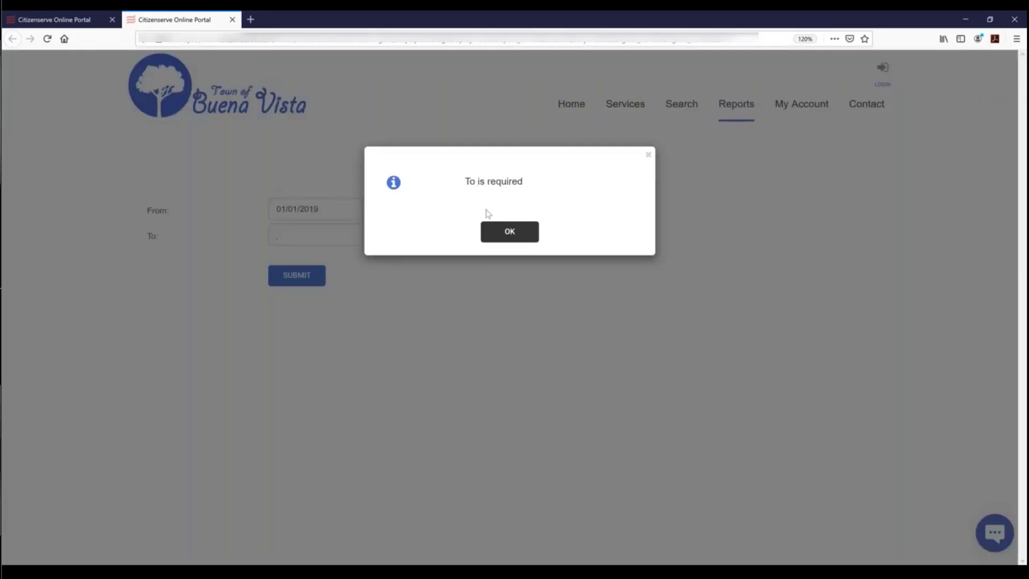
left_click(507, 233)
left_click(312, 238)
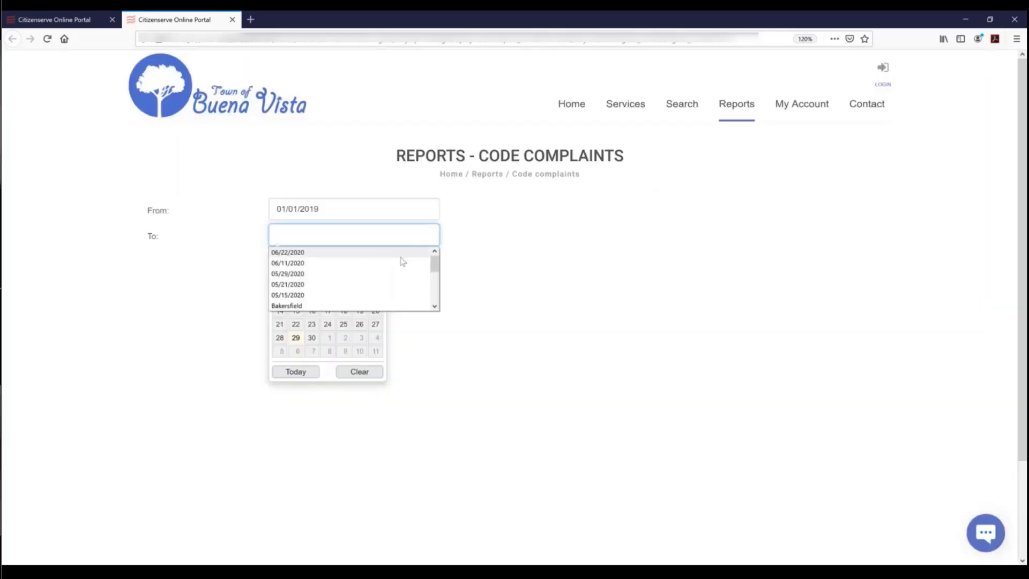
left_click(297, 400)
left_click(306, 237)
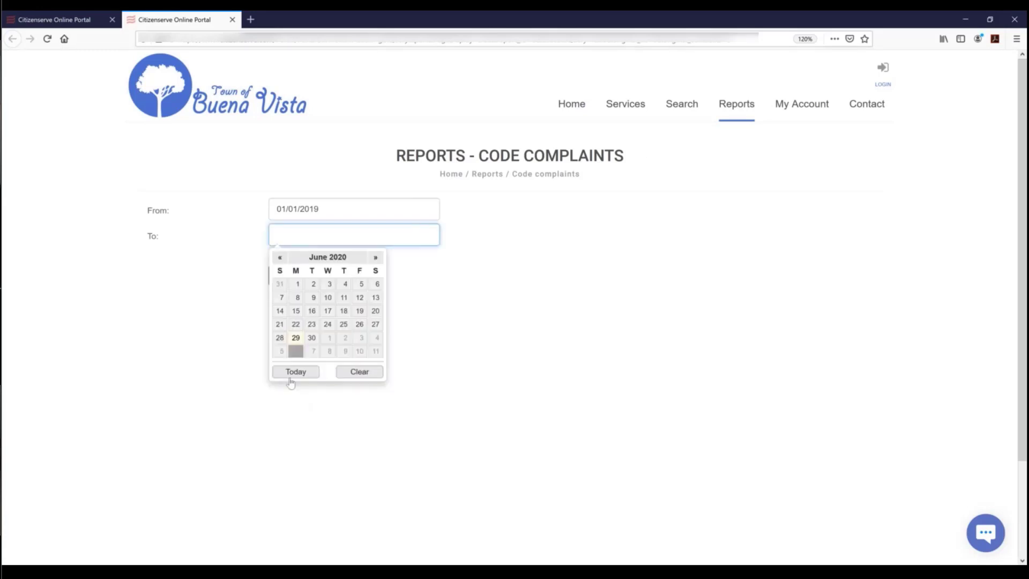
left_click(294, 372)
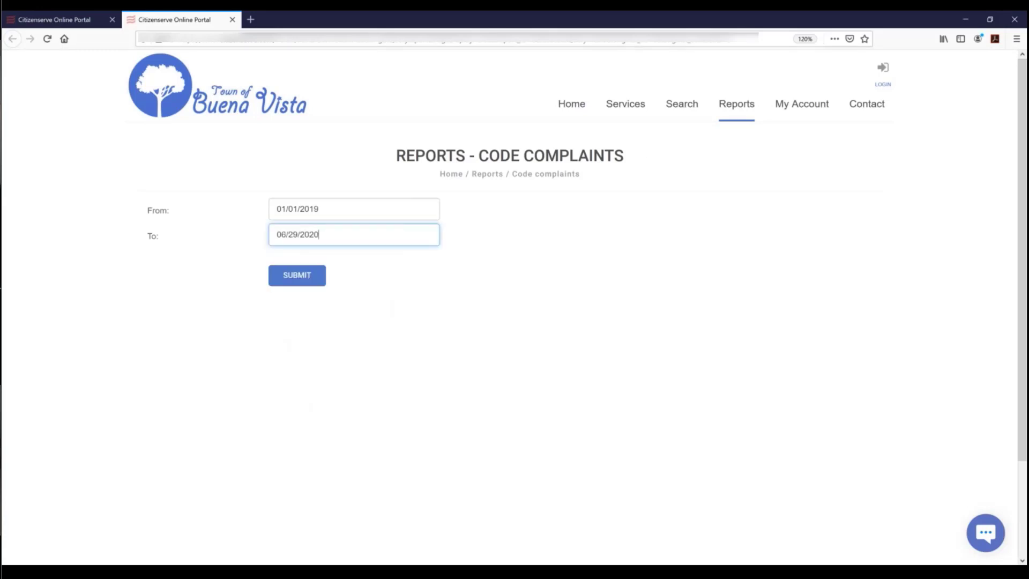
left_click(297, 277)
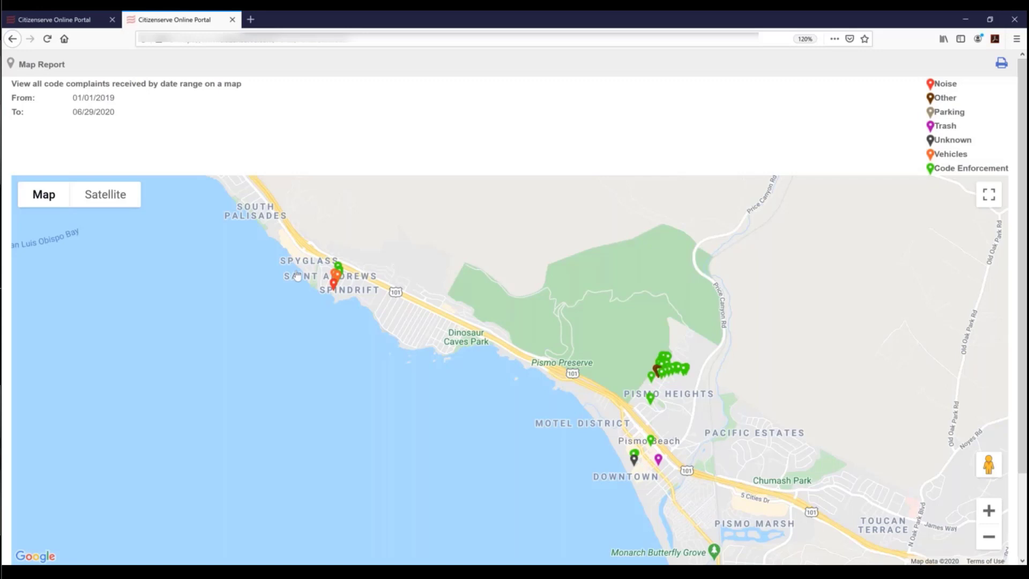
- Switch to satellite view, zoom to the Spyglass Park complaints and inspect the orange marker
left_click(106, 194)
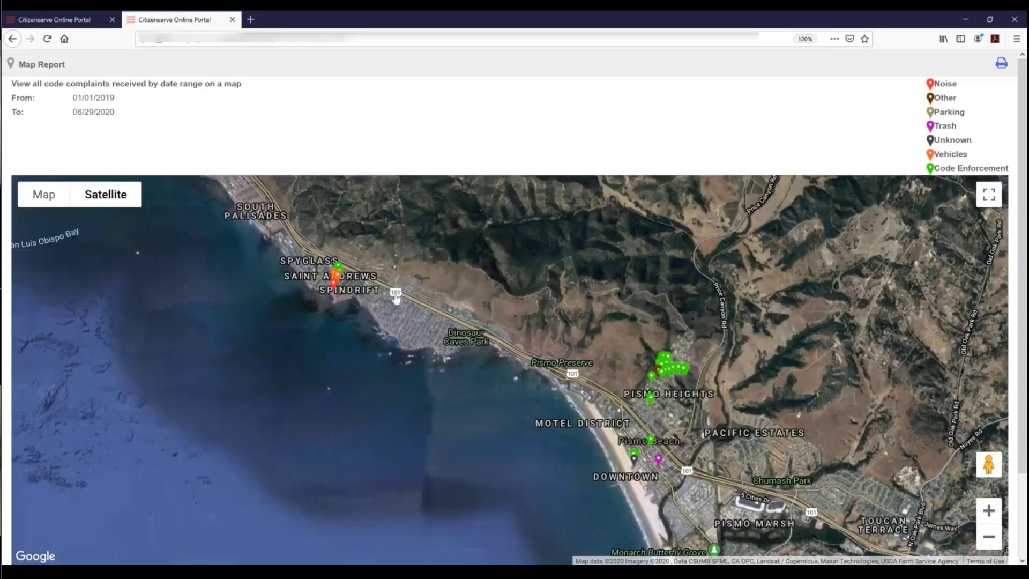
left_click_drag(395, 298, 500, 362)
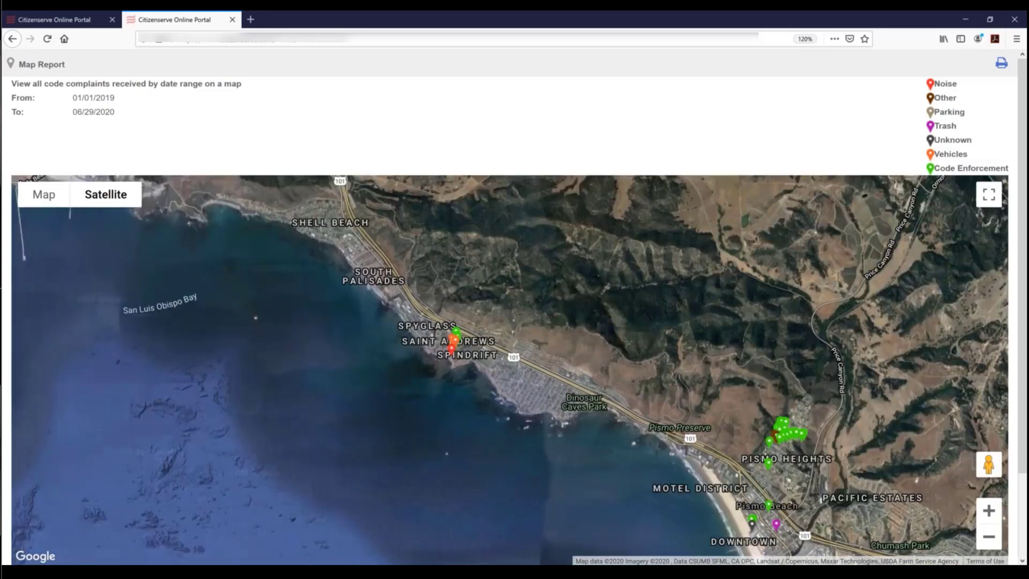
left_click(989, 510)
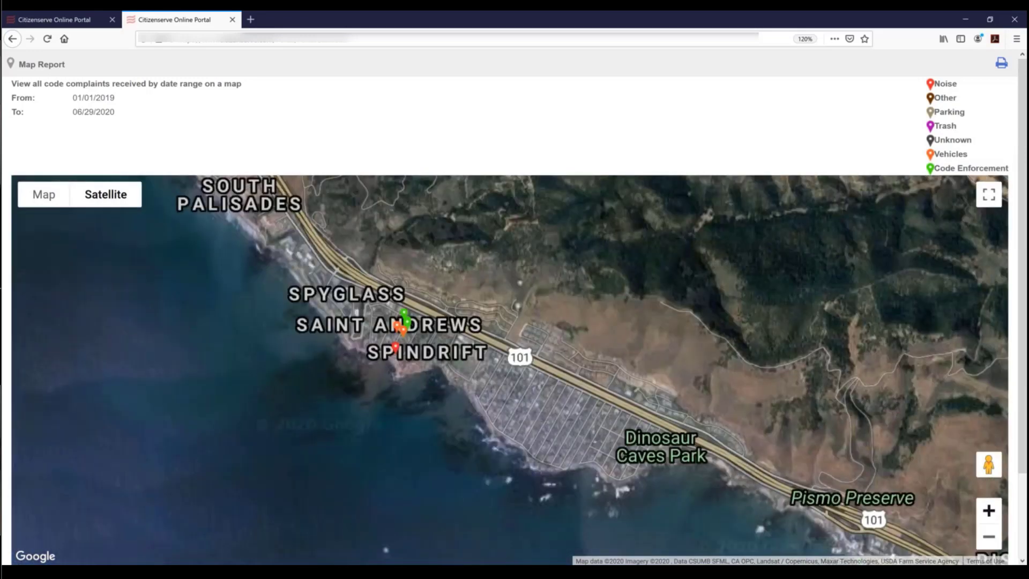
left_click(989, 511)
left_click(989, 510)
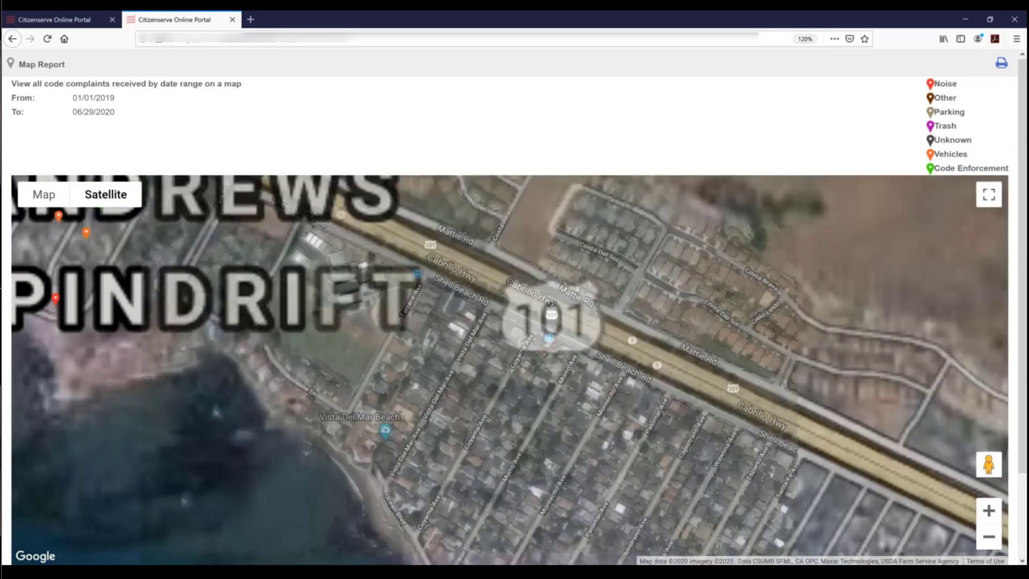
left_click_drag(226, 300, 581, 404)
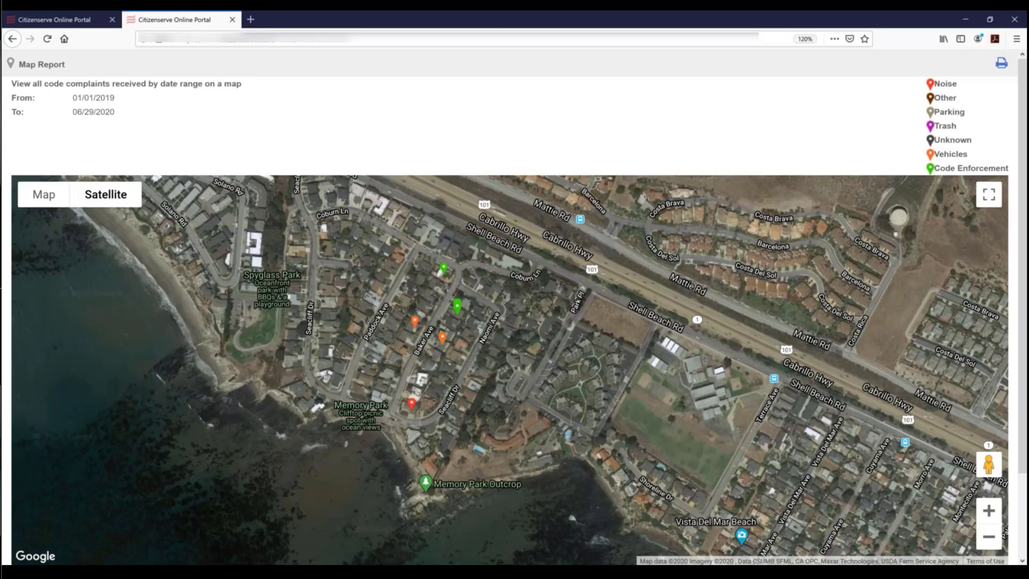
left_click(440, 339)
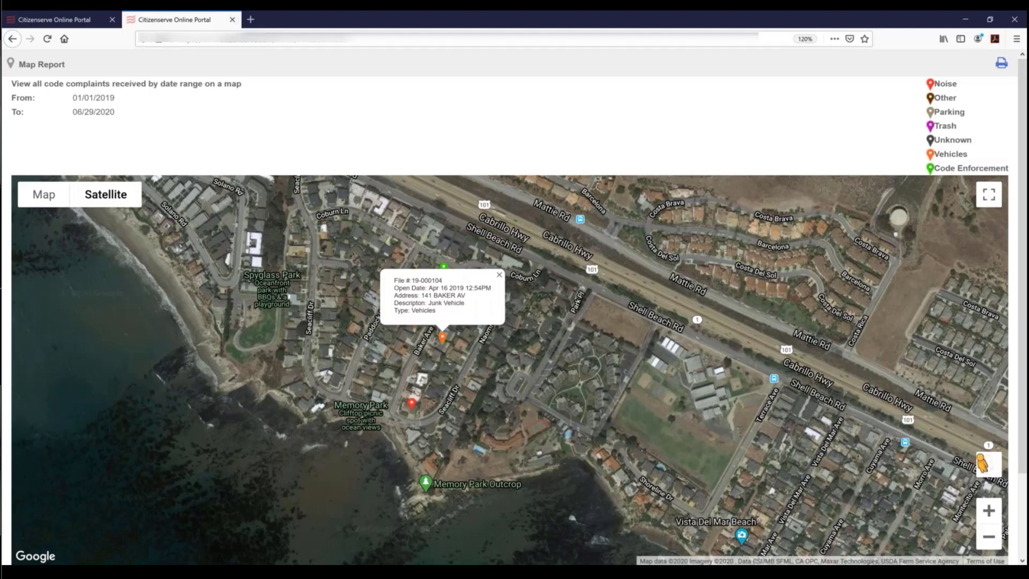
- Look down Seacliff Dr in Street View, then close the map report tab
left_click_drag(983, 463, 773, 403)
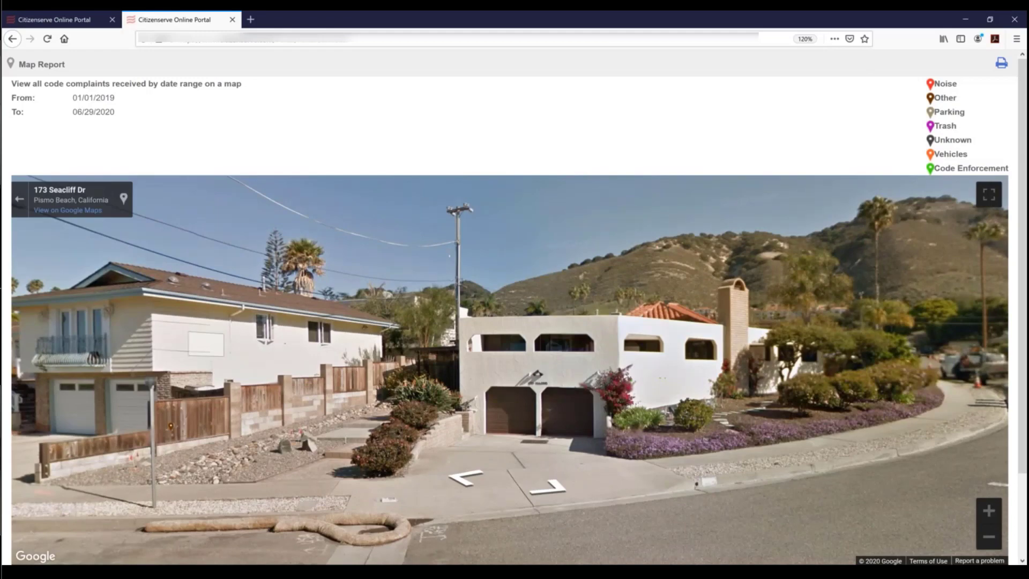
left_click_drag(206, 344, 558, 334)
left_click_drag(376, 370, 385, 370)
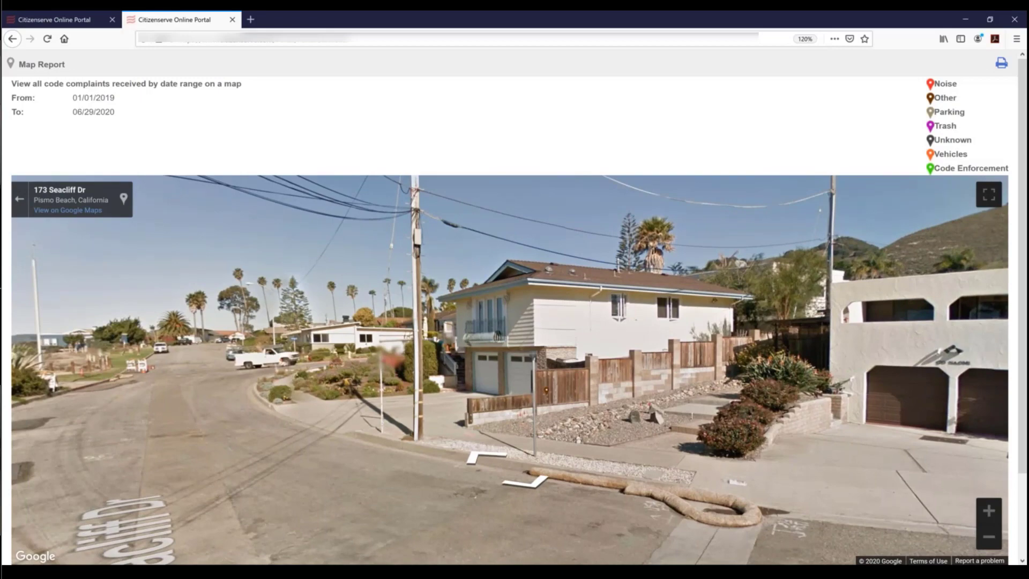
left_click_drag(225, 364, 670, 364)
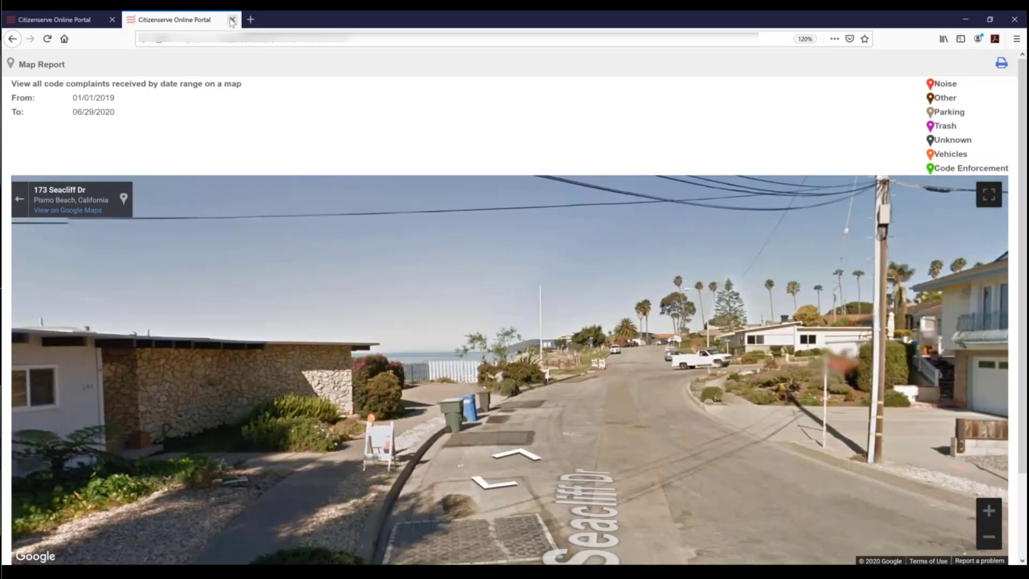
key("ctrl+w")
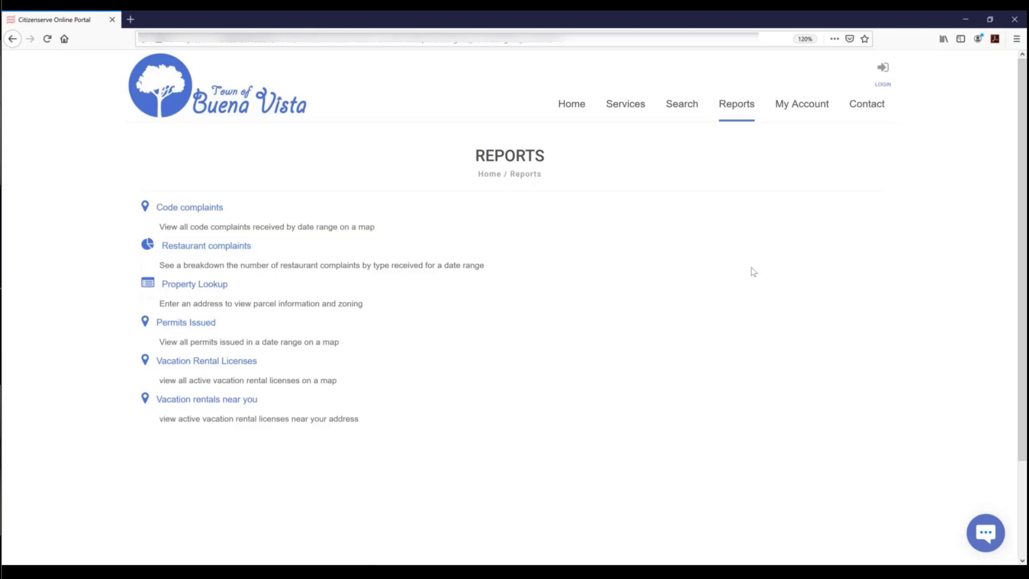
- From the My Account login page, dismiss the saved user names and start registering
left_click(789, 107)
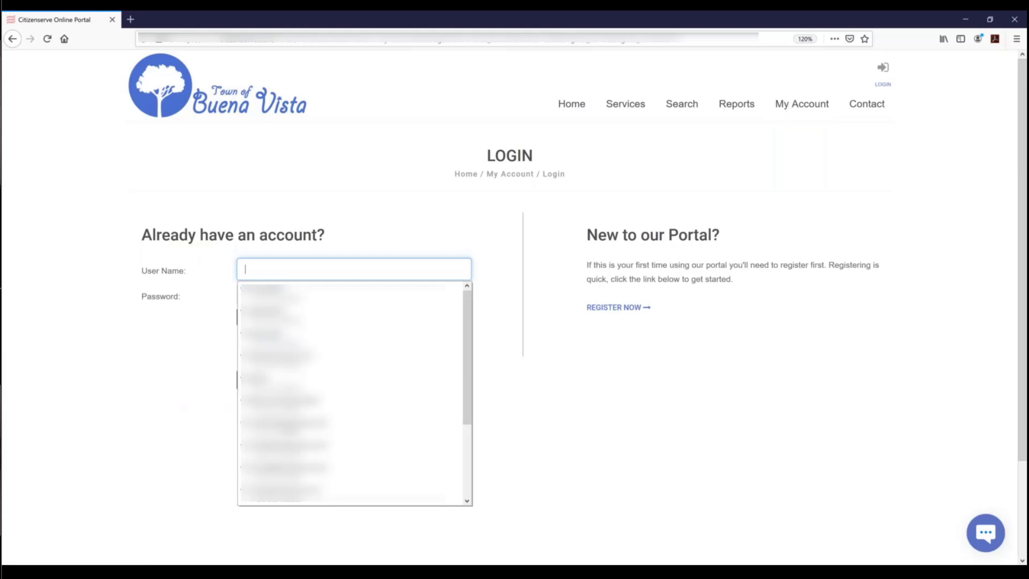
left_click(156, 404)
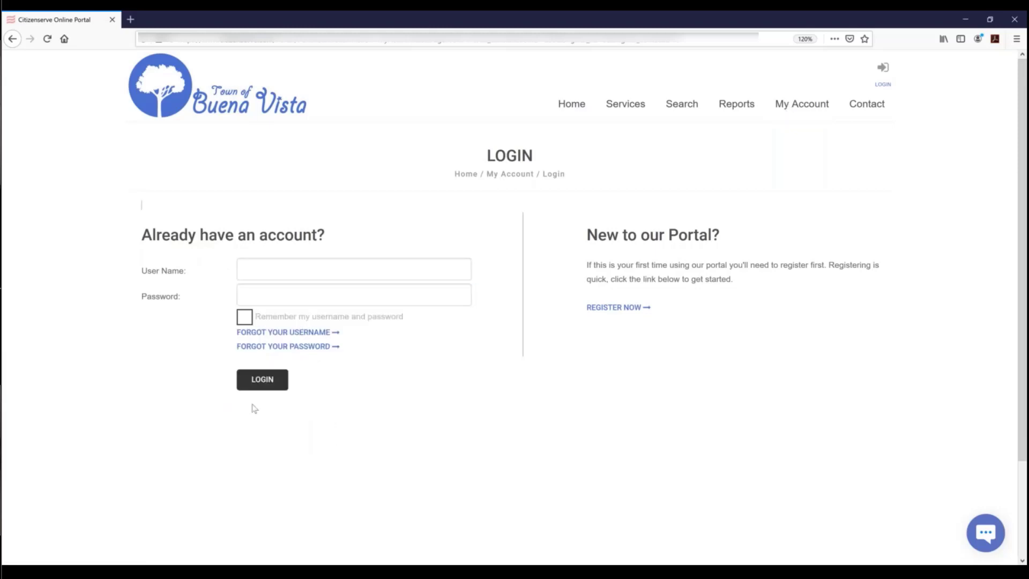
left_click(625, 308)
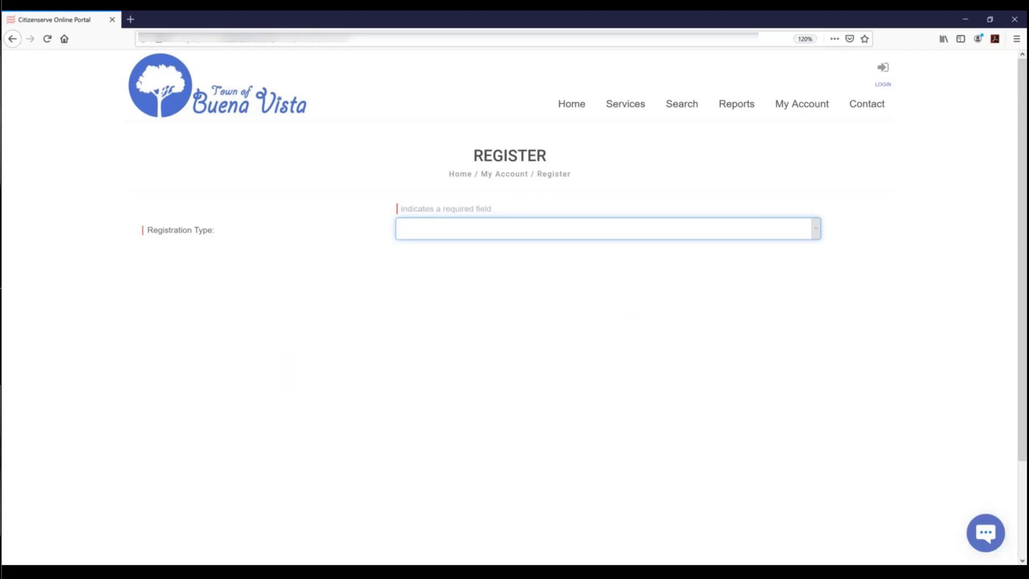
- Review the Contractor registration form, then change Registration Type to Anonymous
left_click(510, 235)
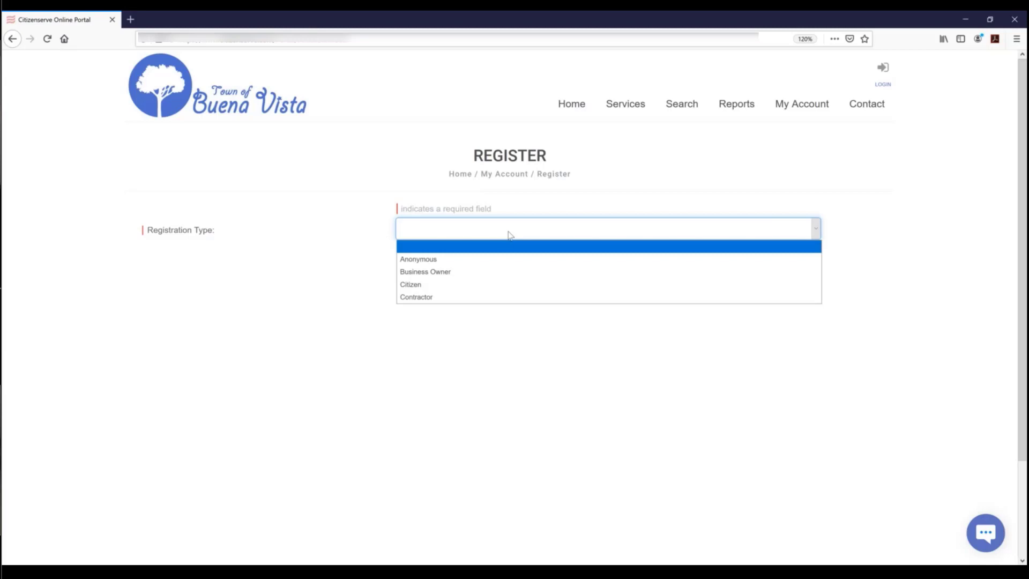
left_click(439, 298)
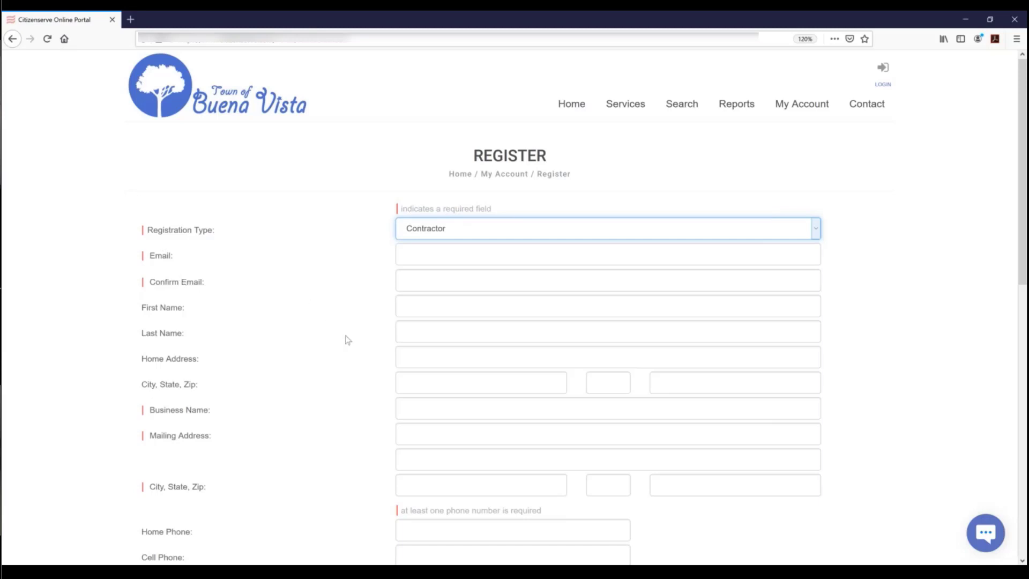
scroll(348, 340, "down", 3)
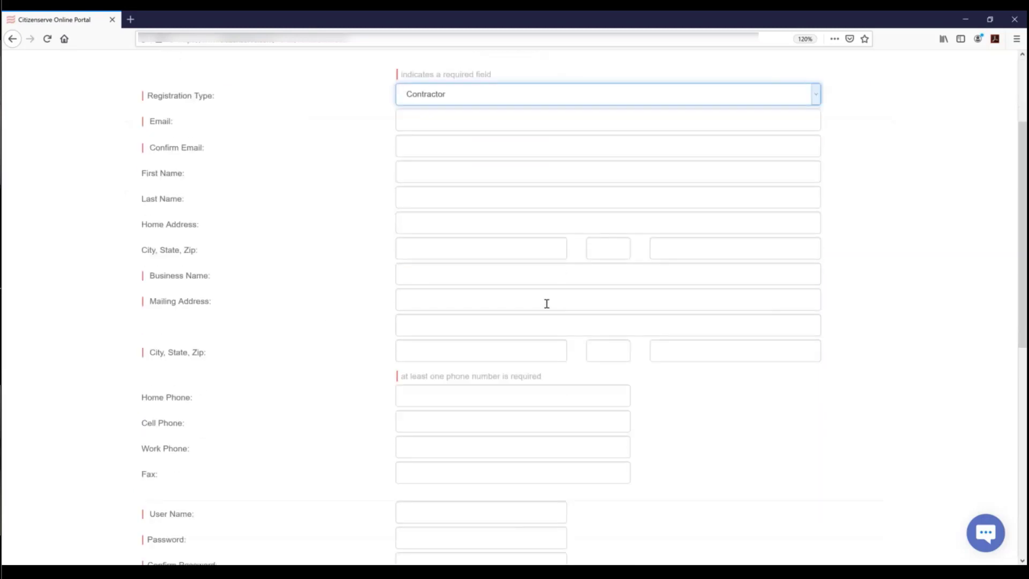
scroll(551, 310, "down", 3)
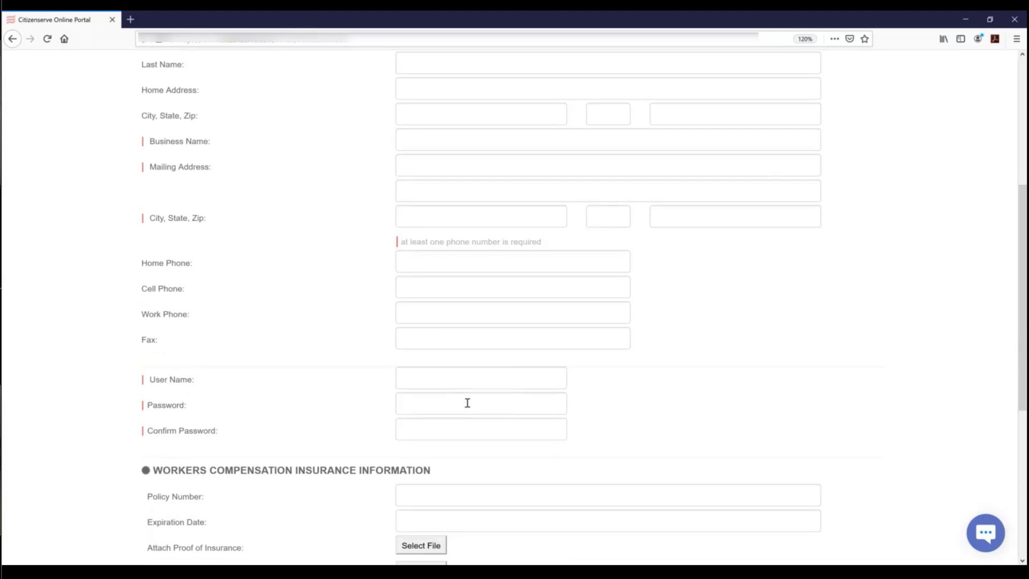
scroll(462, 396, "down", 5)
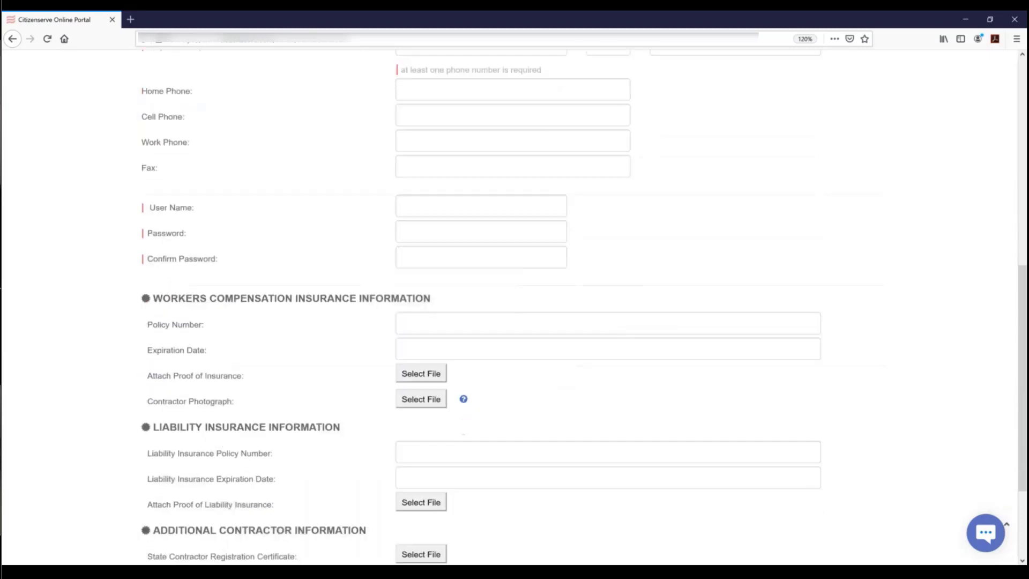
scroll(463, 399, "down", 1)
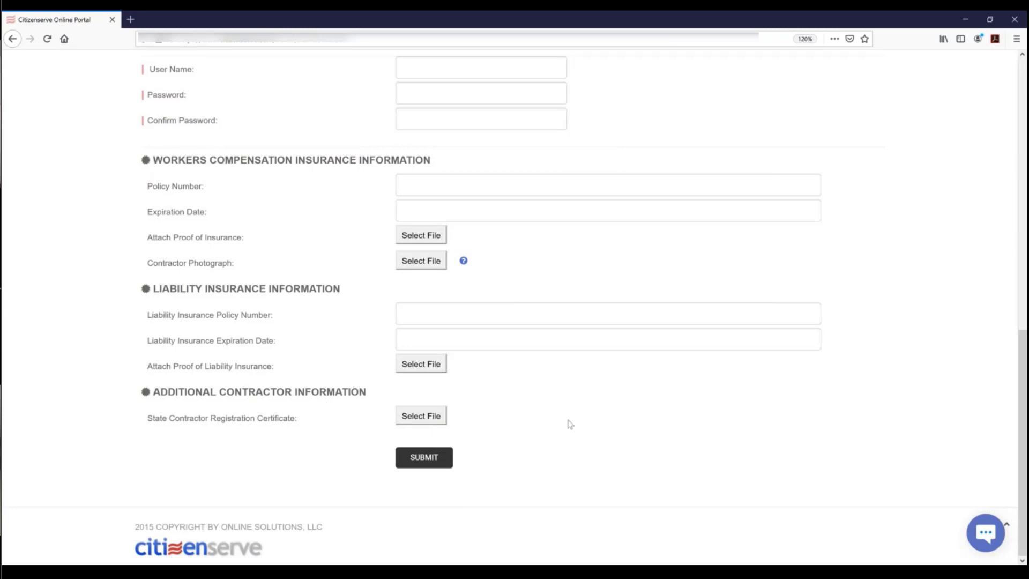
scroll(576, 427, "up", 5)
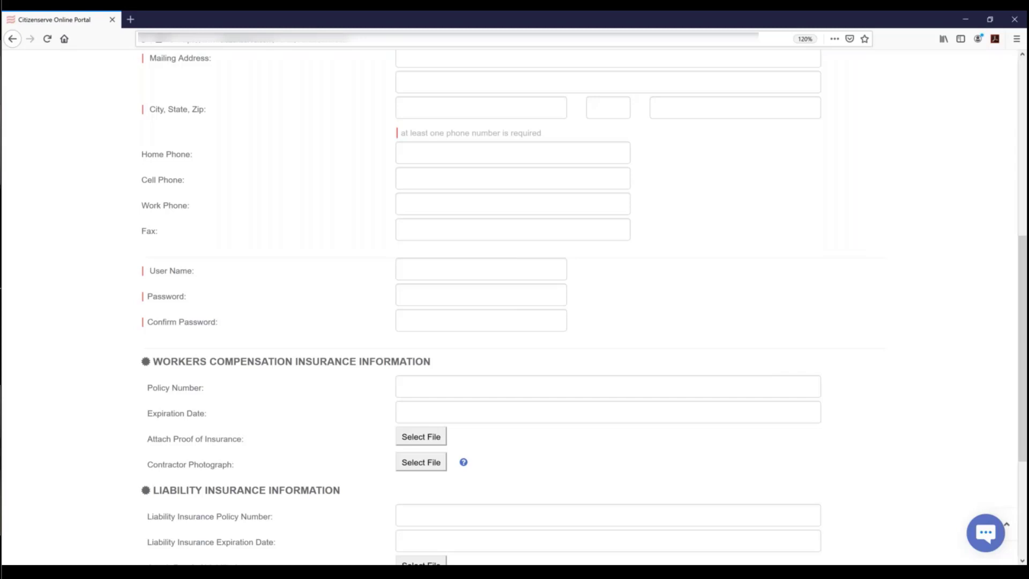
scroll(724, 403, "up", 7)
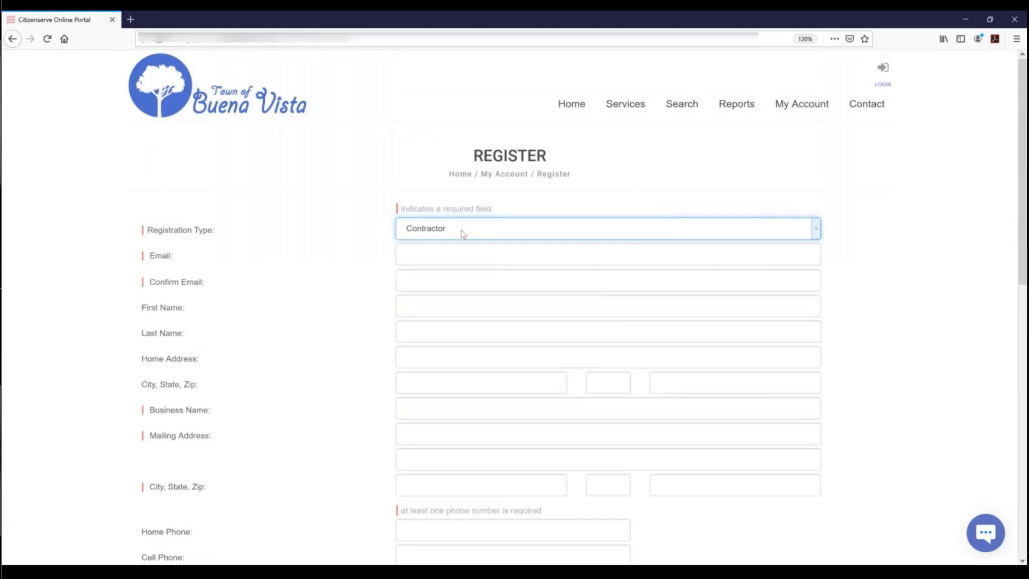
left_click(463, 234)
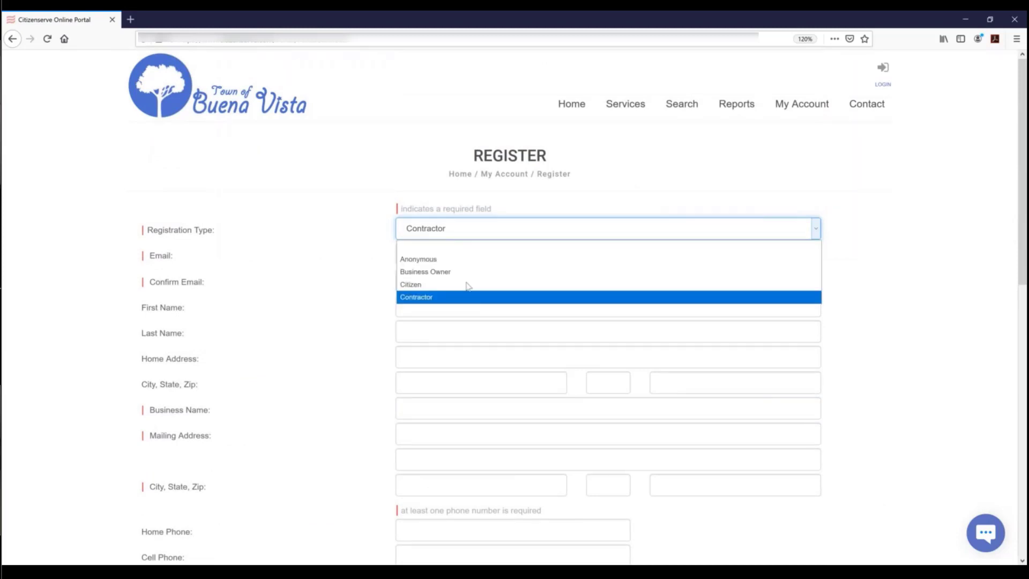
left_click(428, 260)
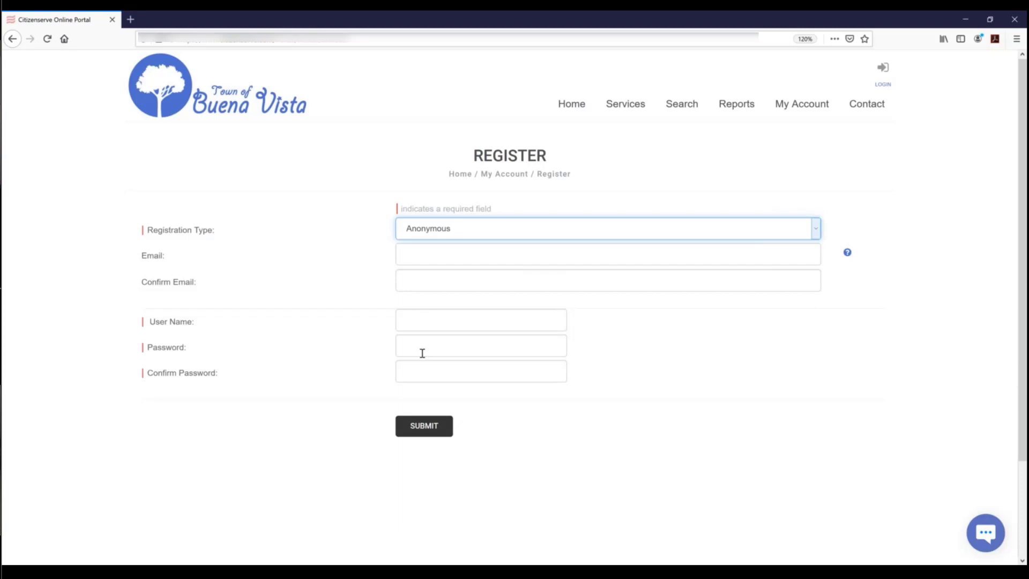
- Open the Registration Type list, then go to the department Contact page
left_click(463, 232)
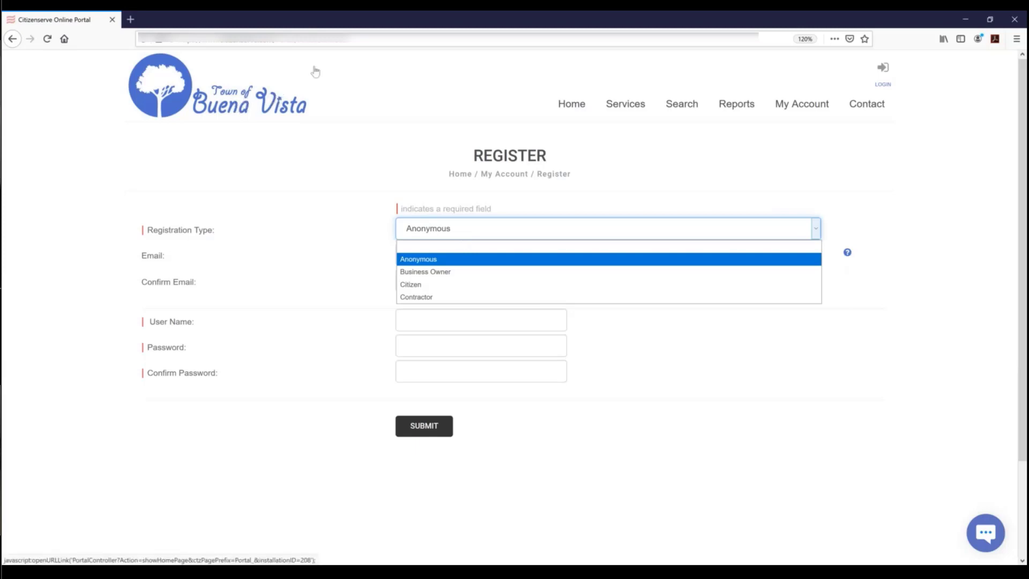
left_click(879, 115)
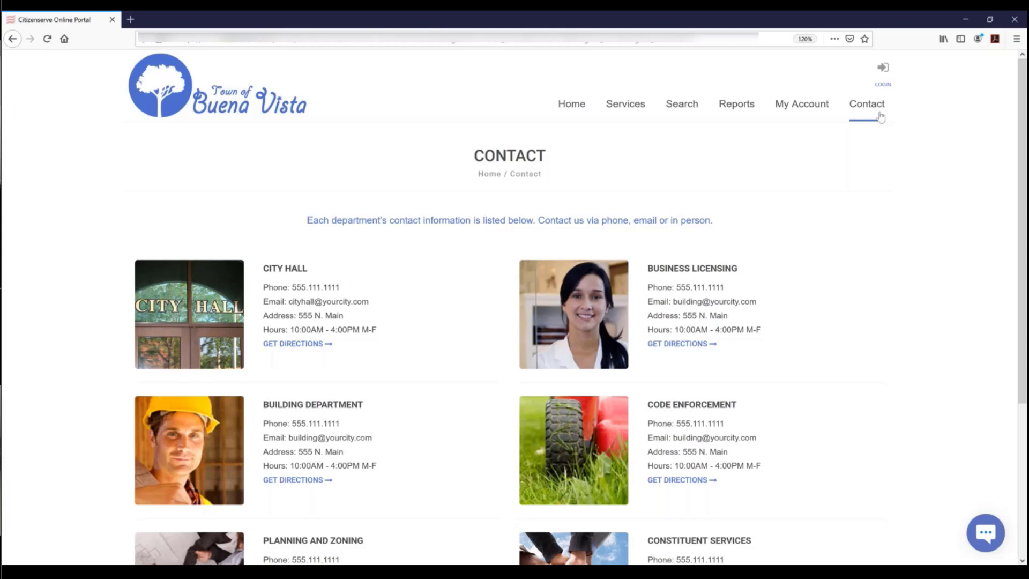
- Restore the browser window, return to Home, and narrow the window to phone width
double_click(681, 28)
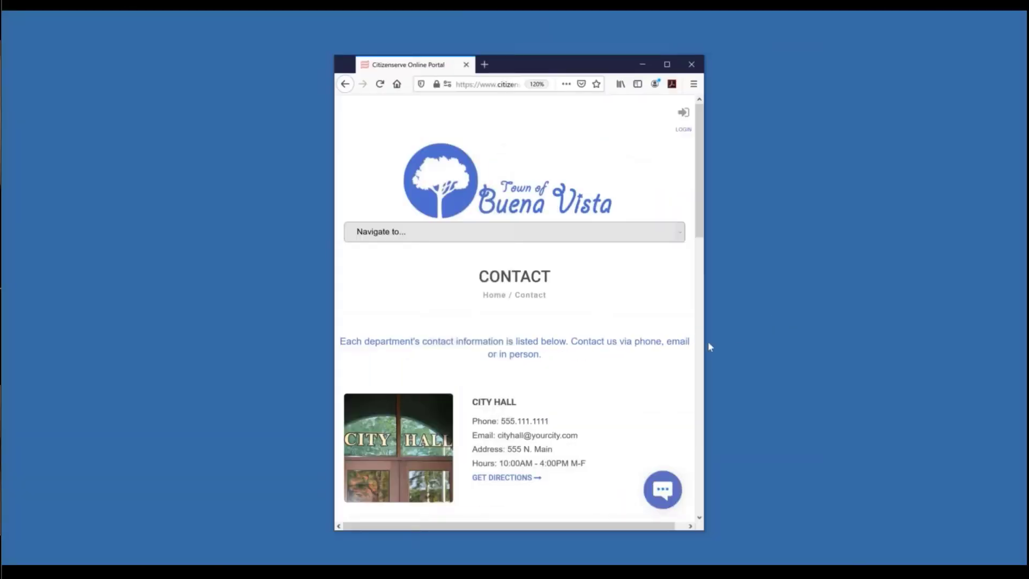
left_click_drag(735, 349, 735, 350)
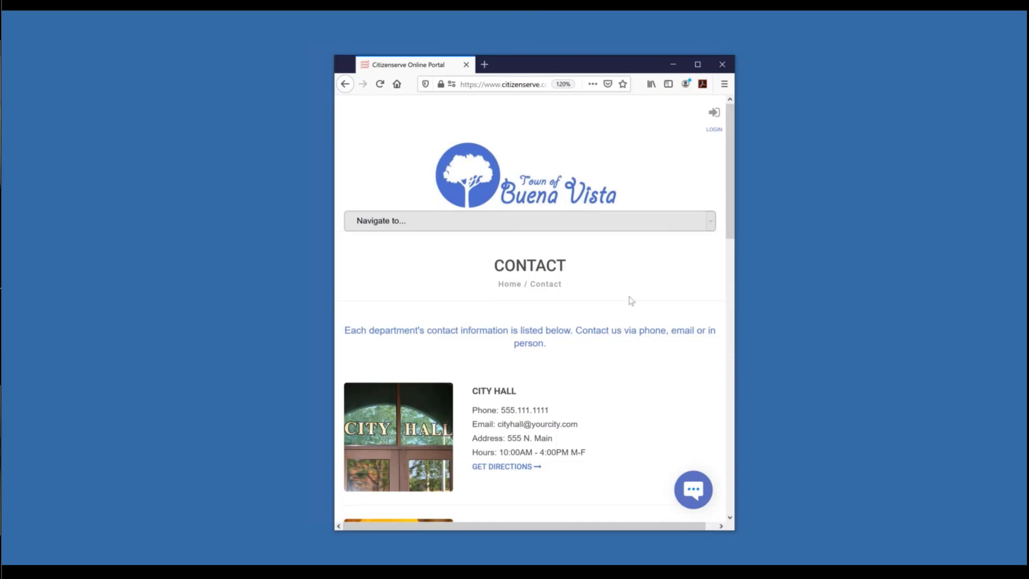
left_click(498, 226)
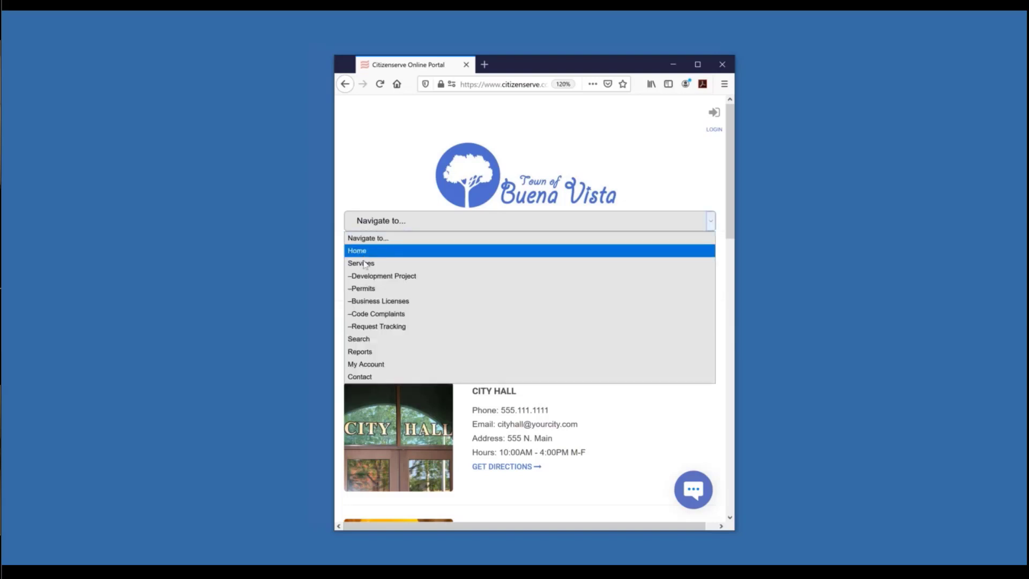
left_click(364, 253)
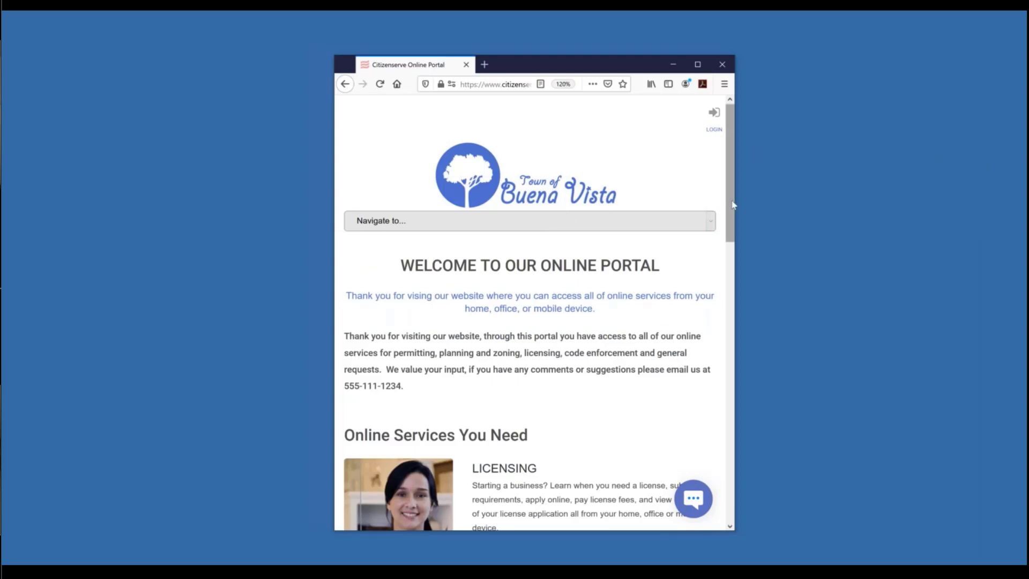
mouse_move(735, 219)
left_mouse_down()
mouse_move(727, 330)
mouse_move(725, 214)
left_mouse_up()
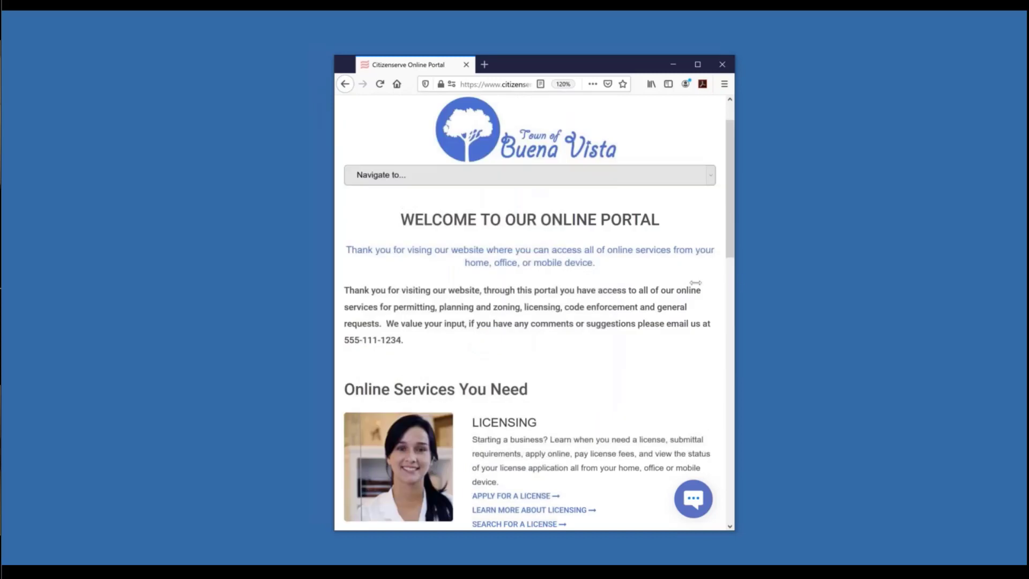
left_click_drag(695, 282, 539, 283)
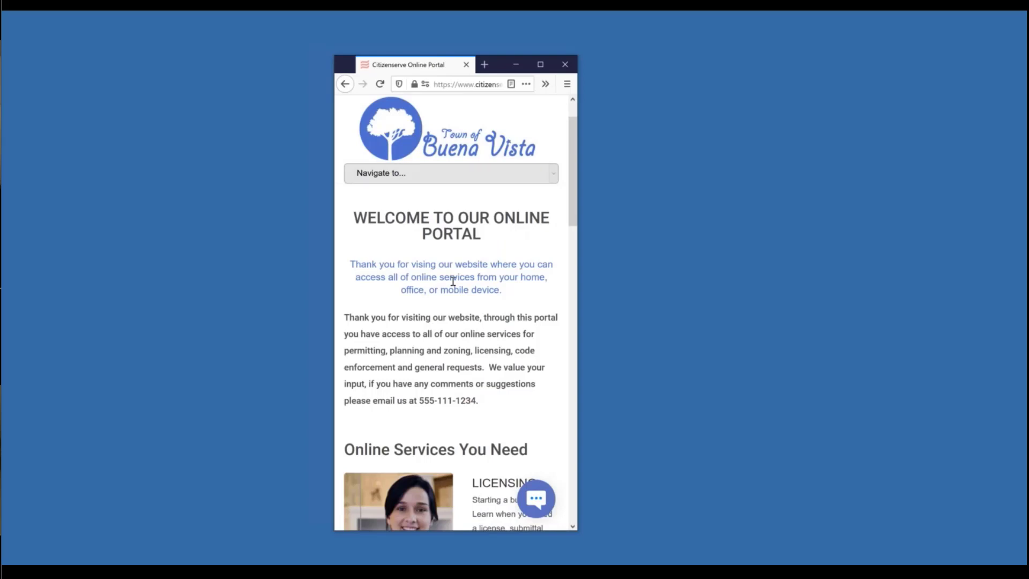
- Go back, navigate via Home to the Permits page, and make the browser full-screen again
key("alt+Left")
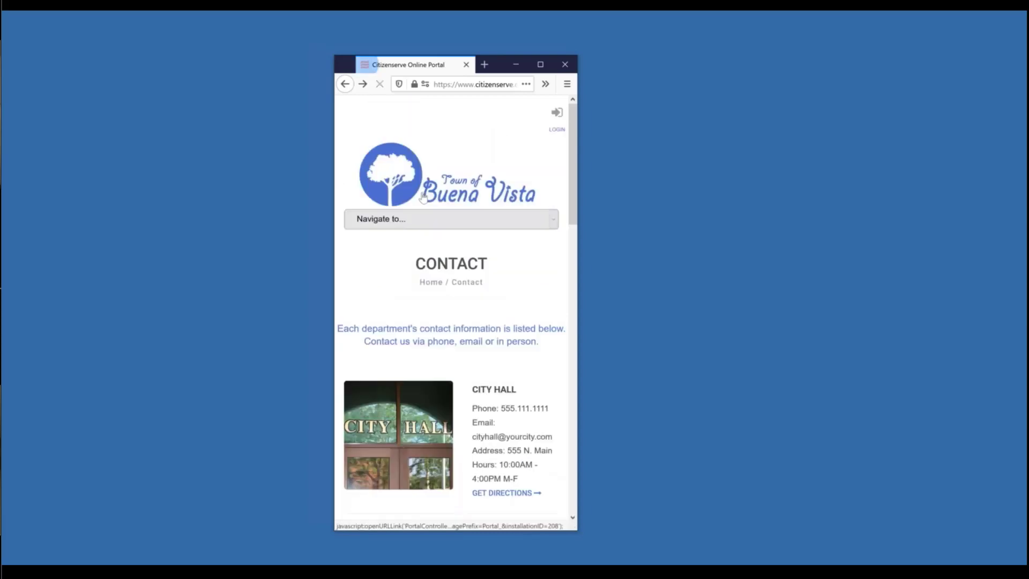
left_click(403, 224)
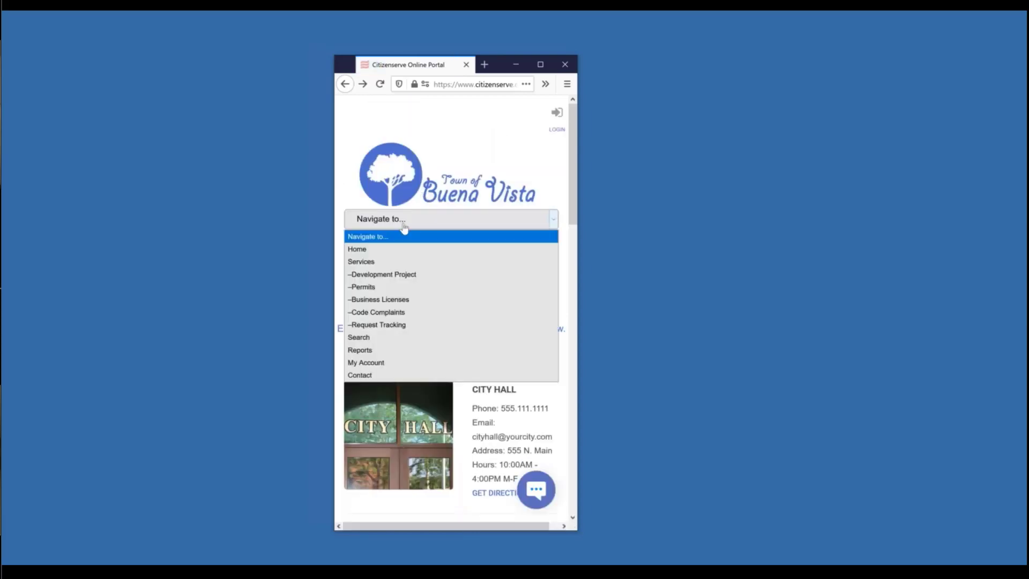
left_click(365, 249)
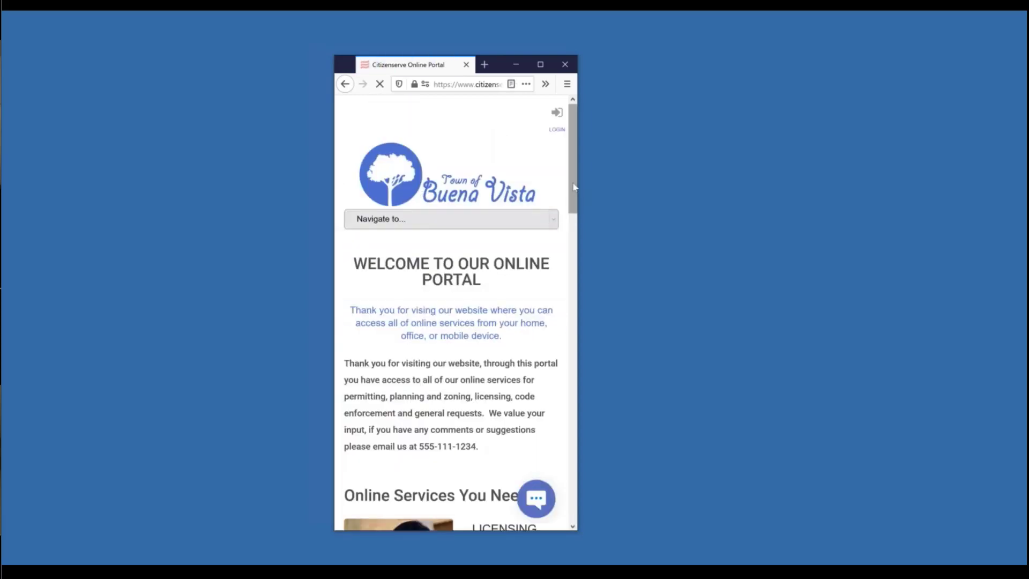
left_click_drag(573, 185, 572, 188)
left_click(441, 209)
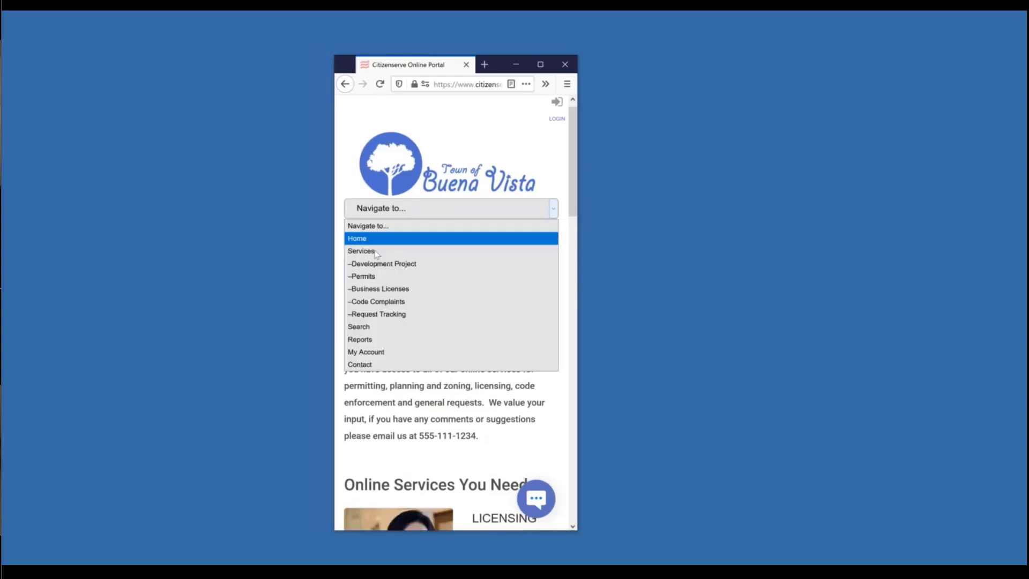
left_click(367, 275)
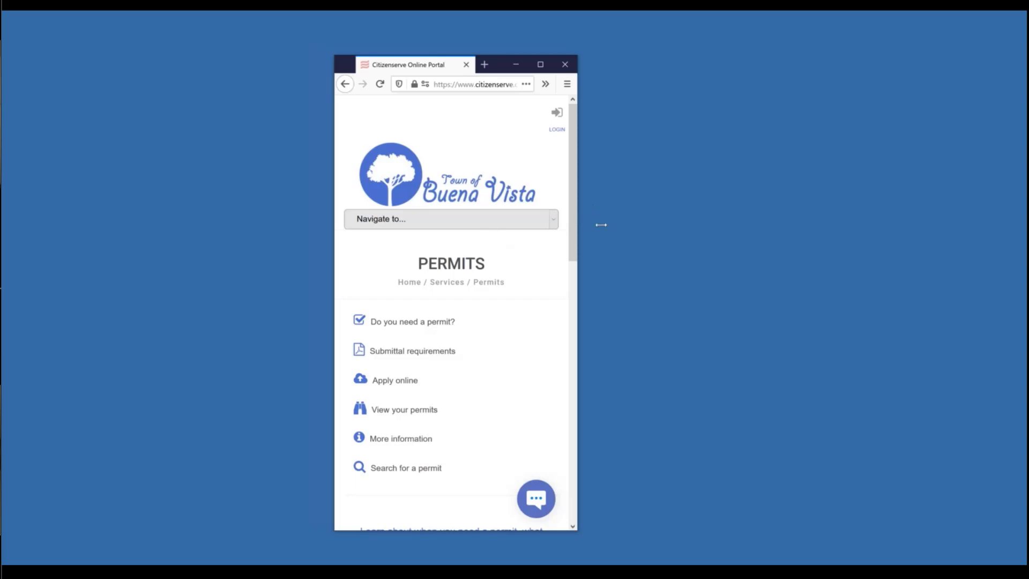
left_click_drag(601, 226, 678, 230)
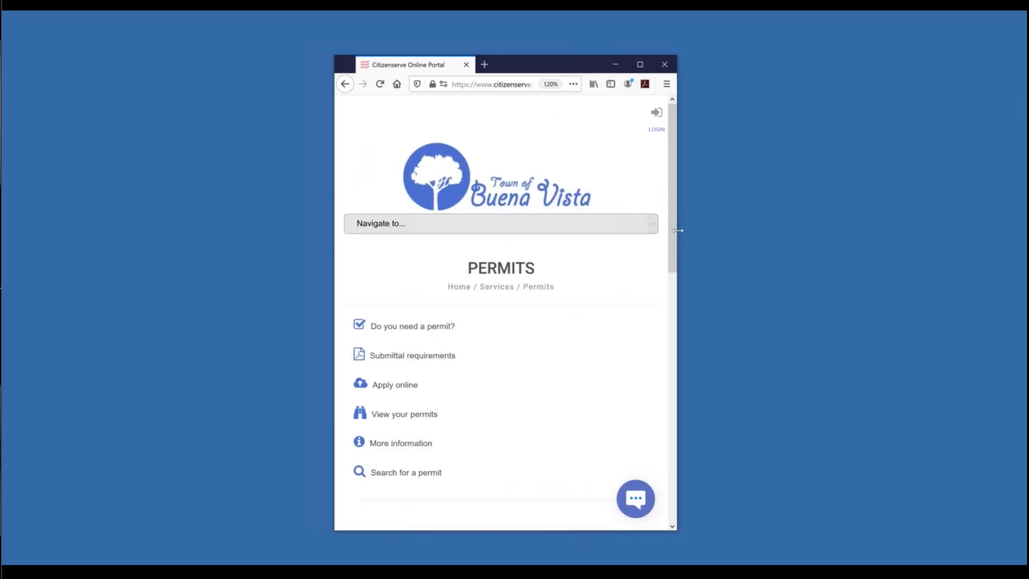
left_click(640, 65)
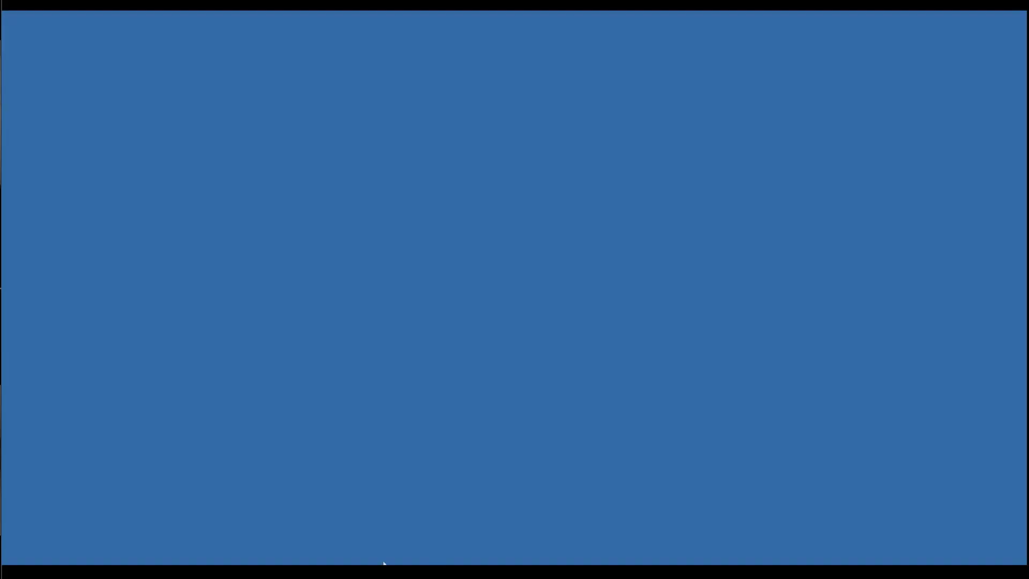
- Bring up the Chrome window holding the Citizenserve Home Page from the taskbar
mouse_move(370, 572)
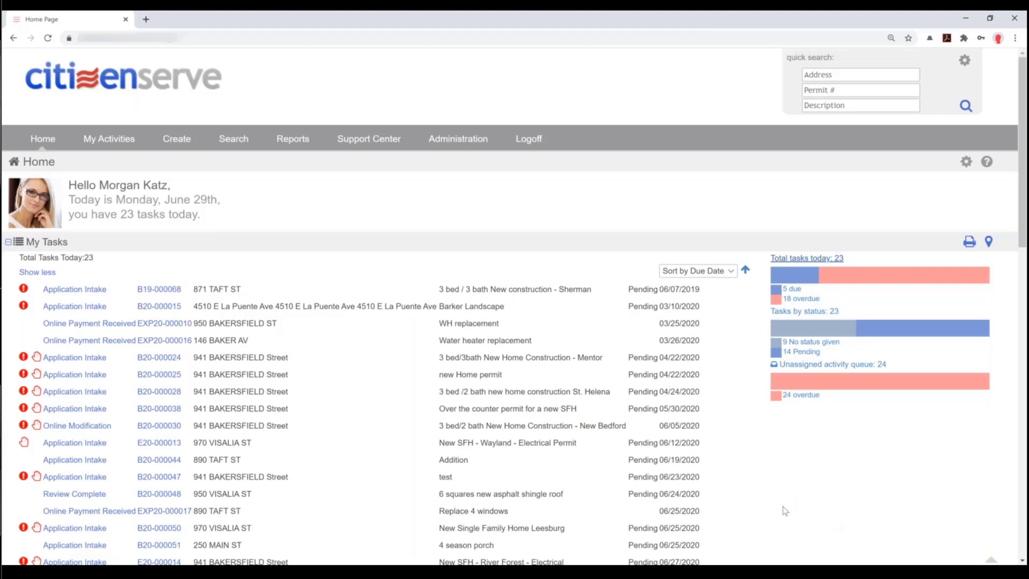
scroll(785, 511, "down", 1)
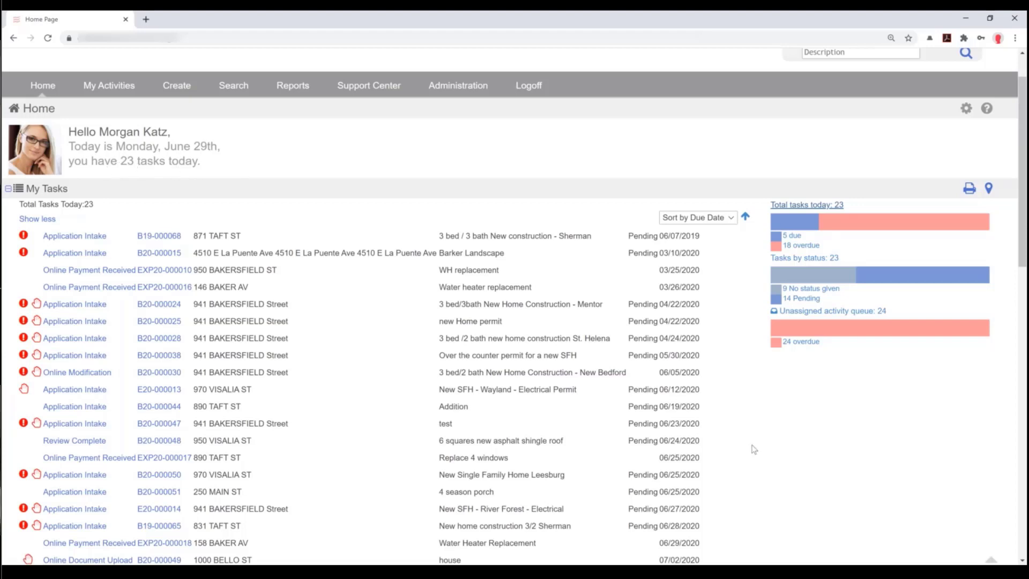
scroll(754, 449, "down", 1)
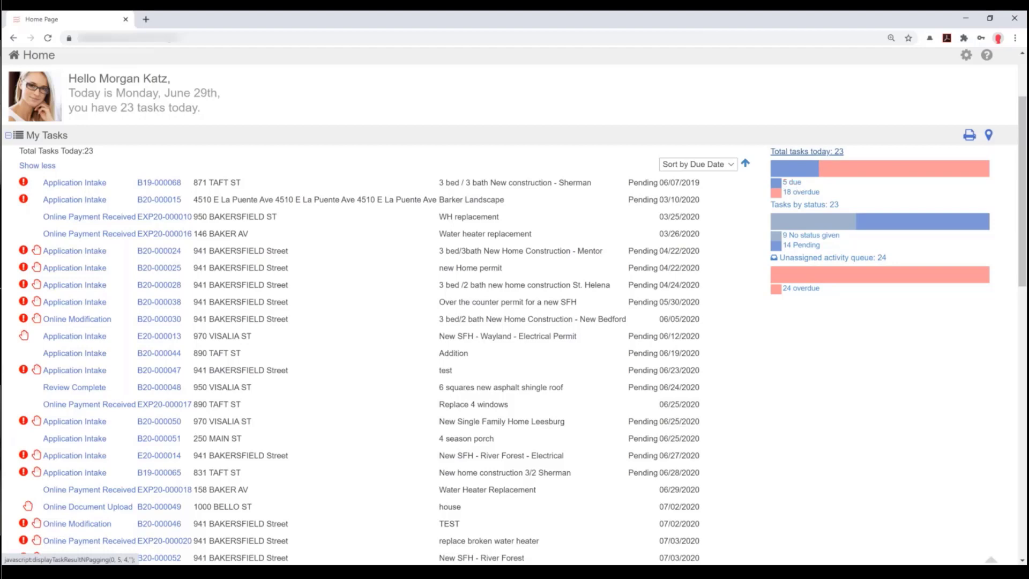
left_click(790, 183)
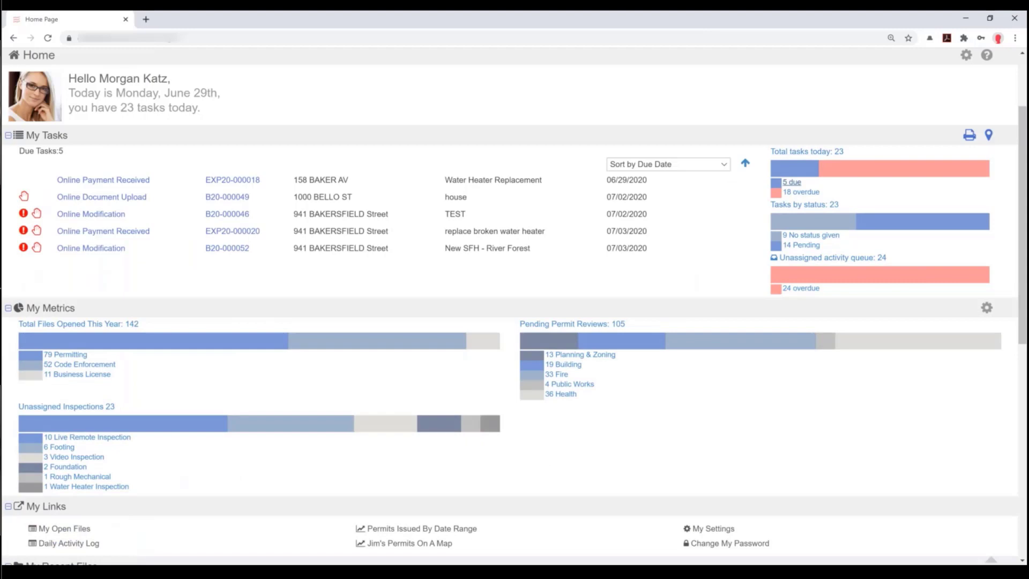
left_click(807, 152)
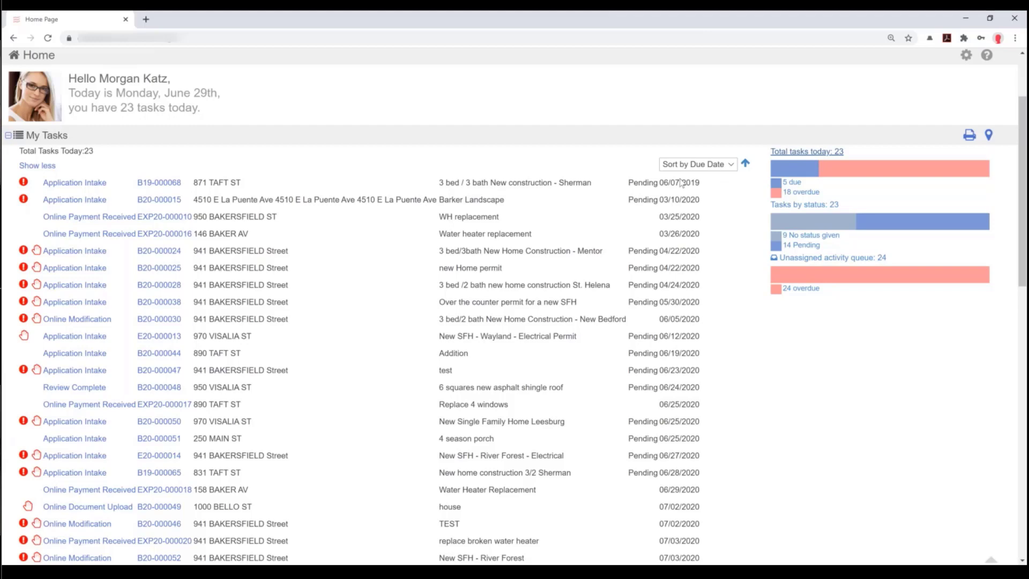
scroll(658, 230, "down", 5)
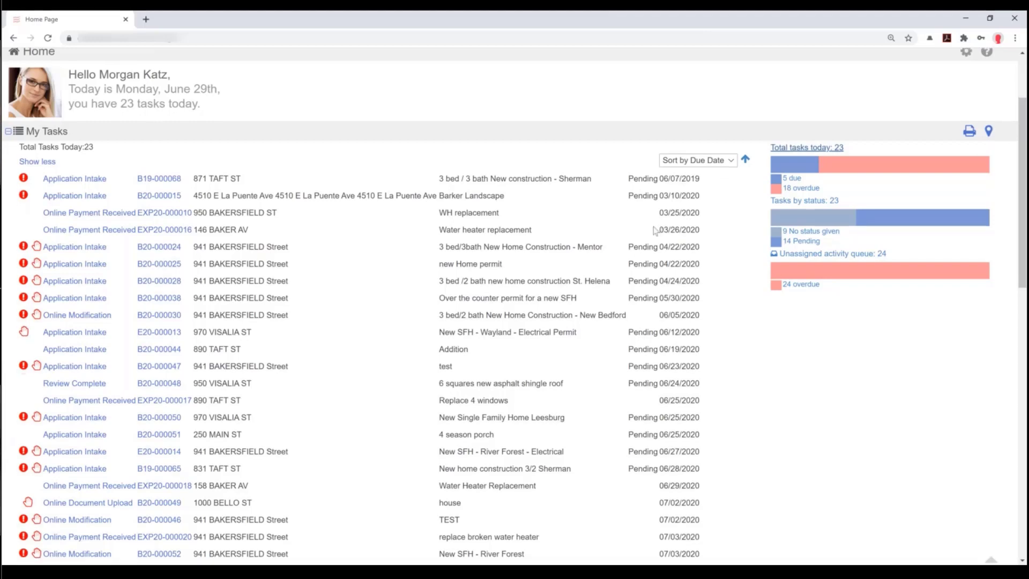
scroll(649, 231, "up", 2)
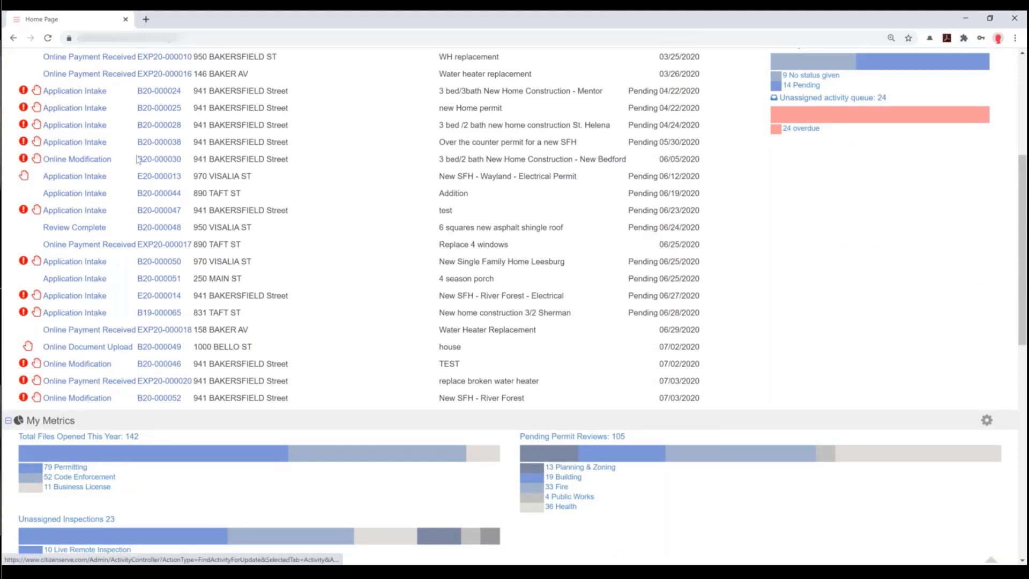
scroll(48, 198, "up", 1)
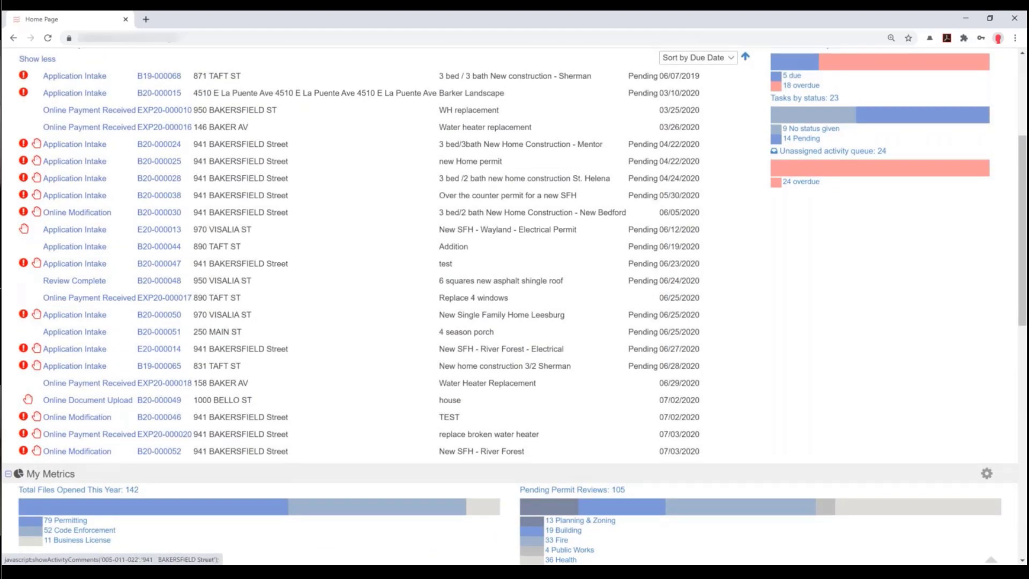
left_click(37, 178)
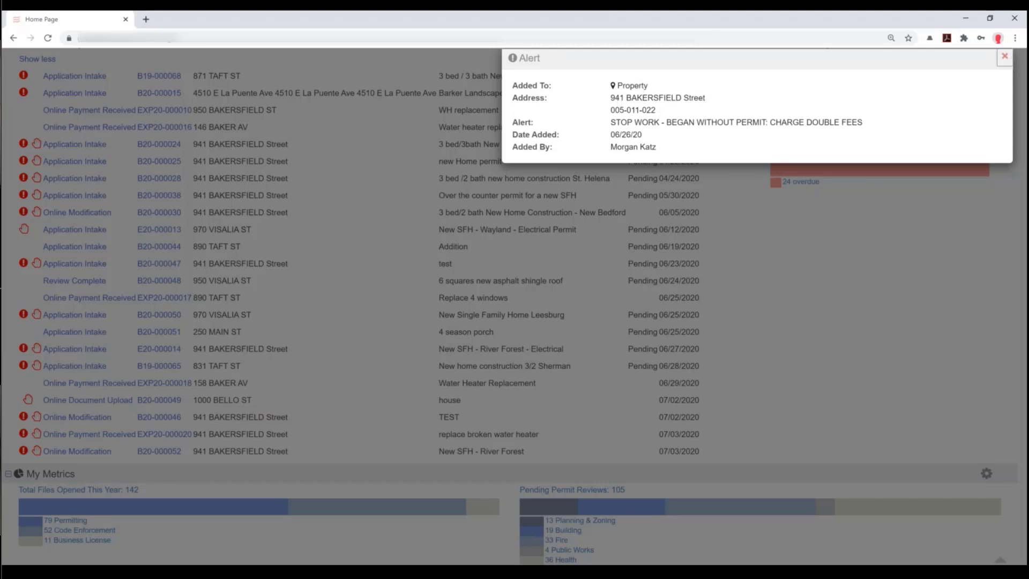
left_click(1005, 56)
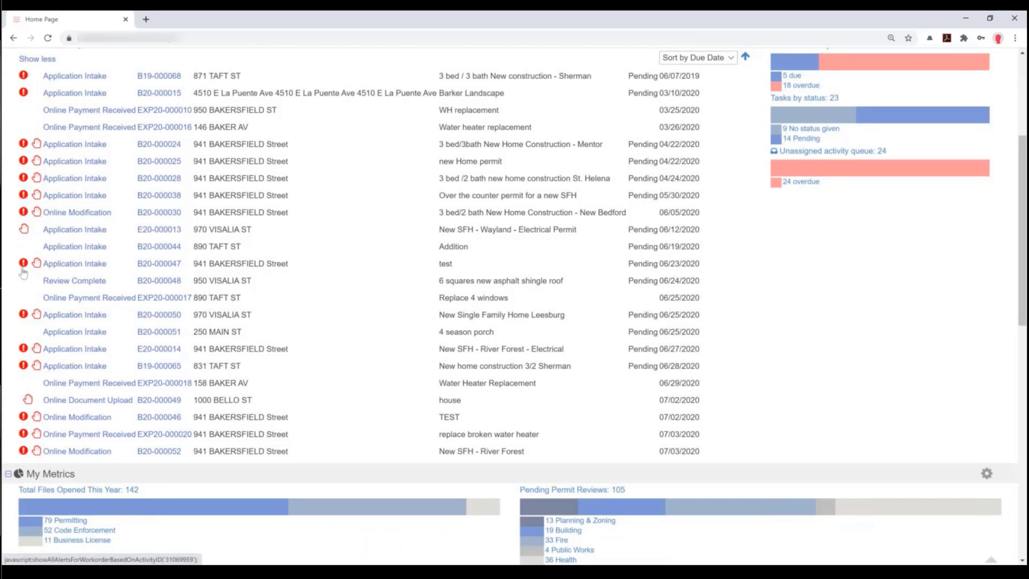
left_click(23, 415)
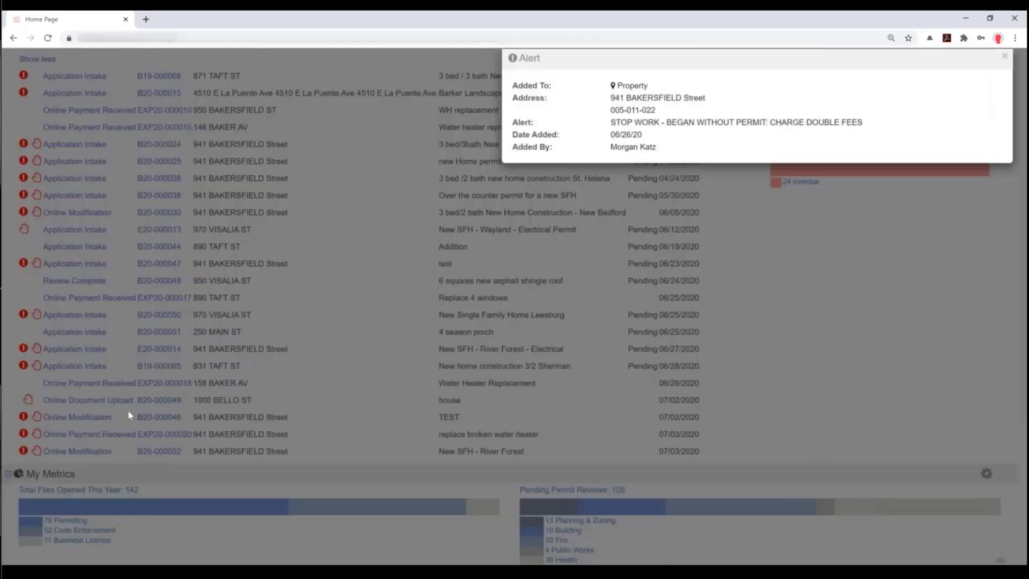
left_click(557, 222)
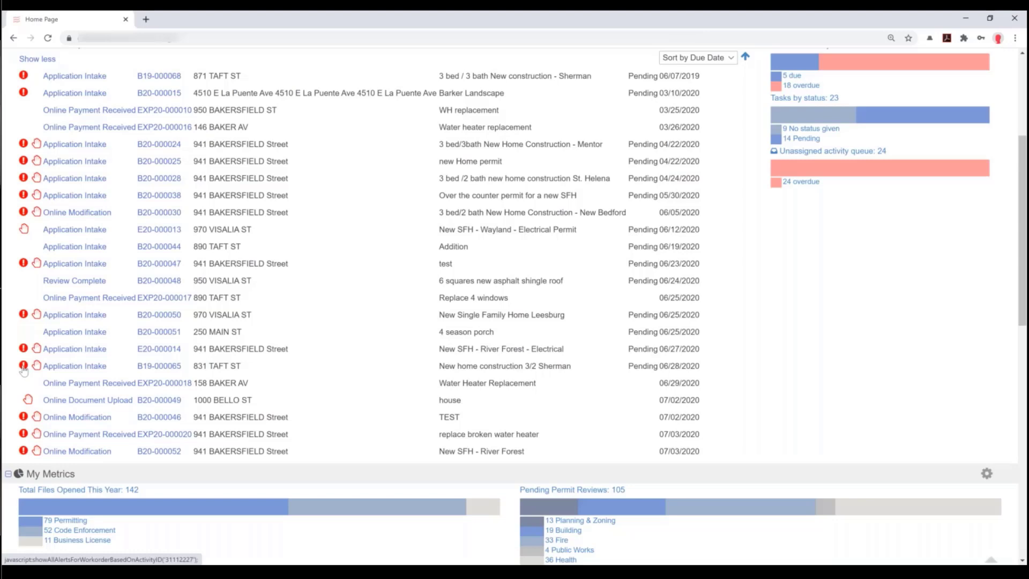
left_click(23, 366)
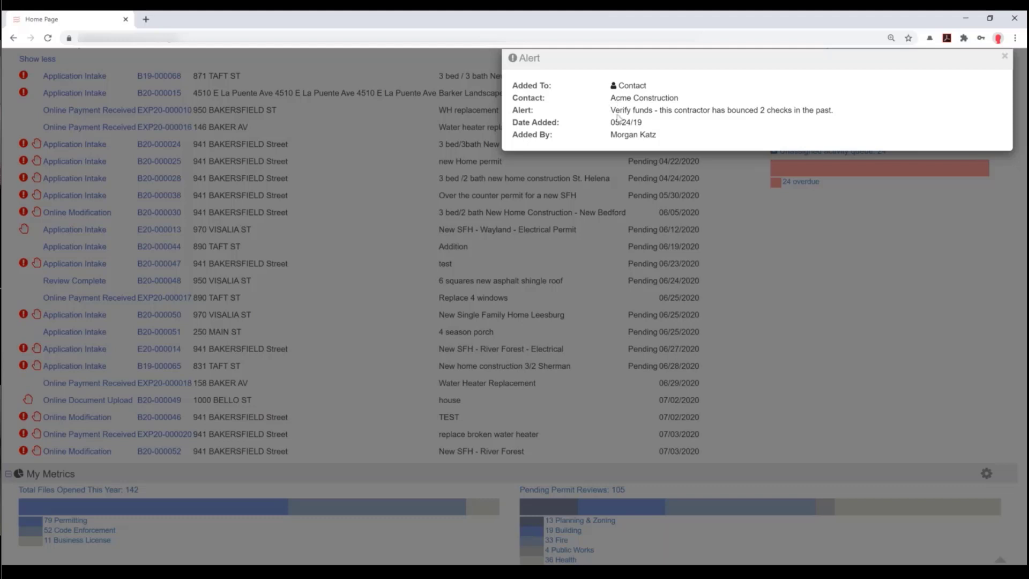
left_click(1004, 57)
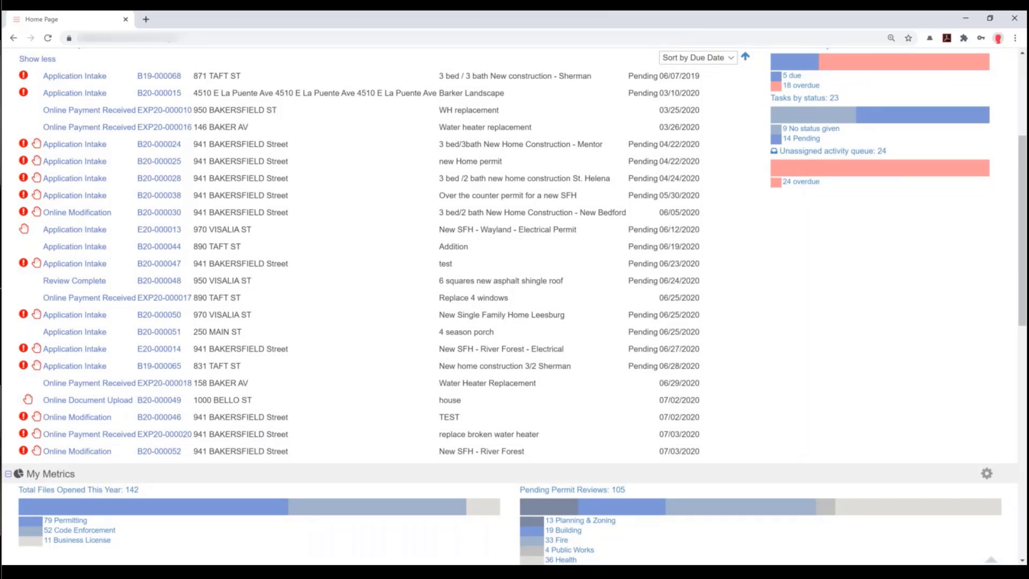
scroll(515, 268, "up", 2)
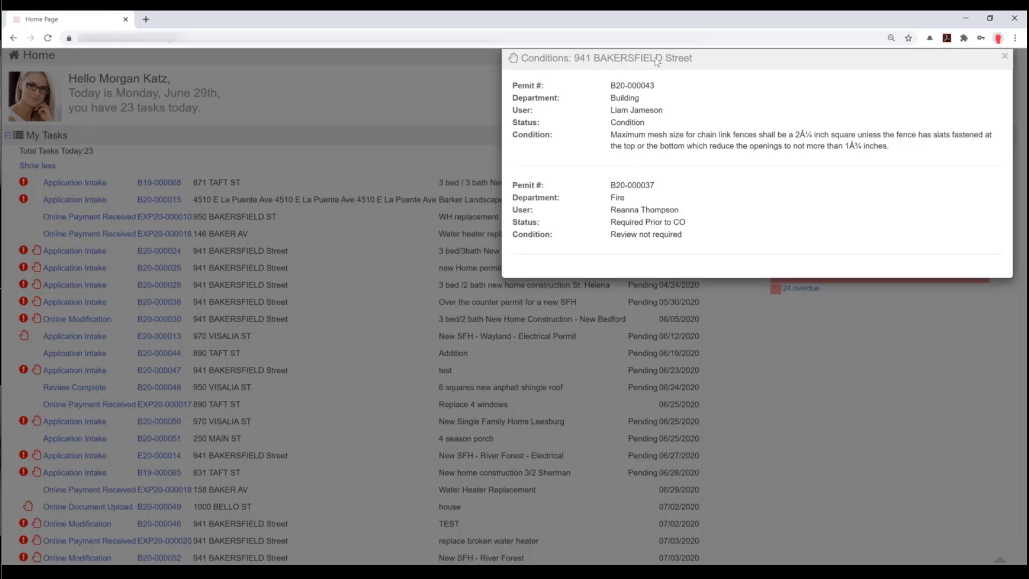
left_click(1006, 57)
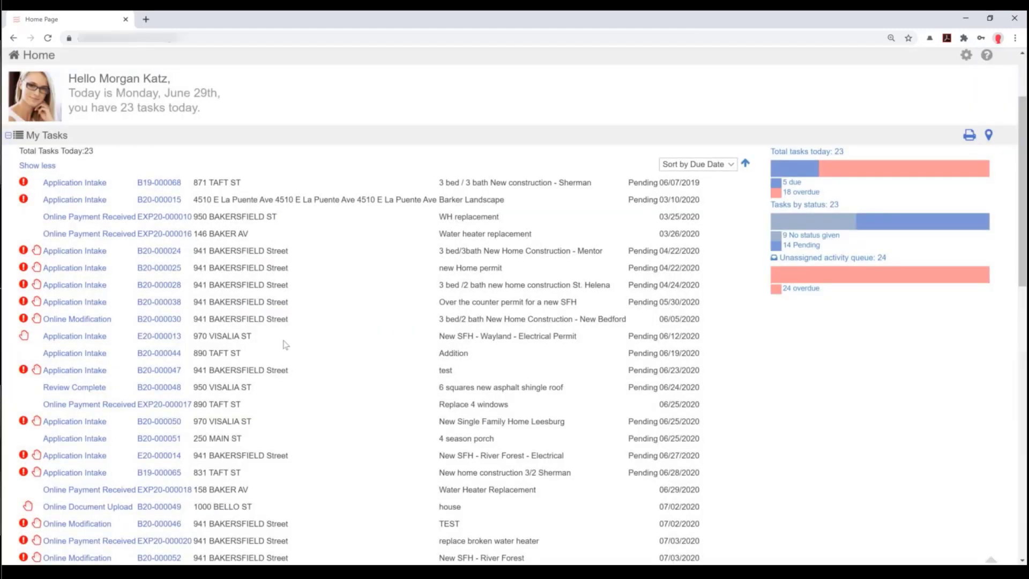
scroll(282, 351, "down", 1)
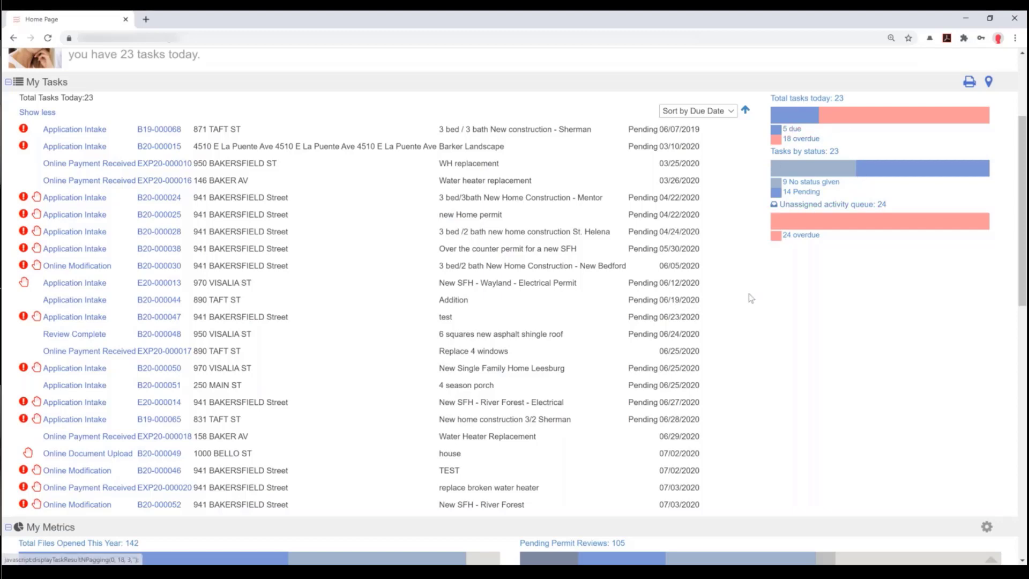
scroll(729, 290, "down", 1)
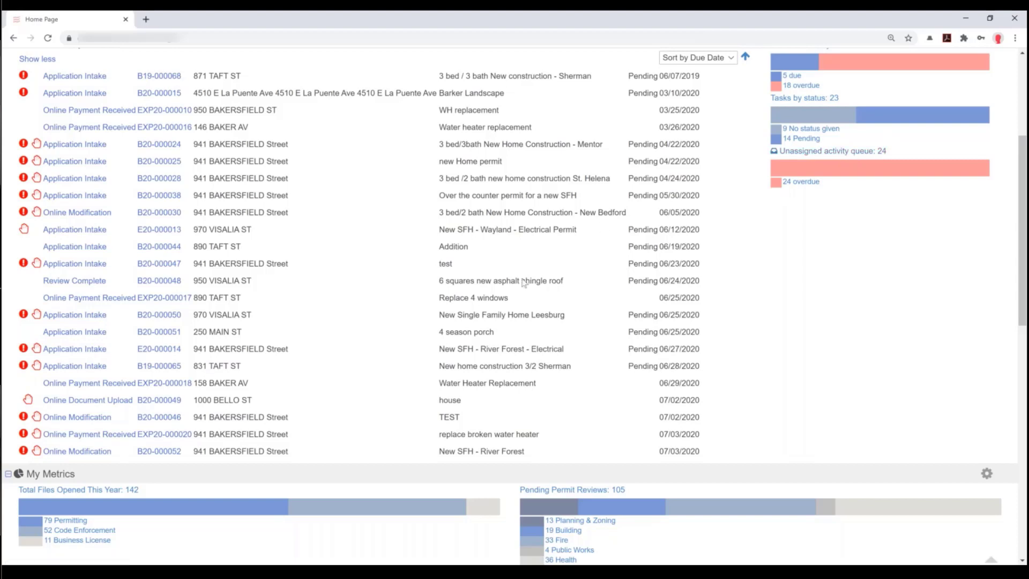
scroll(525, 282, "down", 5)
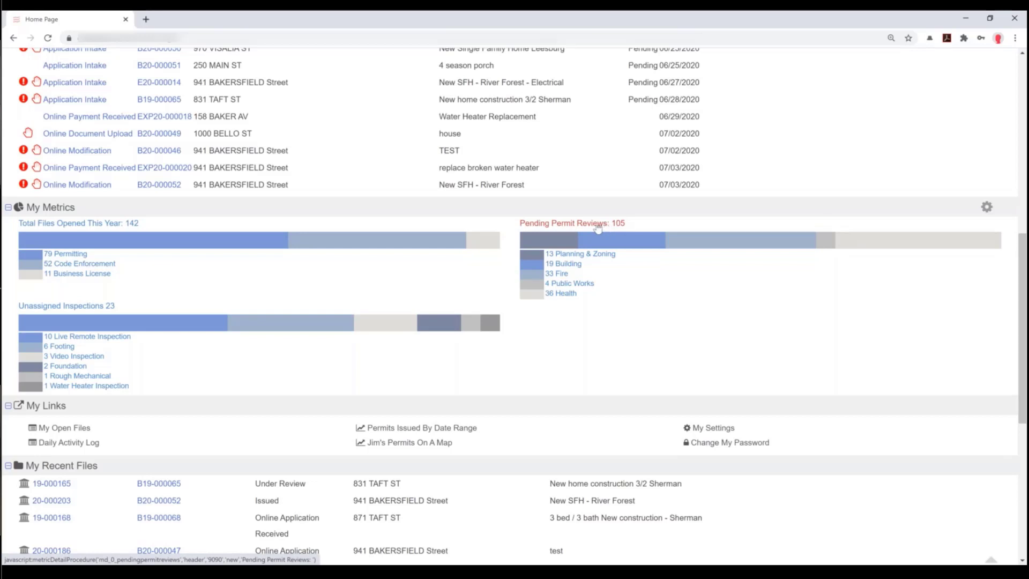
left_click(541, 230)
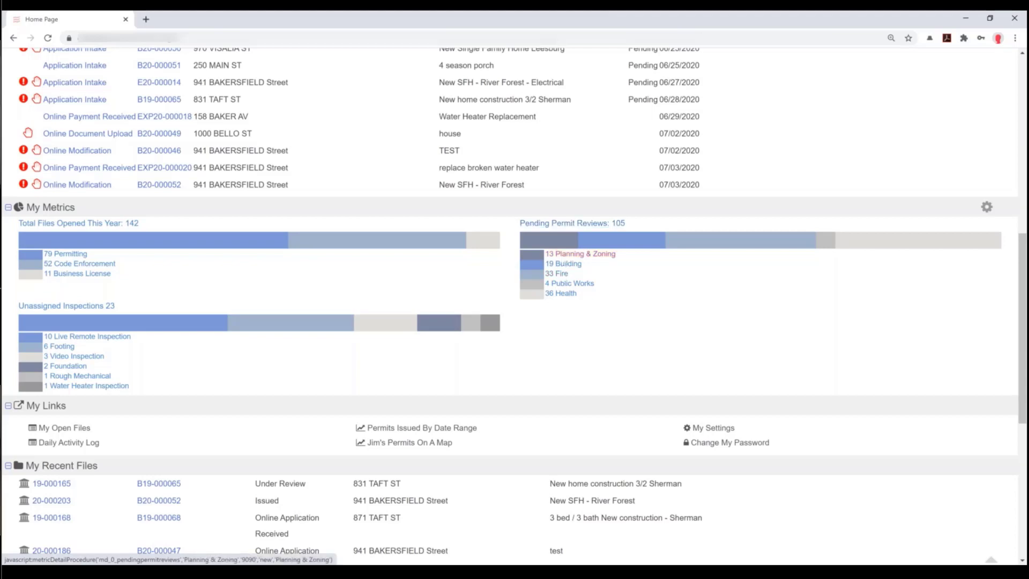
left_click(581, 254)
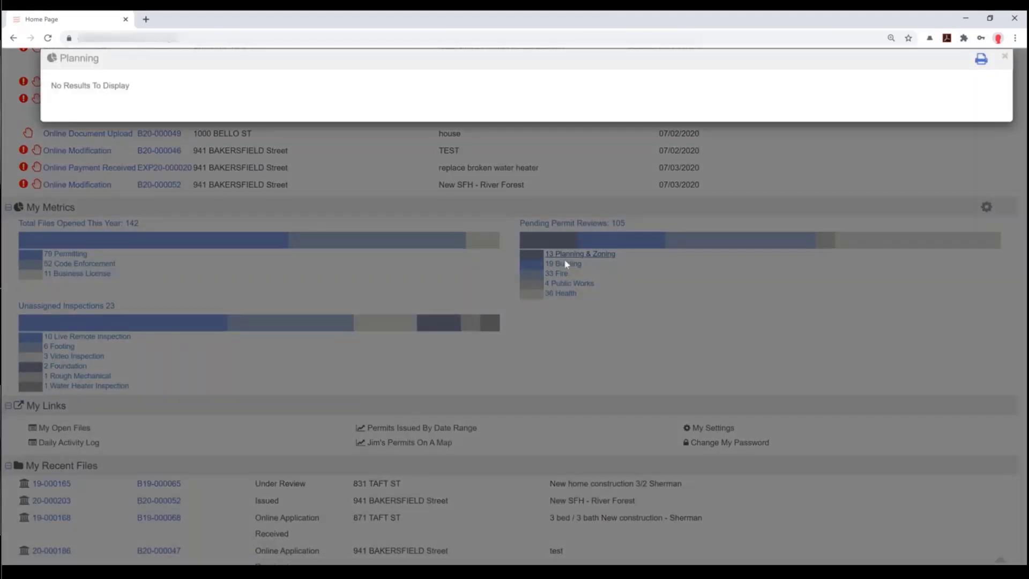
left_click(629, 279)
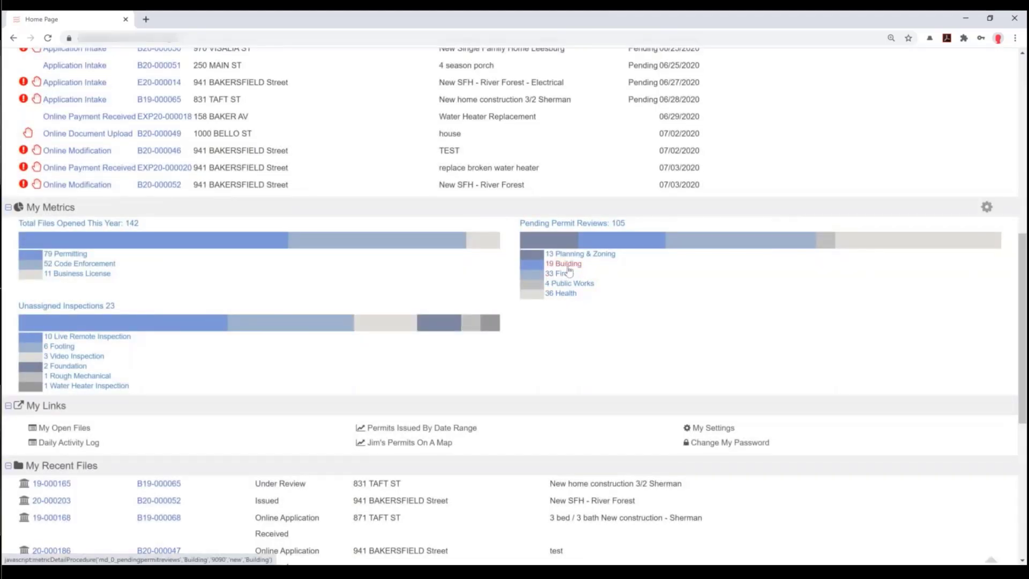
- List the 19 pending Building reviews and view permit B19-000111 in a new tab, then close it
left_click(563, 264)
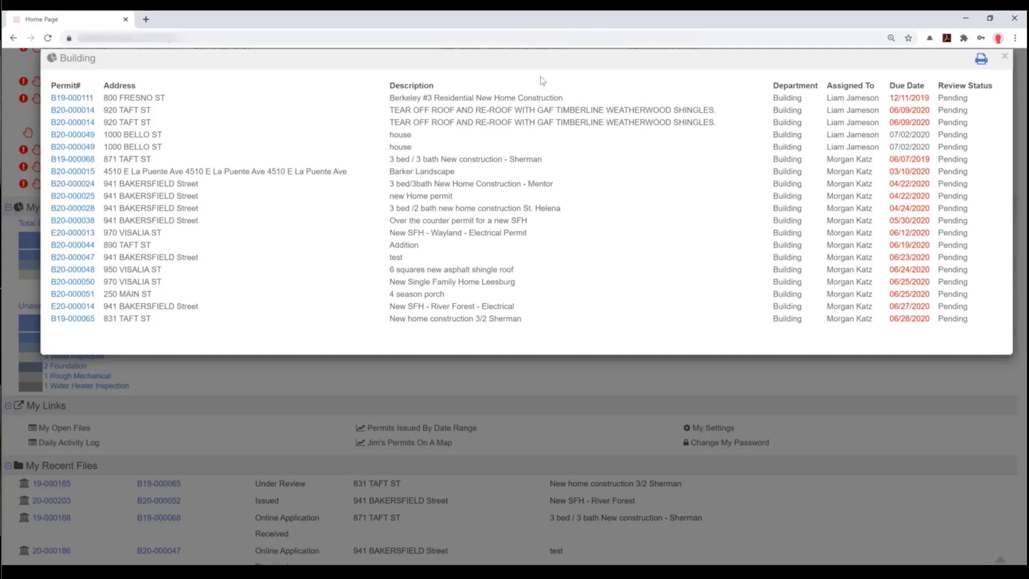
key("ctrl+a")
left_click(355, 105)
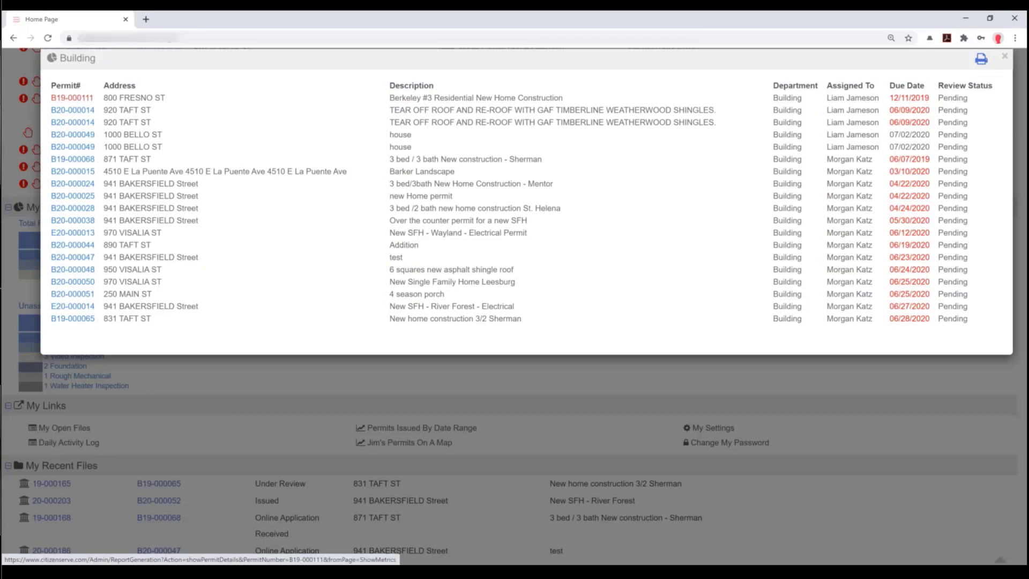
left_click(72, 97)
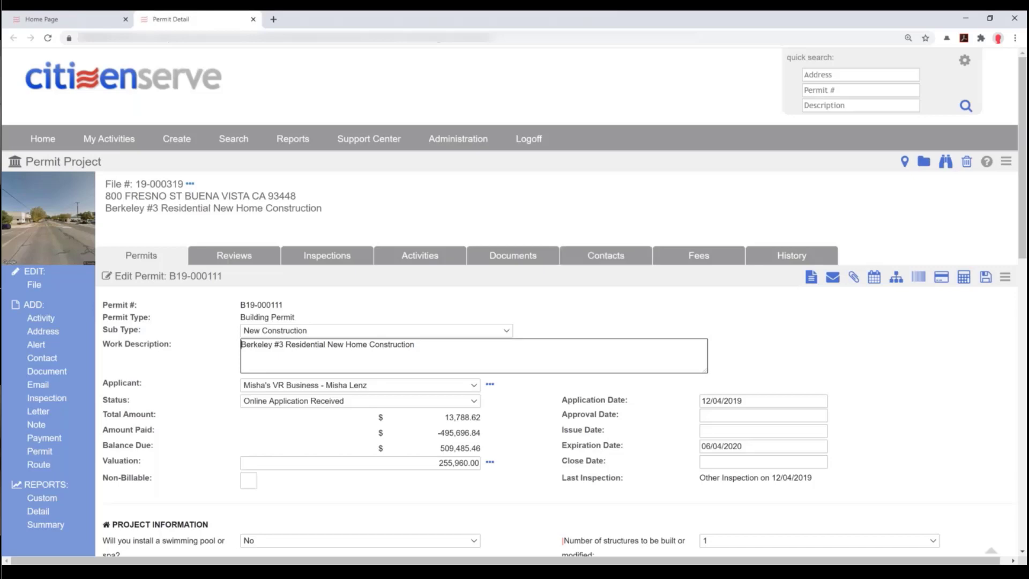
left_click(253, 19)
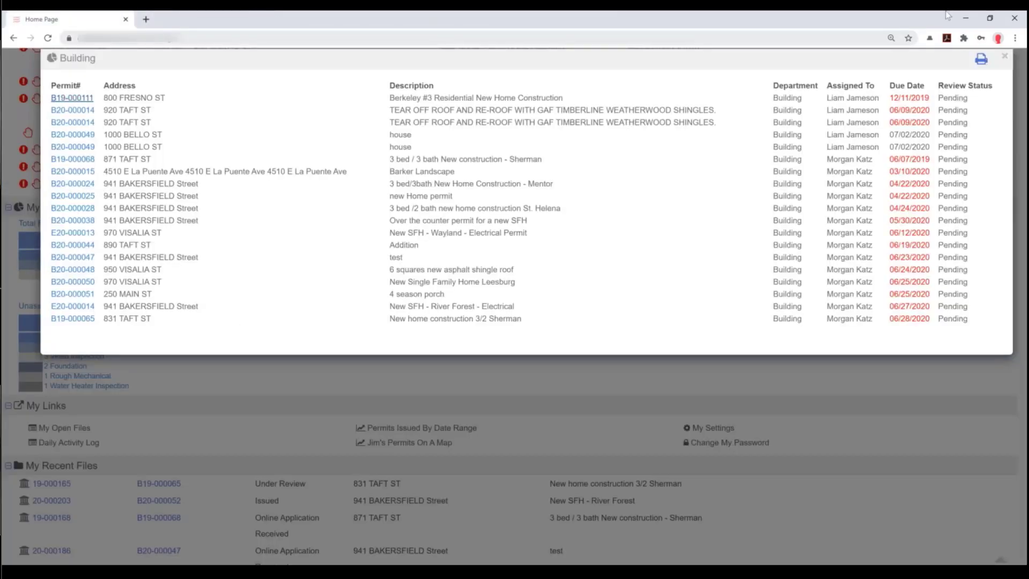
- Close the Building review list, then add and save the Hours Entered metric for This Year, scope All
left_click(1005, 60)
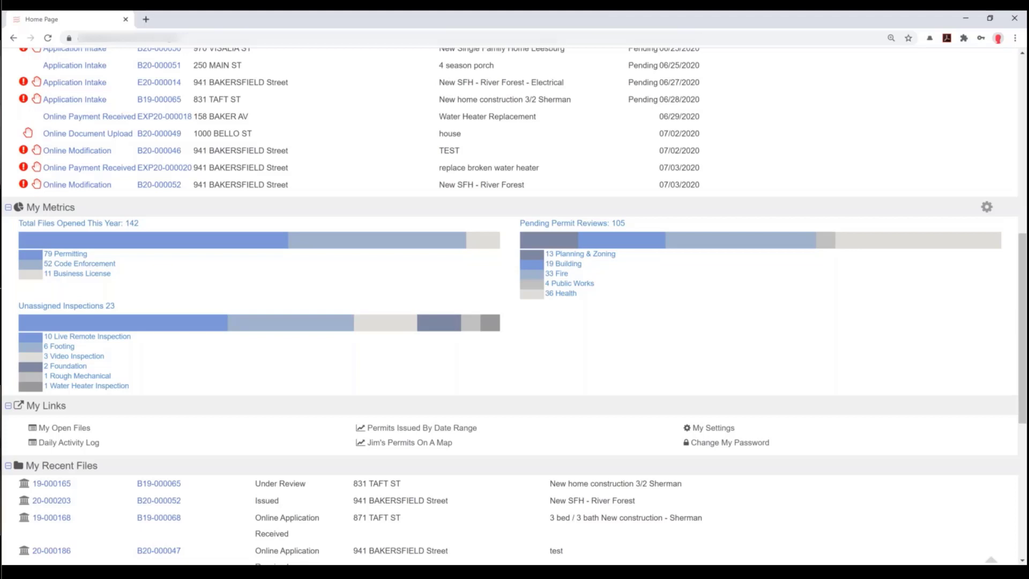
left_click(987, 208)
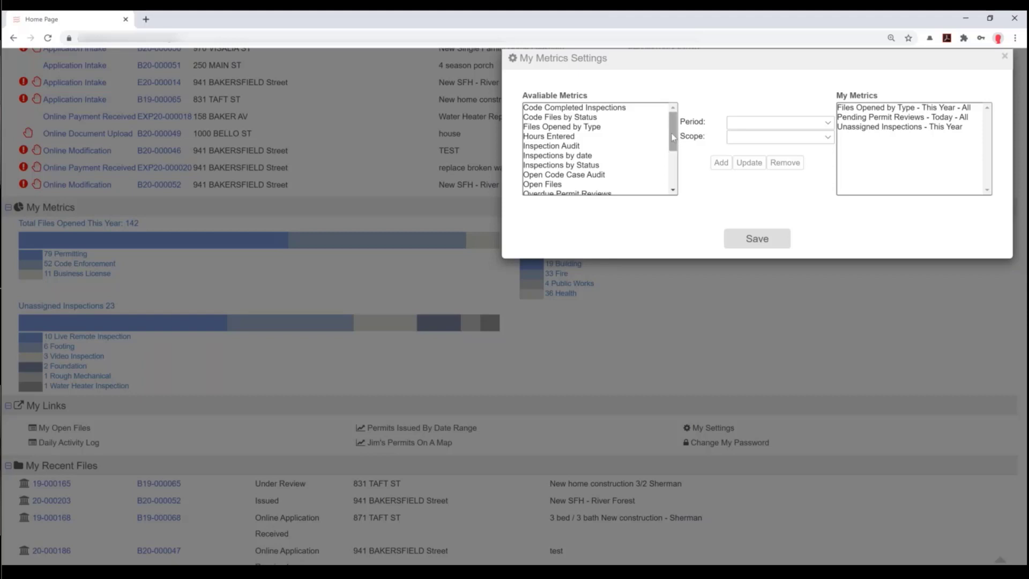
left_click_drag(674, 147, 674, 181)
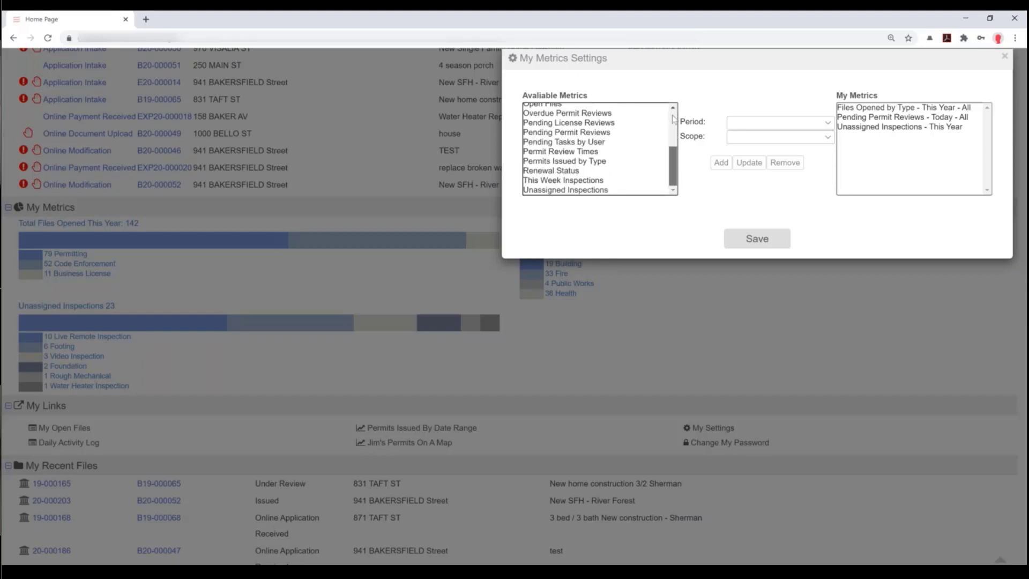
scroll(674, 120, "up", 5)
left_click(646, 135)
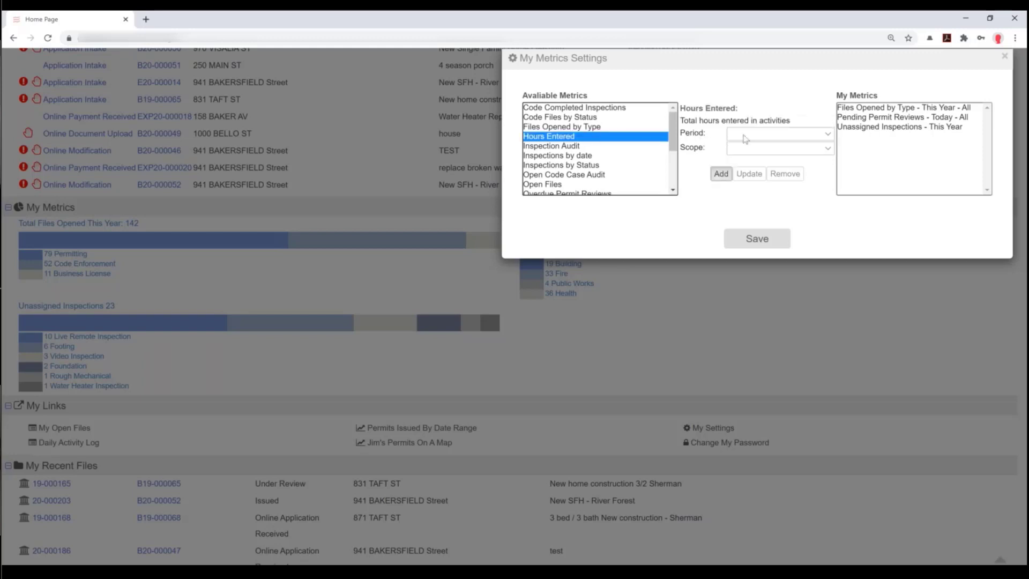
left_click(745, 134)
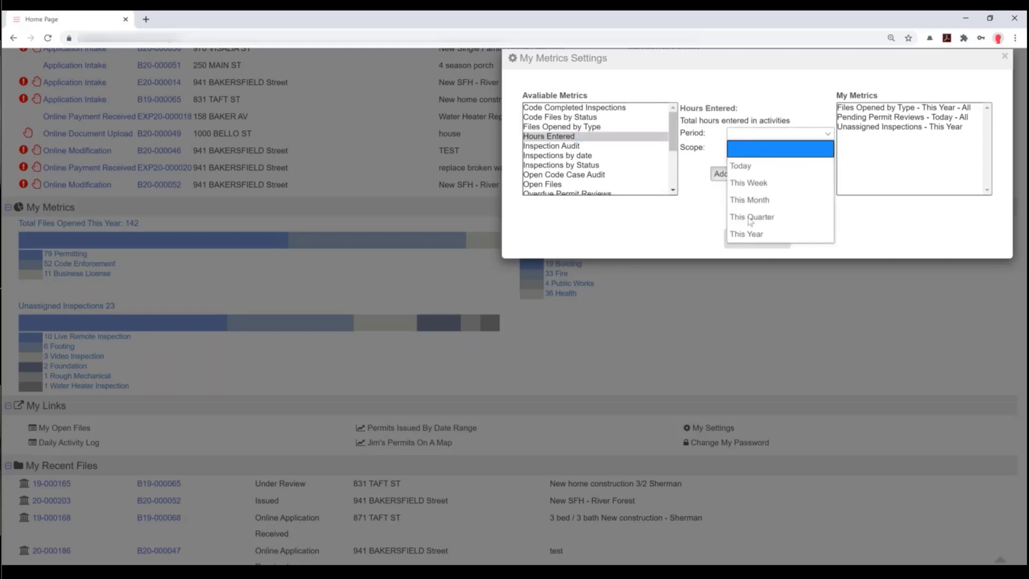
left_click(758, 234)
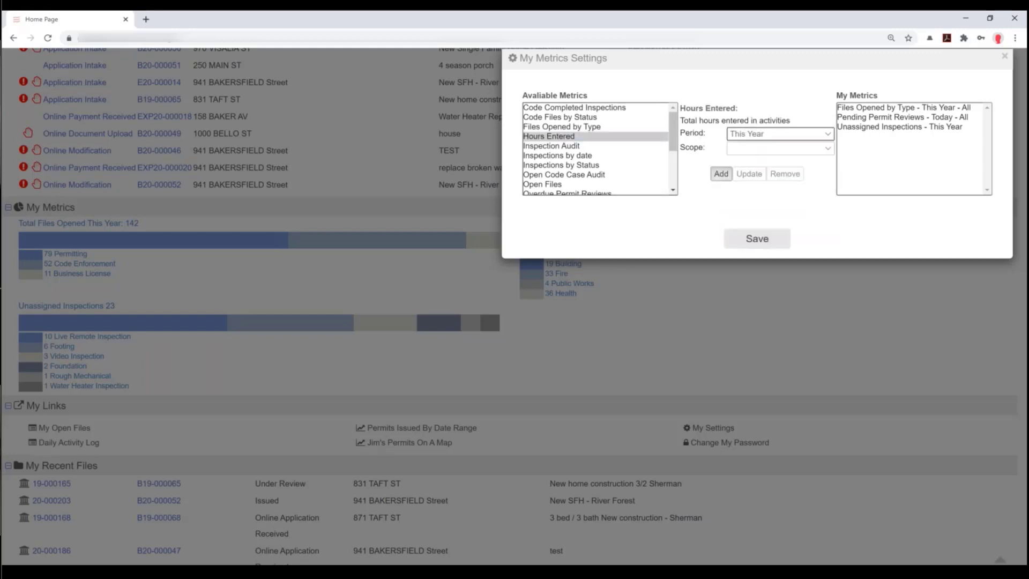
left_click(762, 149)
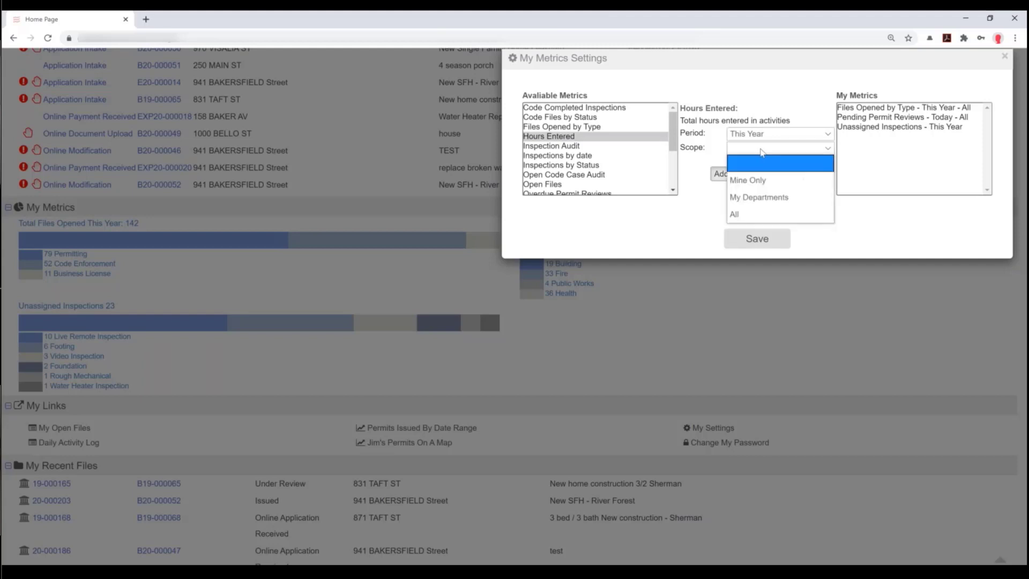
left_click(753, 215)
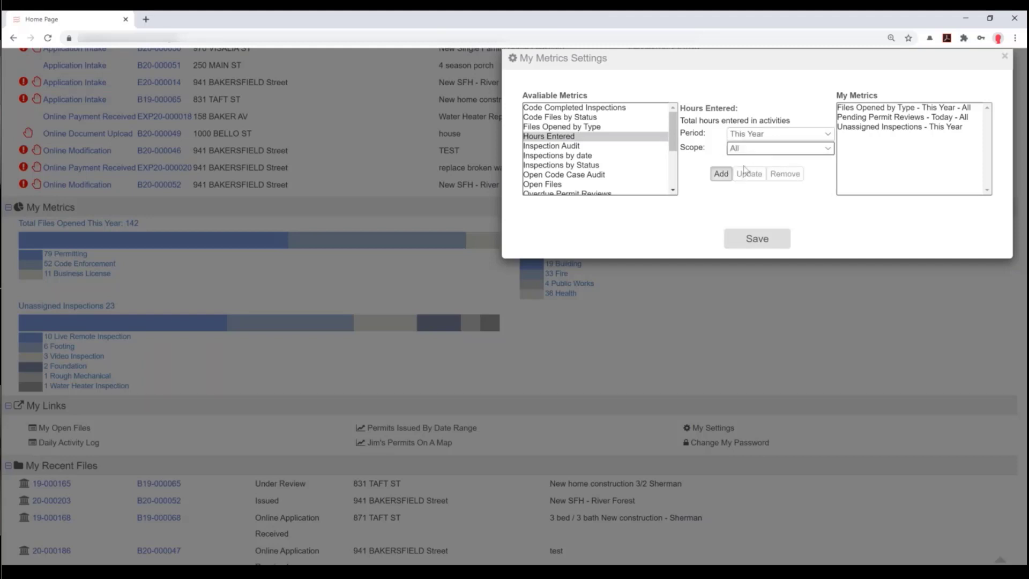
left_click(722, 175)
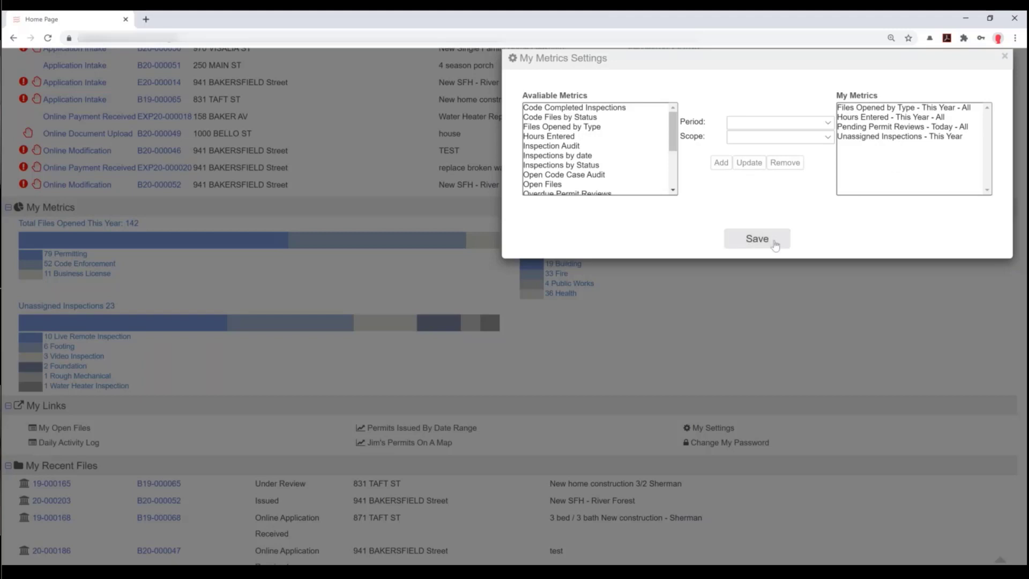
left_click(757, 239)
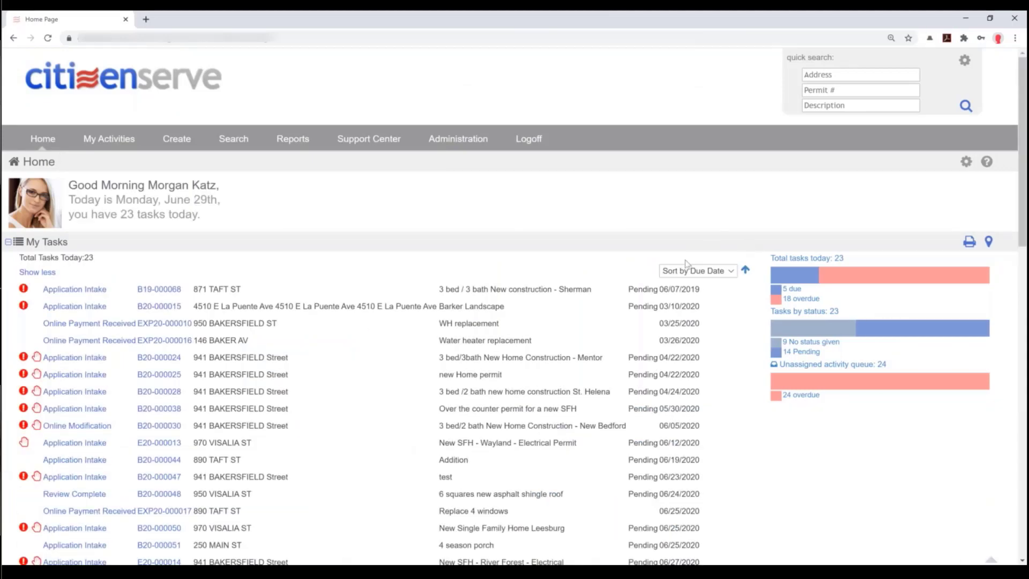
scroll(686, 263, "down", 6)
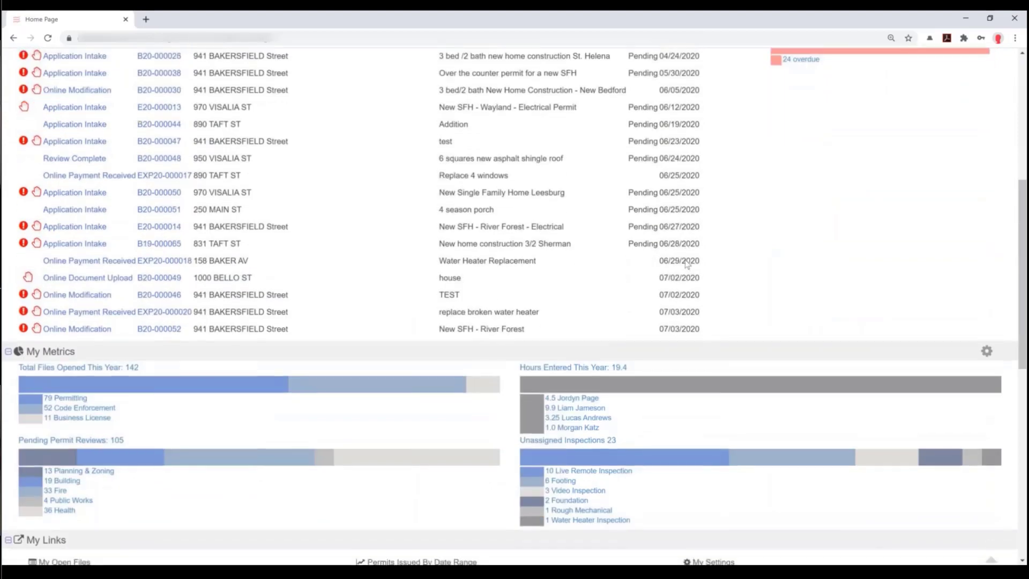
scroll(687, 263, "down", 3)
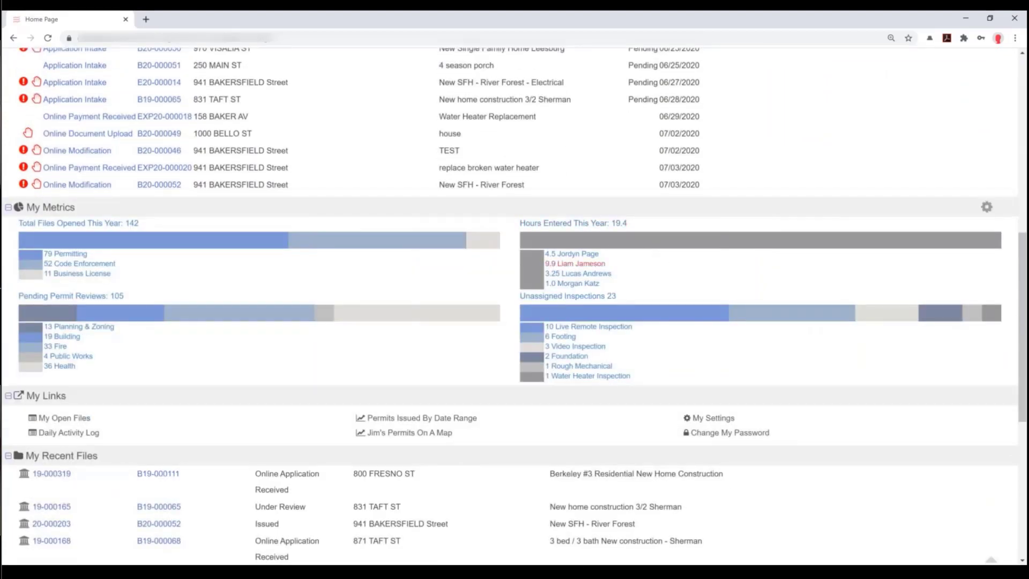
left_click(566, 265)
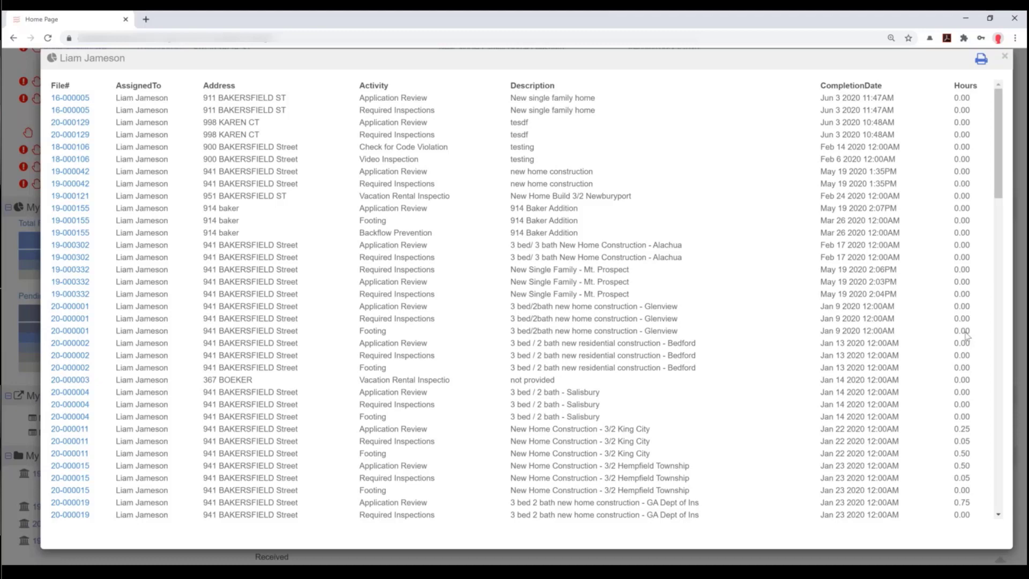
left_click(1005, 57)
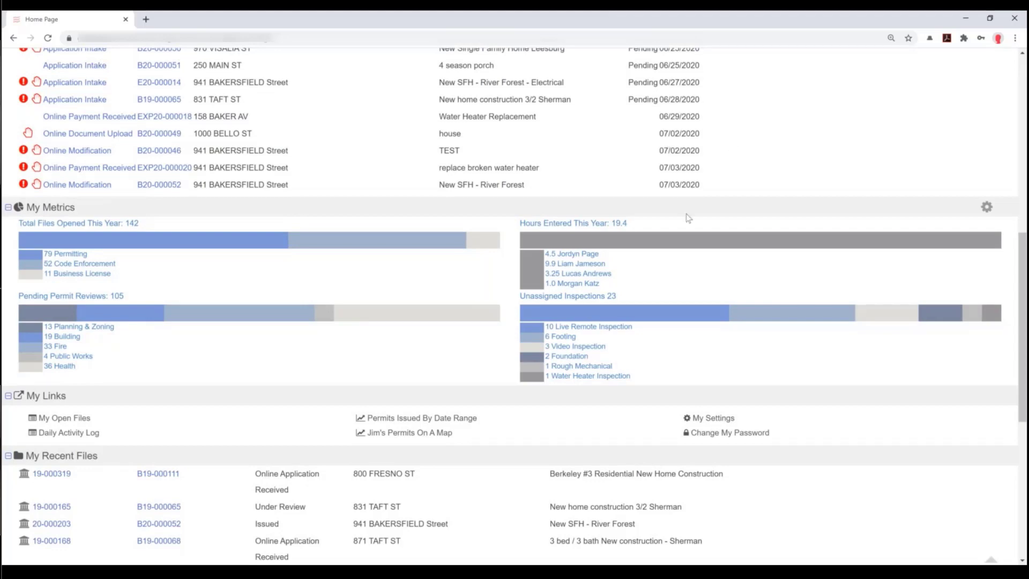
scroll(688, 218, "up", 8)
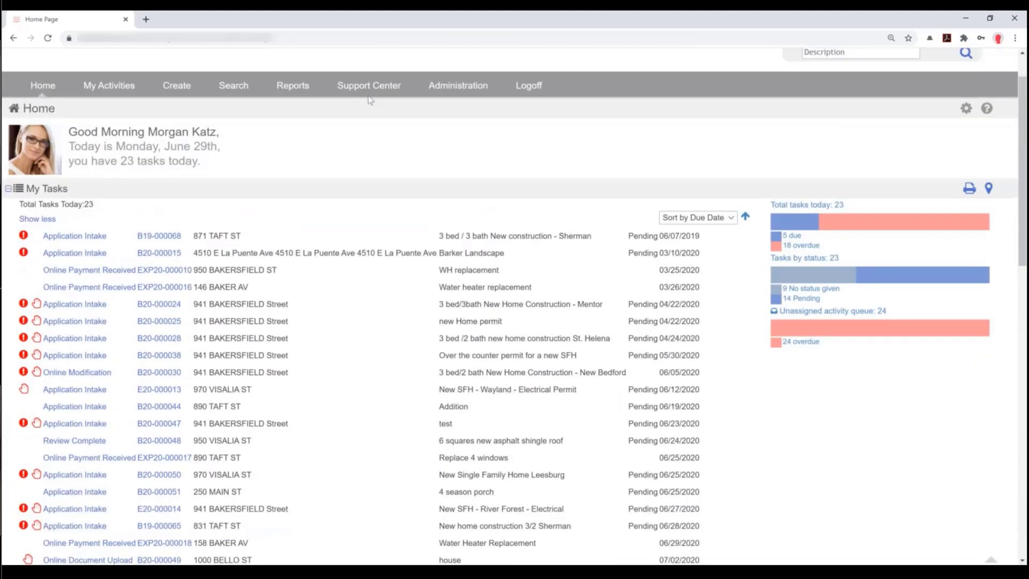
- Draft a support request to make the Hours field red when zero, keep Standard priority, and close it
mouse_move(368, 87)
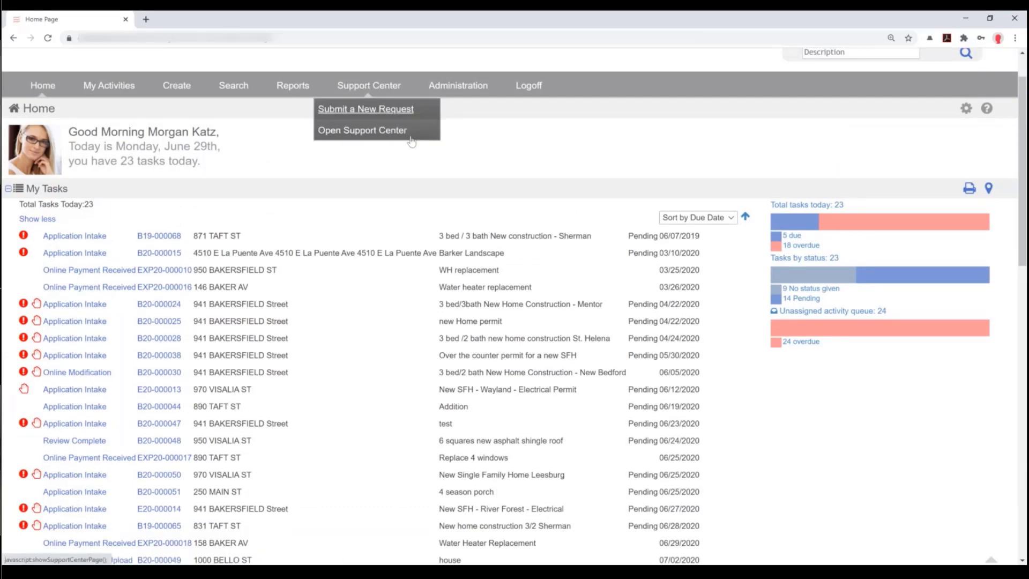
left_click(366, 109)
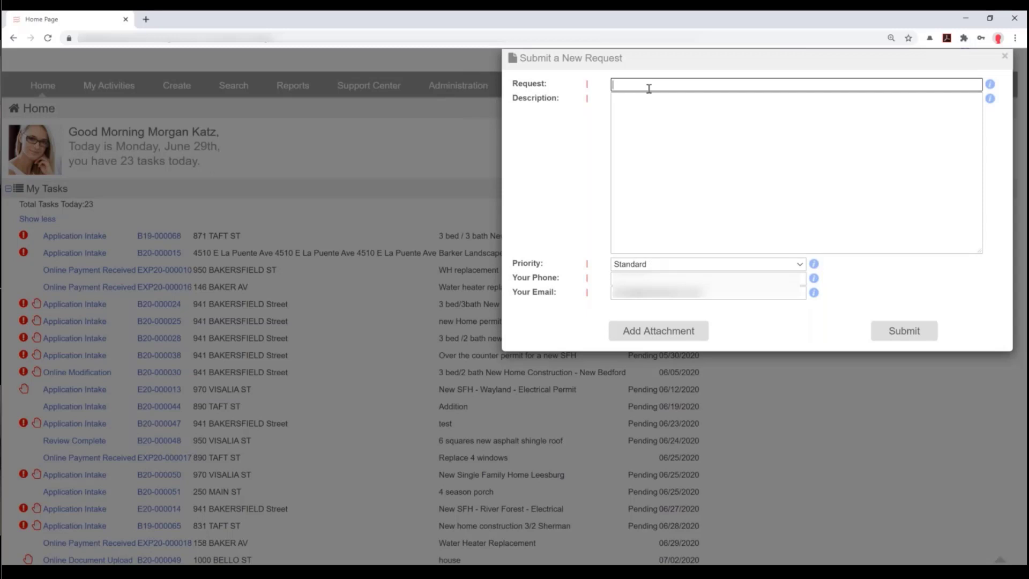
type("can you meke the Hours field red when it's ")
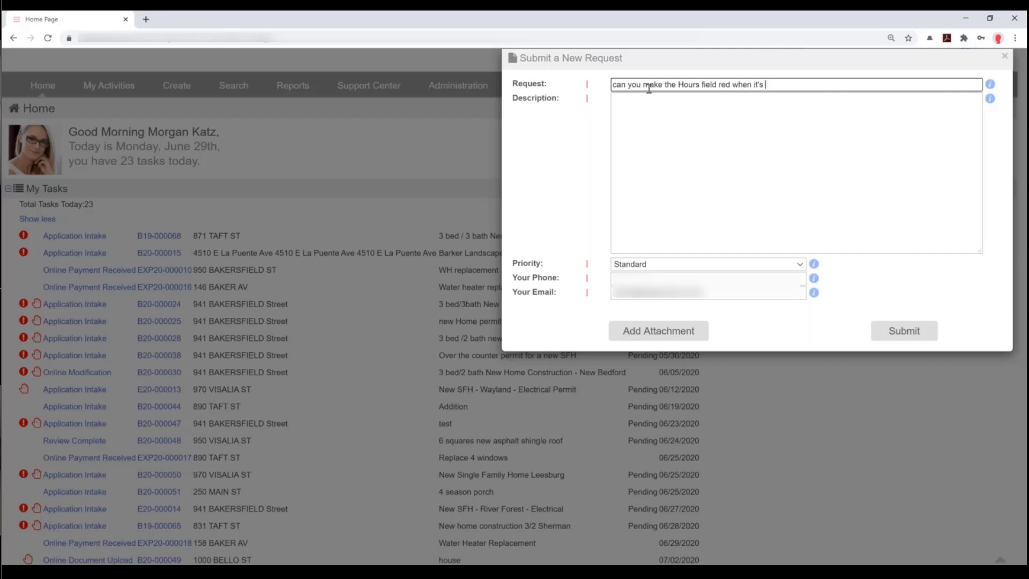
type("zero on my hours metric")
left_click(655, 268)
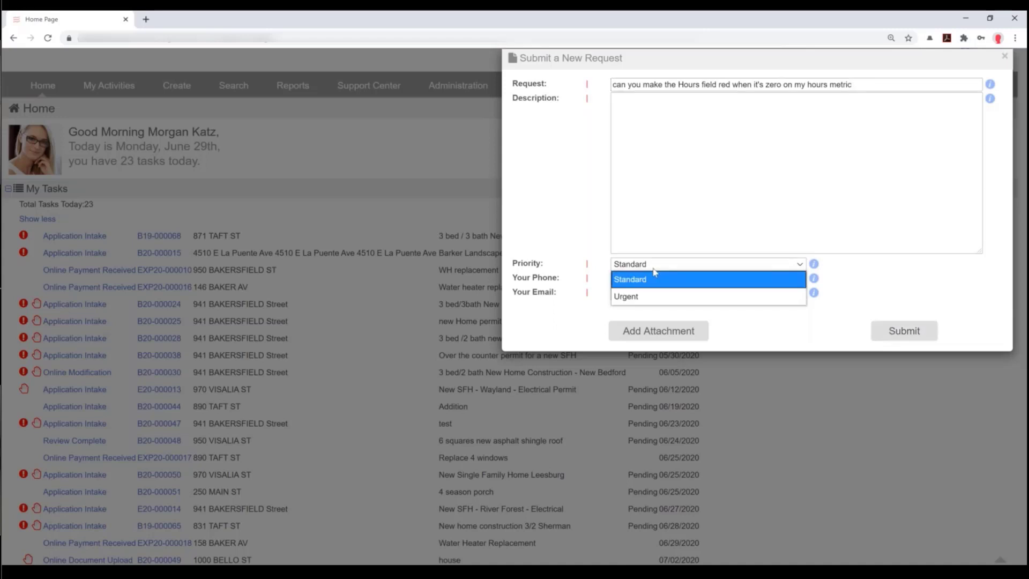
left_click(1001, 60)
left_click(1004, 59)
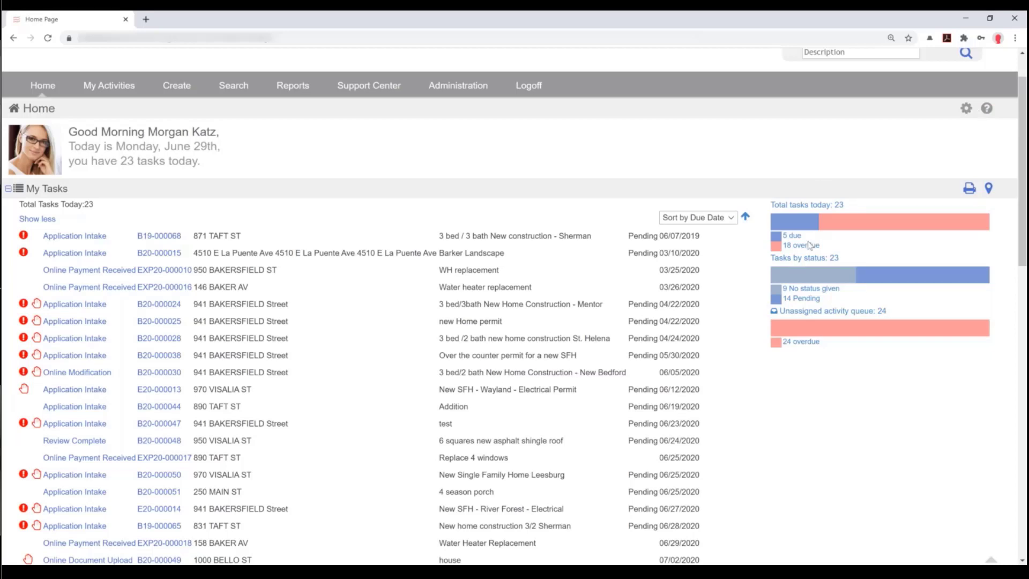
scroll(810, 245, "down", 4)
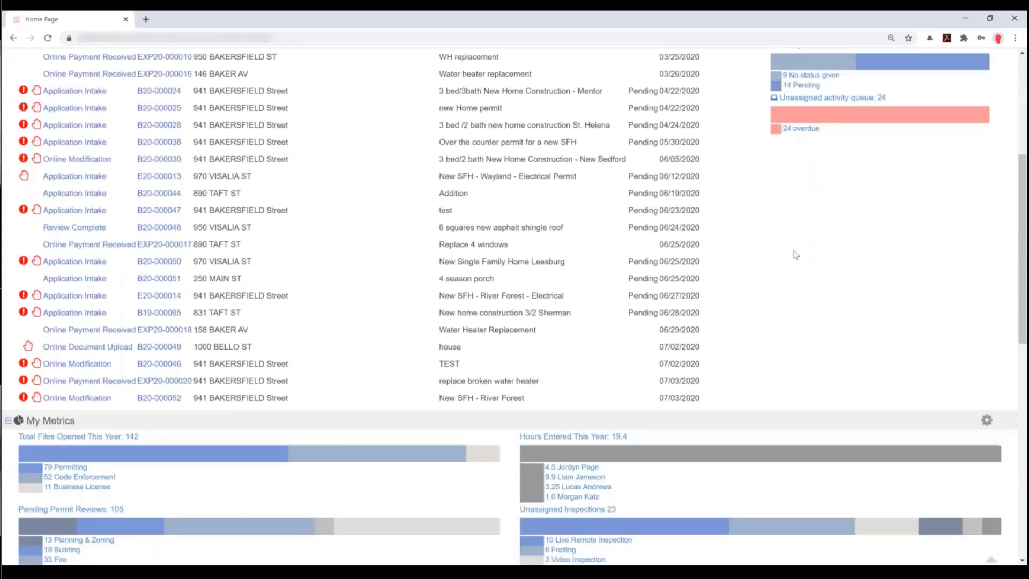
scroll(795, 255, "down", 1)
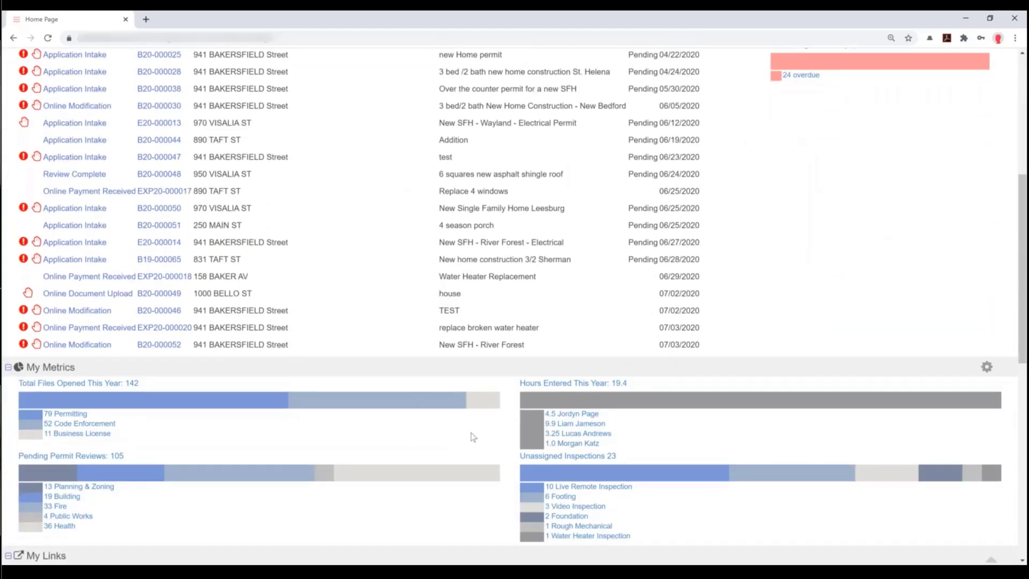
scroll(579, 433, "down", 10)
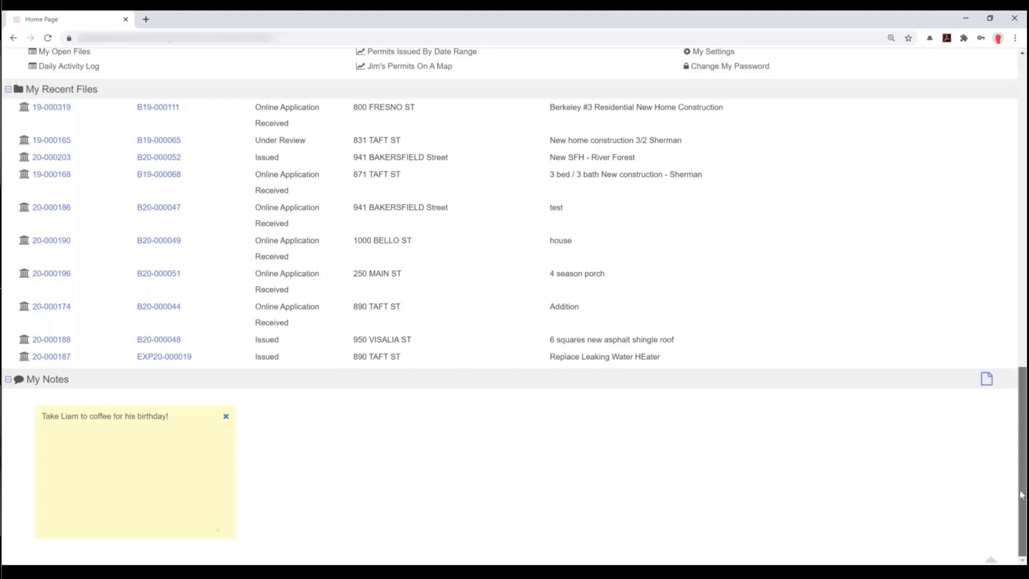
left_click_drag(1022, 494, 1022, 371)
left_click_drag(1021, 329, 1022, 142)
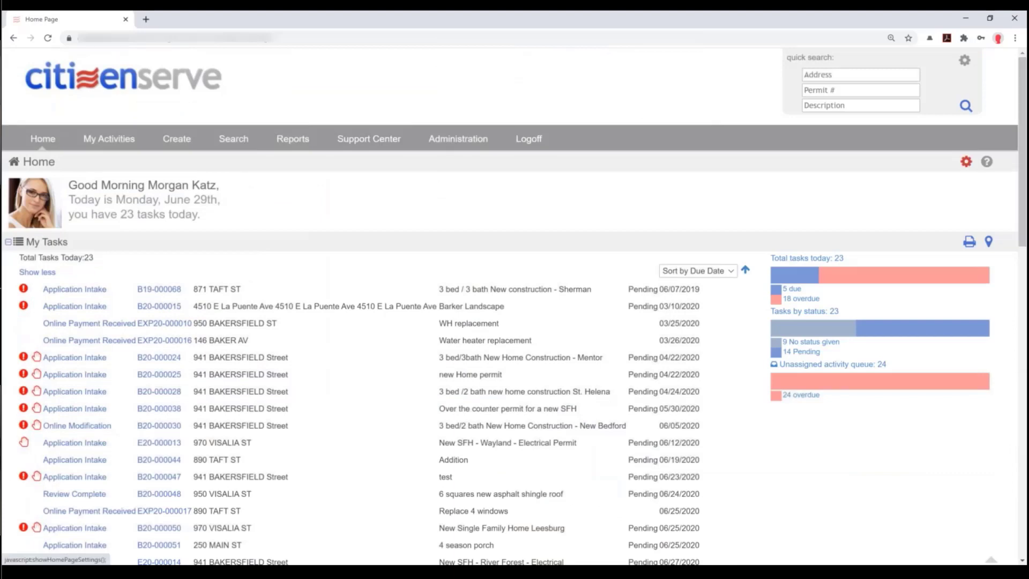
left_click(966, 162)
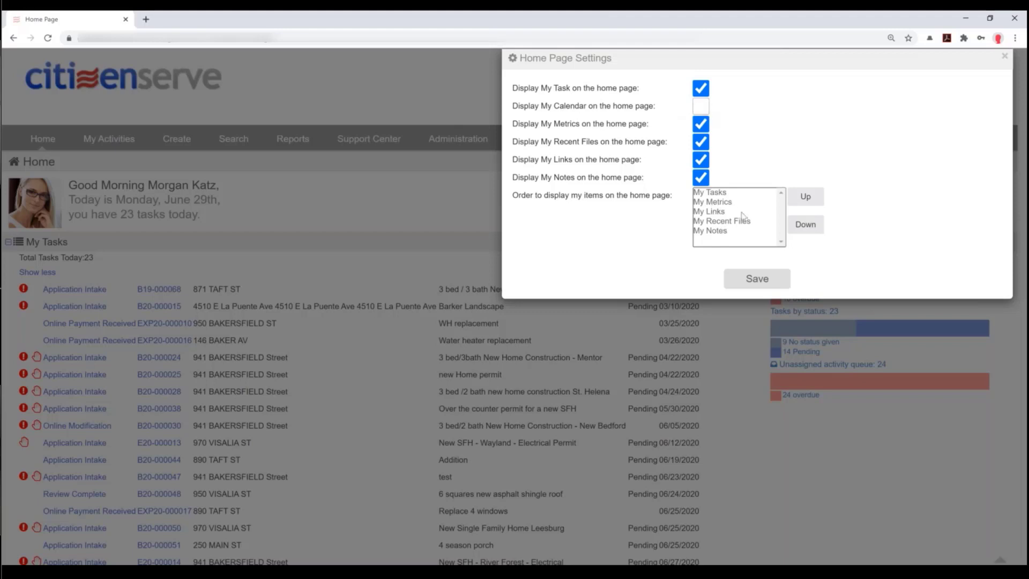
left_click(1005, 55)
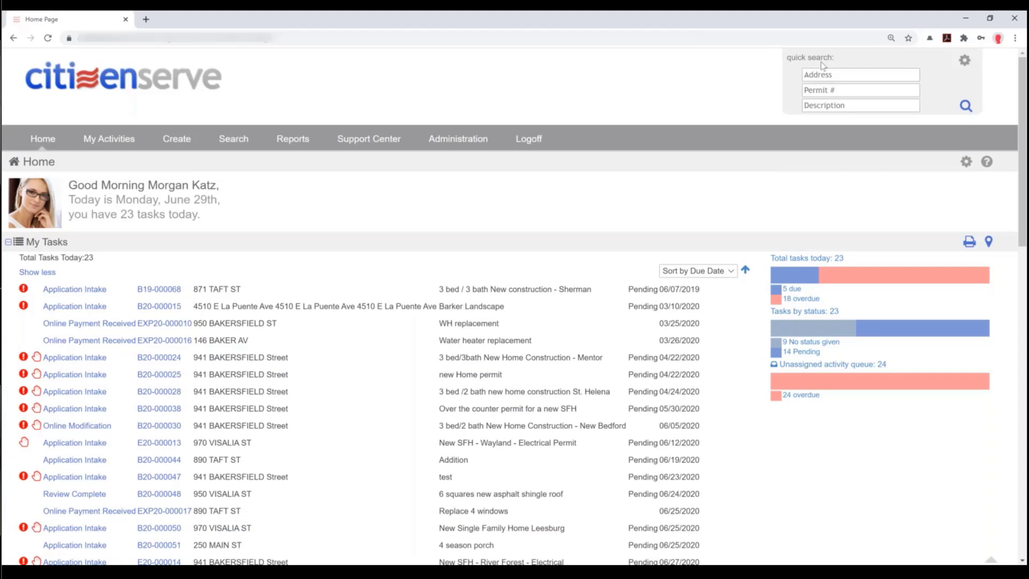
- Quick-search permit number b20, open B20-000044 from the next results page, and show the quick search settings
left_click(817, 91)
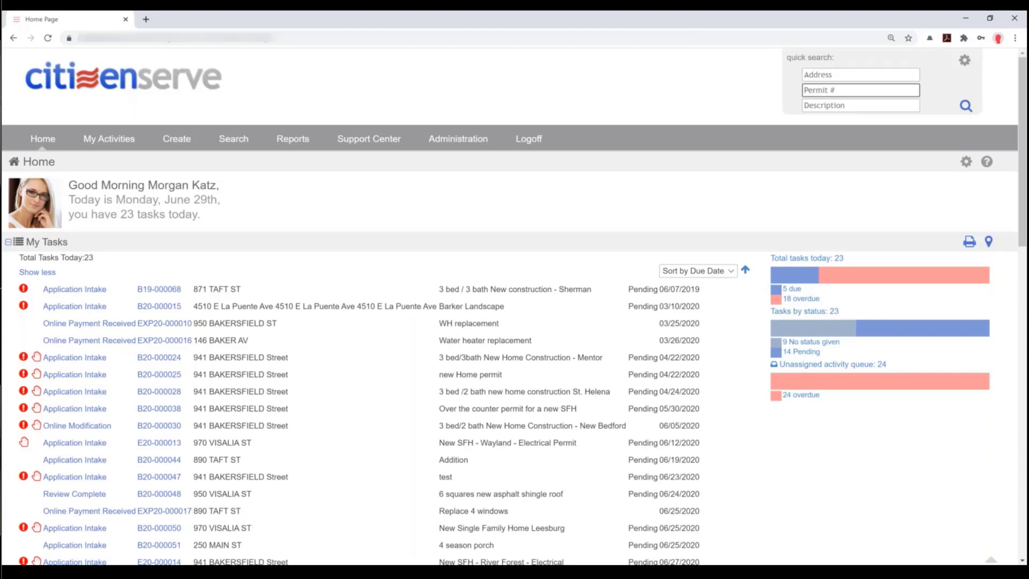
type("b20")
key("Return")
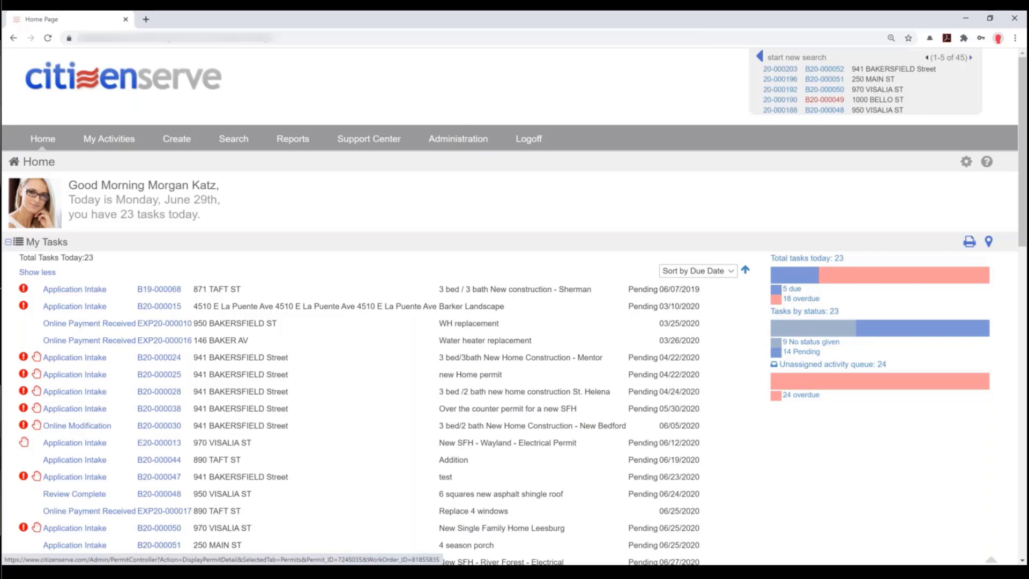
left_click(971, 58)
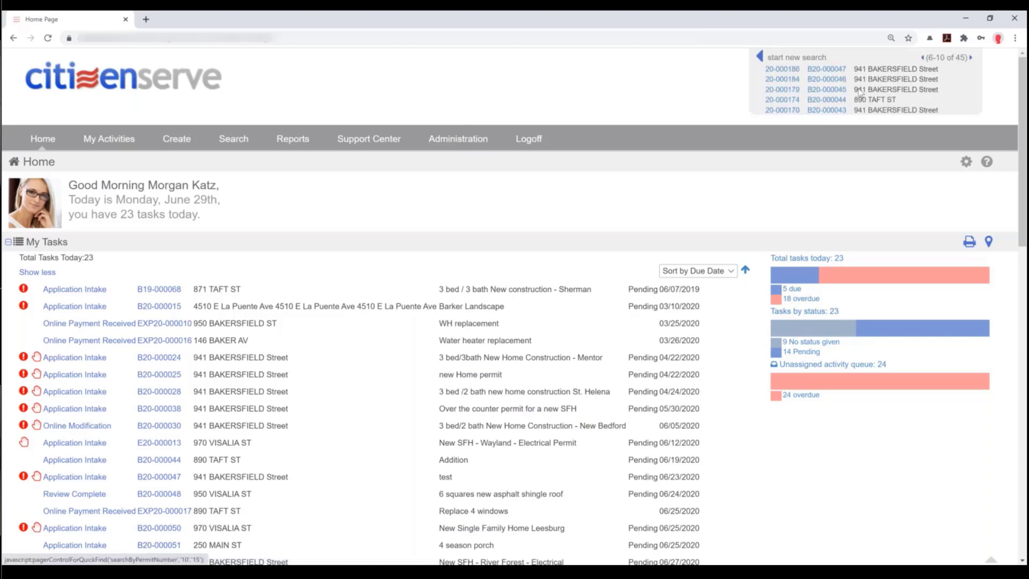
left_click(829, 100)
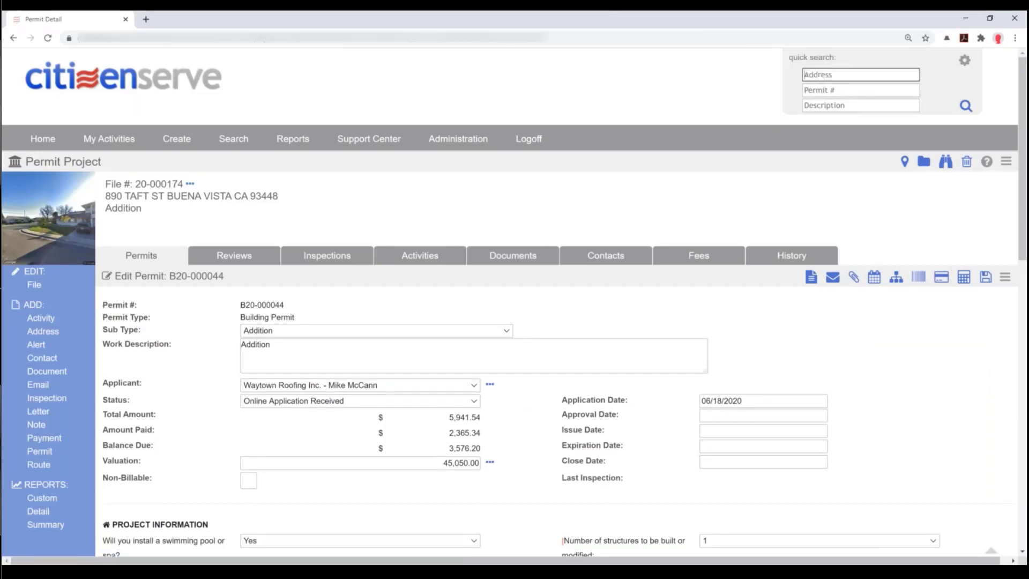
left_click(965, 60)
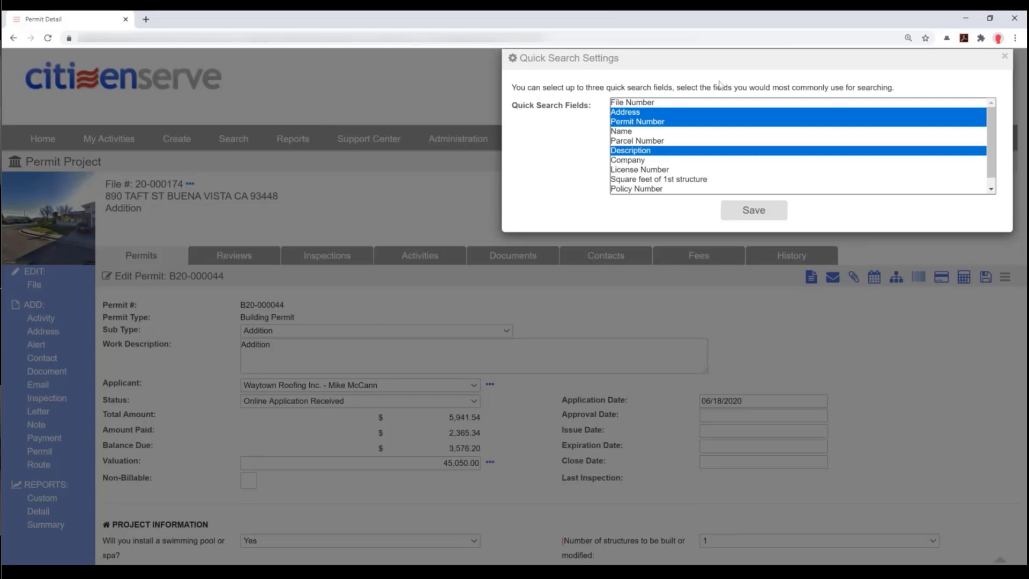
- Set the quick search fields to Permit #, Parcel # and Description by adding Parcel Number and removing Address
left_click(619, 142, "ctrl")
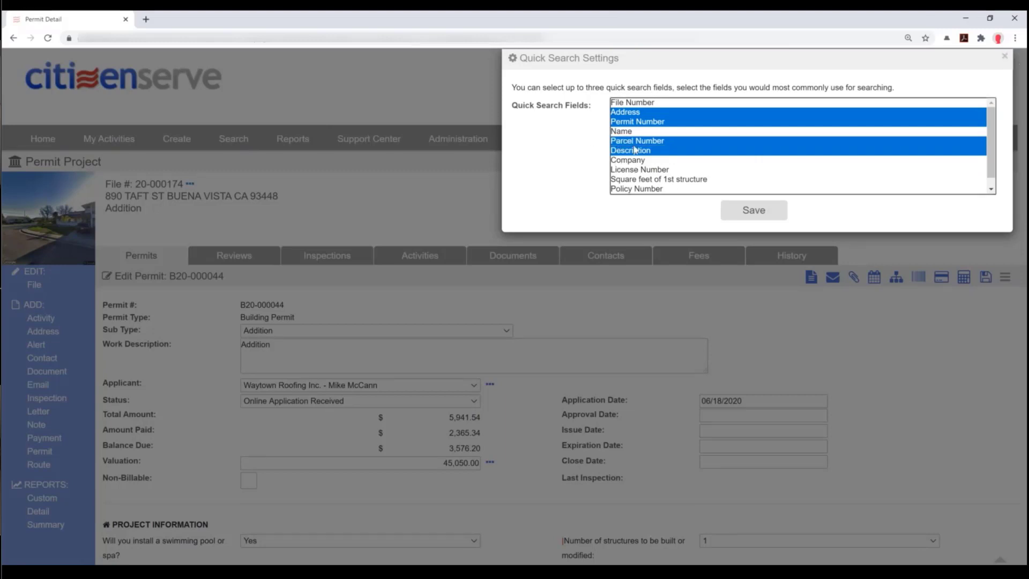
left_click(629, 113, "ctrl")
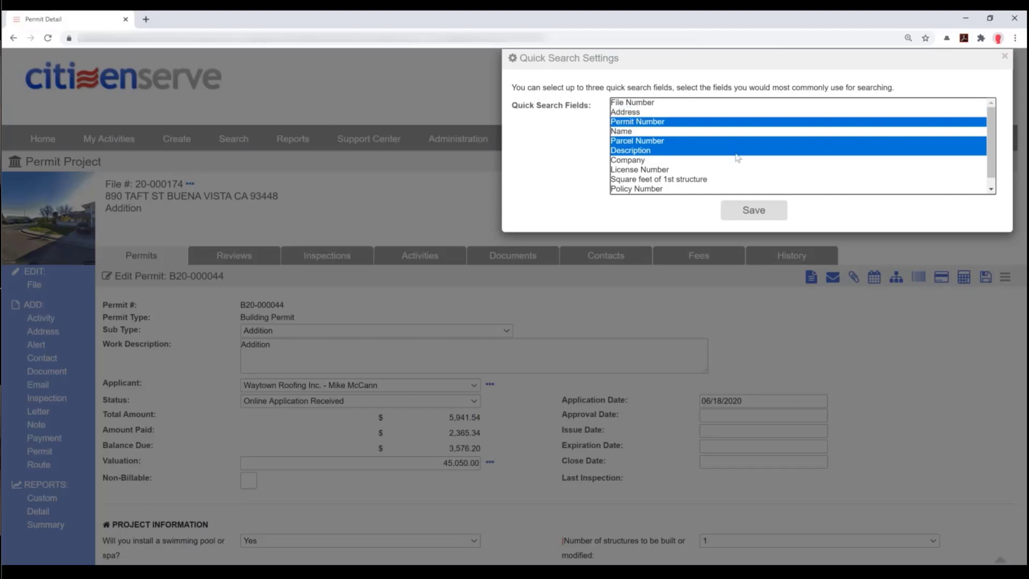
left_click(755, 211)
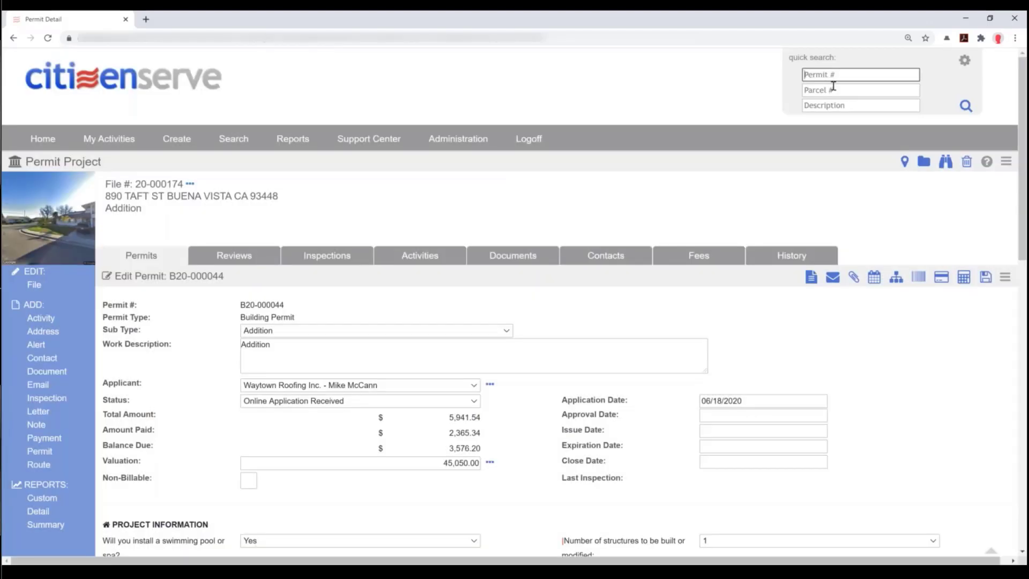
mouse_move(229, 139)
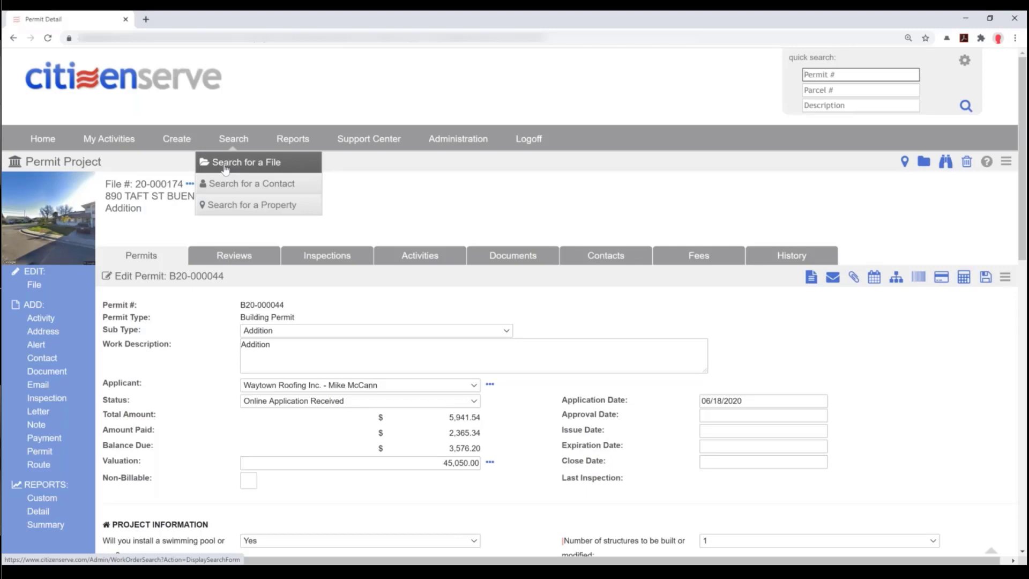
- Search files for Building Permits with Finaled status and open B20-000045 from the 53 results
left_click(225, 170)
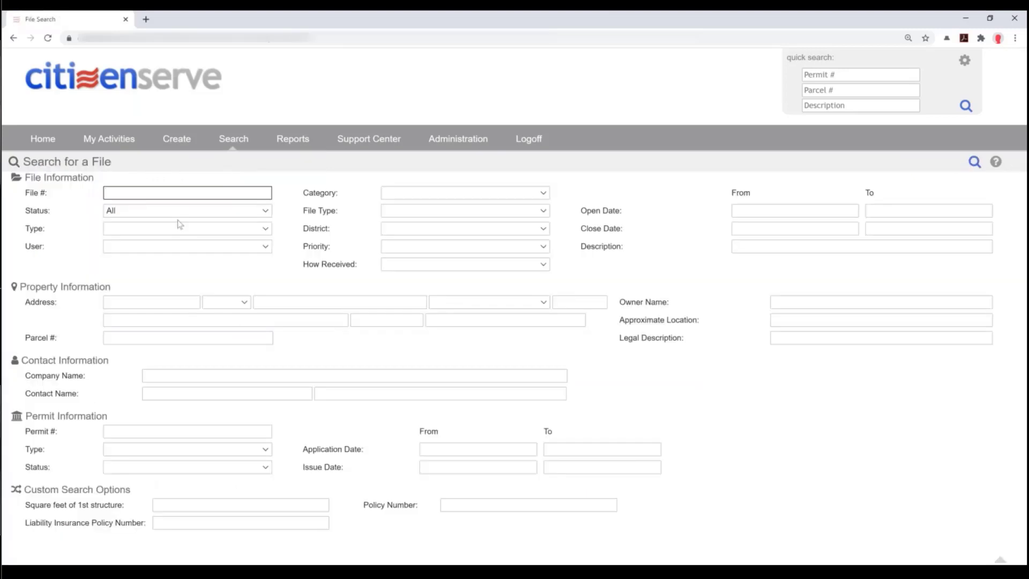
left_click(129, 451)
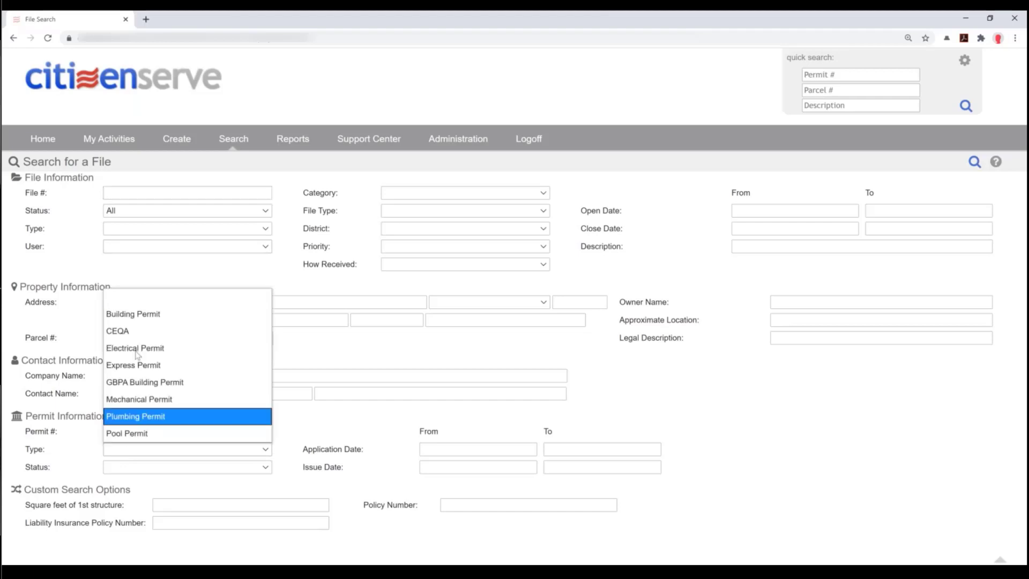
left_click(139, 314)
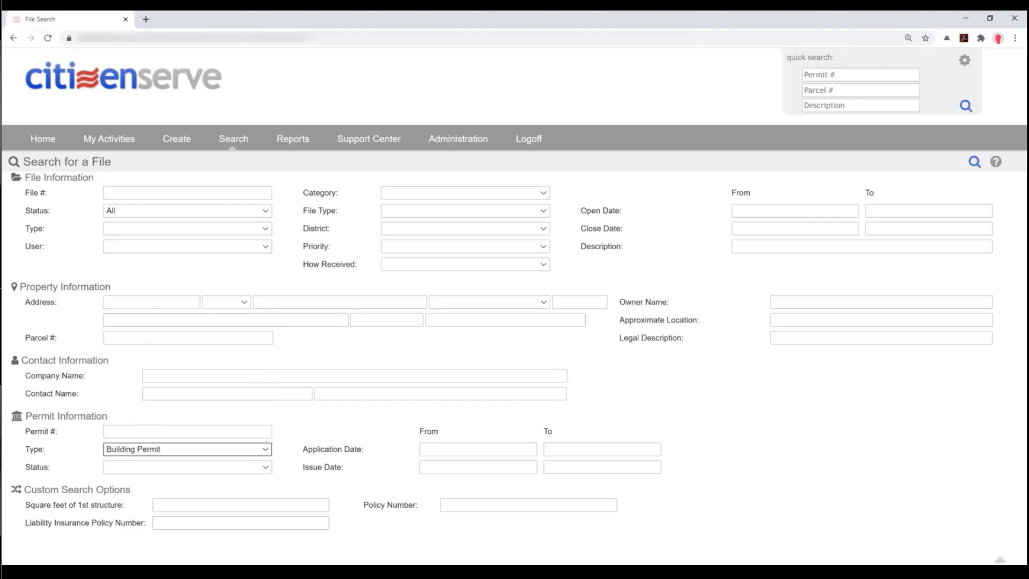
left_click(132, 471)
left_click(123, 347)
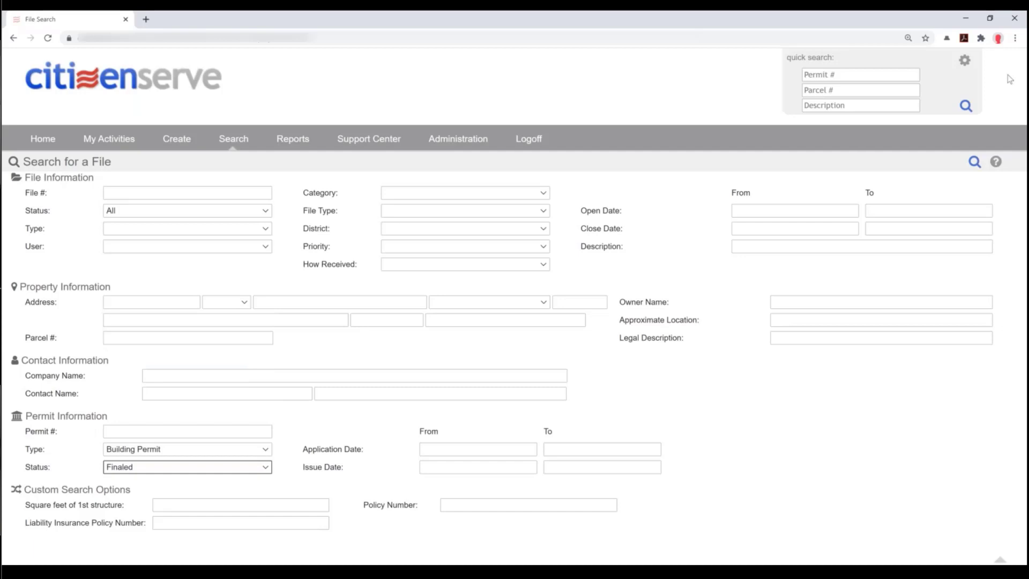
left_click(975, 162)
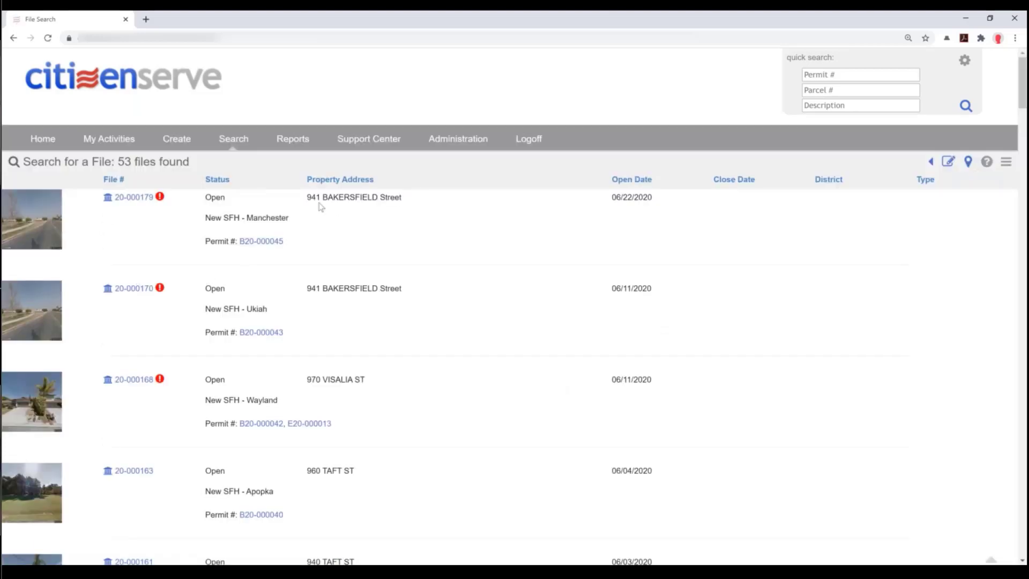
left_click(260, 242)
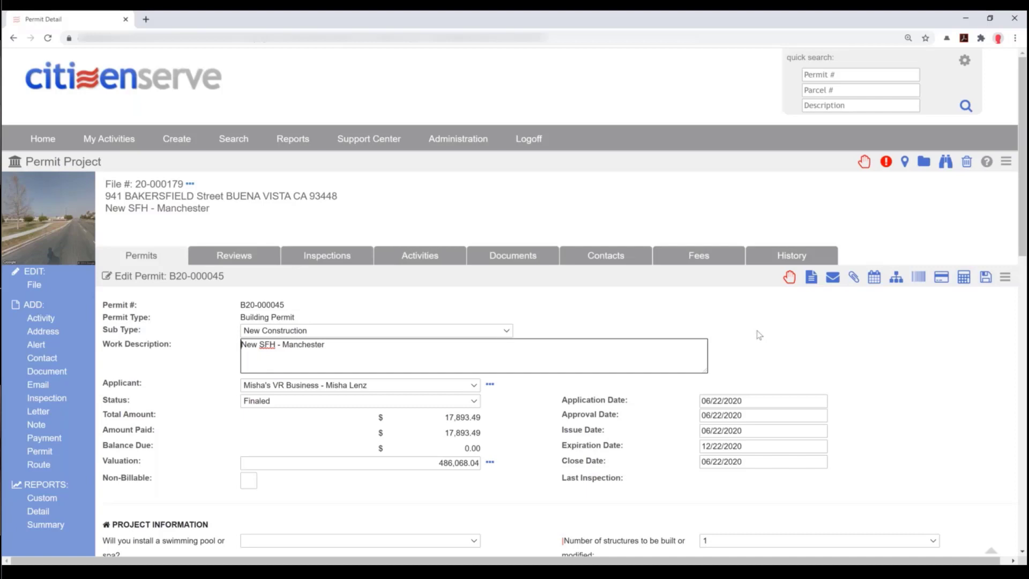
- Show permit B20-000045's Reviews tab with its Building Permit Review route
mouse_move(110, 143)
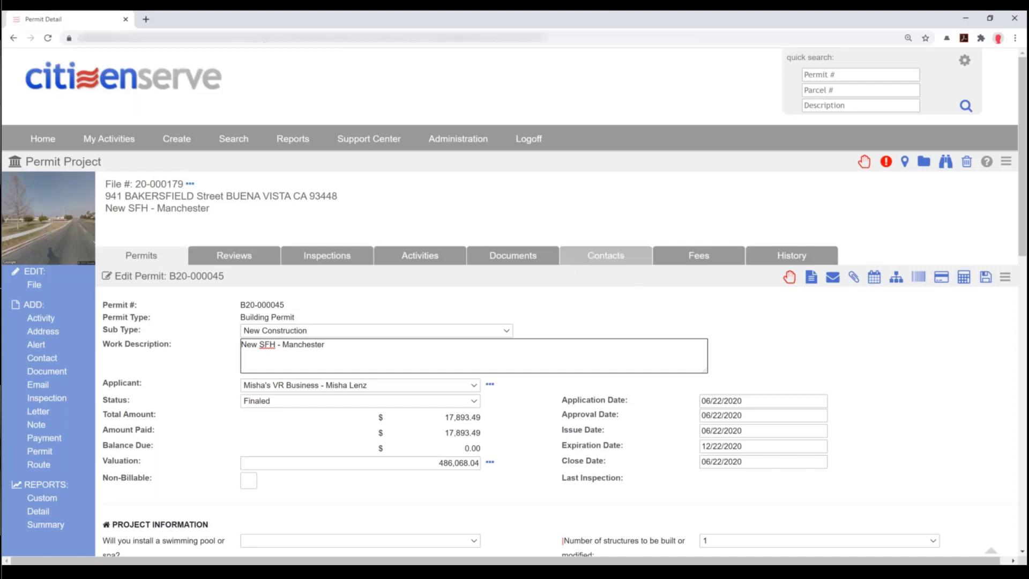
left_click(251, 258)
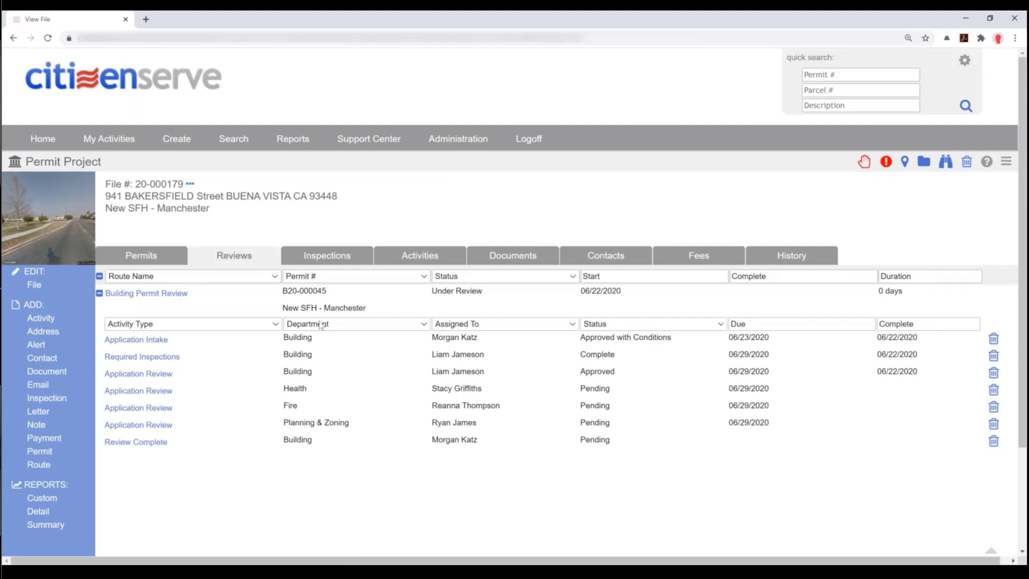
- Browse file 20-000179's Inspections and Activities tabs, ending on its Documents list
left_click(318, 257)
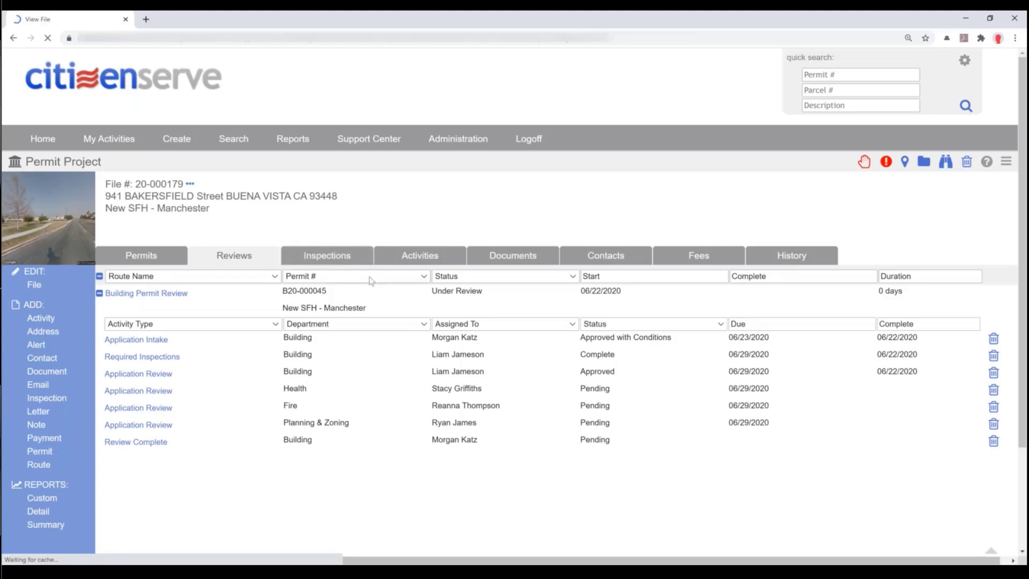
left_click(429, 260)
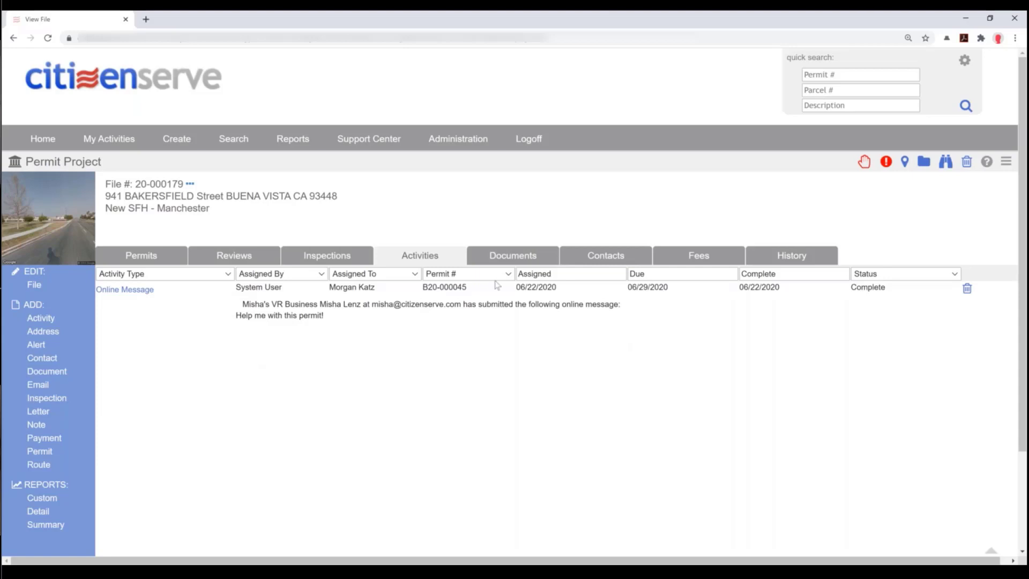
left_click(496, 255)
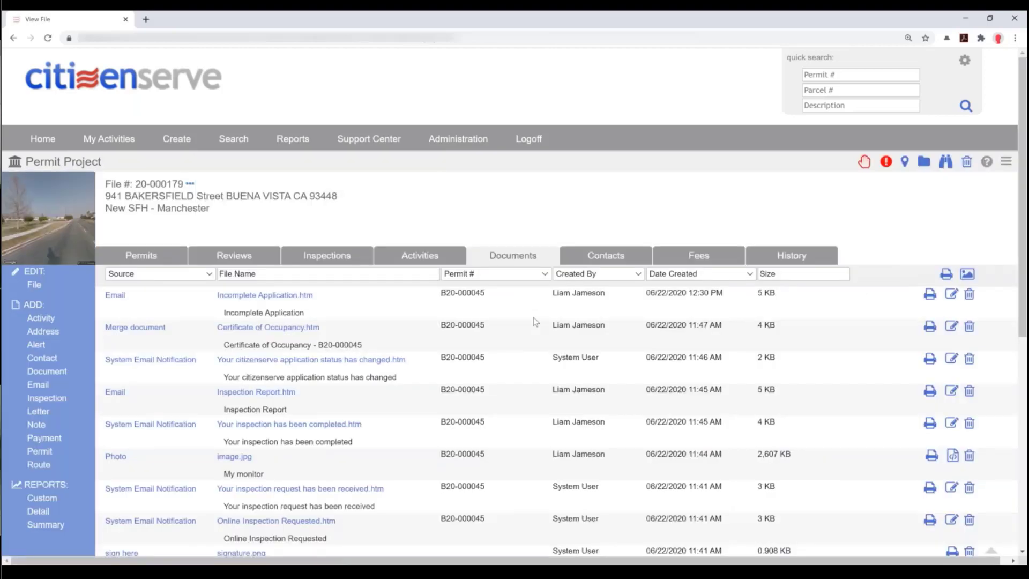
- Filter documents by source Email, then System Email Notification, and view the file's Contacts tab
left_click(212, 275)
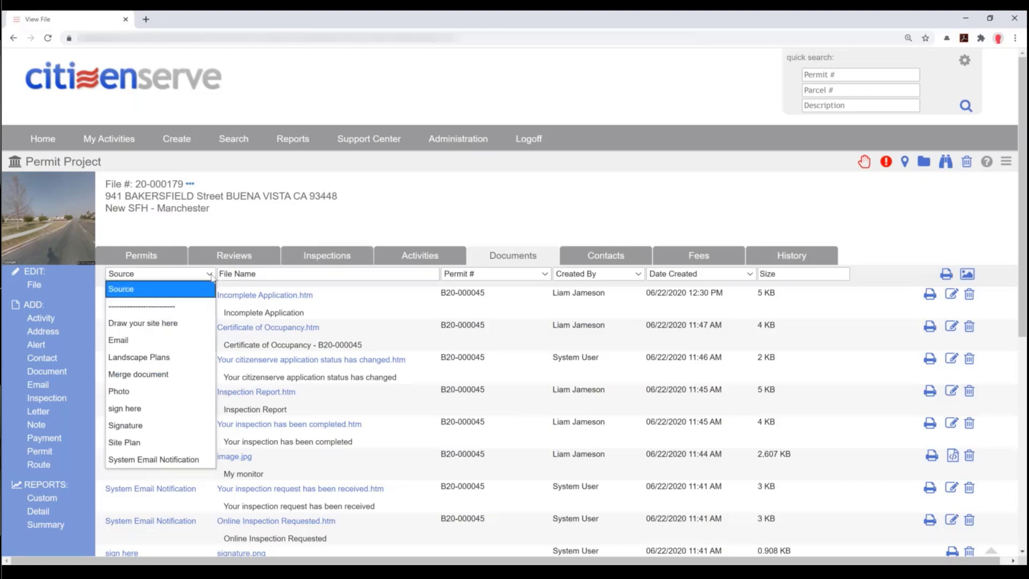
left_click(133, 340)
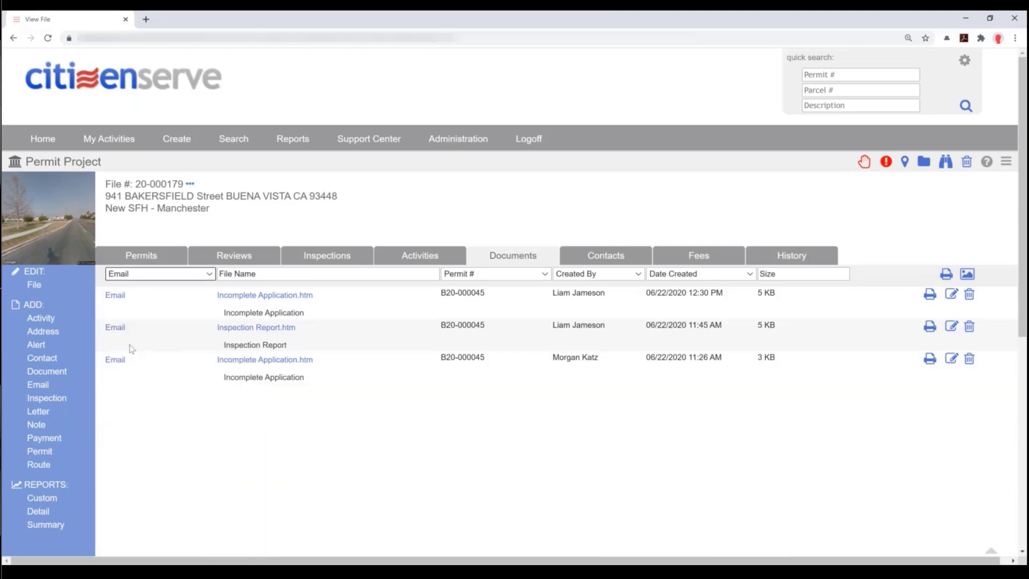
left_click(154, 279)
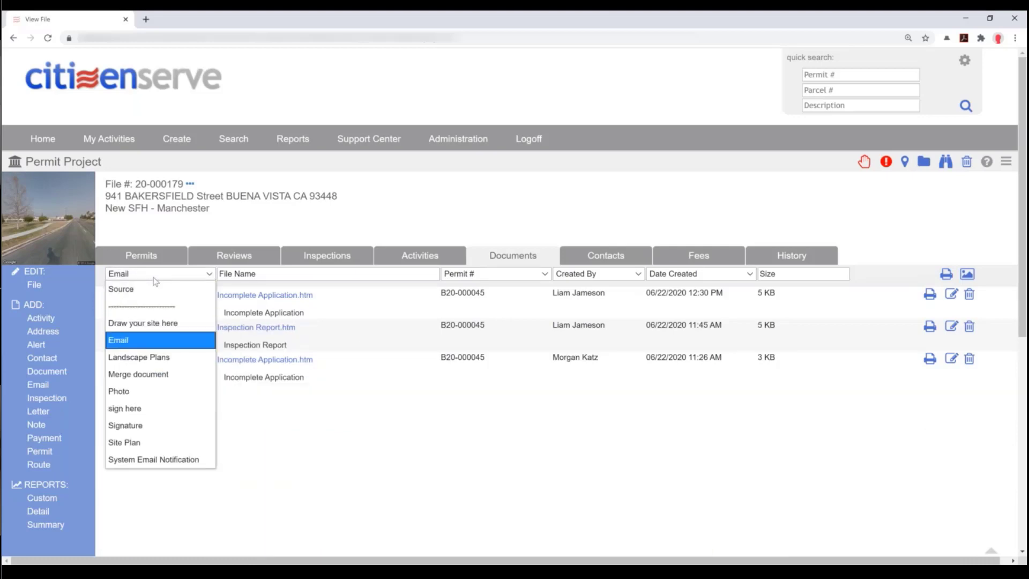
left_click(167, 460)
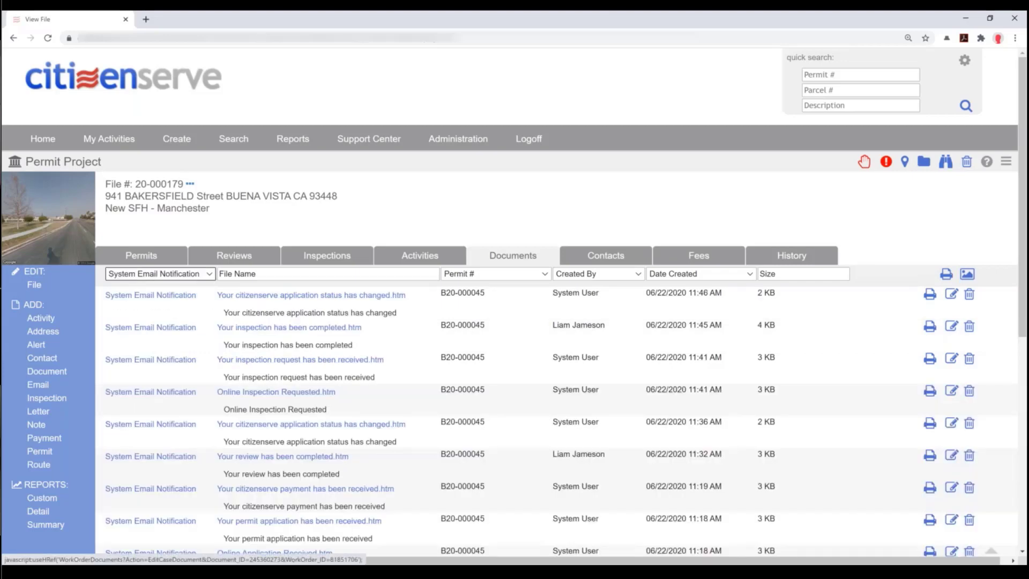
left_click(615, 259)
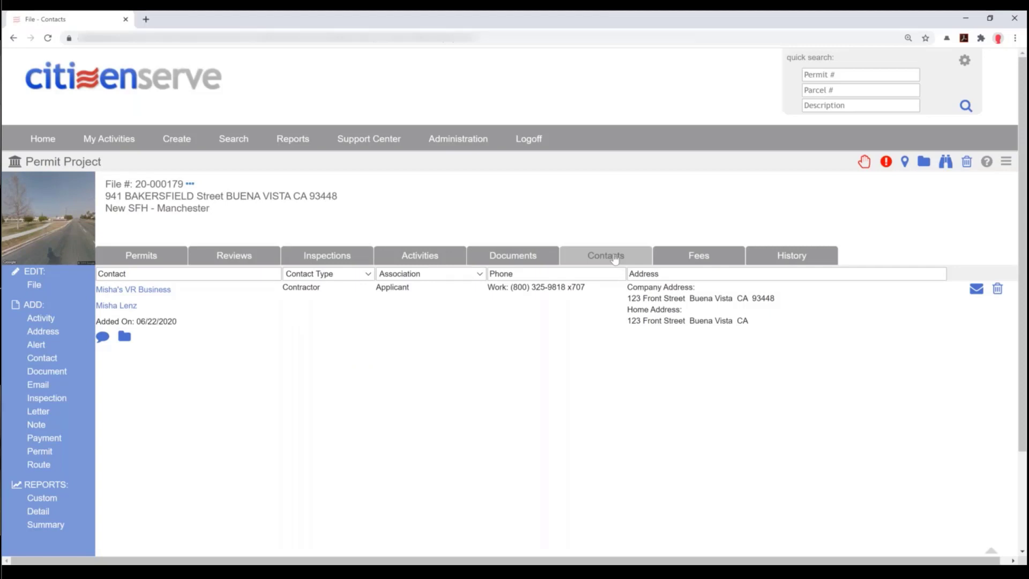
left_click(125, 336)
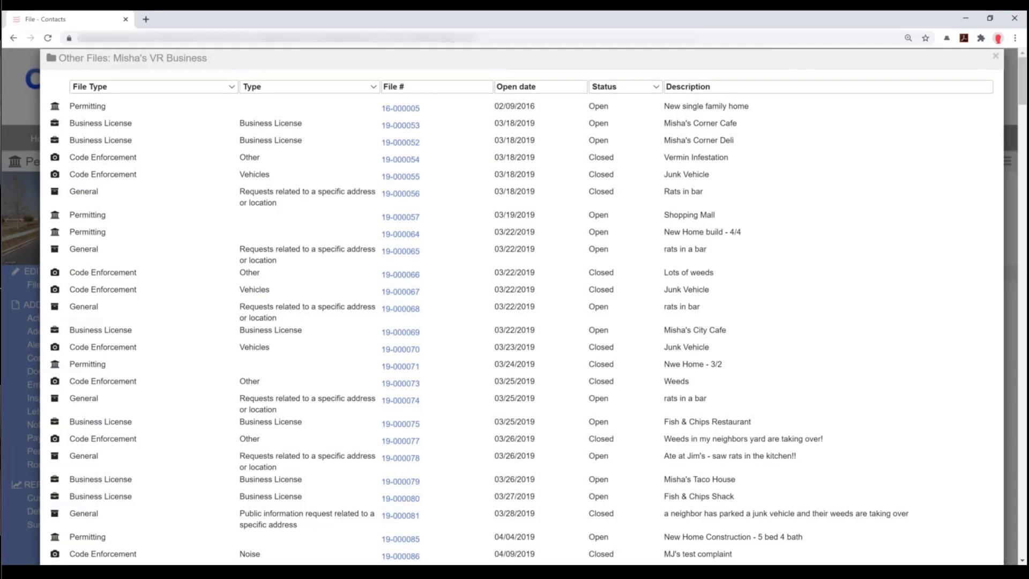
left_click(181, 88)
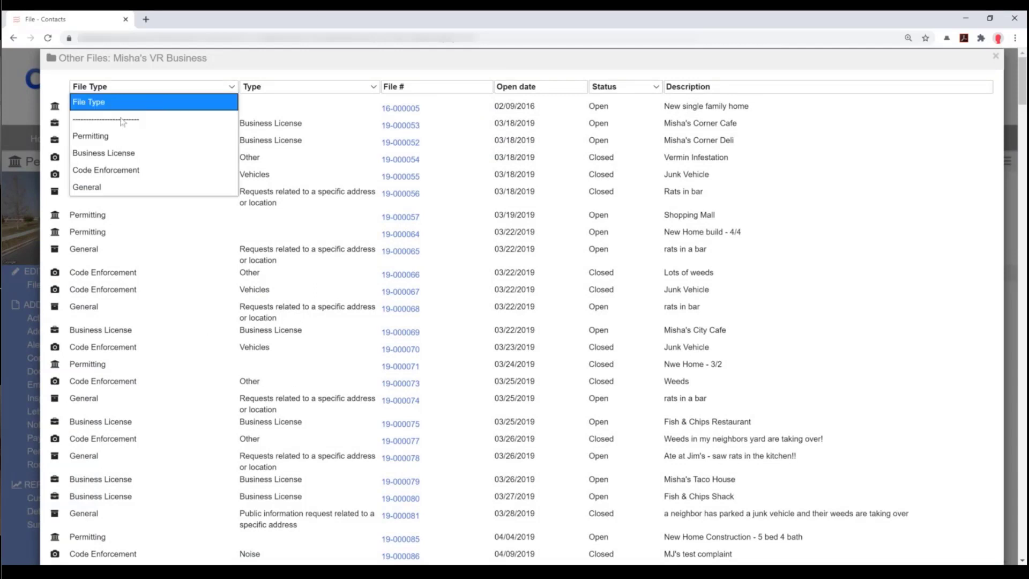
left_click(110, 139)
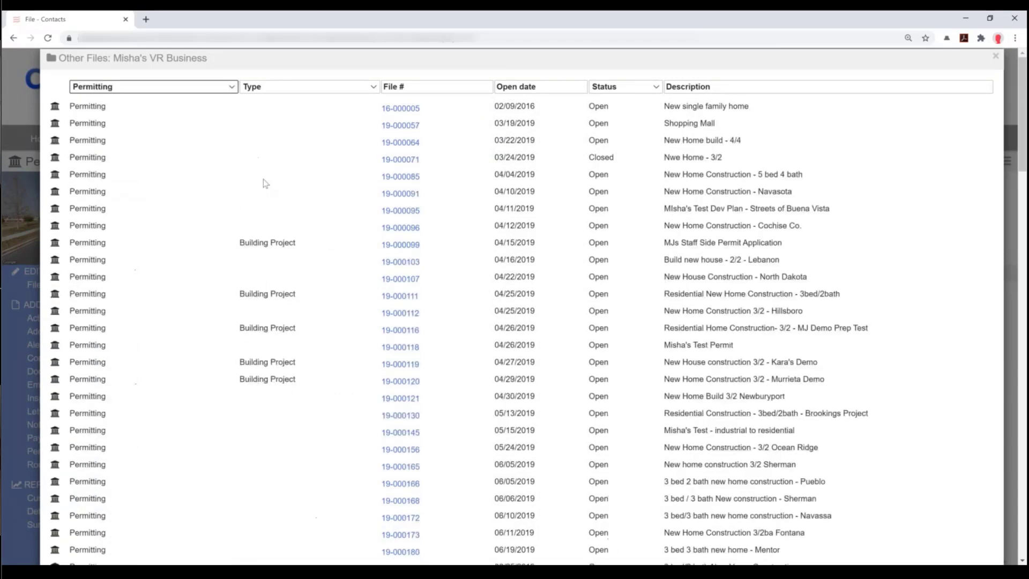
left_click(143, 90)
left_click(176, 169)
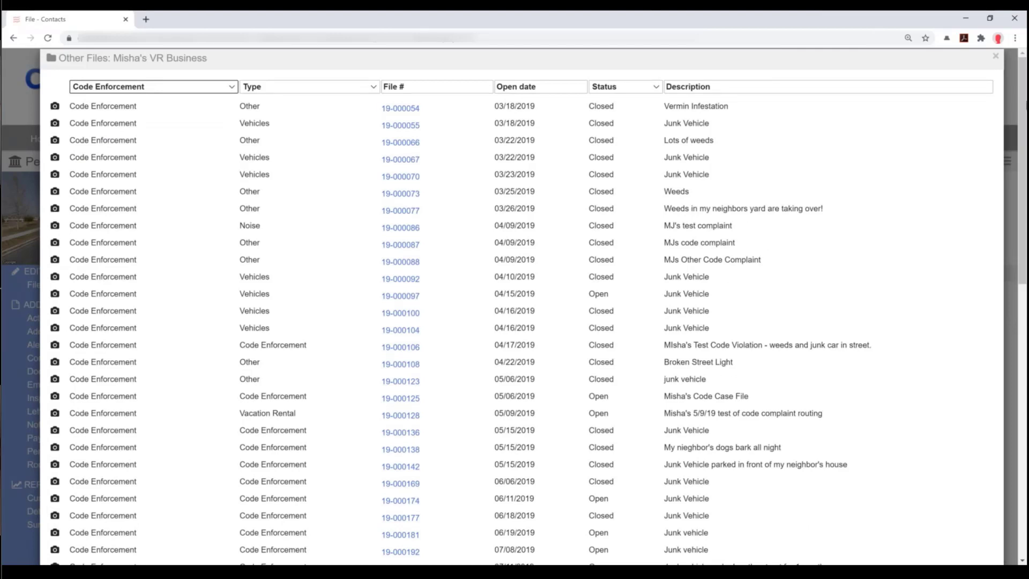
left_click(995, 55)
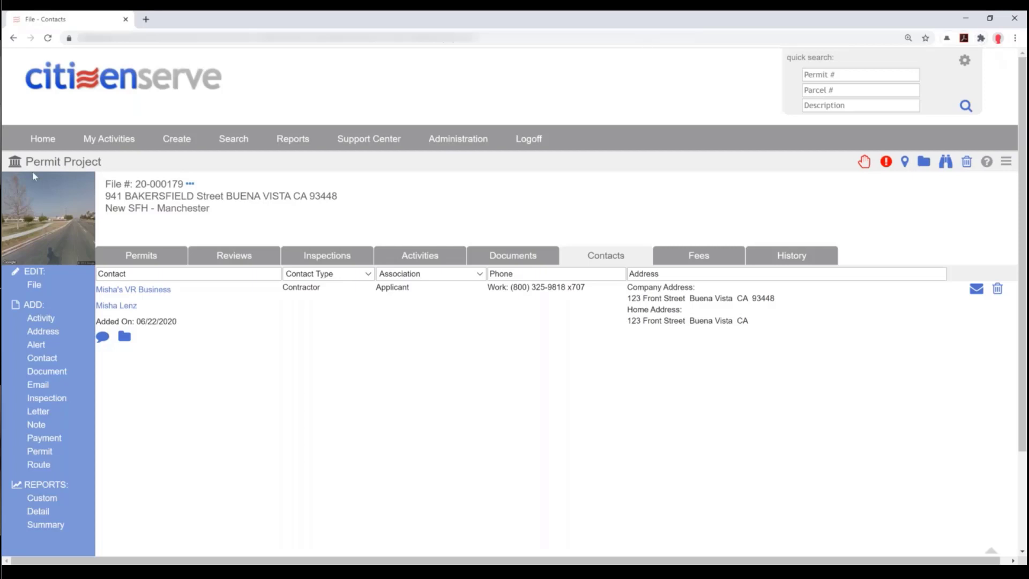
- Go back to the portal home and the Town of Buena Vista Permits page
left_click(42, 139)
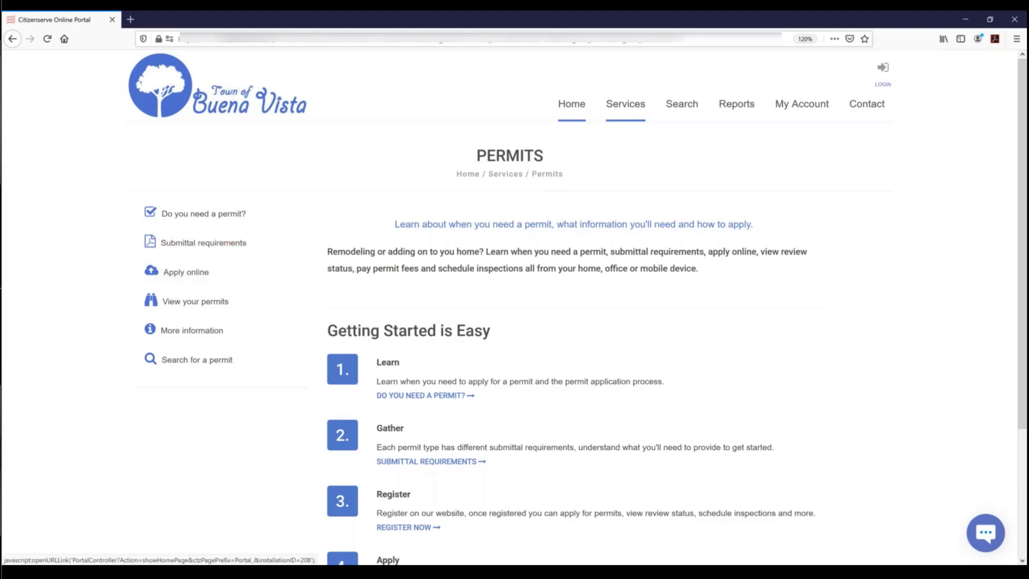
- Start an online permit application and log in using the saved username's autofilled credentials
left_click(178, 282)
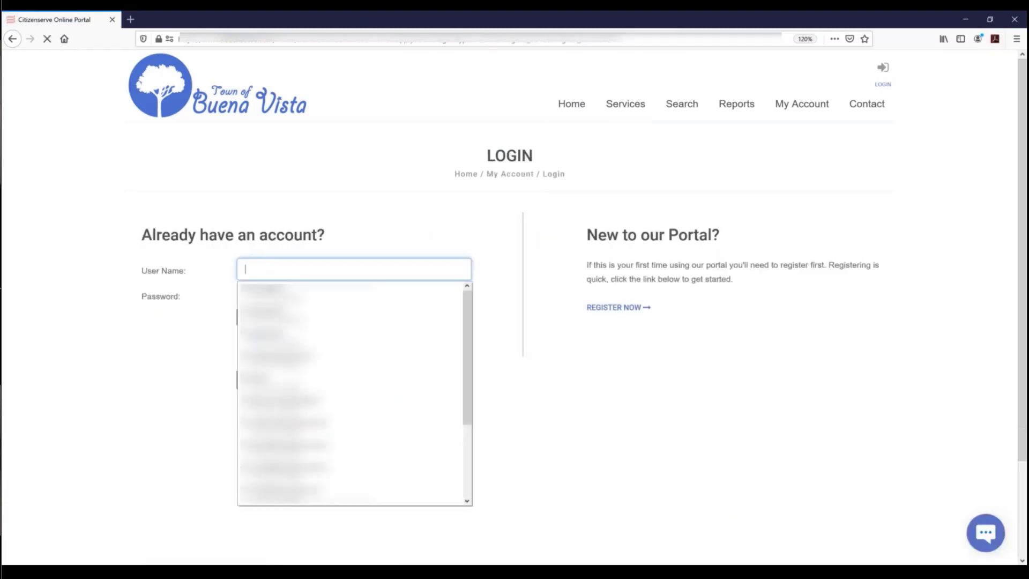
left_click(180, 309)
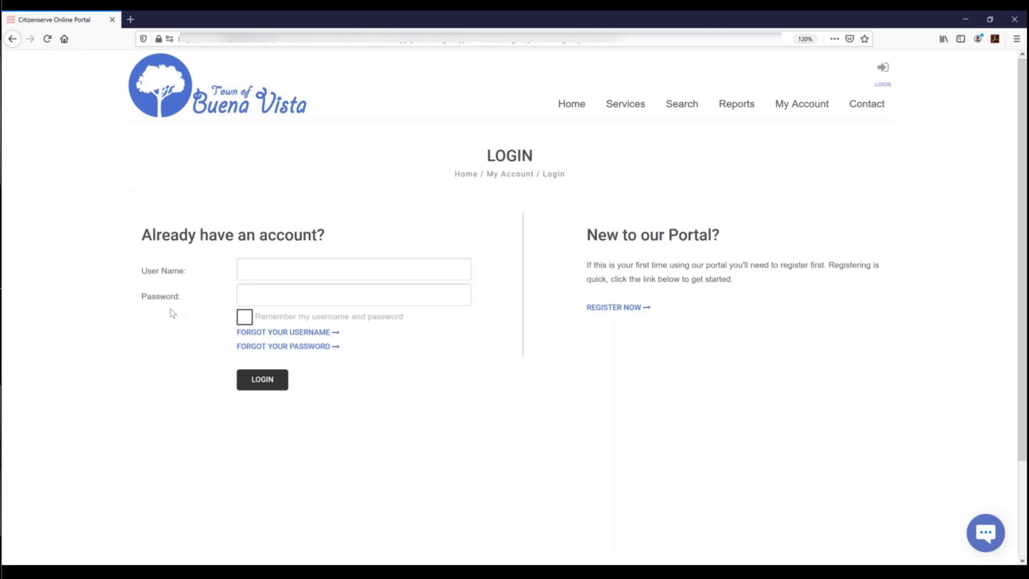
left_click(295, 271)
scroll(294, 364, "down", 3)
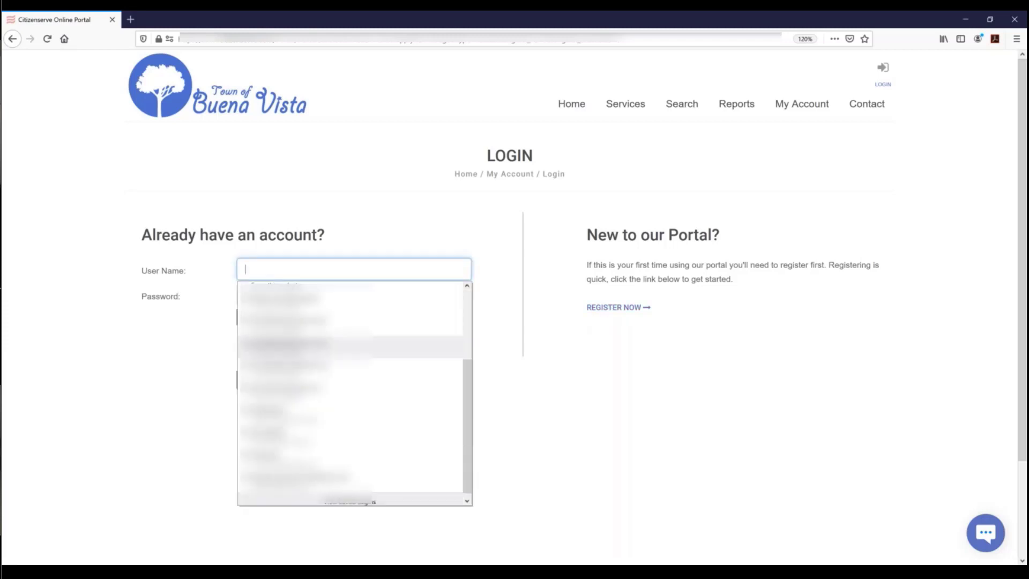
left_click(288, 406)
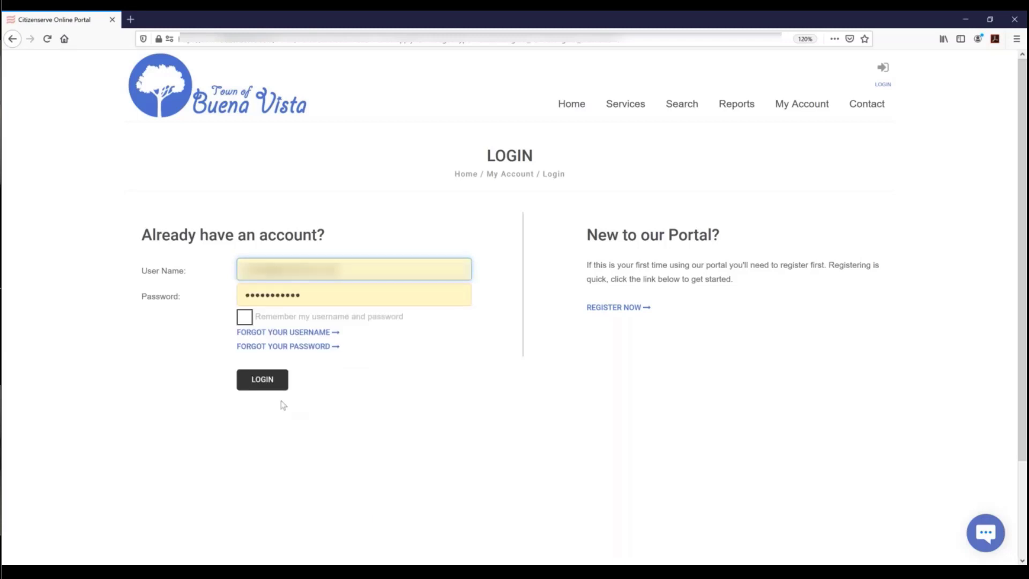
left_click(278, 387)
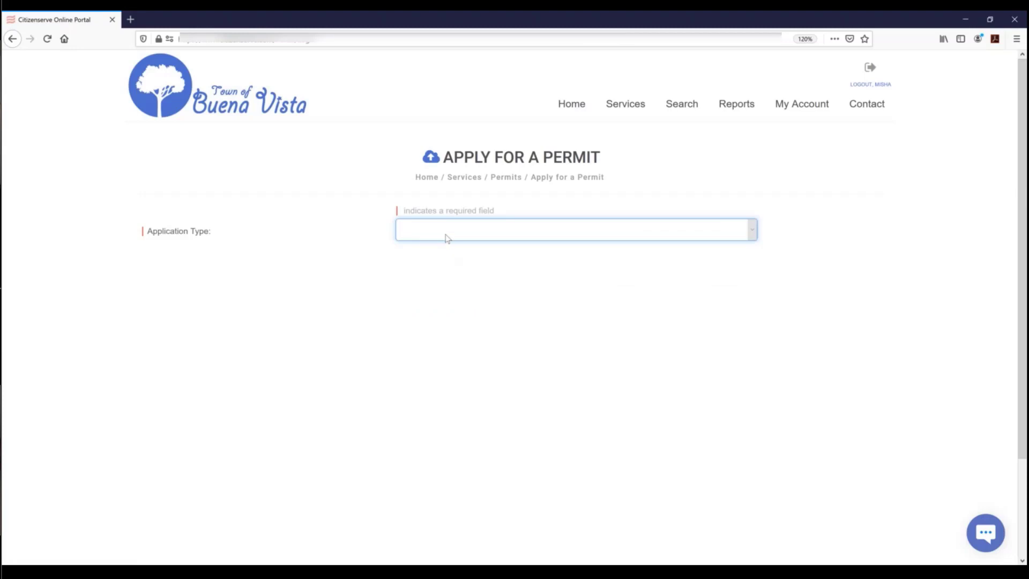
- Choose Building Permit, New Construction, and describe the work as 'Rochester Multifamily Housing Building Permit'
left_click(447, 238)
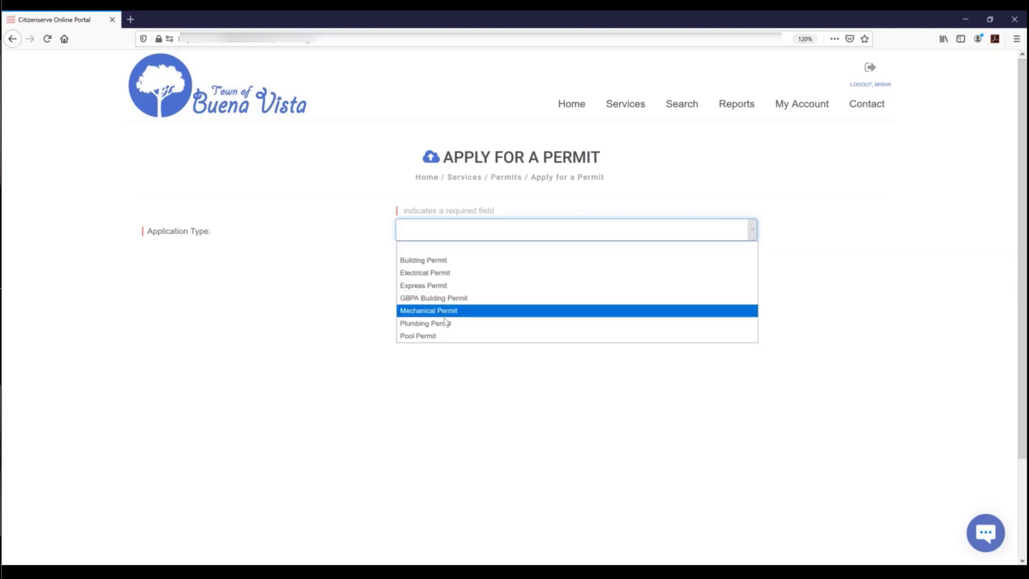
left_click(488, 259)
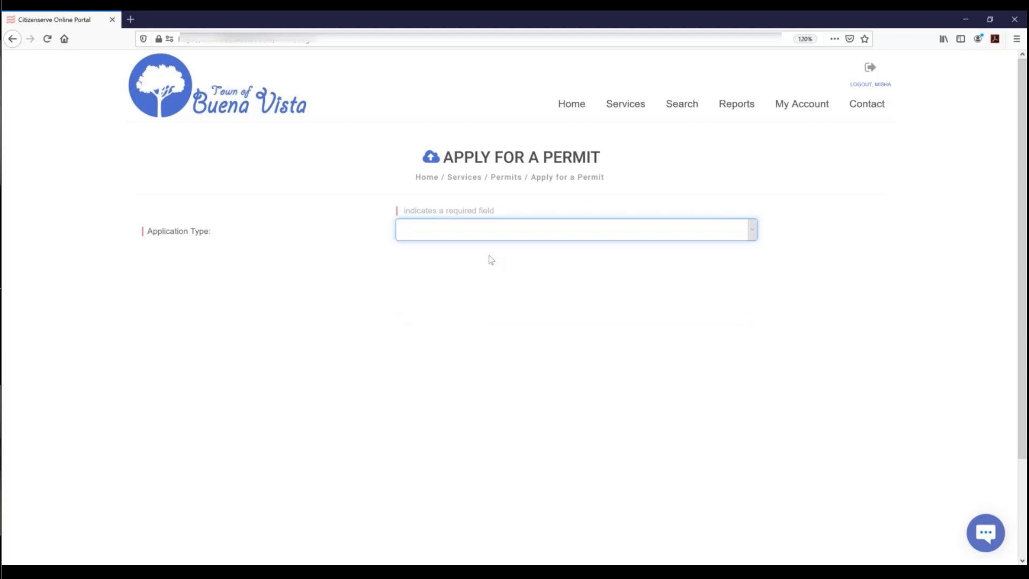
left_click(443, 260)
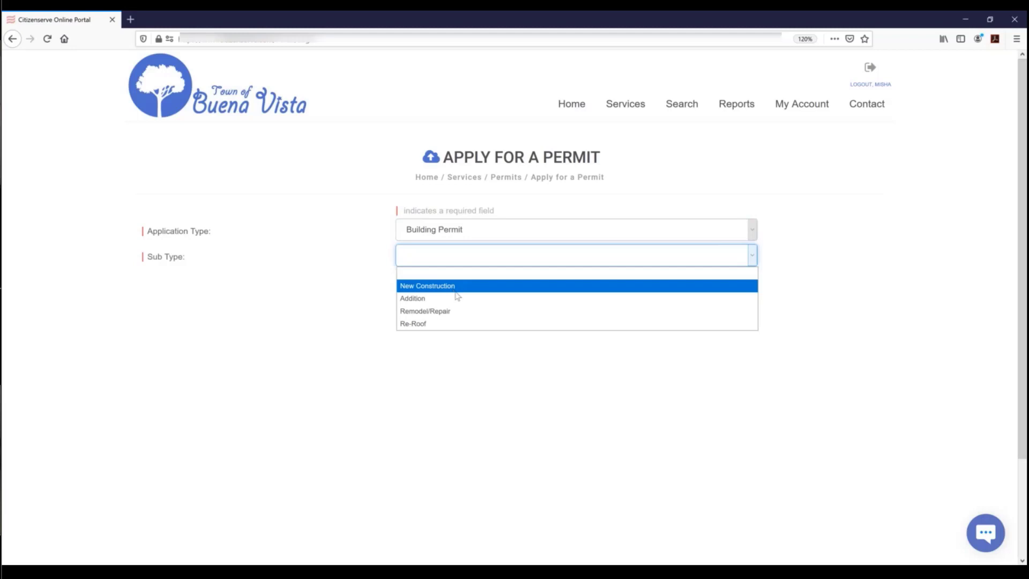
left_click(450, 287)
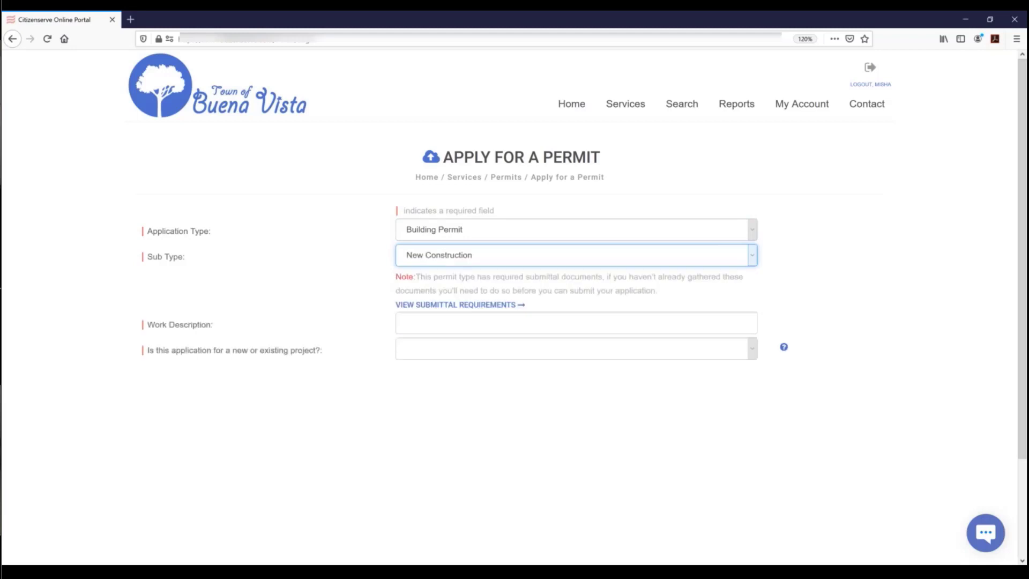
left_click(431, 325)
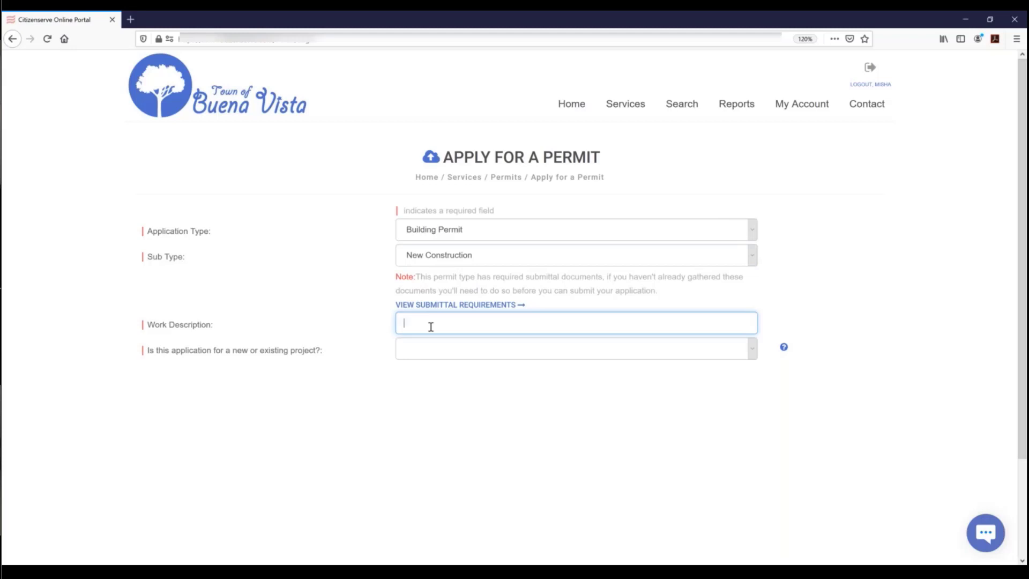
type("Rochester Multifamily Housing Building Permit")
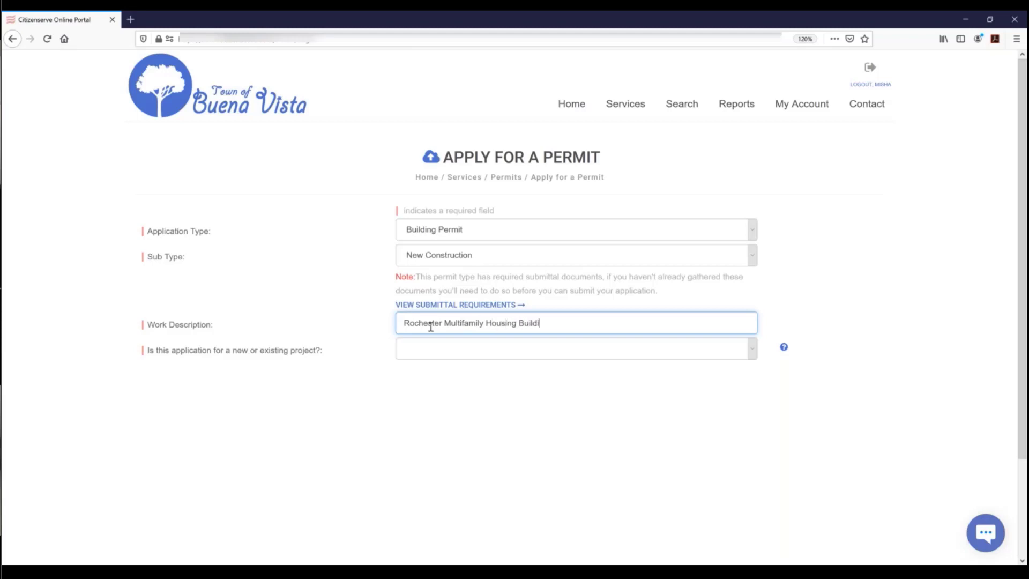
- Mark the application as a new project rather than an existing one
left_click(418, 354)
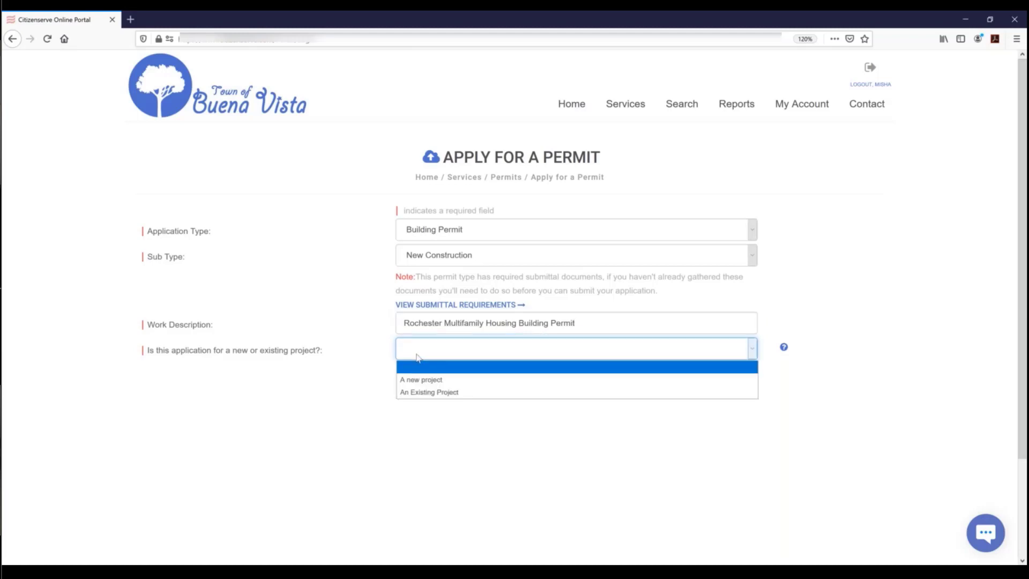
left_click(426, 391)
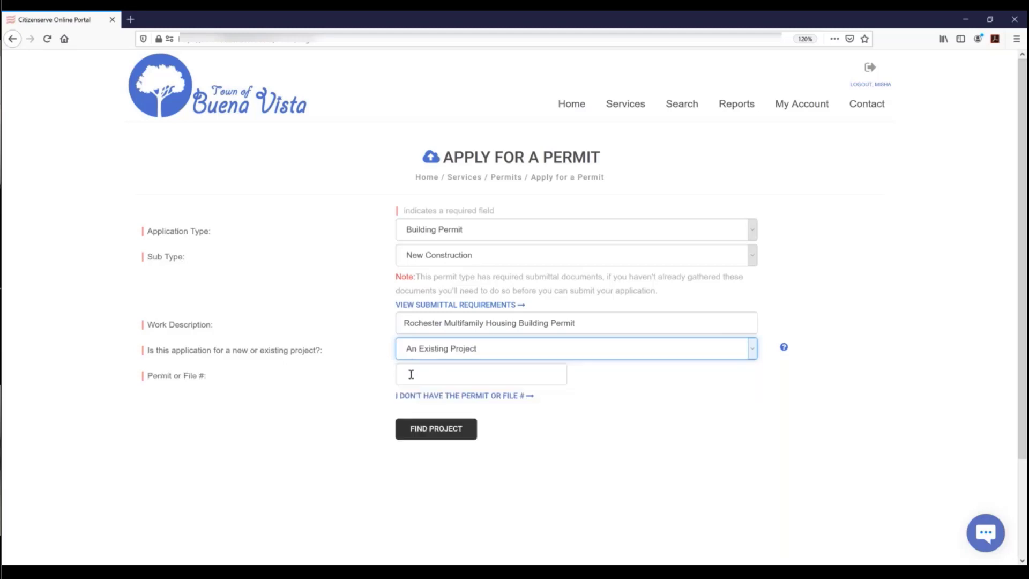
left_click(440, 397)
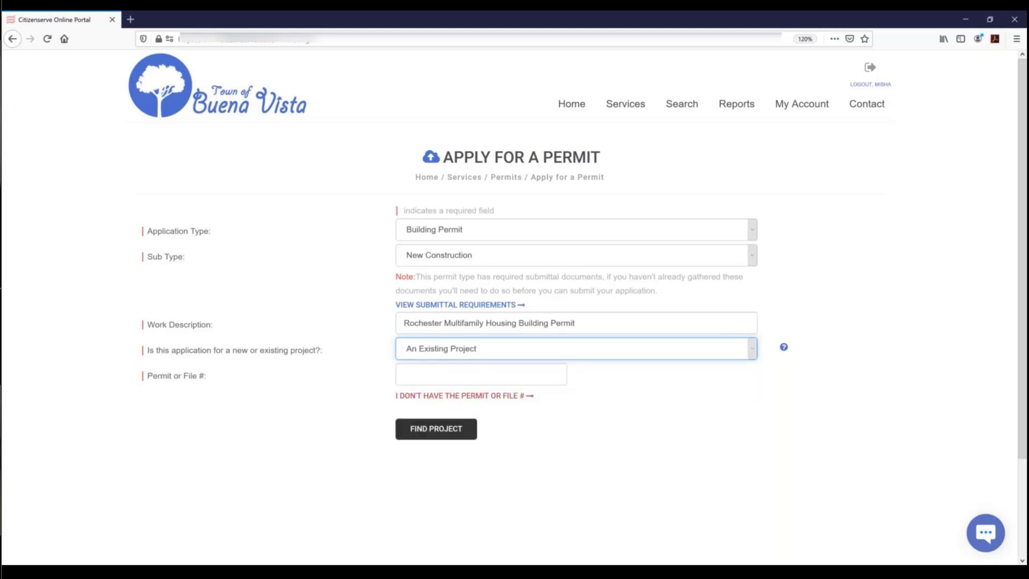
left_click(488, 351)
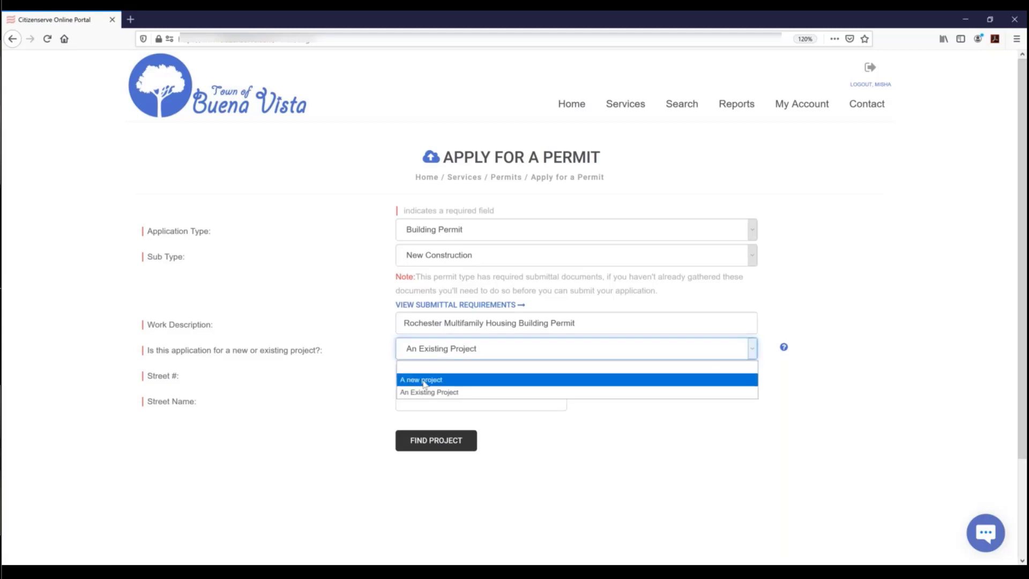
left_click(424, 380)
left_click(421, 374)
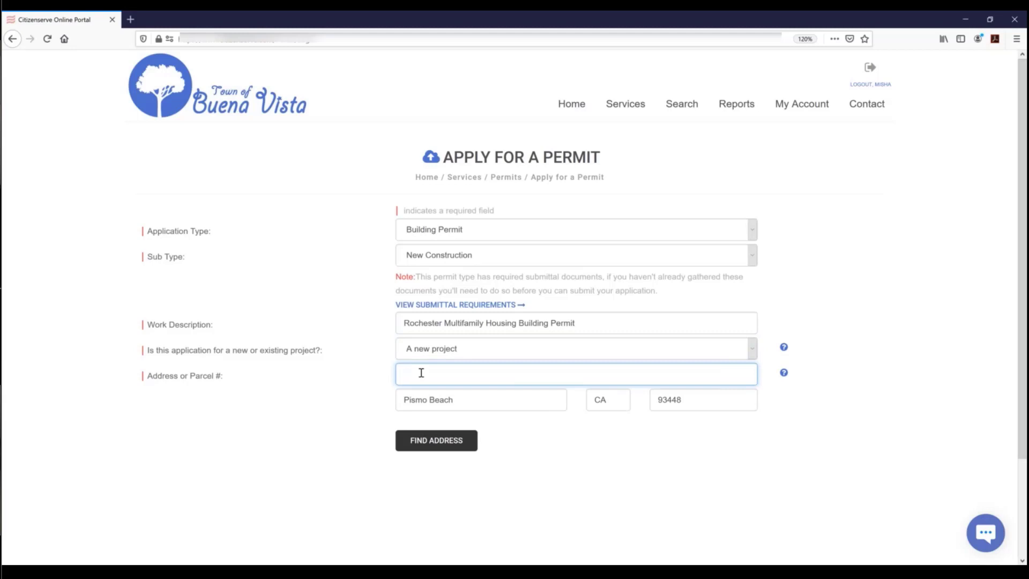
left_click(435, 444)
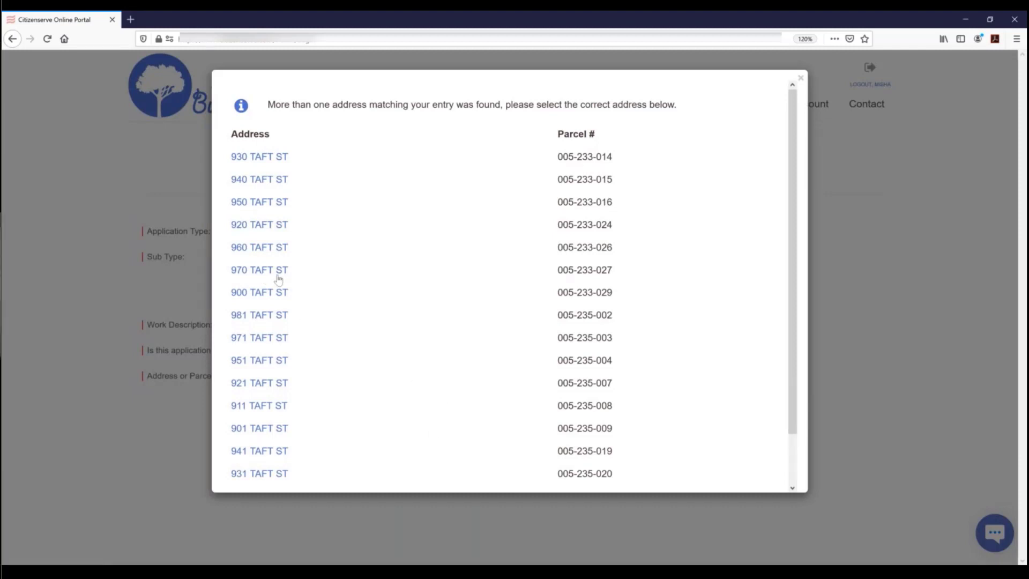
left_click(277, 275)
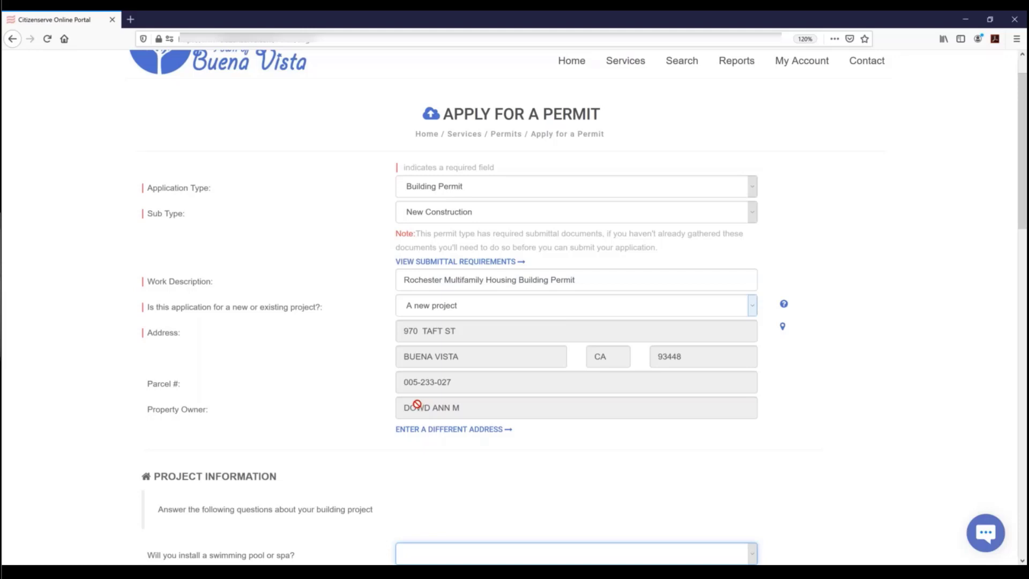
- Answer No to a pool or spa and set the number of structures to 1
scroll(453, 432, "down", 5)
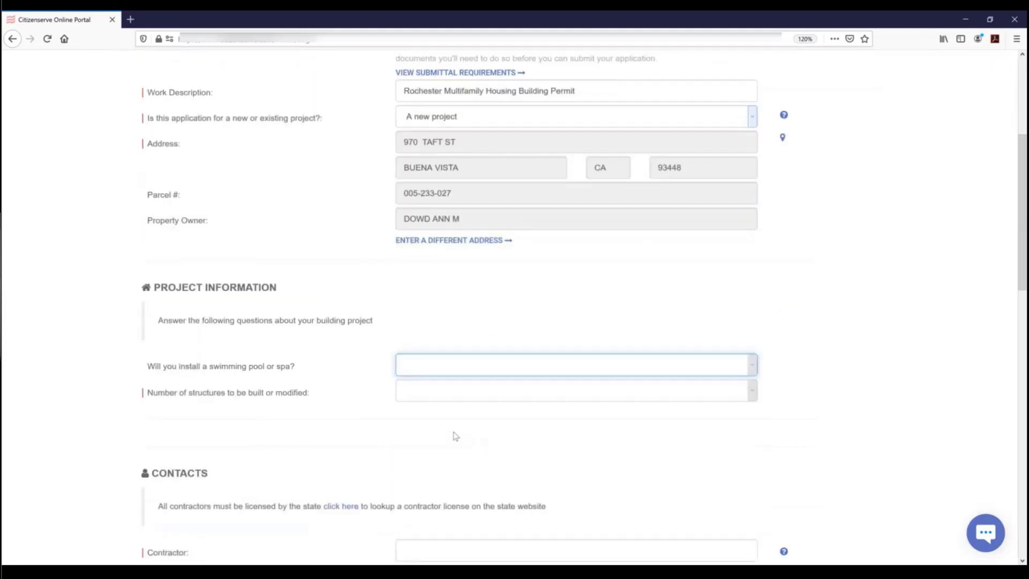
left_click(420, 288)
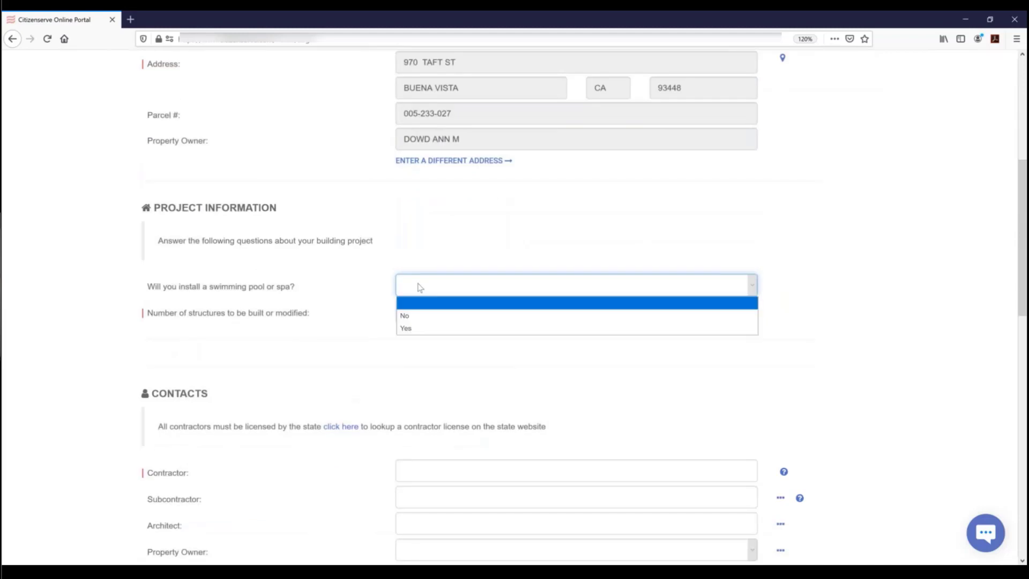
left_click(427, 318)
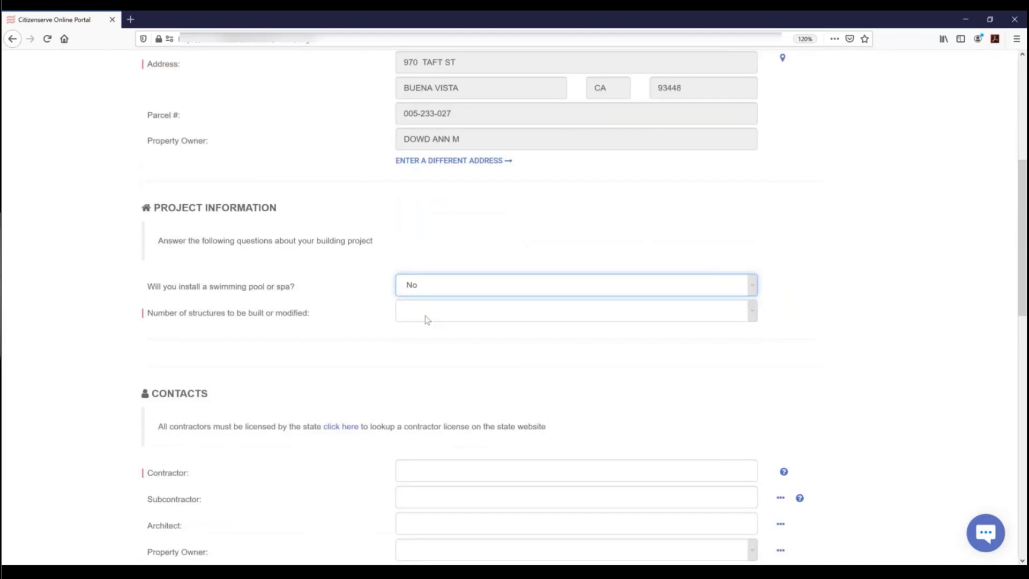
left_click(427, 320)
left_click(415, 357)
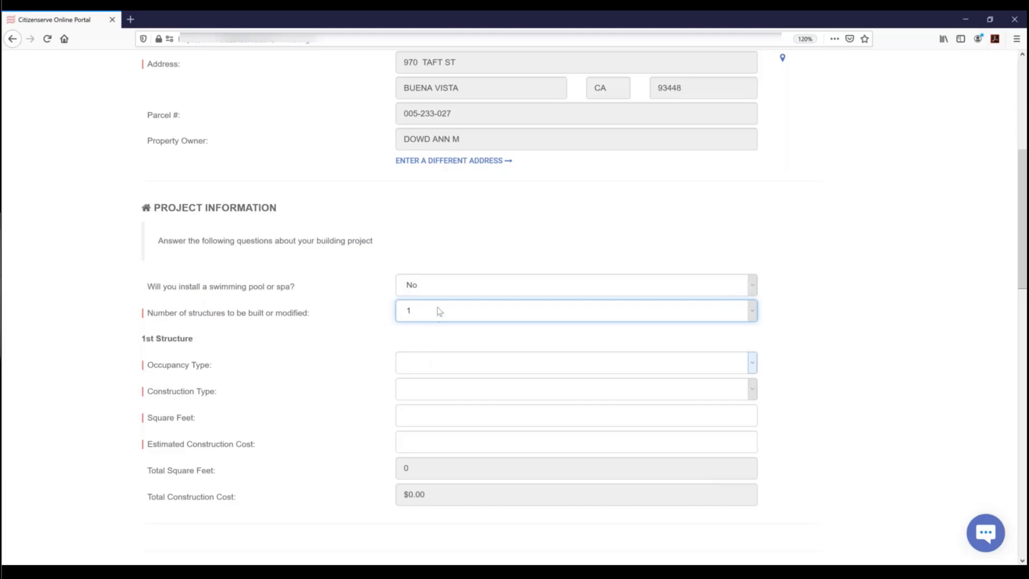
left_click(436, 311)
left_click(404, 378)
scroll(462, 364, "down", 3)
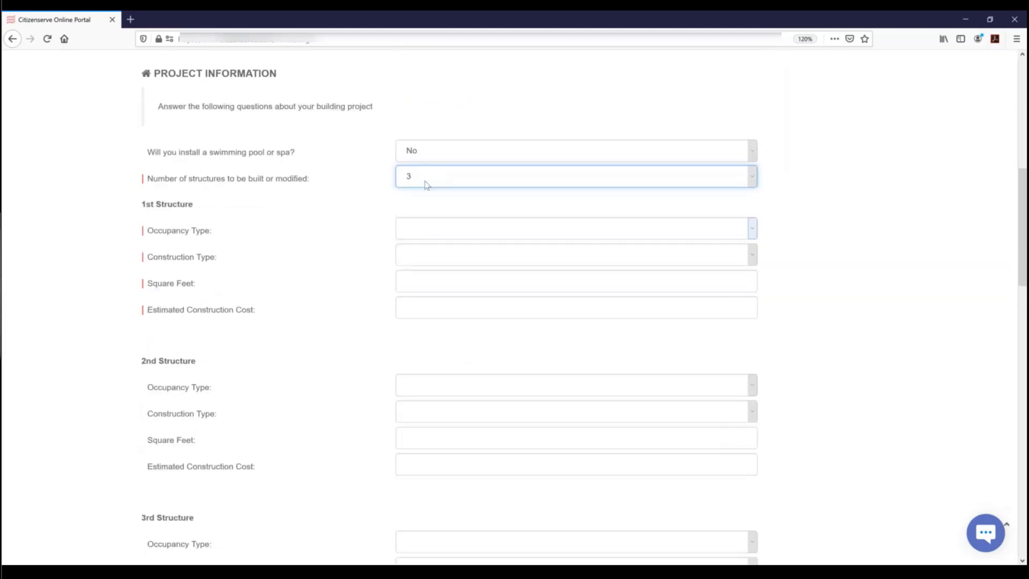
left_click(425, 183)
left_click(416, 221)
- Set the structure's occupancy to R-2 Residential, multiple family, with construction type VB
left_click(429, 236)
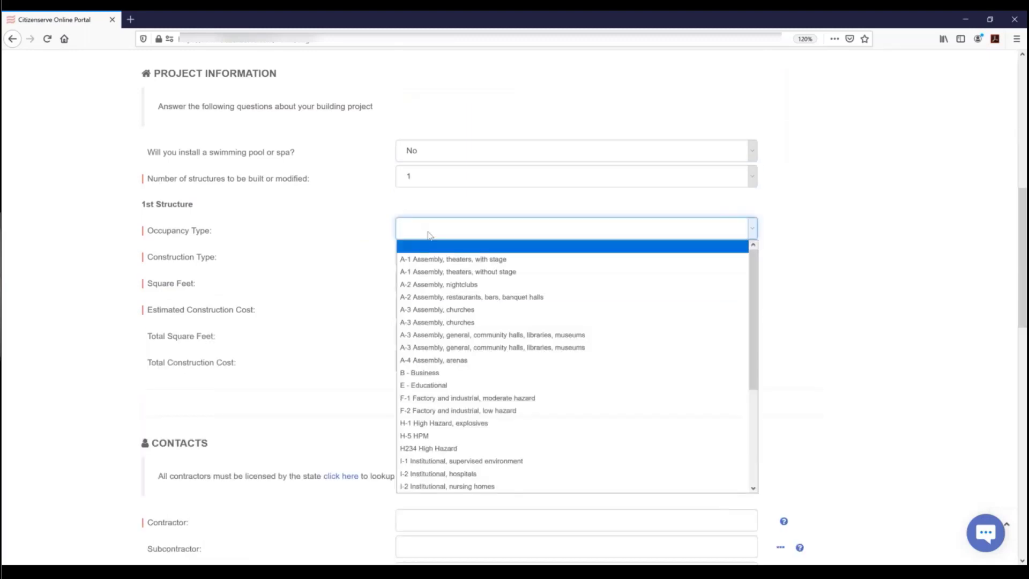
key("r")
key("r")
key("r")
key("r")
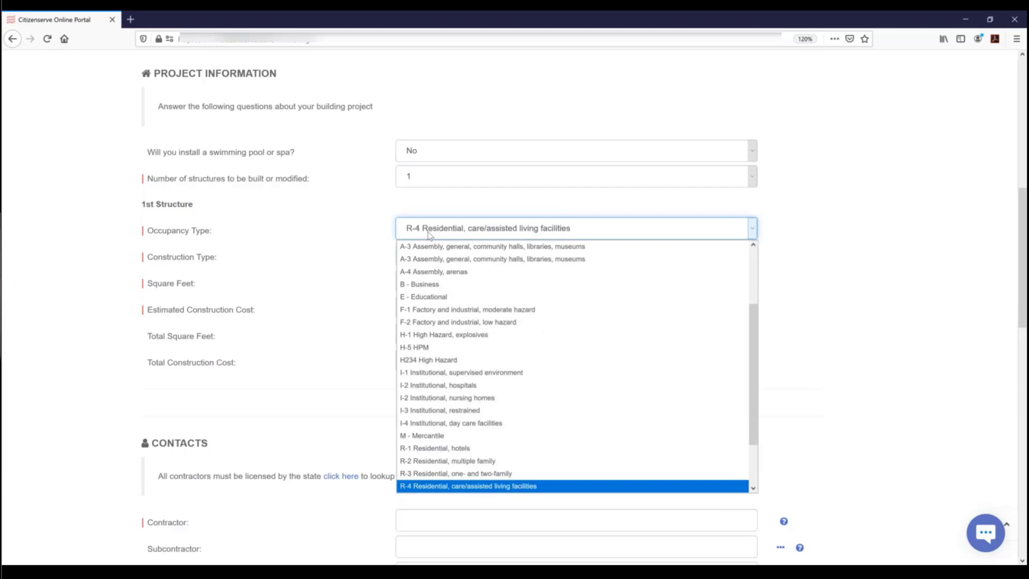
left_click(453, 474)
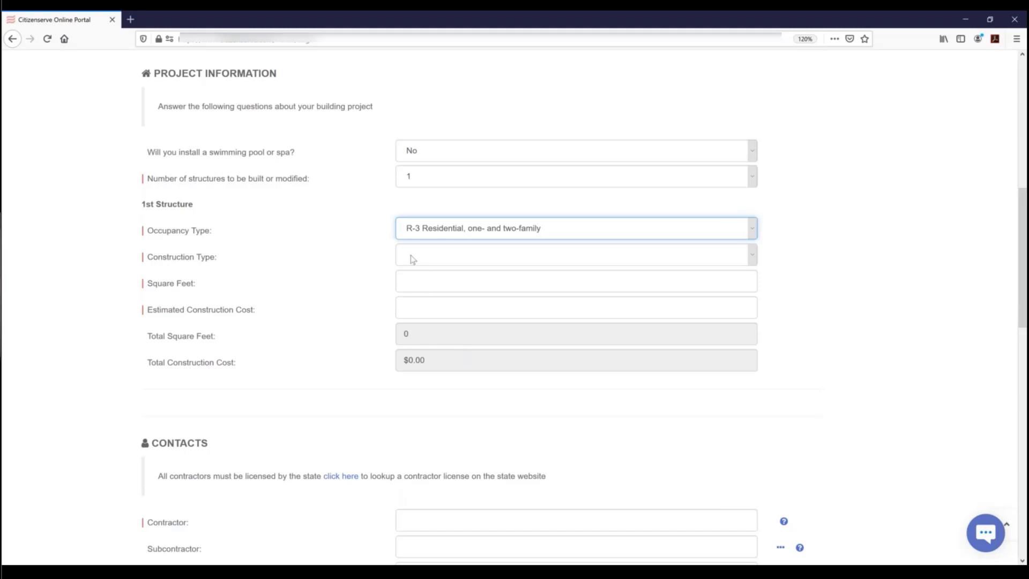
left_click(413, 259)
left_click(399, 337)
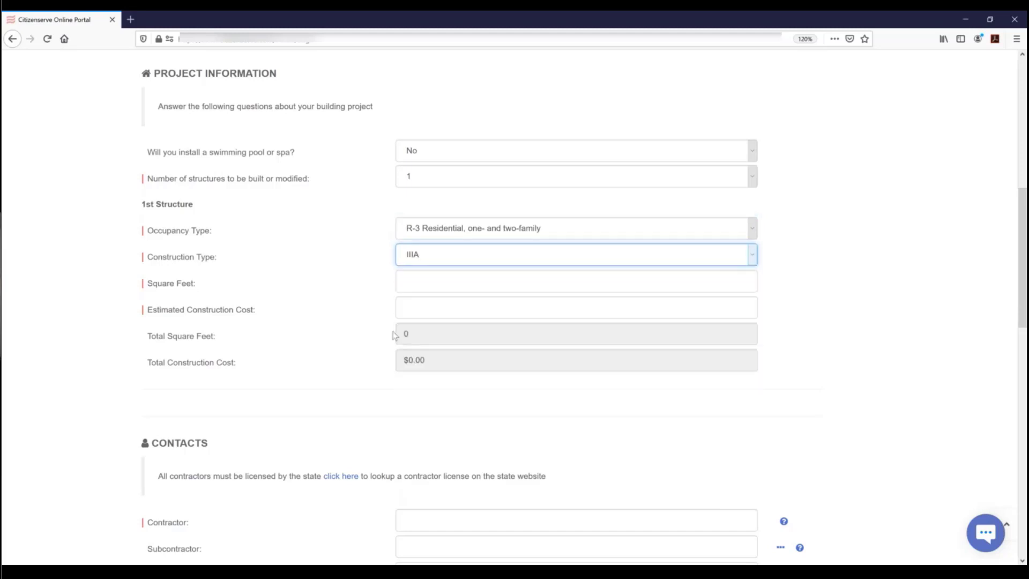
left_click(441, 278)
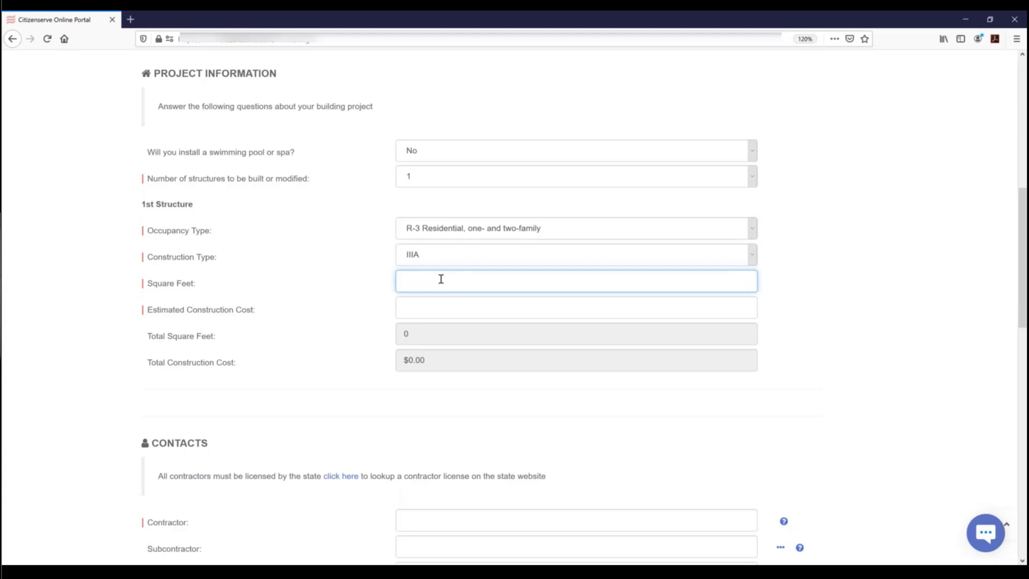
left_click(455, 232)
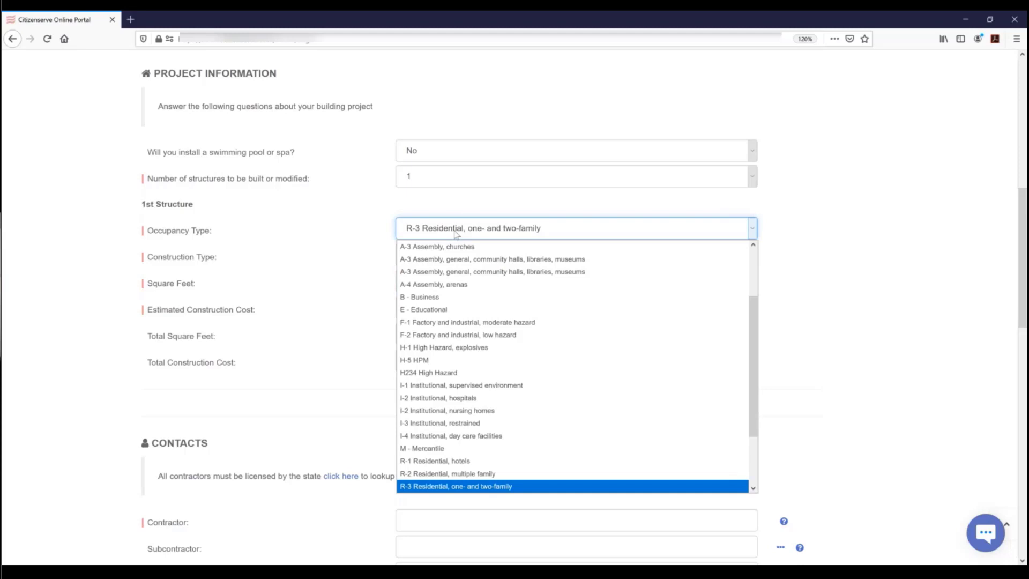
scroll(451, 338, "down", 1)
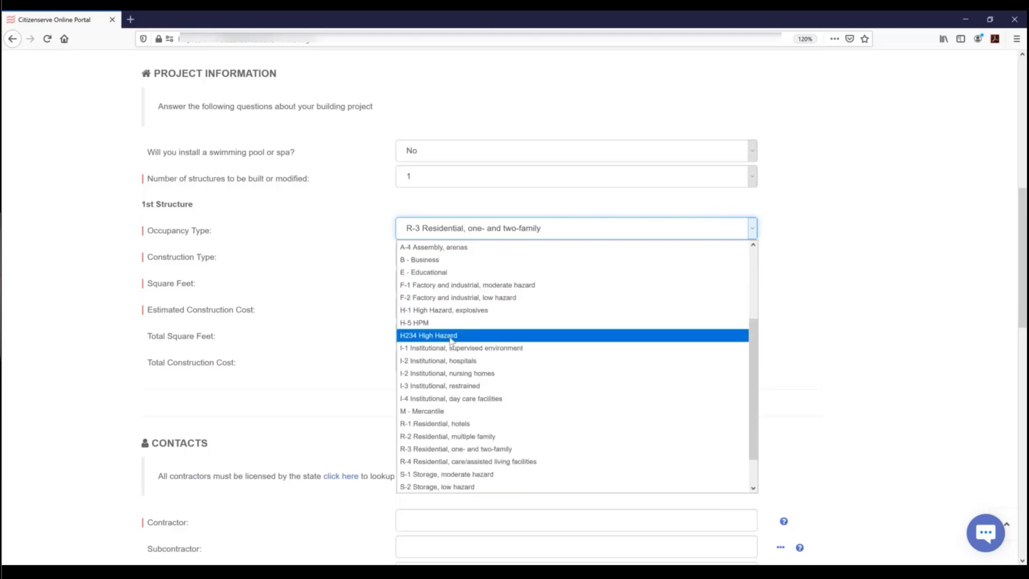
scroll(450, 365, "down", 1)
left_click(444, 399)
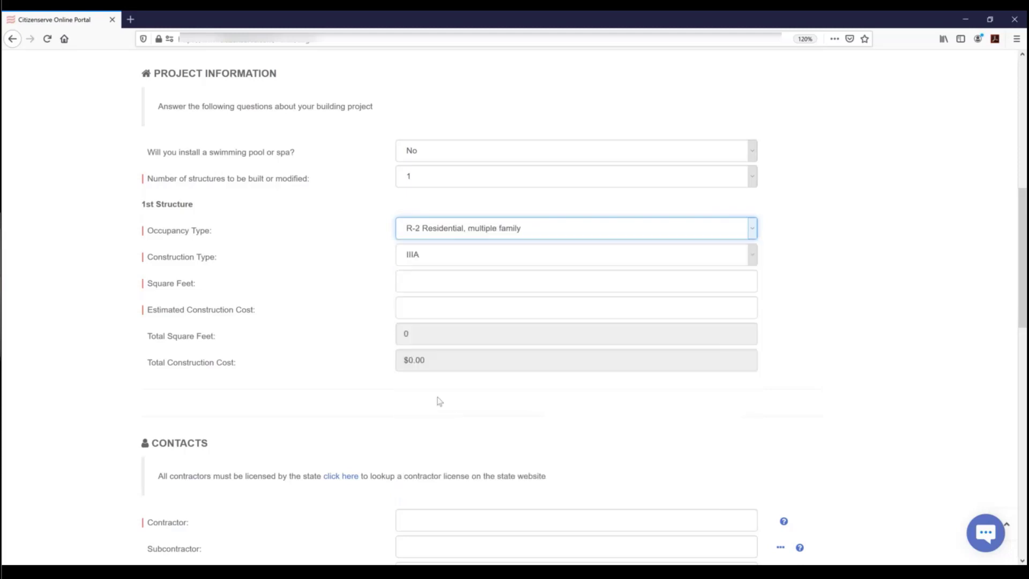
left_click(450, 255)
left_click(418, 390)
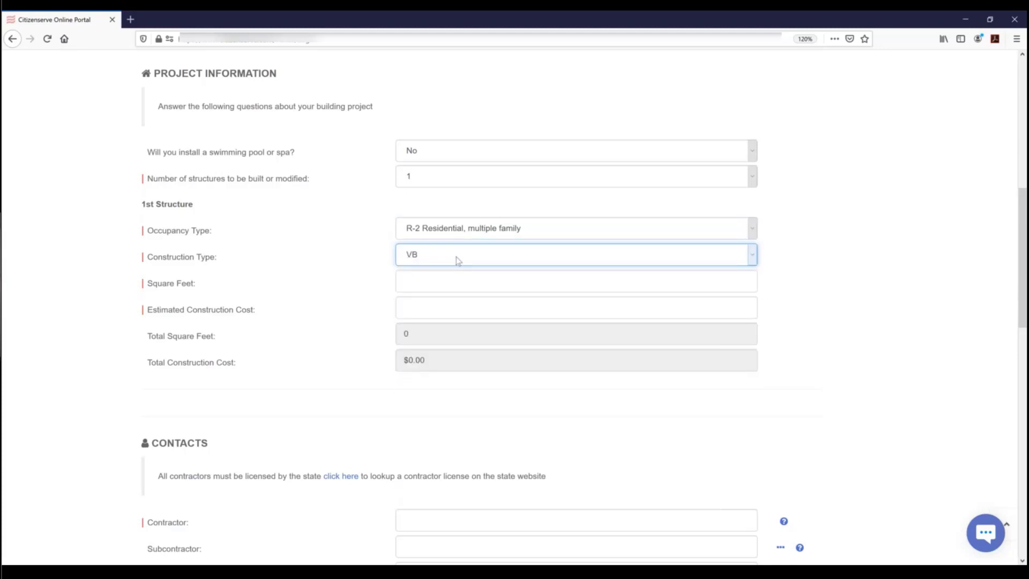
- Enter 6,000 square feet and an estimated construction cost of $780,000.00
left_click(418, 283)
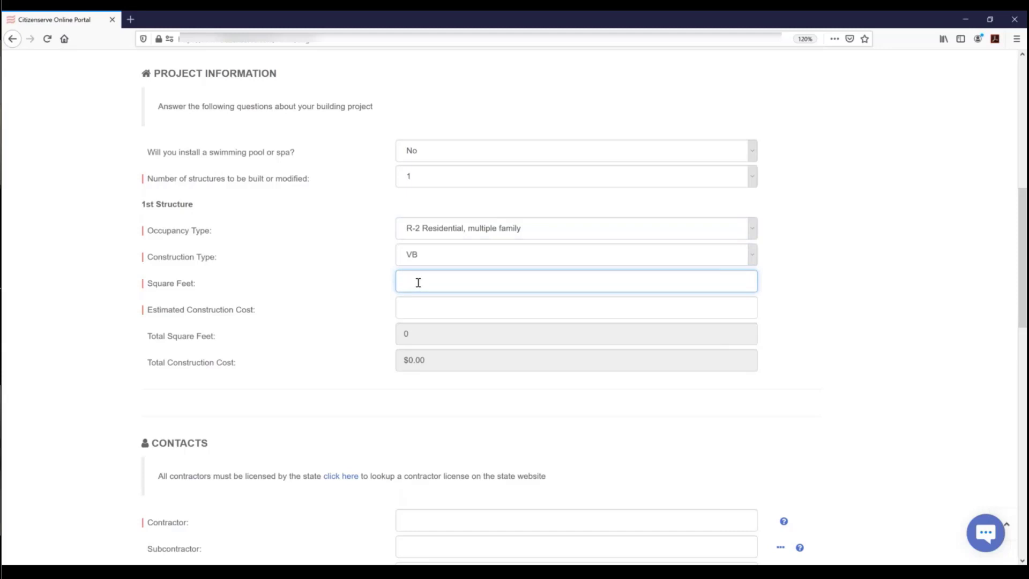
type("6000")
left_click(421, 305)
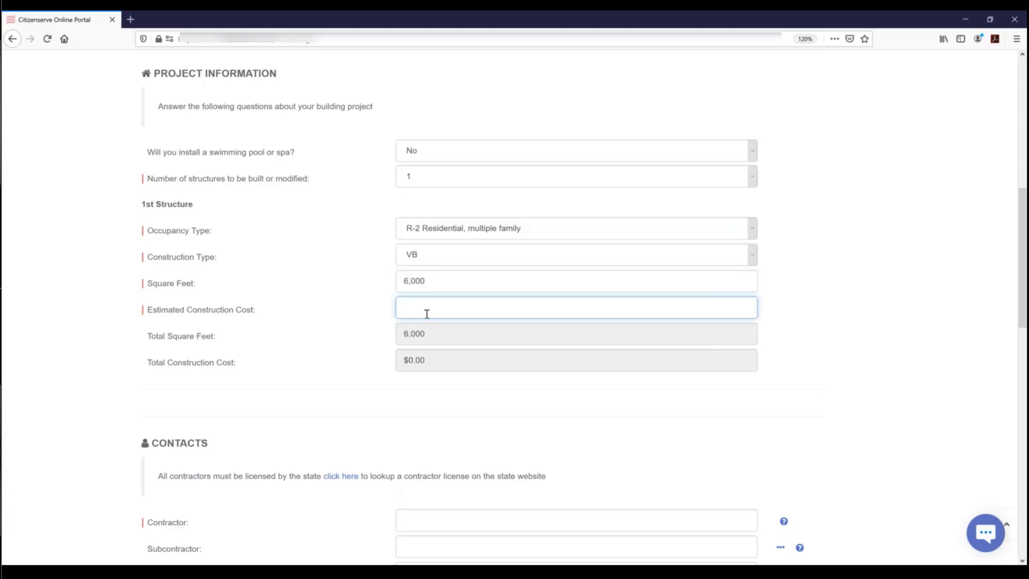
type("7800000")
key("Tab")
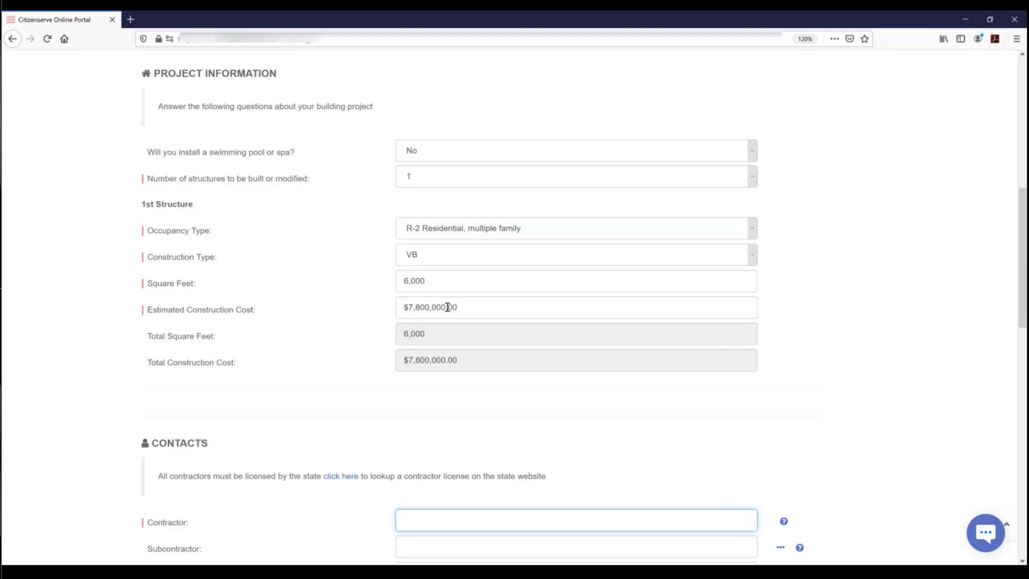
left_click(442, 313)
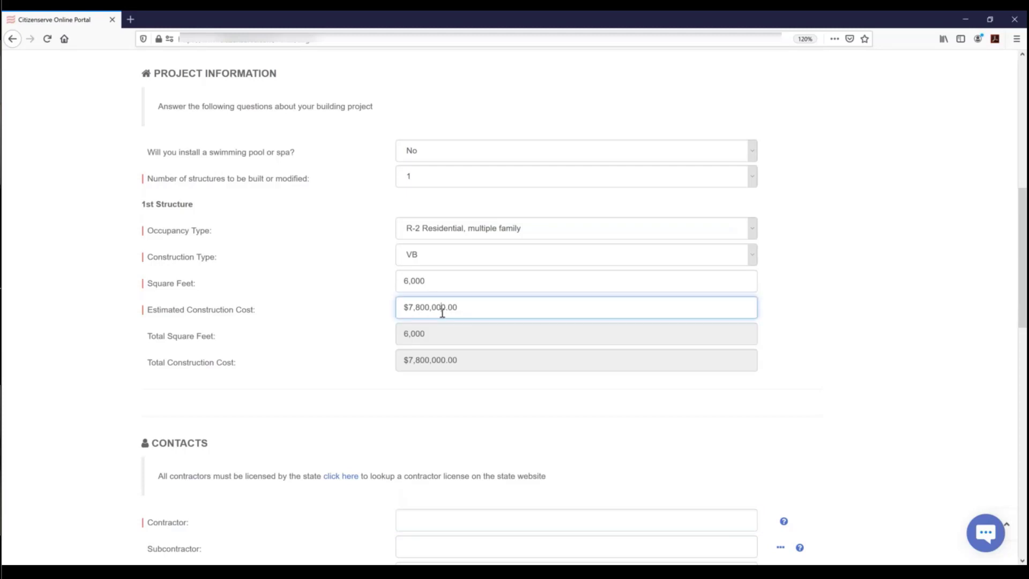
key("Delete")
key("Delete")
key("Tab")
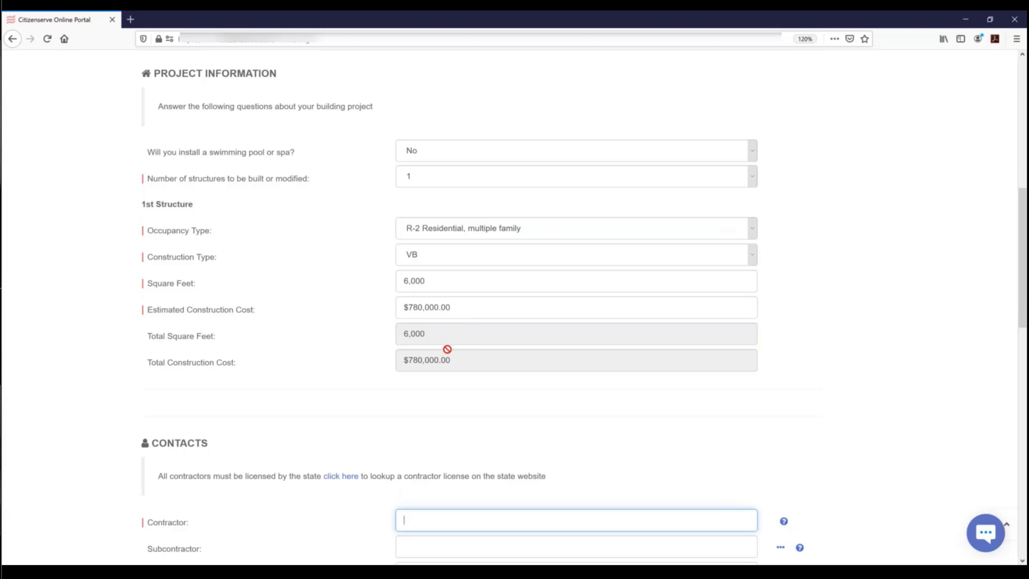
- Set MJs Construction Crew as the contractor
scroll(450, 351, "down", 5)
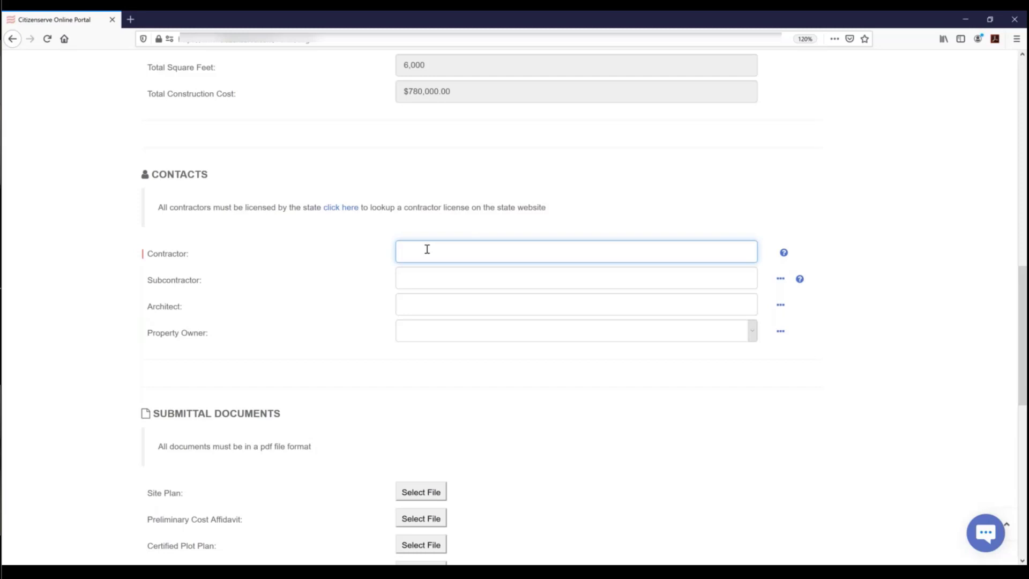
type("ae")
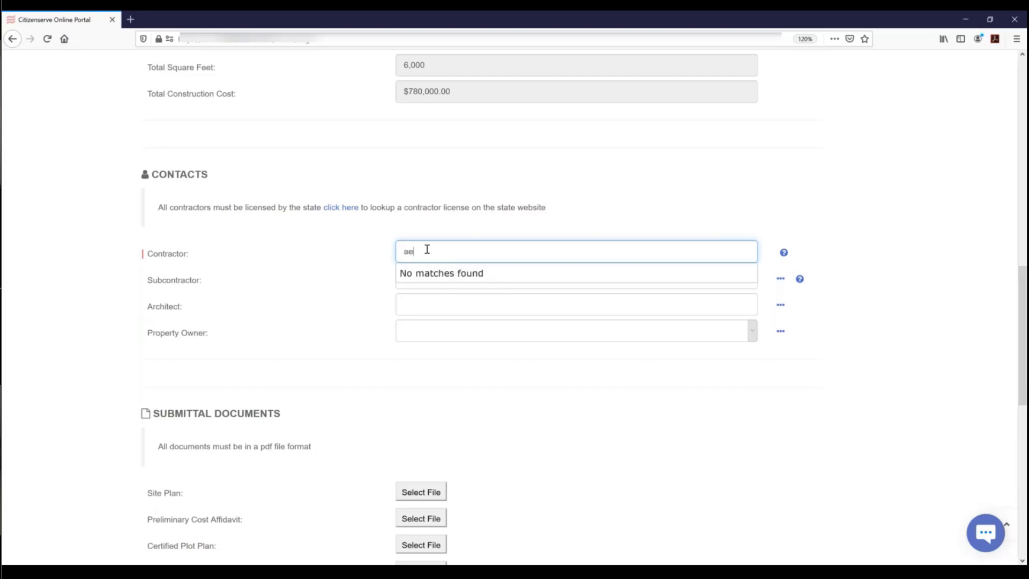
key("BackSpace")
type("cm")
key("BackSpace")
key("BackSpace")
key("BackSpace")
key("BackSpace")
type("mj")
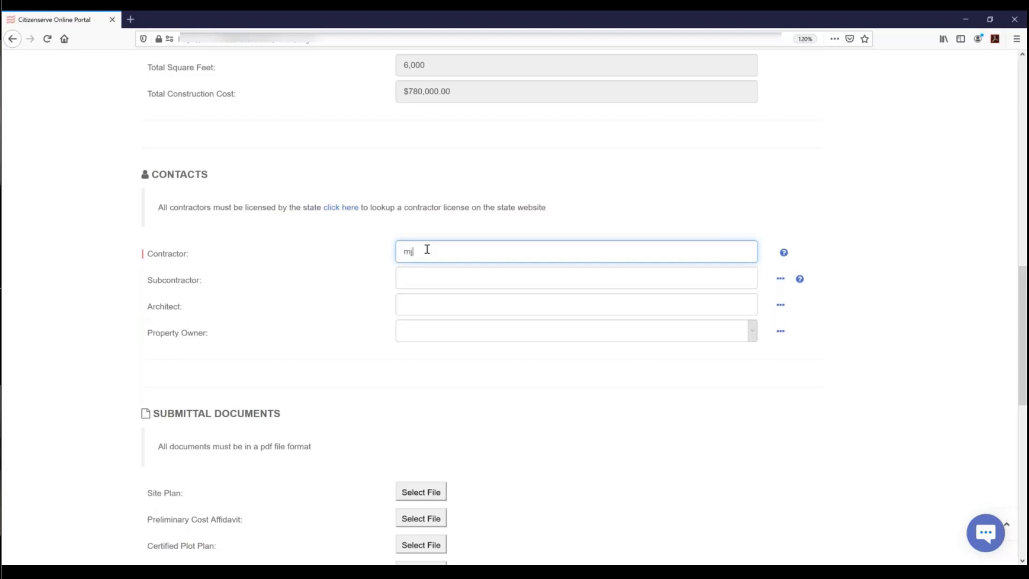
key("Down")
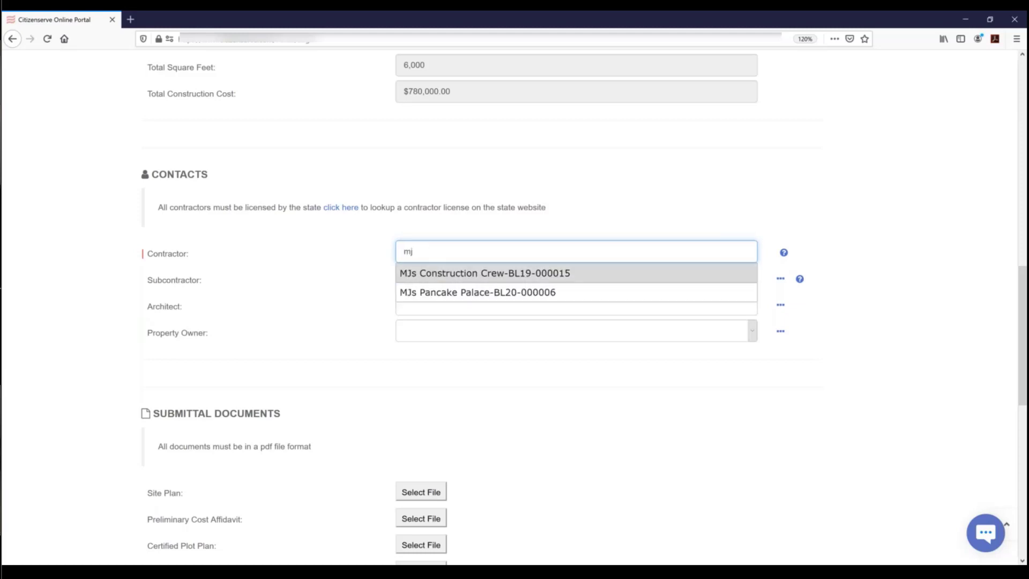
key("Return")
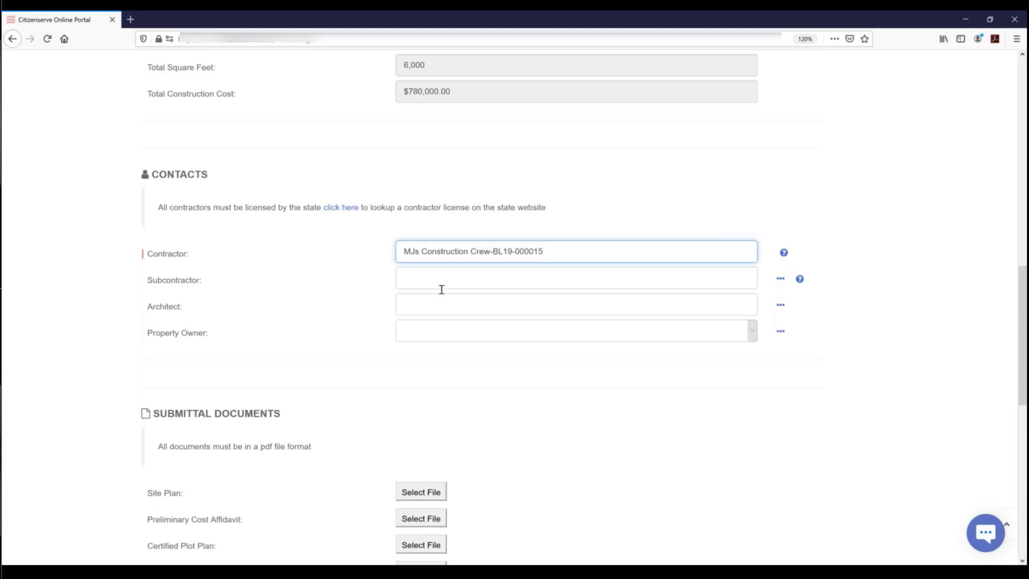
- Search 'jen' and pick the suggested architecture firm as architect
left_click(440, 305)
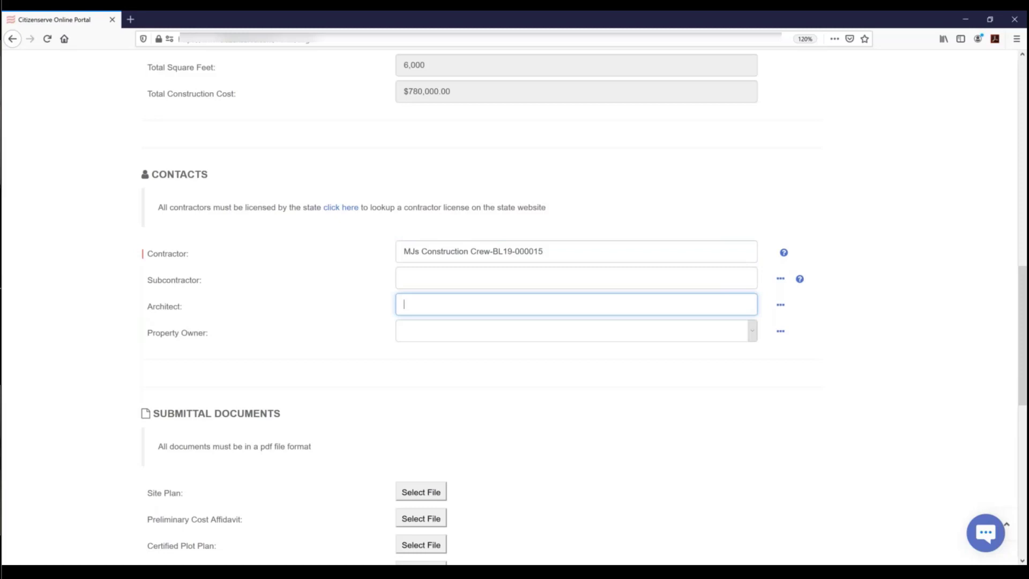
type("jen")
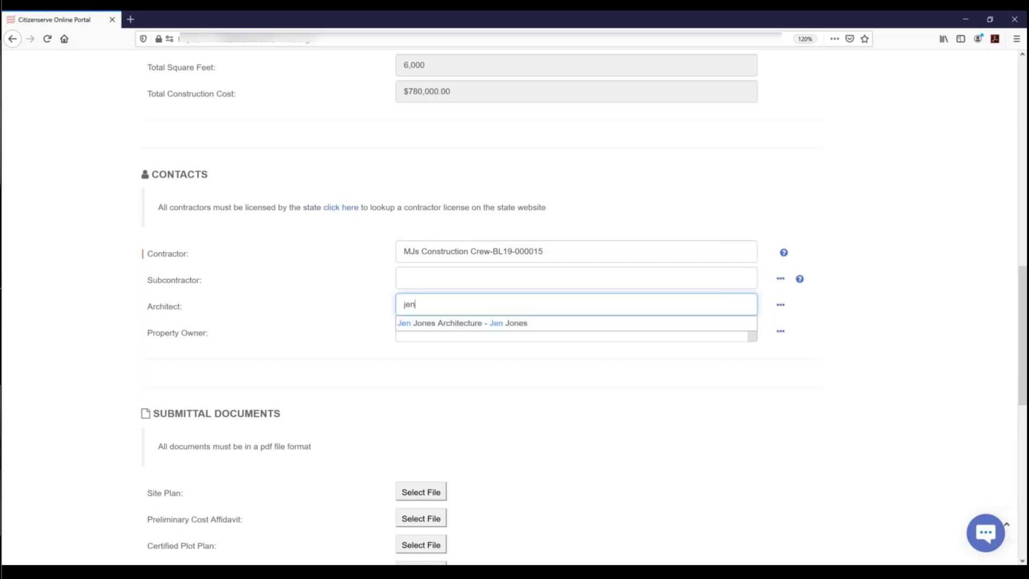
left_click(445, 323)
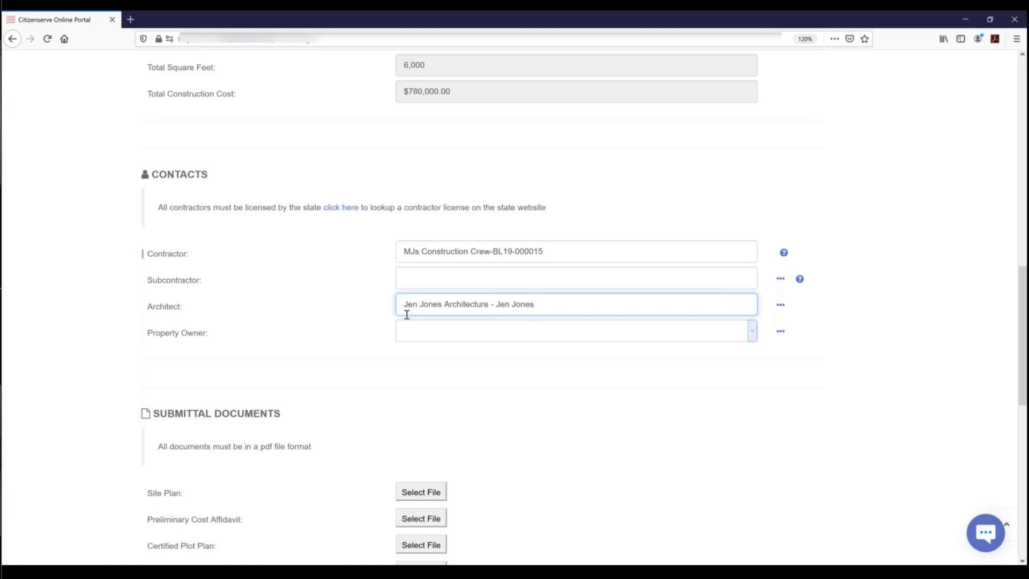
- Choose an existing contact as the property owner
scroll(408, 316, "down", 3)
scroll(411, 322, "down", 1)
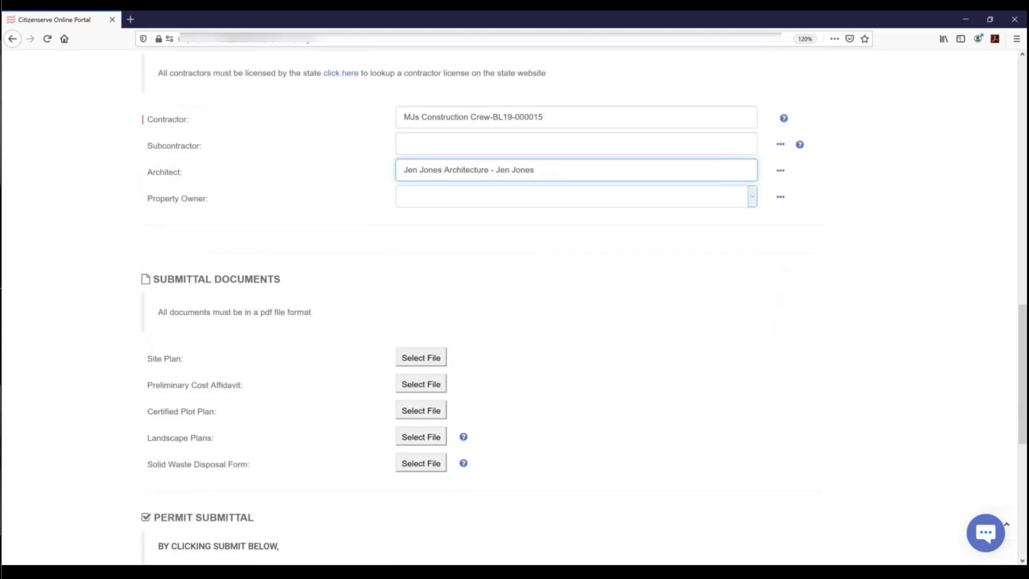
scroll(430, 219, "down", 2)
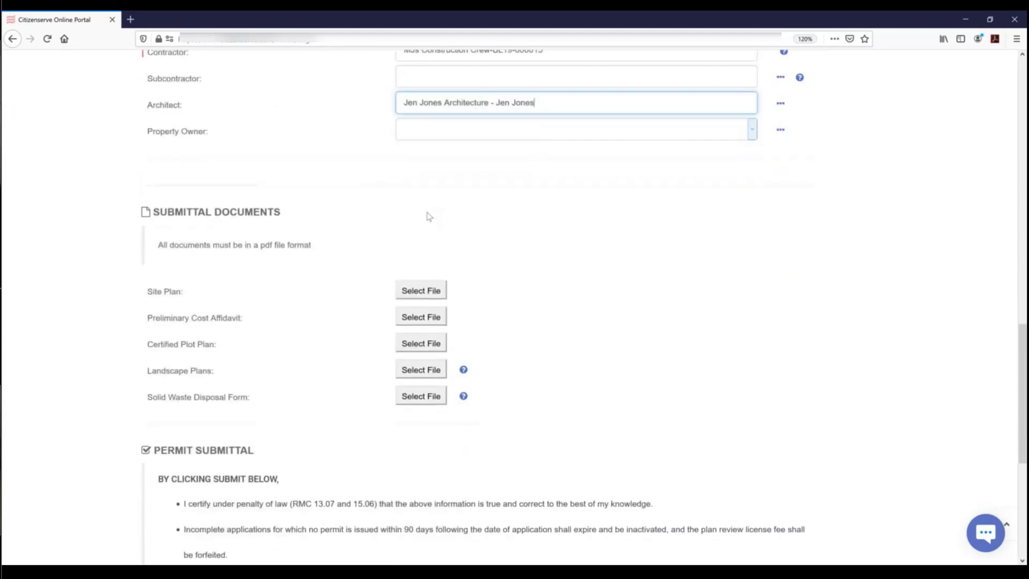
scroll(429, 217, "up", 2)
left_click(517, 203)
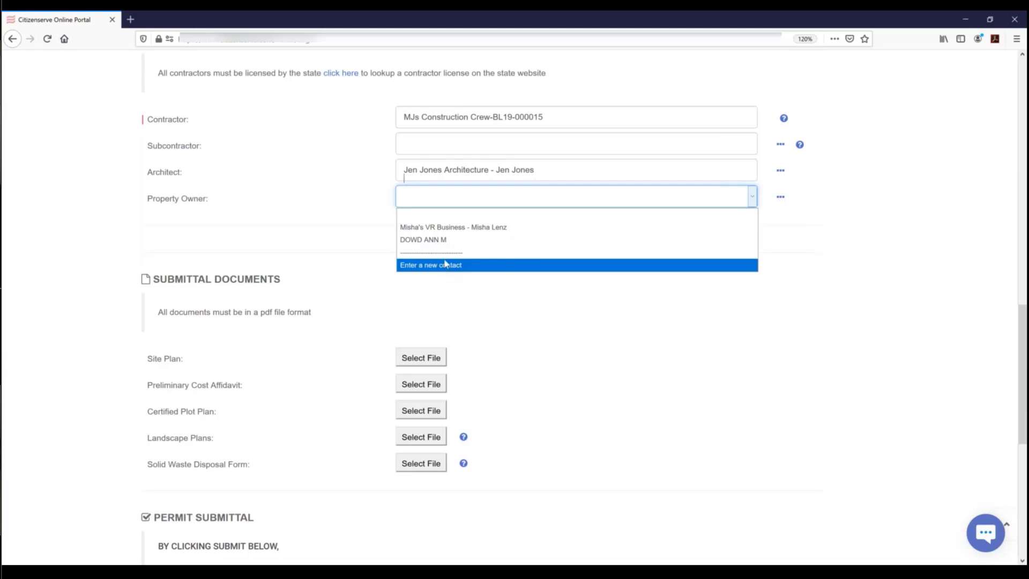
left_click(422, 237)
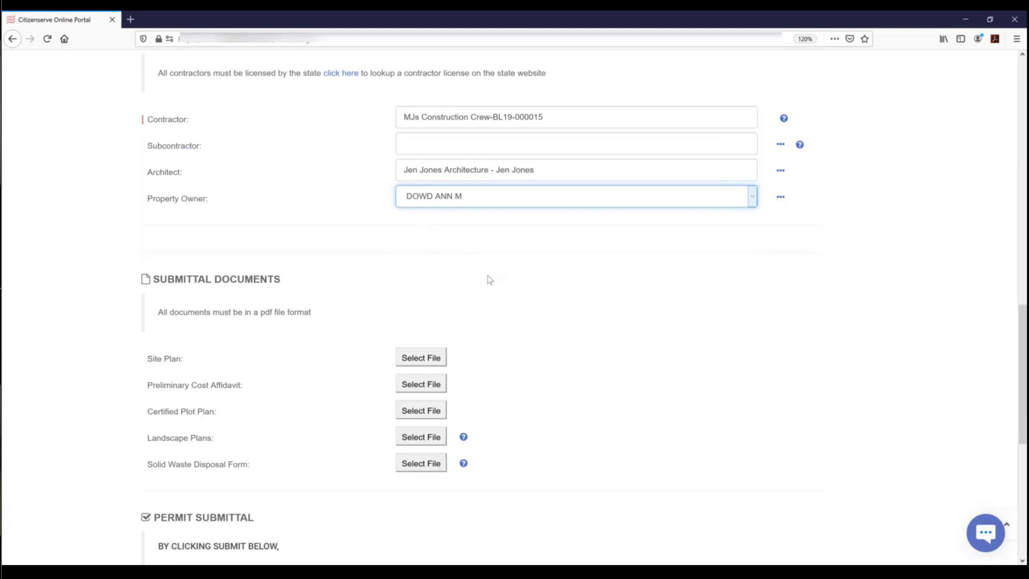
- Scroll down to the Permit Submittal terms, signature and site drawing fields
scroll(489, 279, "down", 3)
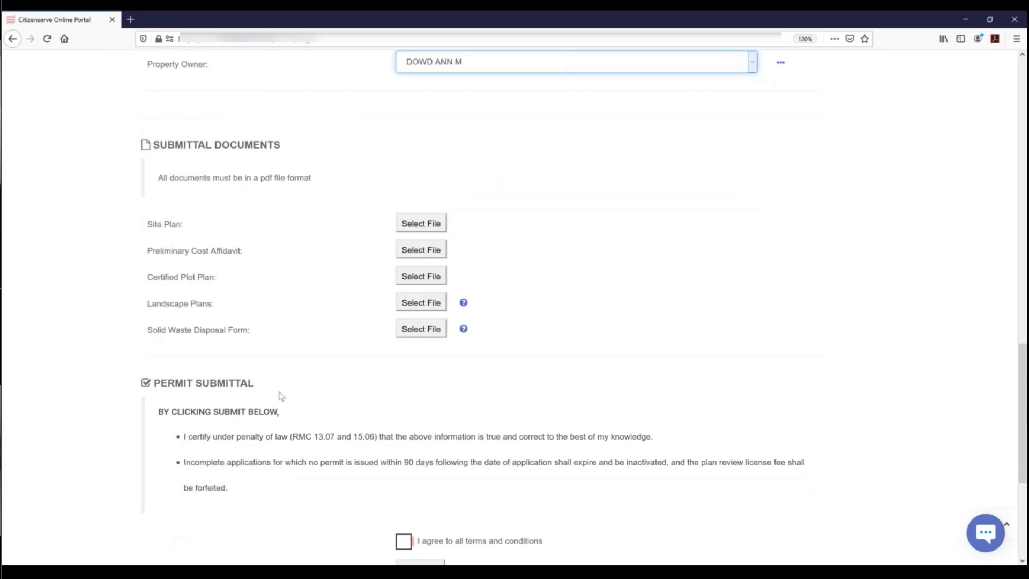
scroll(305, 417, "down", 4)
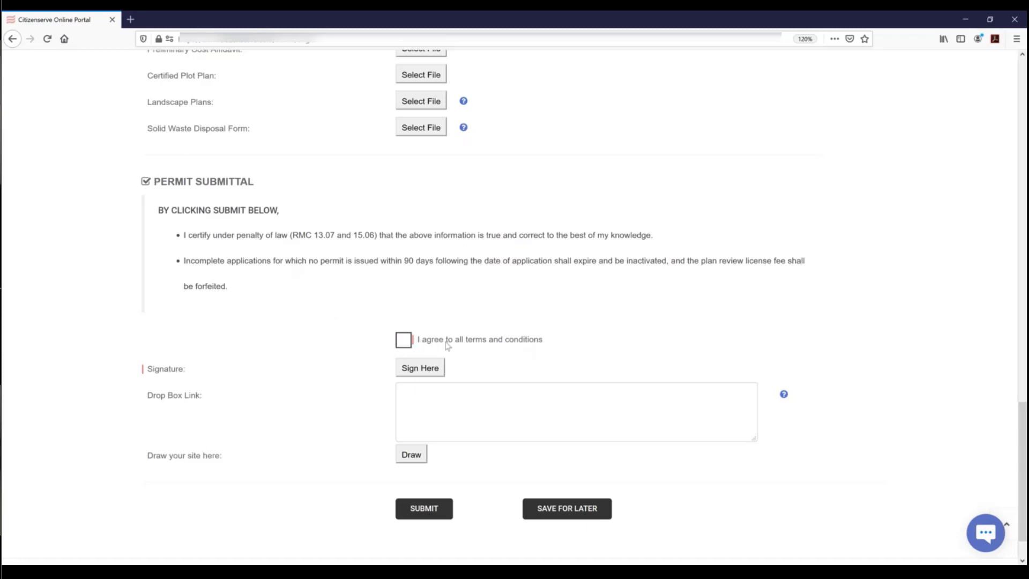
- Draw a handwritten signature, save it as signature.png, and bring up the blank site-drawing canvas
left_click(424, 374)
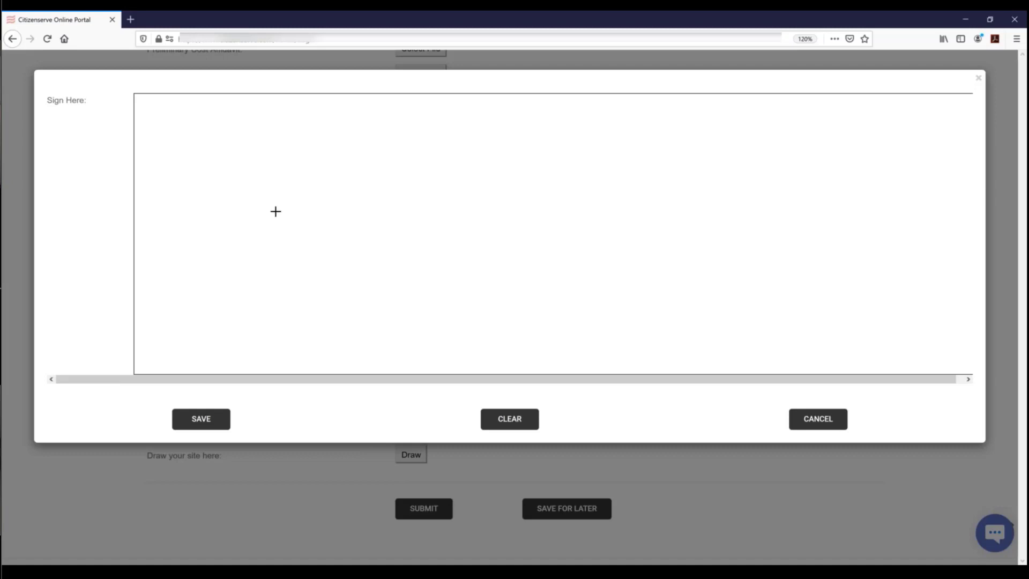
mouse_move(268, 207)
left_mouse_down()
mouse_move(369, 183)
mouse_move(397, 224)
mouse_move(438, 222)
mouse_move(513, 187)
mouse_move(611, 226)
left_mouse_up()
left_click(435, 197)
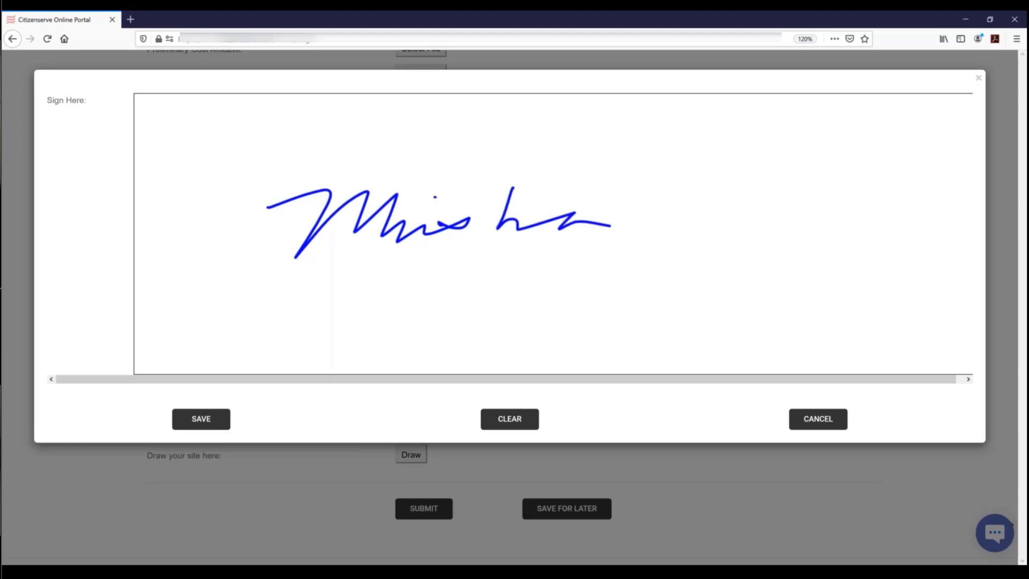
left_click(201, 419)
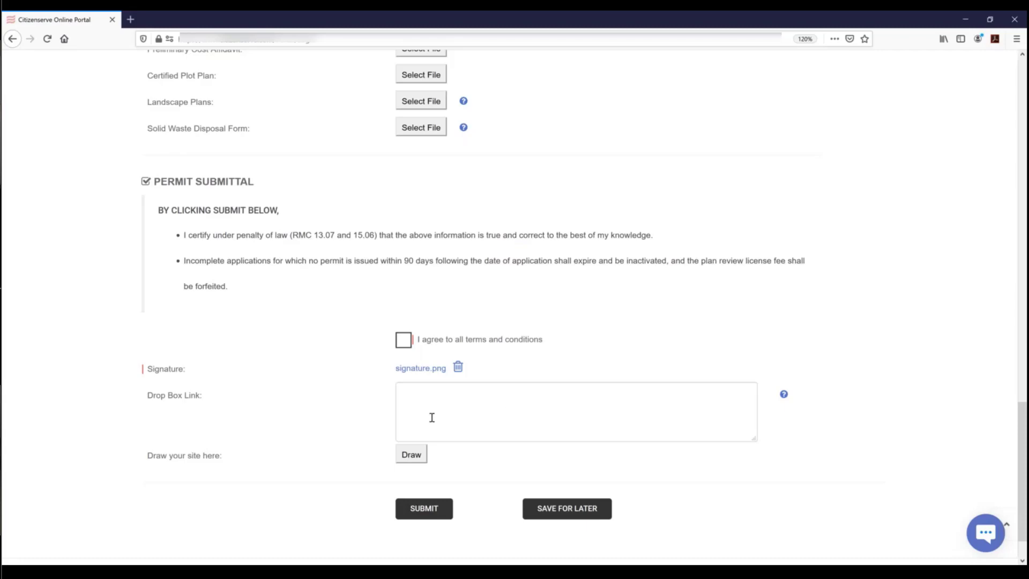
left_click(412, 457)
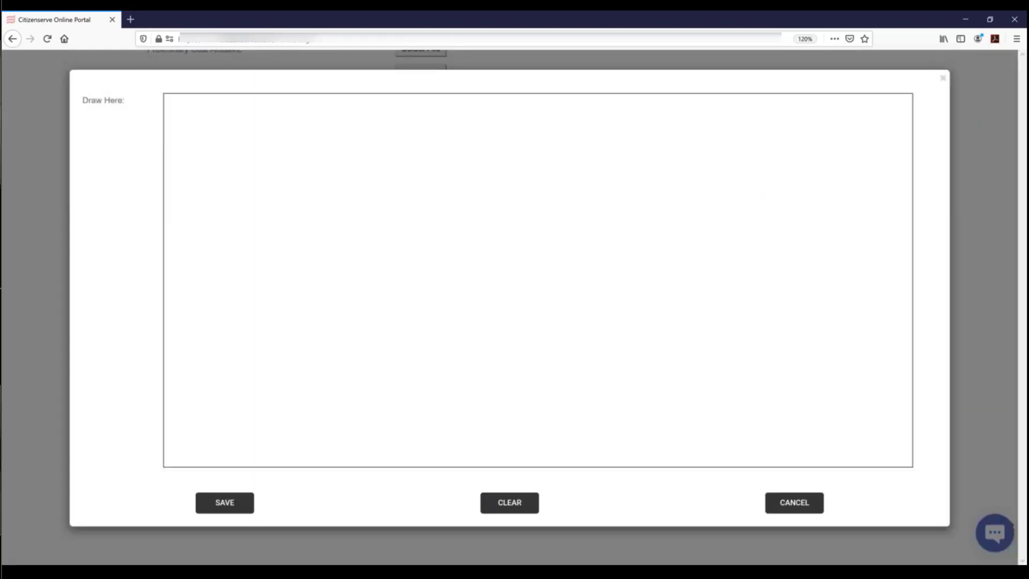
- Sketch an L-shaped site outline with a vertical line beside it and save as drawing.png
left_click(310, 226)
mouse_move(309, 281)
left_mouse_down()
mouse_move(310, 368)
mouse_move(422, 395)
mouse_move(420, 338)
mouse_move(523, 328)
left_mouse_up()
mouse_move(520, 197)
left_mouse_down()
mouse_move(305, 202)
mouse_move(306, 228)
left_mouse_up()
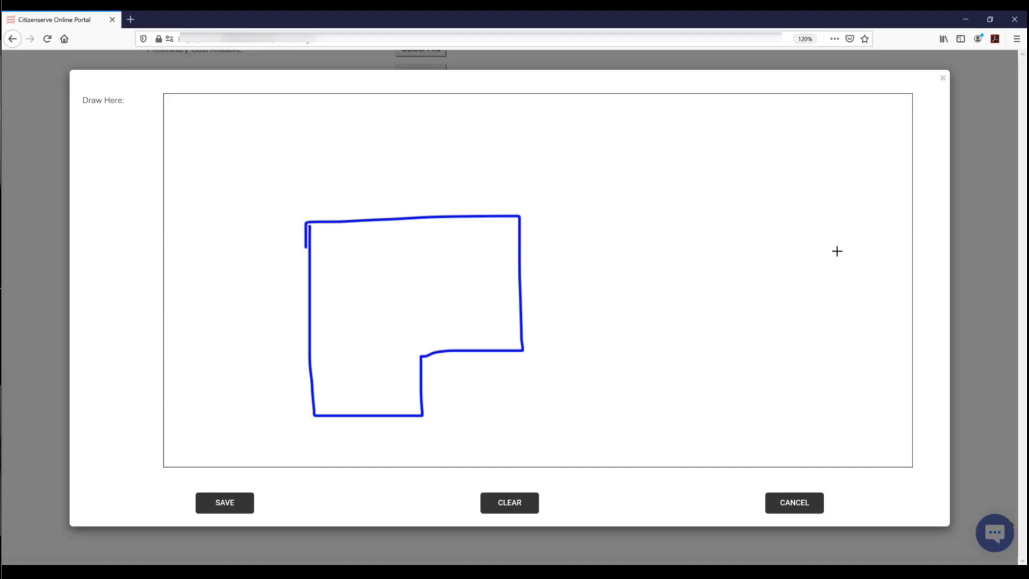
left_click_drag(824, 142, 849, 418)
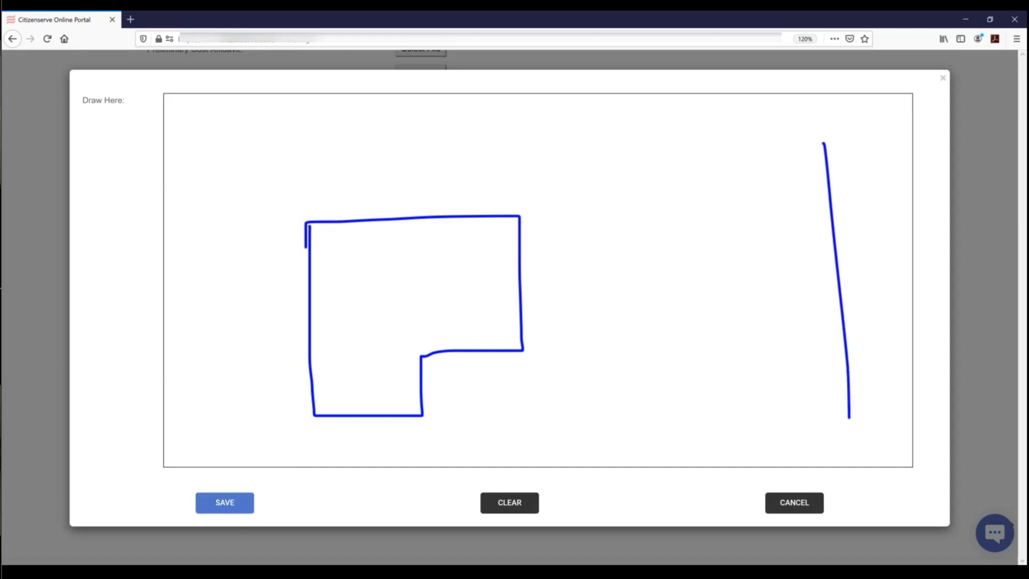
left_click(227, 504)
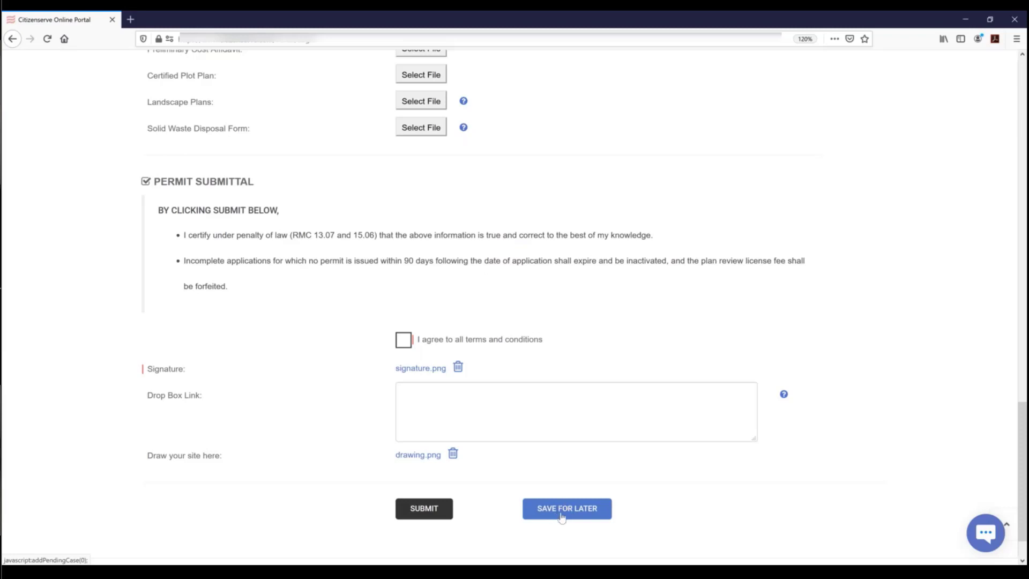
- Agree to the terms, submit the application, and continue to the $17,824.00 payment page
left_click(424, 512)
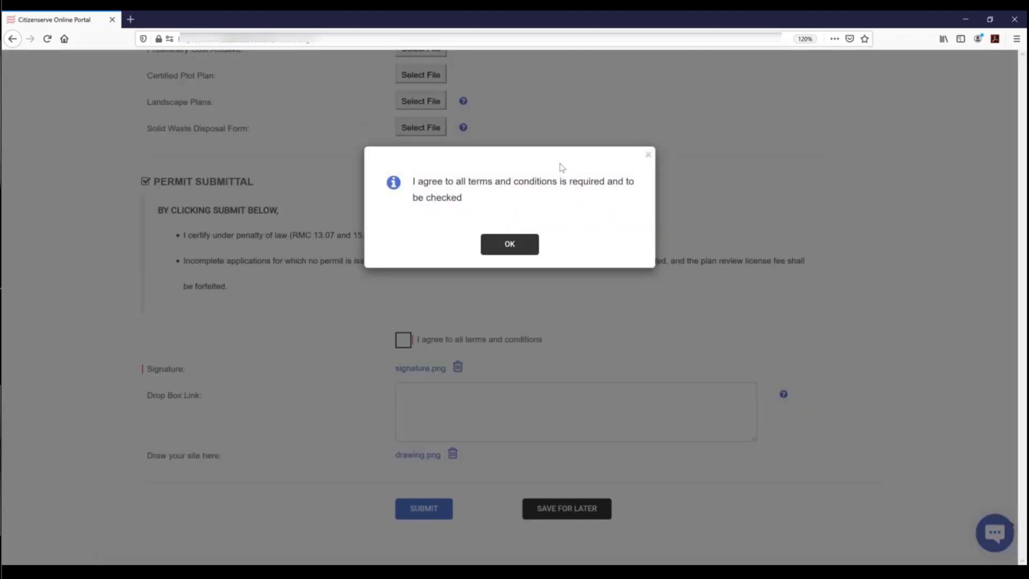
left_click(510, 245)
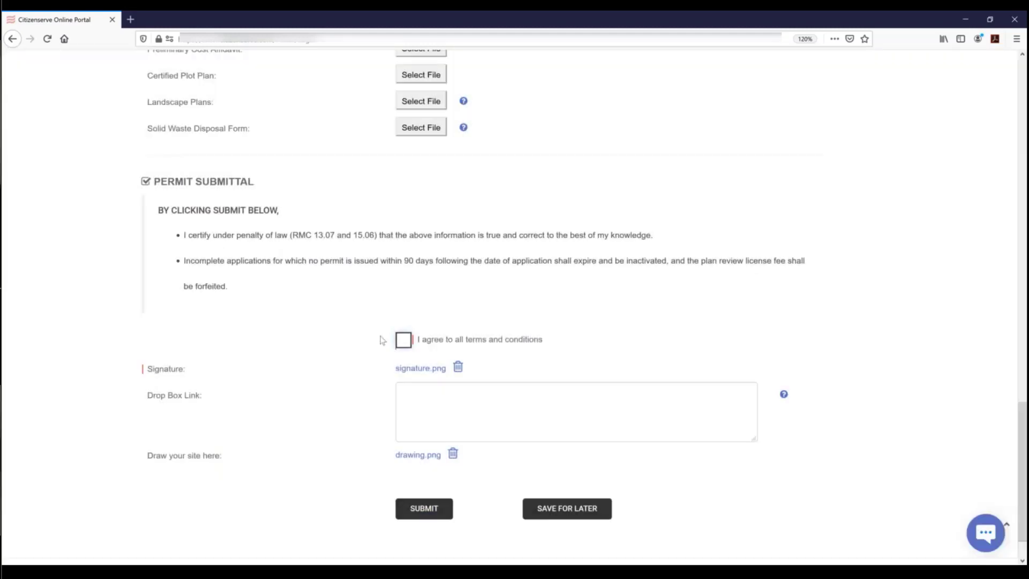
left_click(404, 341)
left_click(423, 508)
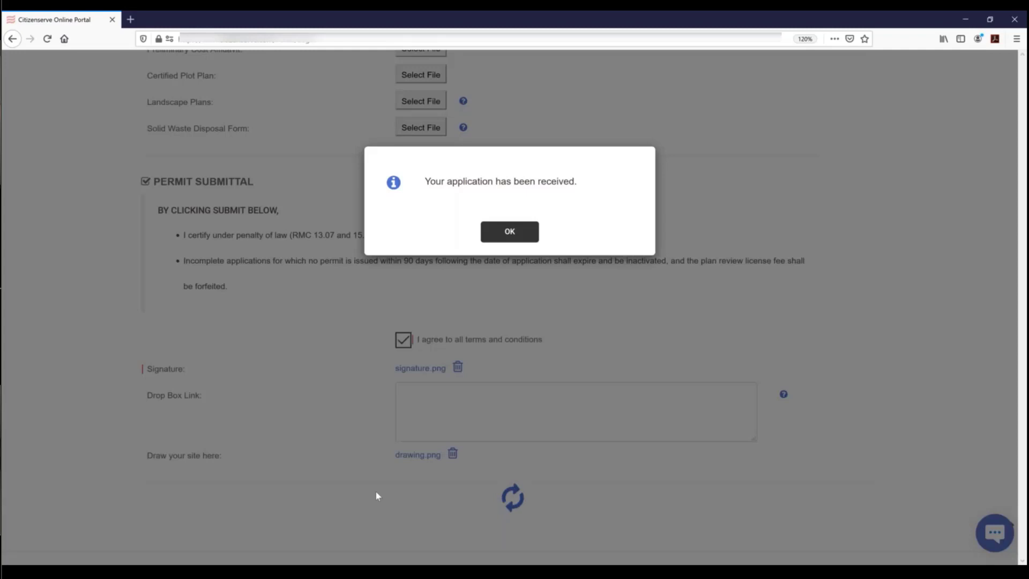
left_click(510, 231)
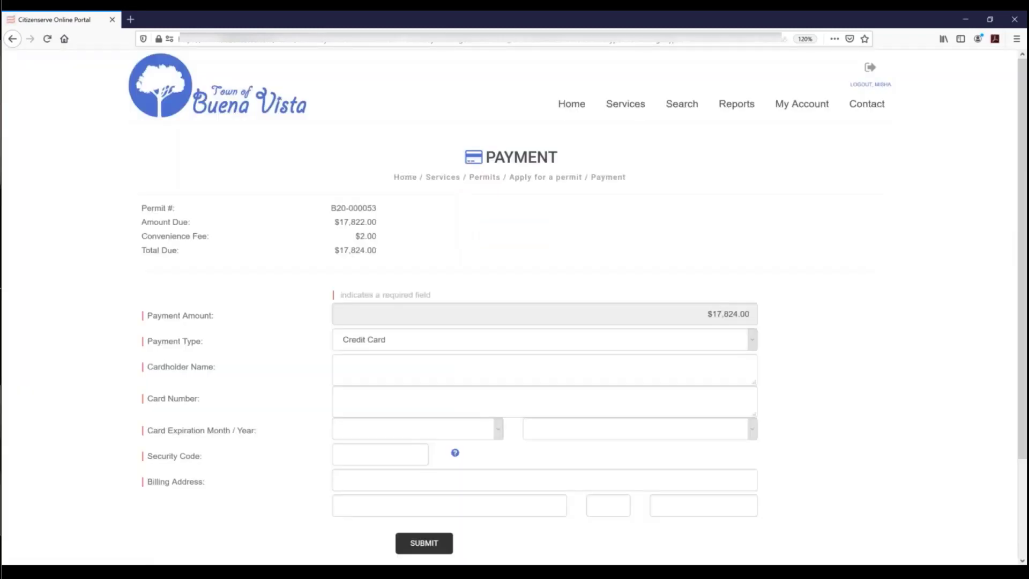
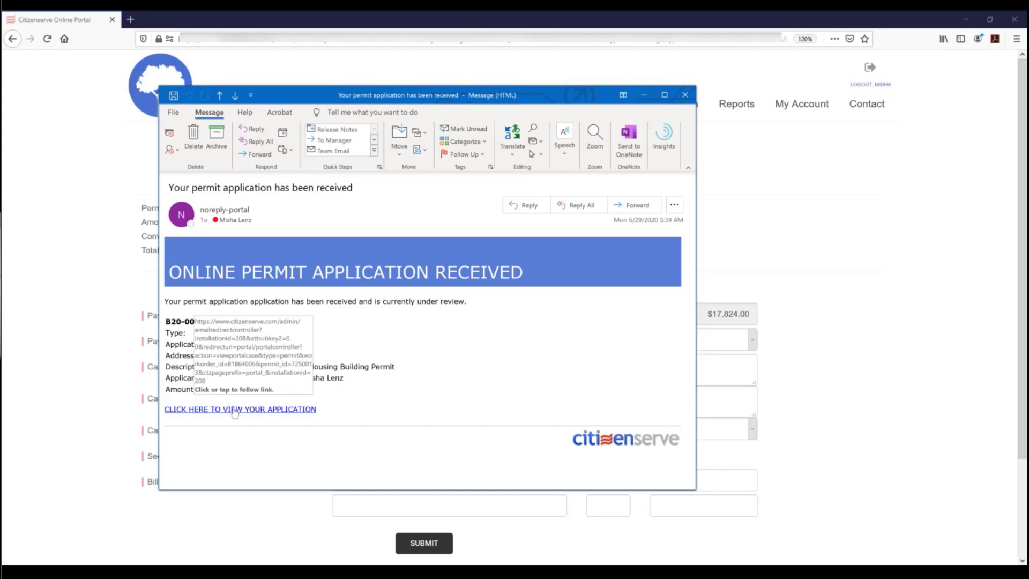
- Close the application-received email to reveal the $17,824.00 payment page
left_click(688, 98)
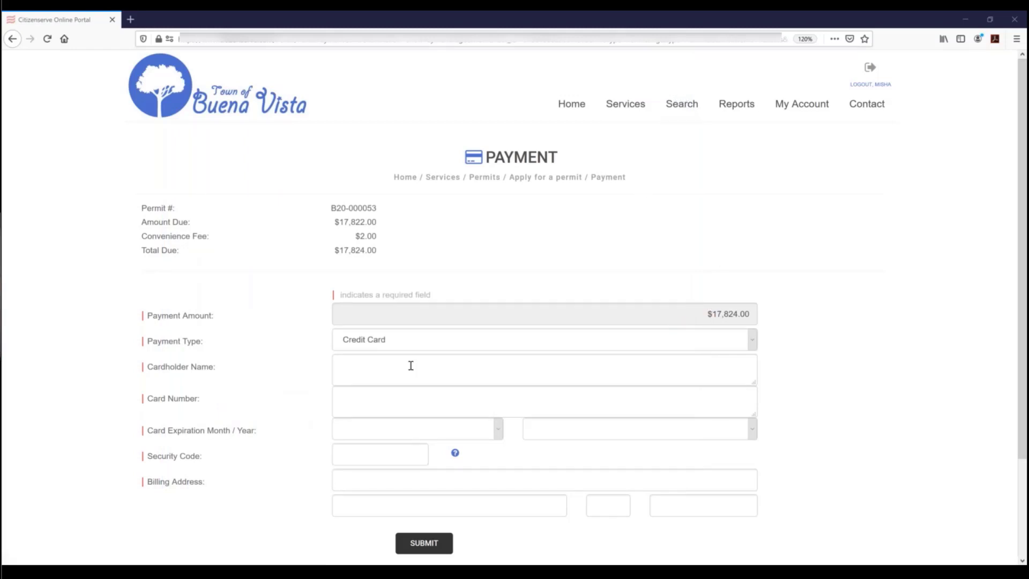
- Enter the cardholder's name, card number, expiration month, 2020 expiration year and security code
left_click(410, 366)
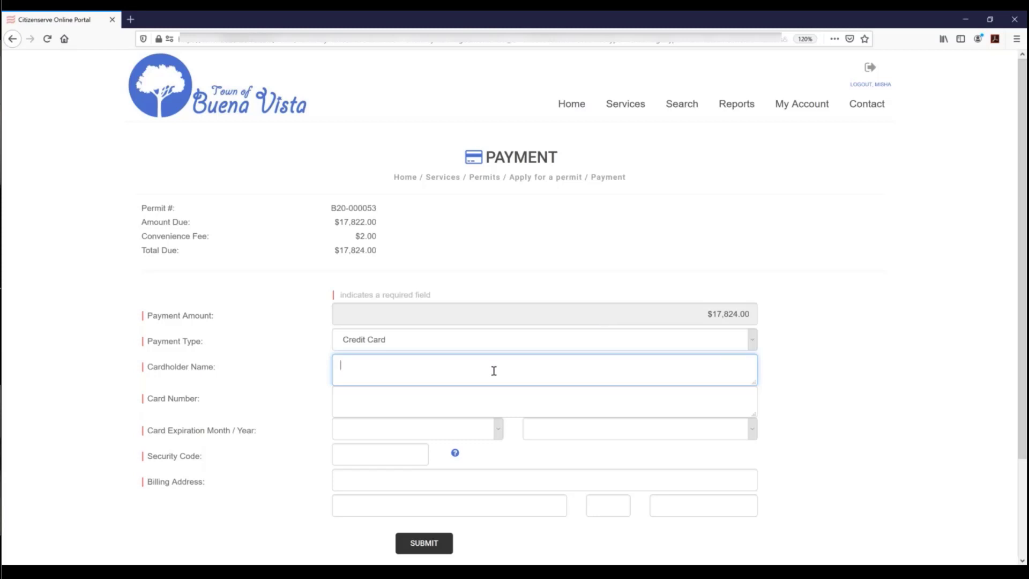
key("Tab")
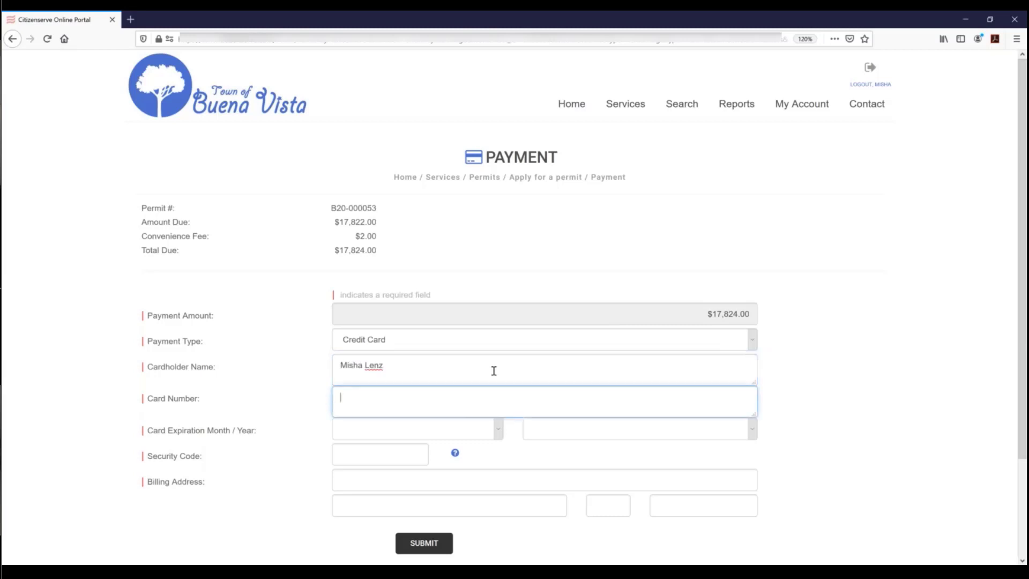
type("4111111111111111")
key("Tab")
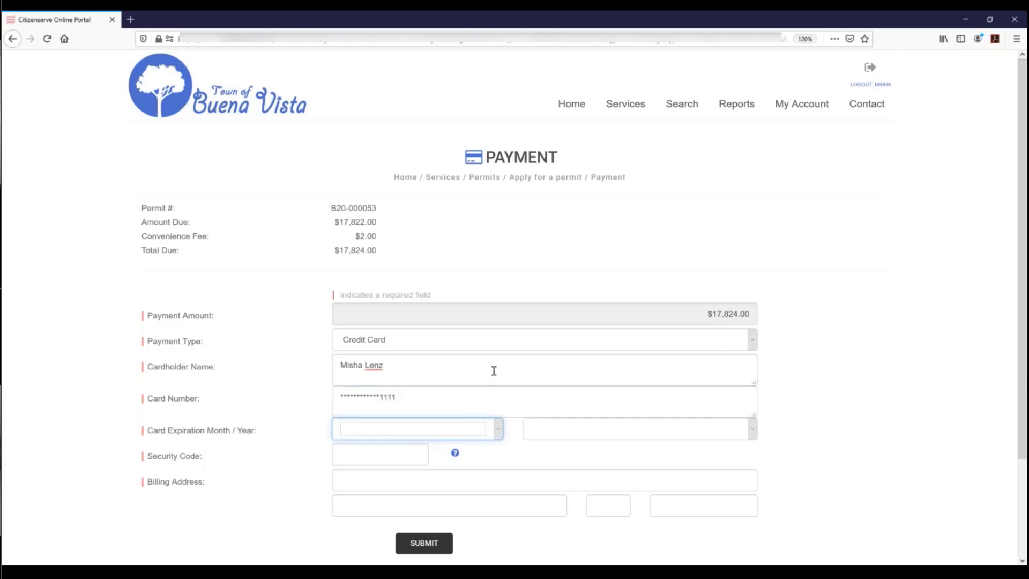
type("d")
key("Tab")
type("2020")
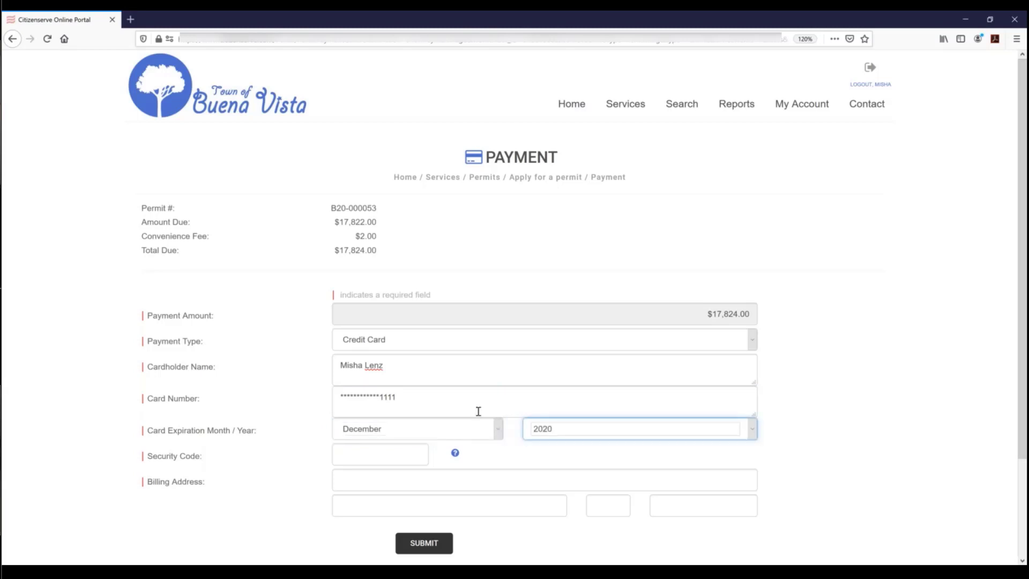
left_click(370, 453)
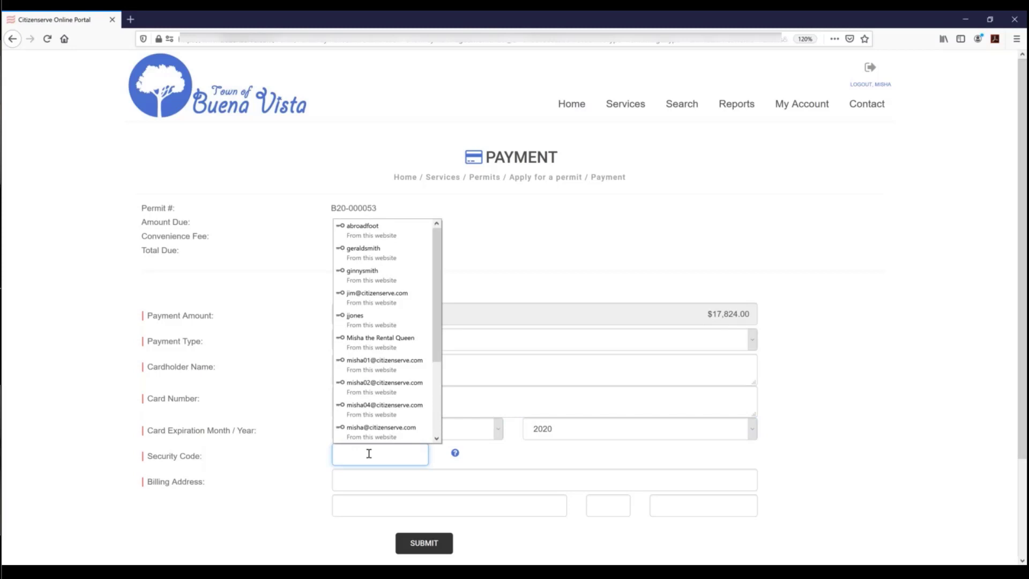
type("123")
- Autofill the saved billing address and submit the $17,824.00 card payment
key("Tab")
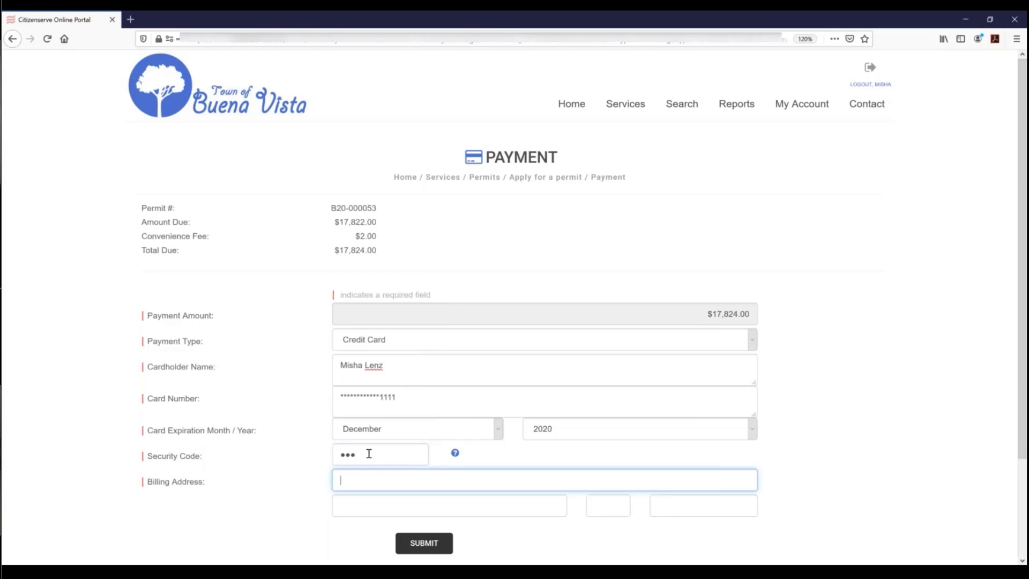
type("123")
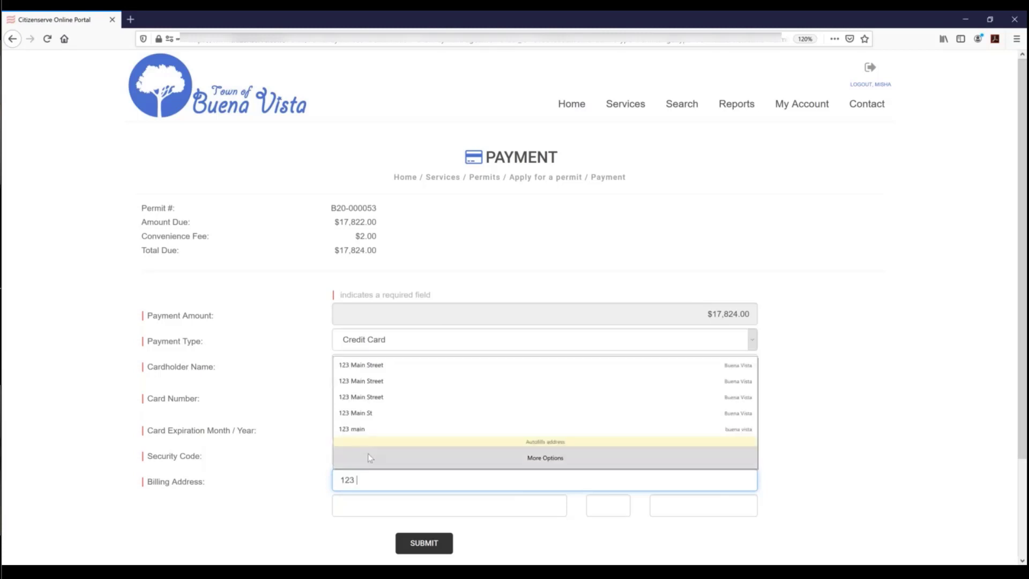
left_click(365, 400)
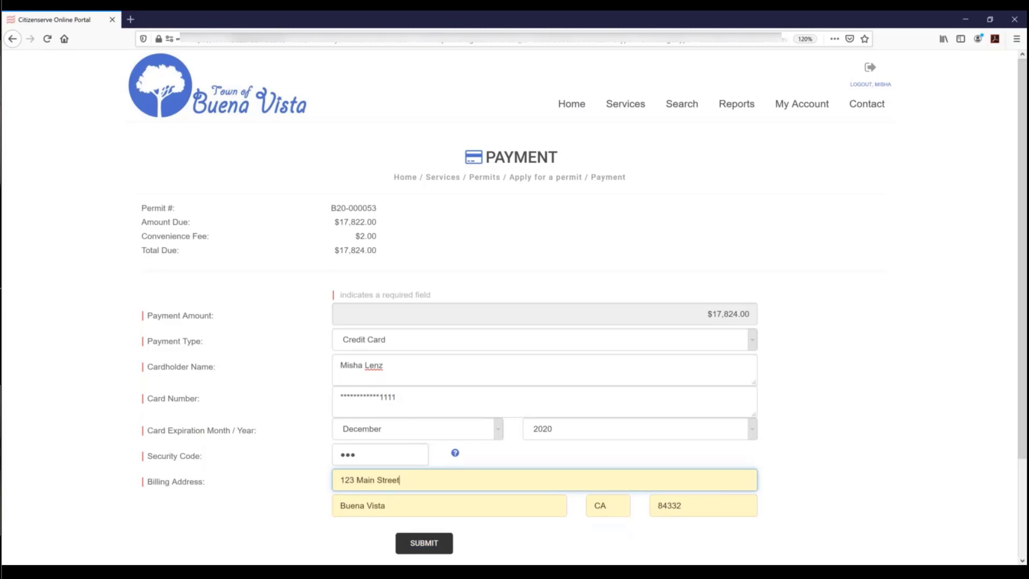
left_click(424, 543)
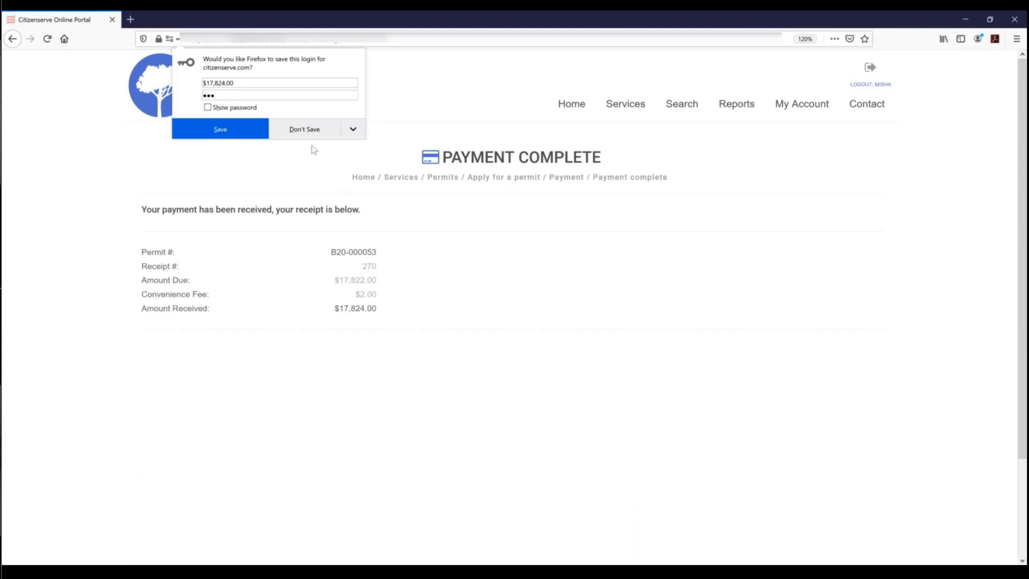
- Dismiss Firefox's save-login offer and go to the My Account page
left_click(435, 85)
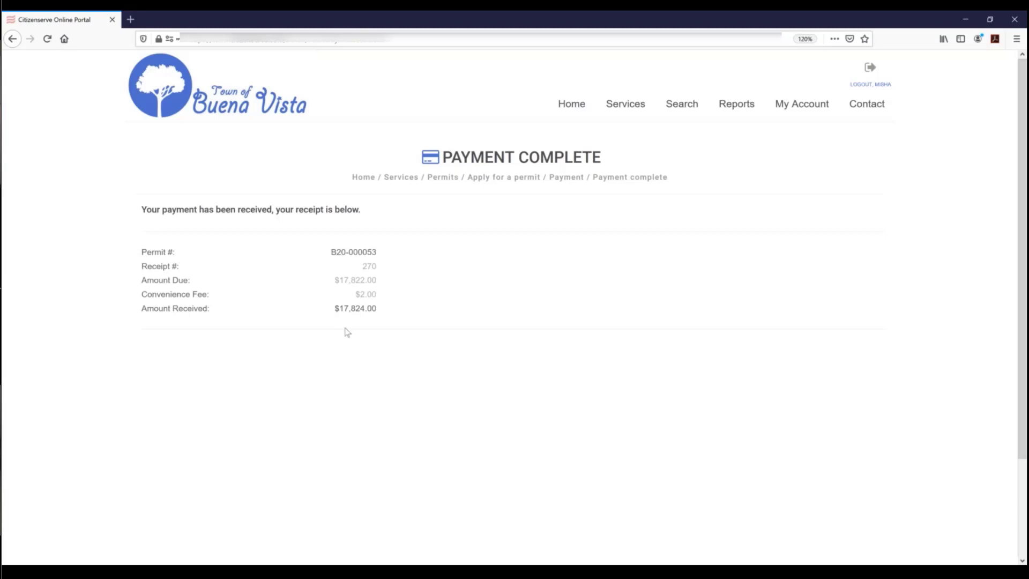
left_click(810, 110)
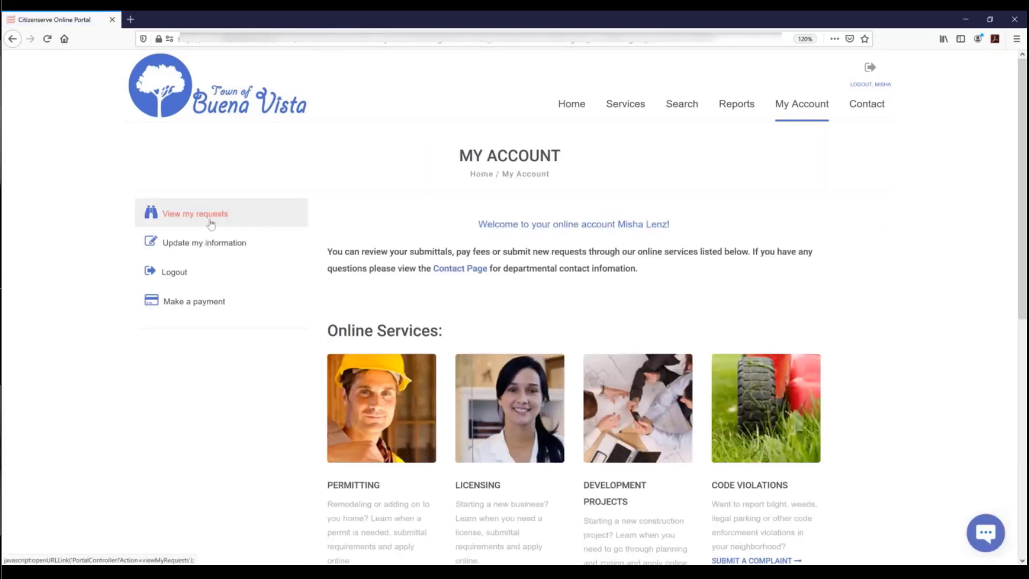
- View my requests, read the payment-received email, and review B20-000053's entry in the permit list
left_click(211, 224)
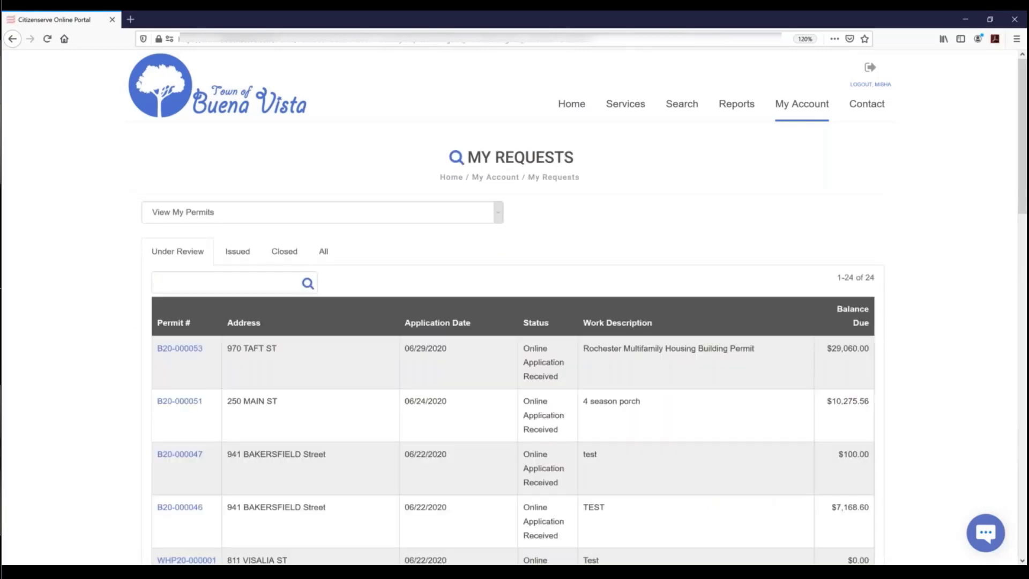
left_click(201, 572)
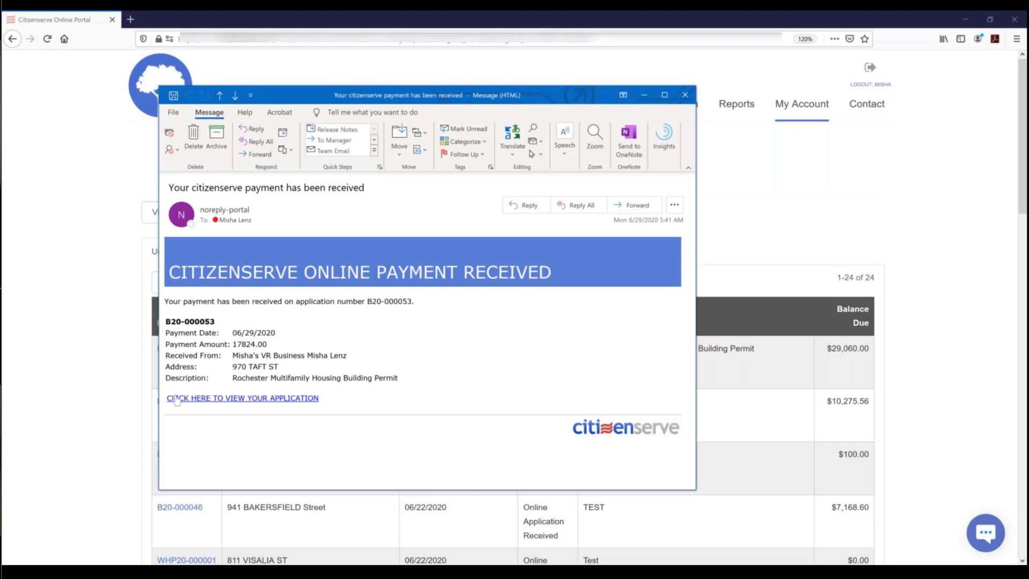
left_click(685, 96)
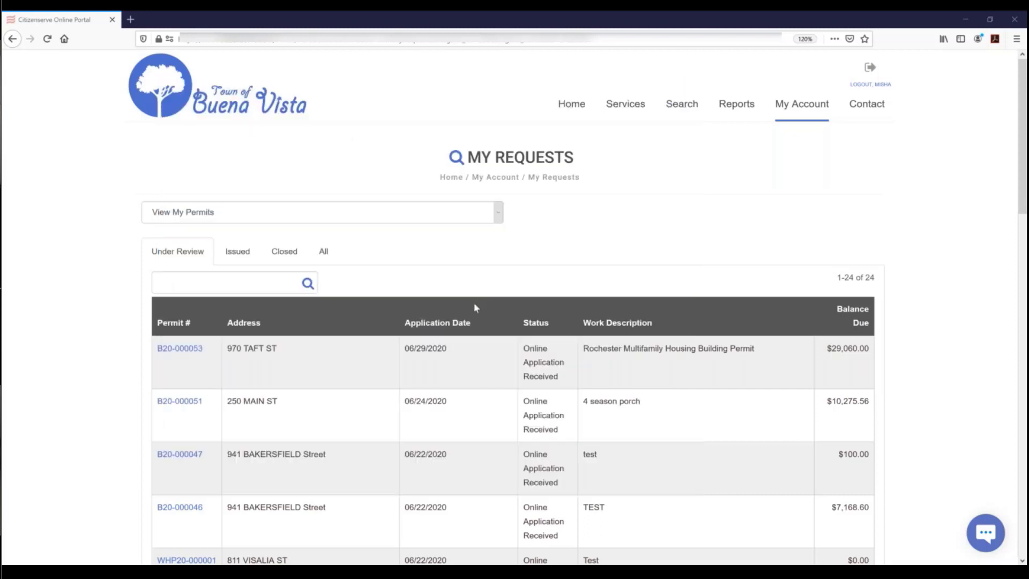
scroll(475, 304, "down", 2)
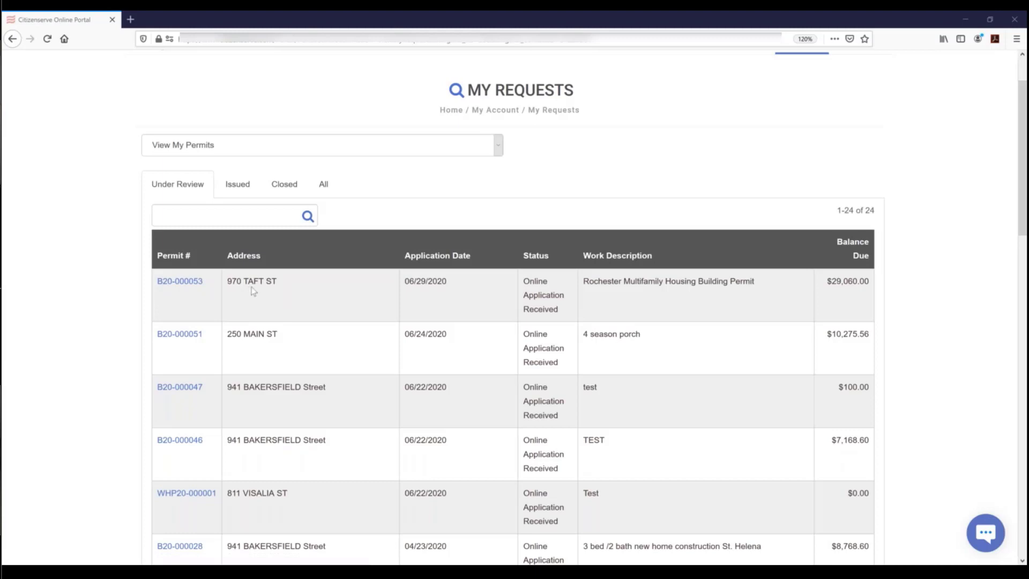
left_click_drag(764, 281, 578, 289)
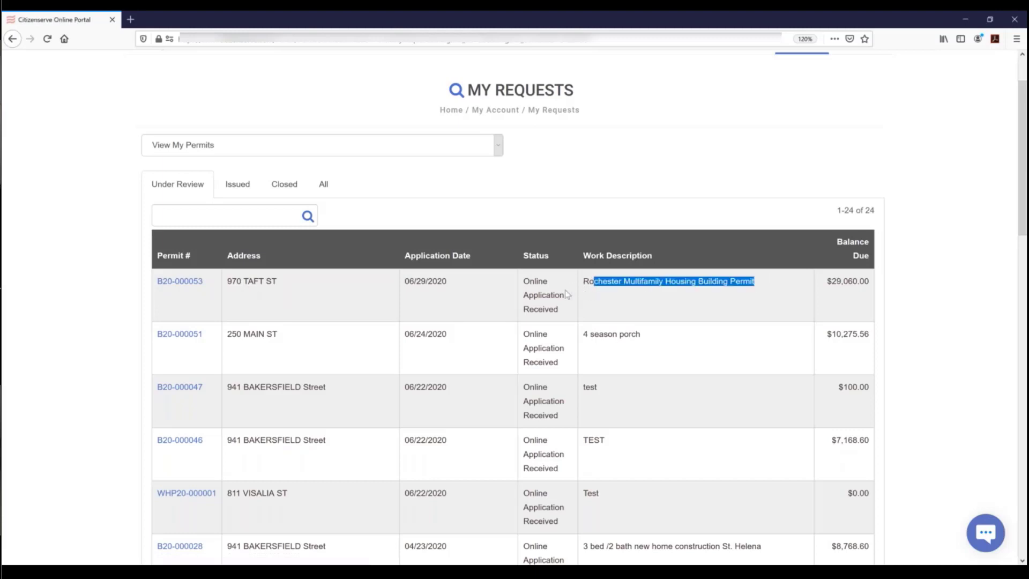
- Open permit B20-000053's details and check its Reviews tab, where every task is Pending
left_click(179, 282)
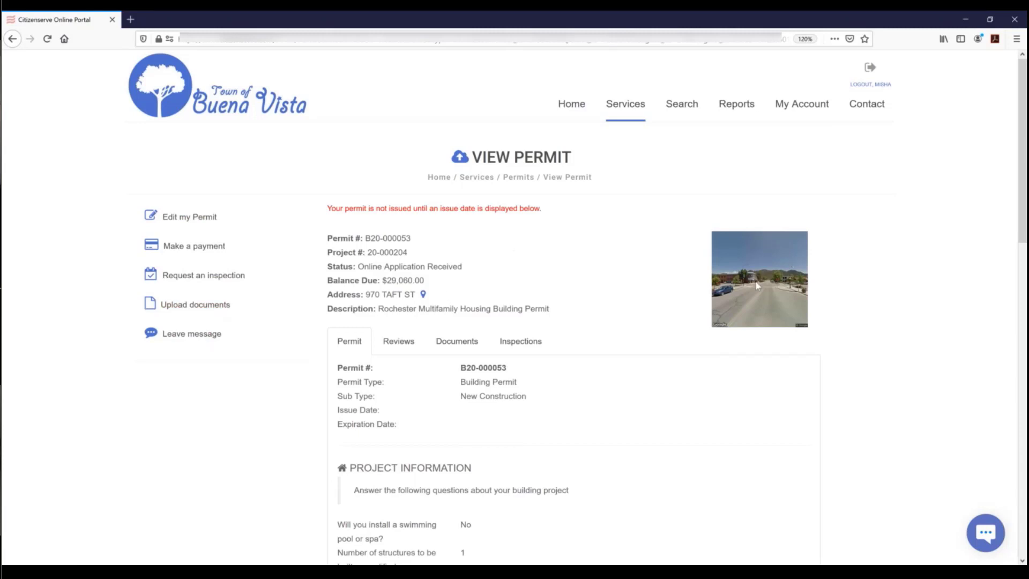
scroll(605, 289, "down", 2)
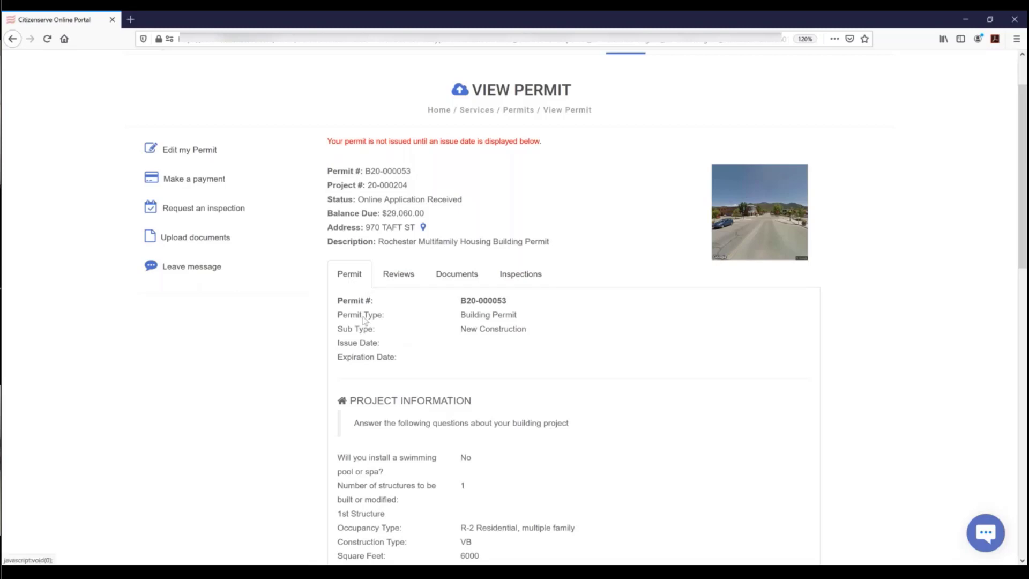
scroll(365, 320, "down", 3)
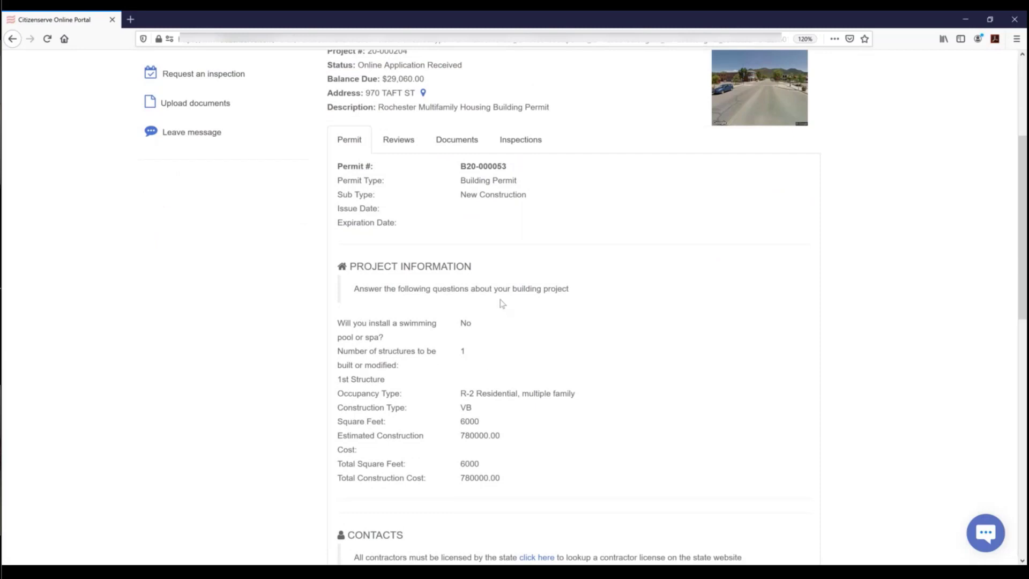
scroll(509, 443, "up", 2)
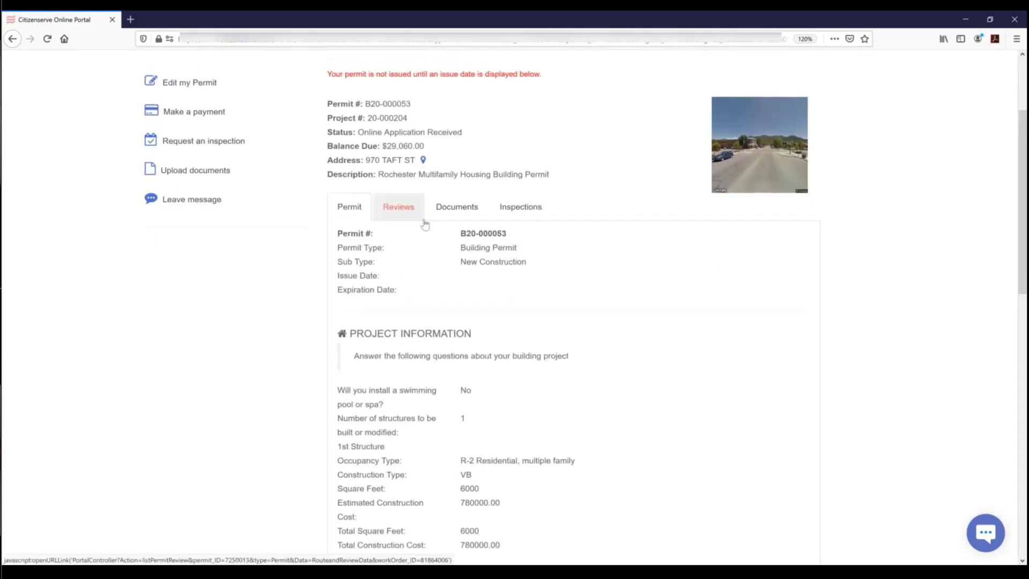
left_click(425, 223)
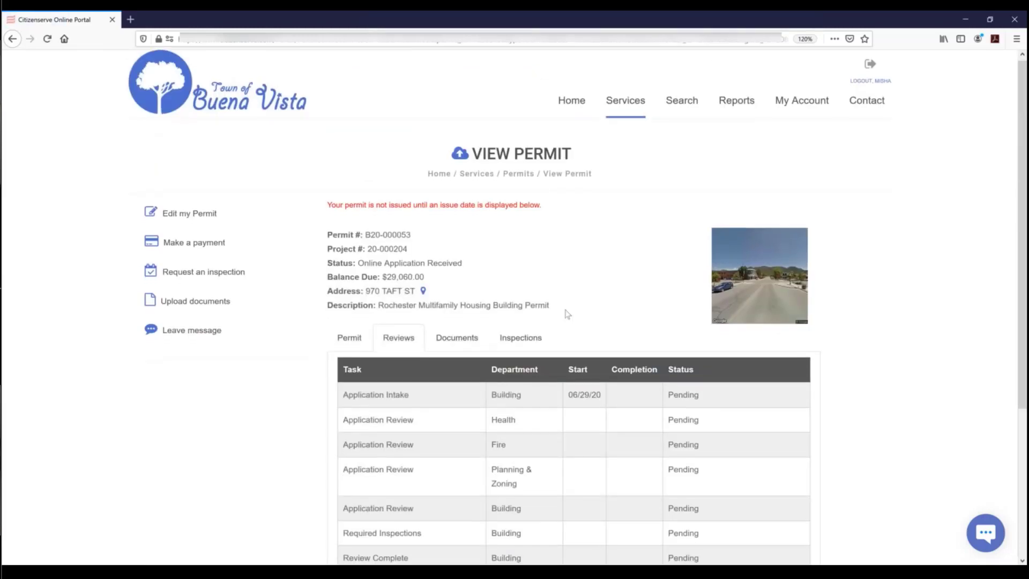
scroll(567, 313, "down", 3)
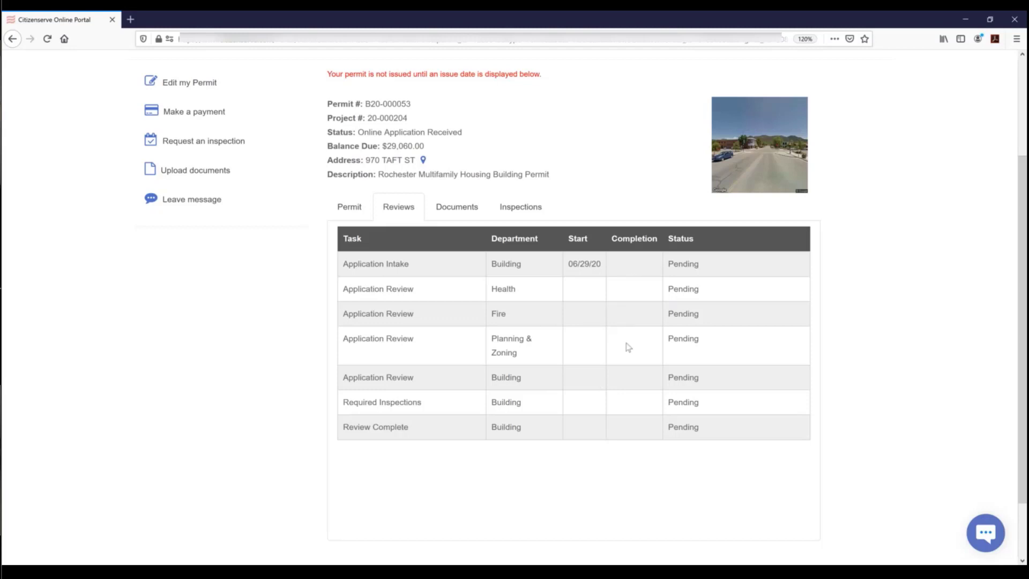
- Check the permit's Documents and Inspections tabs, then log out of the portal
left_click(448, 211)
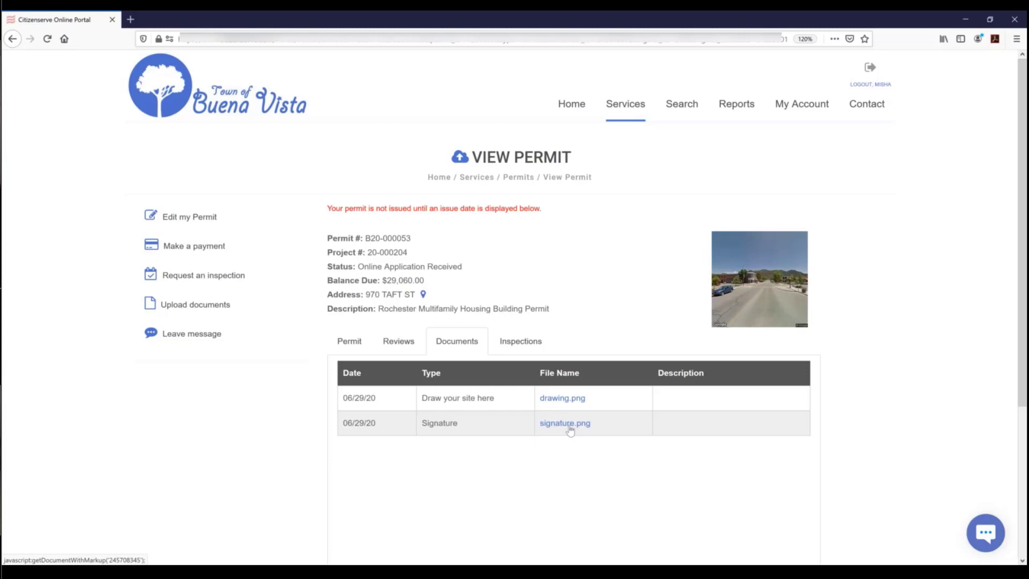
left_click(510, 346)
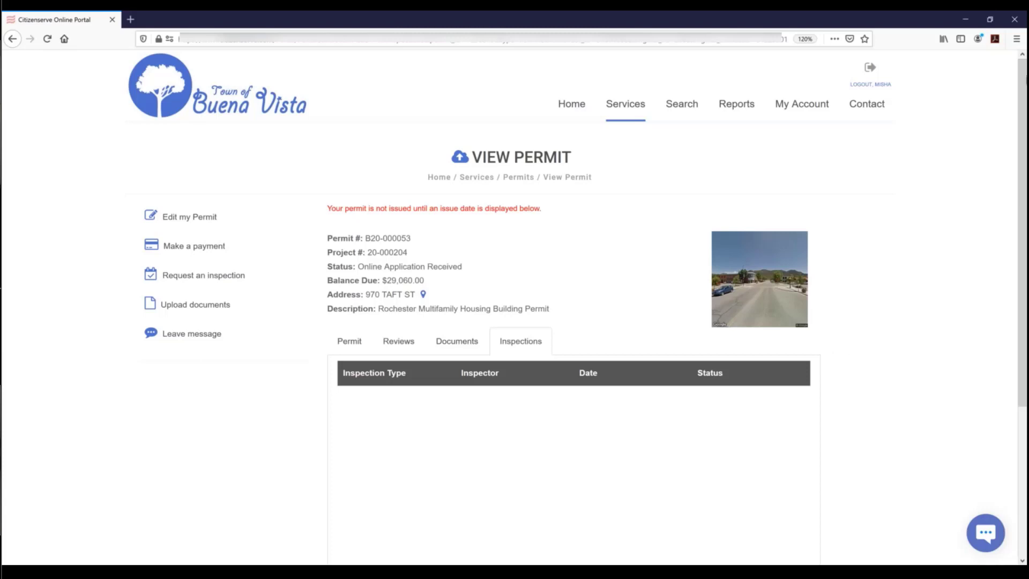
left_click(870, 72)
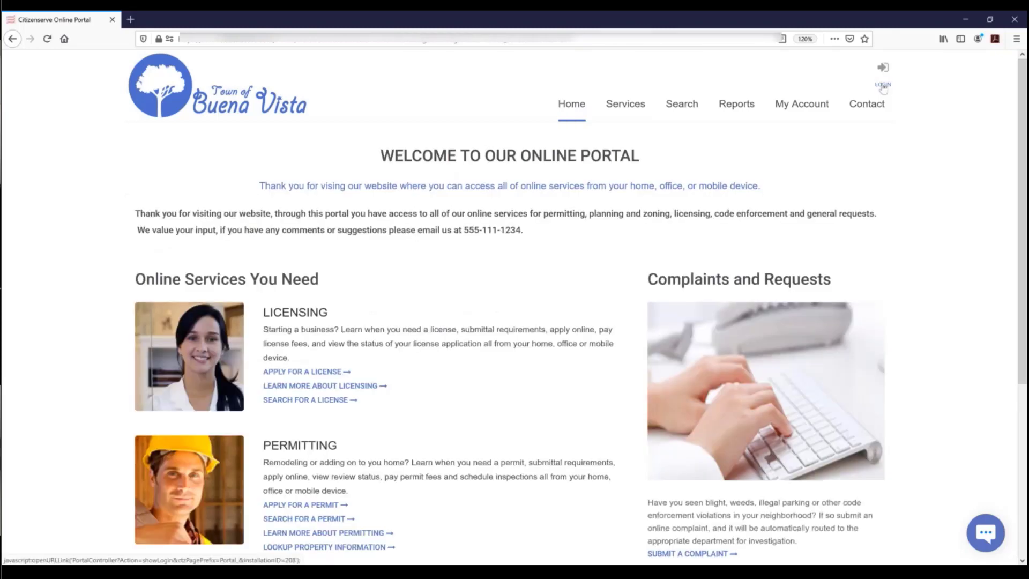
left_click(883, 88)
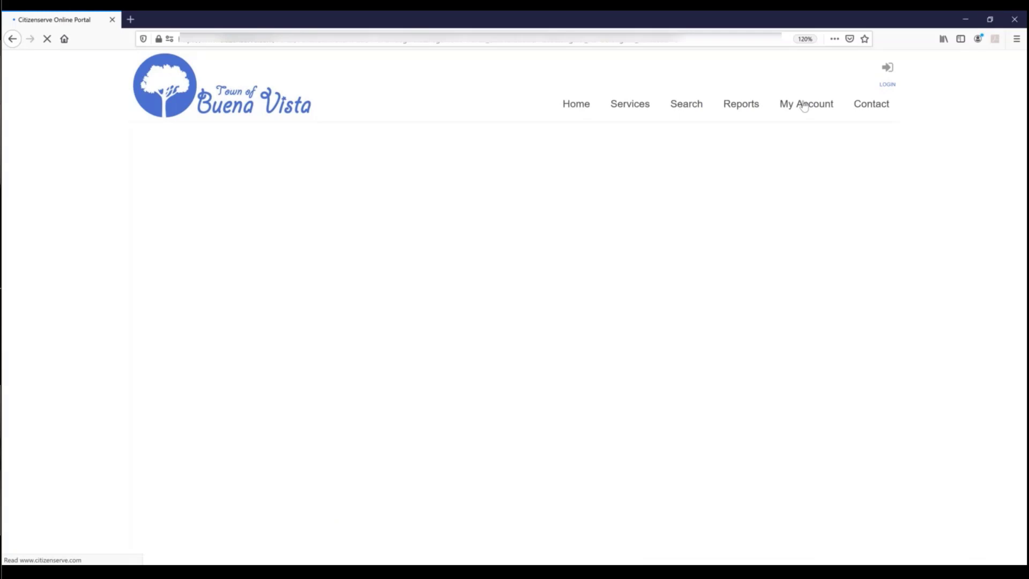
left_click(292, 274)
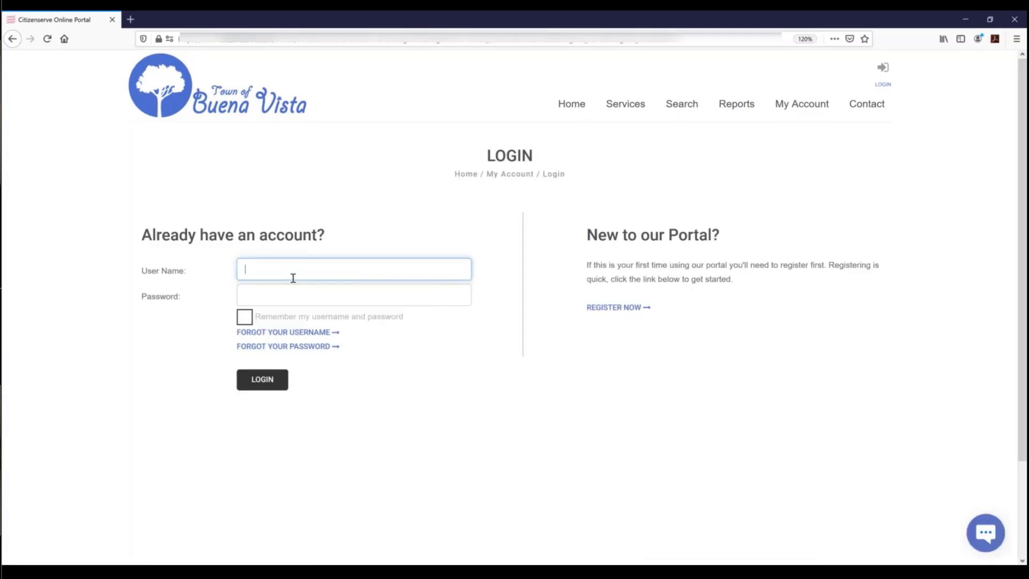
left_click(293, 278)
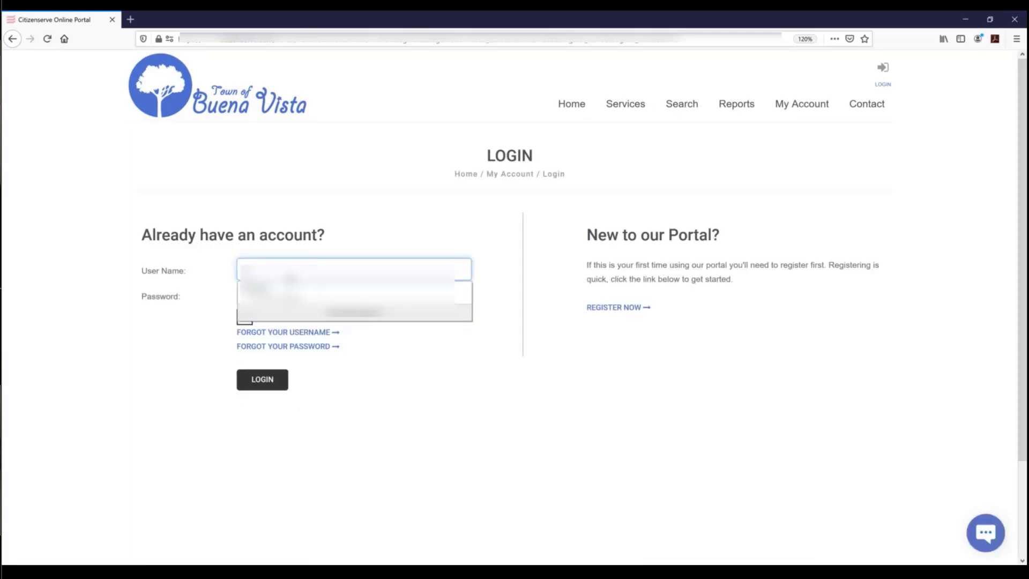
left_click(298, 294)
left_click(263, 379)
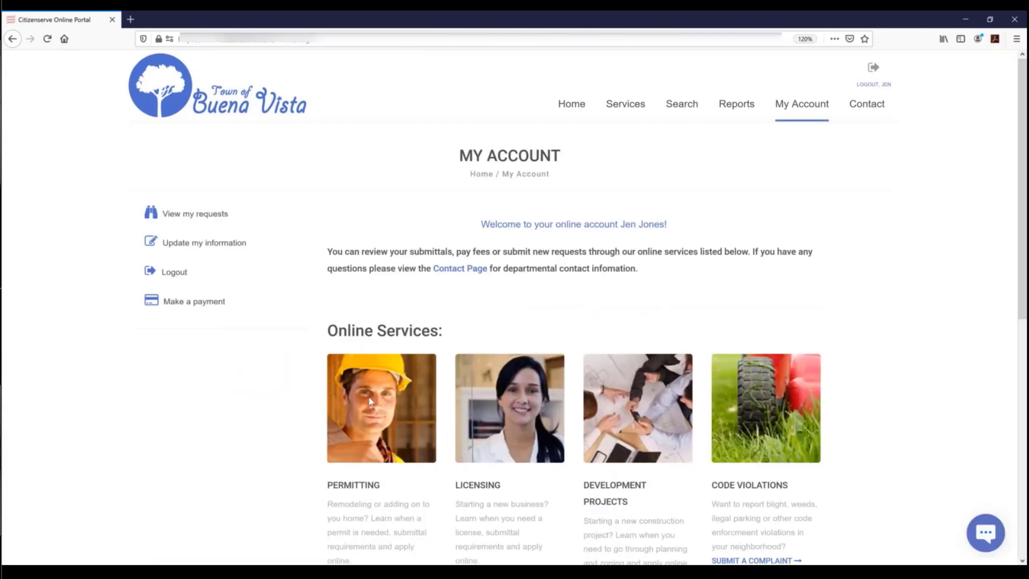
scroll(381, 396, "down", 3)
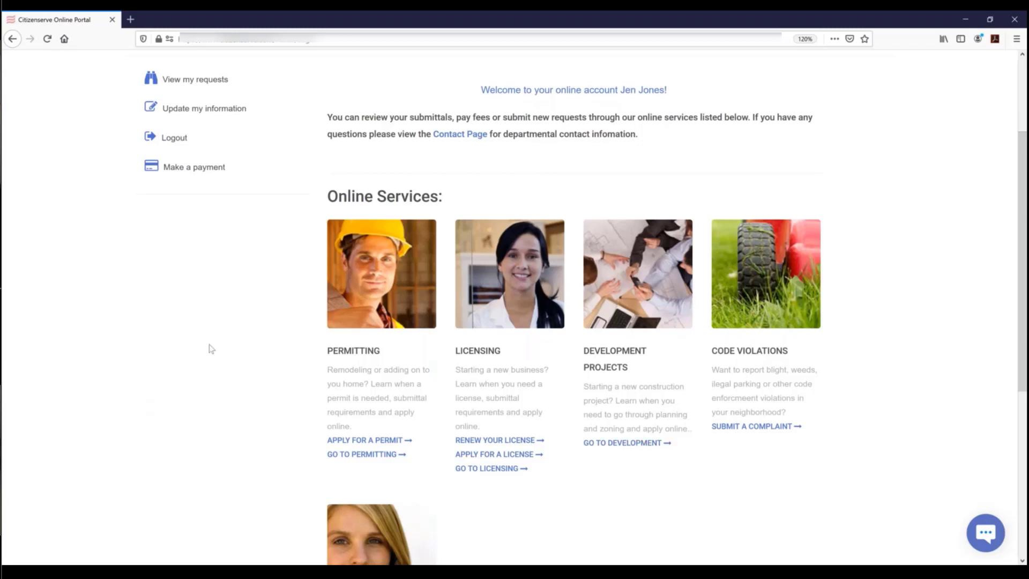
scroll(235, 338, "up", 3)
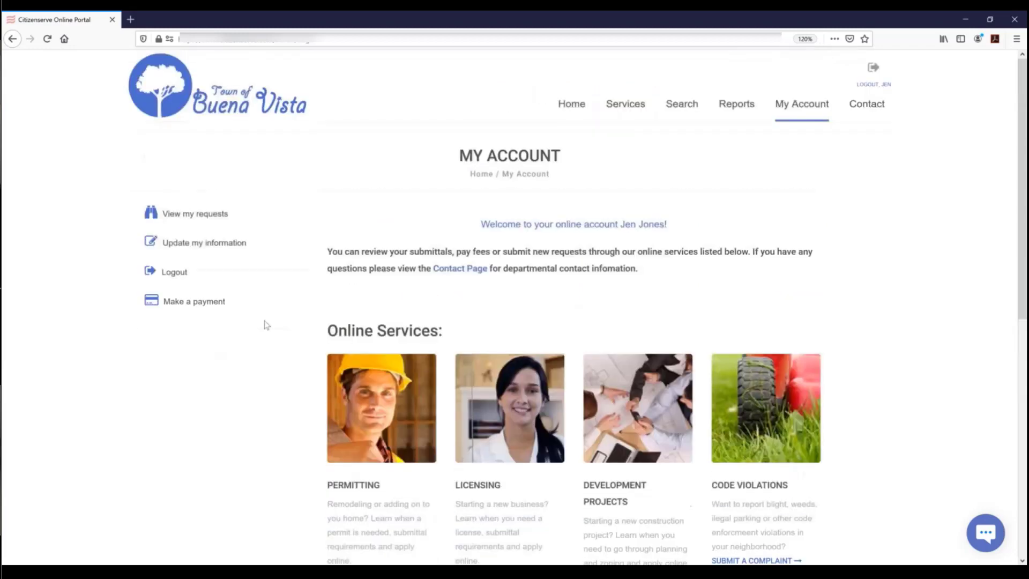
- Reopen permit B20-000053 from My Requests and view its Reviews and Documents tabs
left_click(206, 223)
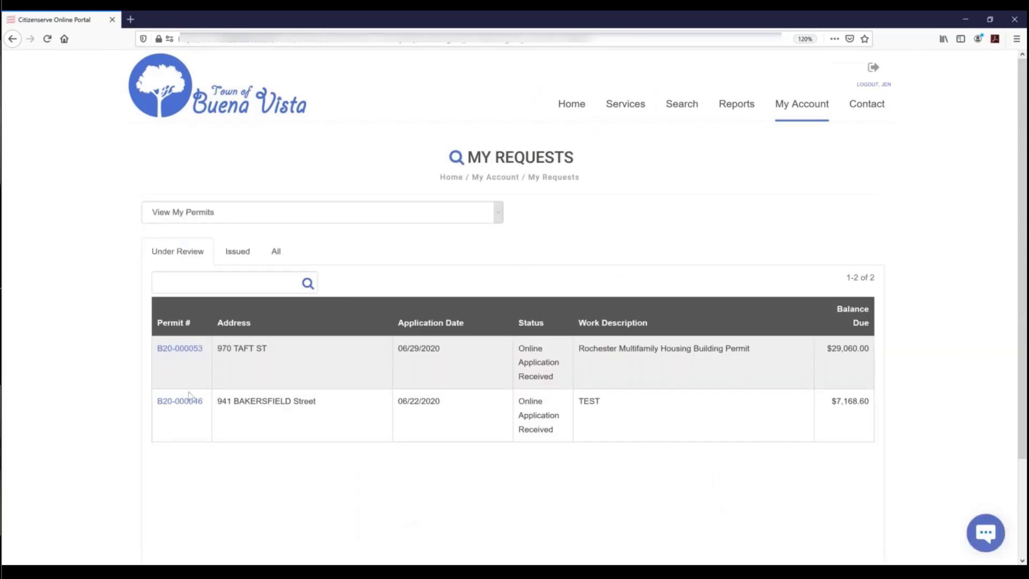
left_click(237, 357)
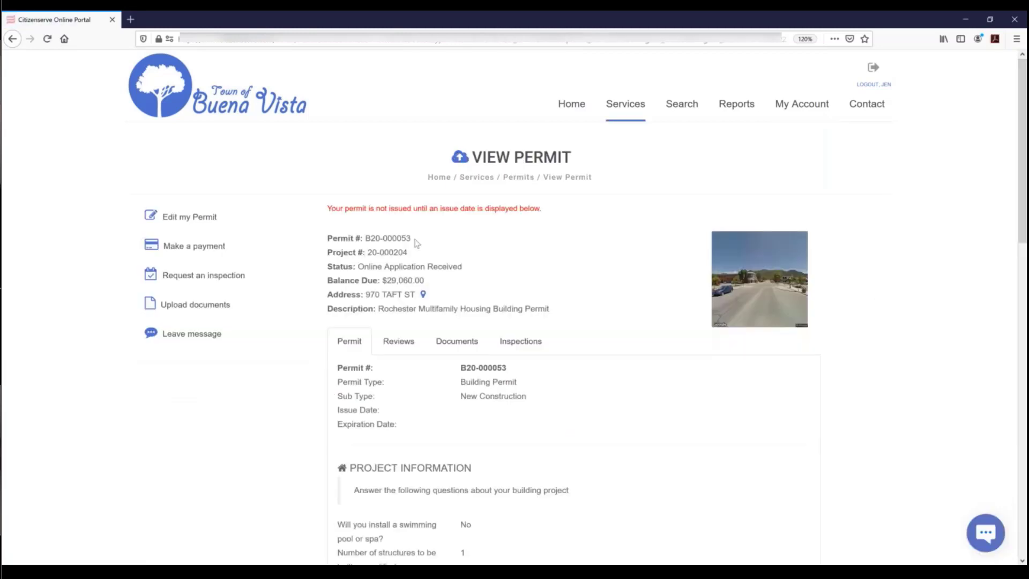
left_click_drag(410, 238, 405, 239)
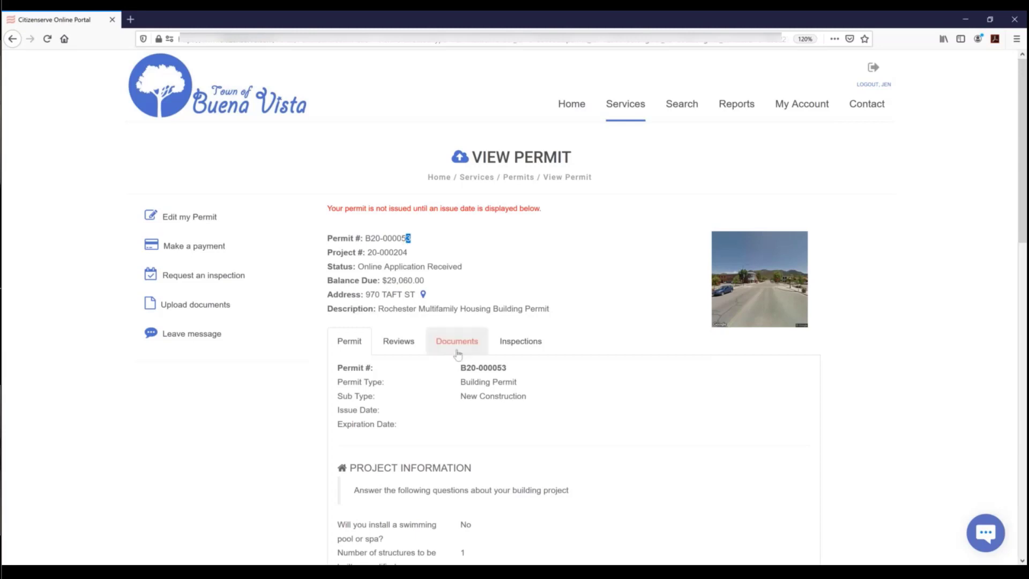
scroll(451, 394, "down", 3)
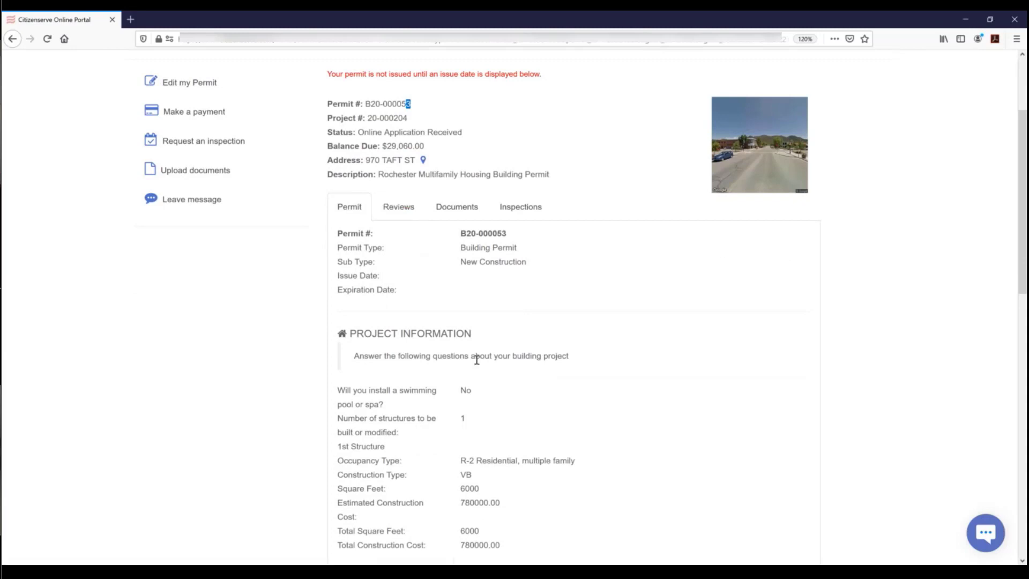
left_click(399, 208)
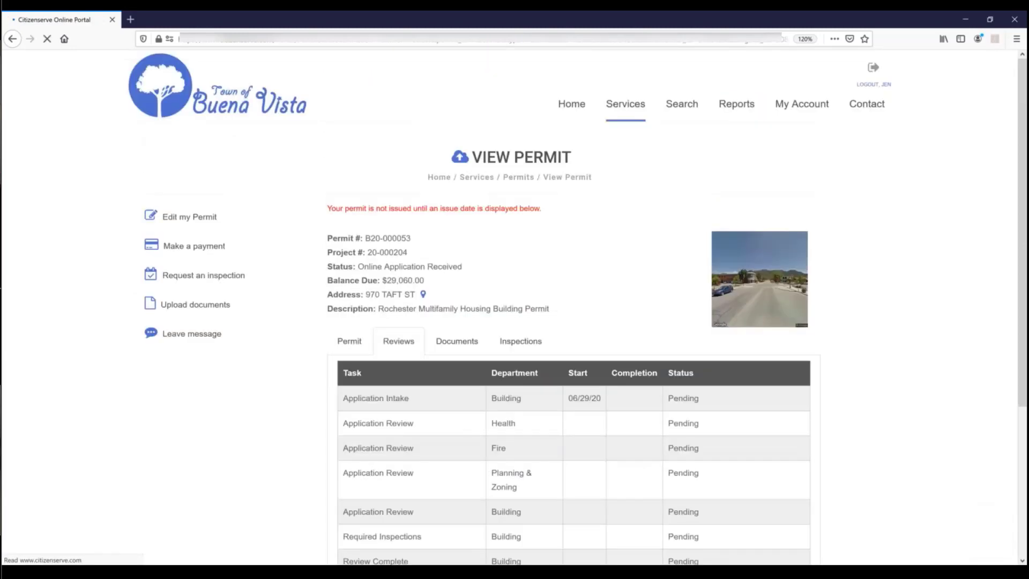
left_click(448, 346)
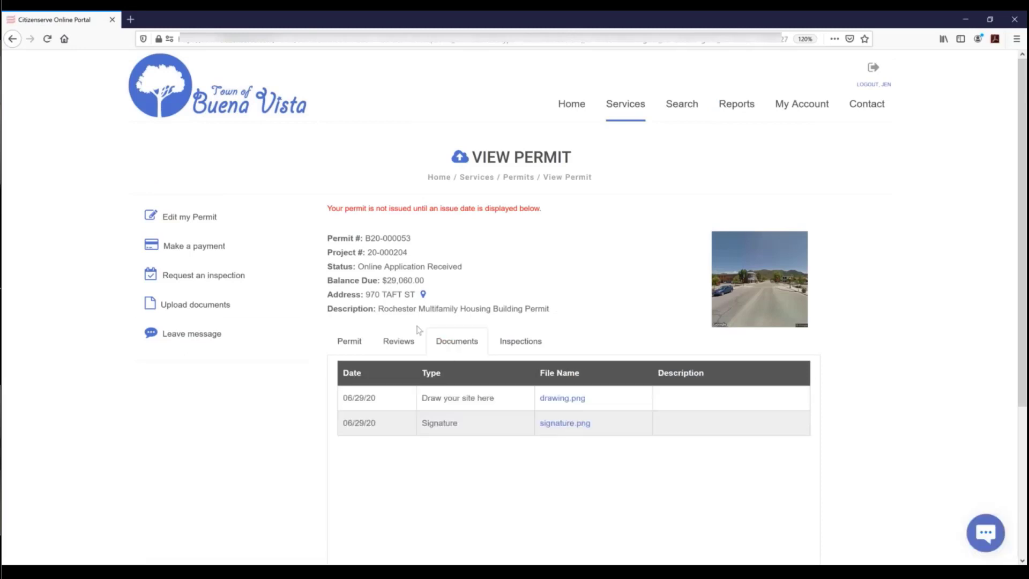
- Attach 4UnitApartment.pdf from the Planning & Zoning folder with the description 'Floor plan'
left_click(281, 301)
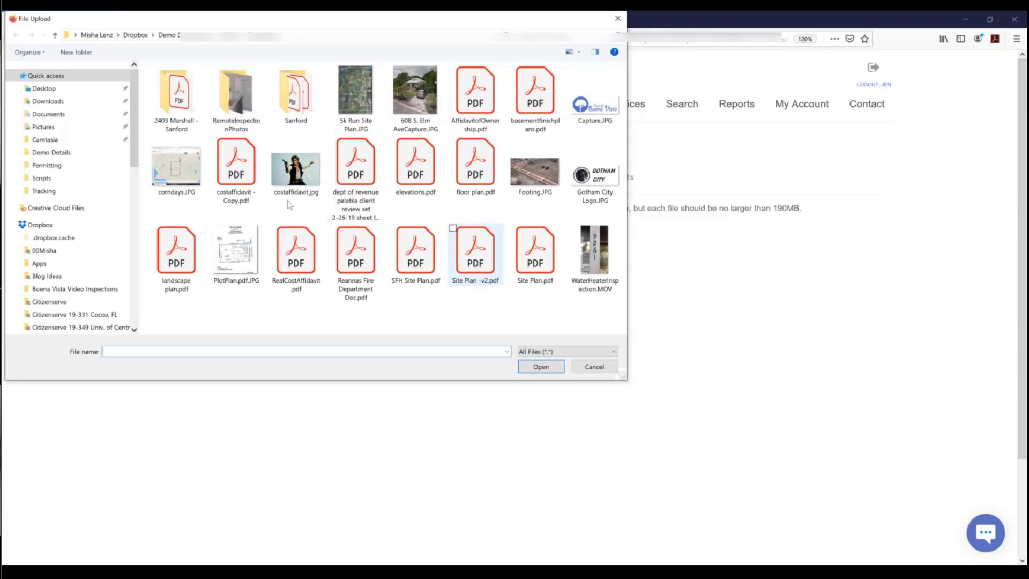
left_click(55, 35)
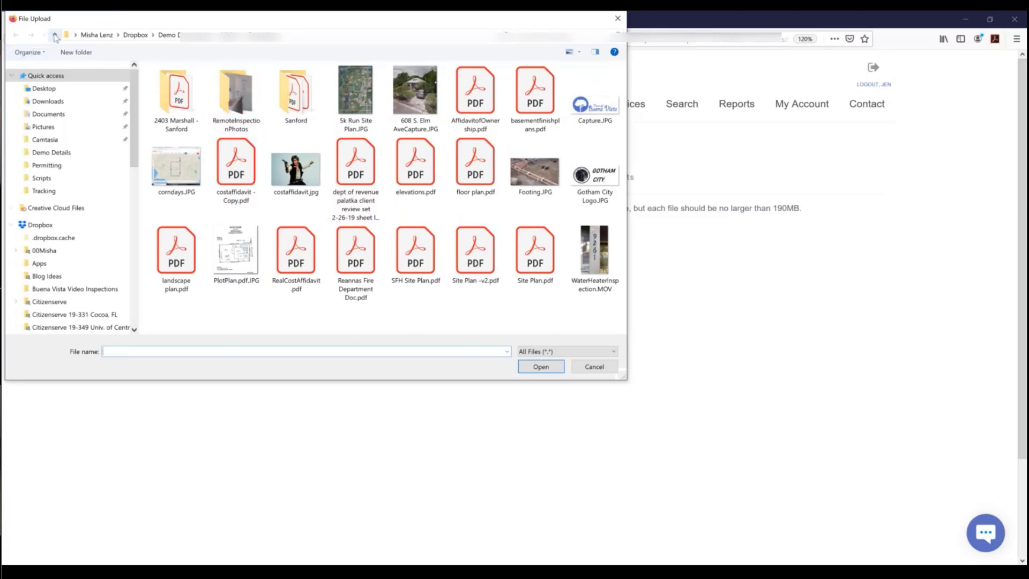
left_click(186, 129)
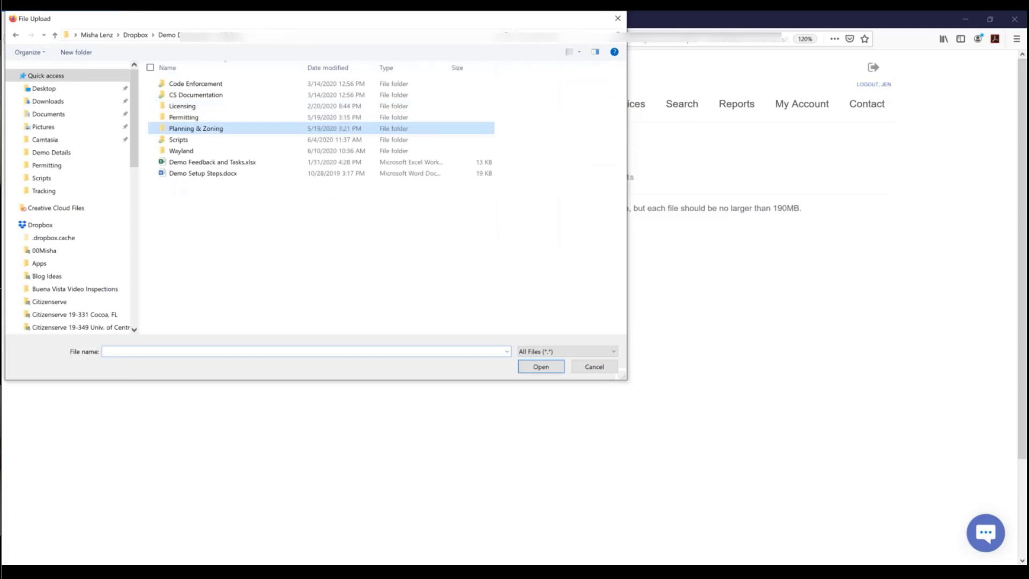
double_click(185, 129)
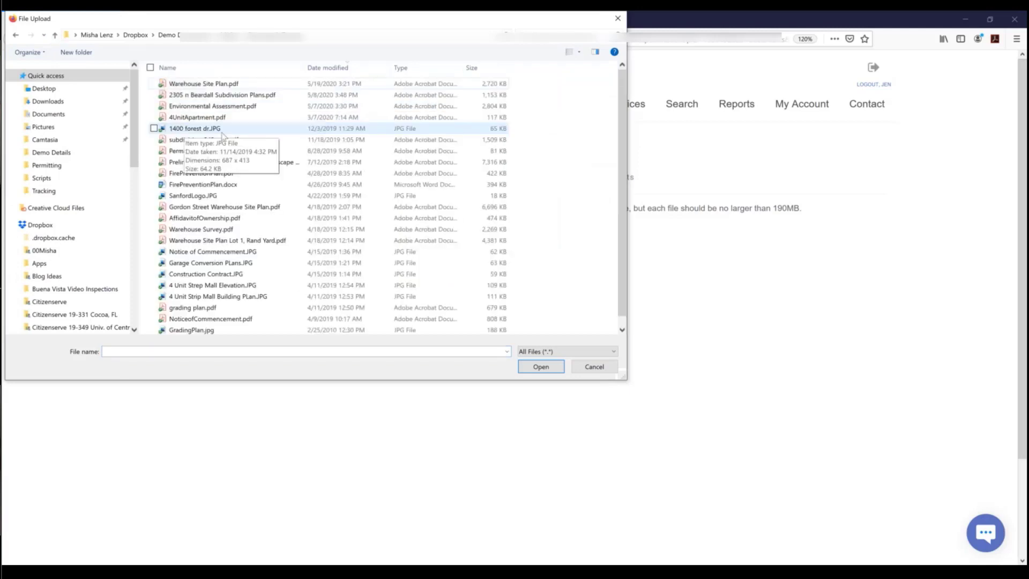
left_click(209, 119)
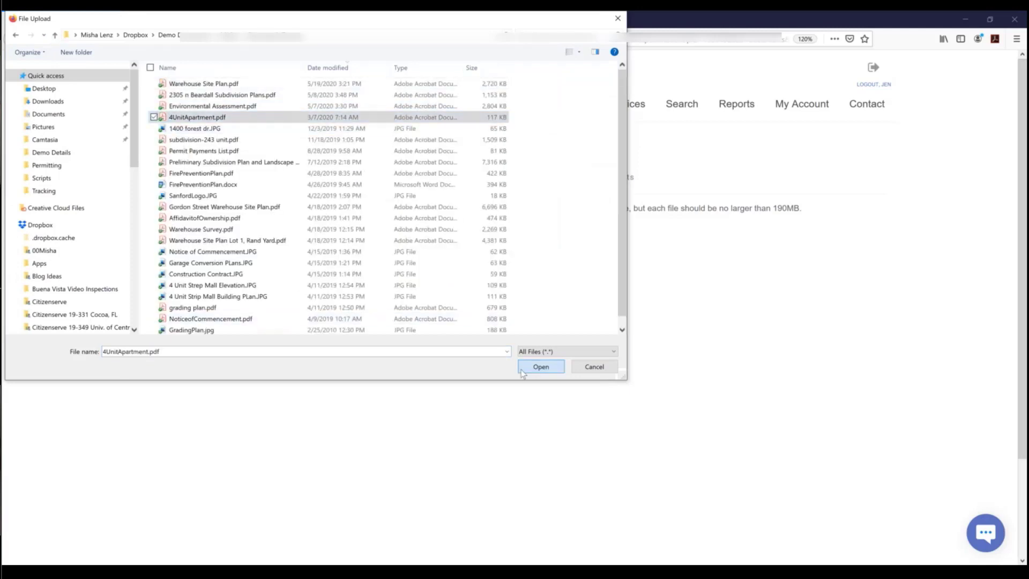
left_click(541, 367)
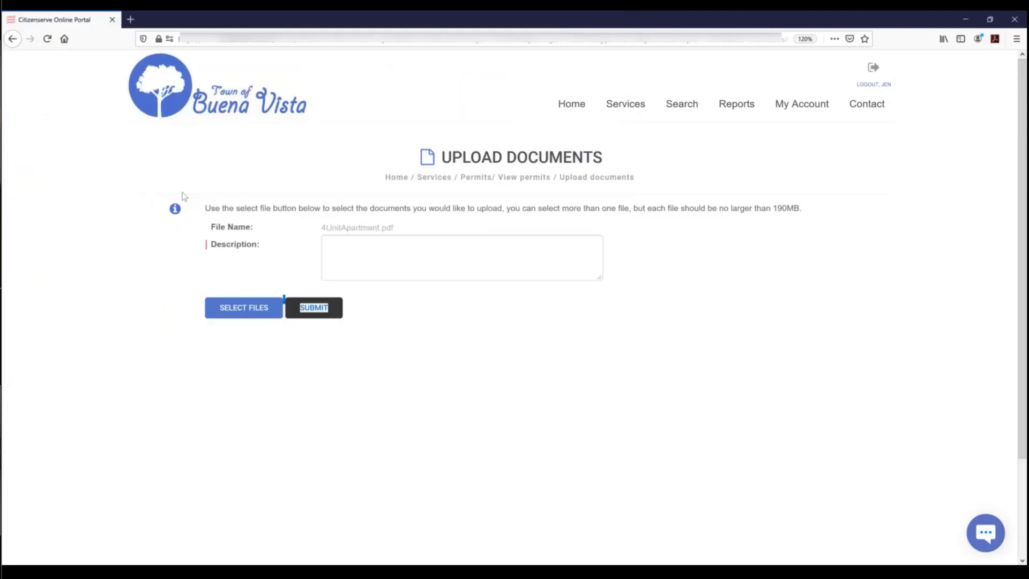
left_click(414, 250)
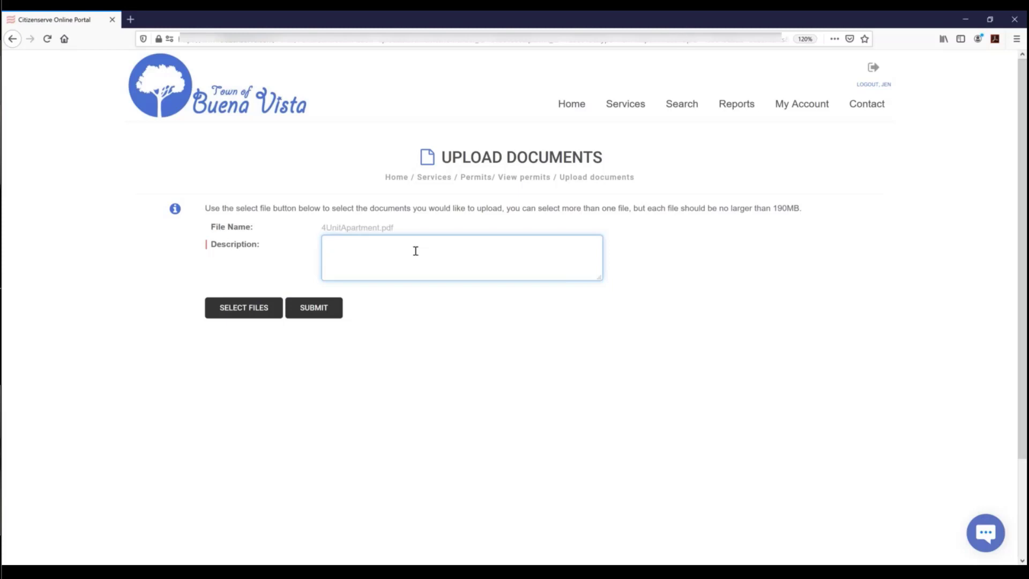
type("Floor plan")
- Add Environmental Assessment.pdf and grading plan.pdf, described 'Env. Assessment' and 'Grading', and upload all three
left_click(231, 313)
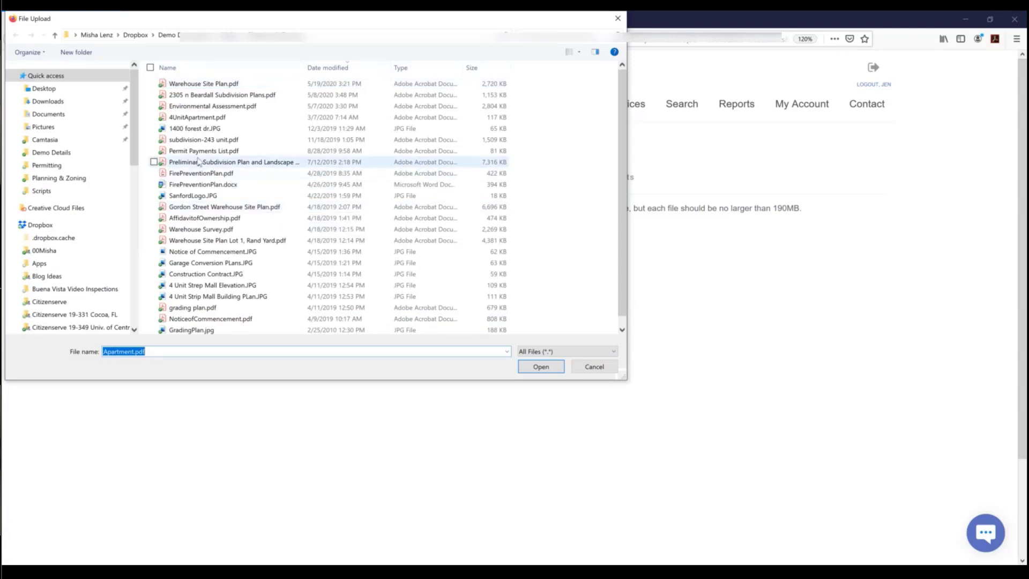
left_click(203, 107)
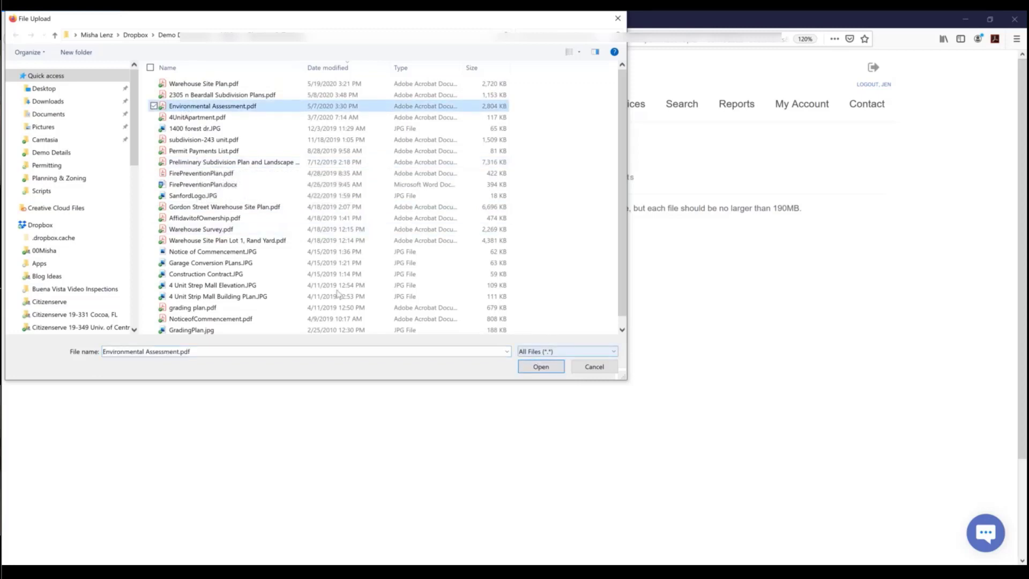
left_click(217, 310, "ctrl")
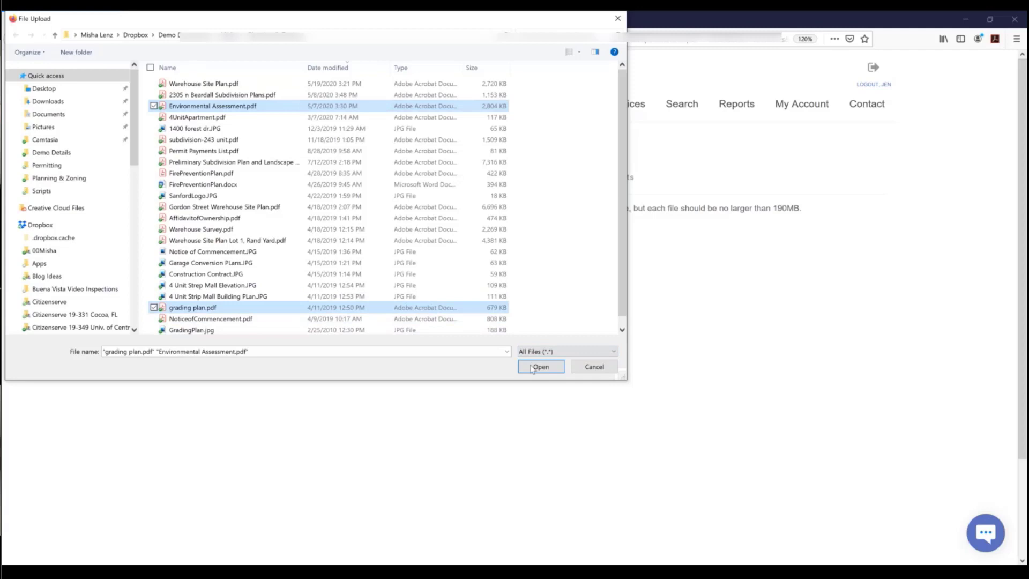
left_click(532, 369)
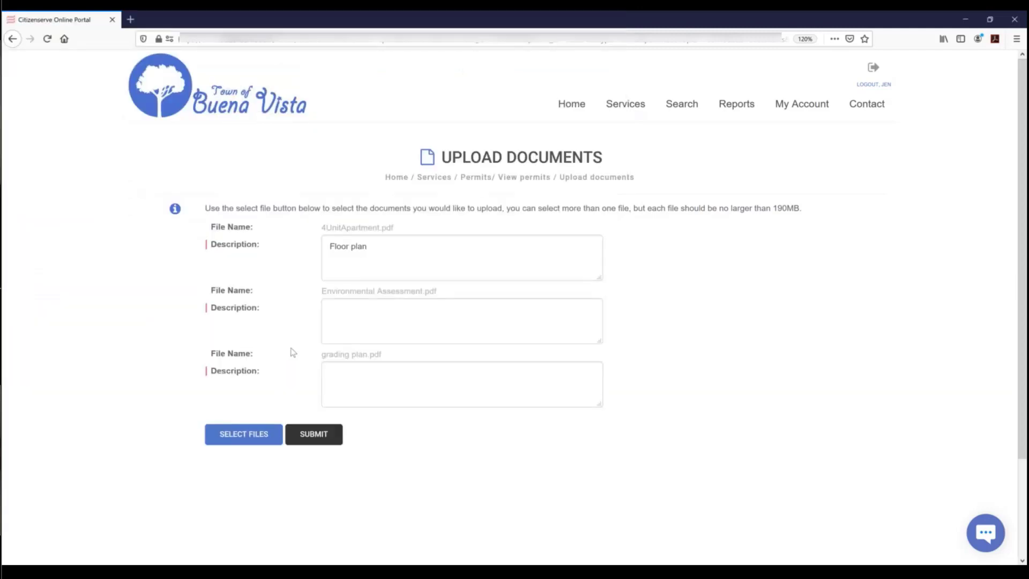
left_click(374, 315)
type("Env")
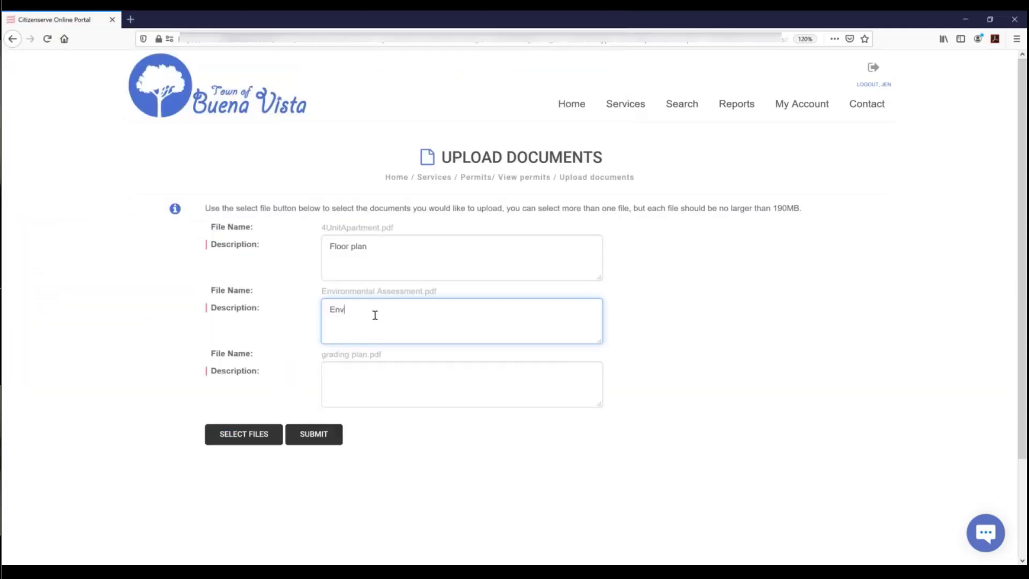
type(". Assess")
type("ent")
key("BackSpace")
key("BackSpace")
key("BackSpace")
type("men")
type("t")
type("Grading")
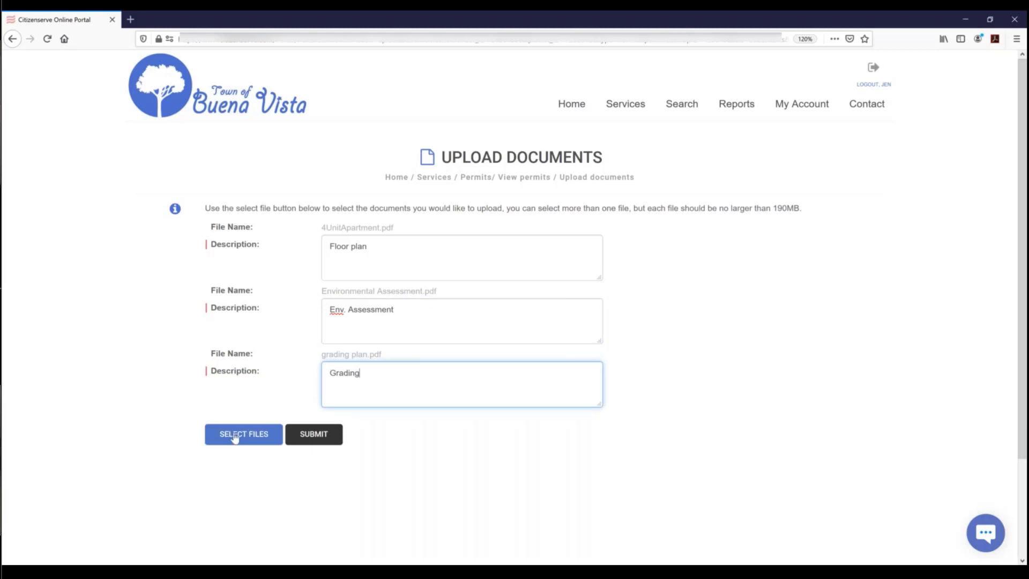
left_click(298, 438)
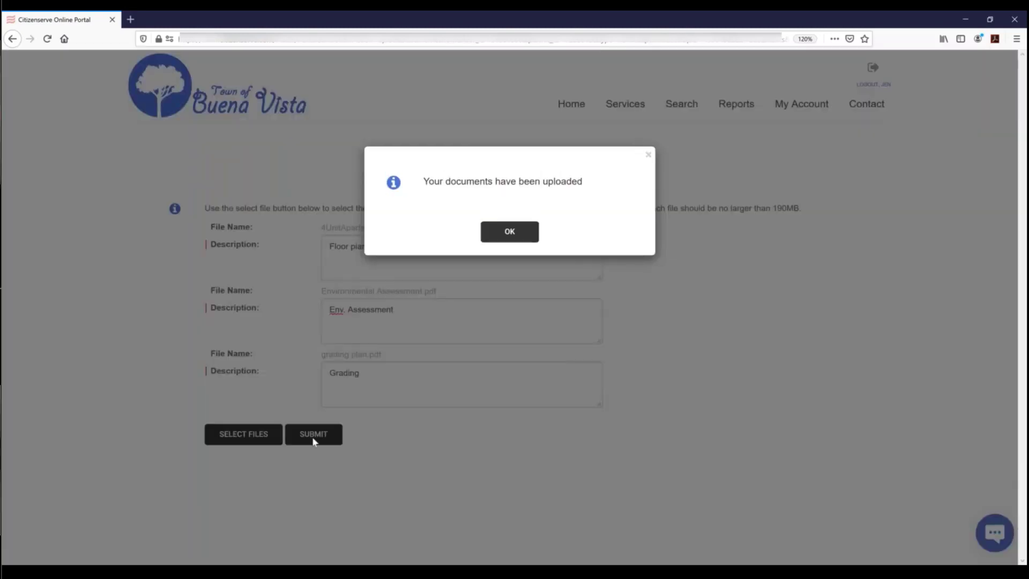
left_click(519, 234)
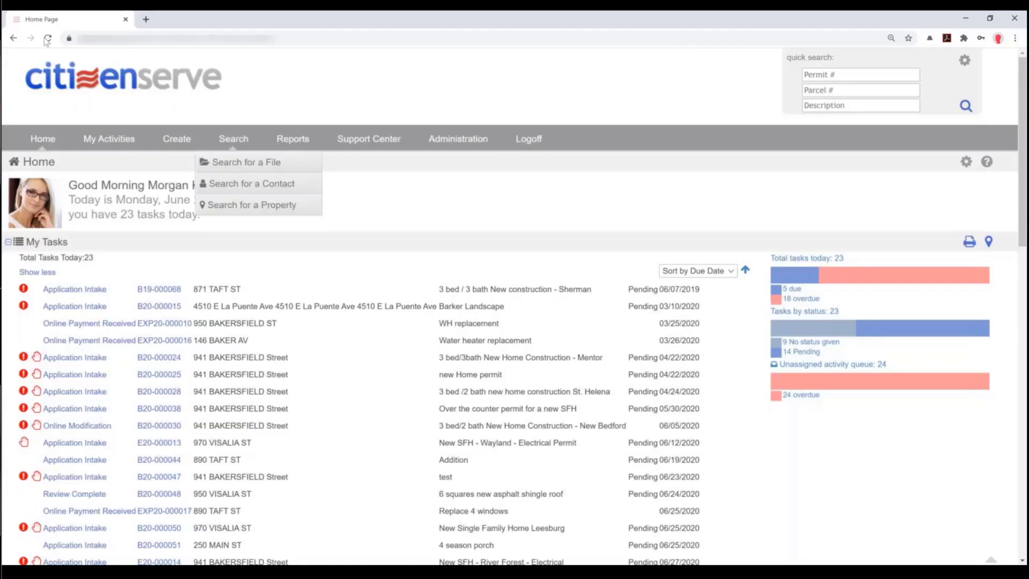
- Reload the staff Home page and list due tasks to find B20-000053's Online Document Upload
left_click(48, 39)
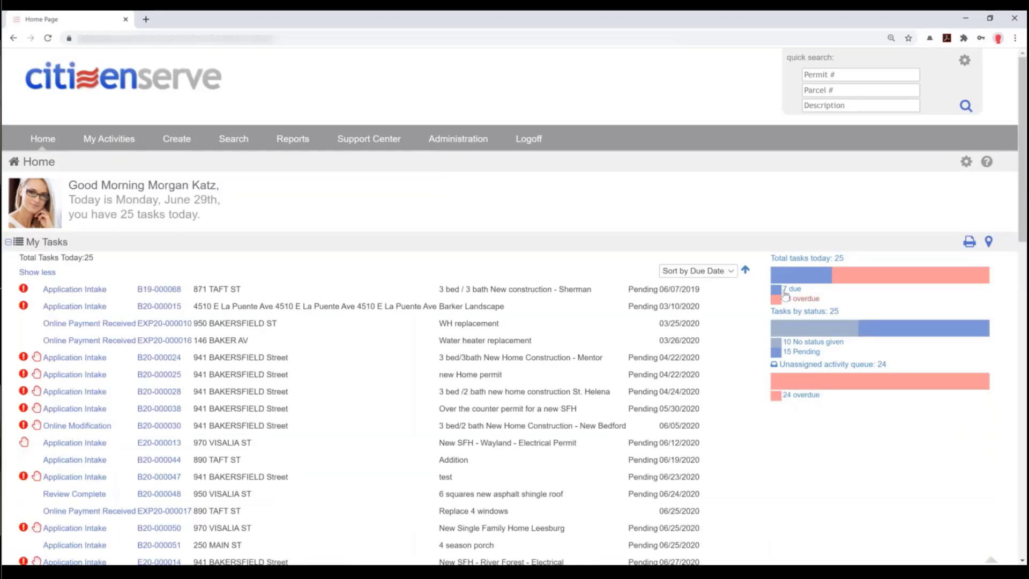
left_click(808, 300)
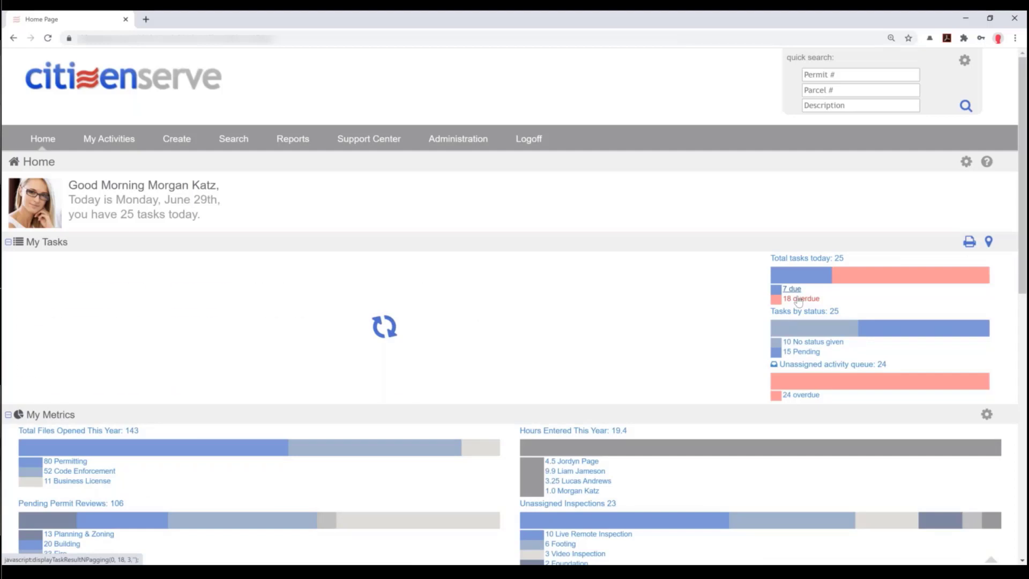
left_click_drag(548, 395, 350, 383)
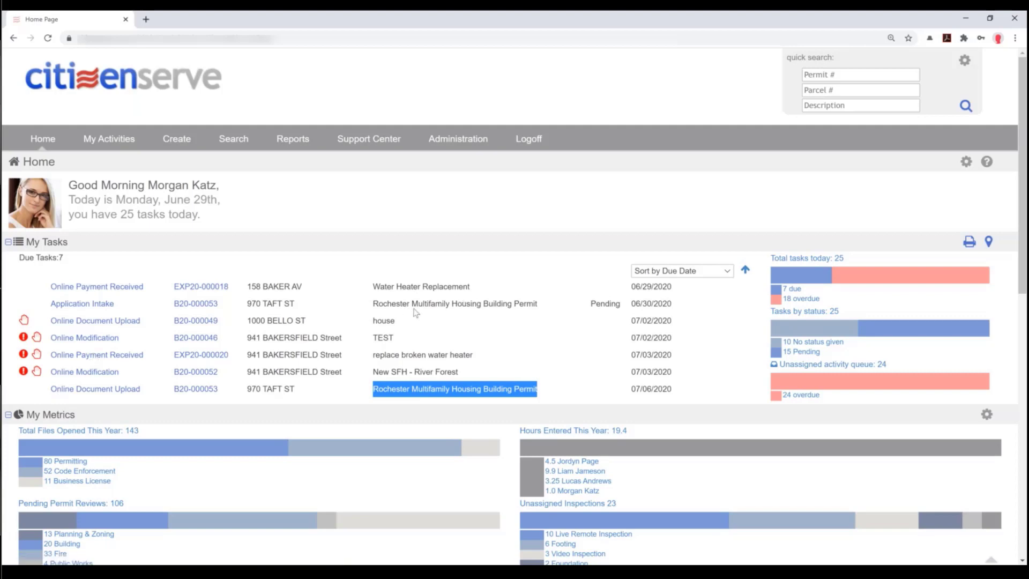
left_click(381, 309)
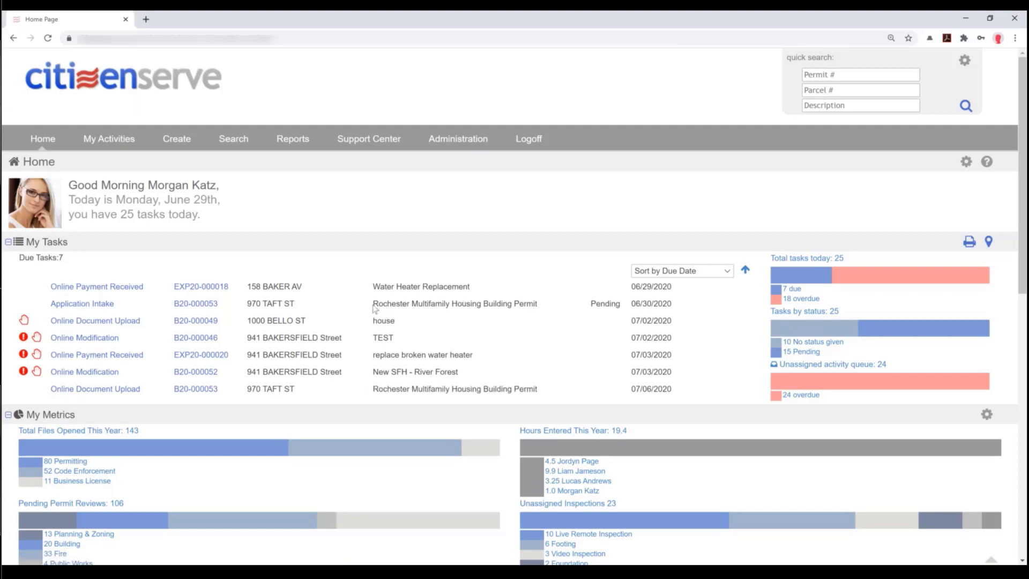
left_click_drag(373, 304, 533, 304)
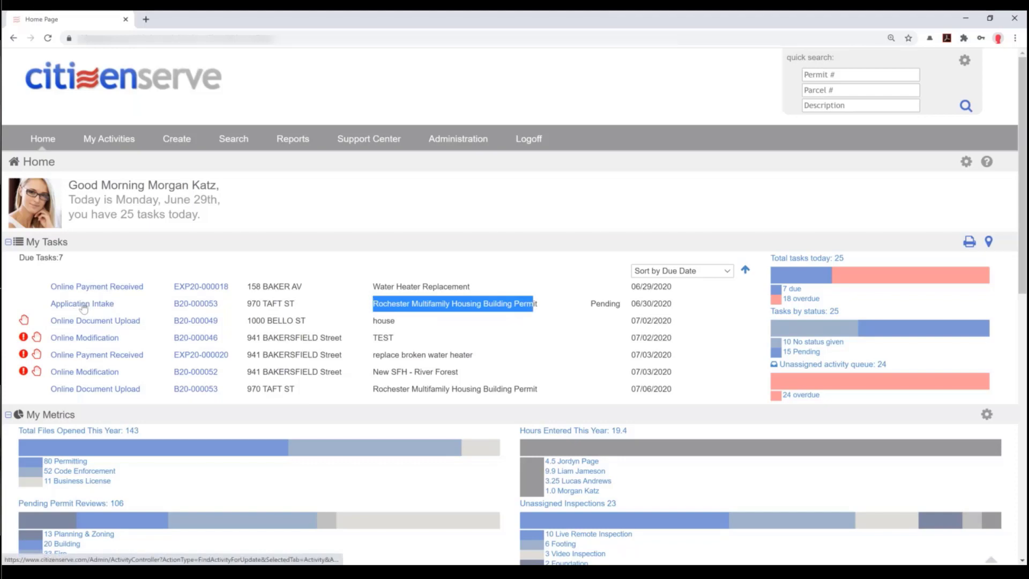
left_click(73, 391)
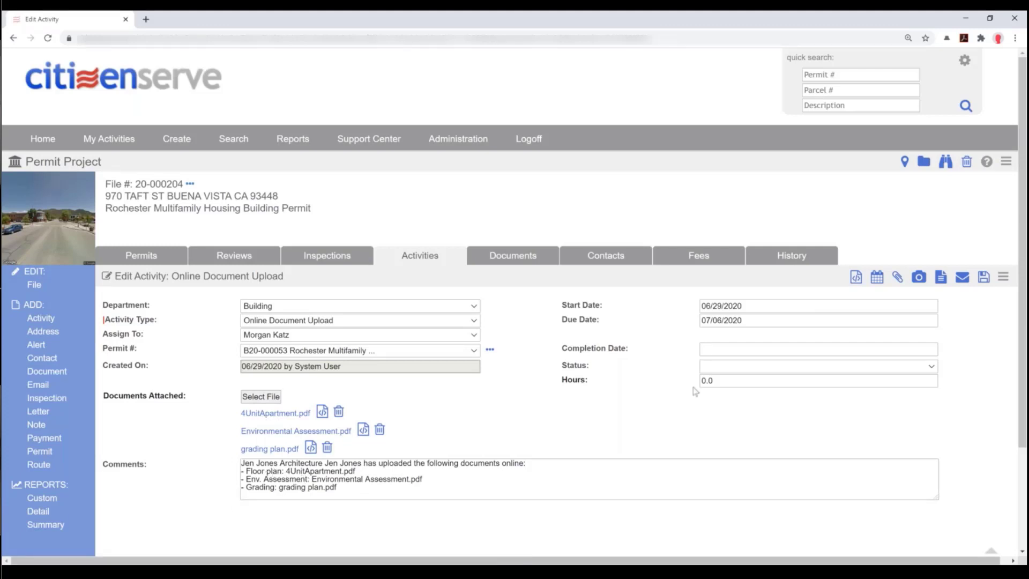
left_click(723, 347)
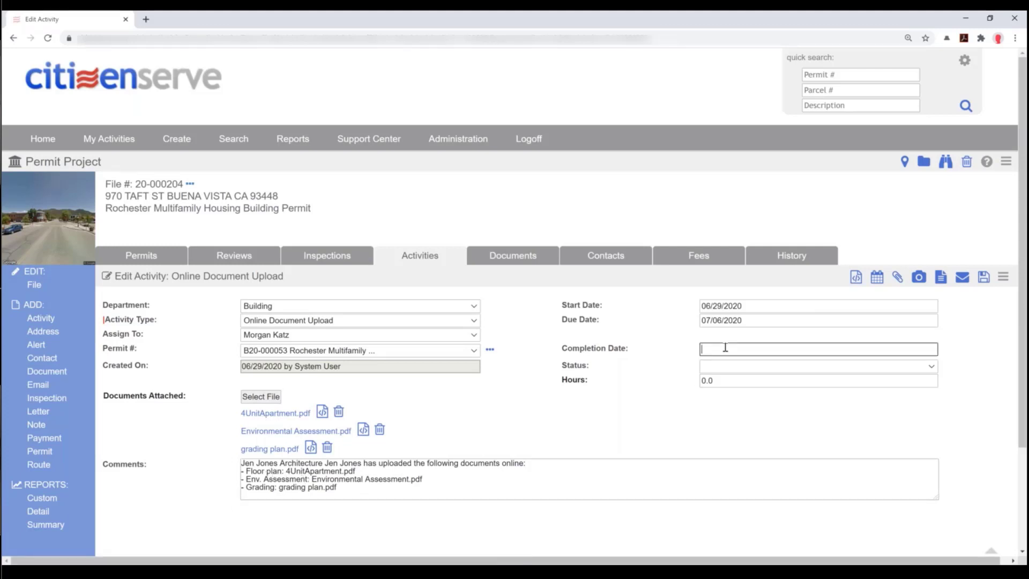
left_click(569, 390)
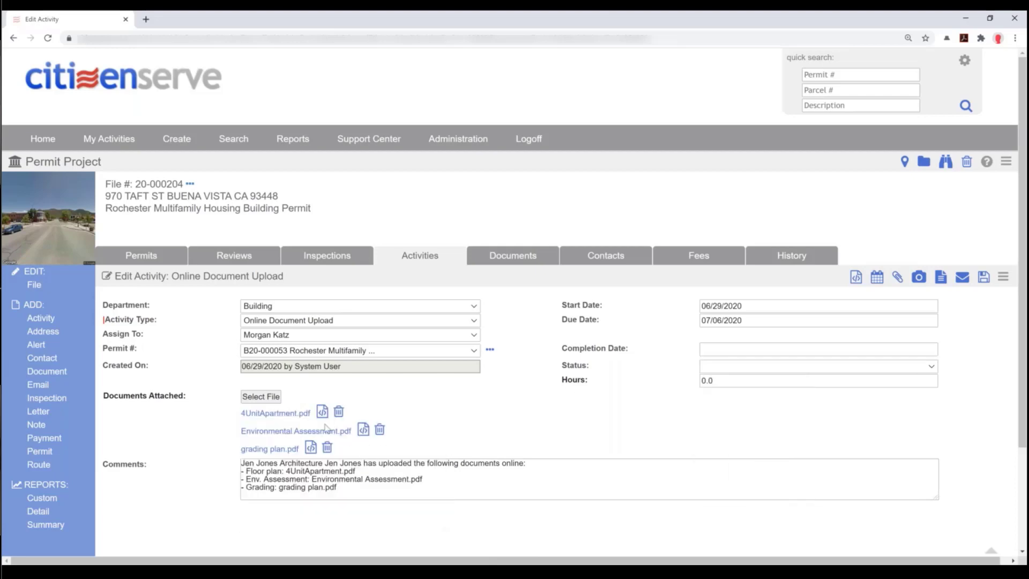
left_click(288, 419)
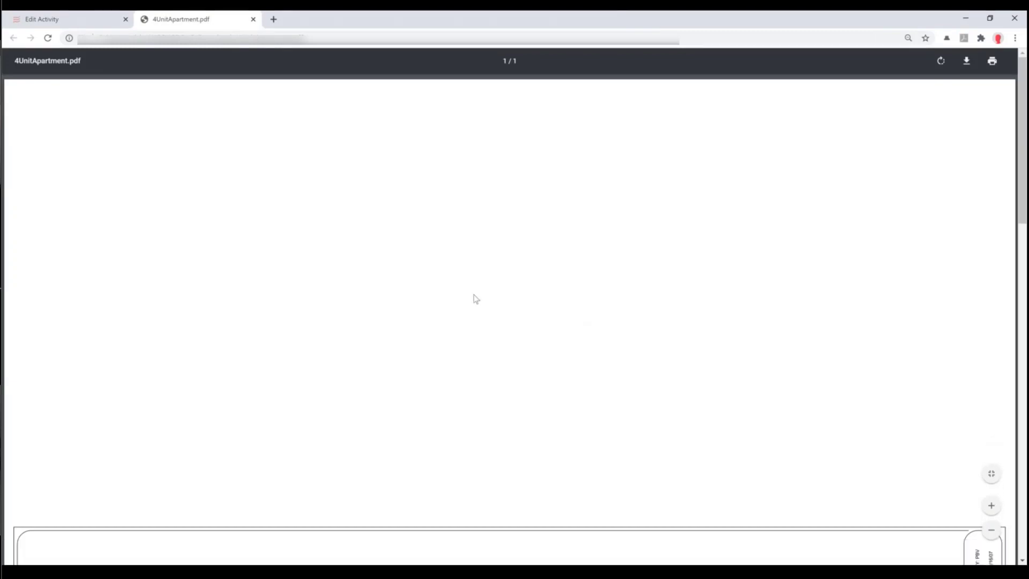
scroll(476, 299, "down", 1)
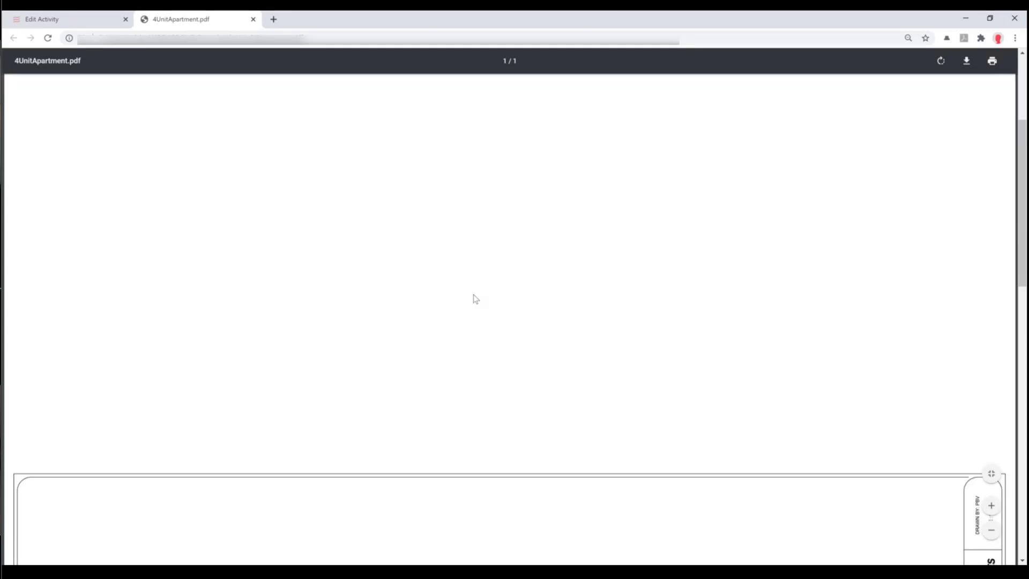
scroll(476, 299, "down", 10)
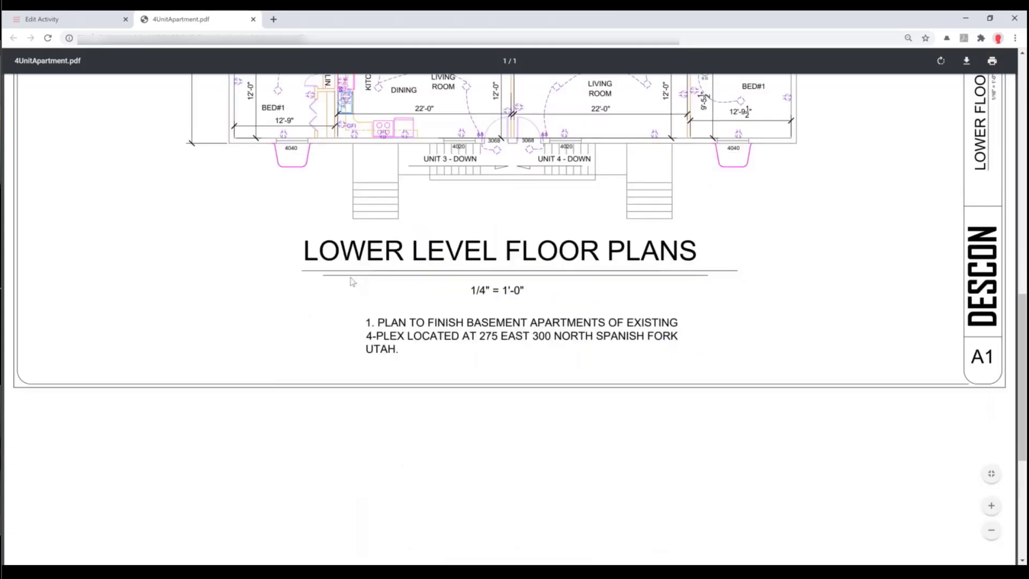
scroll(352, 281, "up", 2)
scroll(353, 281, "up", 1)
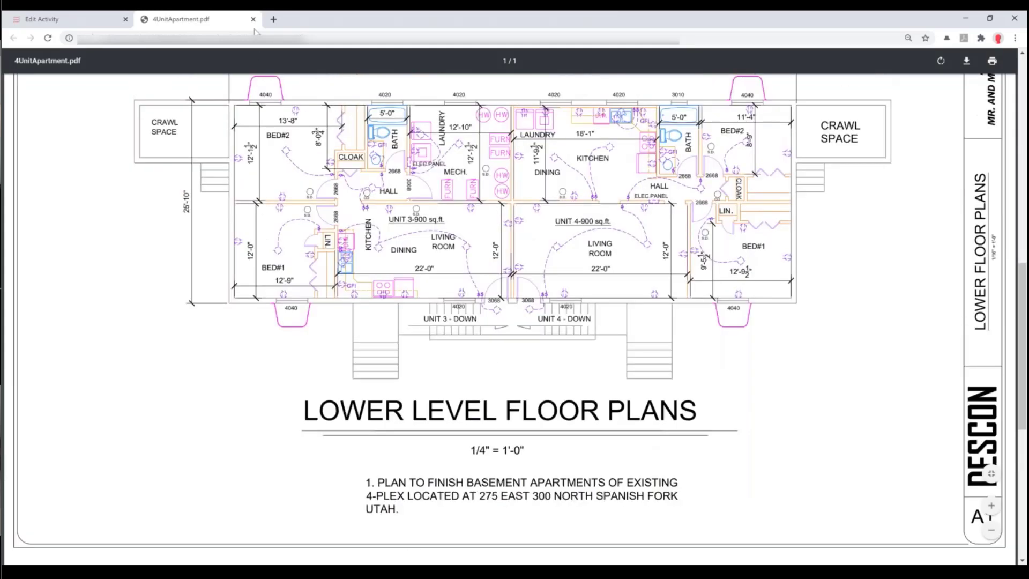
left_click(253, 18)
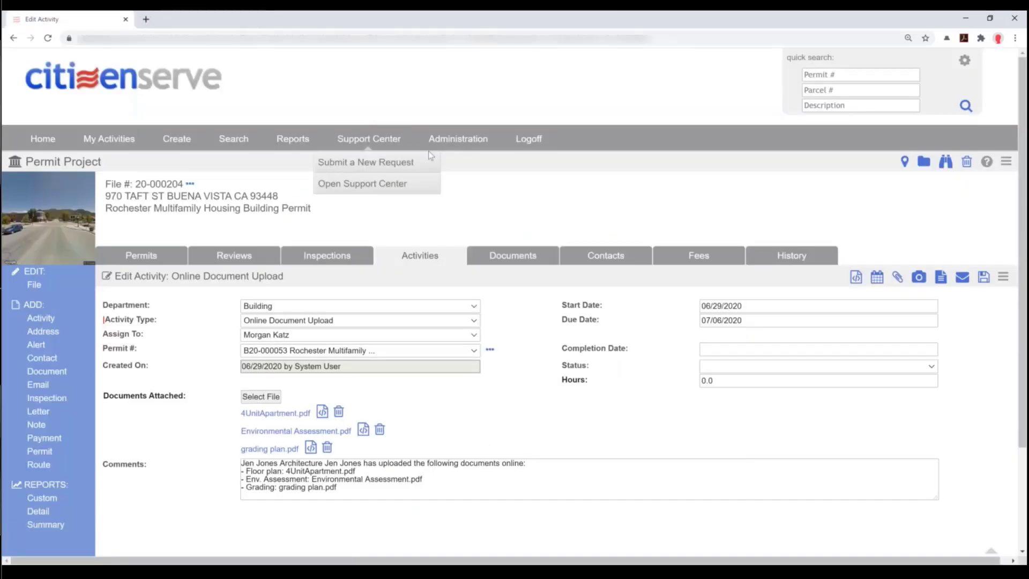
- Append a comment line stating all documents were verified to the Online Document Upload activity
left_click(418, 492)
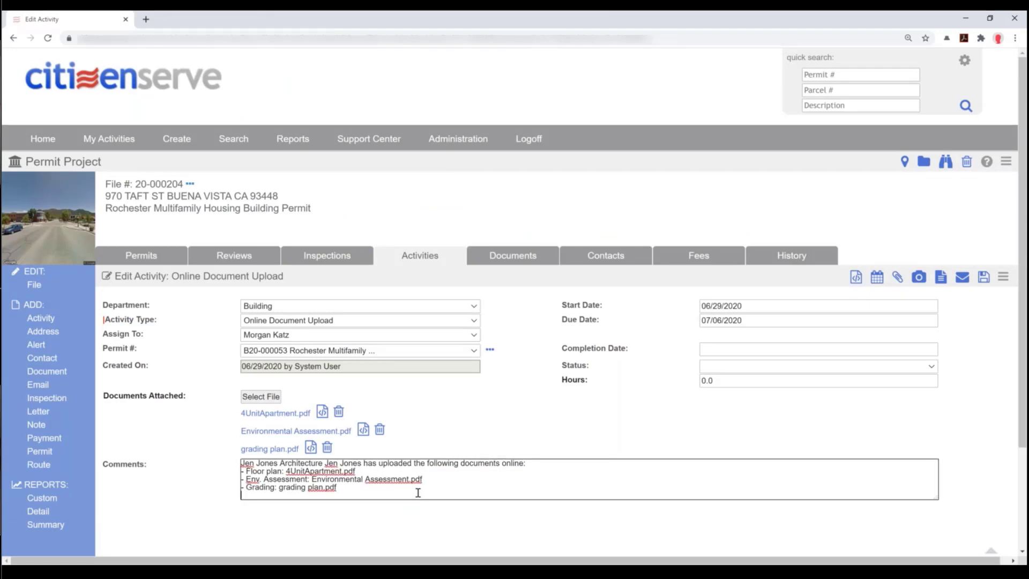
key("Return")
type("- V")
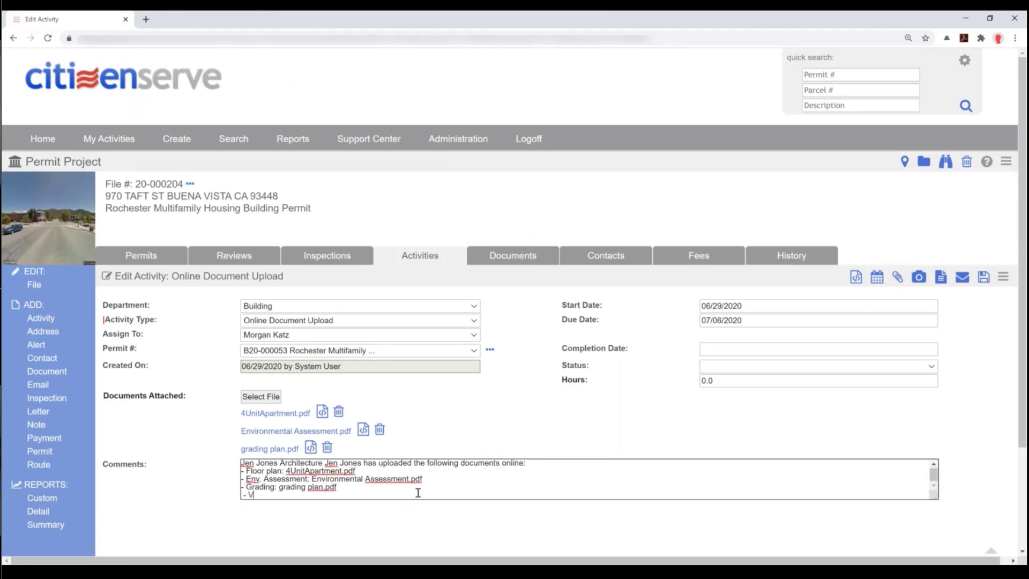
type("erfied all document")
left_click(332, 494)
type("s")
- Set completion date 06/29/2020 and status Complete, then save the activity
left_click(706, 351)
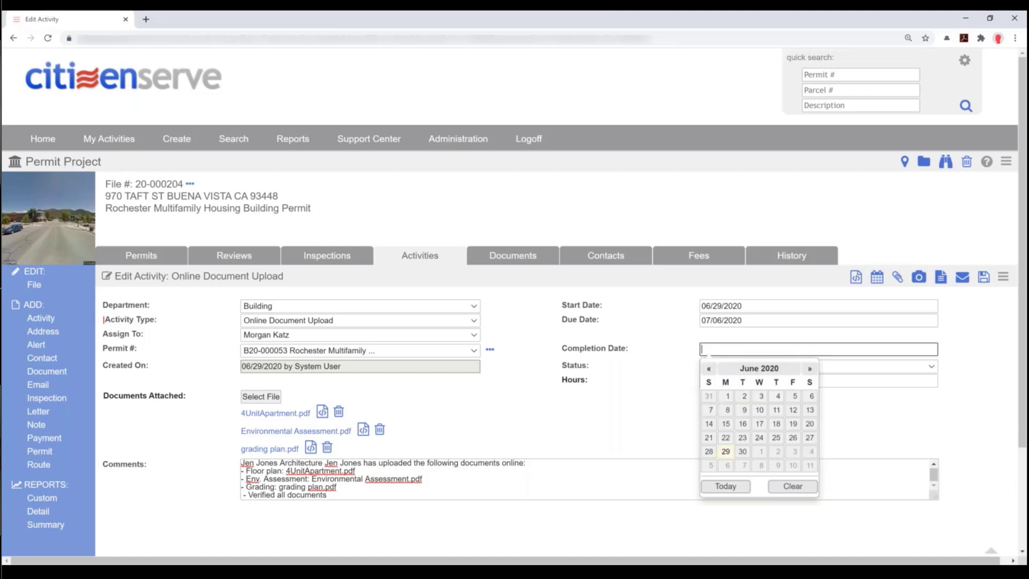
left_click(727, 438)
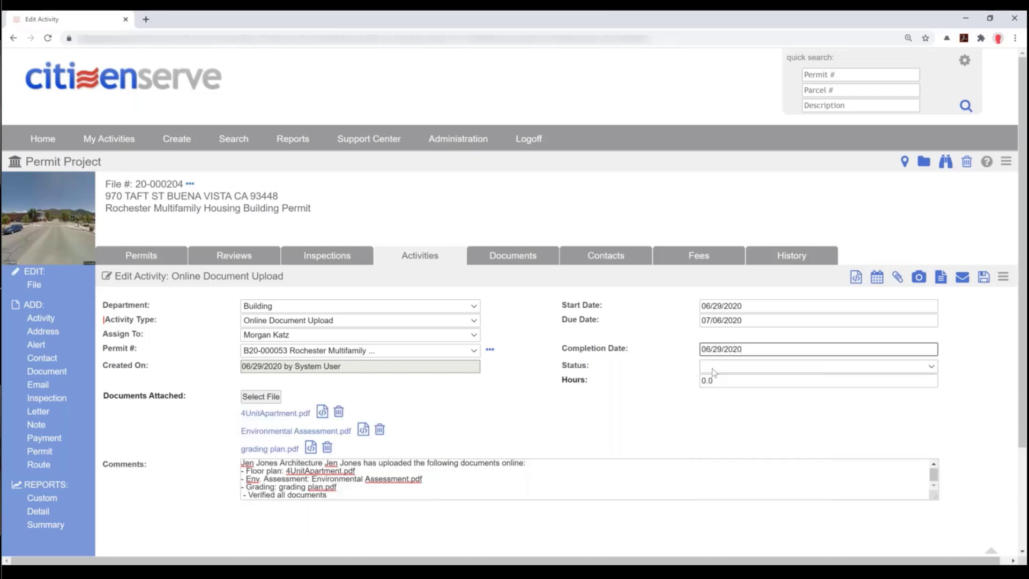
left_click(705, 369)
left_click(713, 395)
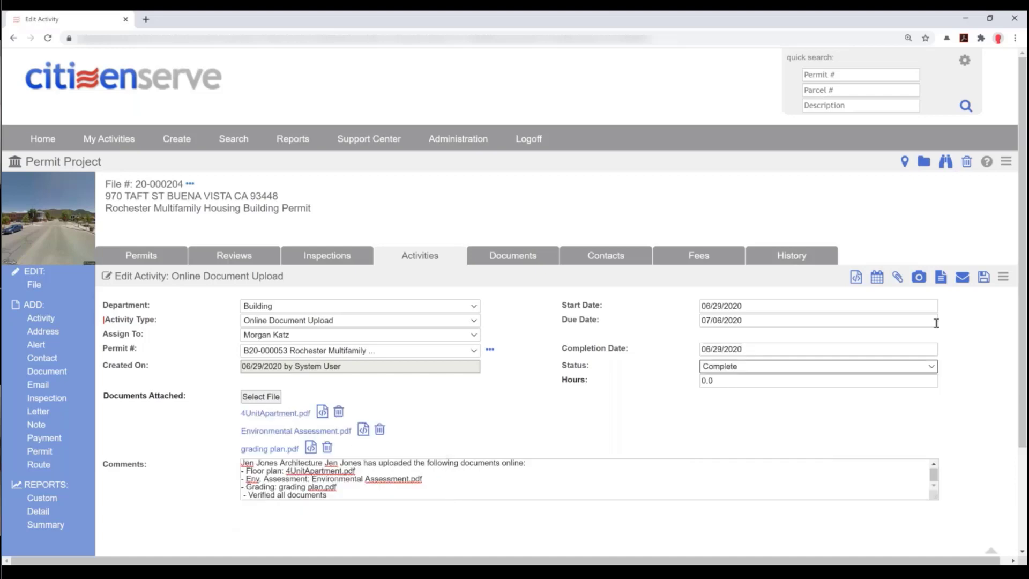
left_click(984, 279)
left_click(984, 280)
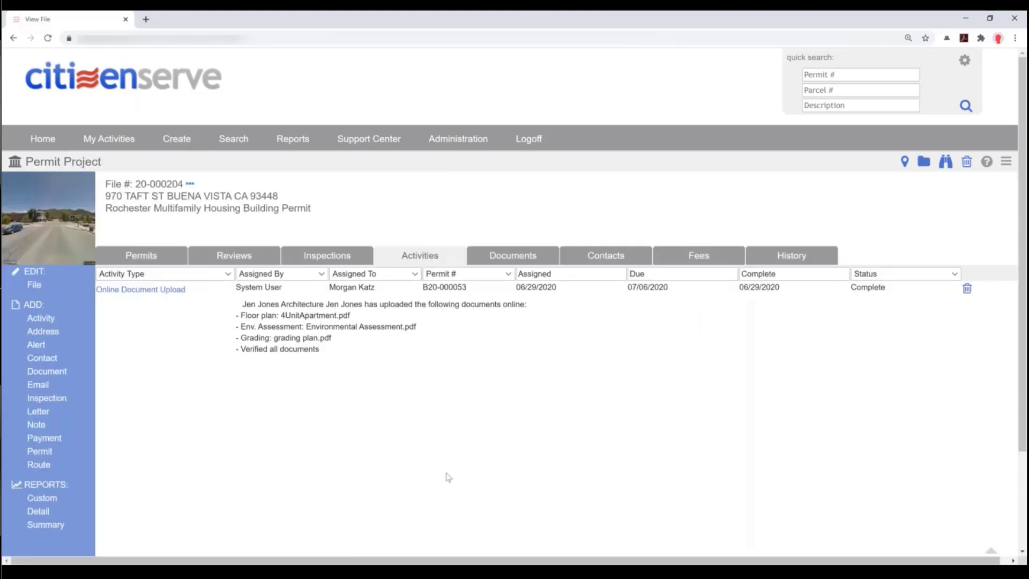
- Open the Application Intake task for B20-000053 from the home page
left_click(240, 261)
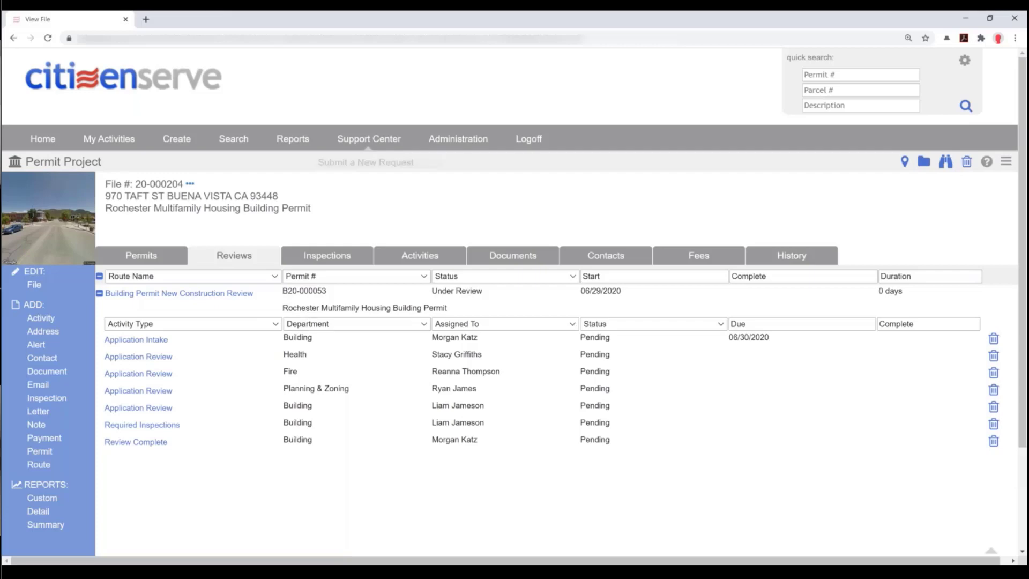
left_click(43, 143)
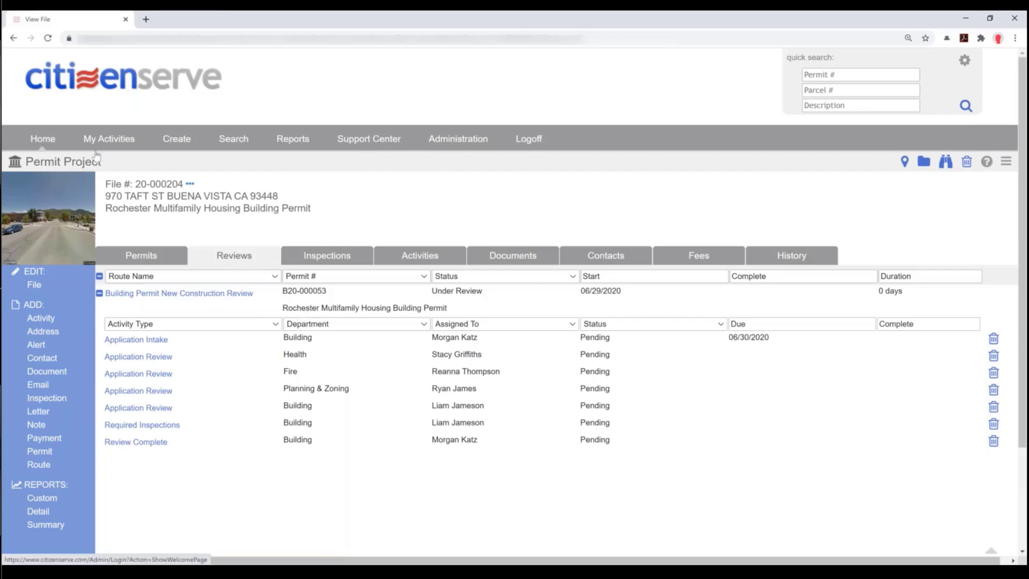
mouse_move(98, 155)
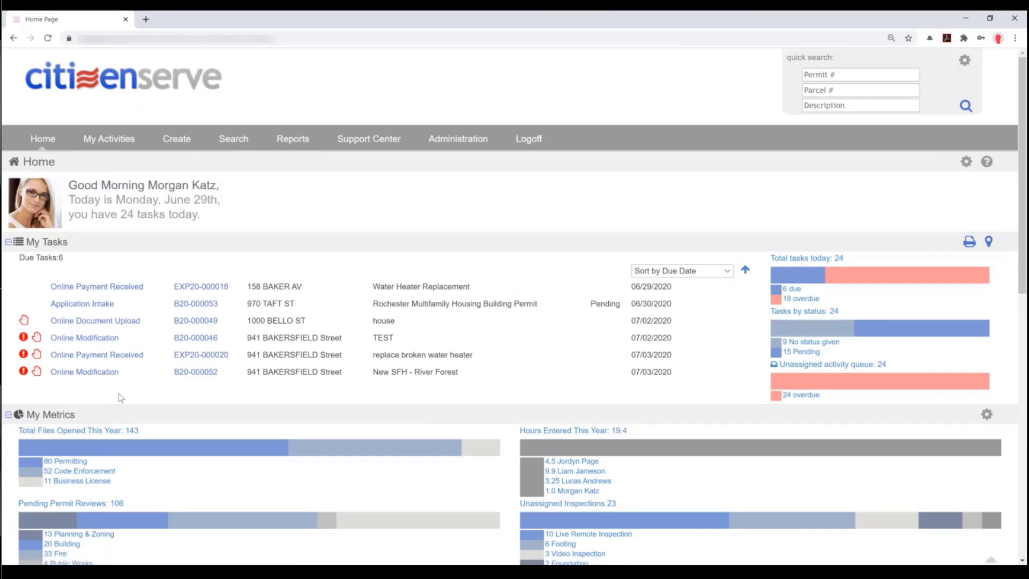
left_click(88, 304)
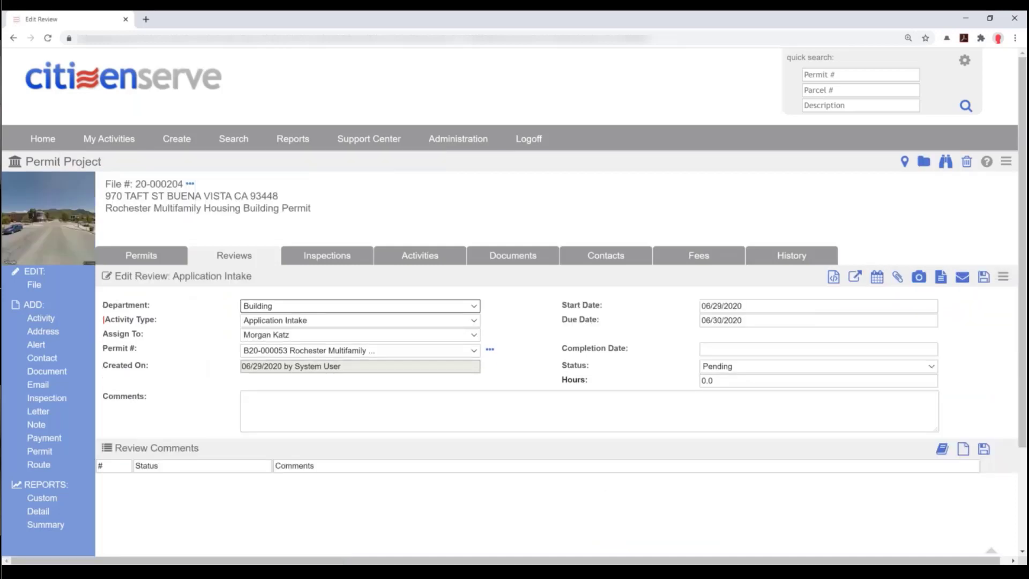
- Open the Application Intake review and view permit B20-000053's details in a new tab
left_click(249, 259)
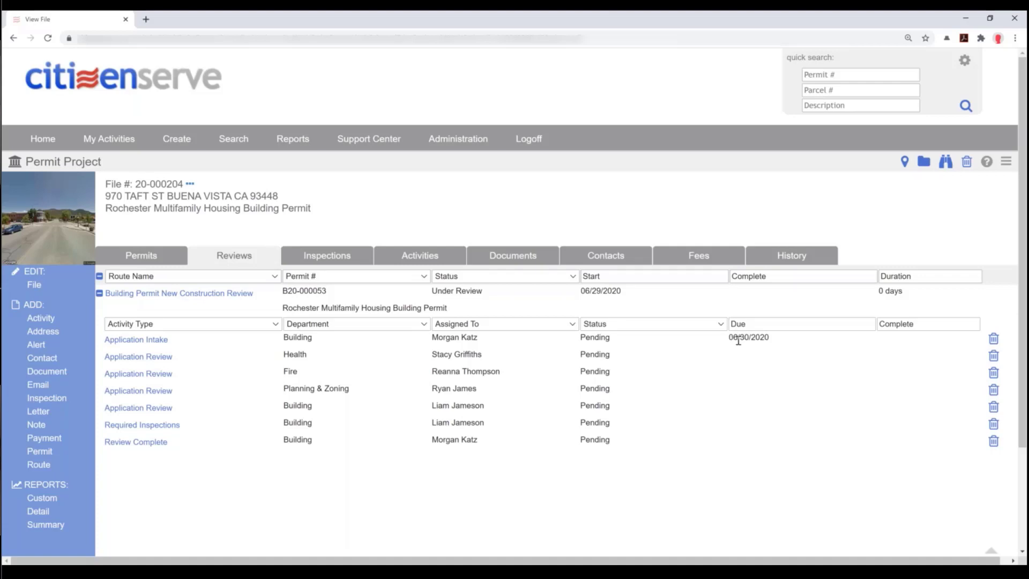
left_click(148, 344)
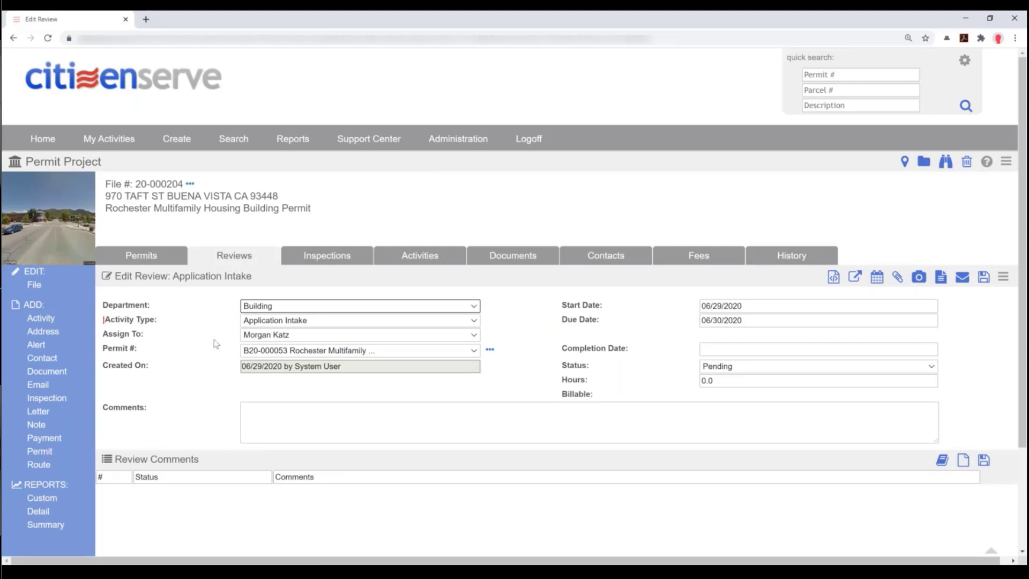
left_click(312, 322)
left_click(311, 321)
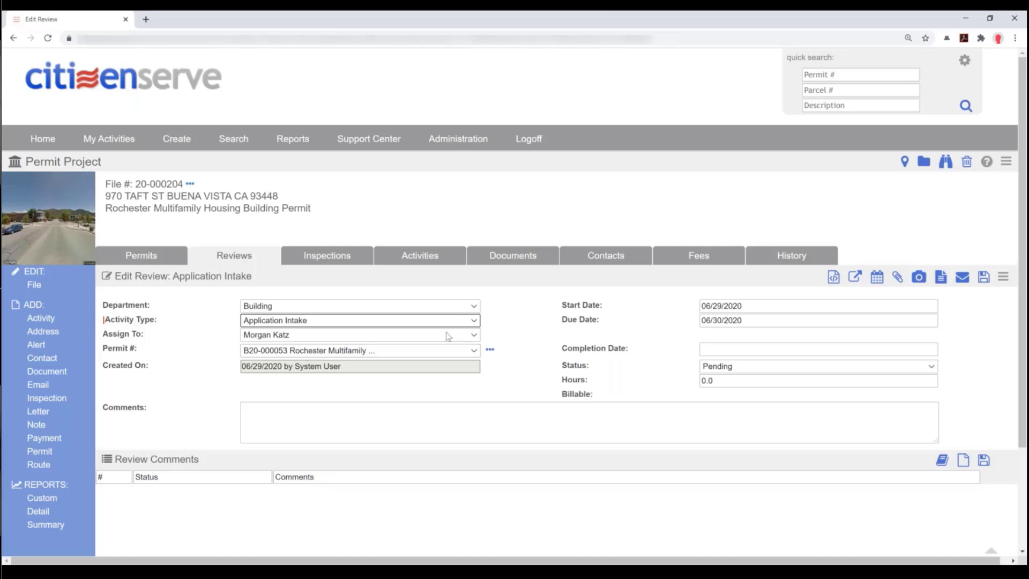
left_click(490, 353)
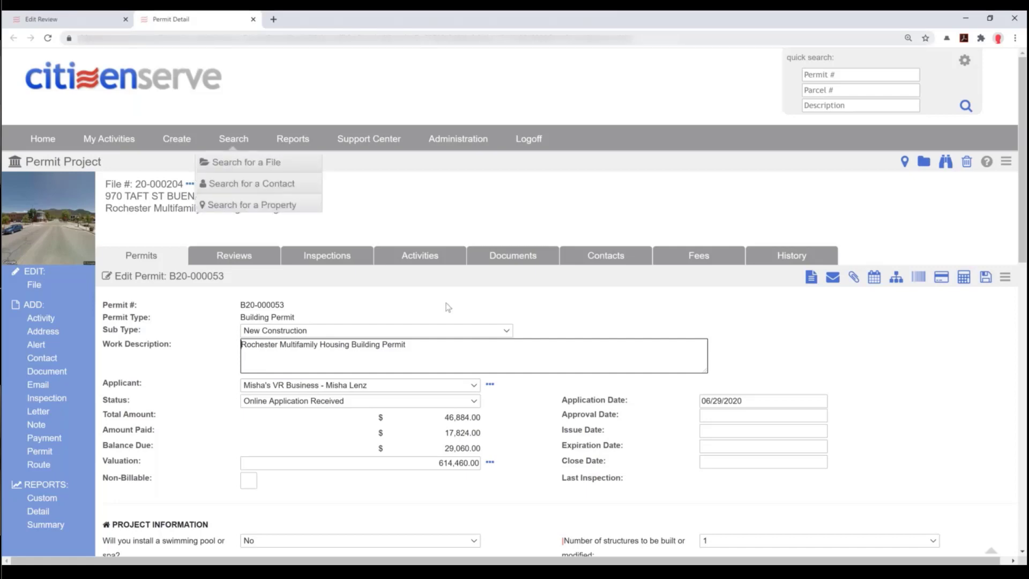
scroll(421, 311, "down", 1)
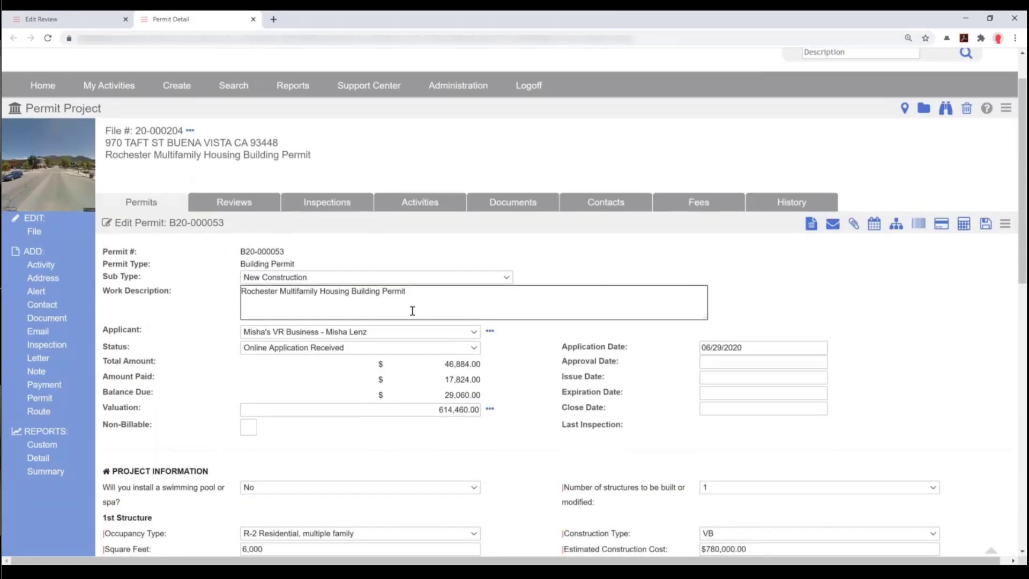
scroll(413, 311, "down", 1)
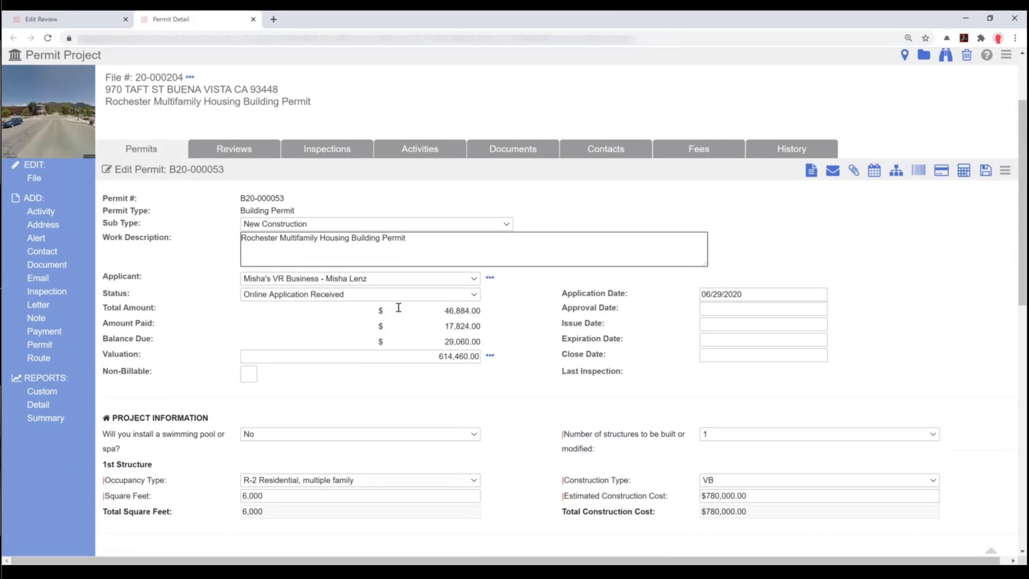
scroll(341, 356, "down", 1)
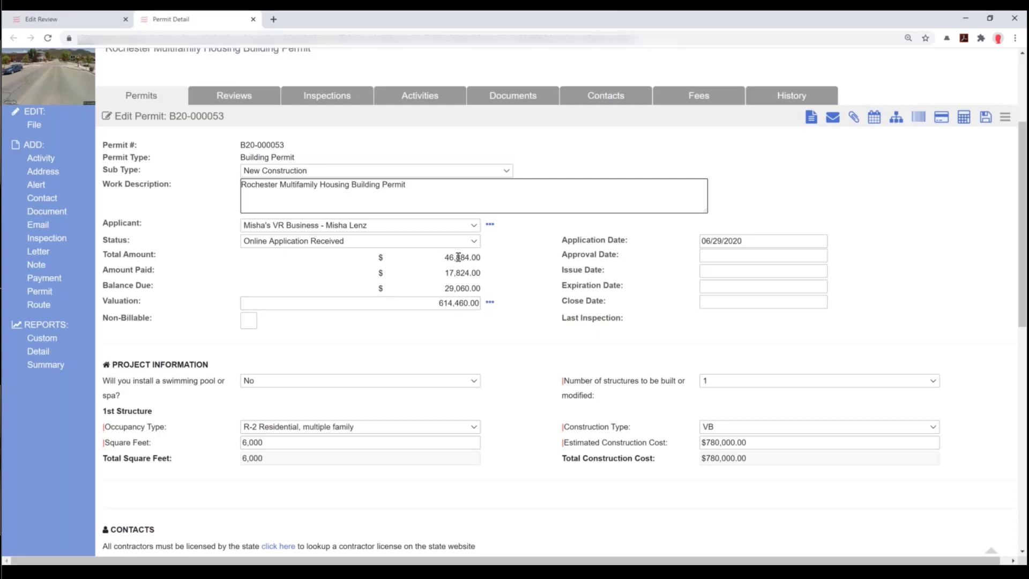
left_click(490, 303)
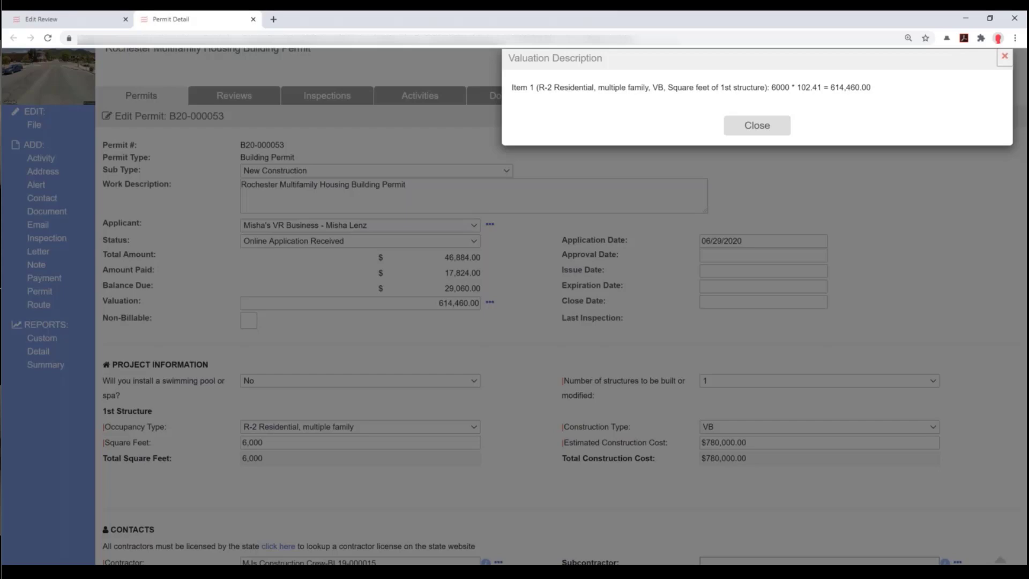
left_click(1004, 56)
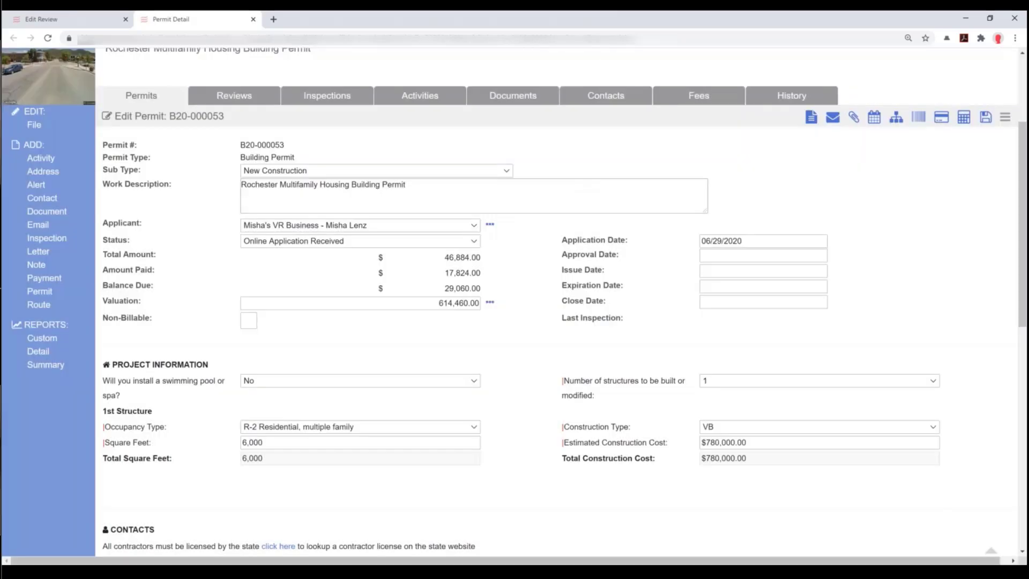
scroll(486, 275, "down", 1)
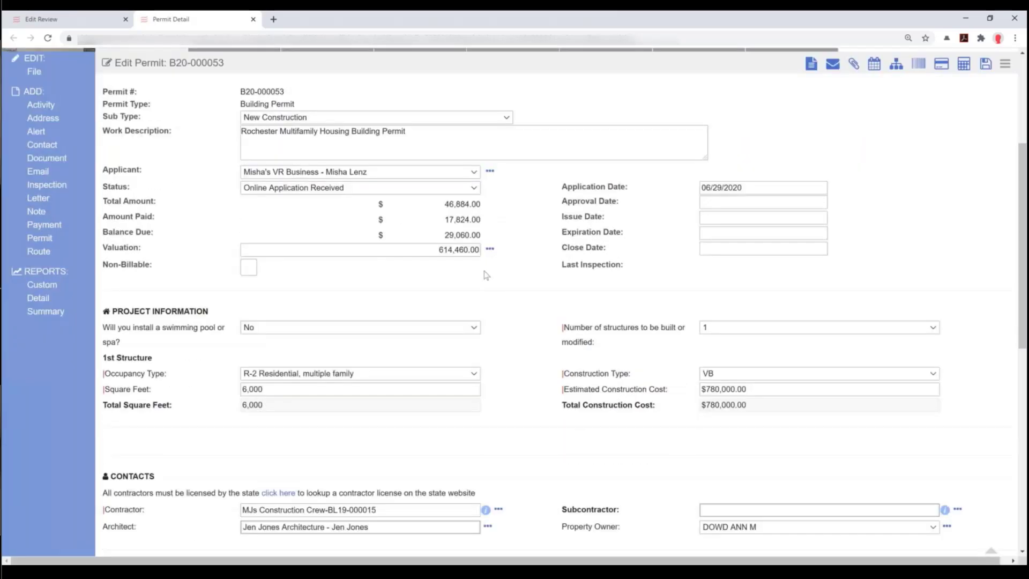
scroll(486, 275, "down", 2)
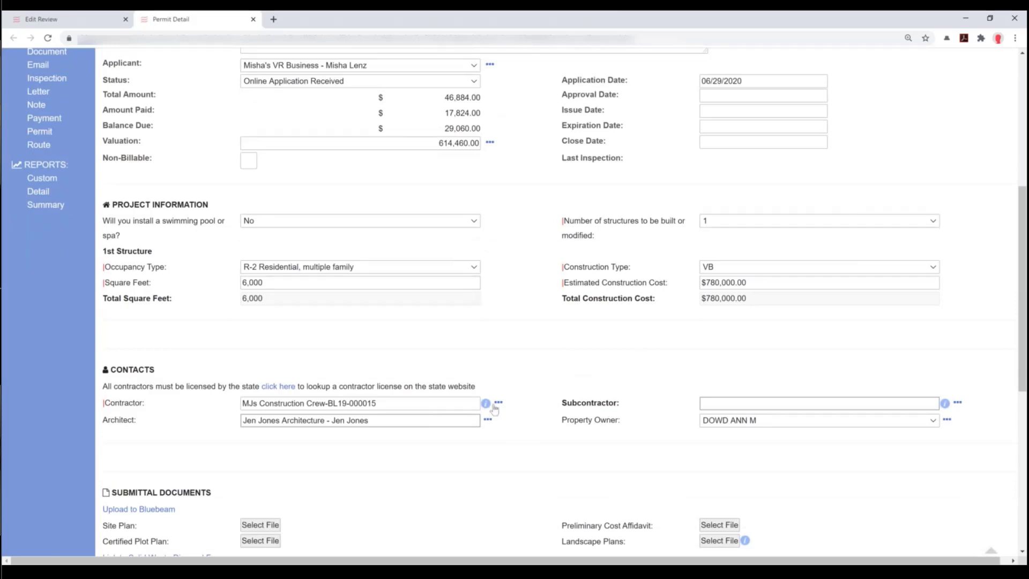
scroll(501, 423, "down", 4)
scroll(490, 413, "down", 3)
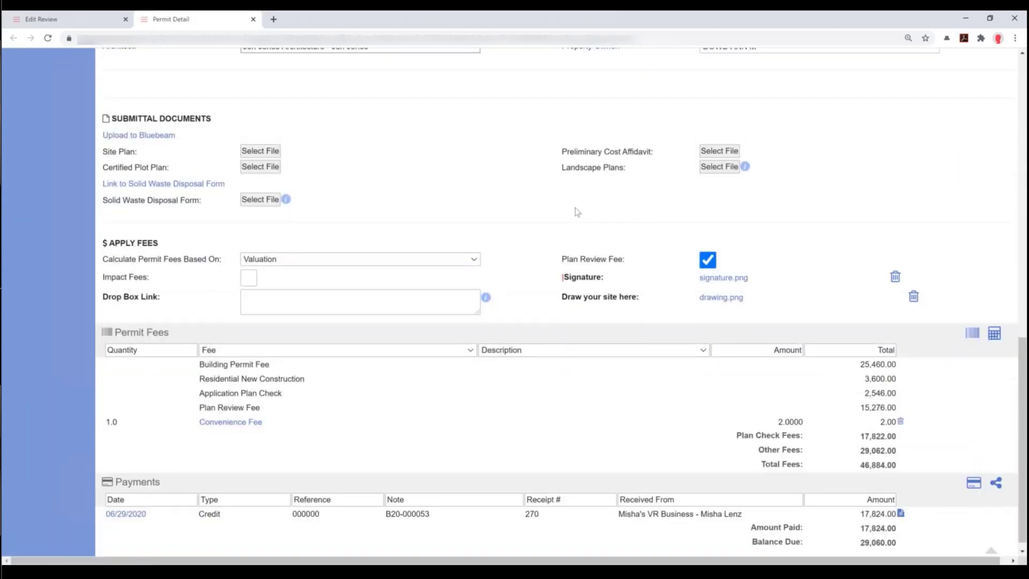
scroll(461, 204, "down", 1)
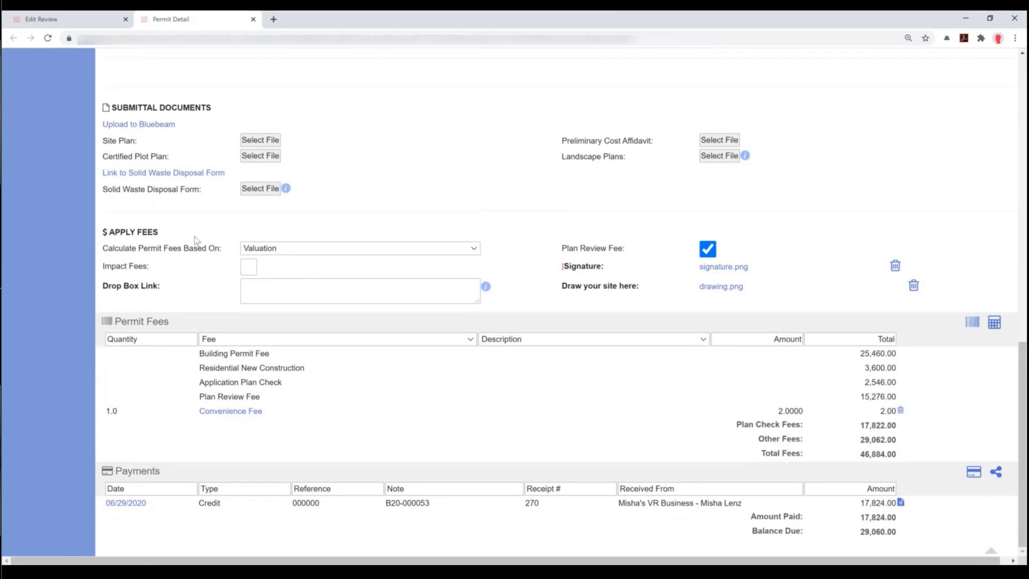
- Recalculate permit fees on Estimated Construction Cost, then on Valuation, totalling 46,884.00
left_click(289, 249)
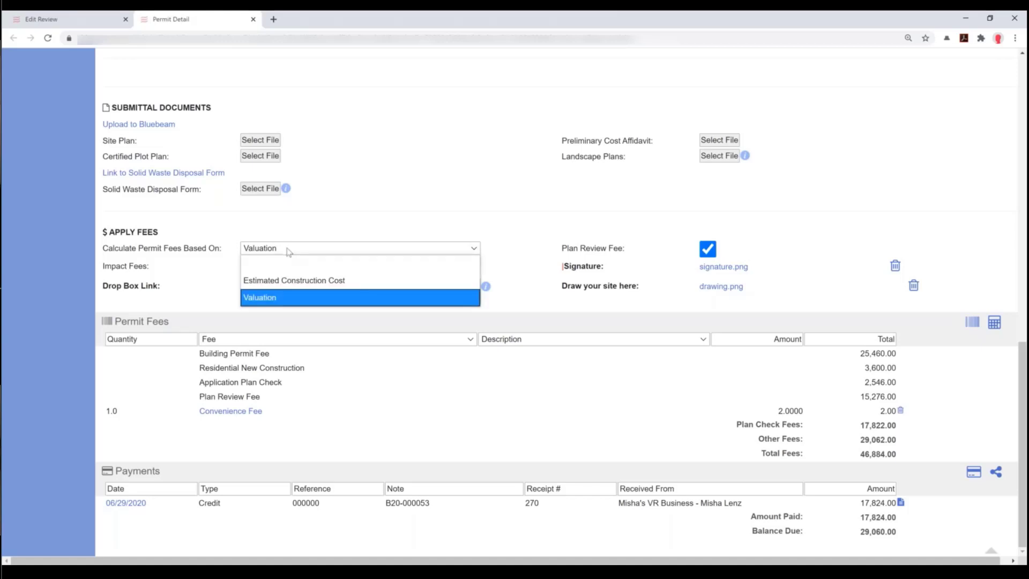
left_click(304, 288)
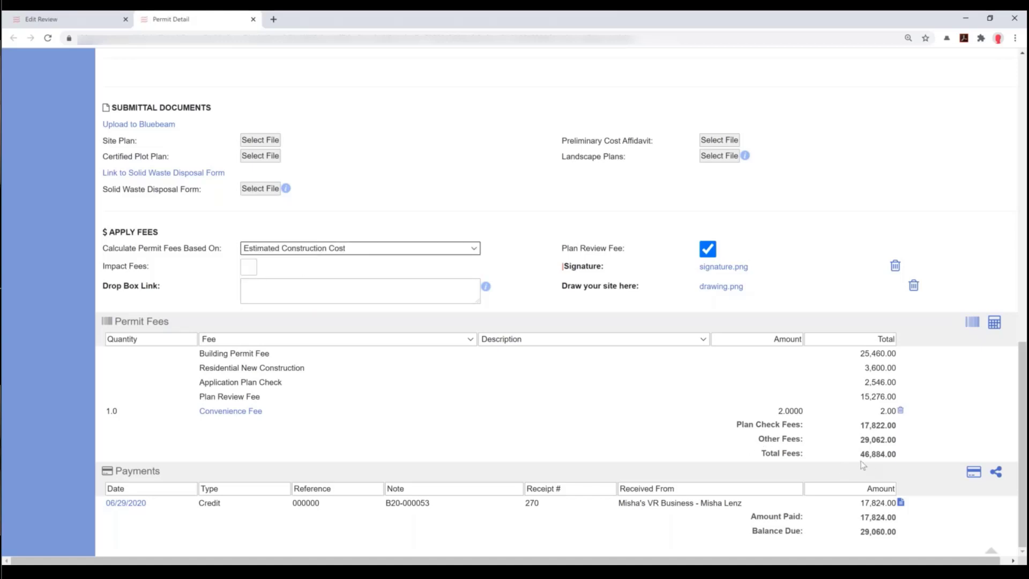
left_click(995, 323)
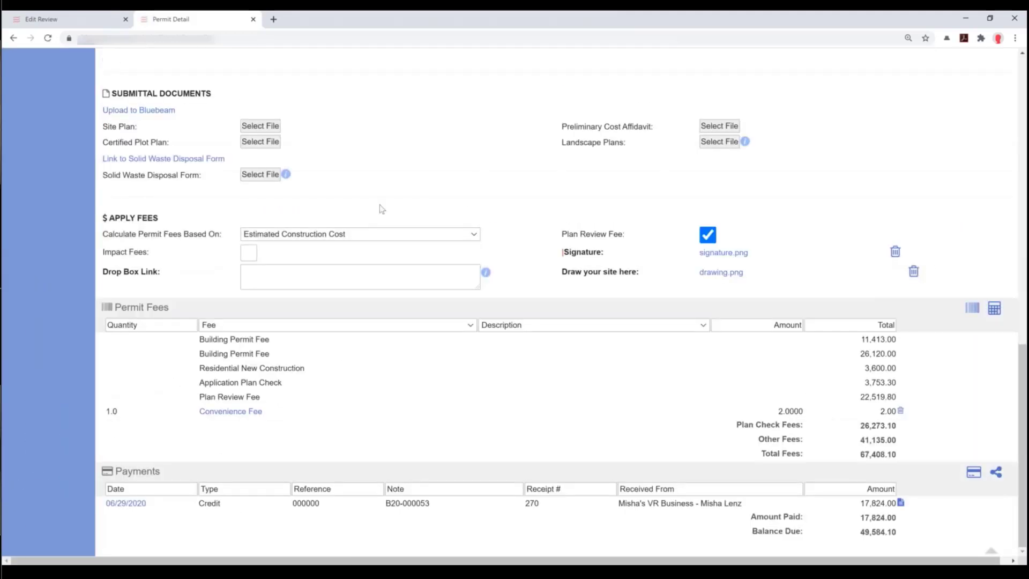
left_click(343, 236)
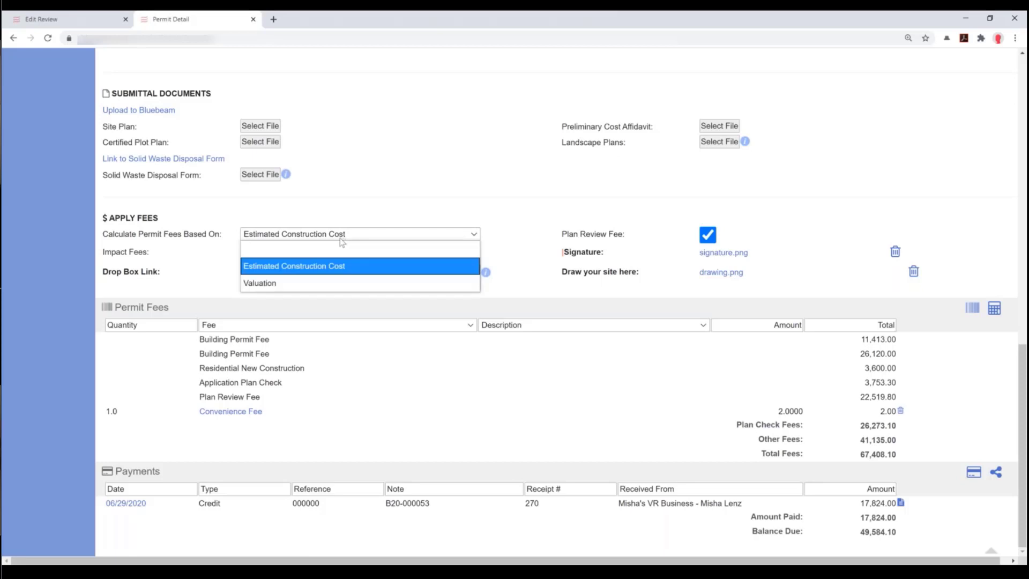
left_click(258, 284)
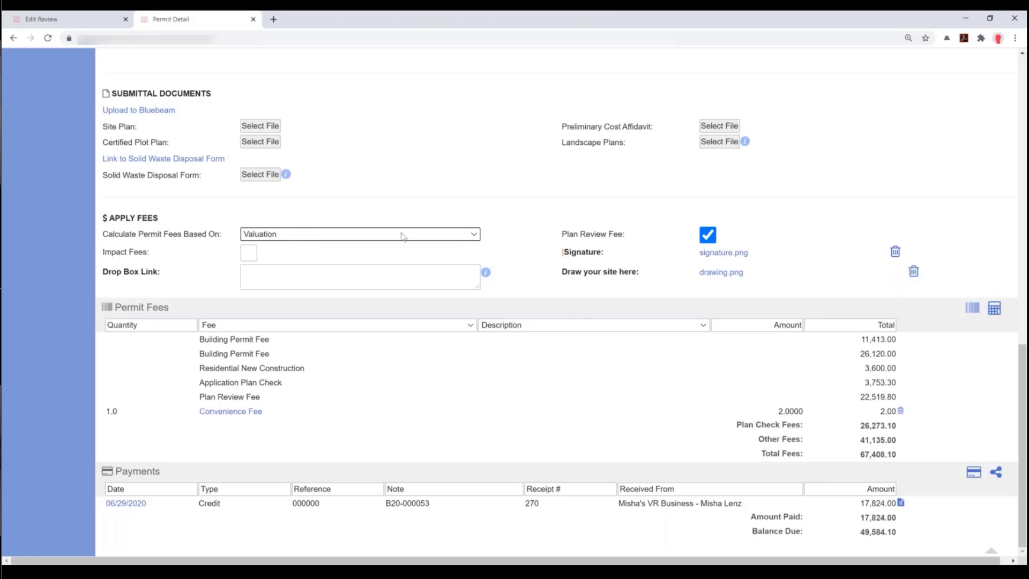
left_click(995, 309)
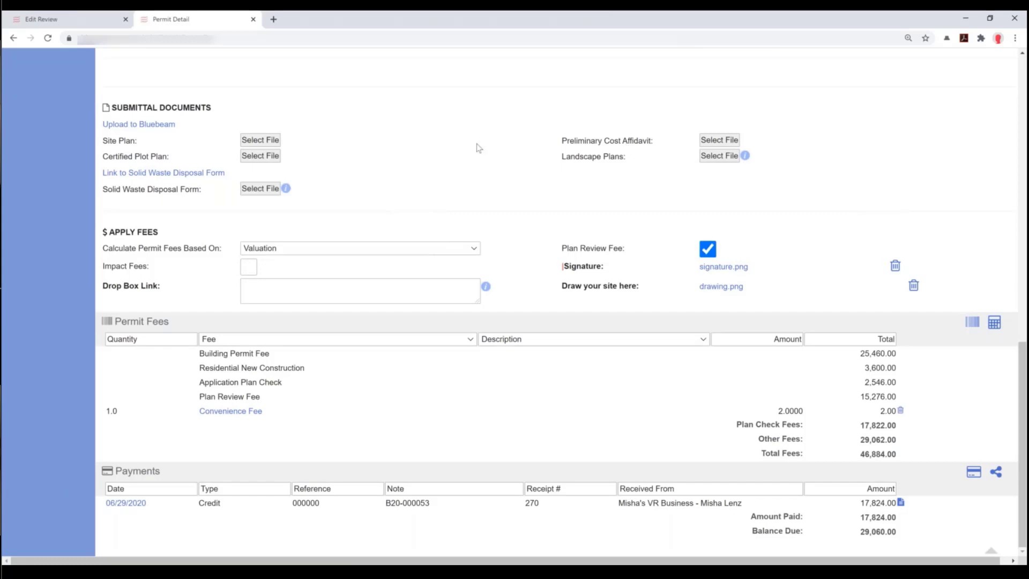
- Show the permit project's Documents list
mouse_move(476, 144)
scroll(523, 181, "up", 4)
scroll(514, 179, "up", 10)
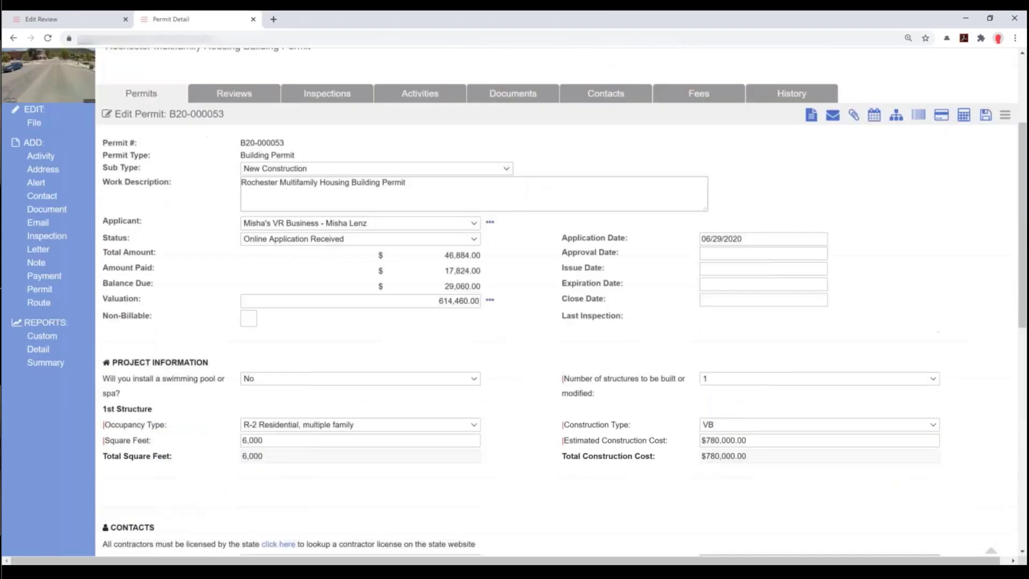
left_click(511, 256)
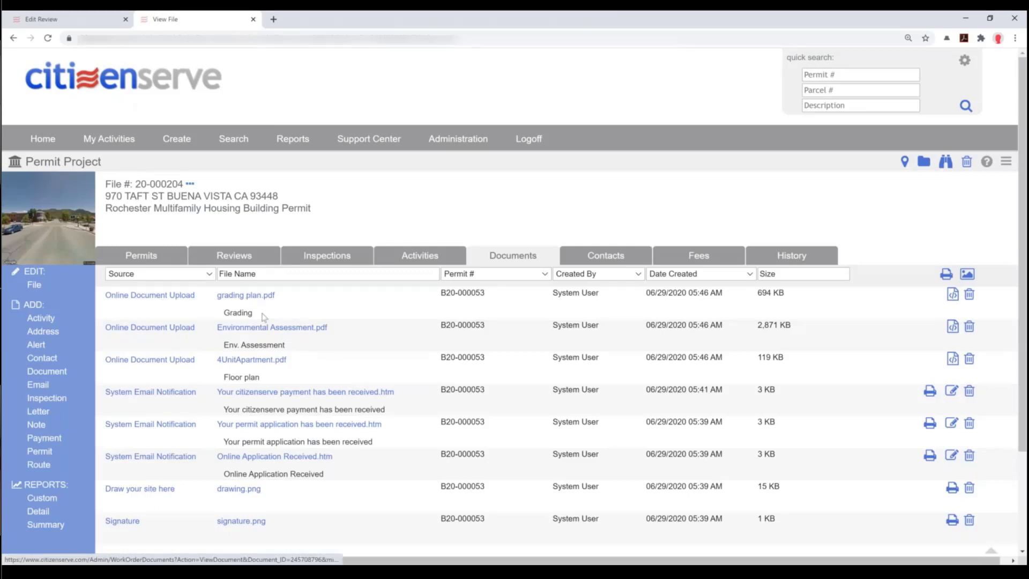
- View the 4UnitApartment.pdf floor plan, close it, and return to the Application Intake review
left_click(267, 365)
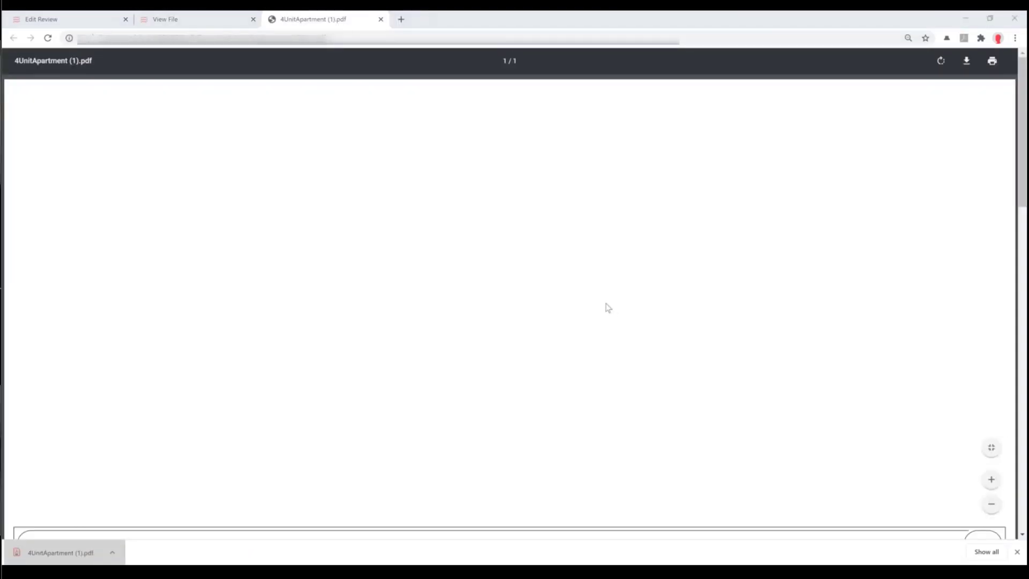
scroll(605, 304, "down", 10)
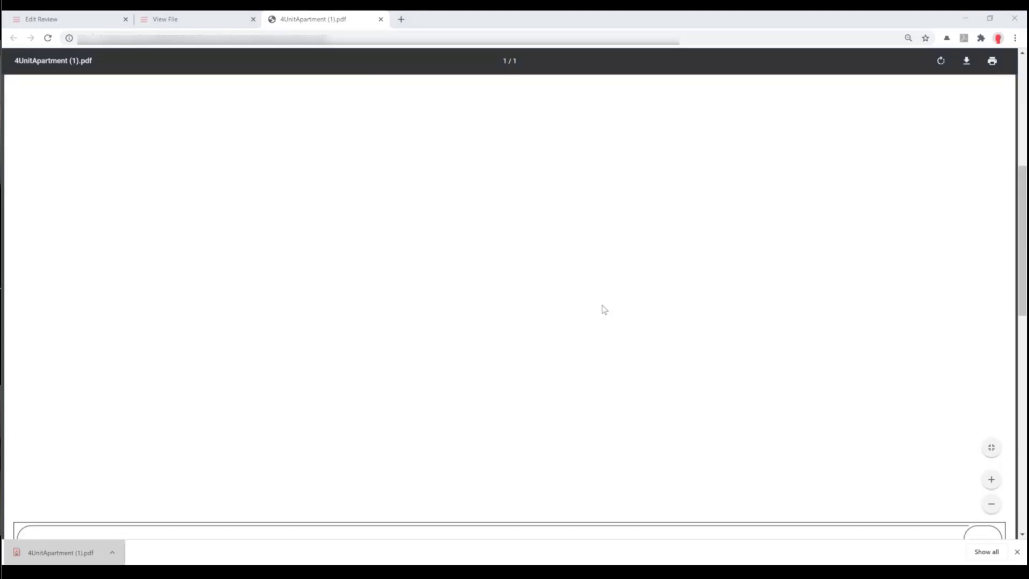
left_click(381, 20)
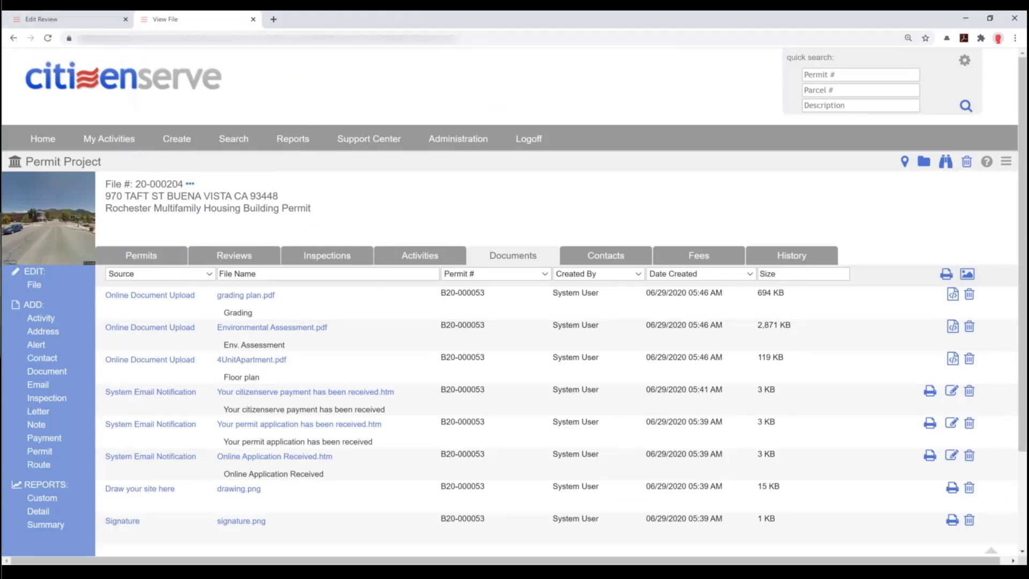
left_click(74, 25)
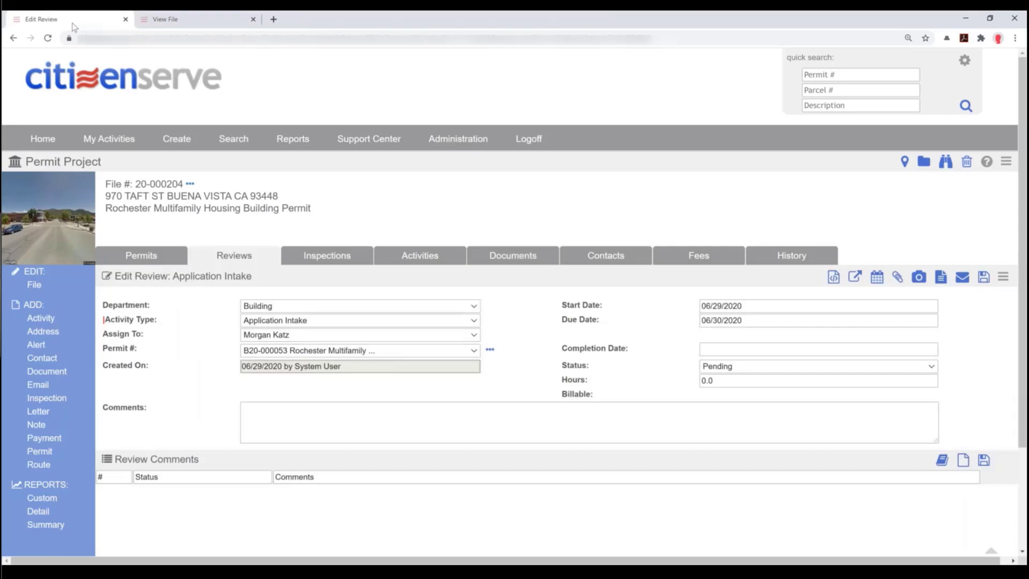
- Open 4UnitApartment.pdf for markup from the Markup Documents list
left_click(833, 278)
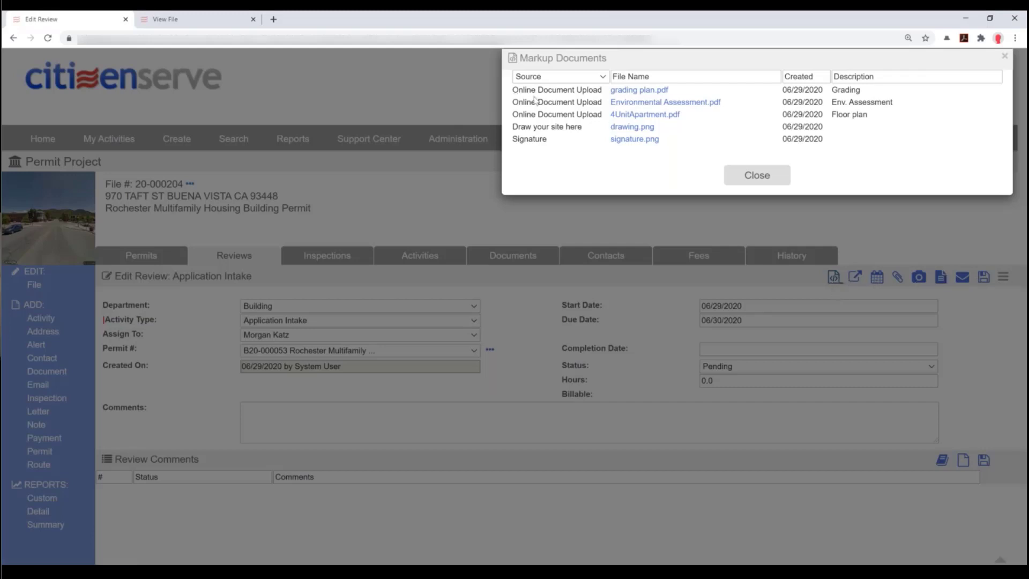
left_click(639, 126)
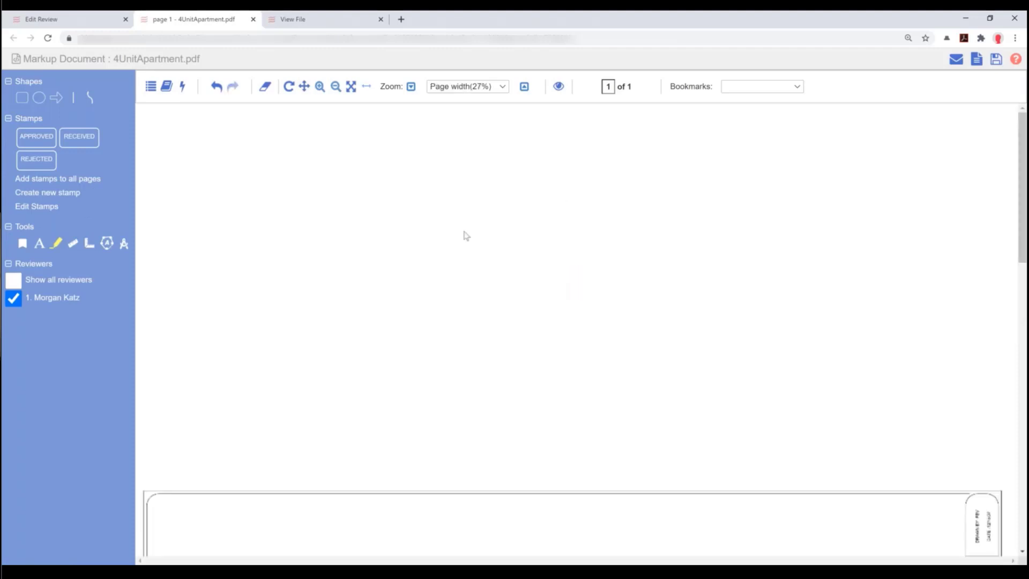
- Place an enlarged RECEIVED stamp above the floor plan with a green outline
scroll(476, 243, "down", 5)
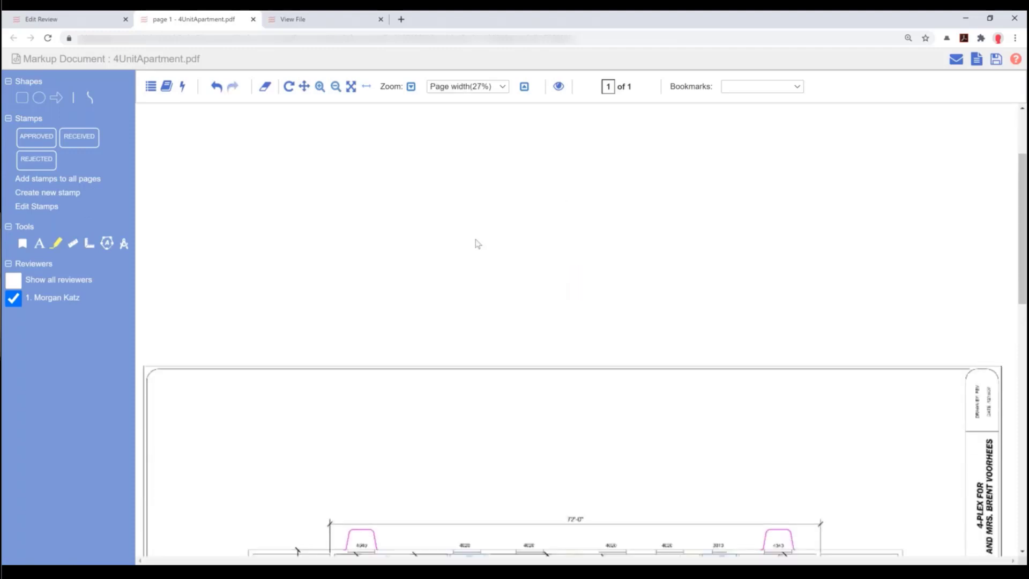
scroll(475, 242, "down", 5)
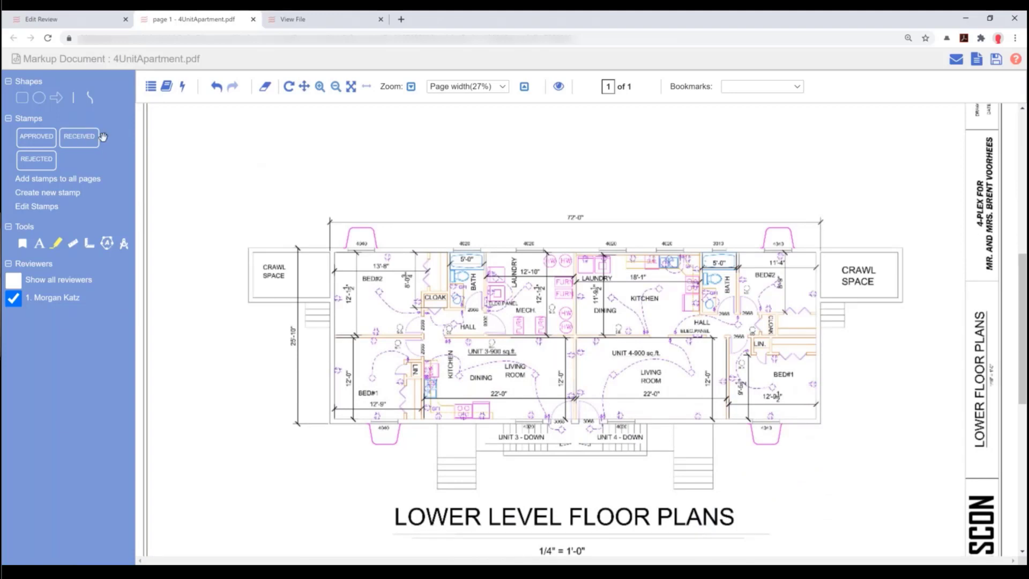
left_click(217, 151)
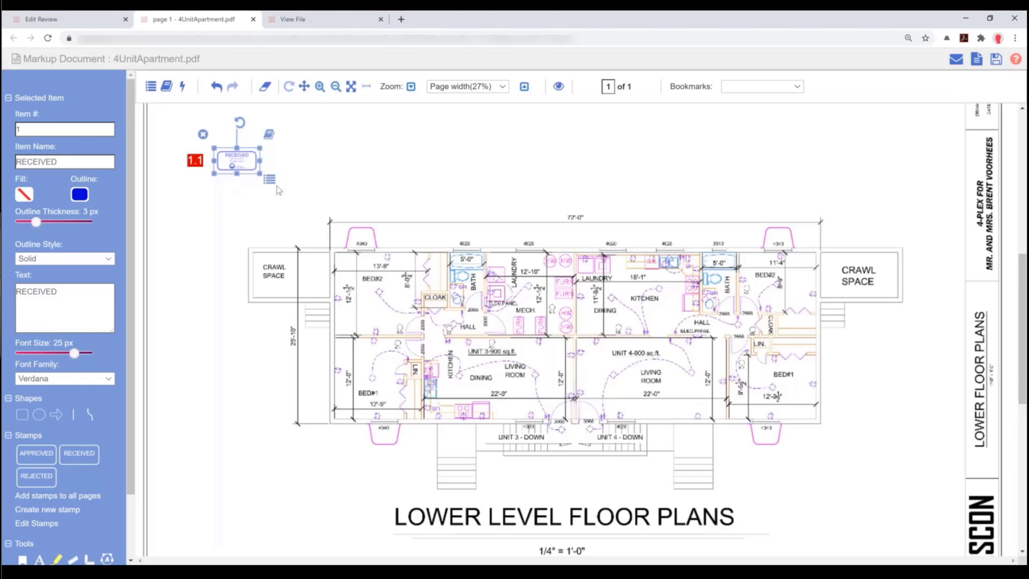
left_click_drag(260, 173, 305, 225)
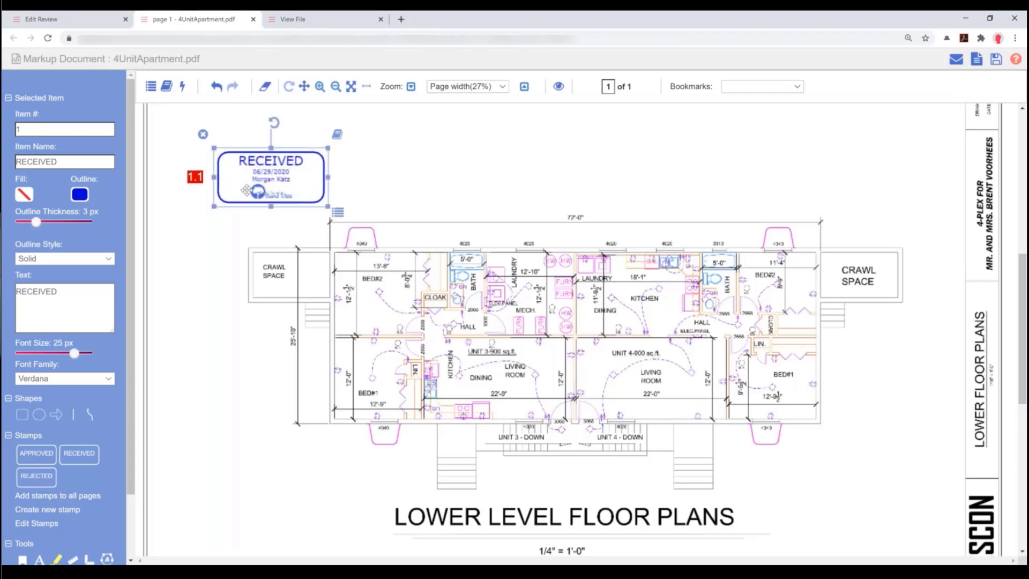
left_click_drag(246, 190, 208, 203)
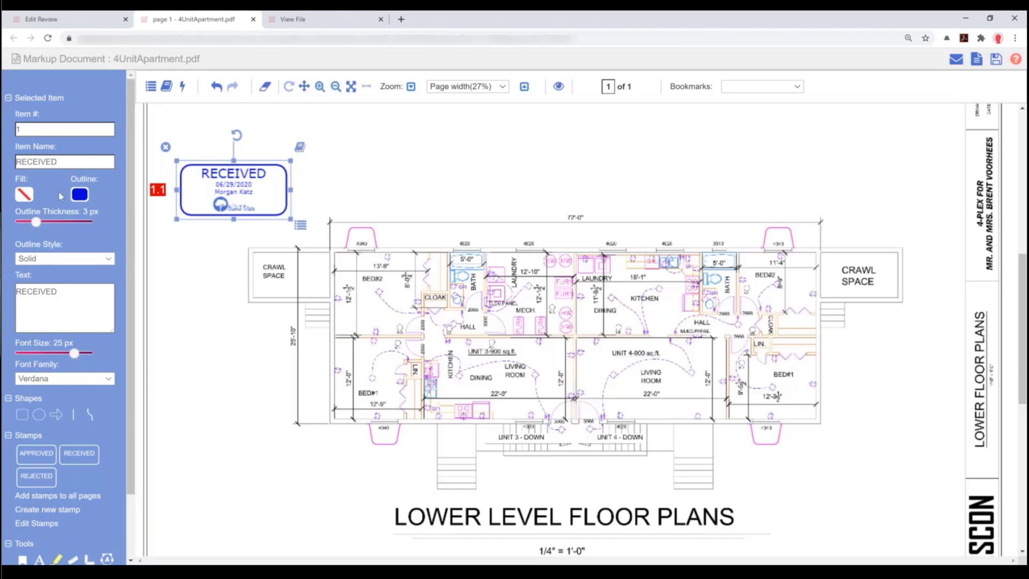
left_click(79, 194)
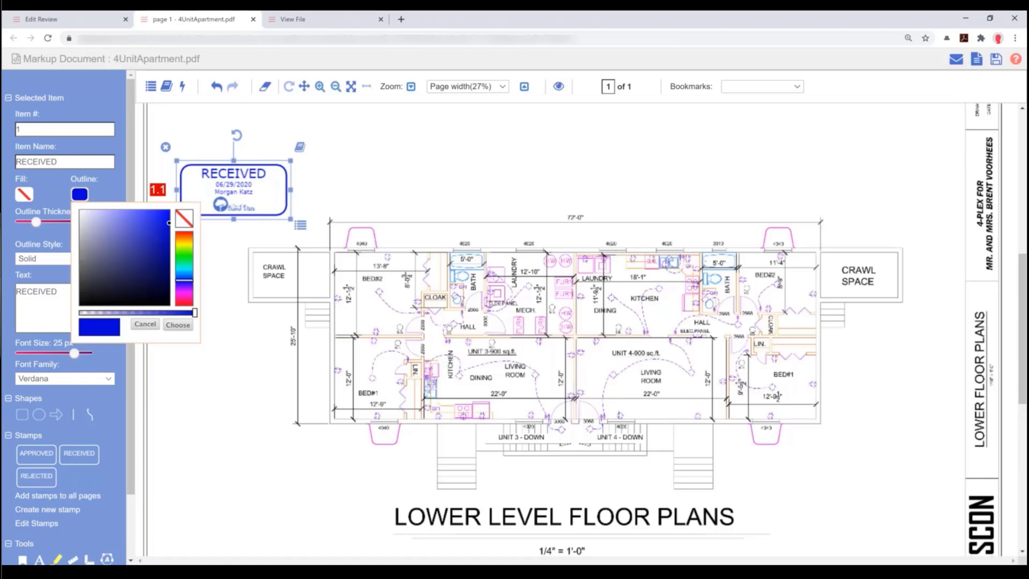
left_click(184, 249)
left_click(178, 324)
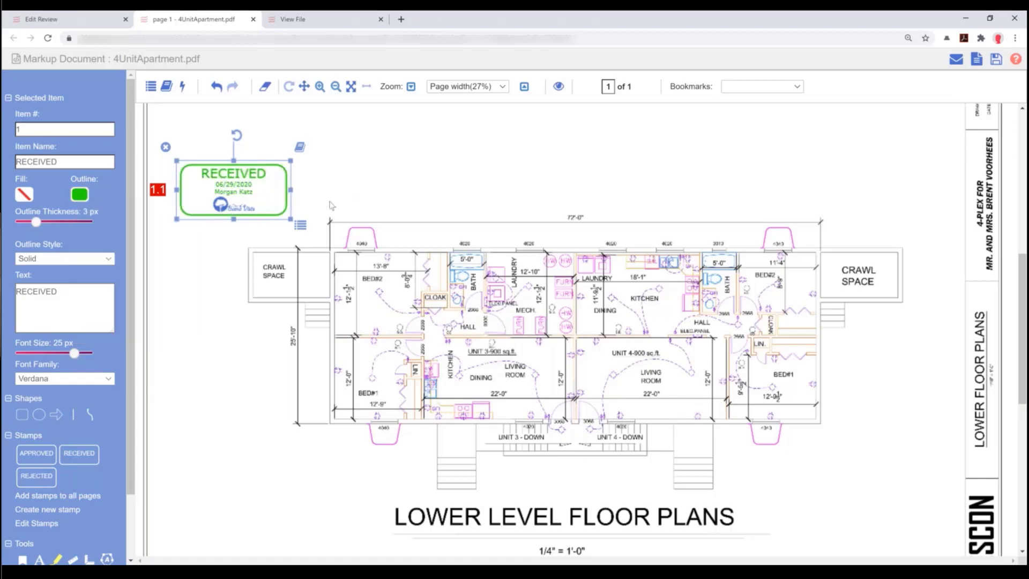
- Add a comment noting the Monday-morning review to the stamp and save the markup
left_click(301, 225)
left_click(286, 142)
type("m")
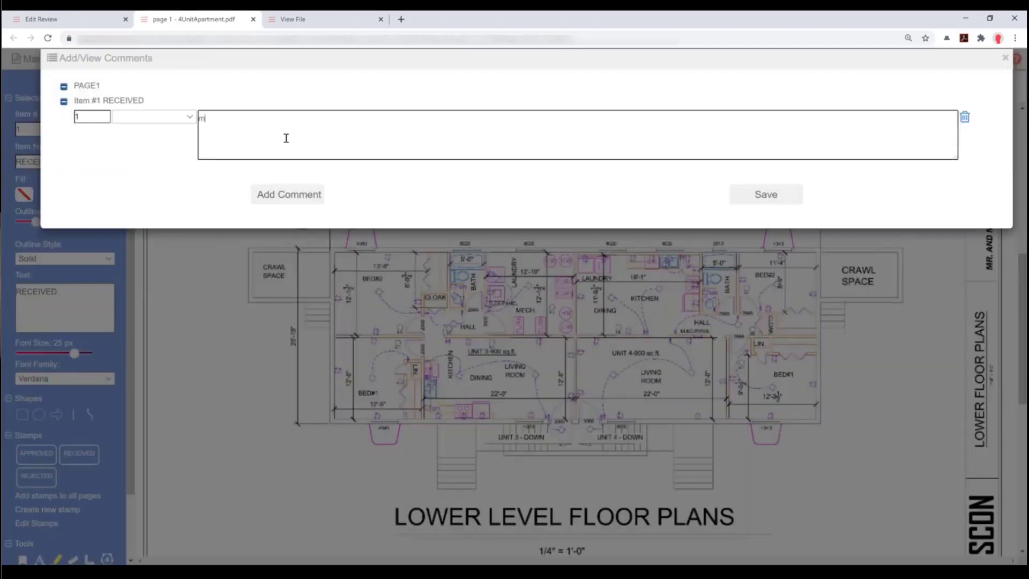
type("organ reviewed on Monday mornin")
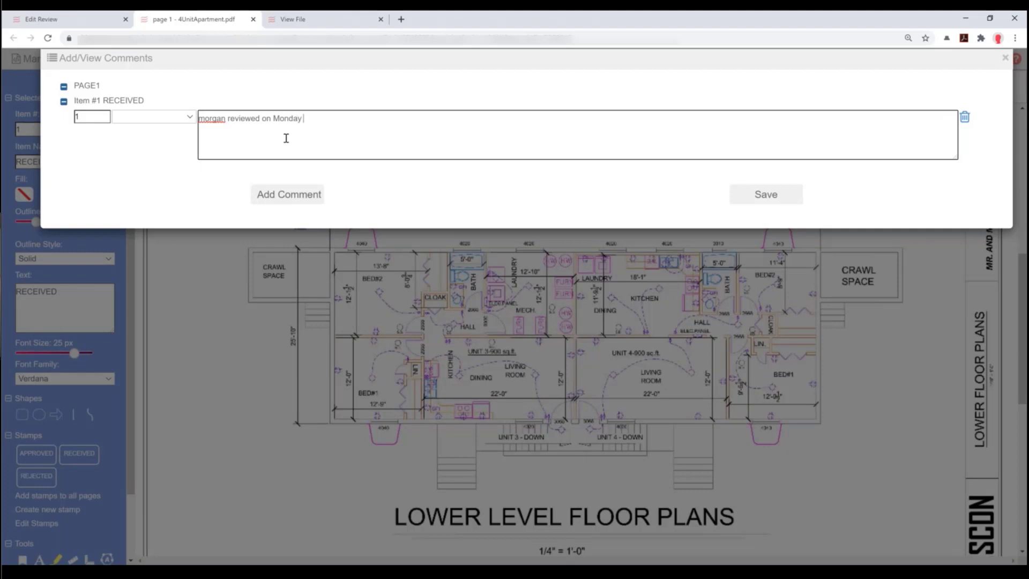
type("g.")
left_click(777, 194)
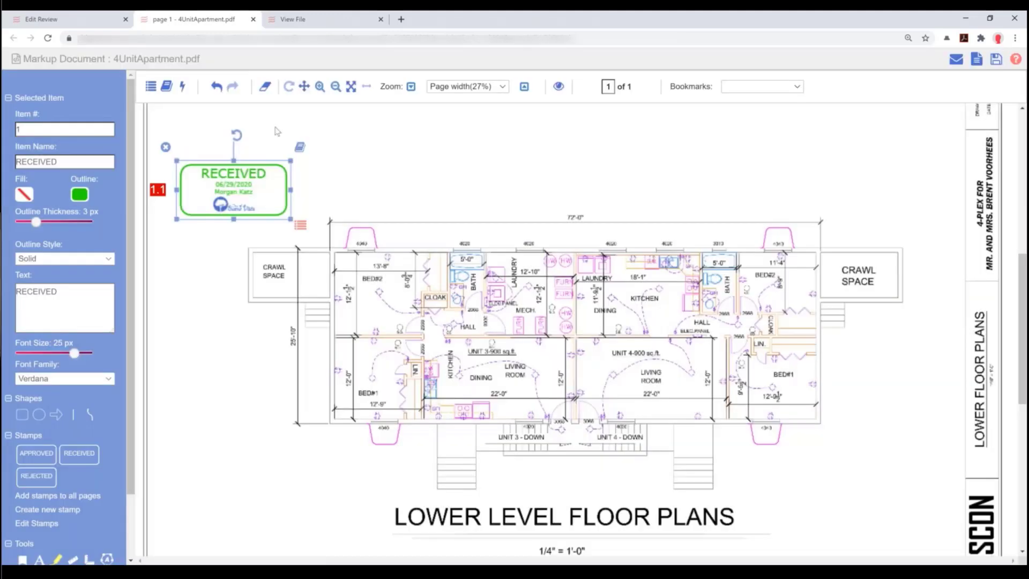
left_click_drag(240, 195, 246, 185)
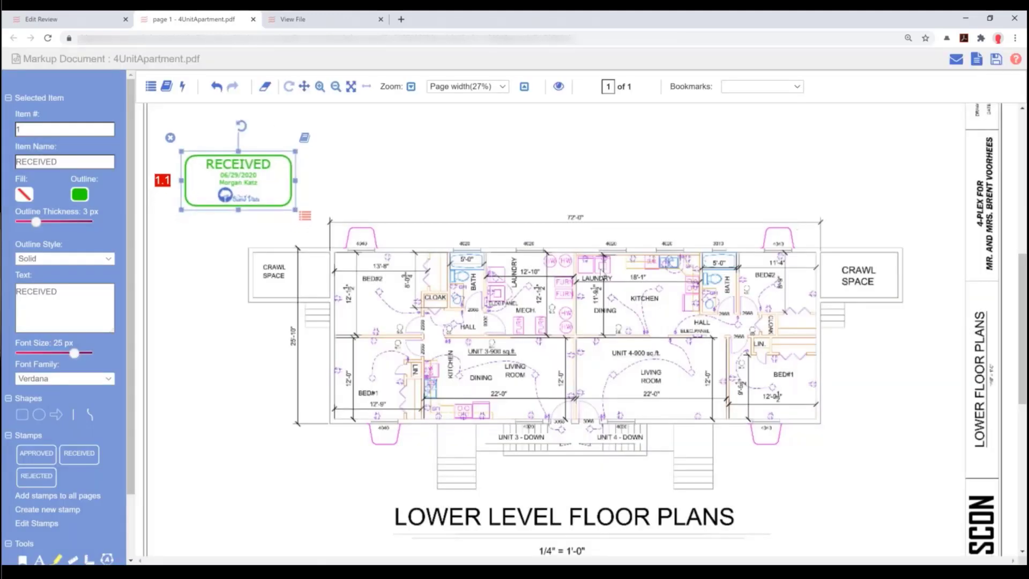
left_click(996, 61)
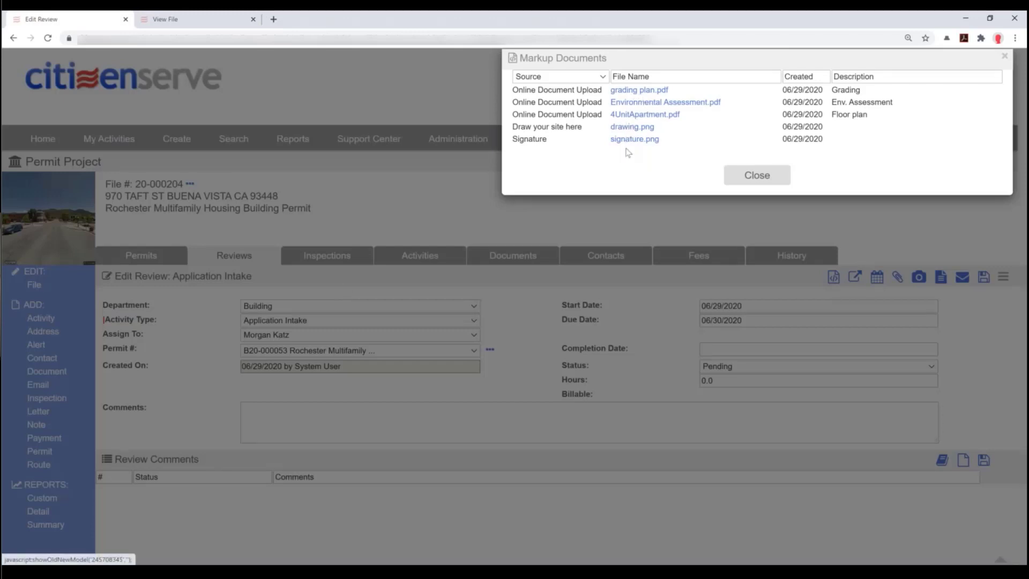
- Close the Markup Documents list and scroll to the stamp comment under Review Comments
left_click(745, 182)
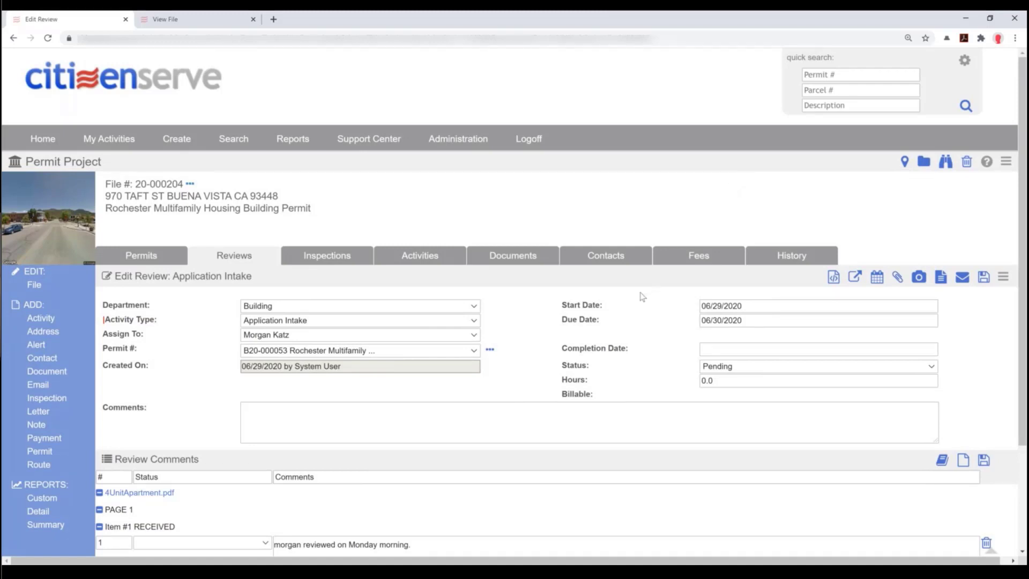
scroll(643, 297, "down", 3)
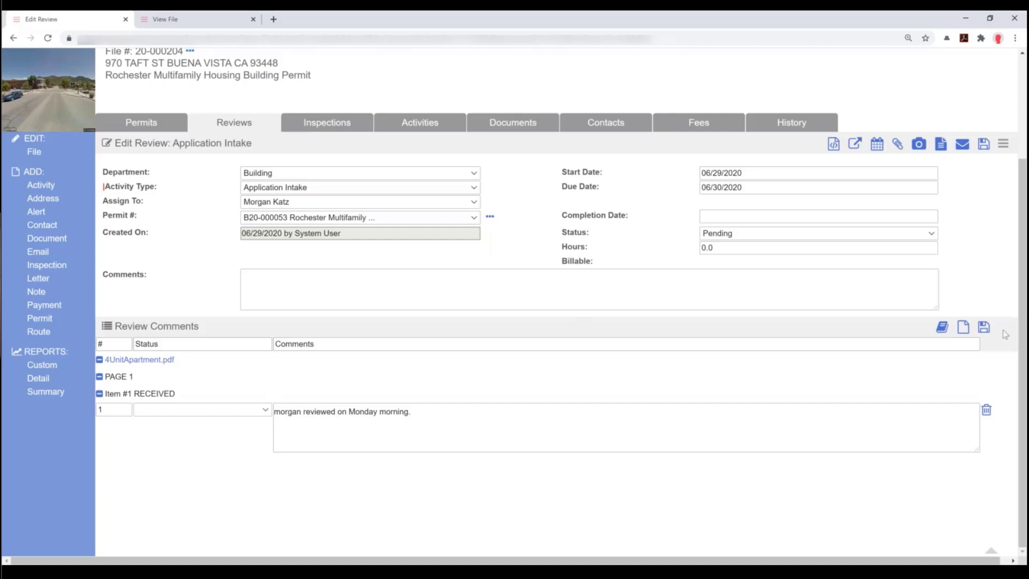
- Insert the missing-documents comment, removing its Site Plan and Certified Plot Plan lines
left_click(943, 332)
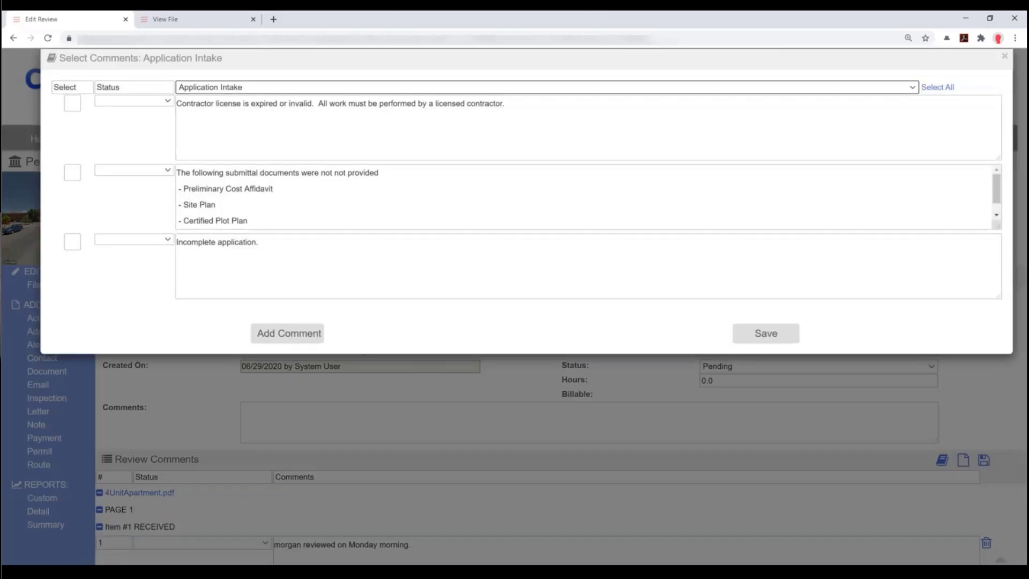
left_click(228, 89)
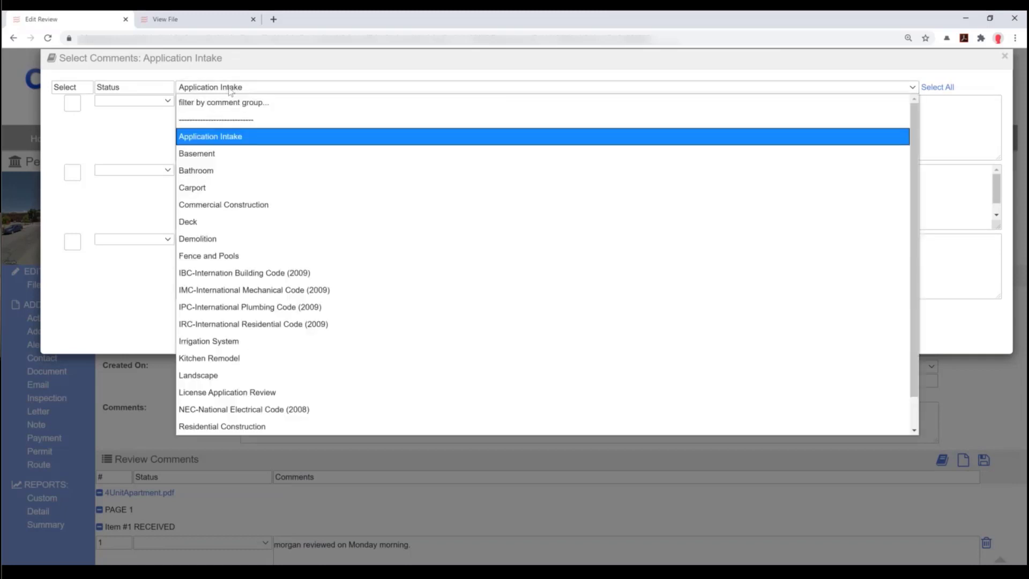
left_click(120, 135)
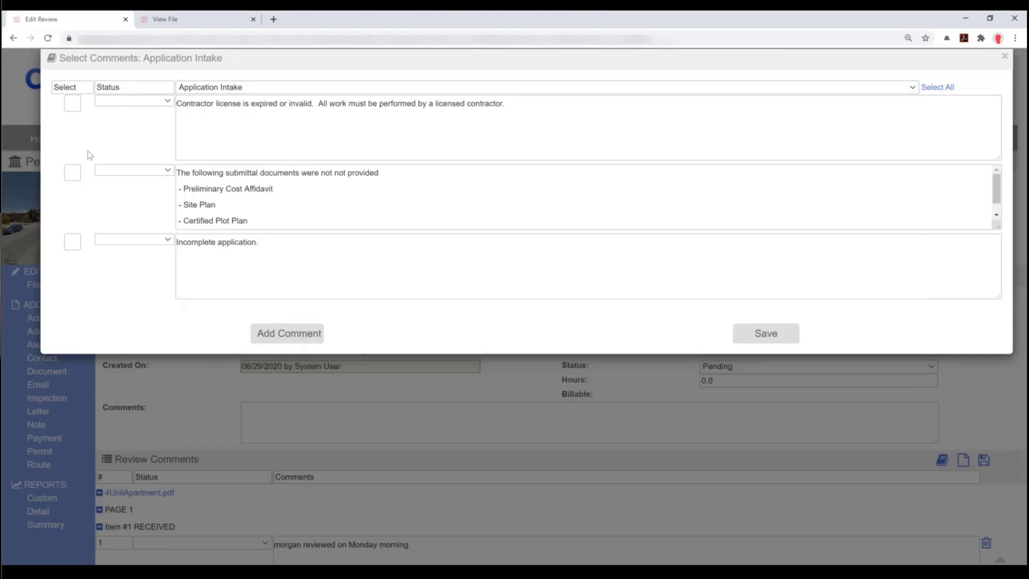
left_click(81, 175)
left_click_drag(224, 206, 166, 206)
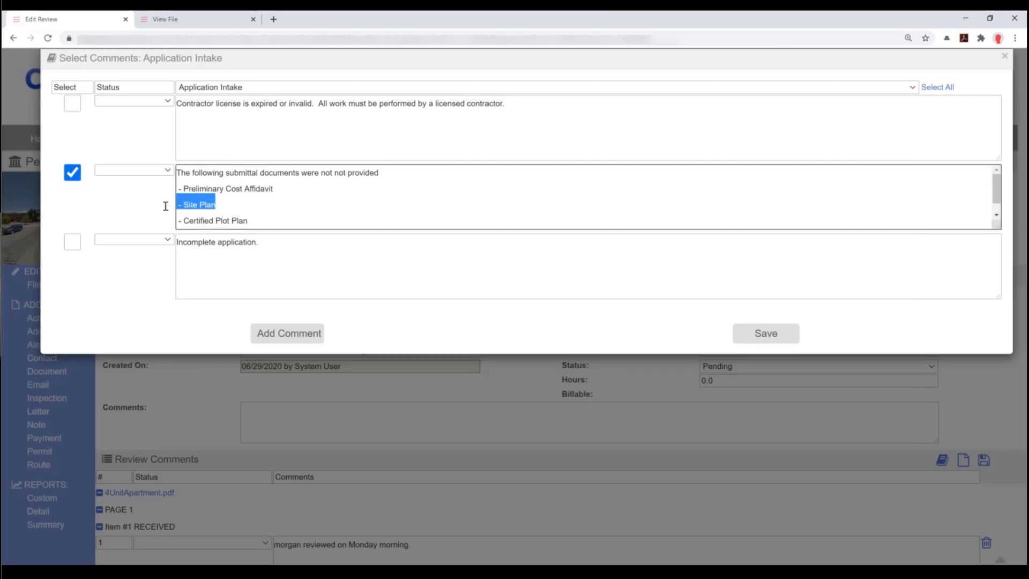
key("Delete")
key("Delete")
key("Delete")
key("Delete")
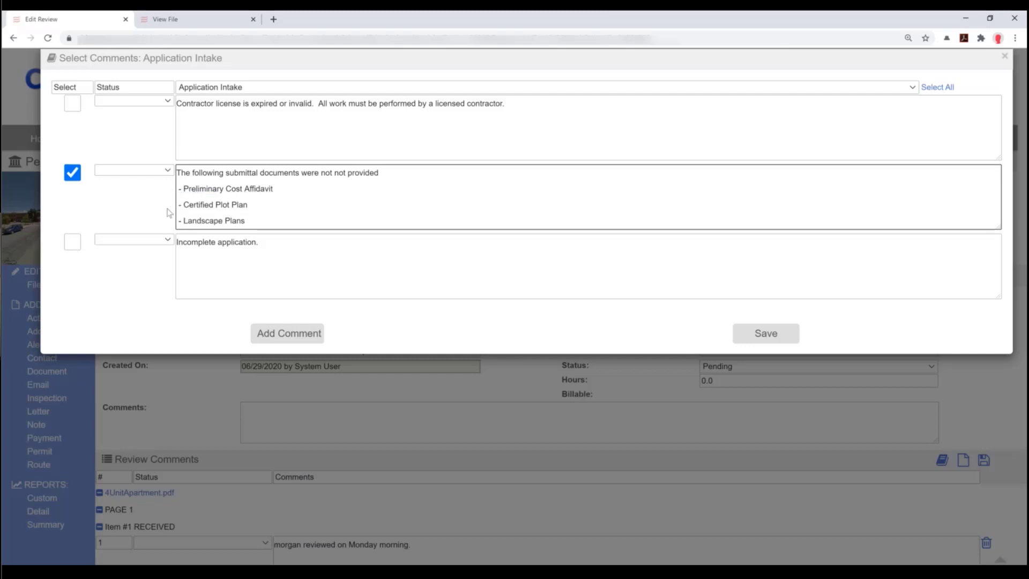
key("shift+Down")
key("Delete")
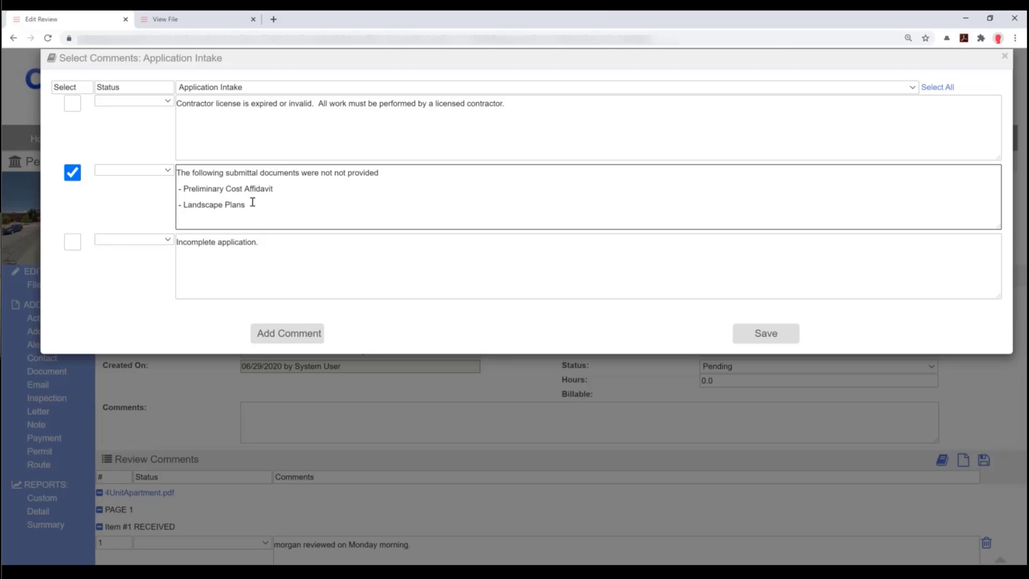
- Add the comment 'This is a new comment.' and save the review comments
left_click(283, 341)
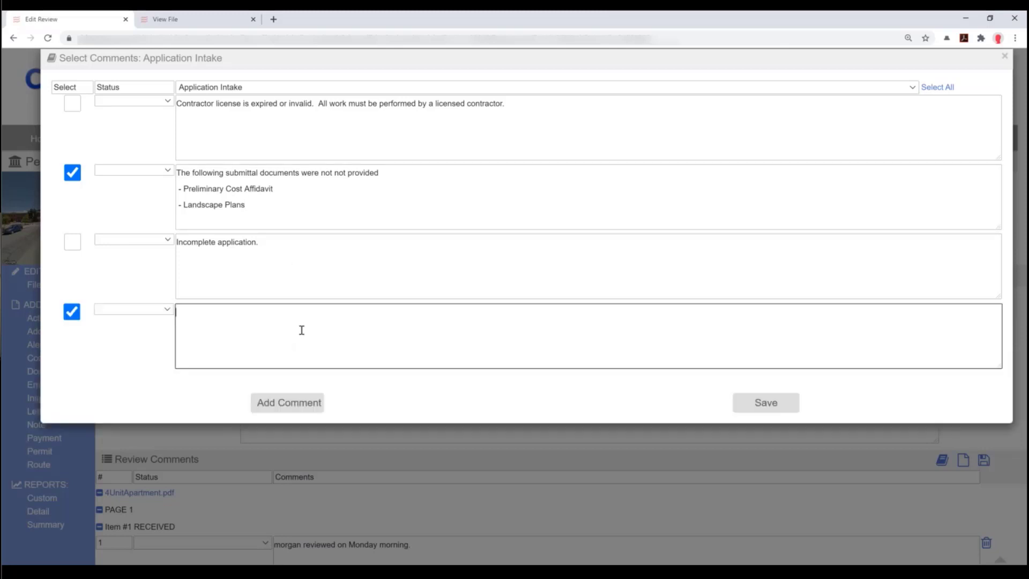
type("This is a new comment.")
left_click(773, 407)
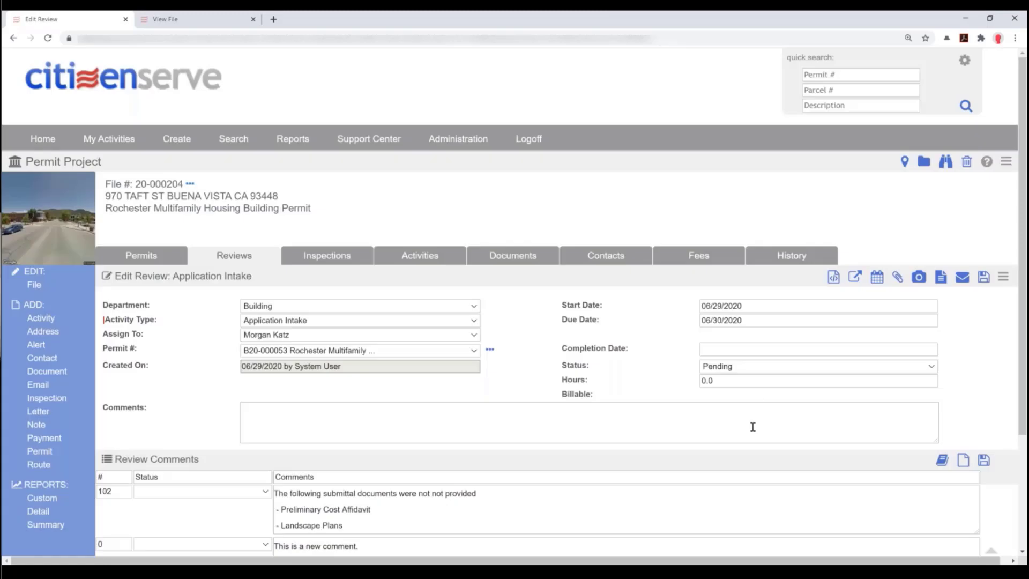
scroll(683, 395, "down", 3)
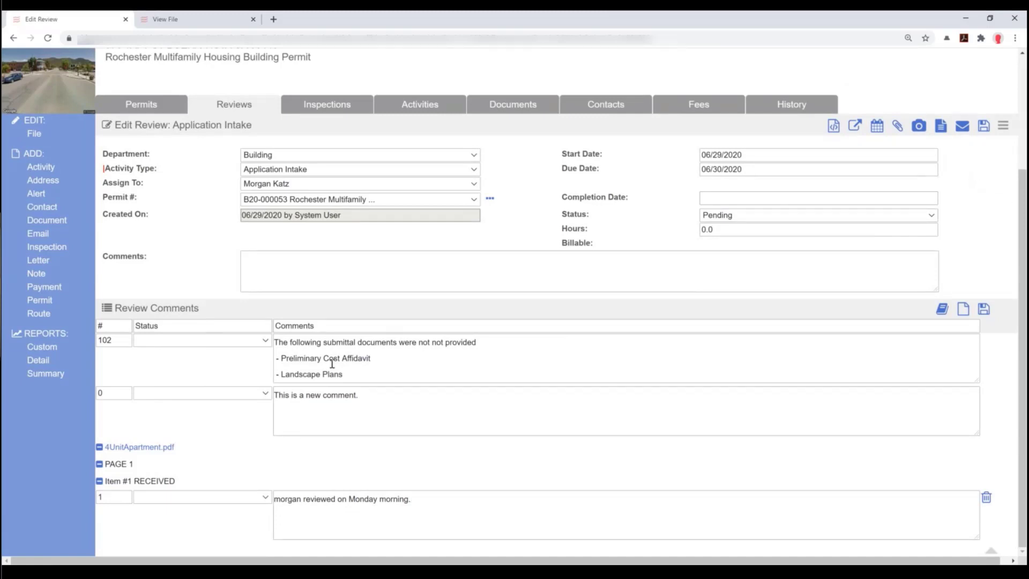
left_click(963, 132)
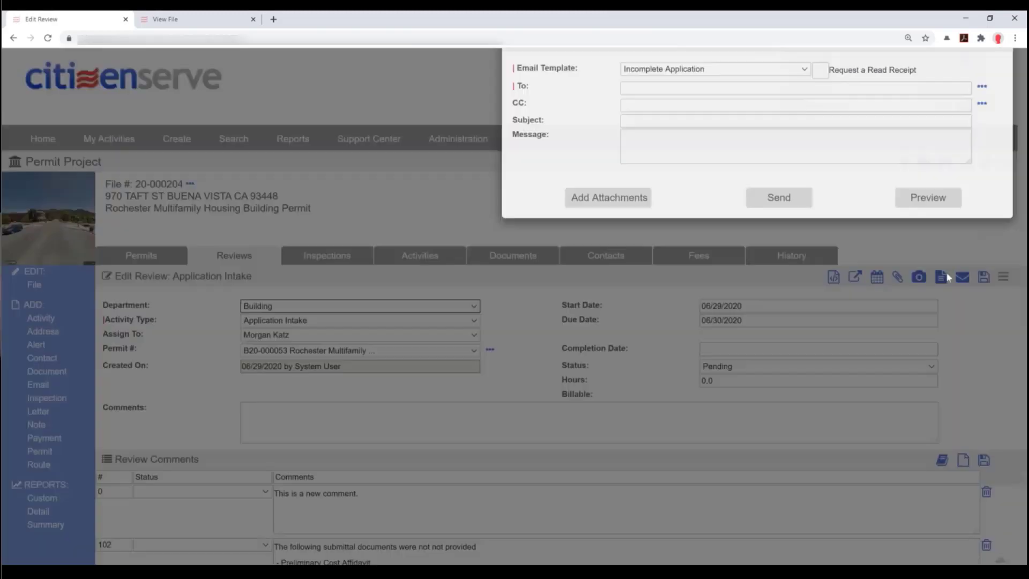
- Address an Incomplete Application template email to the project contacts, including the architecture firm
left_click(697, 87)
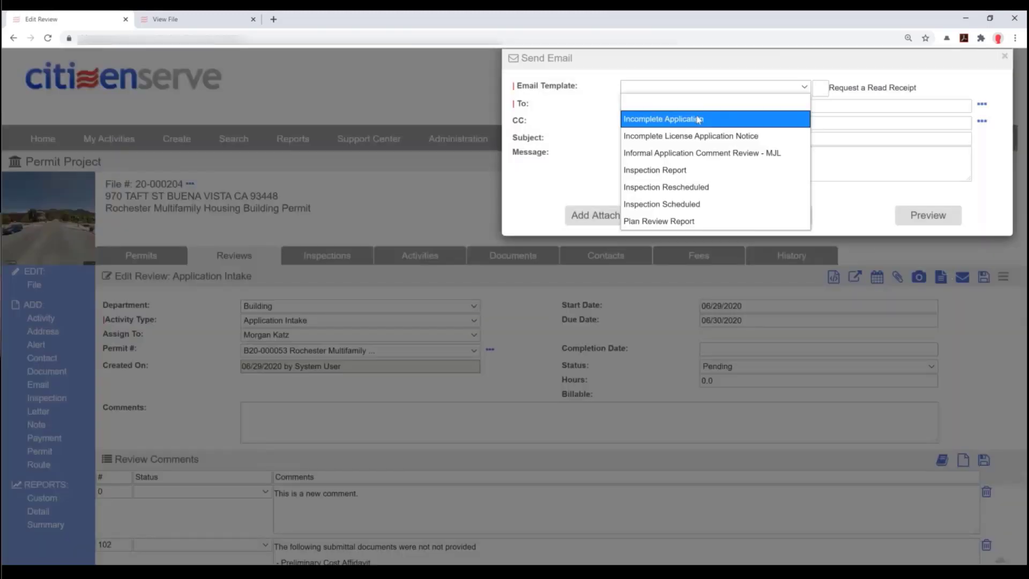
left_click(698, 119)
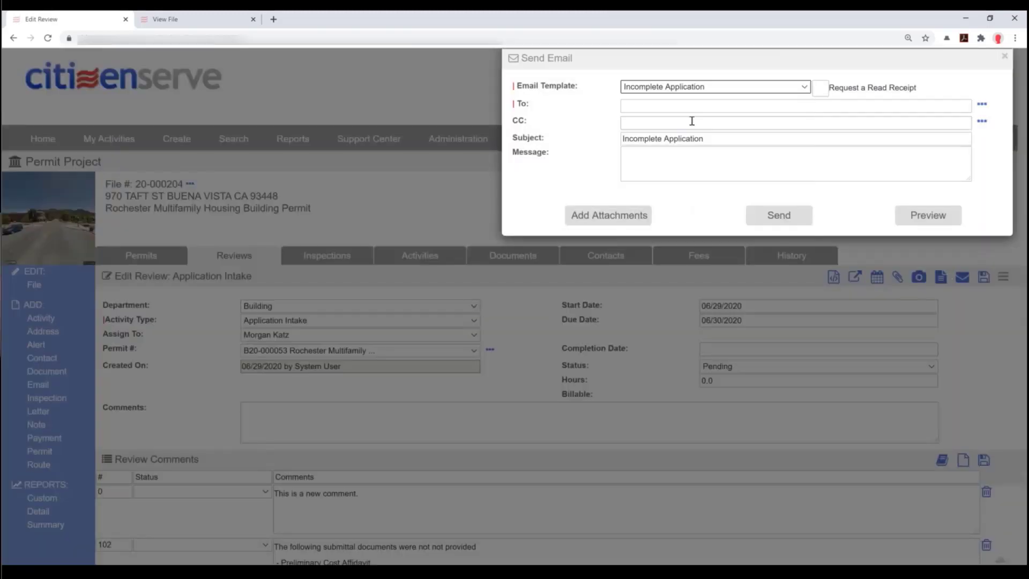
left_click(983, 106)
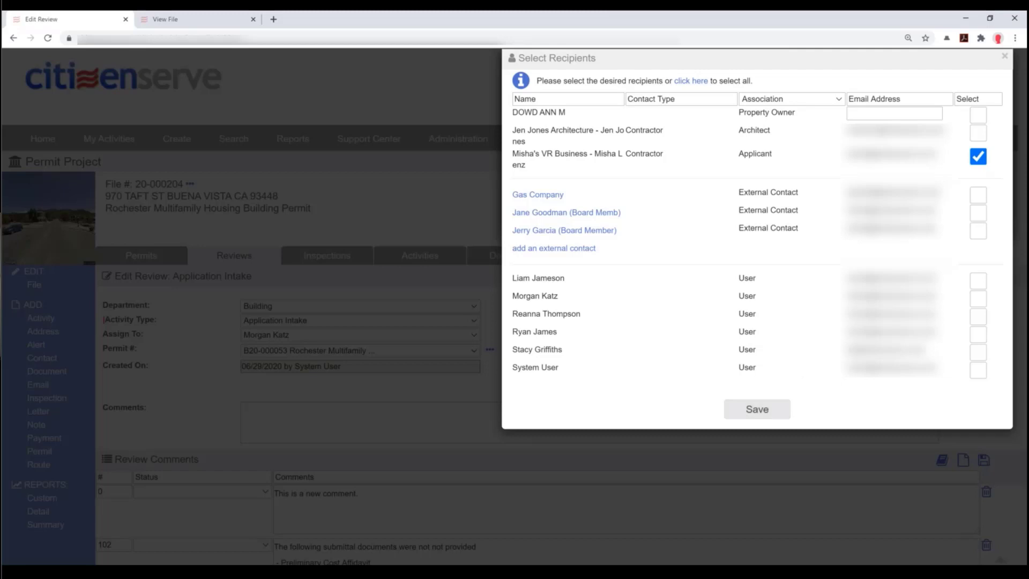
left_click(978, 133)
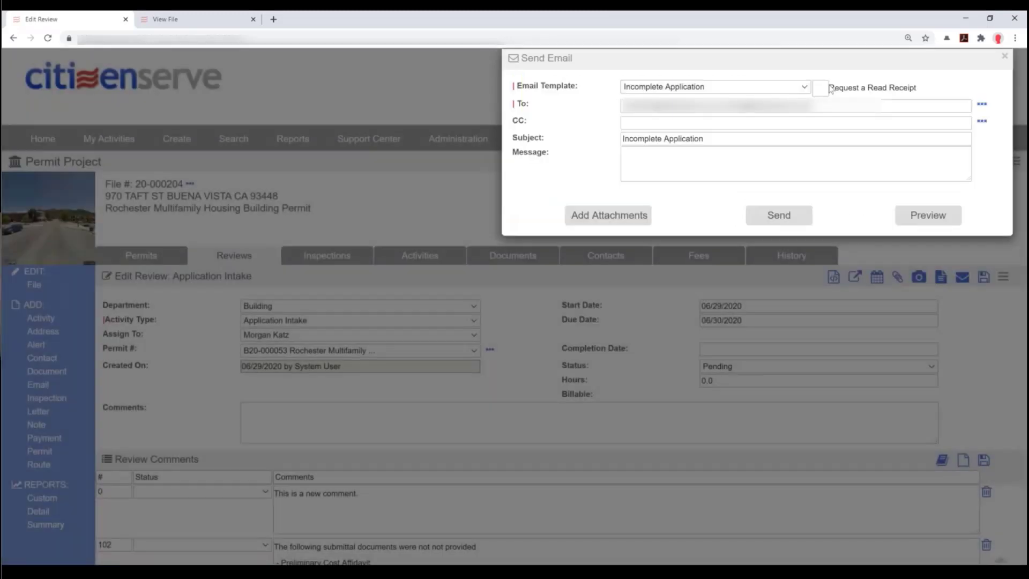
left_click(669, 159)
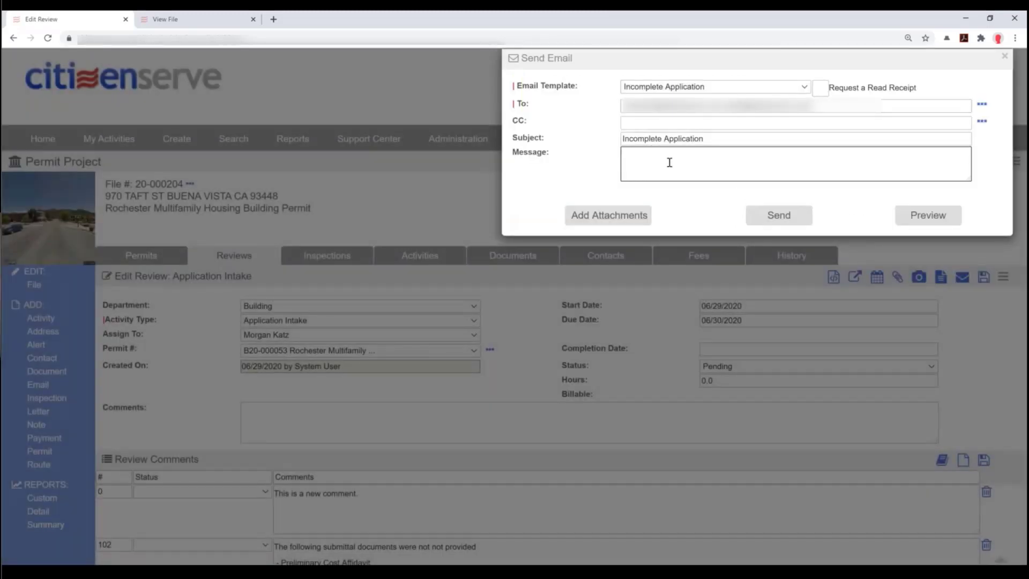
- Preview the email's review comments and send it
left_click(924, 222)
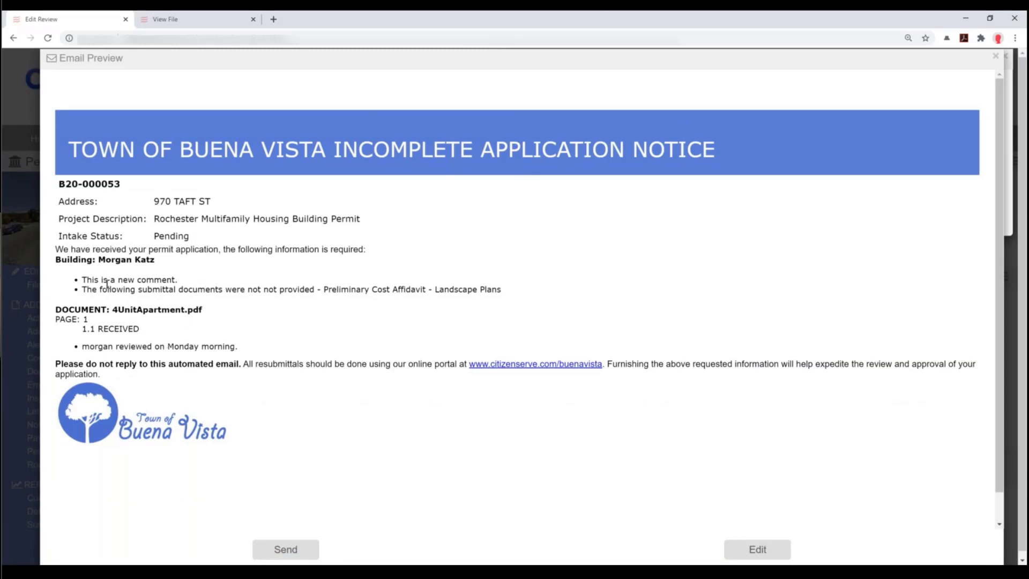
left_click_drag(98, 292, 443, 293)
left_click_drag(98, 280, 159, 280)
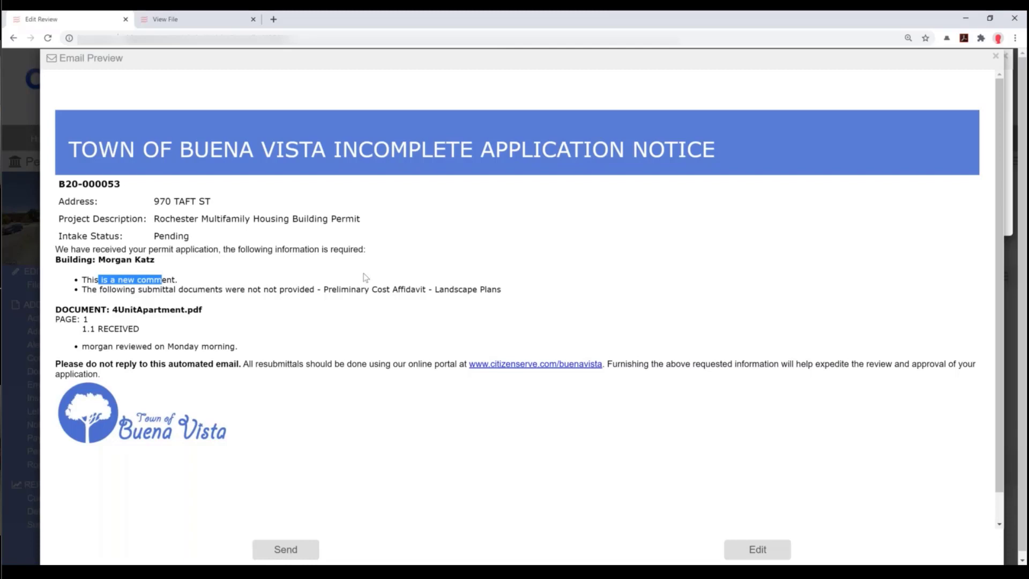
left_click(462, 446)
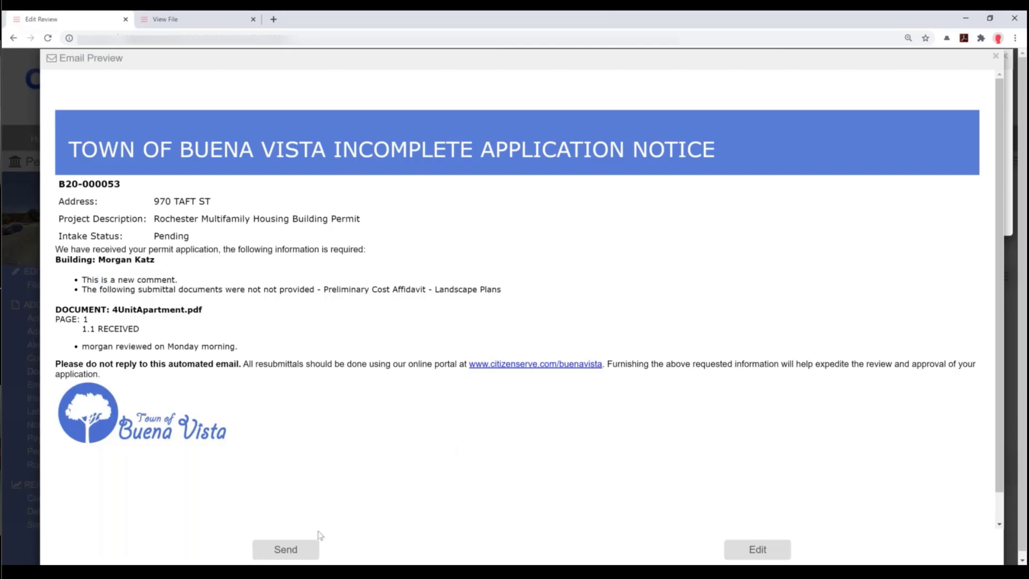
left_click(284, 550)
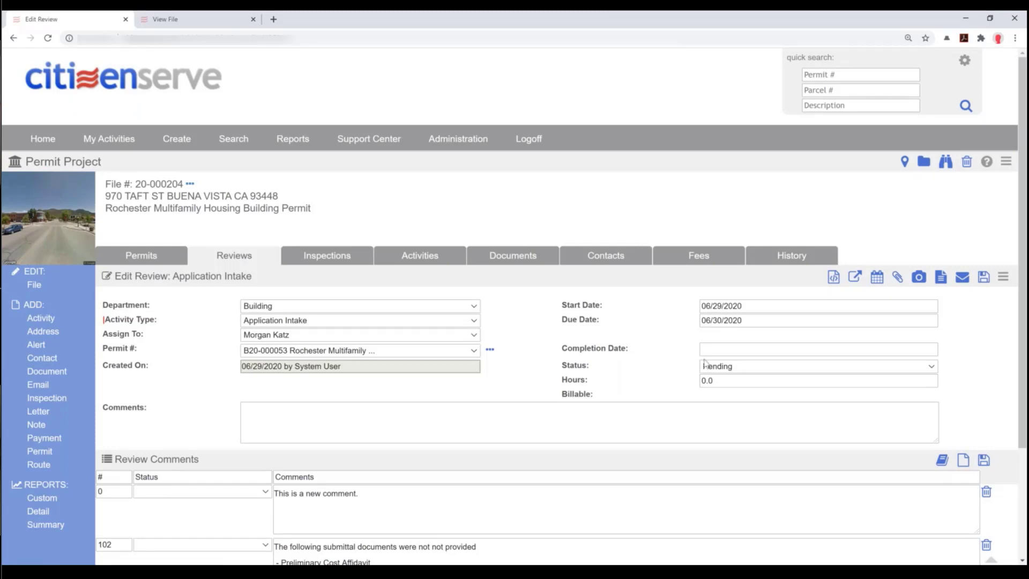
- Save the review as Approved with Conditions with completion date 06/29/2020
left_click(720, 350)
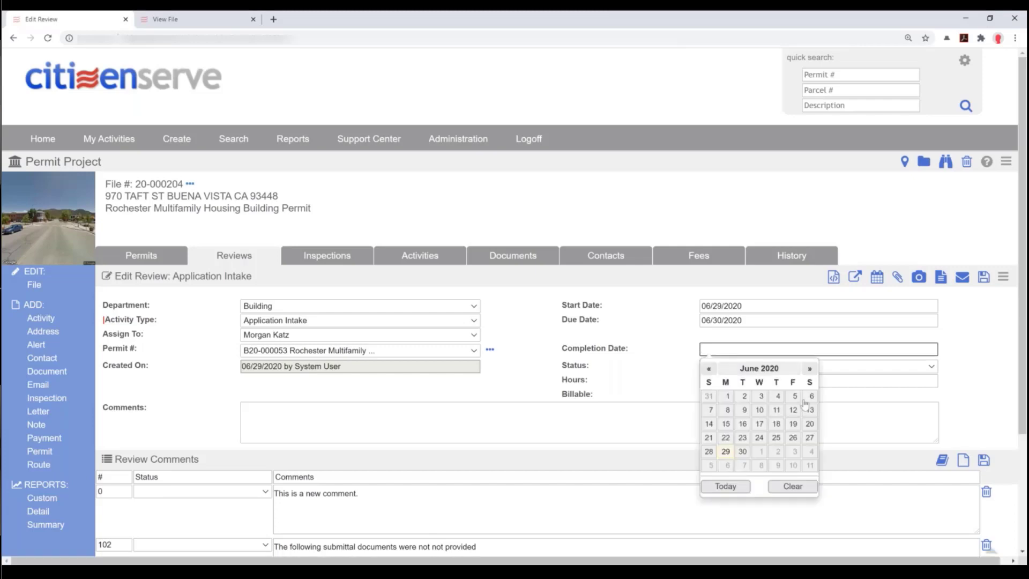
left_click(726, 451)
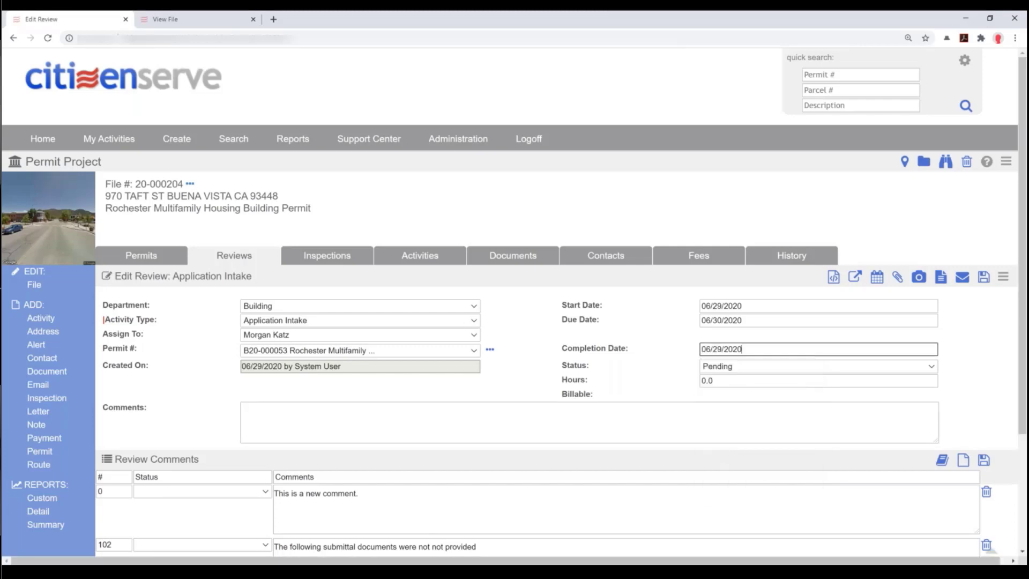
left_click(722, 370)
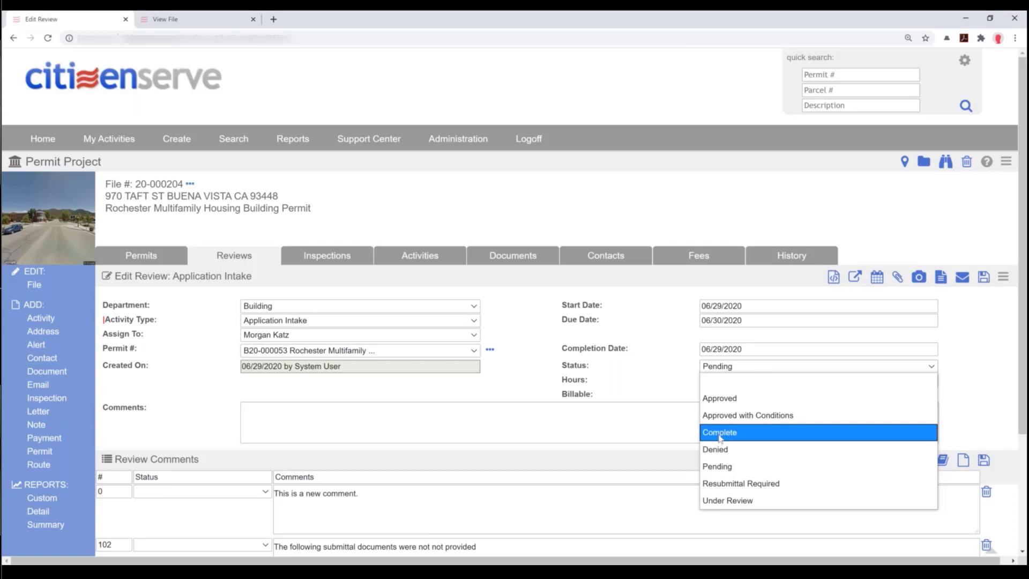
left_click(725, 416)
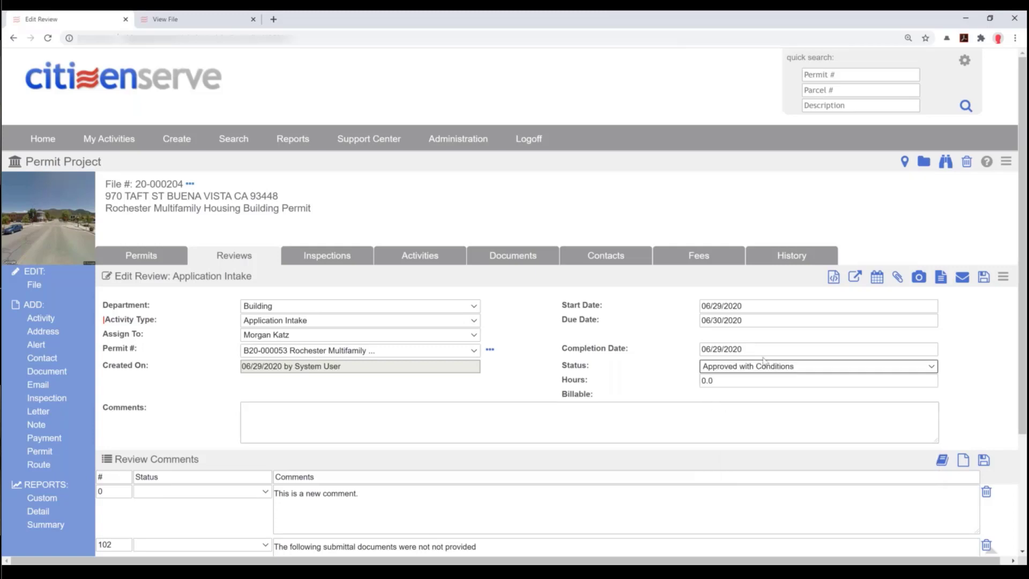
left_click(986, 279)
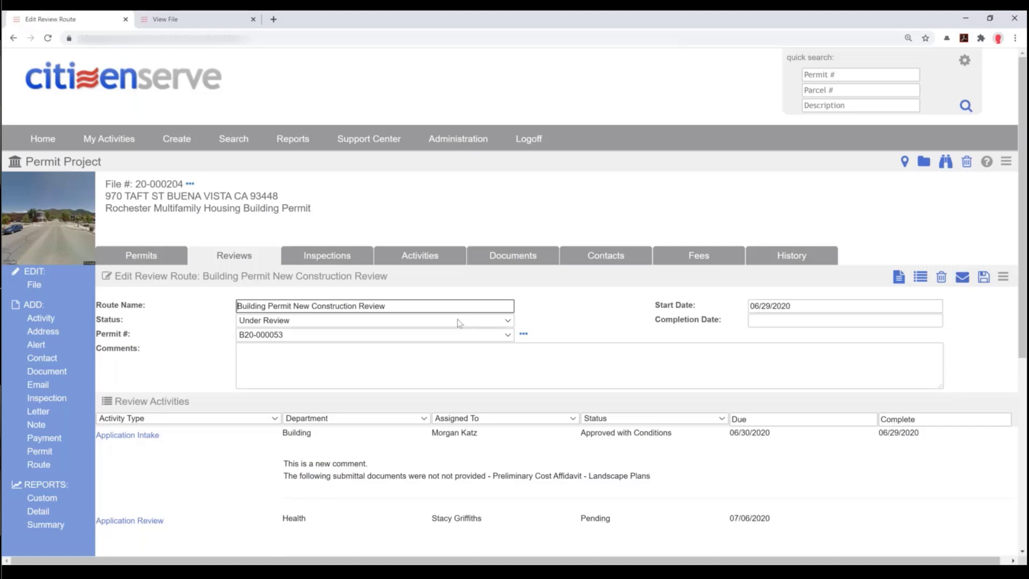
scroll(528, 343, "down", 3)
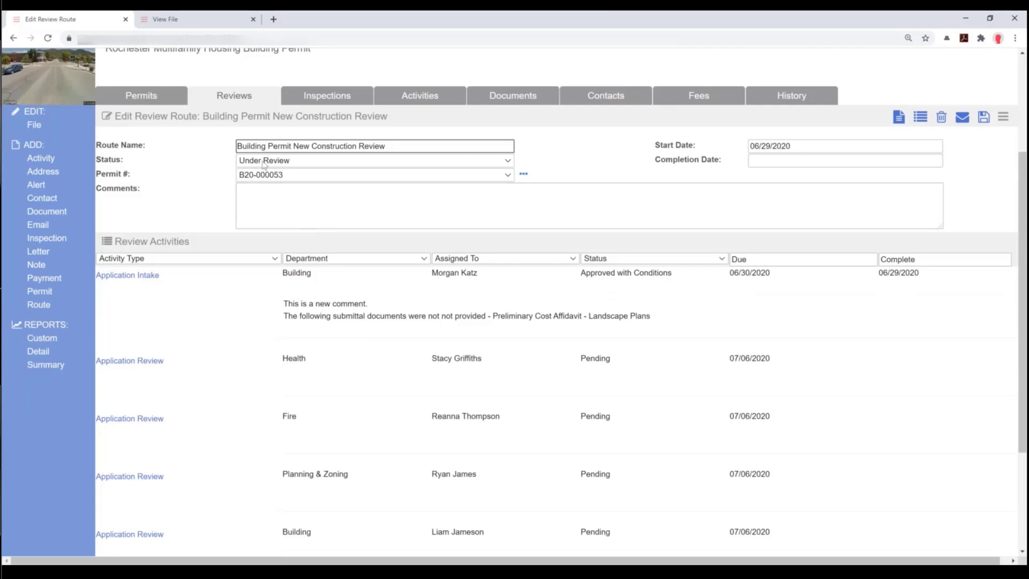
left_click(278, 164)
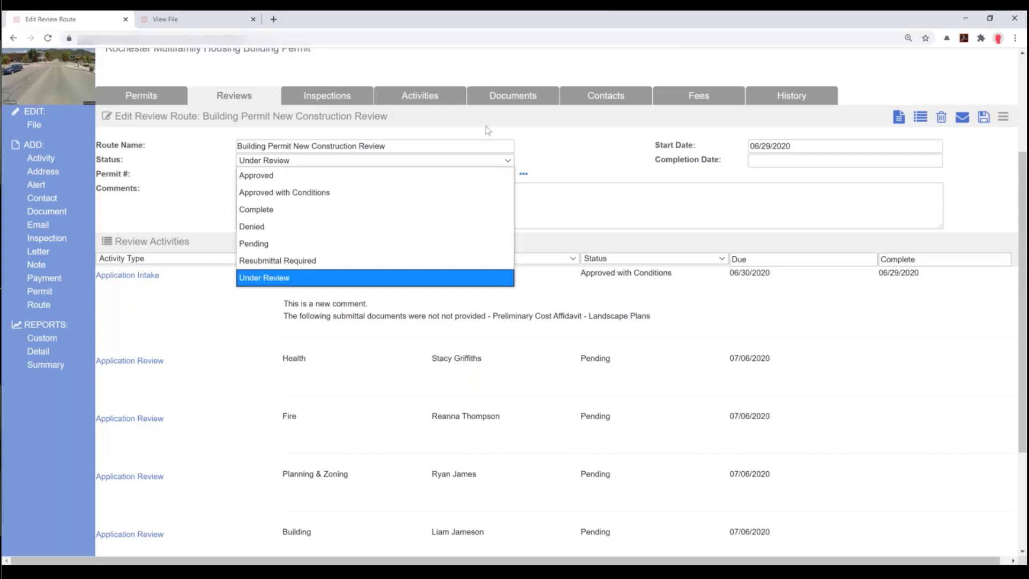
left_click(746, 166)
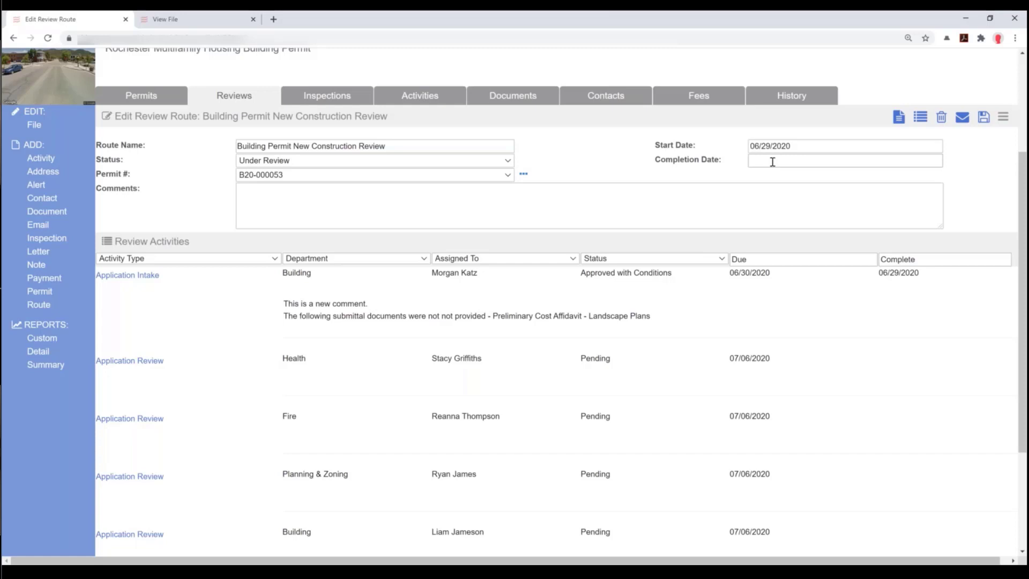
scroll(815, 419, "down", 1)
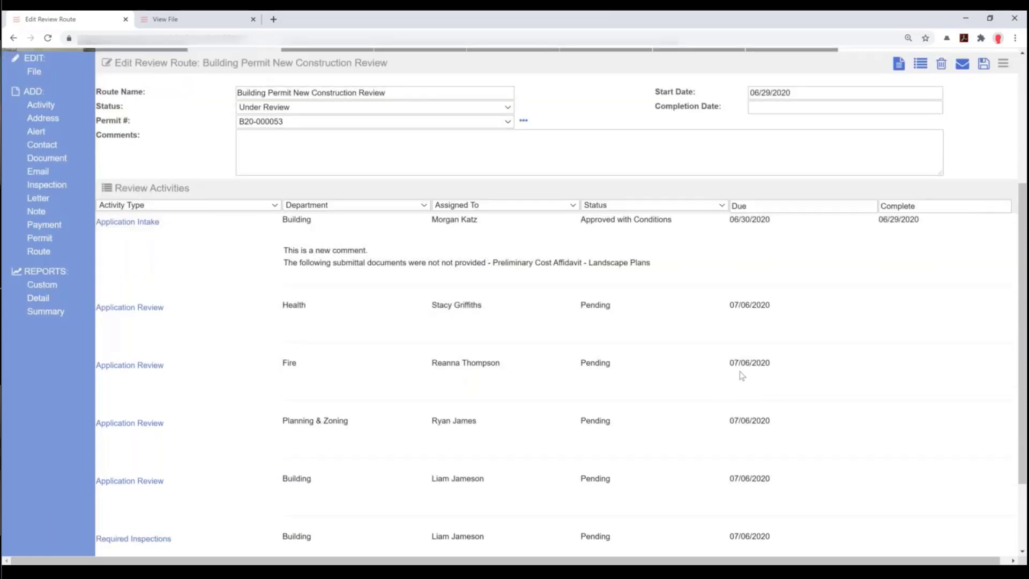
scroll(739, 370, "down", 1)
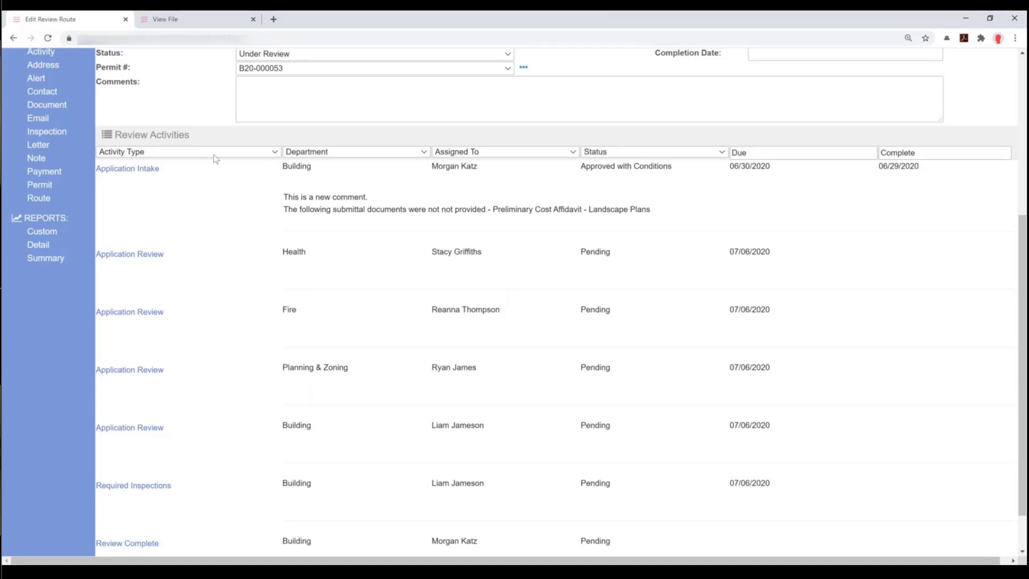
left_click_drag(922, 166, 880, 165)
left_click(380, 573)
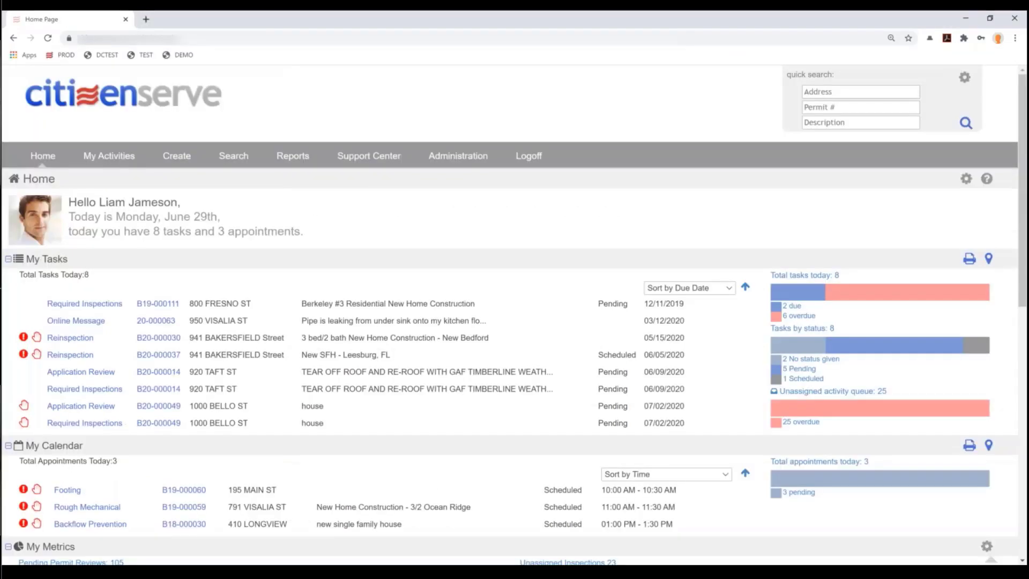
left_click(48, 40)
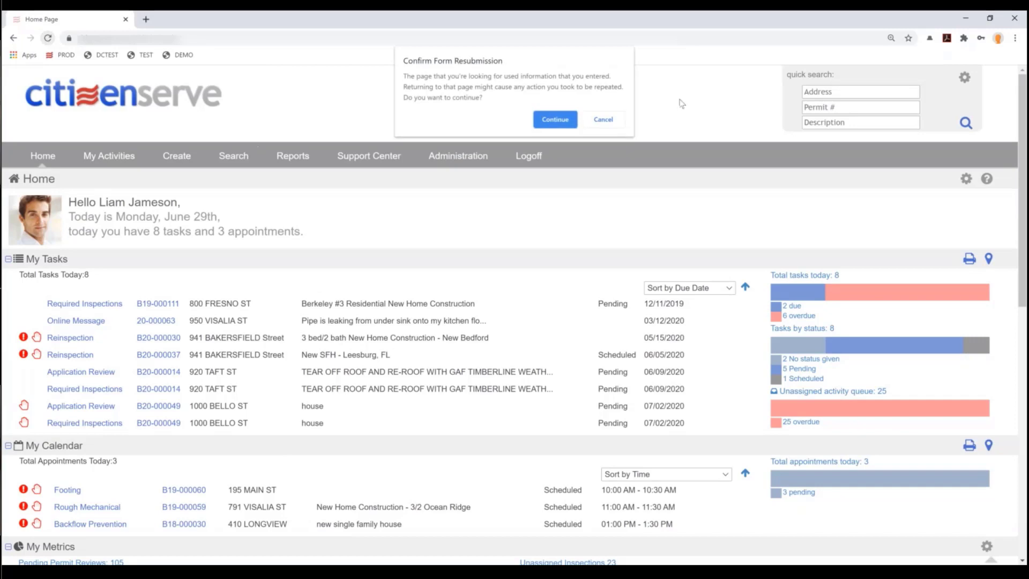
left_click(563, 127)
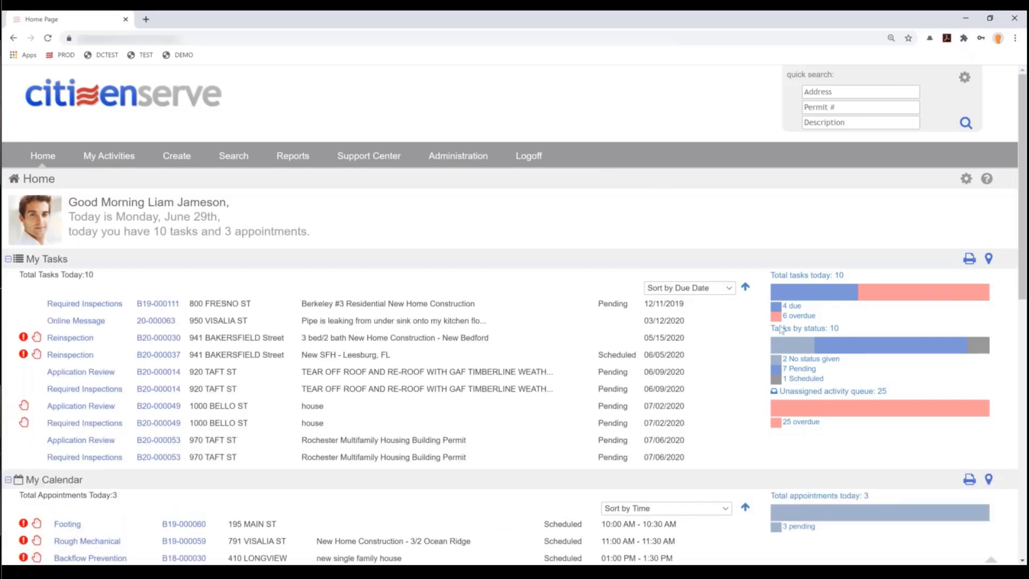
left_click(795, 308)
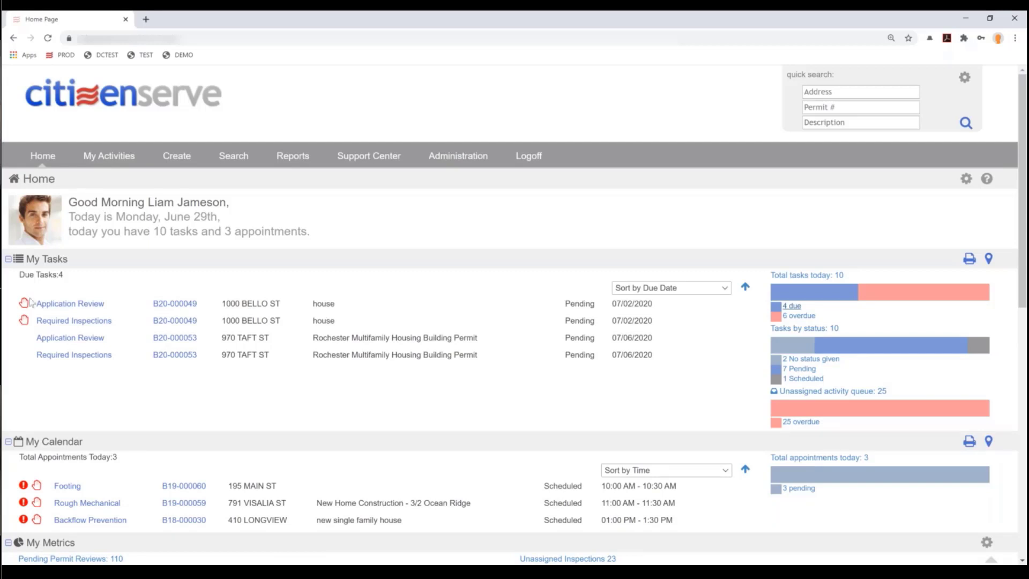
left_click(91, 343)
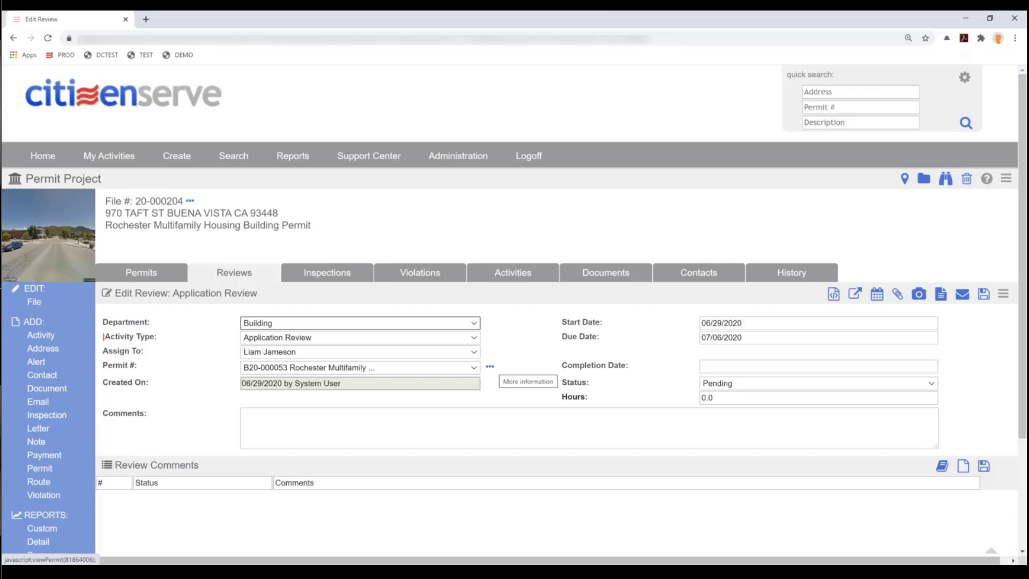
- Open permit B20-000053's details in a new tab and view its fees: 46,884.00 total, 29,060.00 due
left_click(490, 367)
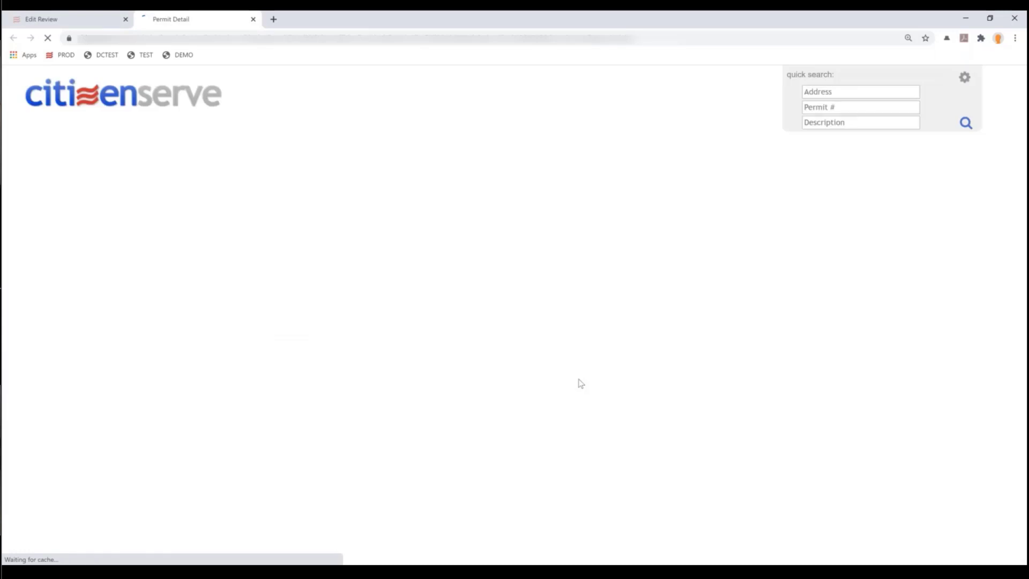
scroll(563, 386, "down", 2)
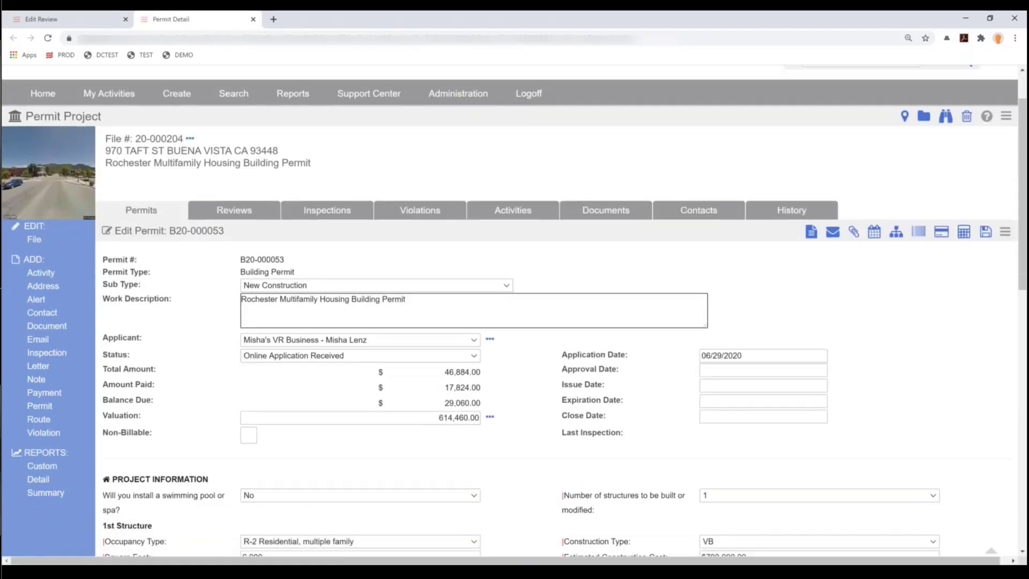
scroll(532, 406, "down", 2)
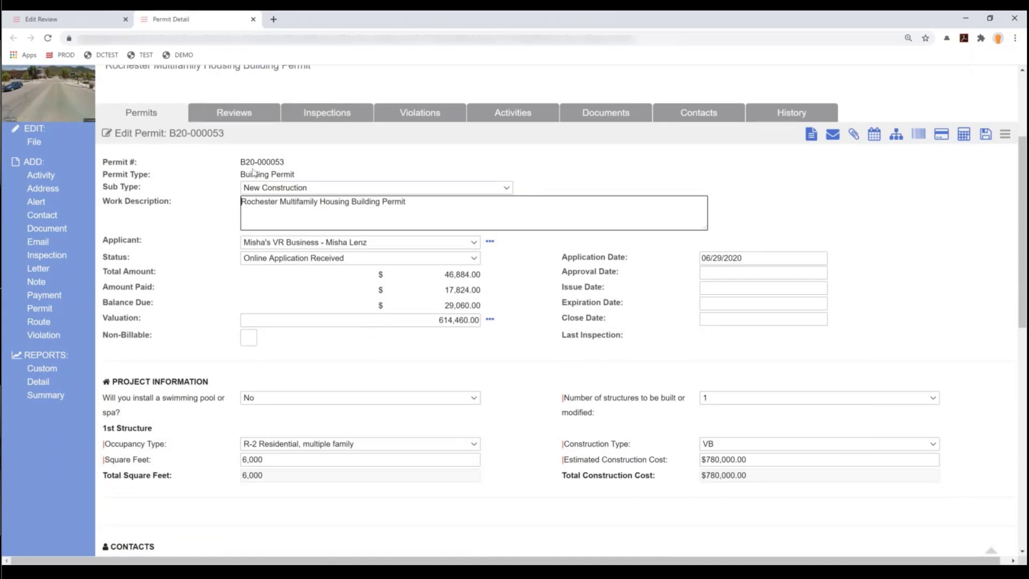
scroll(342, 260, "down", 2)
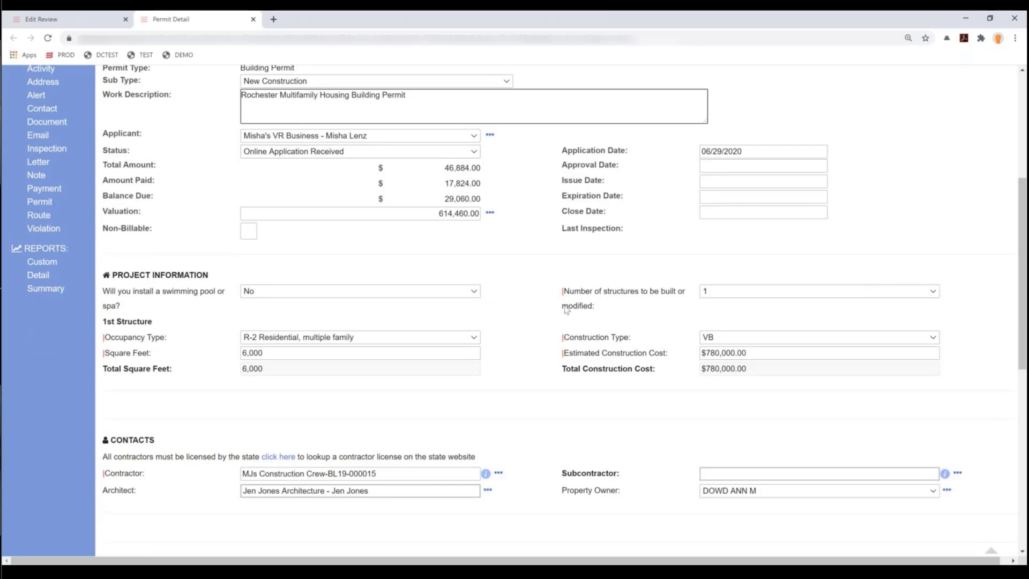
scroll(566, 310, "down", 2)
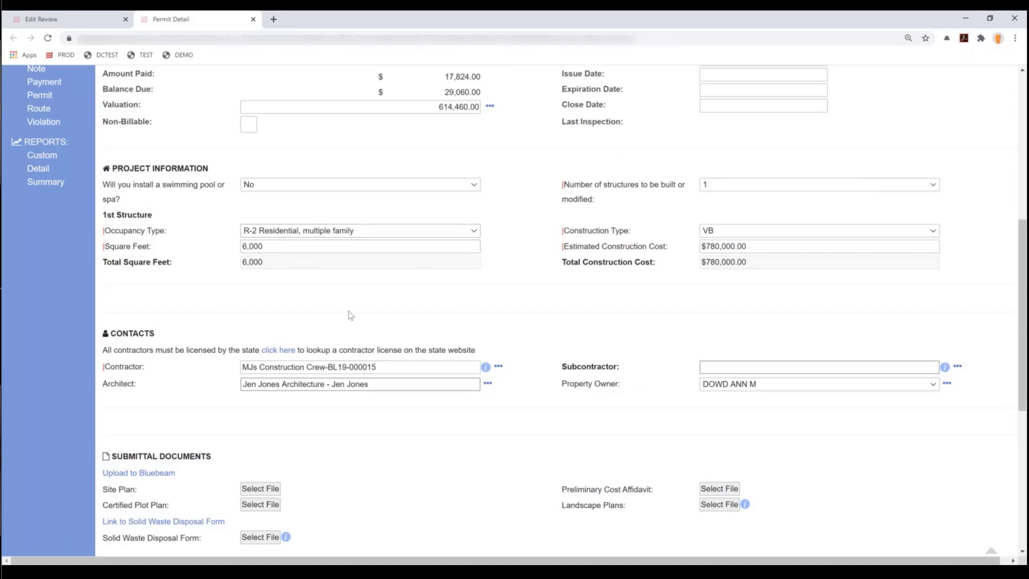
scroll(350, 315, "down", 2)
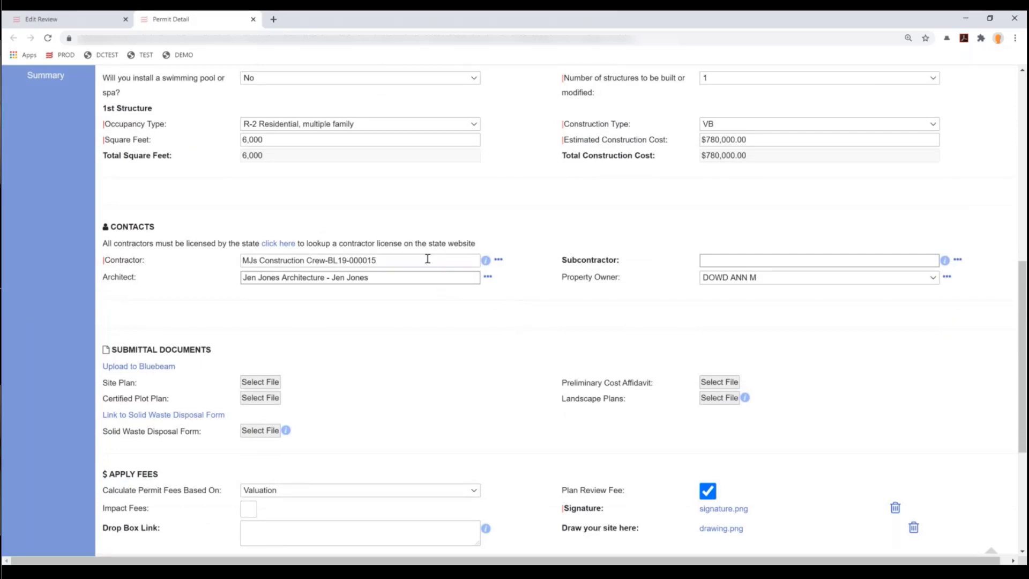
scroll(427, 259, "down", 1)
scroll(427, 259, "down", 4)
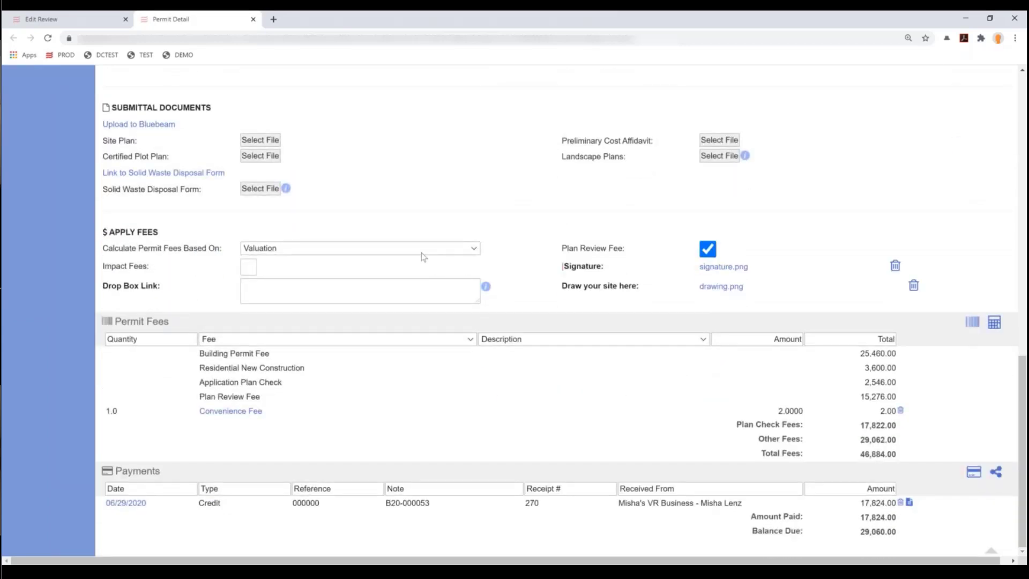
- Add a Misc Fee of quantity 25 described 'Misc. Fee', bringing total fees to 46,909.00
left_click(972, 327)
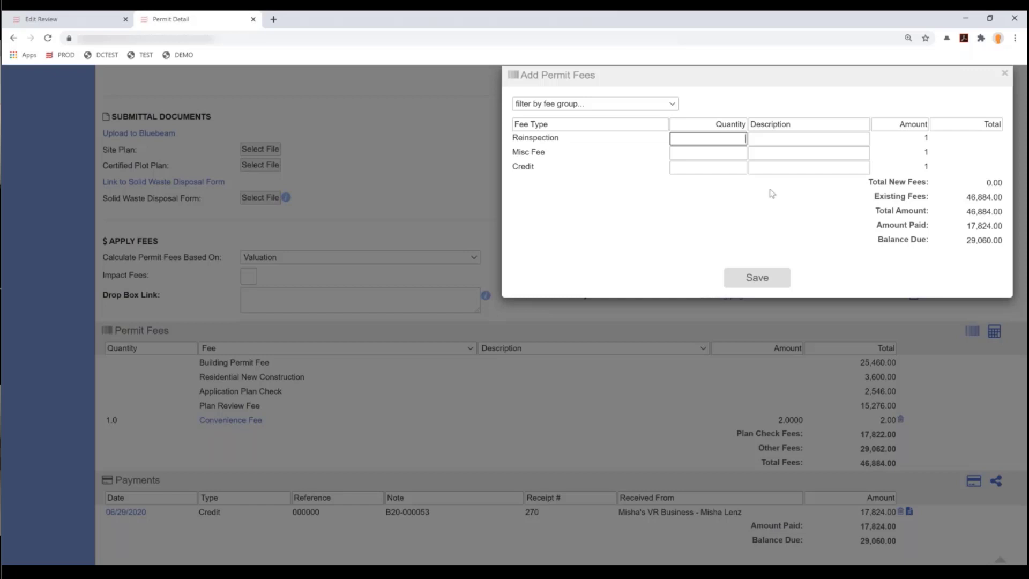
left_click(708, 154)
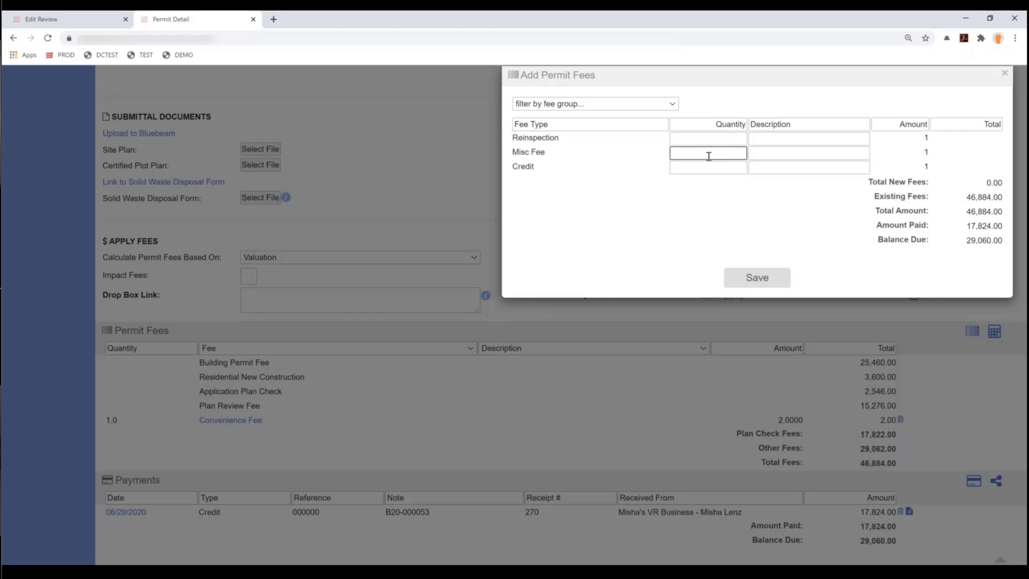
type("25")
key("Tab")
type("Misc. Fee")
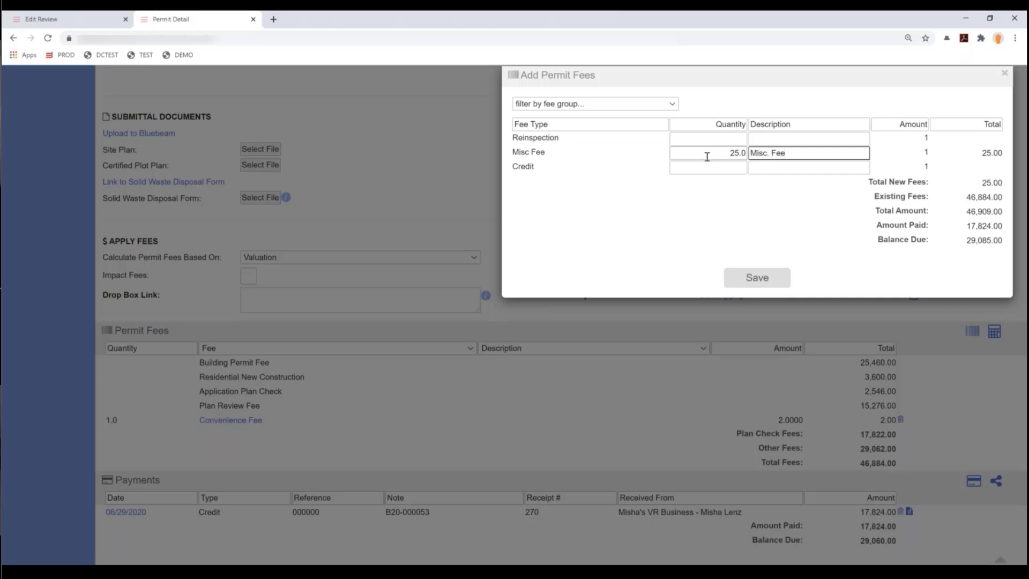
left_click(600, 108)
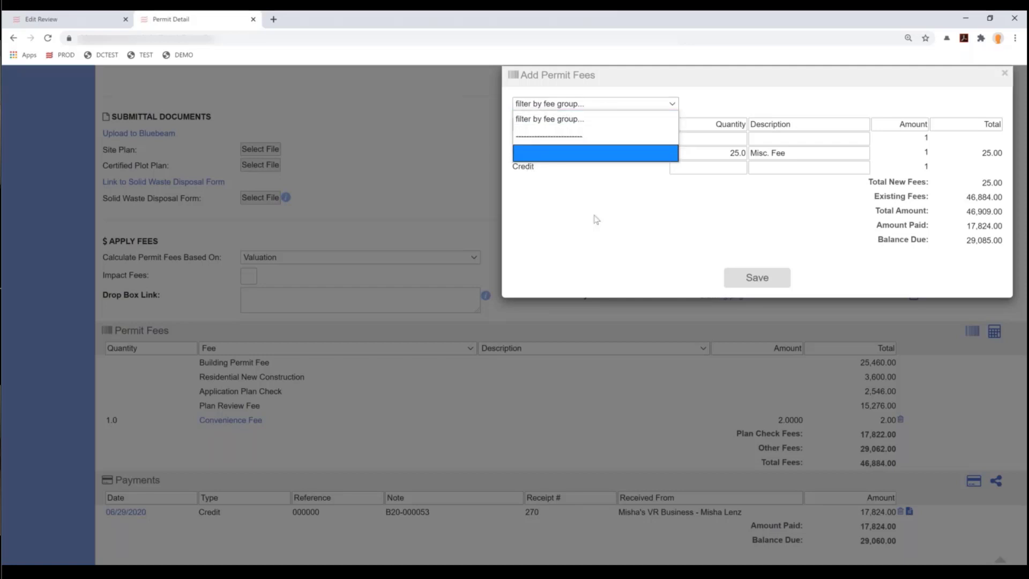
left_click(594, 236)
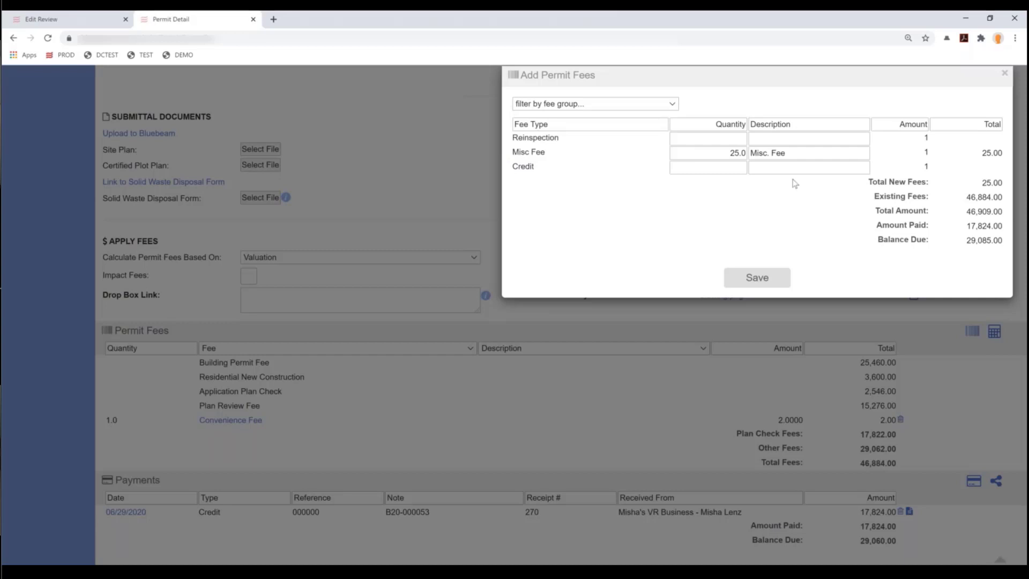
left_click(785, 285)
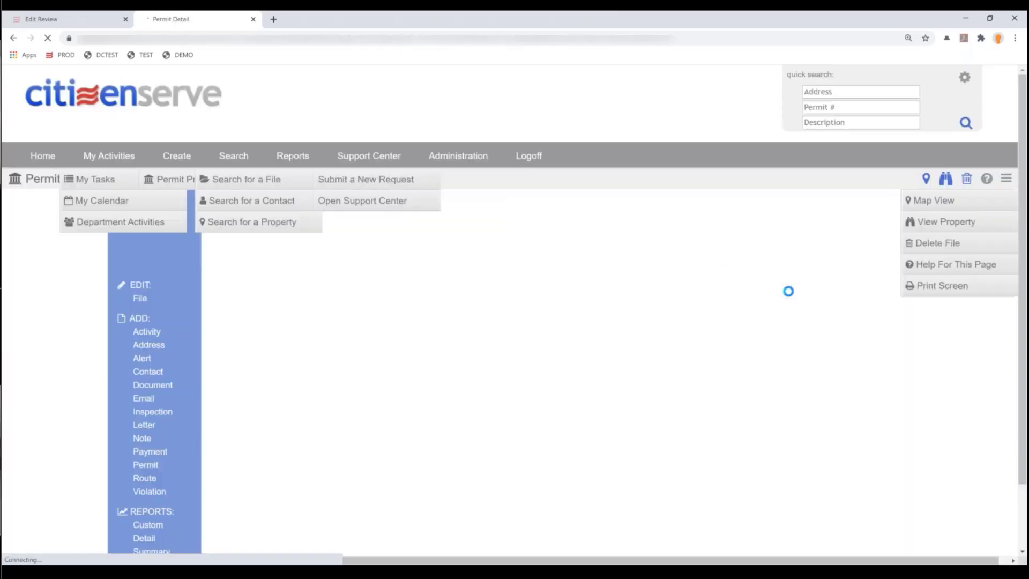
scroll(794, 426, "down", 10)
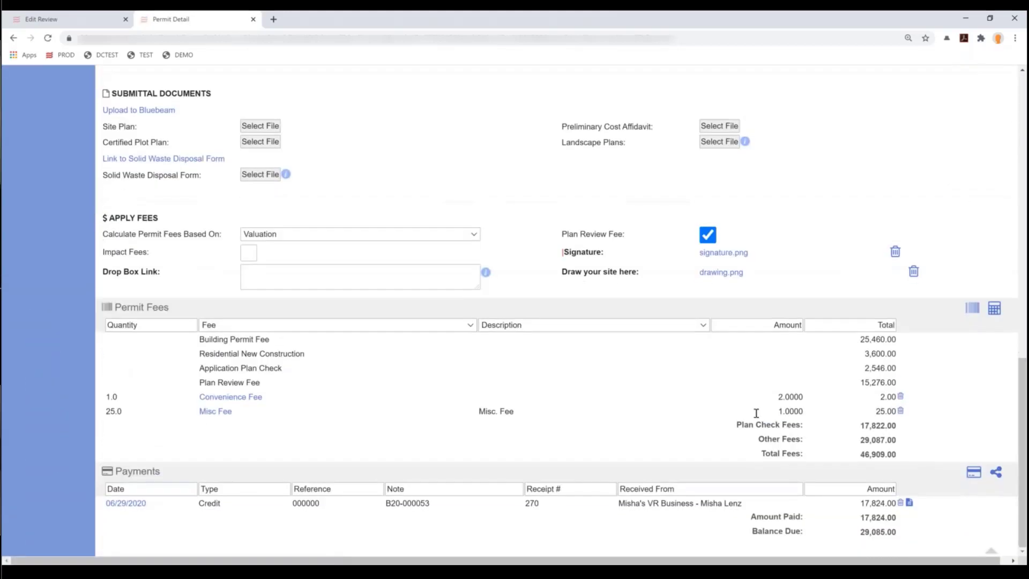
- Record a 5,000.00 Credit payment with reference AMEX, leaving 24,085.00 balance due
left_click(168, 411)
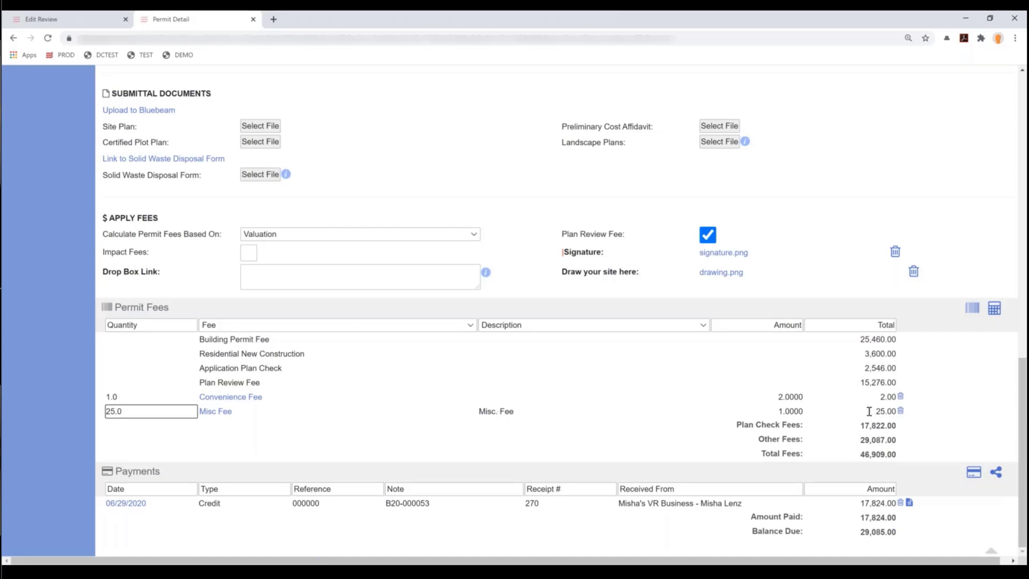
left_click(973, 475)
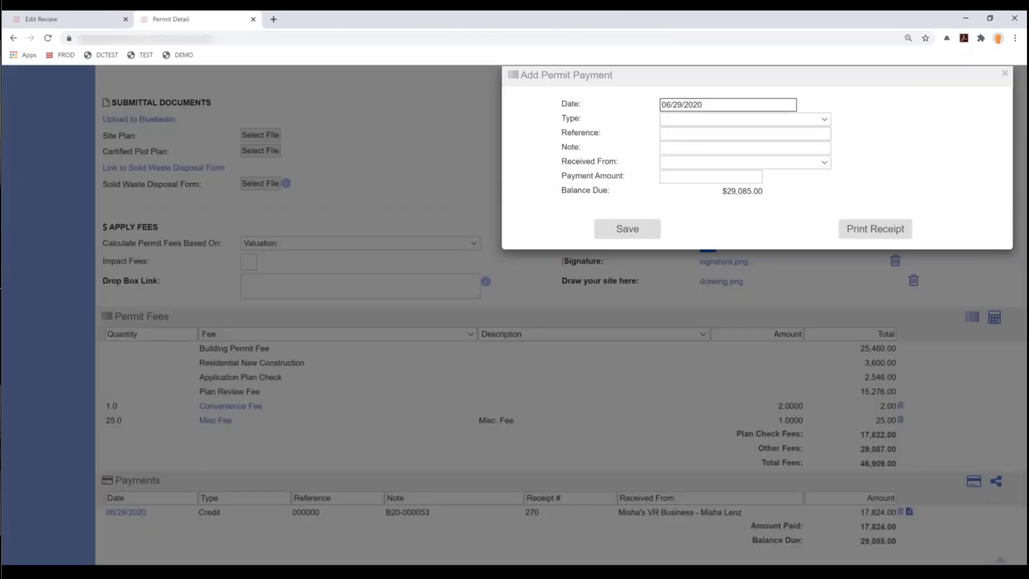
left_click(707, 123)
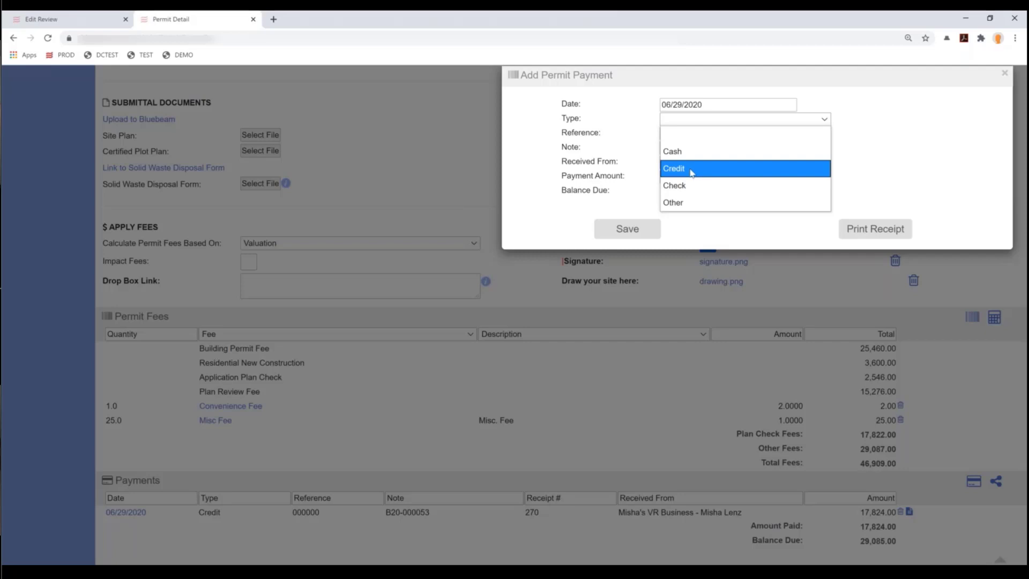
left_click(691, 171)
left_click(685, 133)
type("AMEX")
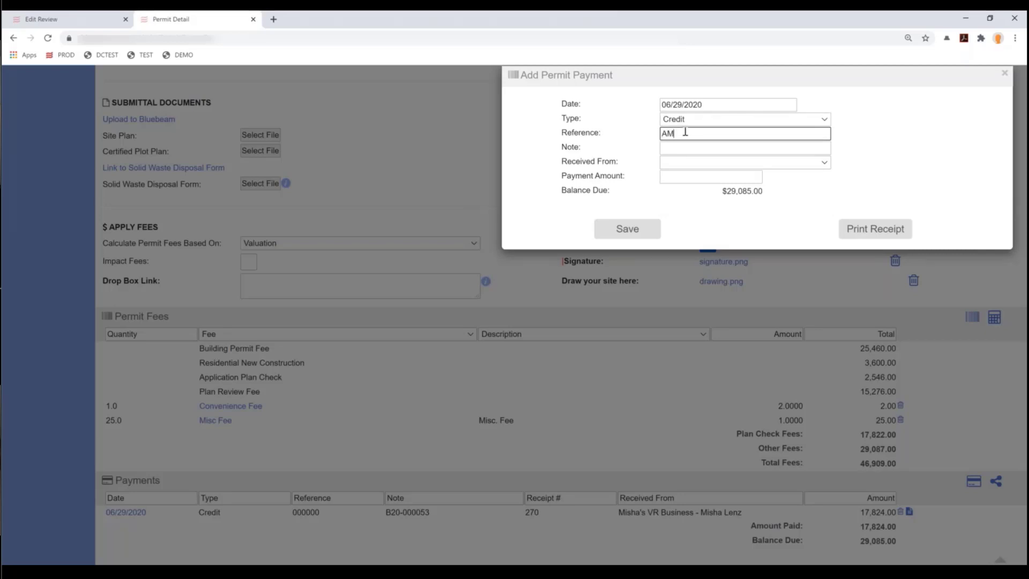
left_click(690, 177)
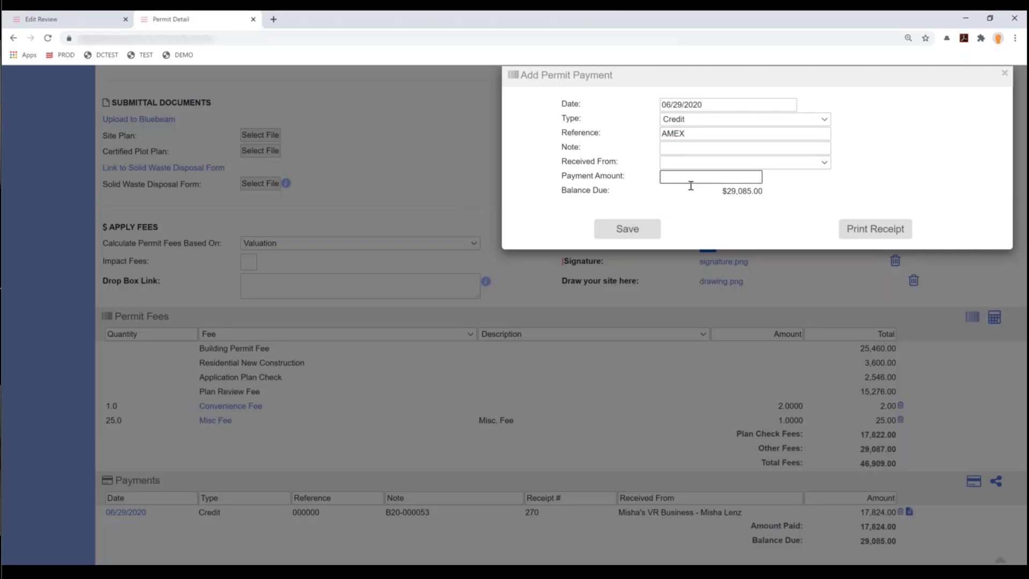
type("5000")
left_click(622, 231)
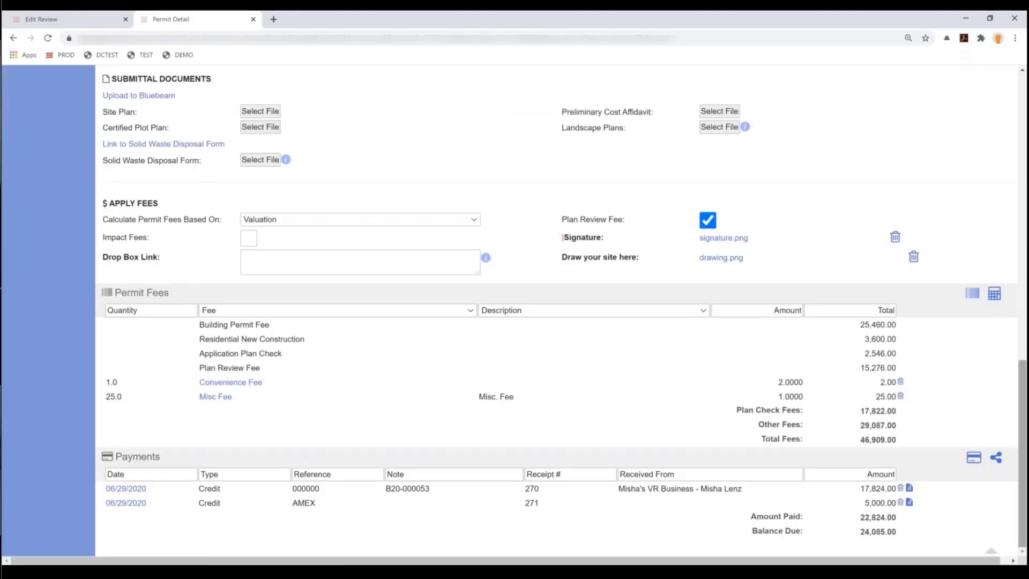
left_click(910, 503)
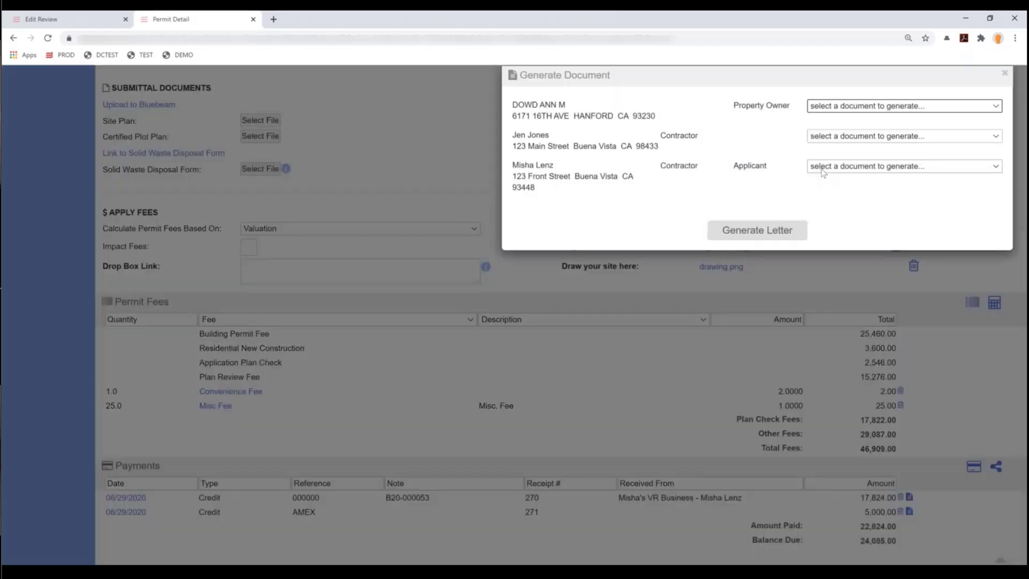
left_click(823, 167)
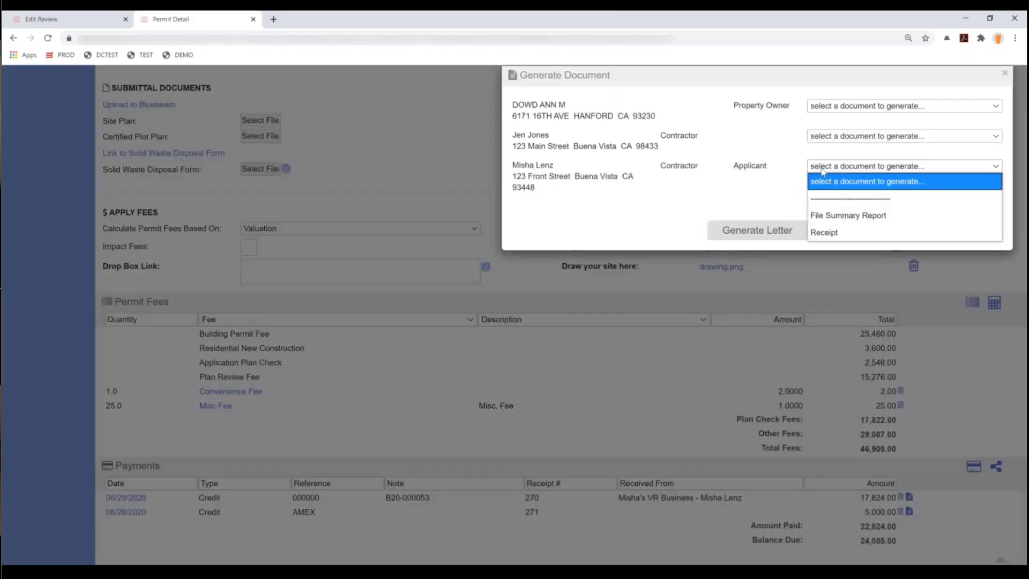
left_click(824, 235)
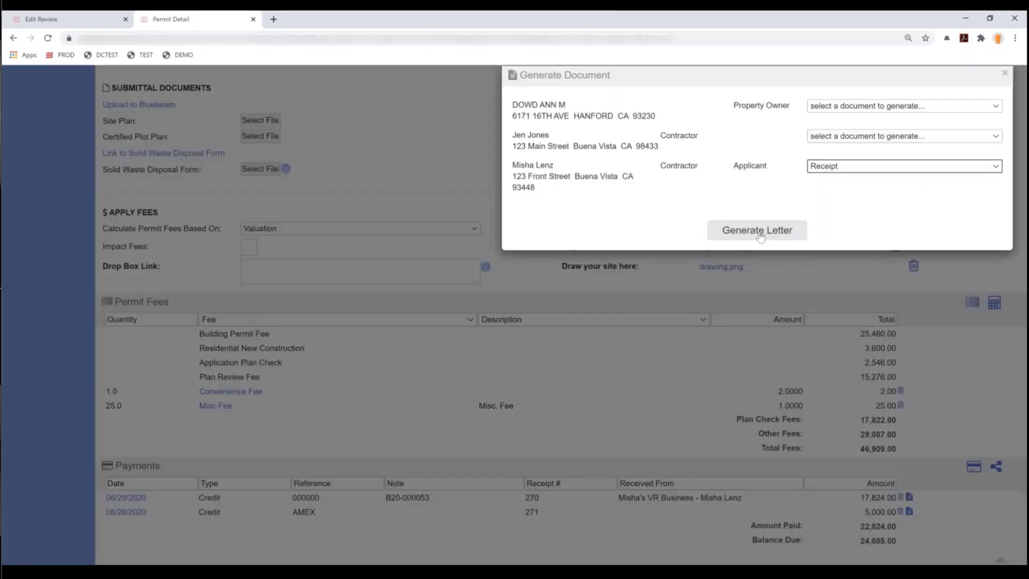
left_click(760, 232)
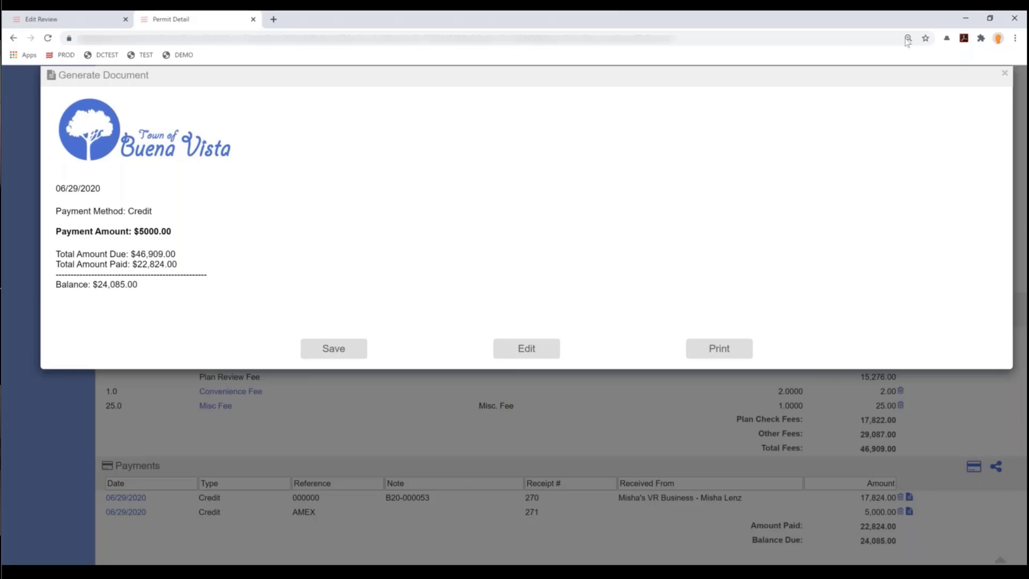
left_click(1006, 78)
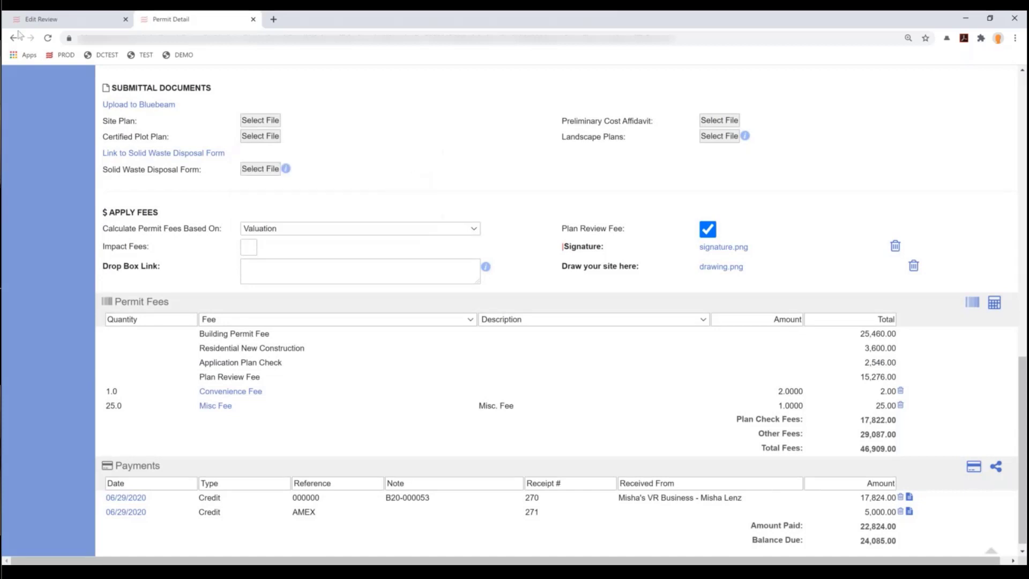
- Go back to Application Review and reopen 4UnitApartment.pdf for markup
left_click(69, 24)
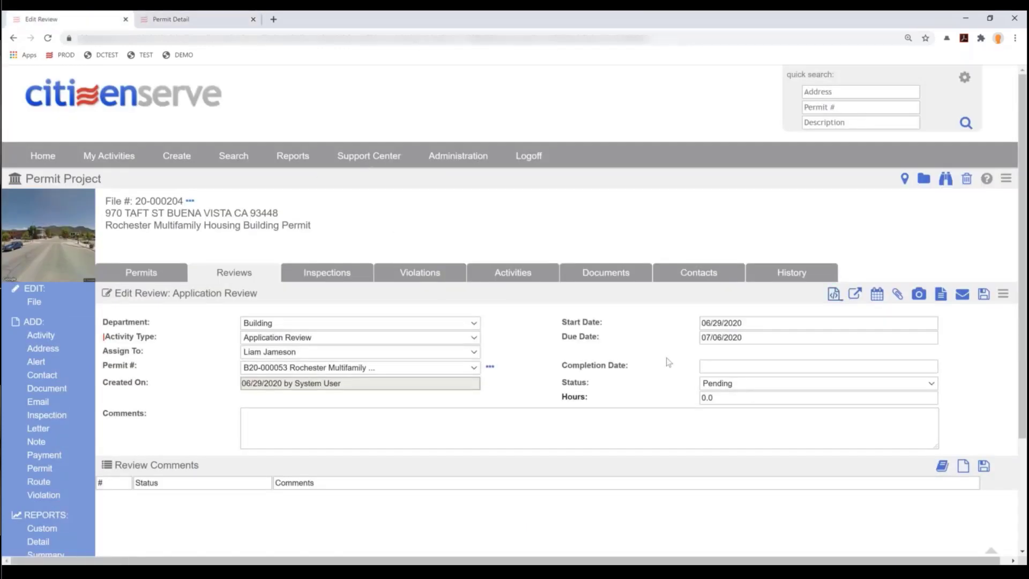
left_click(834, 295)
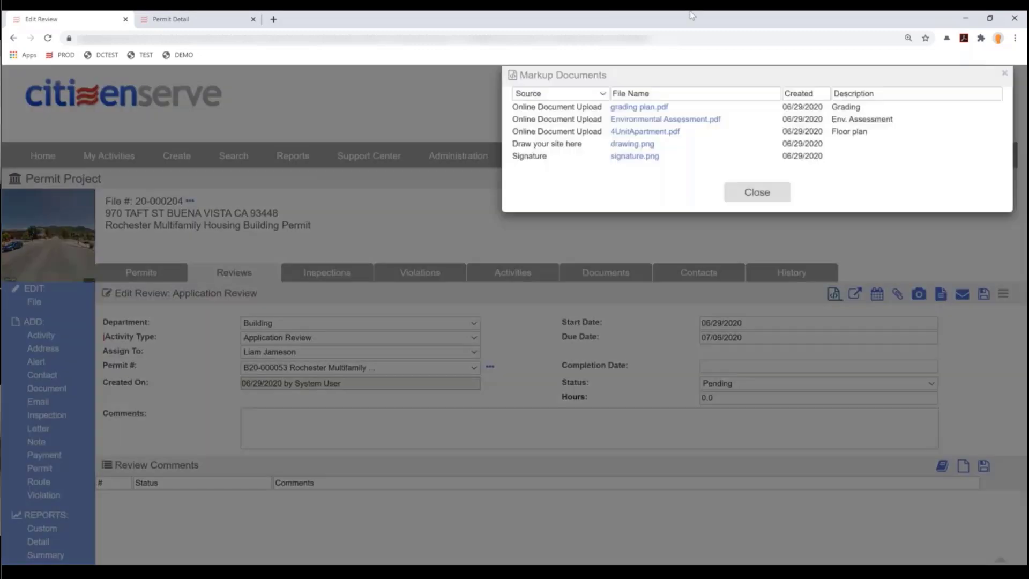
left_click(645, 132)
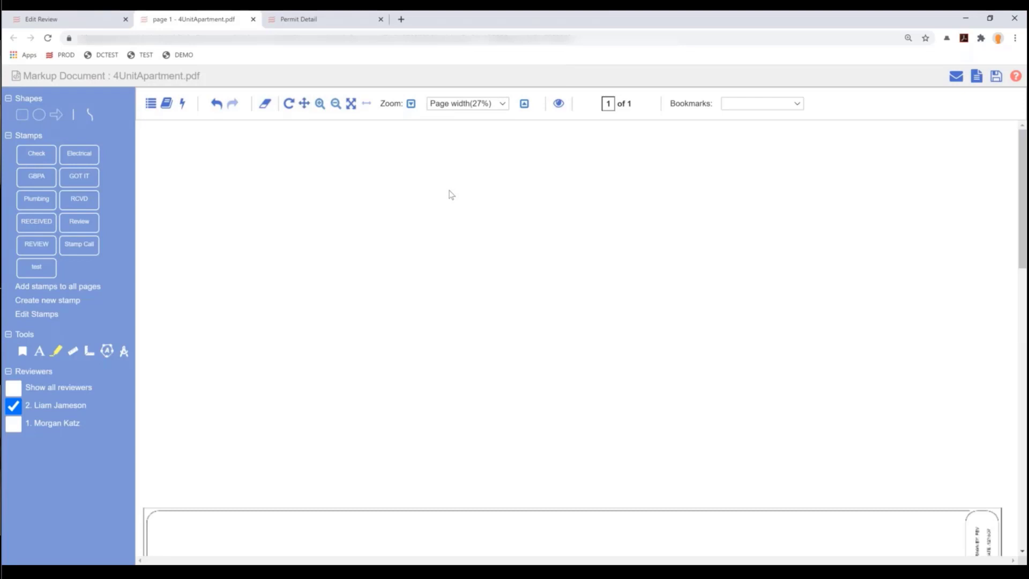
scroll(427, 225, "down", 2)
scroll(428, 226, "down", 4)
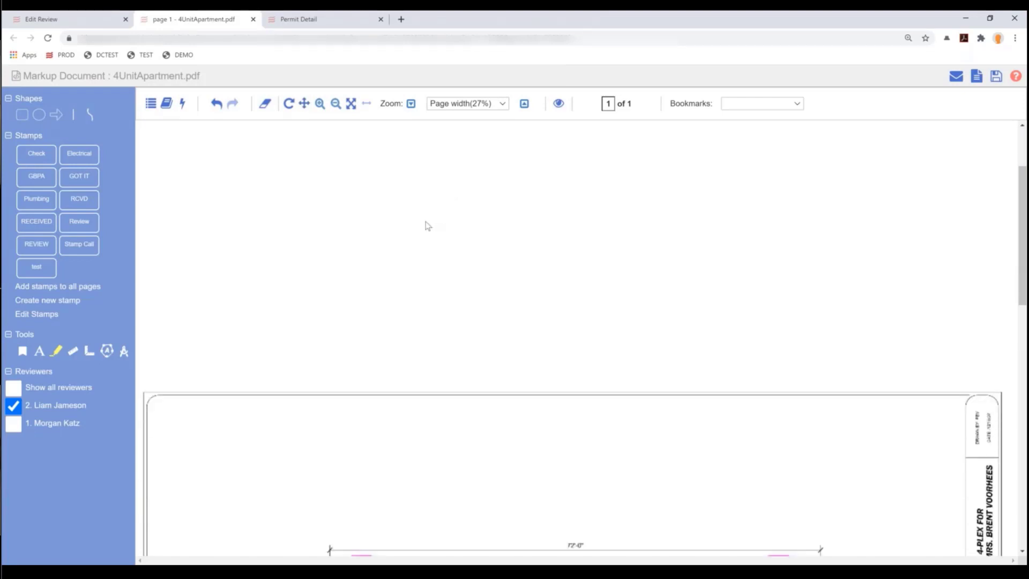
scroll(428, 226, "down", 5)
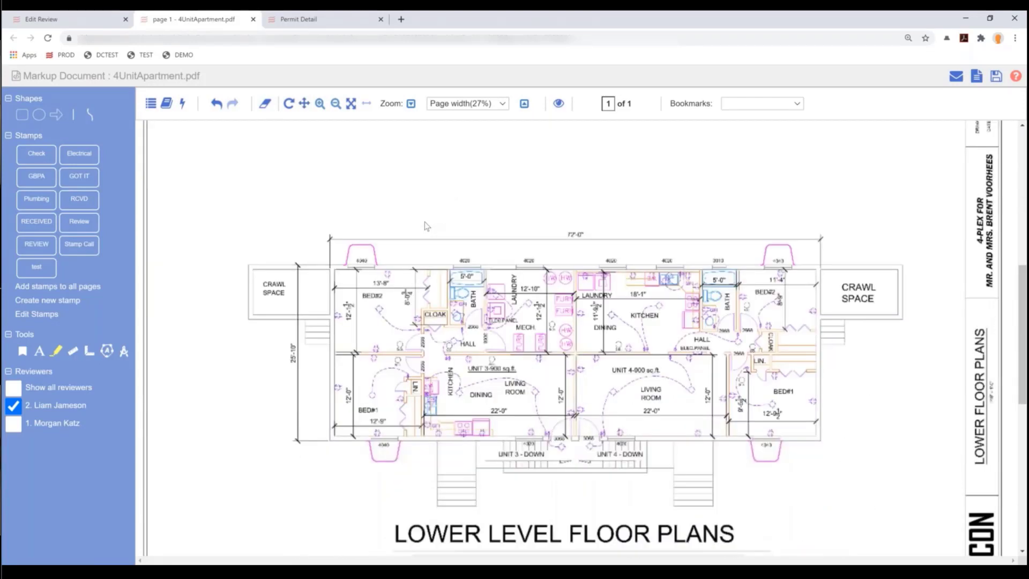
scroll(428, 226, "up", 1)
- Show every reviewer's markups and inspect the existing RECEIVED stamp and its comments
left_click(13, 388)
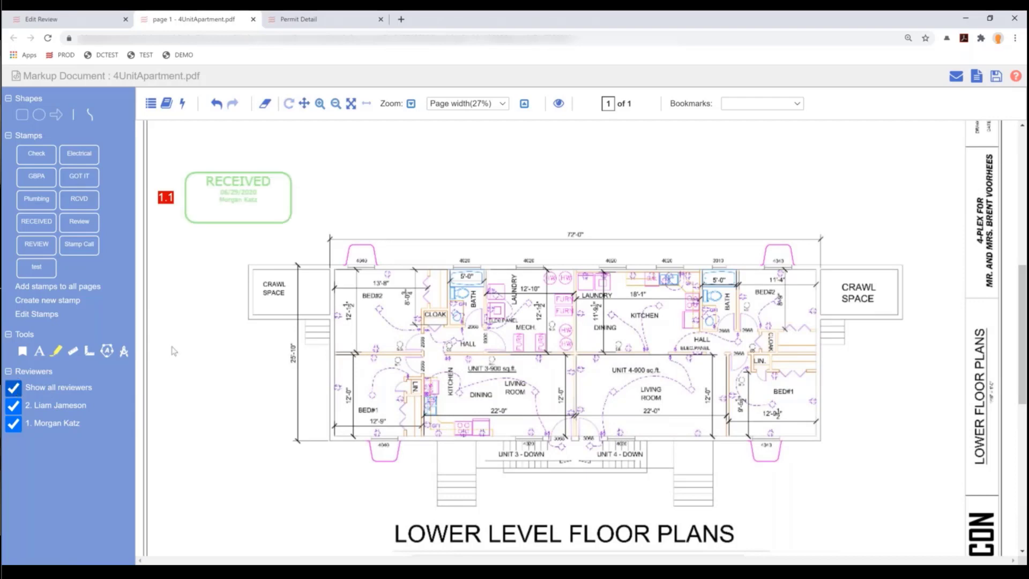
left_click(292, 194)
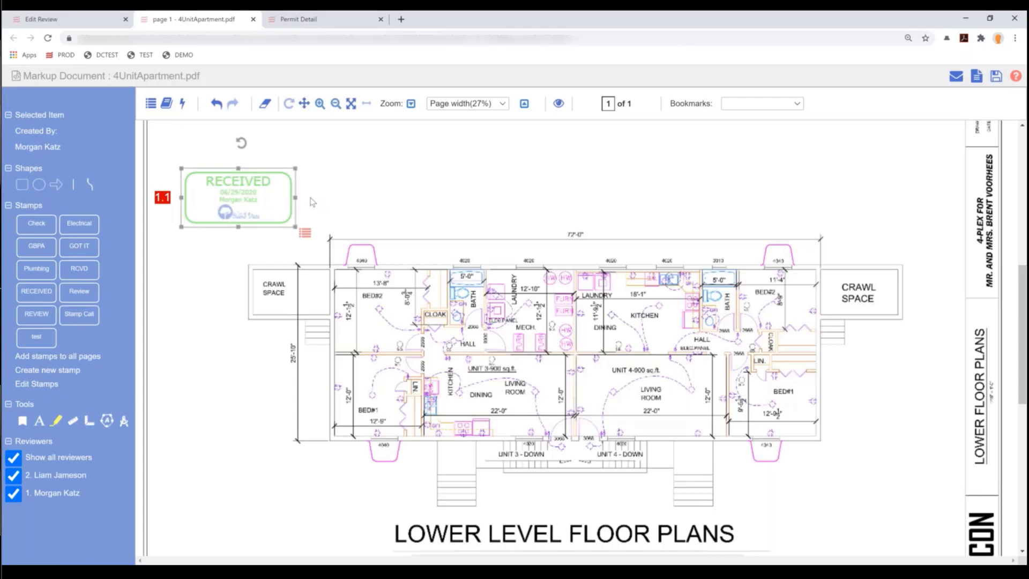
left_click_drag(291, 191, 353, 175)
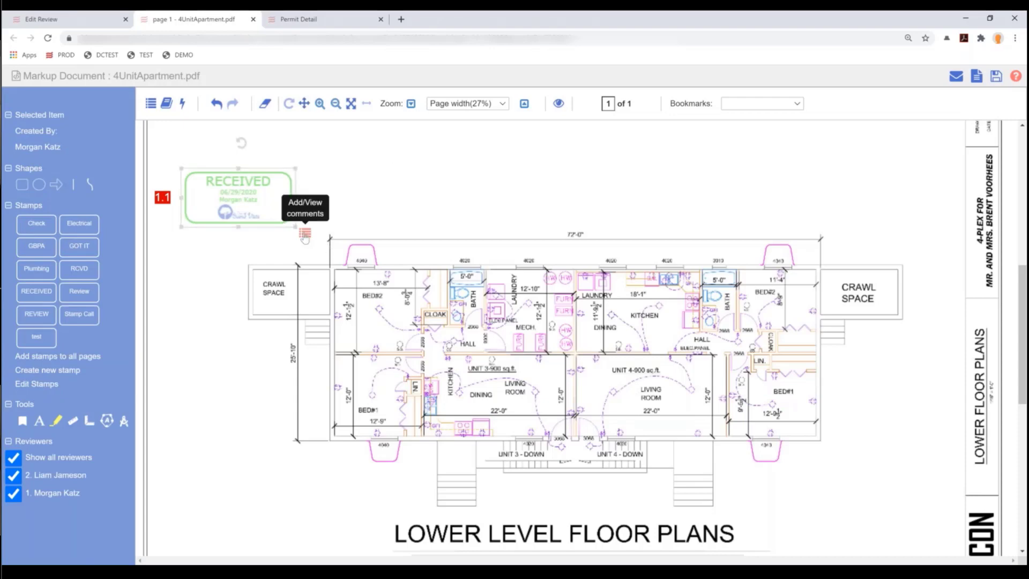
left_click(305, 234)
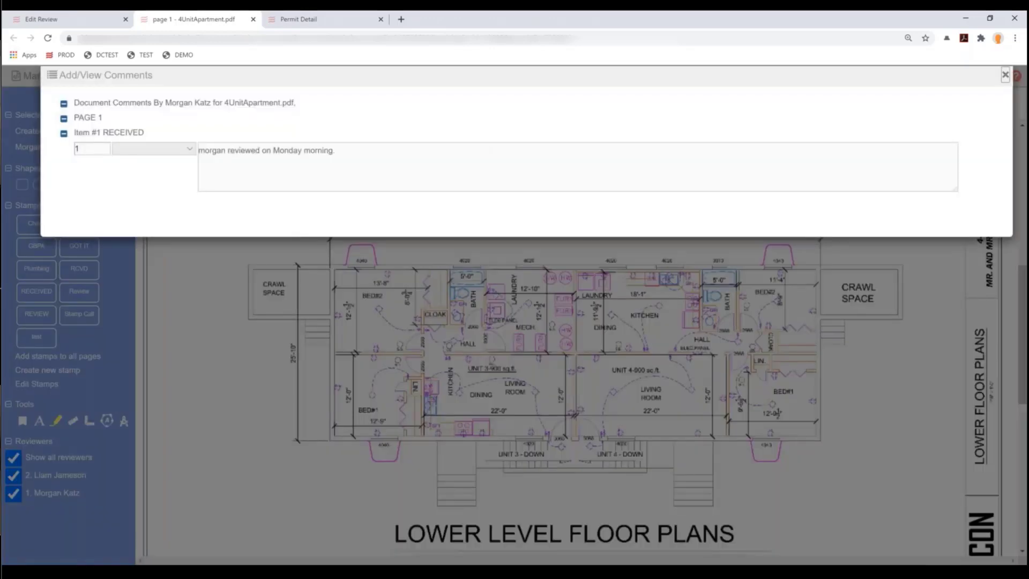
left_click(1006, 75)
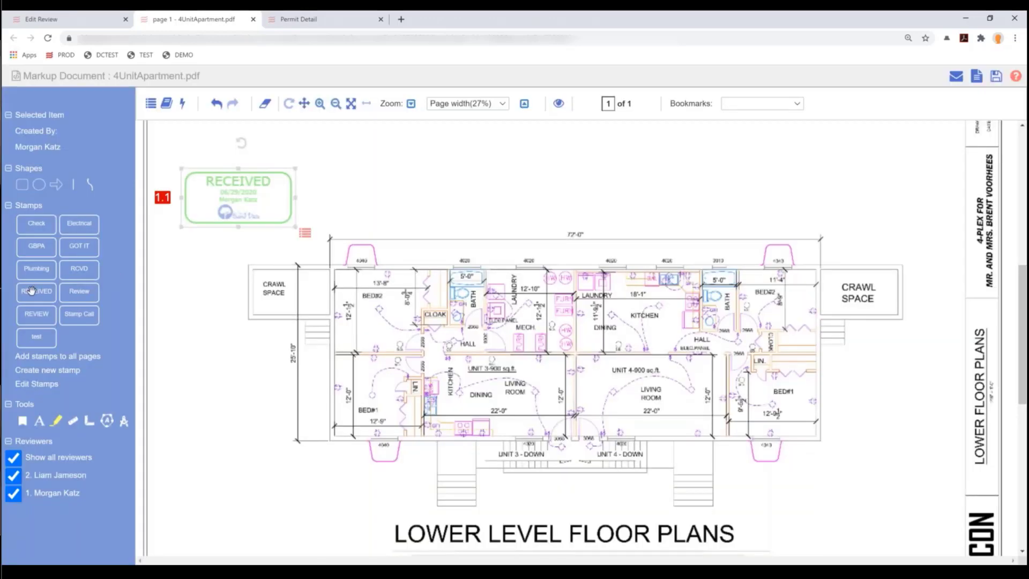
- Place a new RECEIVED stamp above the plan with a comment about a Monday-morning review
left_click(347, 154)
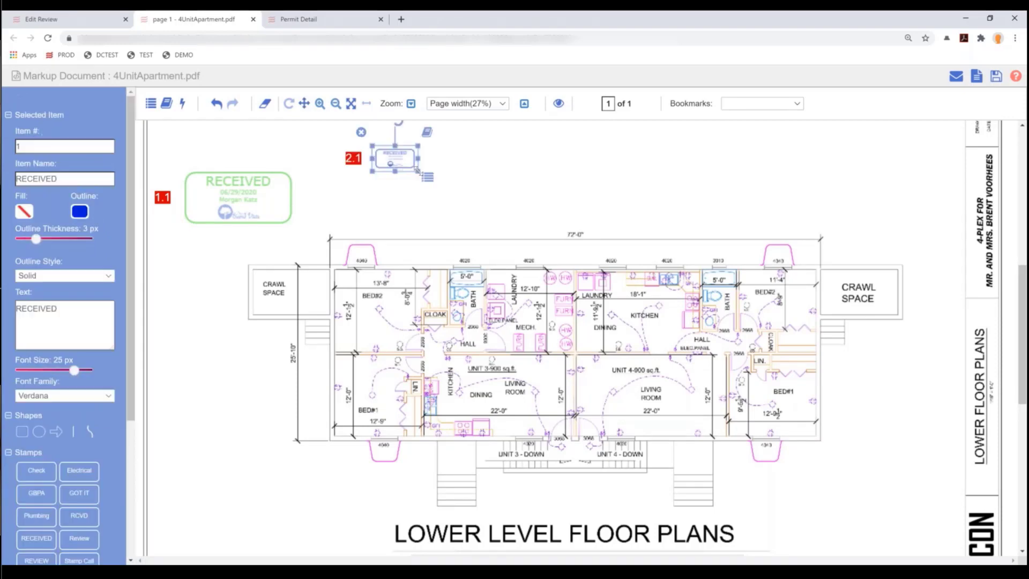
left_click_drag(417, 170, 442, 182)
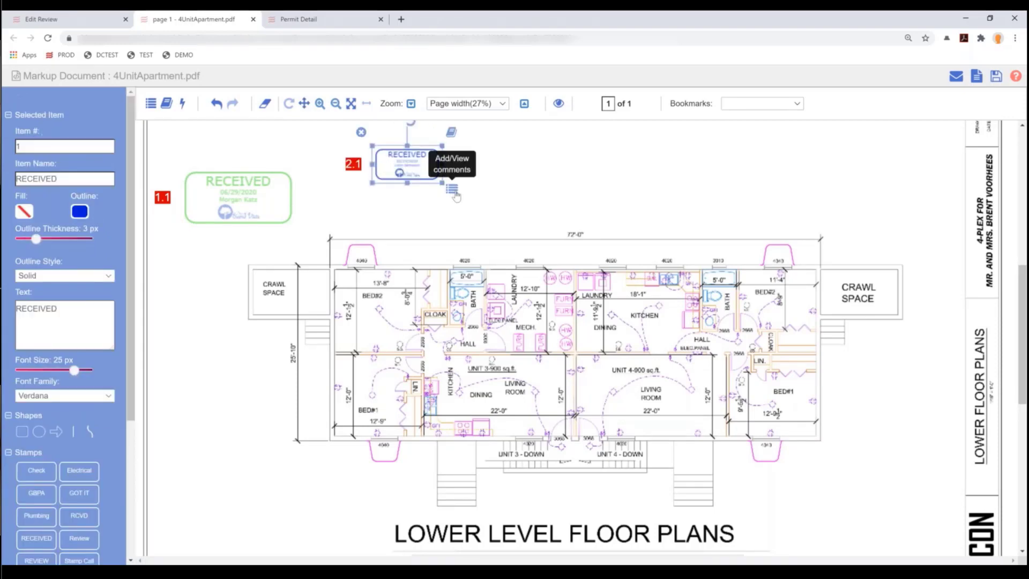
left_click(452, 191)
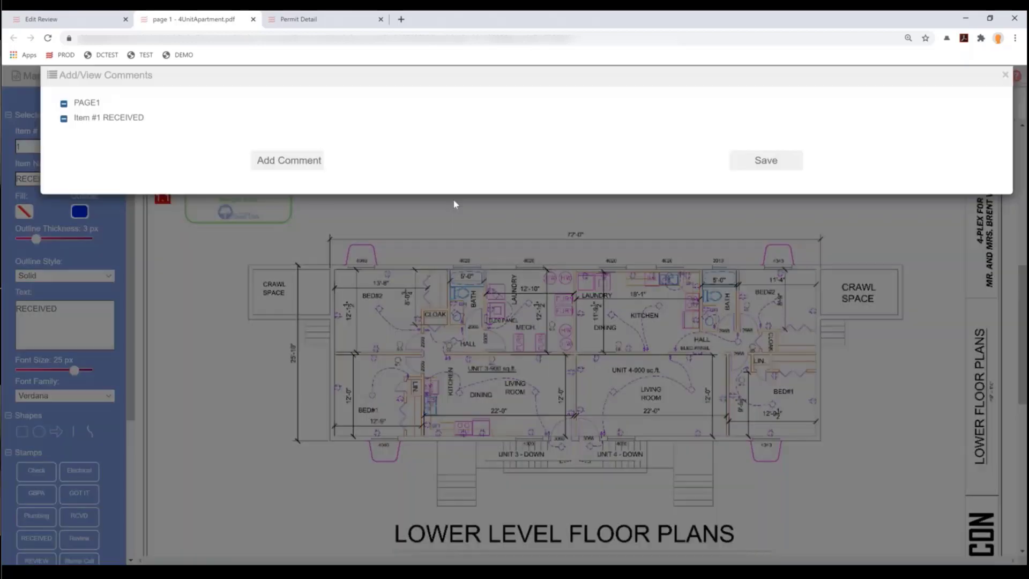
left_click(302, 159)
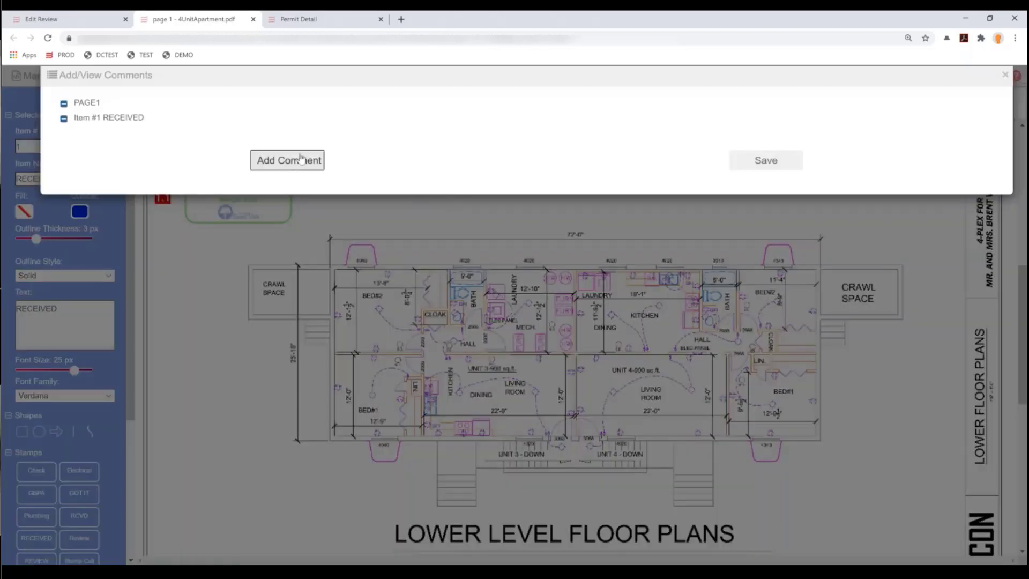
type("Liam rev")
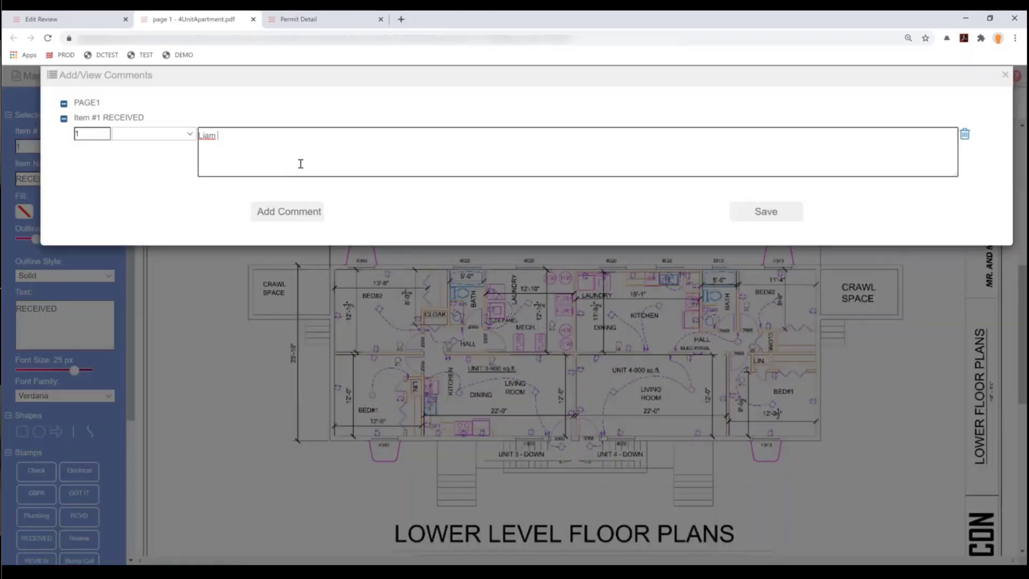
type("iewed on Monday morning.")
left_click(737, 212)
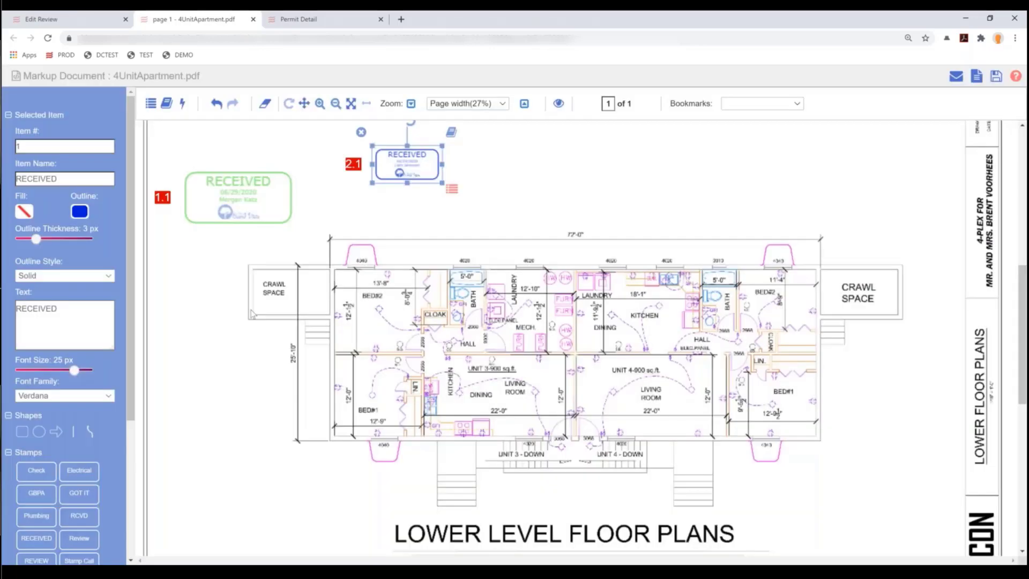
scroll(252, 313, "down", 3)
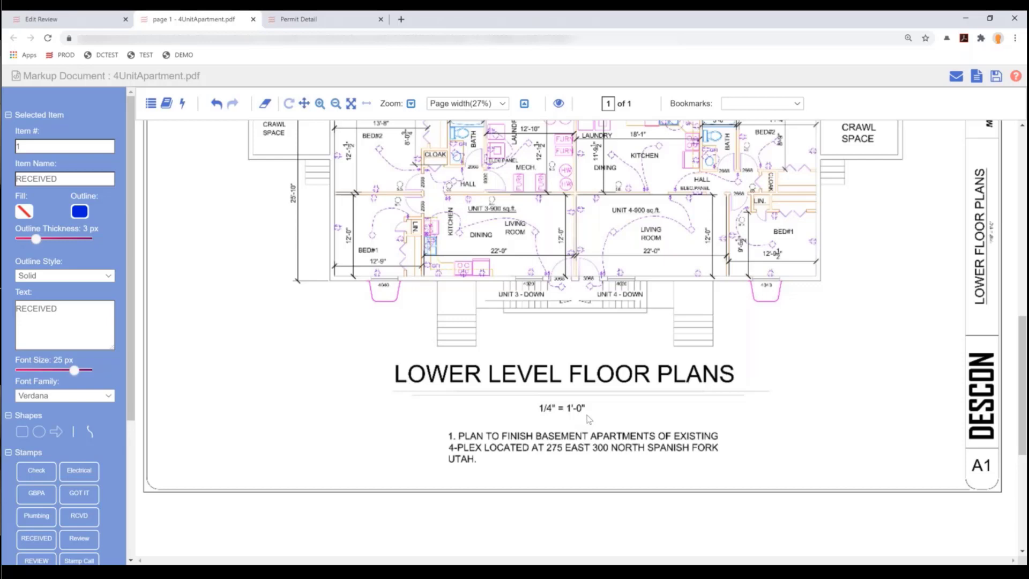
scroll(589, 419, "up", 2)
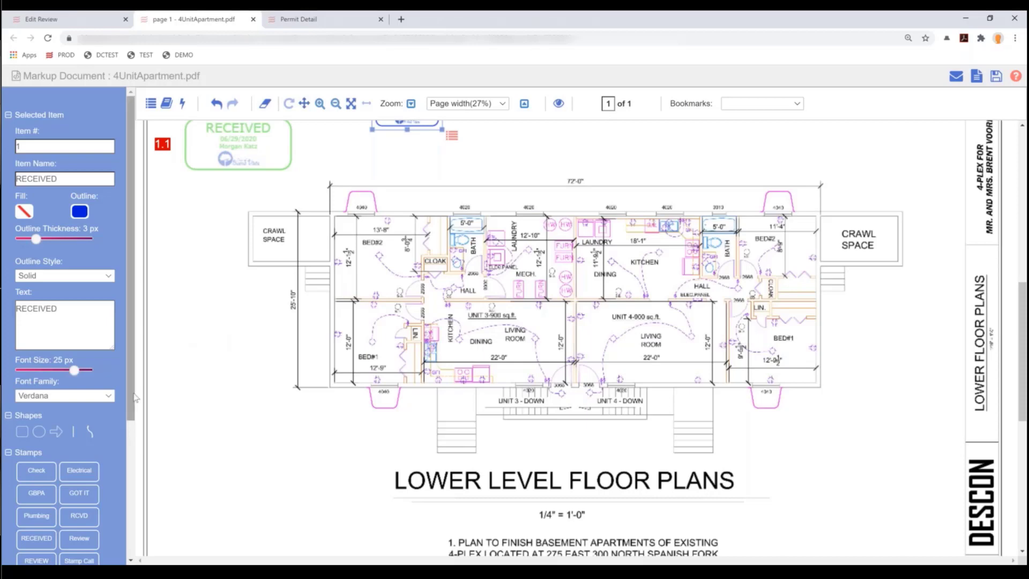
scroll(127, 396, "down", 5)
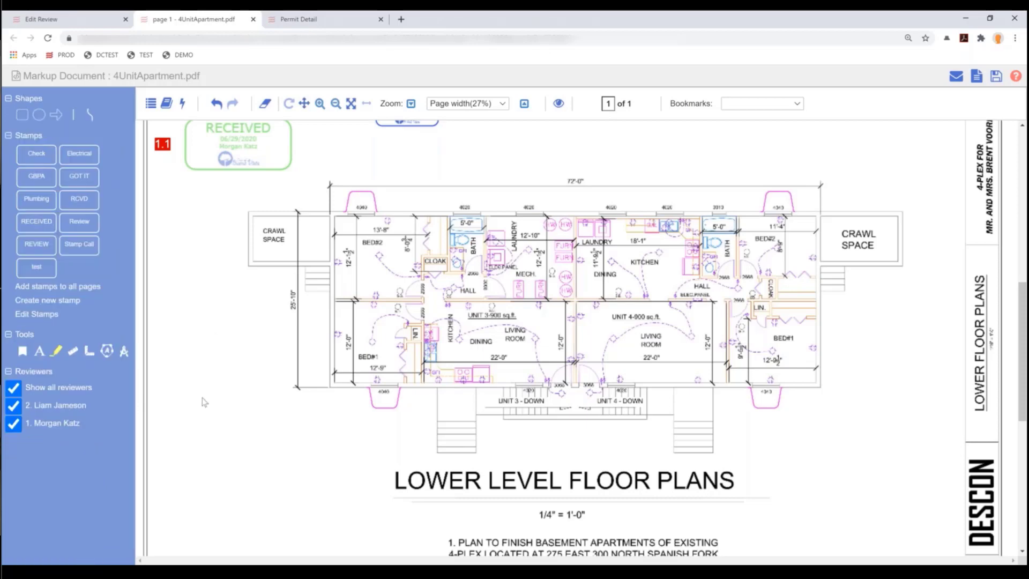
left_click(124, 355)
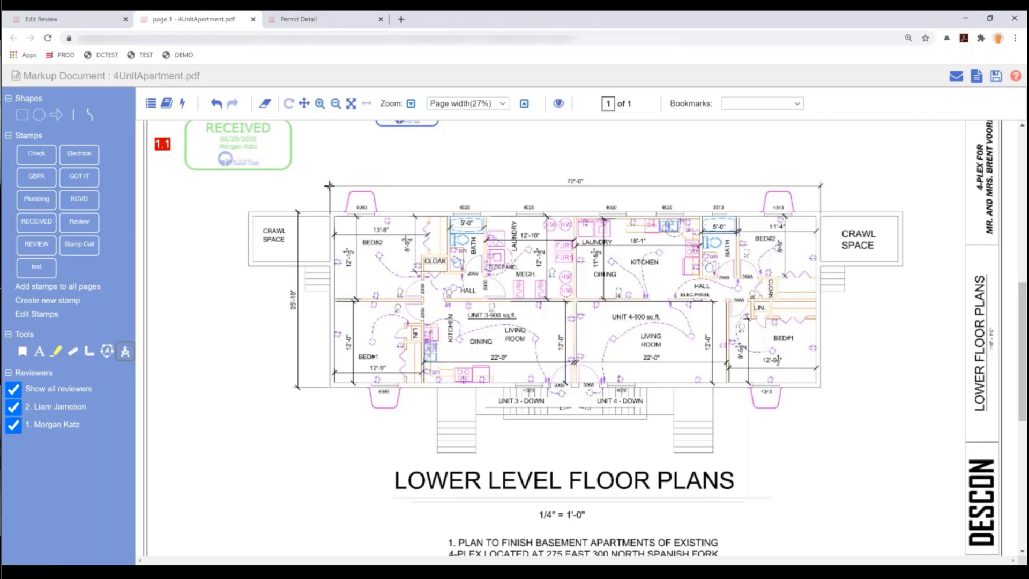
- Calibrate the scale by tracing the top overall dimension line as 72 feet
left_click_drag(329, 185, 820, 187)
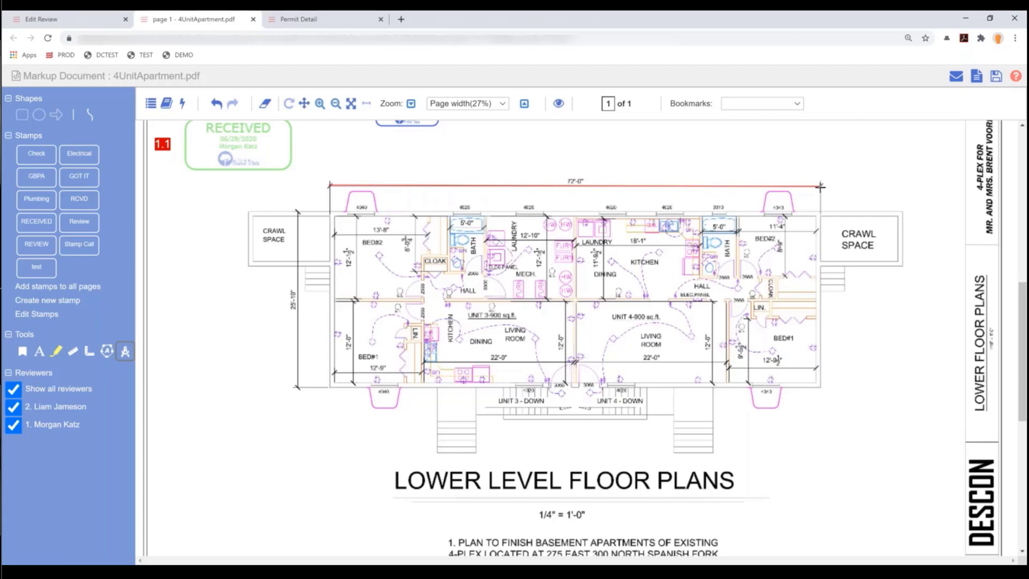
left_click_drag(820, 187, 820, 187)
type("72")
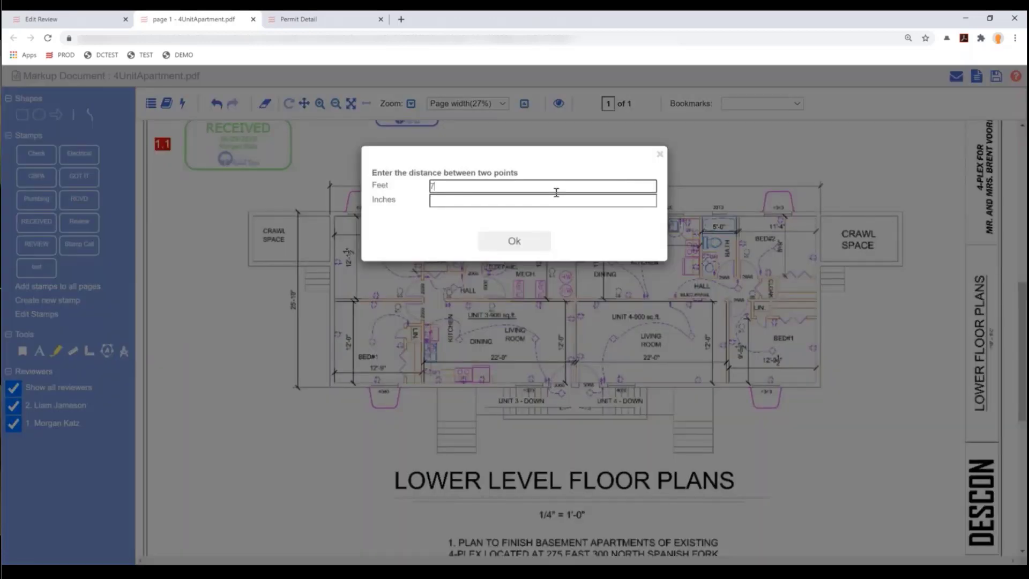
left_click(520, 239)
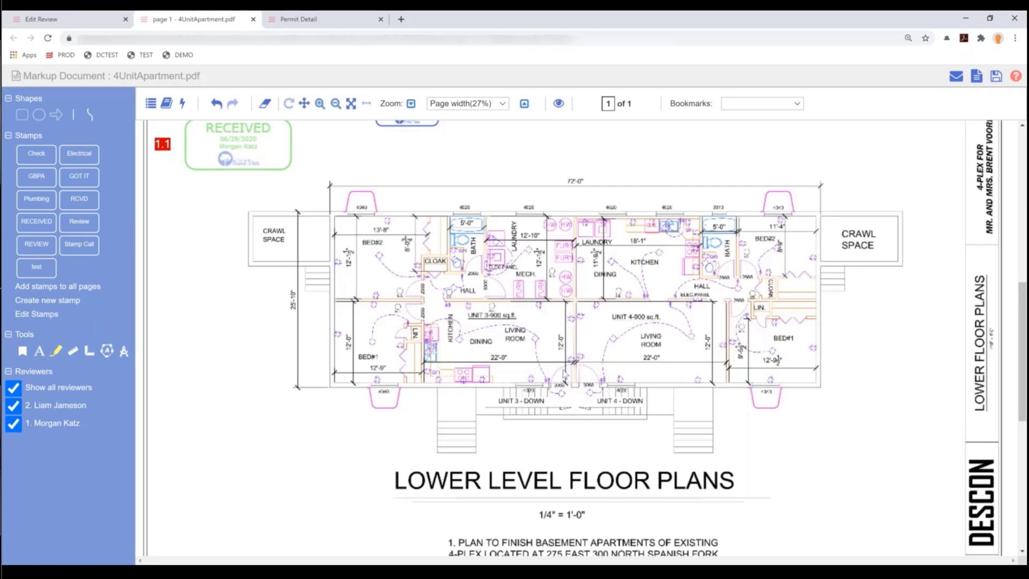
left_click(107, 351)
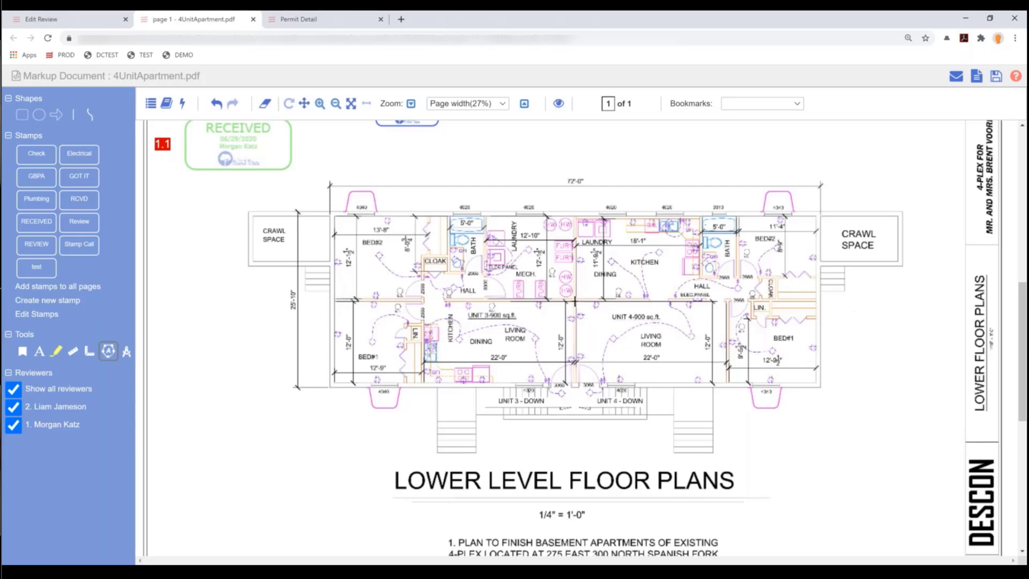
- Outline Unit 4's four corners as an area measuring 869.22 sqft
left_click_drag(575, 301, 576, 383)
left_click(577, 383)
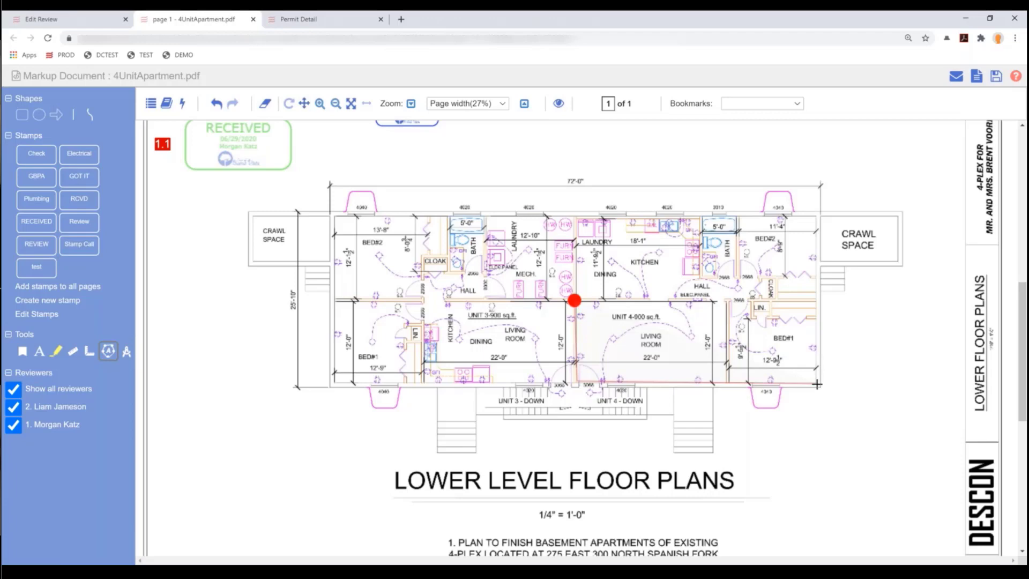
left_click(817, 384)
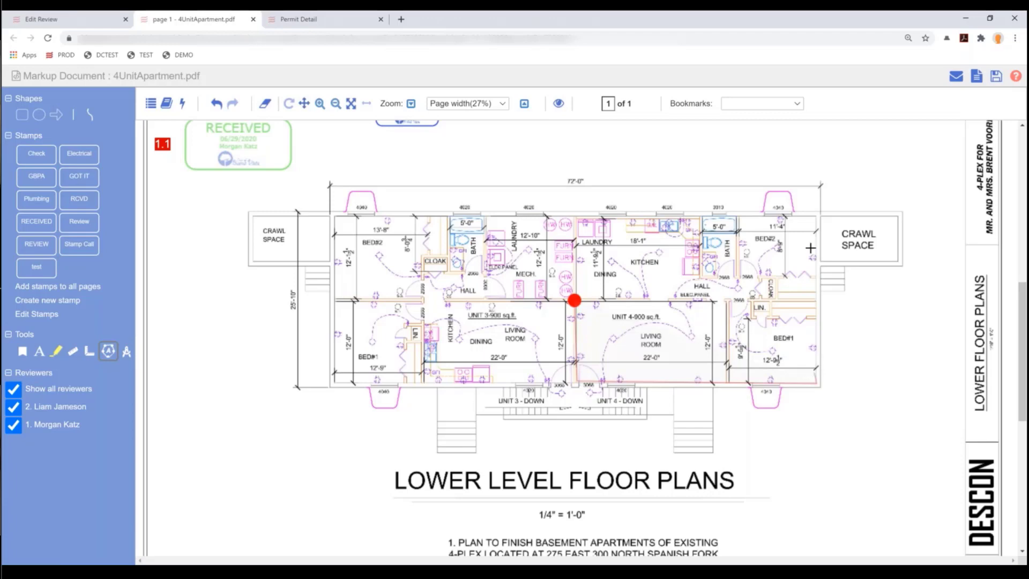
left_click(815, 214)
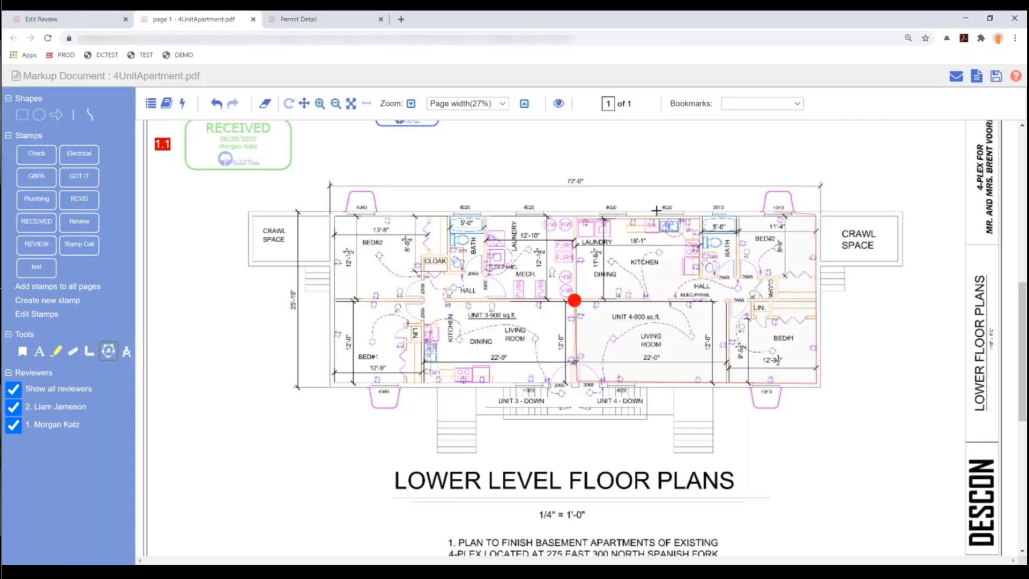
left_click(572, 216)
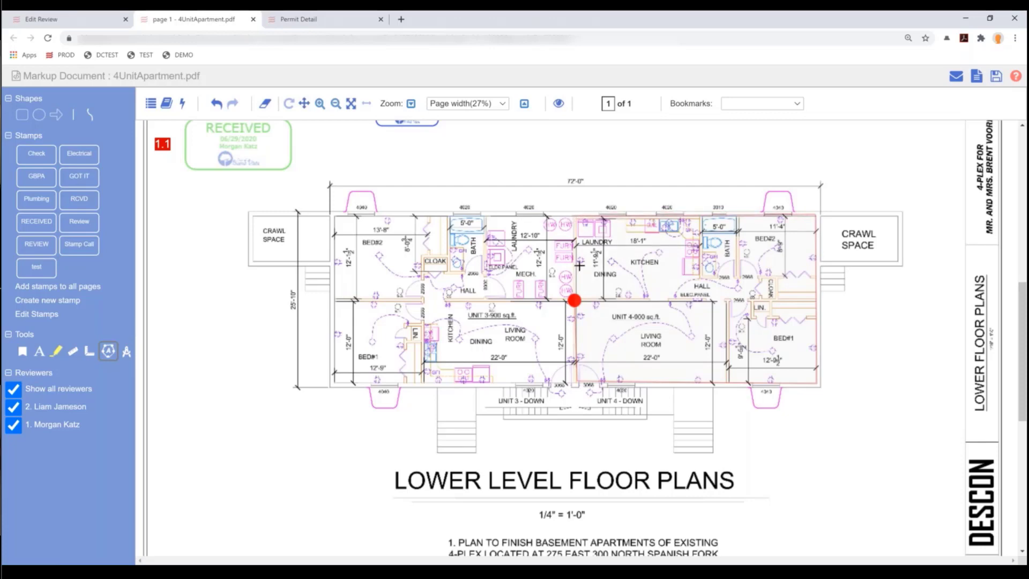
left_click(574, 301)
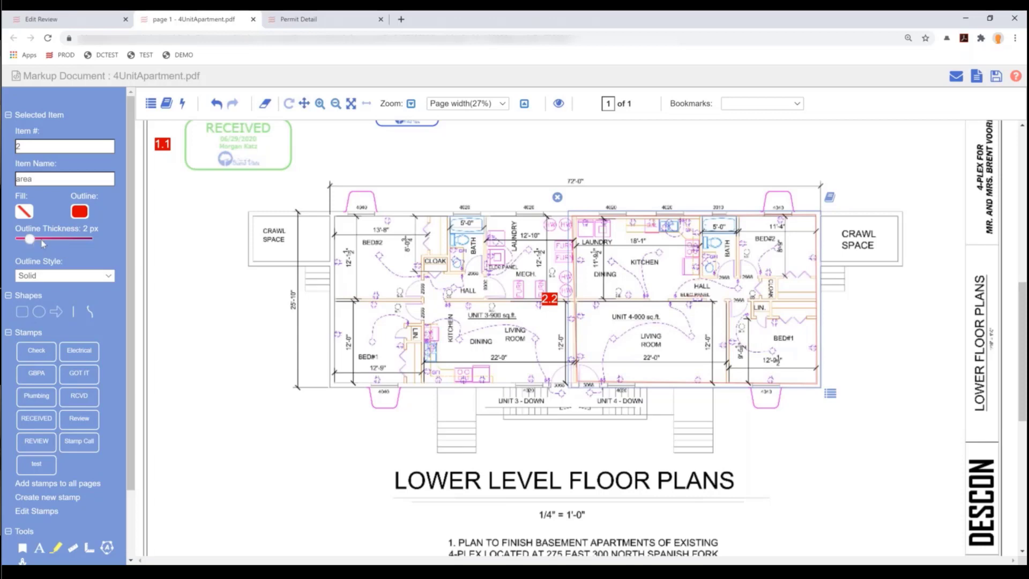
- Thicken the area outline and rename it 'Unit 4 sq feet'
left_click_drag(43, 243, 80, 239)
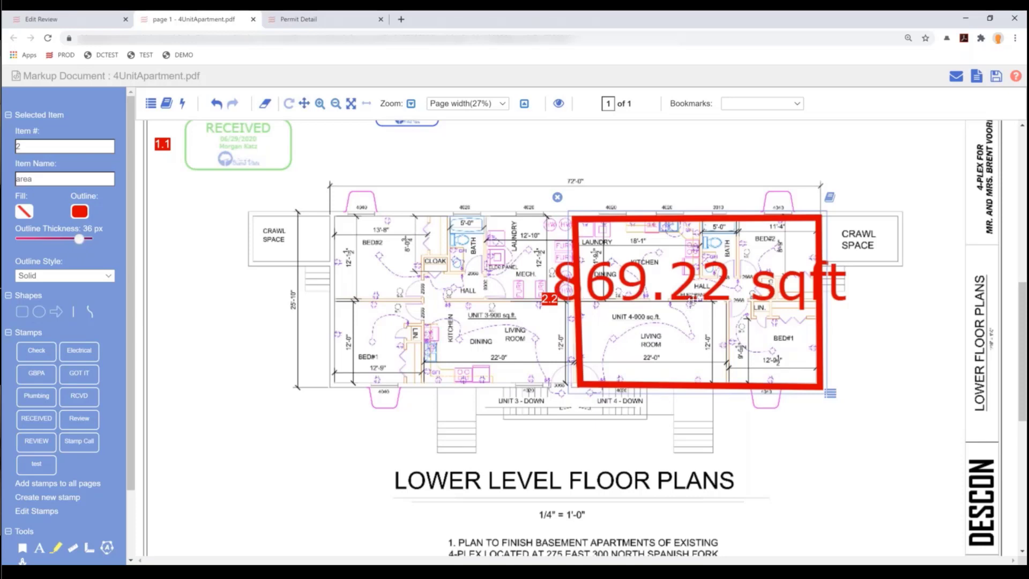
double_click(30, 180)
type("Unit 4 ")
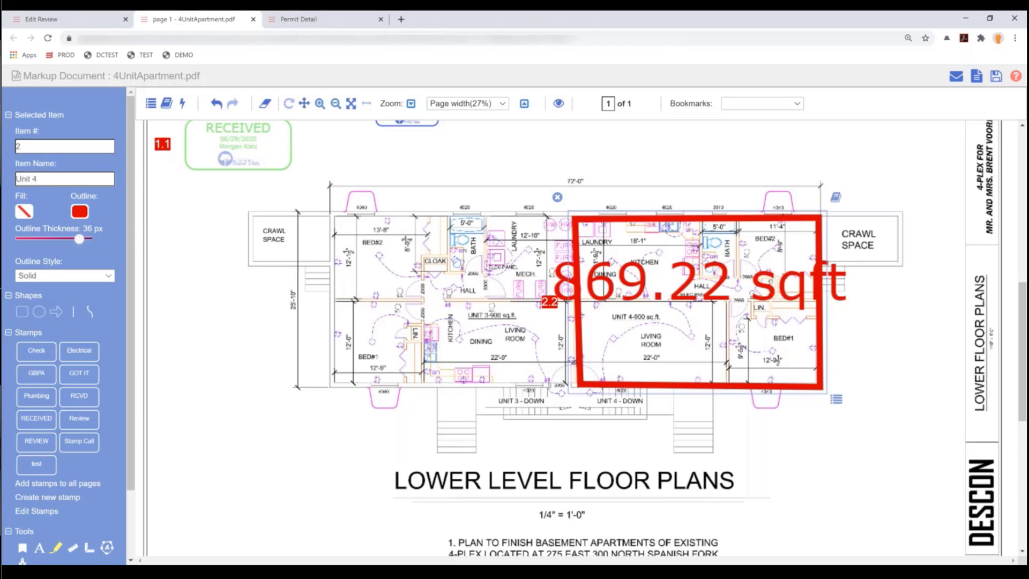
type("sq feet")
- Reduce the Unit 4 area outline thickness to 4 px
left_click(919, 360)
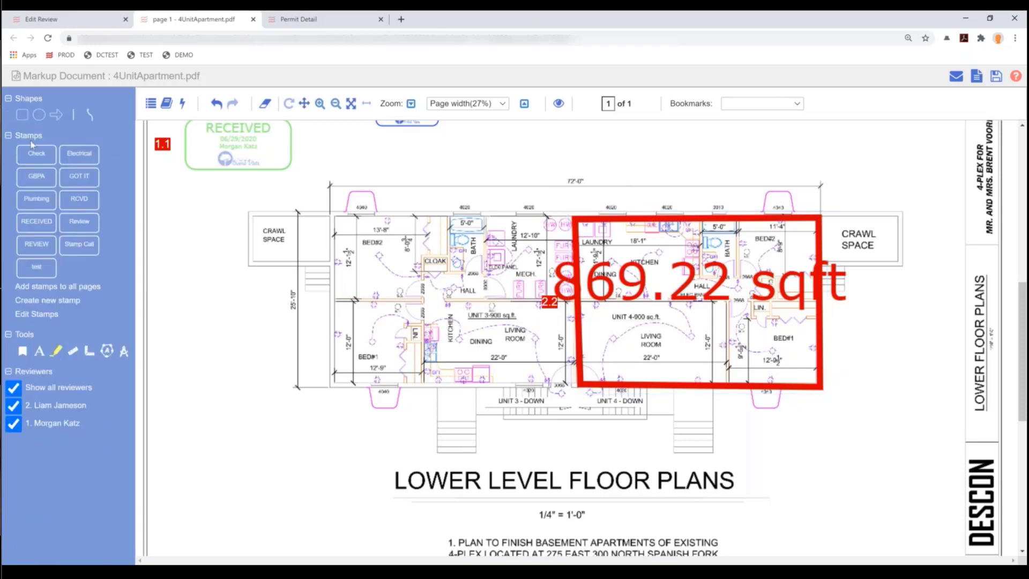
left_click(597, 383)
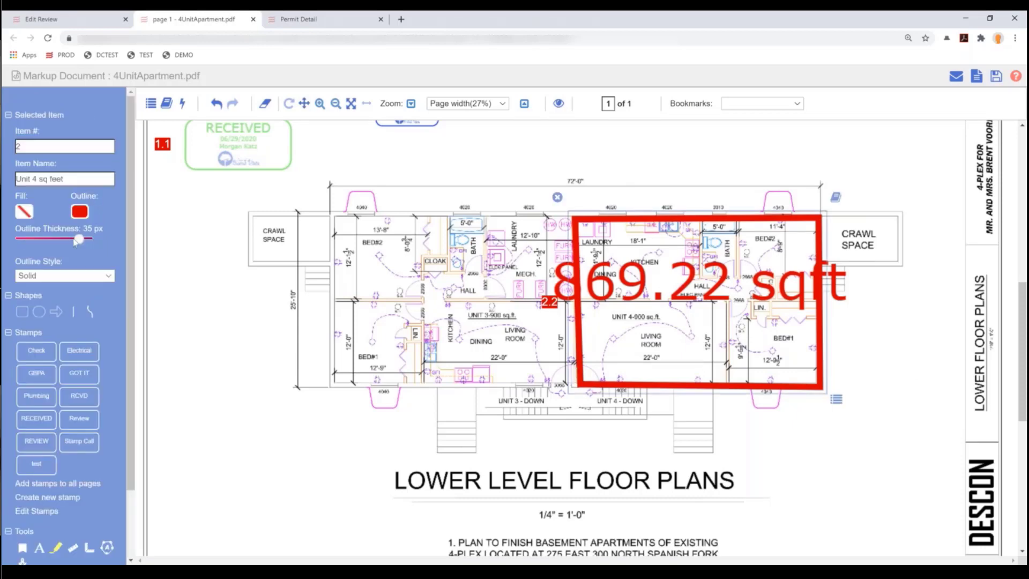
left_click_drag(80, 240, 43, 239)
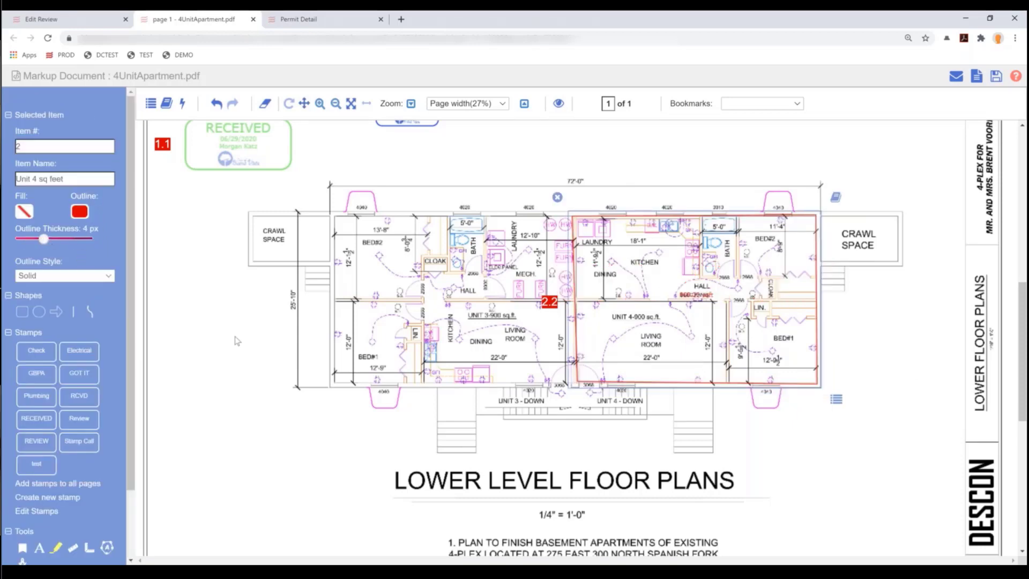
left_click(238, 336)
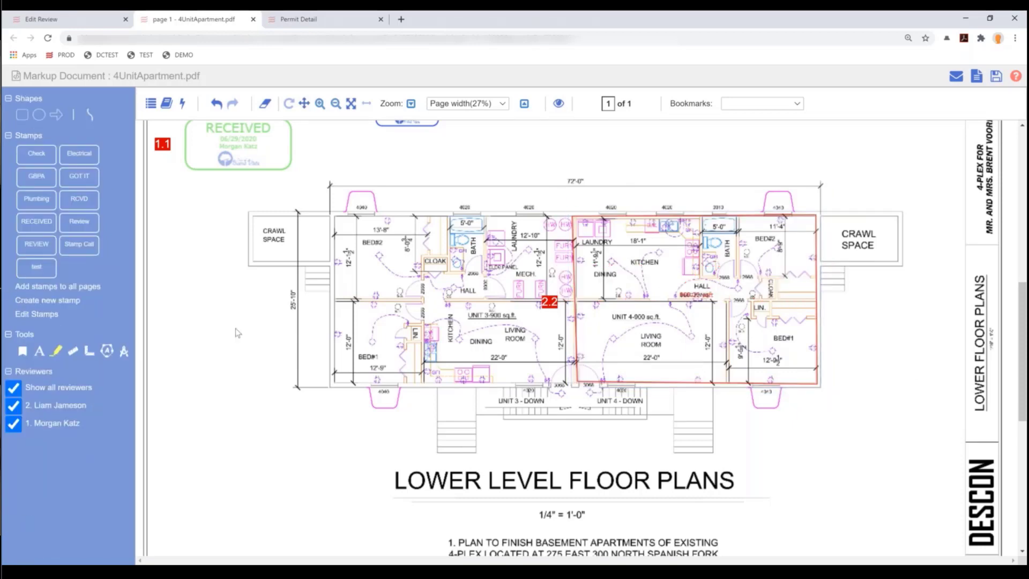
- Draw a blue 4 px arrow at the left crawl space and name it 'crawl space'
left_click(57, 114)
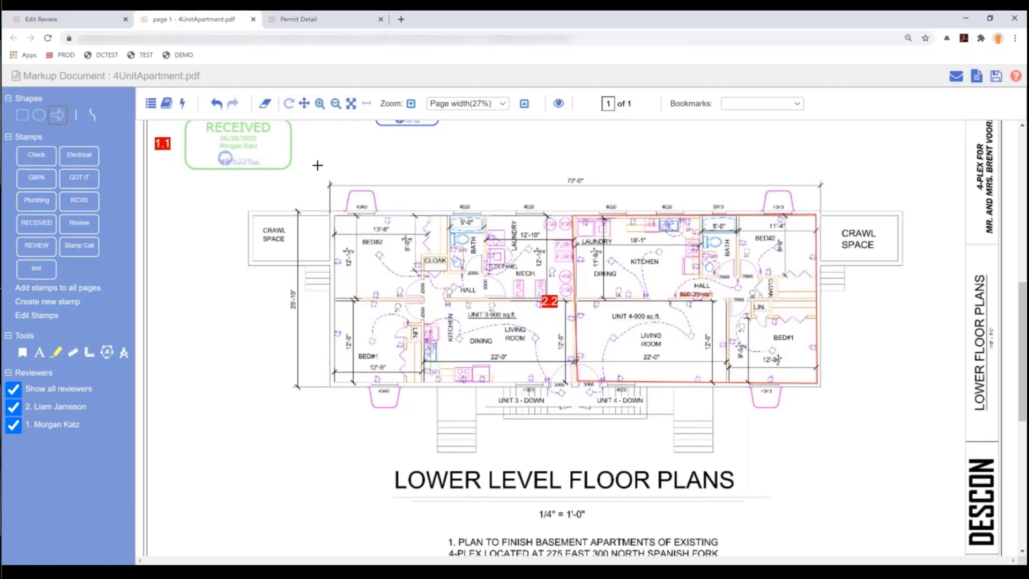
left_click_drag(327, 148, 278, 231)
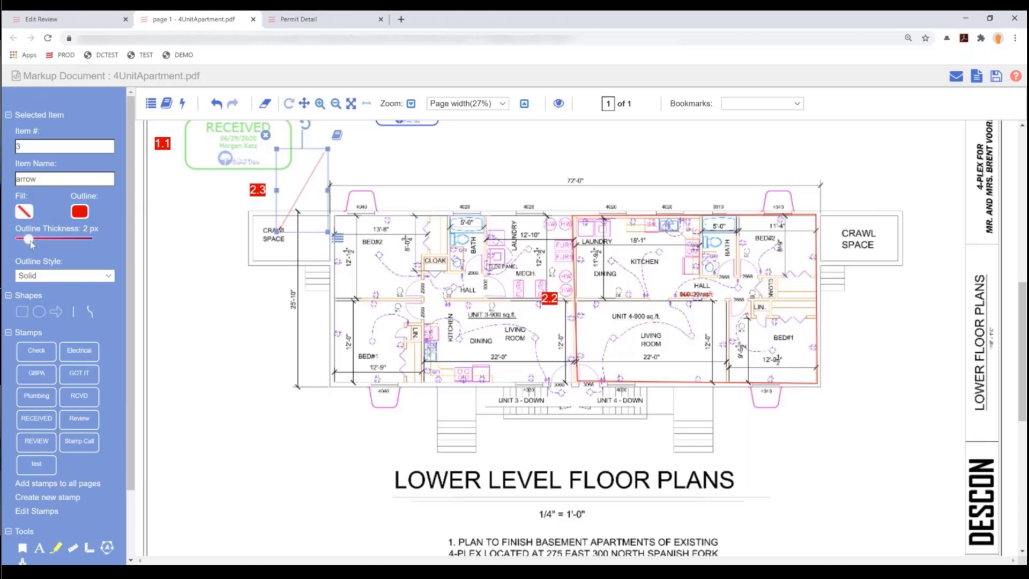
left_click_drag(29, 239, 42, 239)
left_click(79, 214)
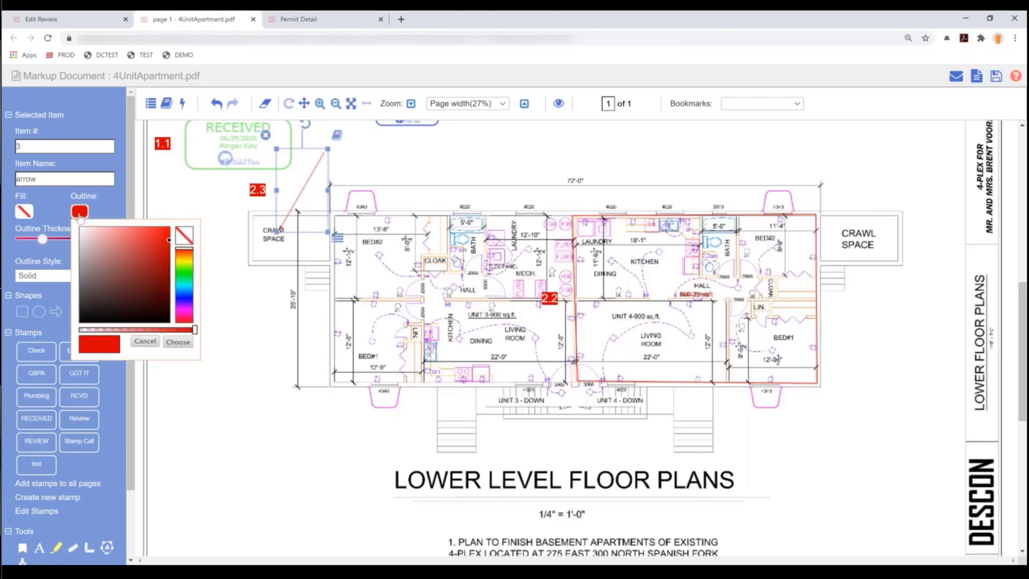
left_click(184, 300)
left_click(178, 342)
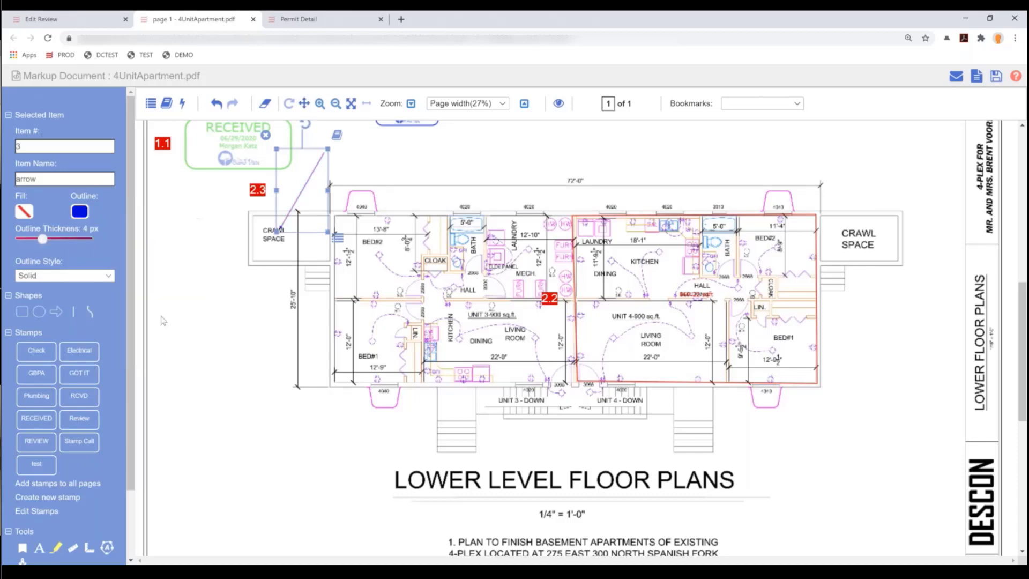
double_click(18, 178)
type("crawl space")
left_click(436, 169)
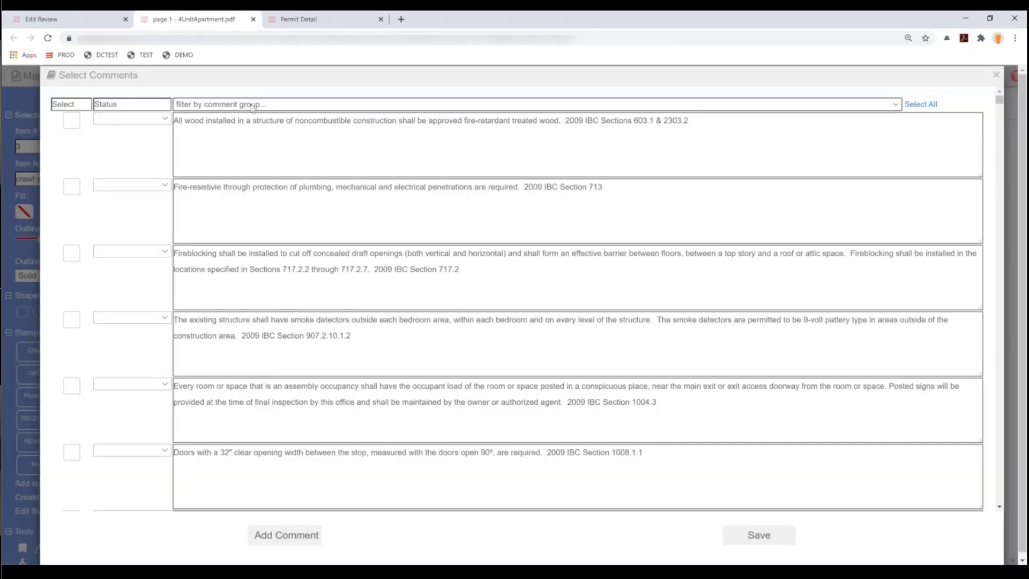
- Attach continuous studs, portal framing and operable windows Residential Construction comments to the arrow
left_click(252, 105)
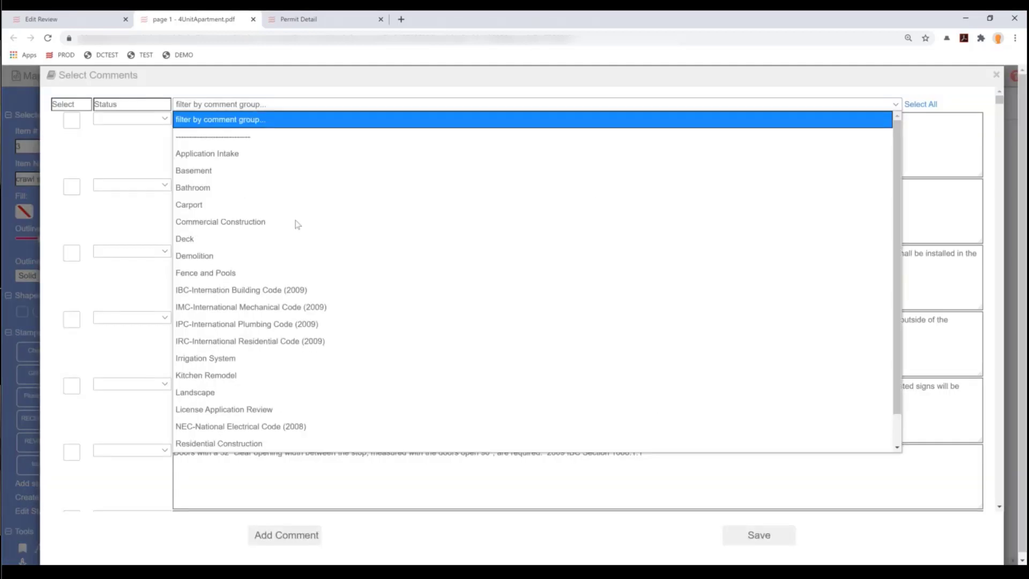
left_click(246, 443)
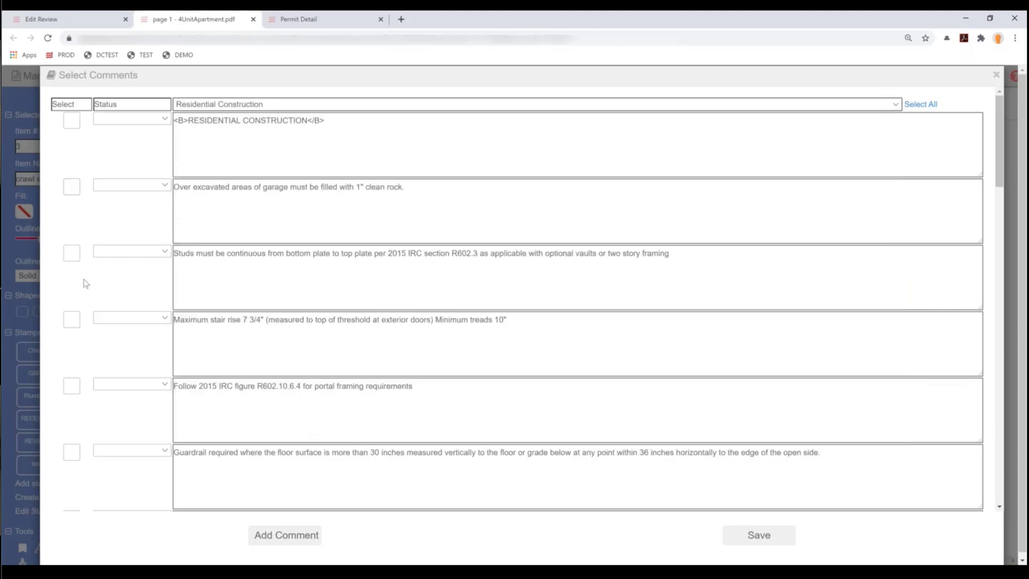
left_click(73, 254)
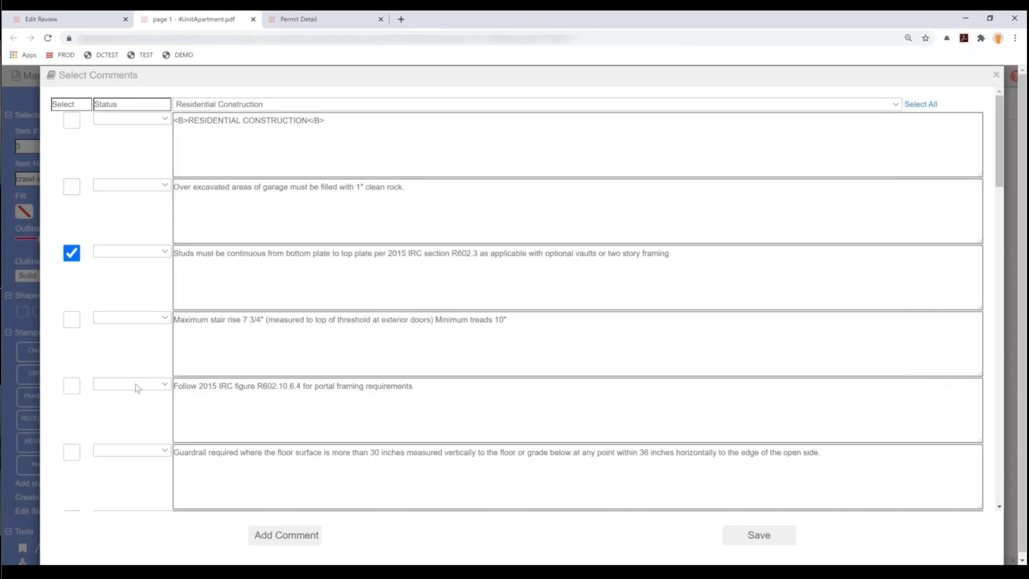
left_click(72, 386)
scroll(151, 394, "down", 3)
left_click(72, 425)
left_click(774, 532)
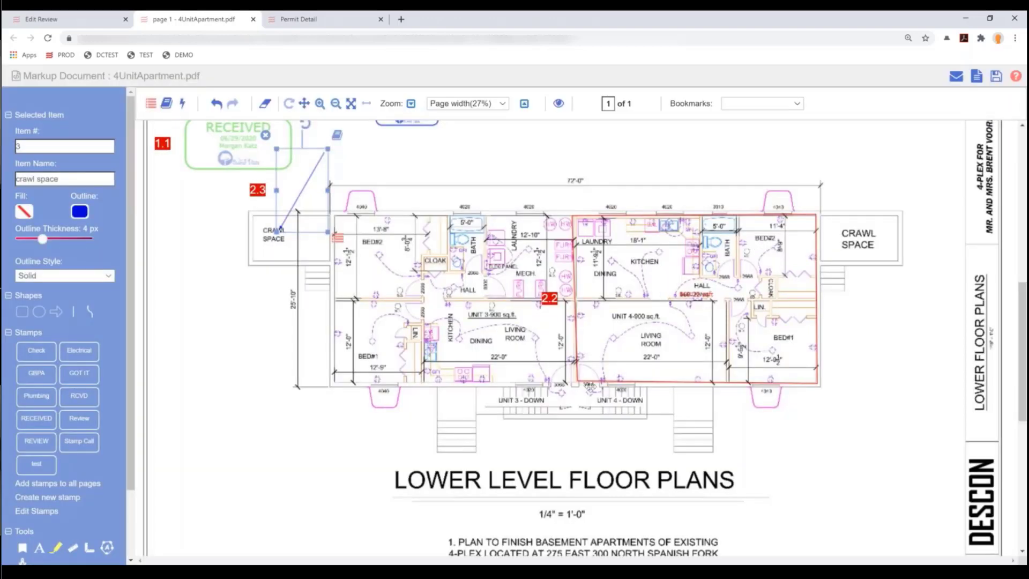
- Attach garage backfill, operable windows and valley-rafter blocking comments to the Unit 4 markup
left_click(592, 383)
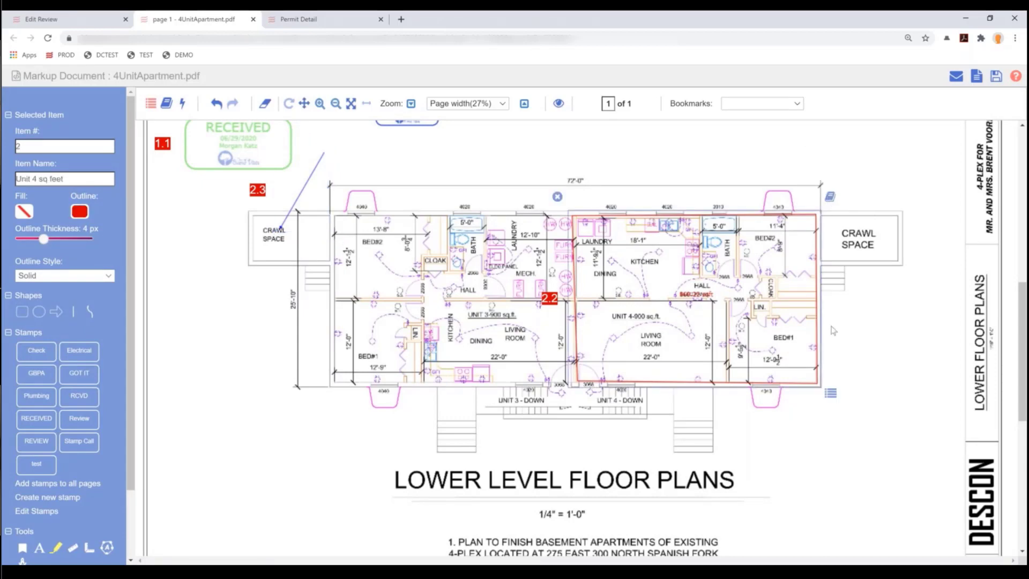
left_click(832, 198)
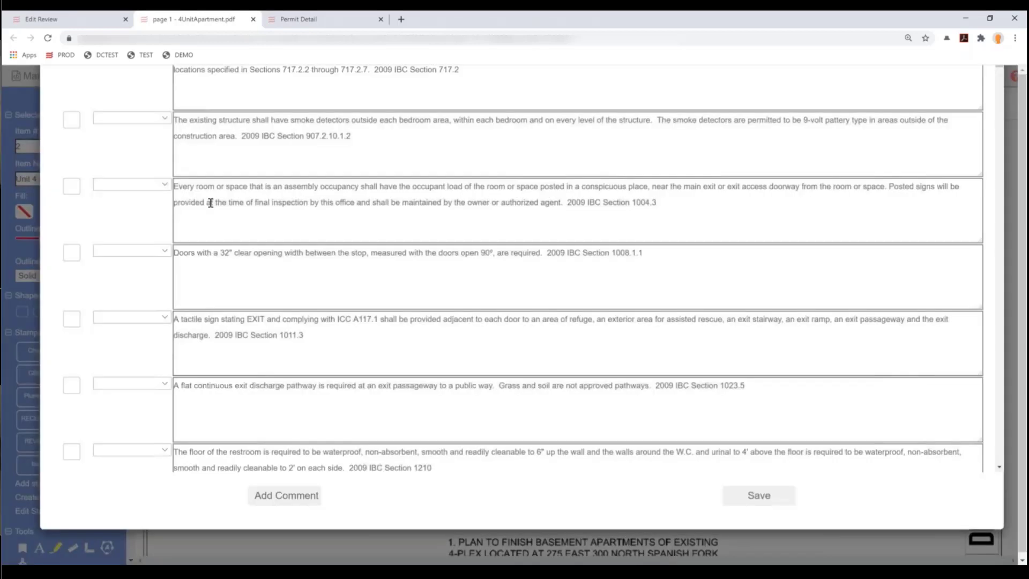
left_click(246, 104)
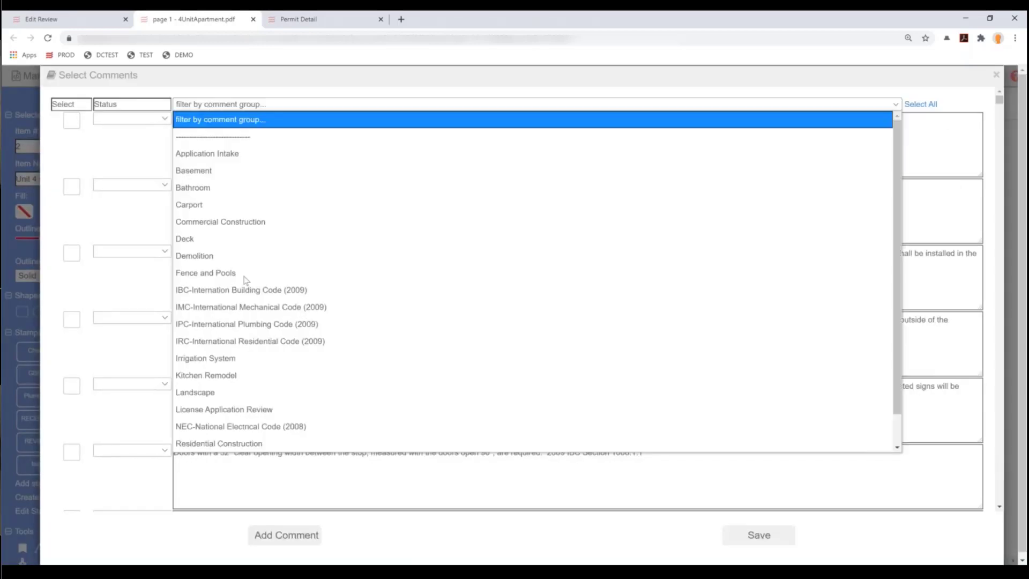
left_click(219, 444)
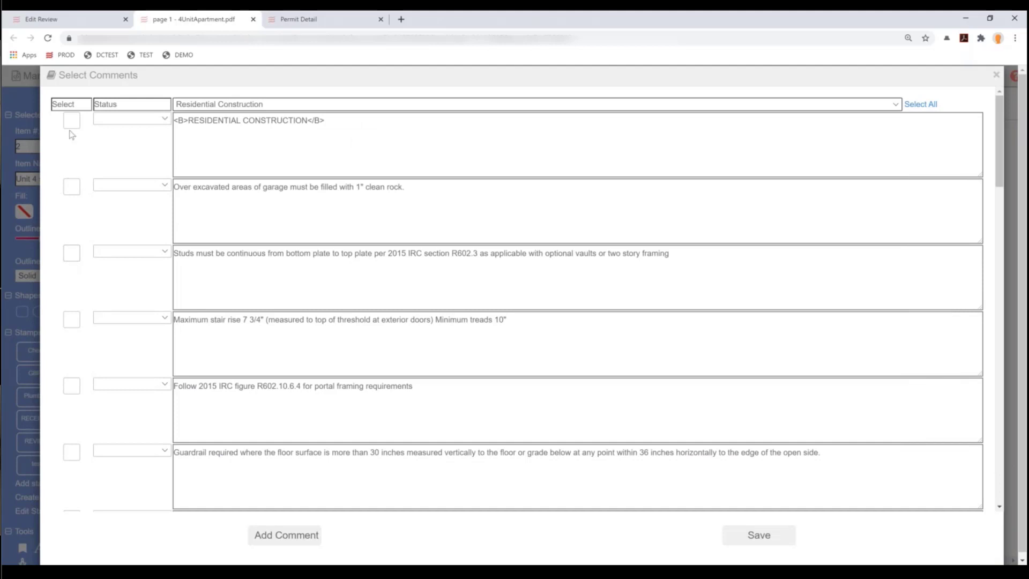
left_click(71, 186)
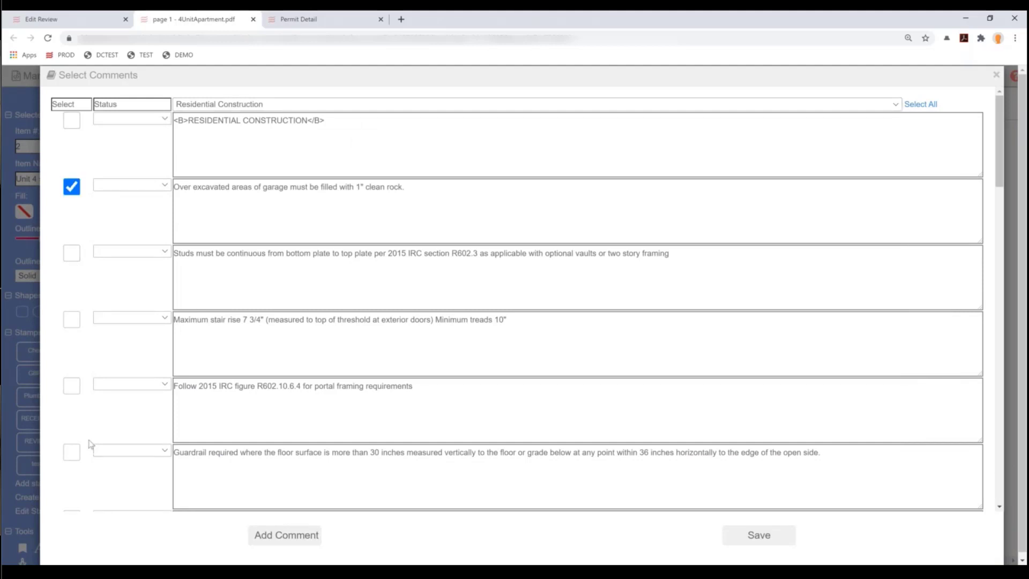
scroll(90, 444, "down", 5)
left_click(72, 319)
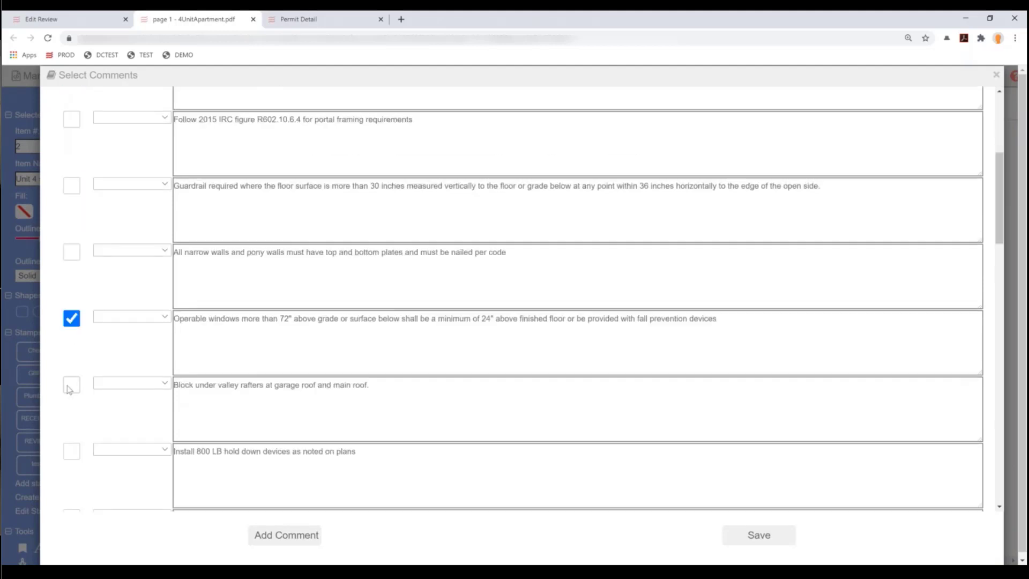
left_click(71, 385)
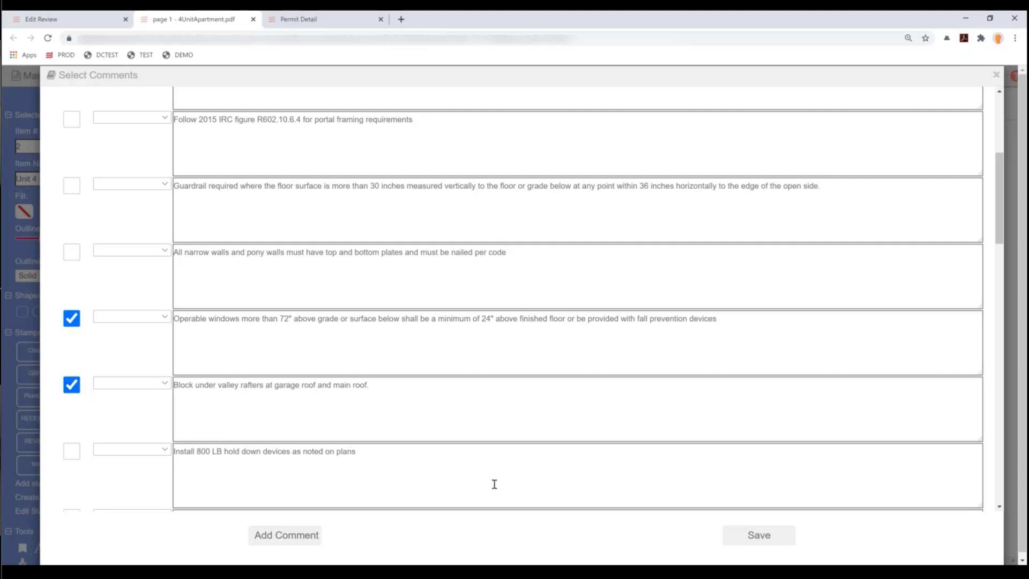
left_click(788, 535)
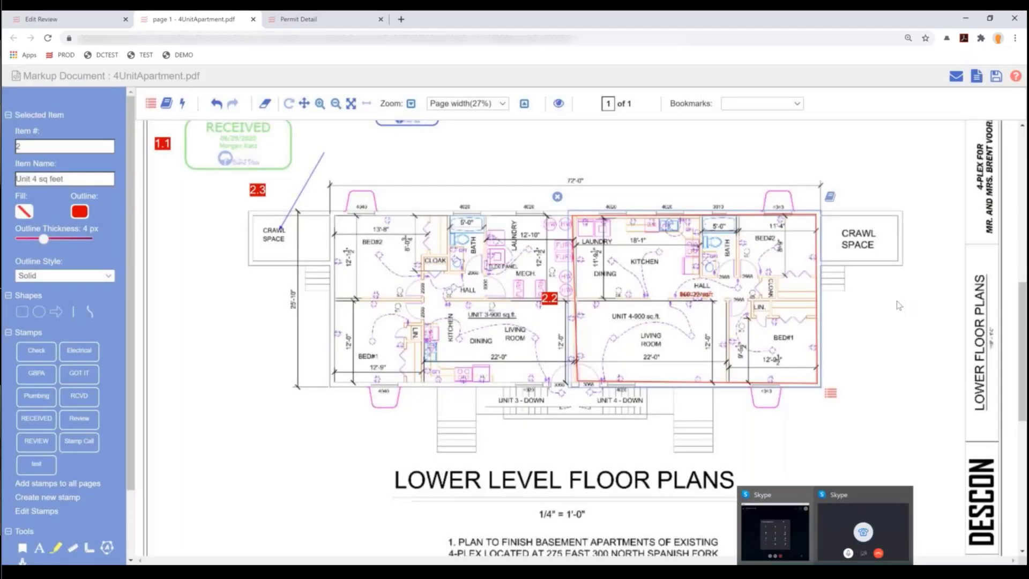
left_click(899, 305)
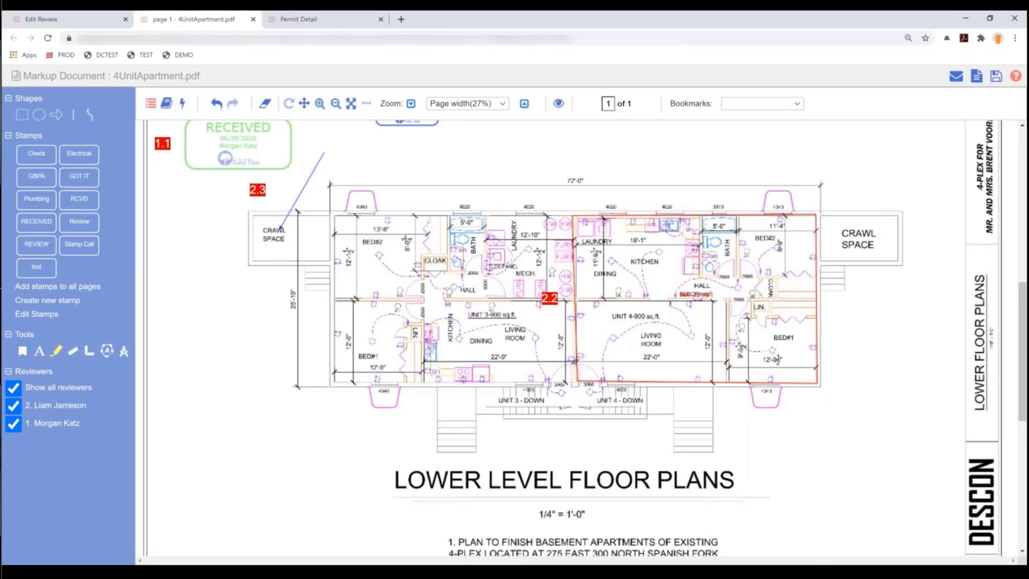
- Save the marked-up floor plan and close the markup documents list
left_click(995, 79)
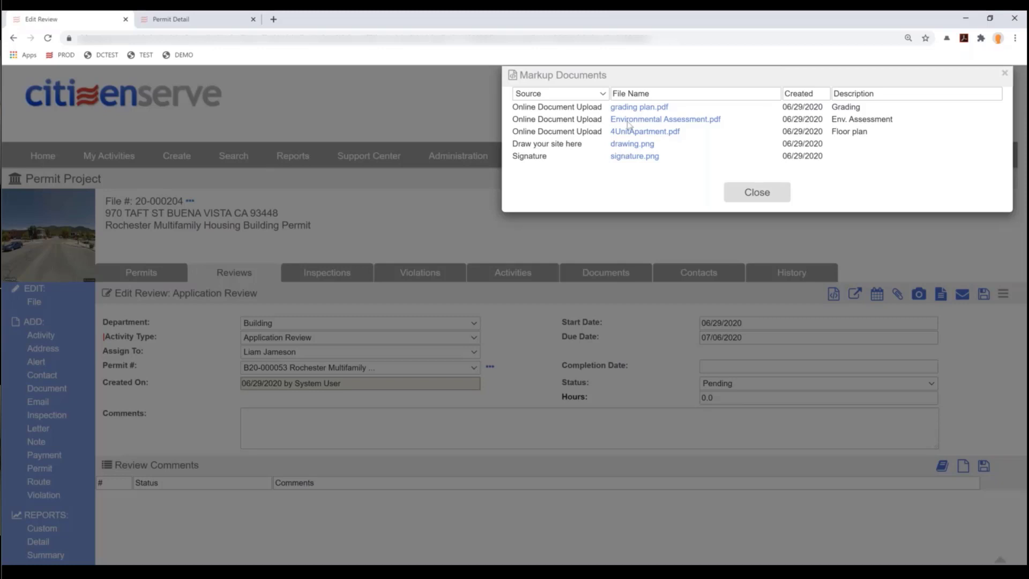
left_click(746, 198)
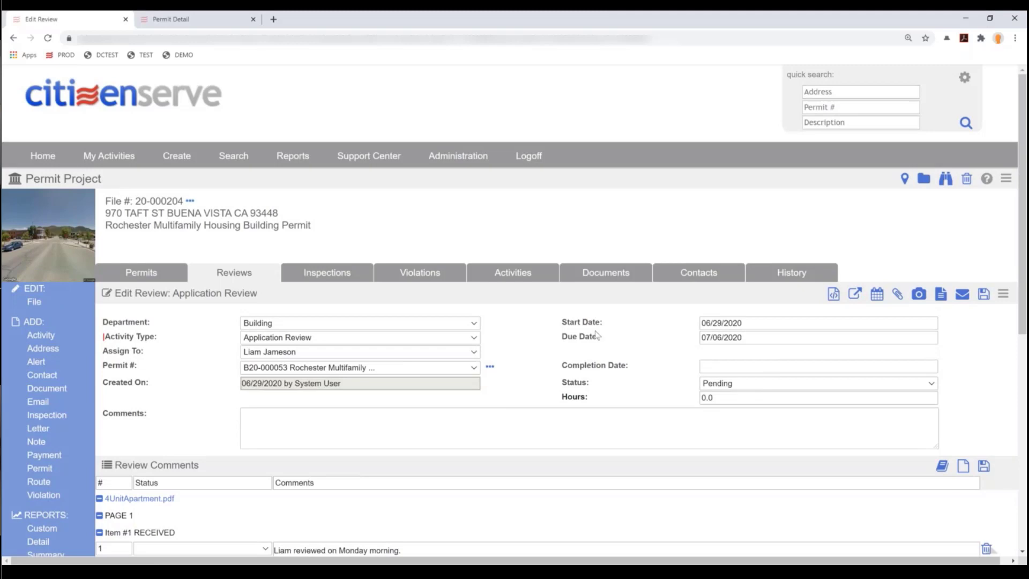
scroll(597, 335, "down", 4)
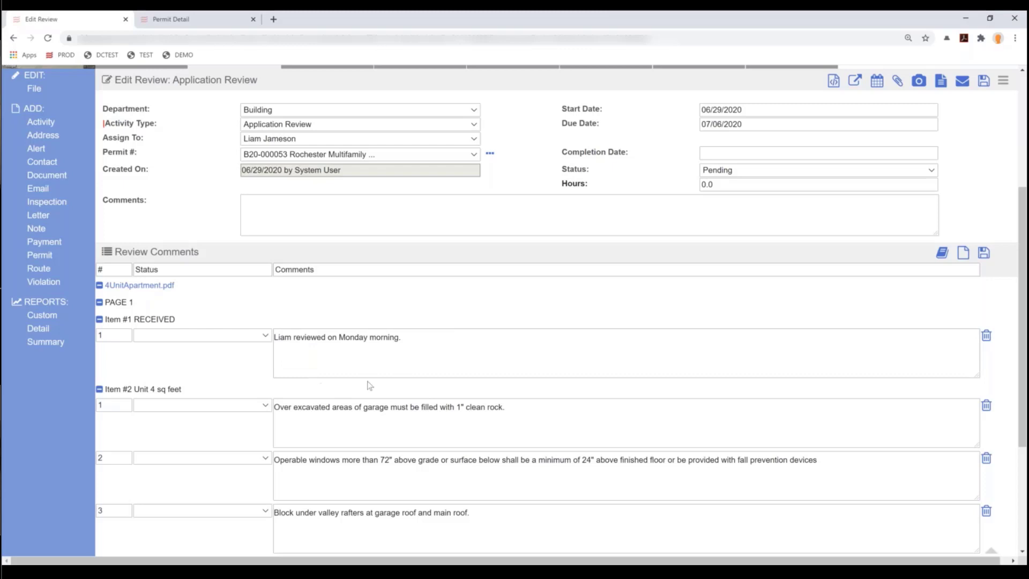
scroll(477, 385, "up", 2)
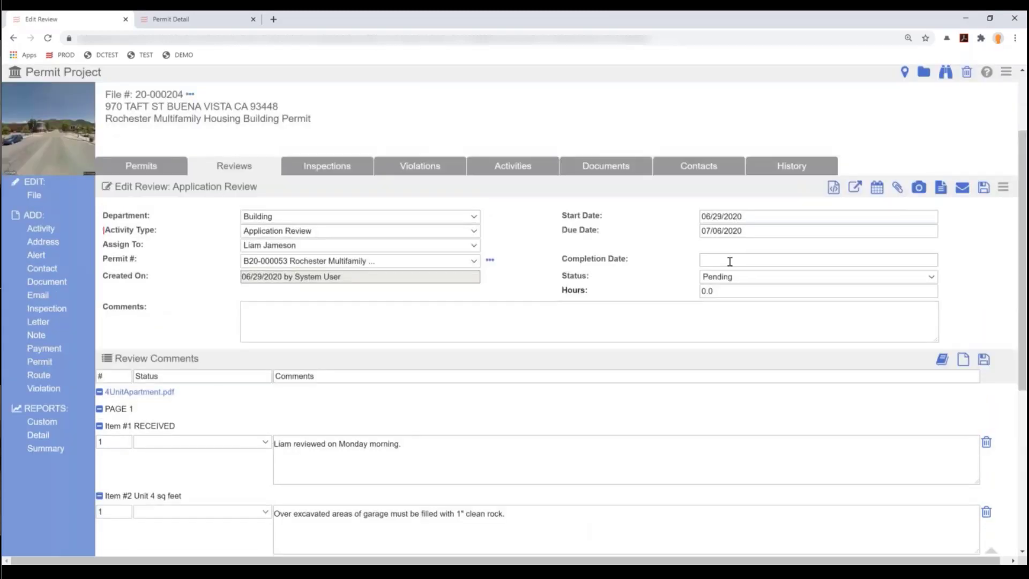
- Set the review completion date to 06/29/2020 and status to Approved
left_click(730, 262)
left_click(725, 362)
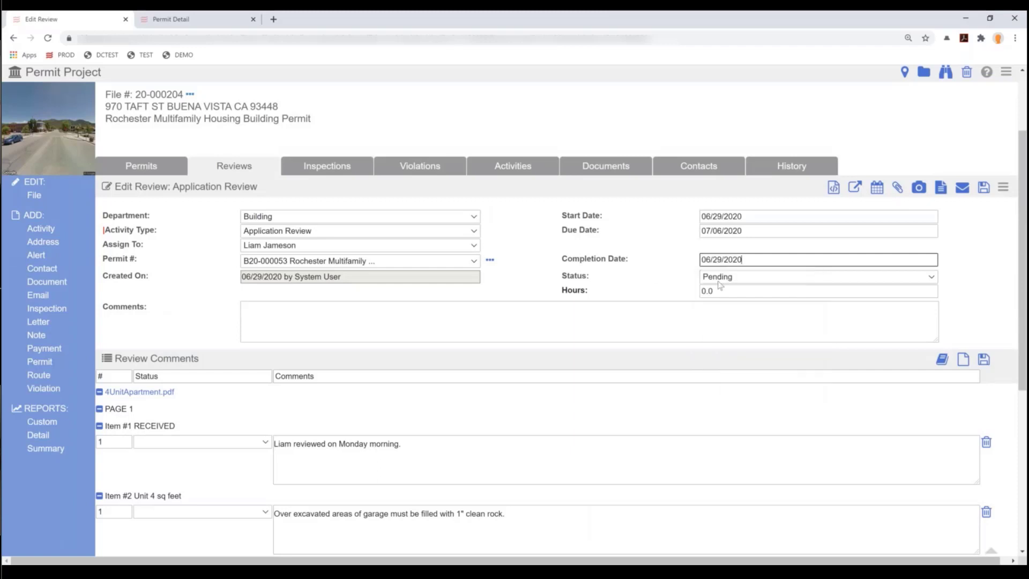
left_click(741, 279)
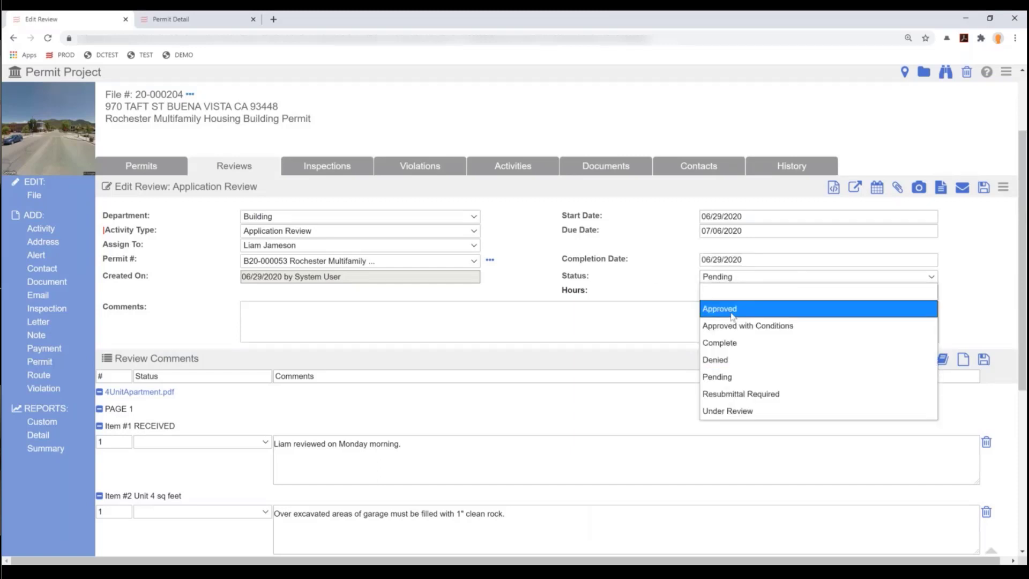
left_click(732, 316)
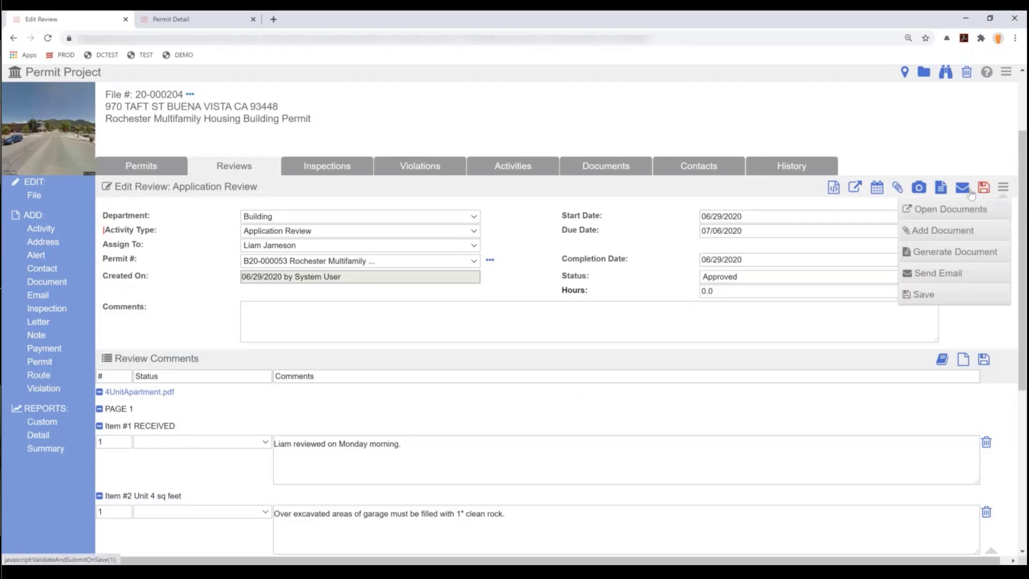
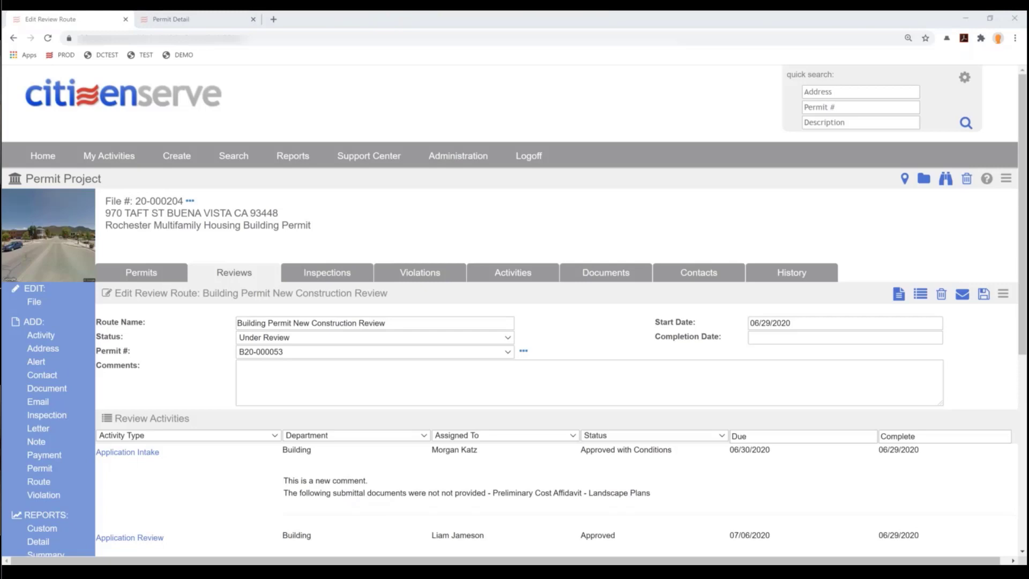
- View and dismiss the review-completed notification message
key("alt+Tab")
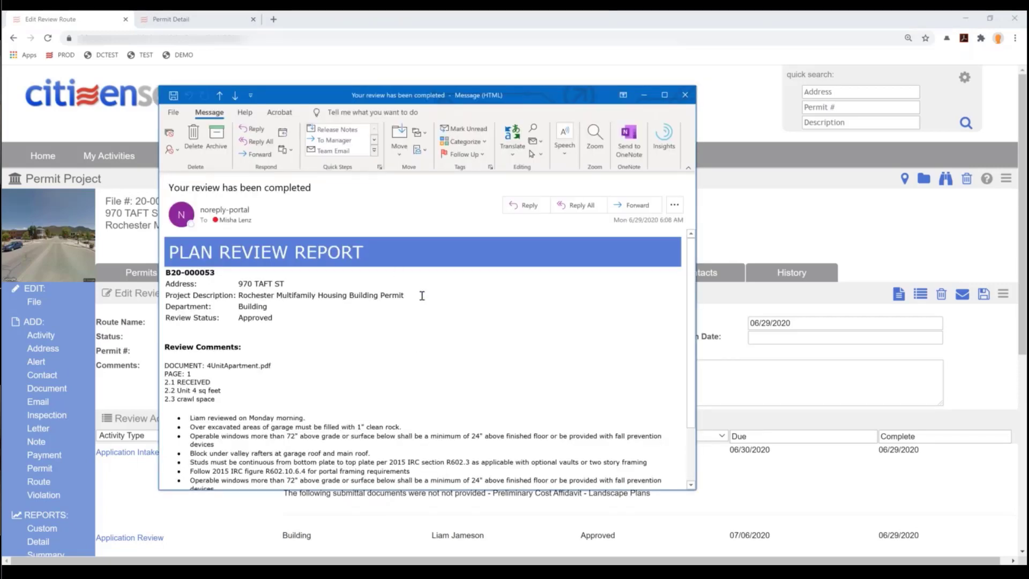
scroll(421, 296, "down", 3)
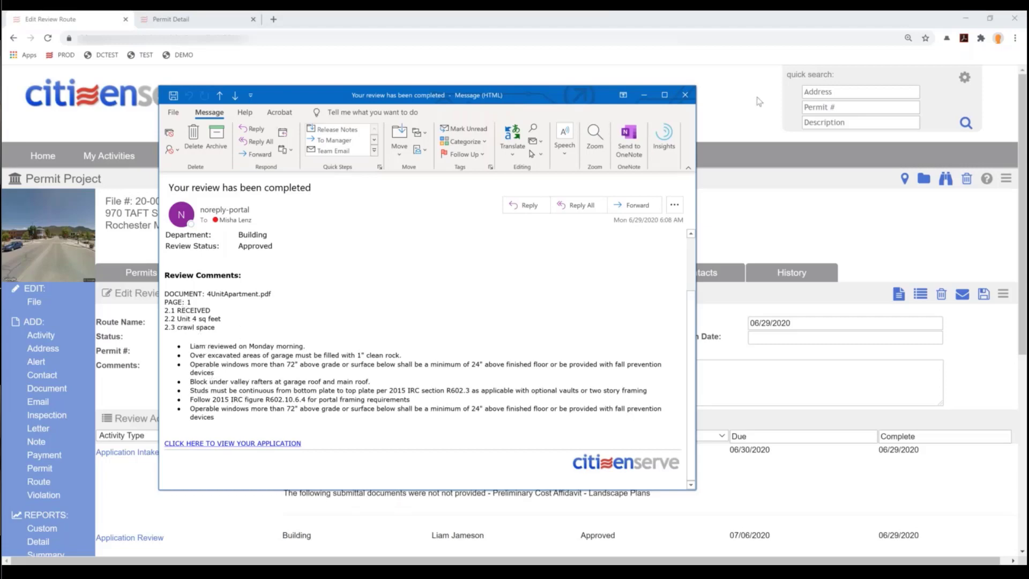
left_click(685, 95)
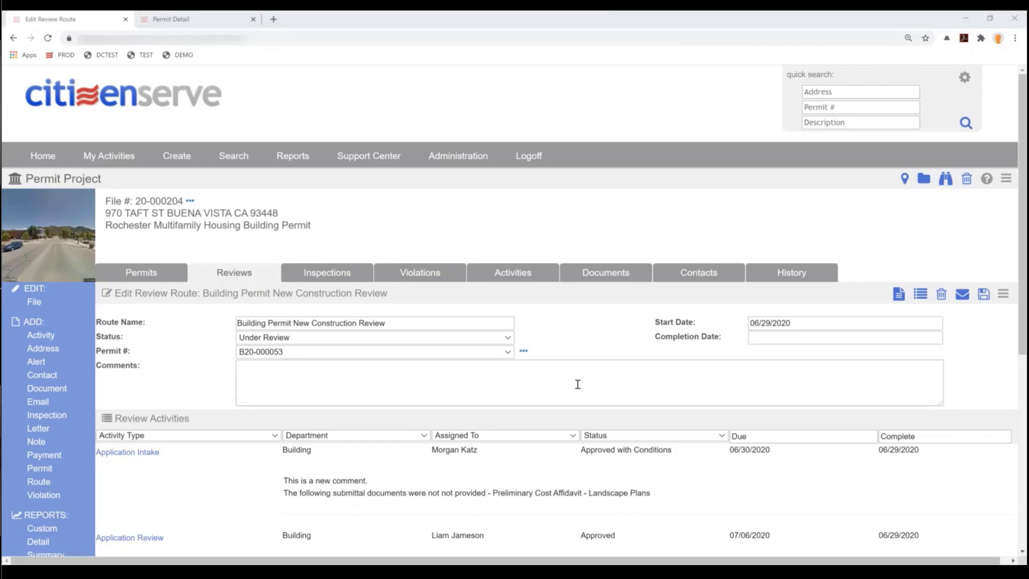
- Open the Building department's Required Inspections review from the Review Activities list
scroll(578, 384, "down", 3)
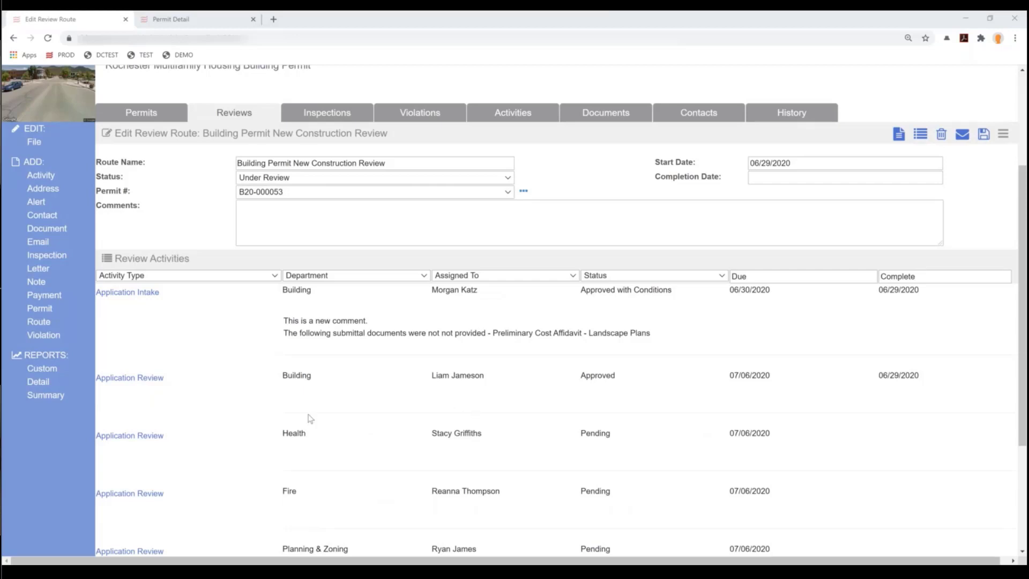
scroll(310, 418, "down", 2)
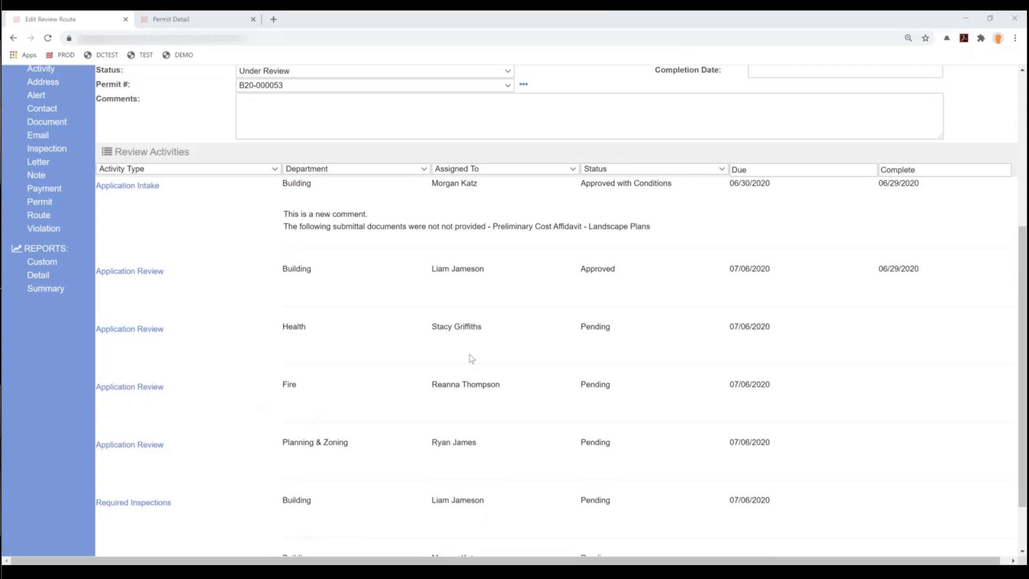
scroll(471, 358, "down", 1)
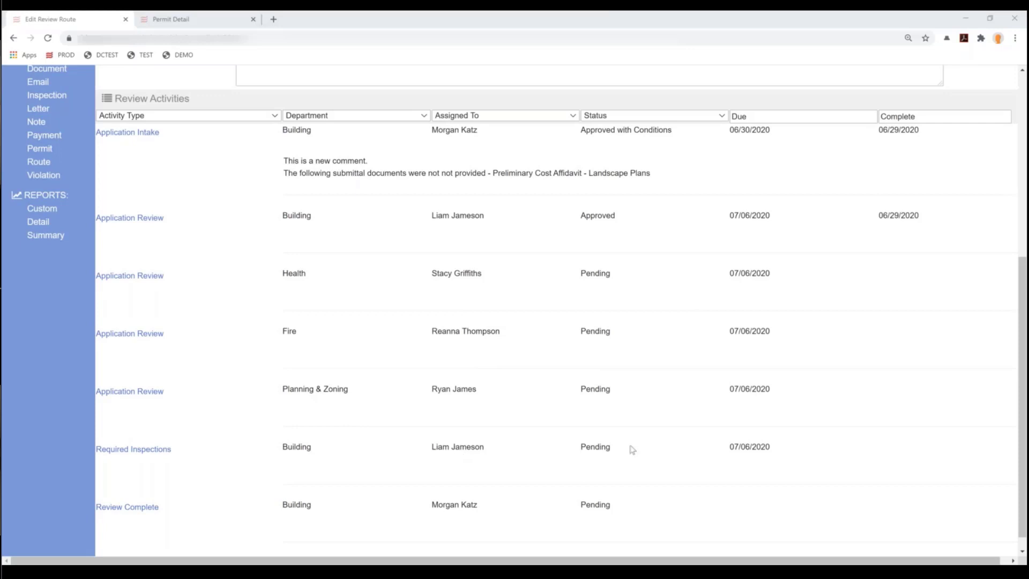
left_click(131, 453)
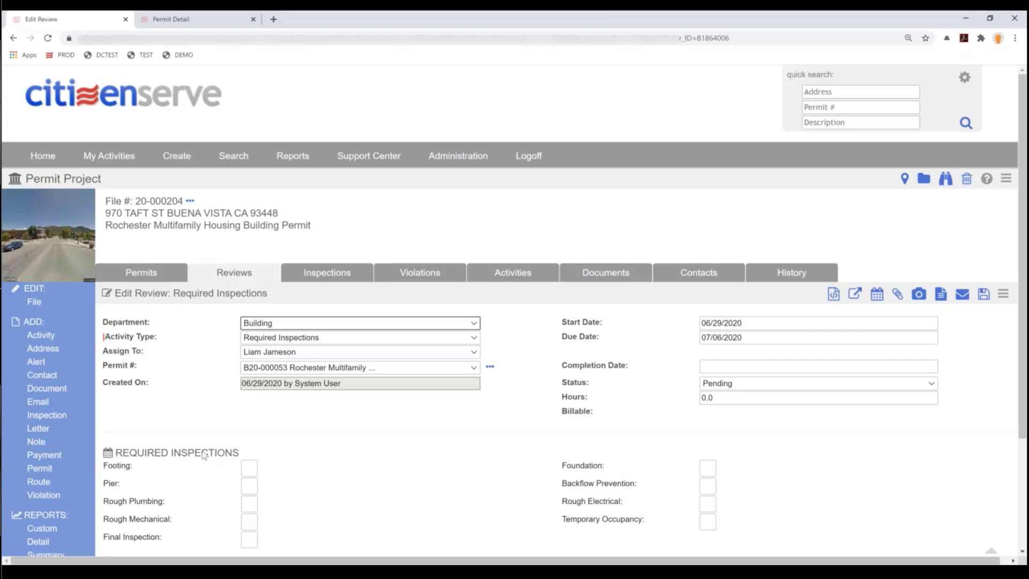
- Check Footing, Rough Plumbing, Rough Mechanical, Final, Foundation, Backflow Prevention and Temporary Occupancy inspections
scroll(201, 446, "down", 3)
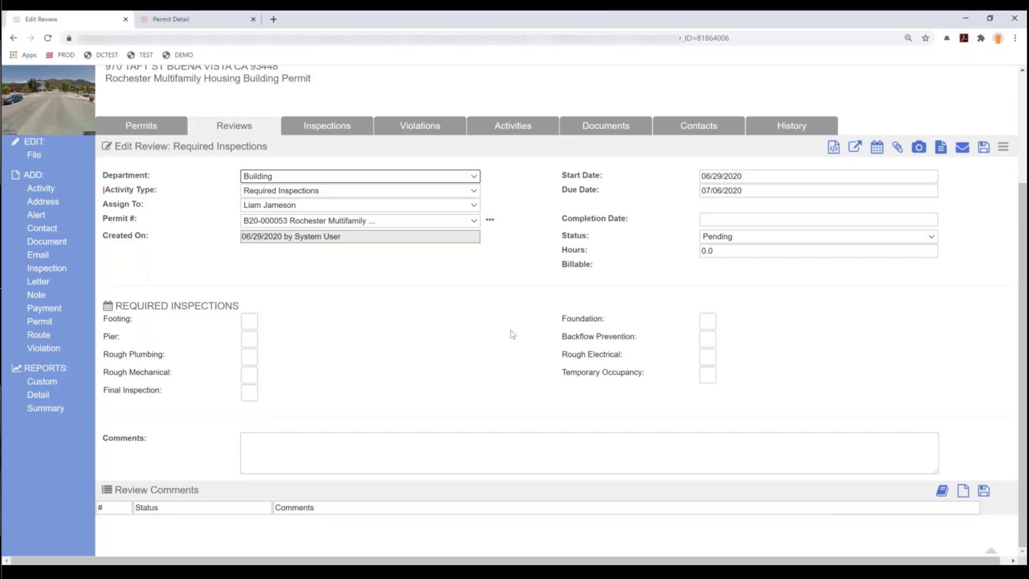
left_click(249, 321)
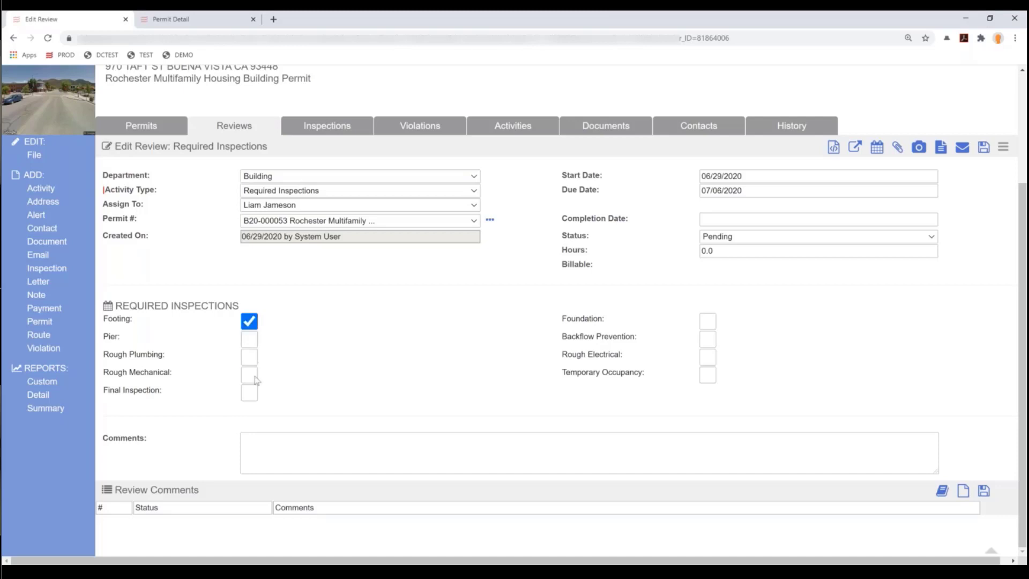
left_click(249, 357)
left_click(249, 375)
left_click(250, 393)
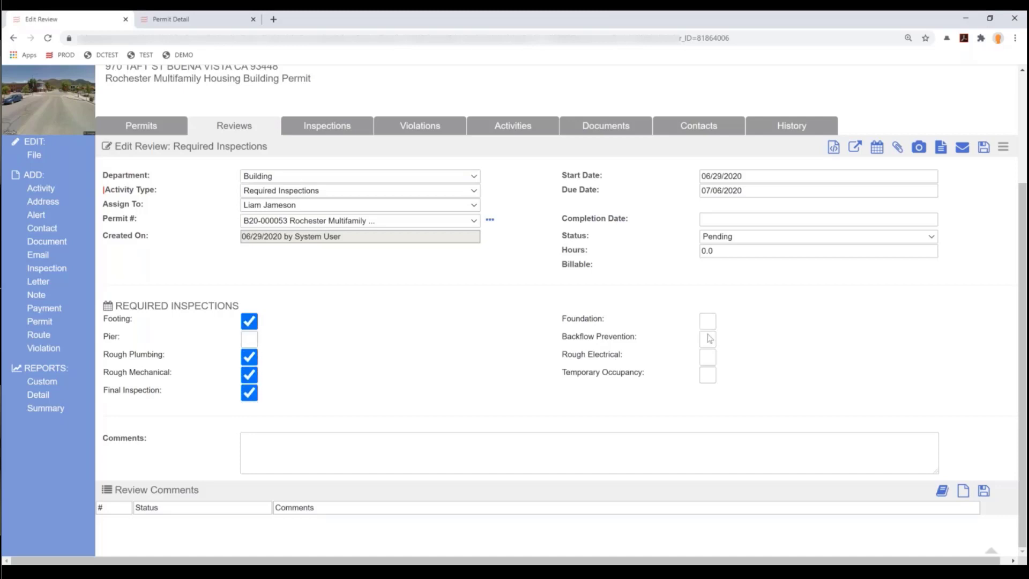
left_click(704, 324)
left_click(706, 339)
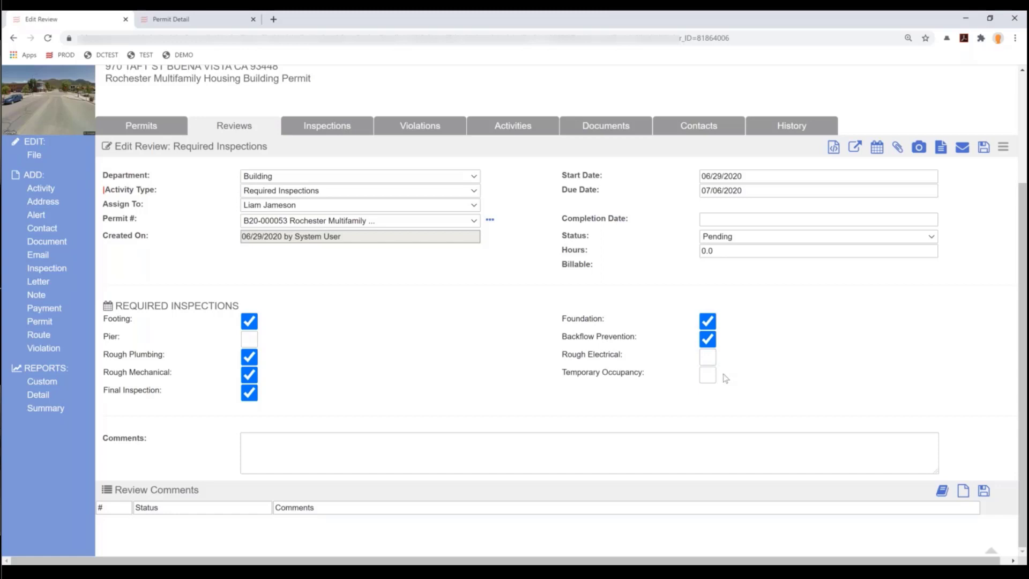
left_click(709, 377)
- Set completion date 06/29/2020, status Complete and hours 0.05, then save the review
left_click(747, 220)
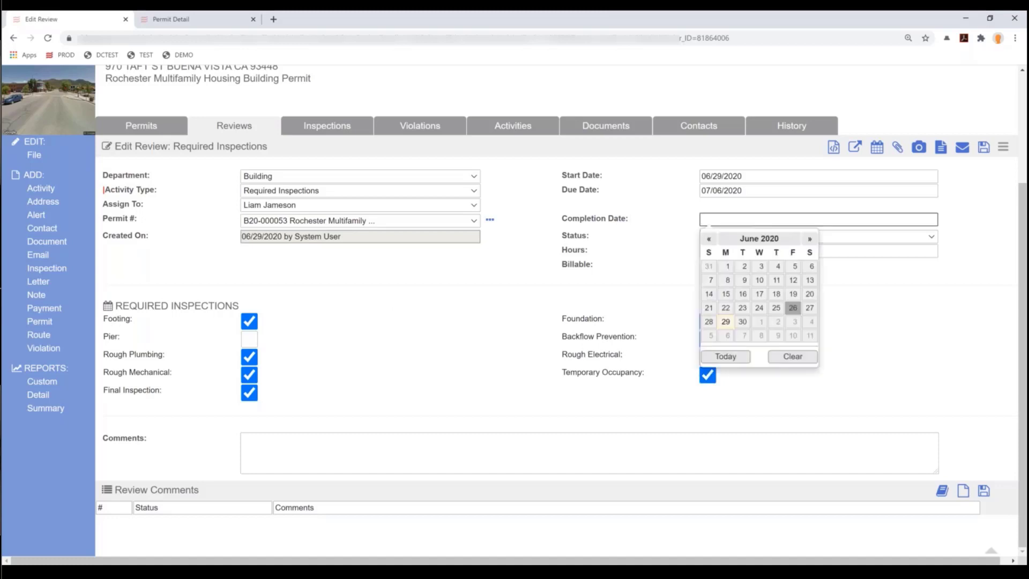
left_click(726, 322)
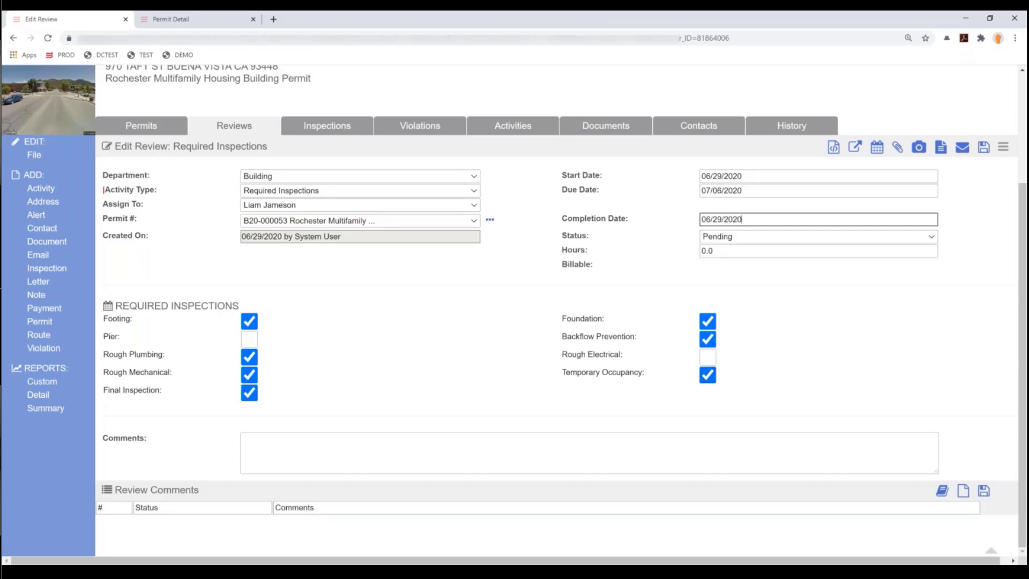
left_click(735, 236)
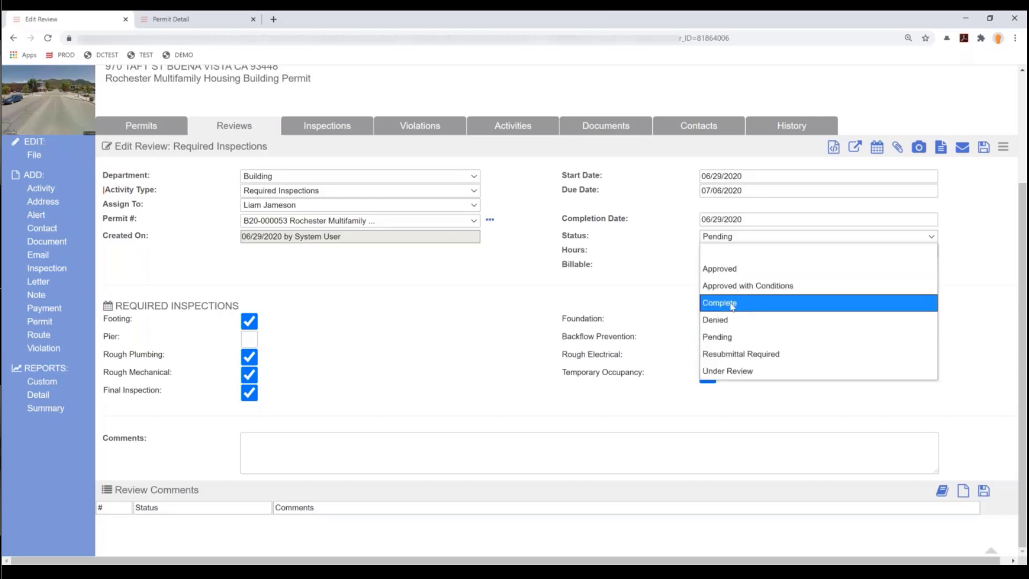
left_click(733, 304)
left_click(740, 252)
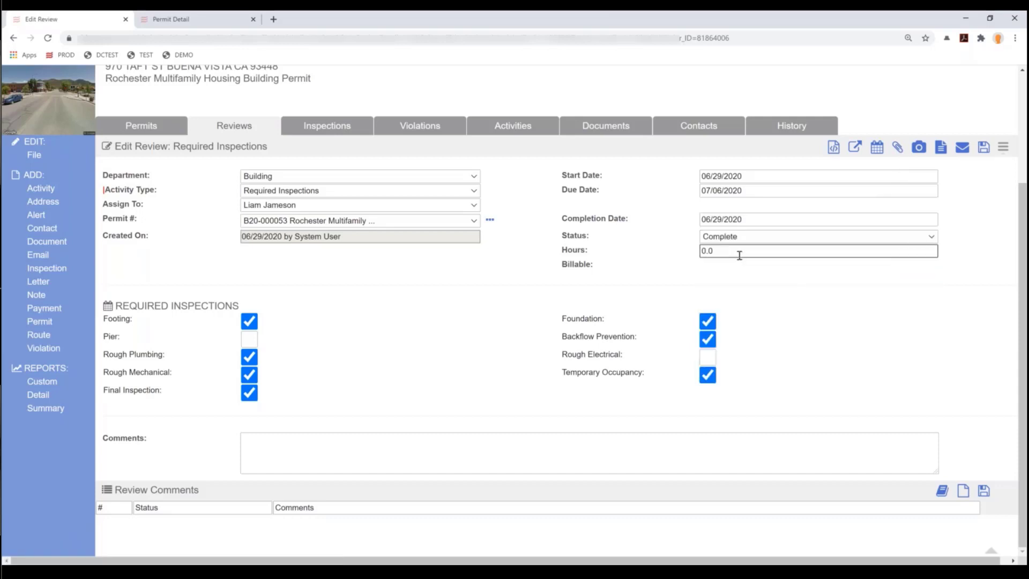
key("BackSpace")
type("25")
key("BackSpace")
type("95")
key("BackSpace")
key("BackSpace")
key("BackSpace")
type("05")
left_click(984, 154)
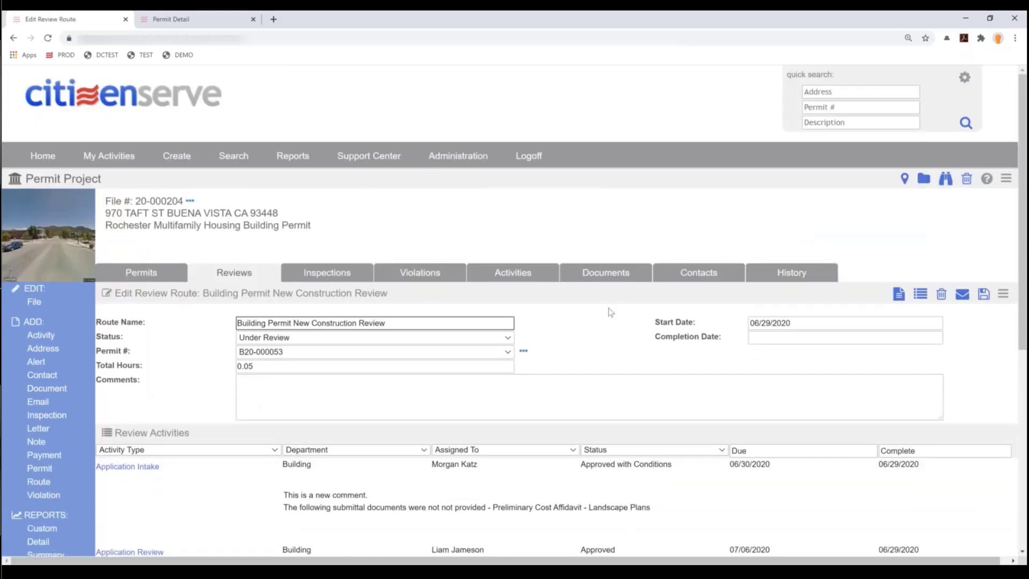
- Confirm Required Inspections is Complete, then bring the other staff member's Home page forward
scroll(608, 312, "down", 5)
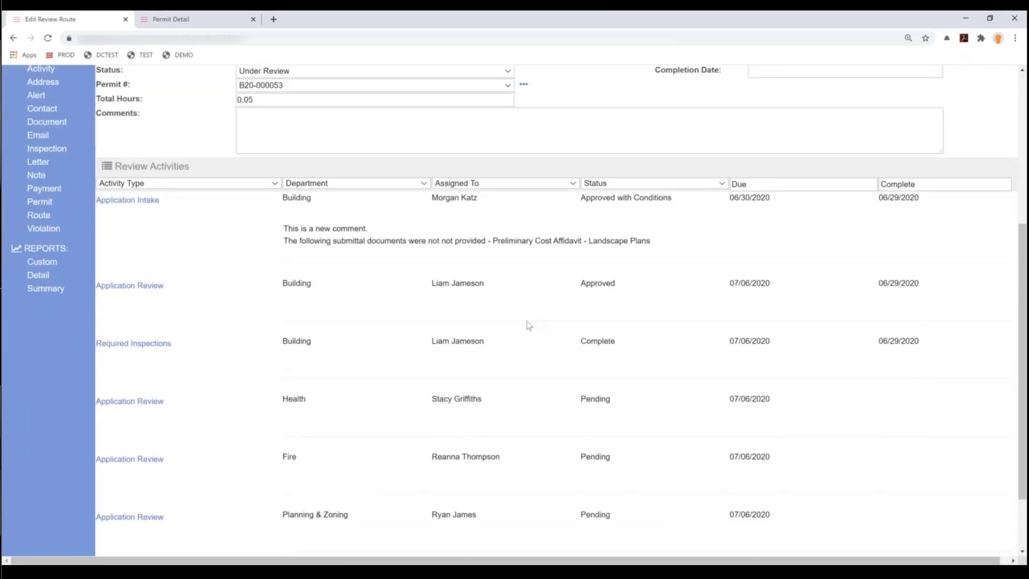
scroll(562, 330, "down", 1)
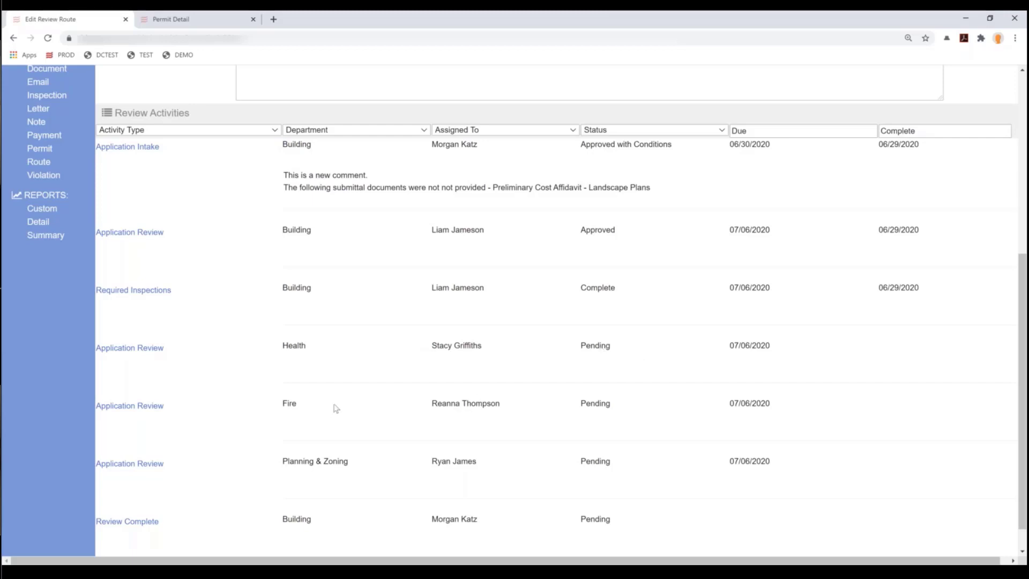
scroll(341, 413, "down", 1)
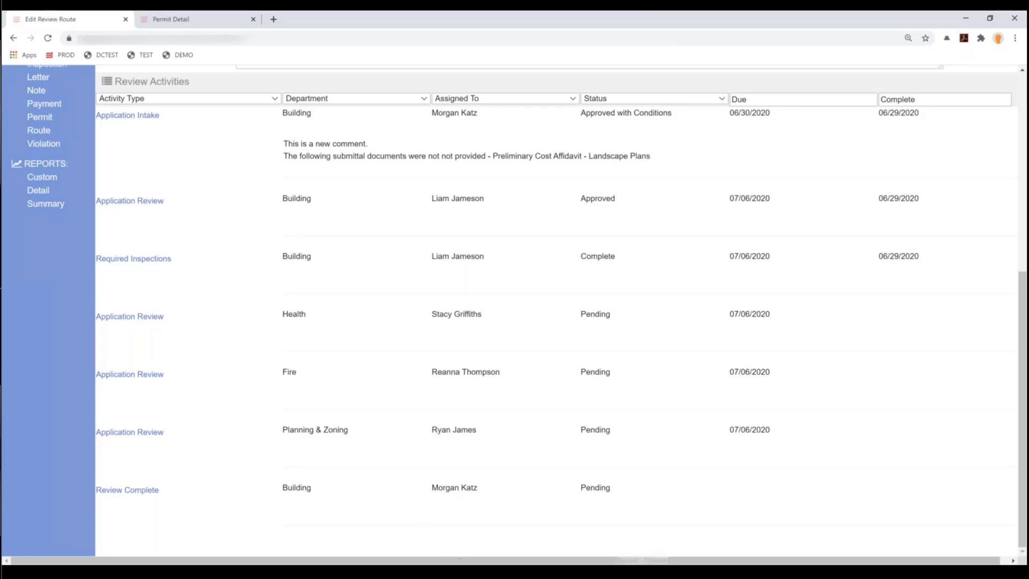
left_click(765, 567)
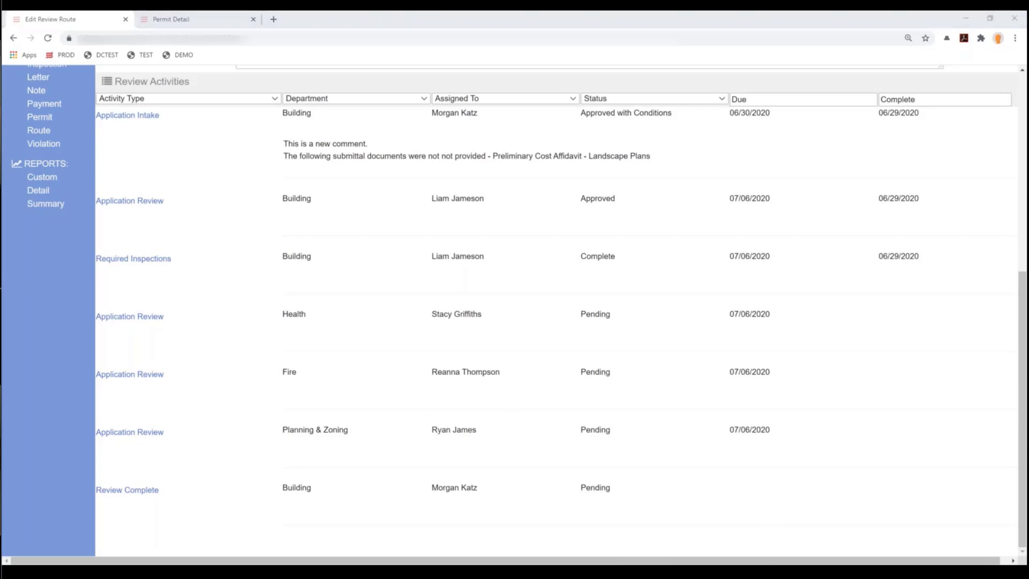
left_click(638, 569)
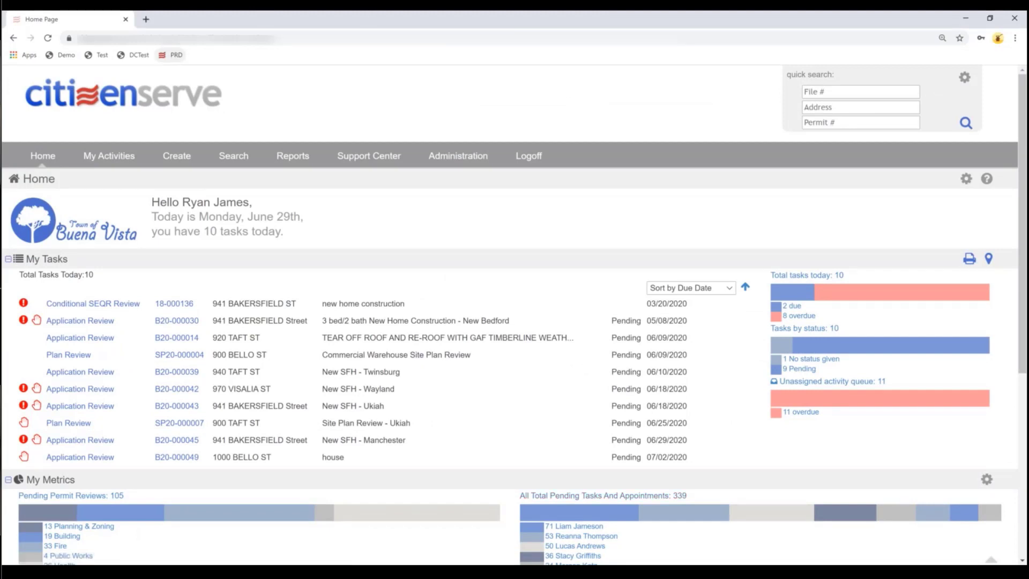
left_click(48, 39)
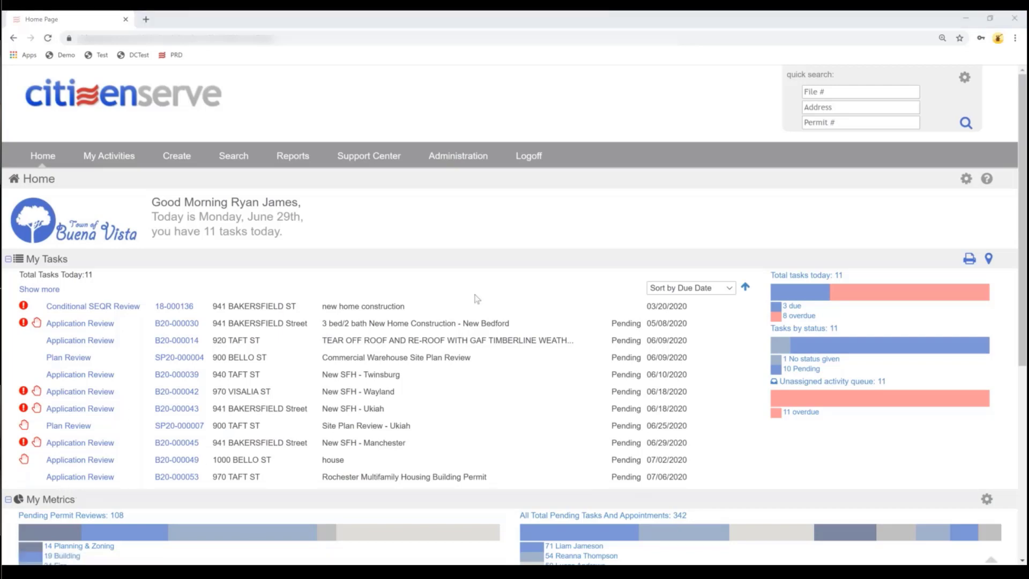
left_click(87, 482)
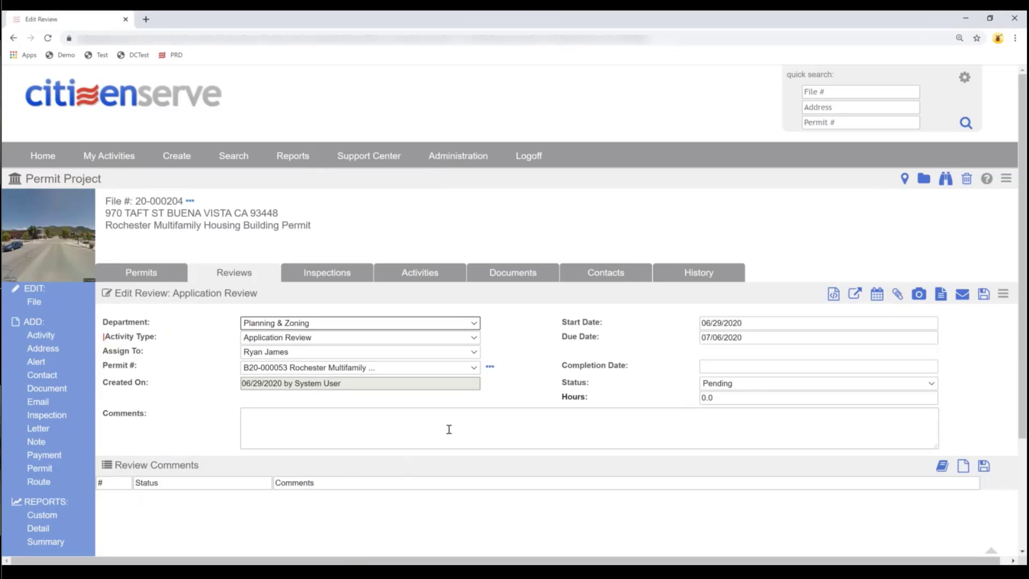
- Open 4UnitApartment.pdf from the markup documents list
left_click(833, 295)
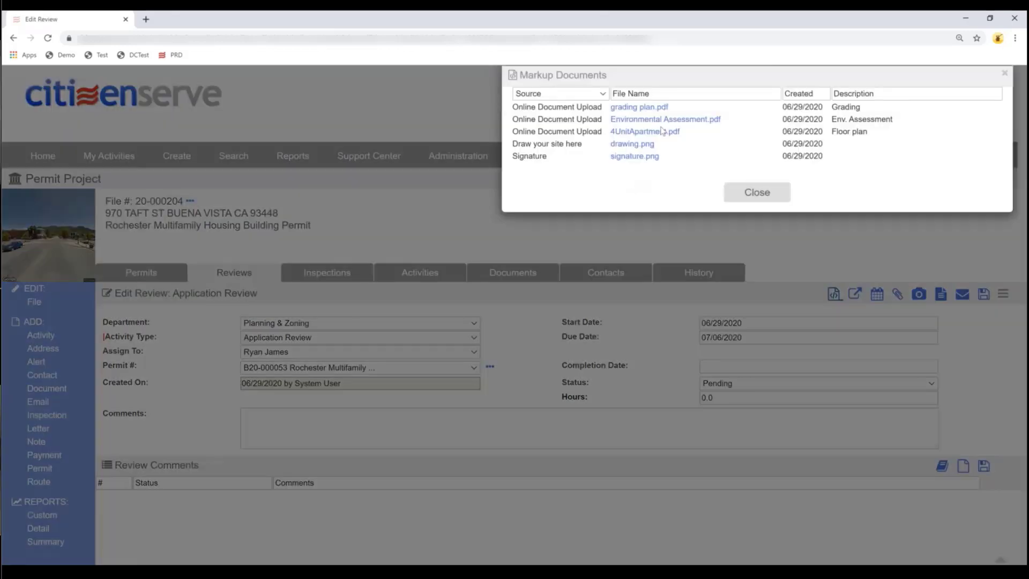
left_click(645, 131)
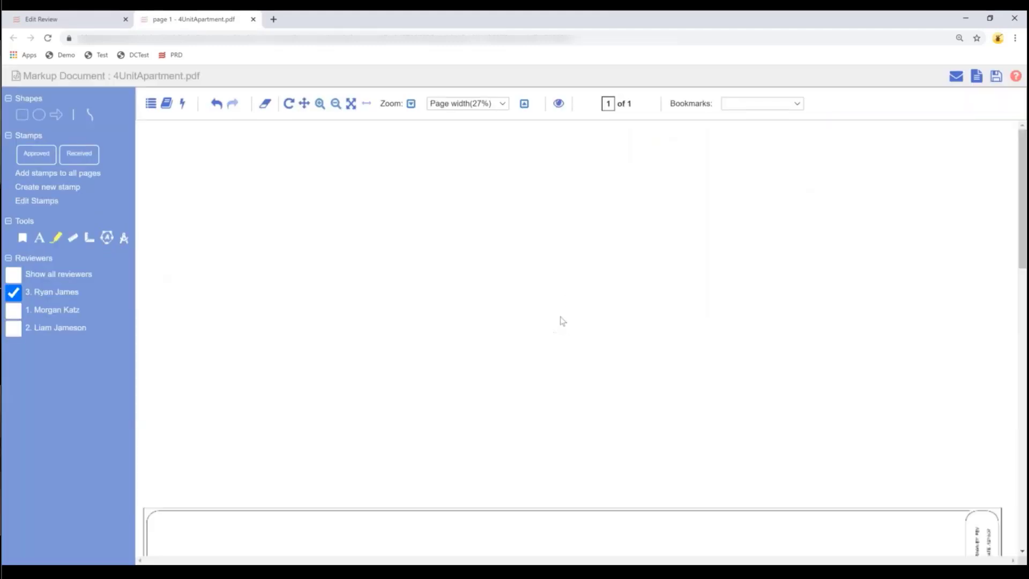
scroll(560, 322, "down", 1)
scroll(562, 321, "down", 7)
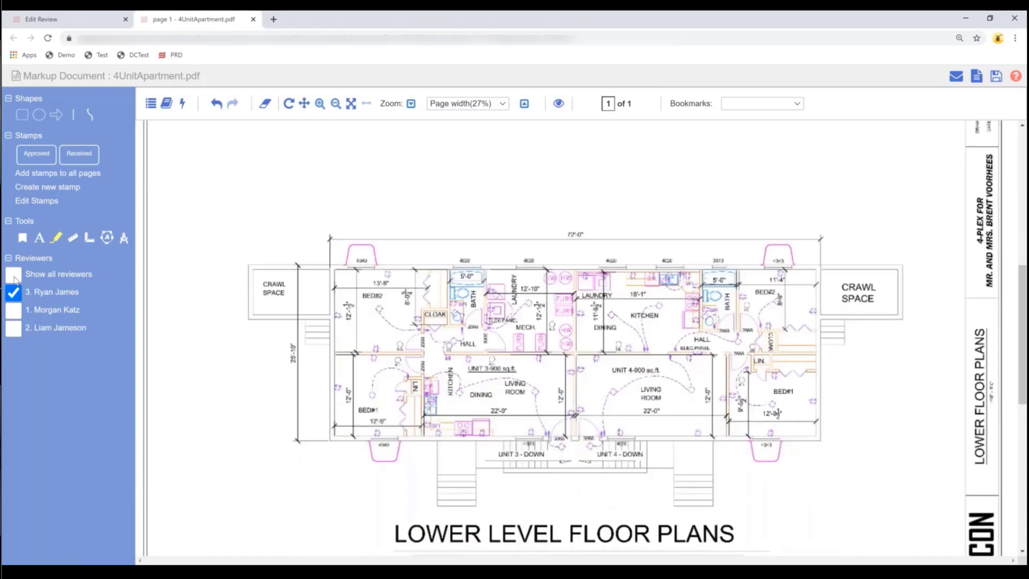
- Show all reviewers' markups, check the authors of stamps 2.1 and 1.1, then hide them
left_click(14, 275)
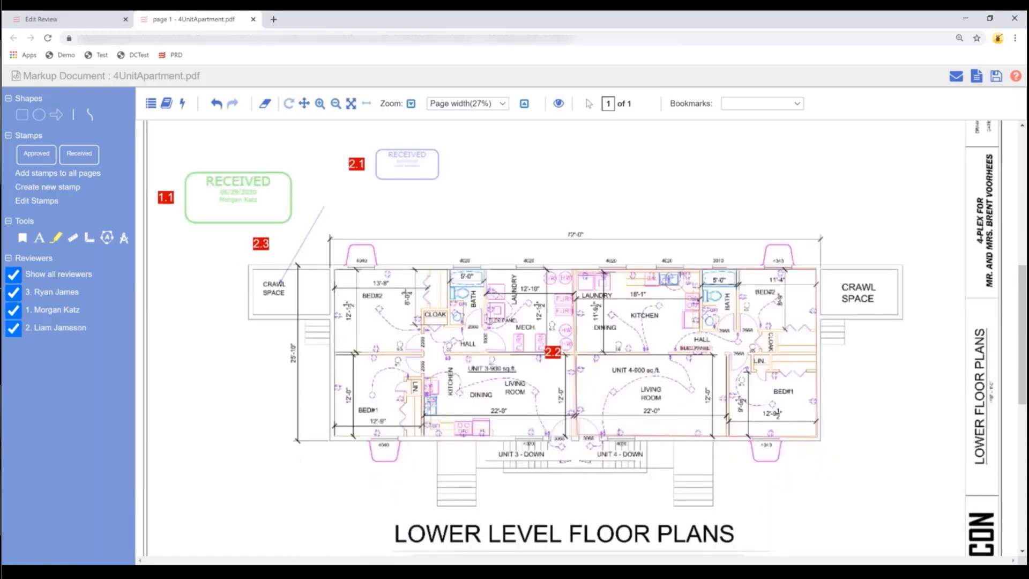
left_click(404, 161)
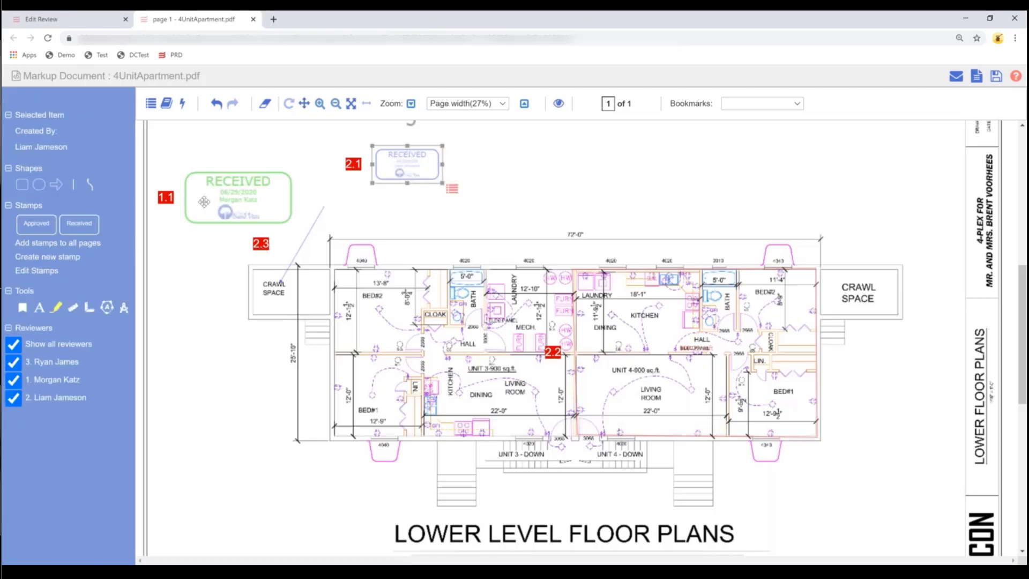
left_click(169, 200)
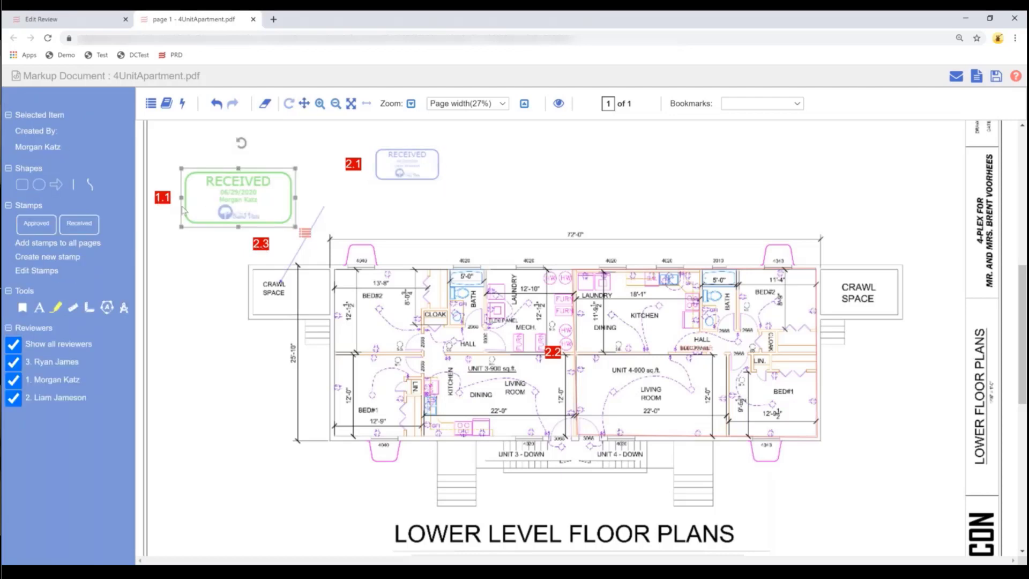
left_click(205, 353)
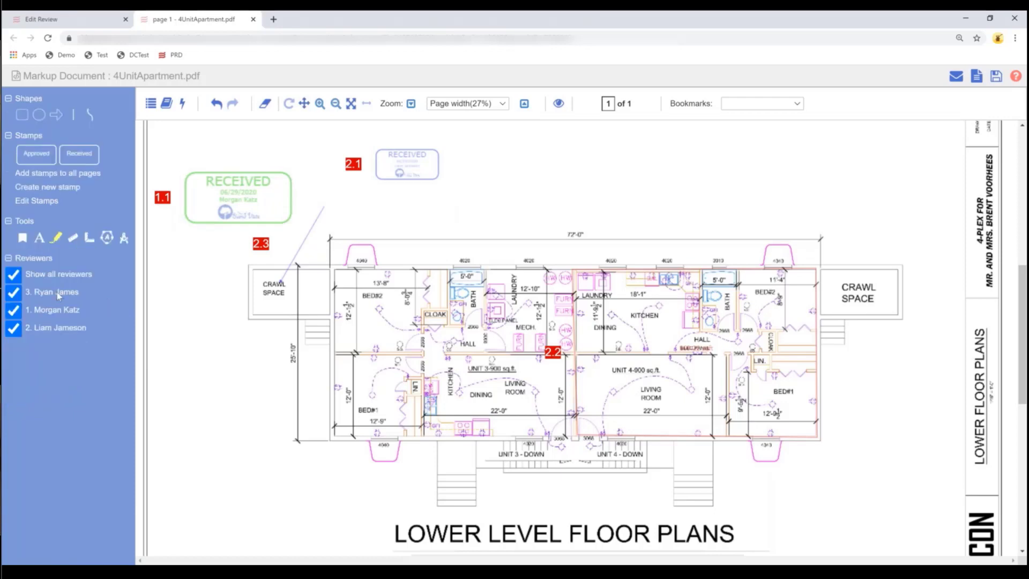
left_click(15, 275)
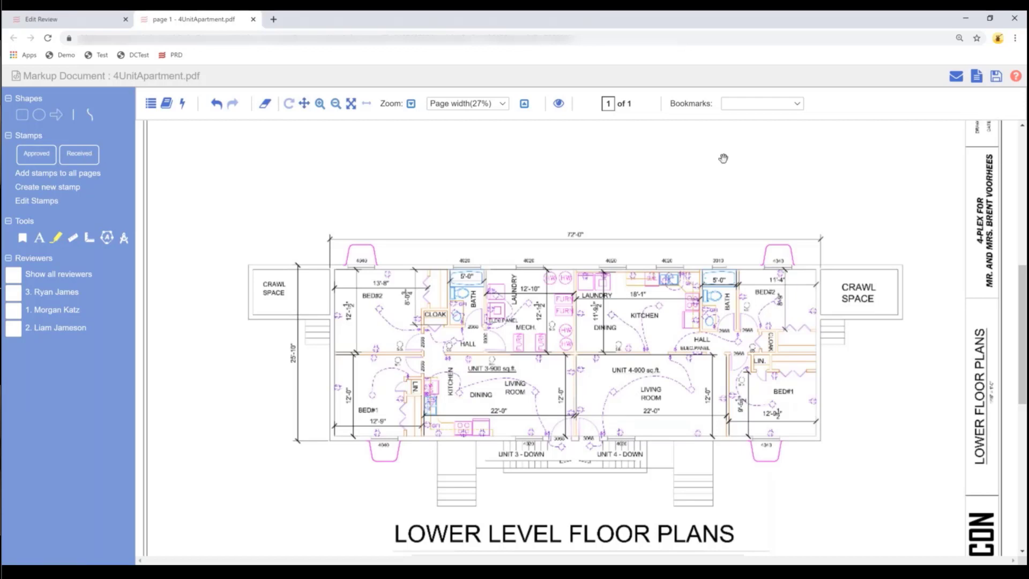
- Place a Received stamp on the plan, delete it, and start a blank new stamp
left_click_drag(724, 158, 798, 198)
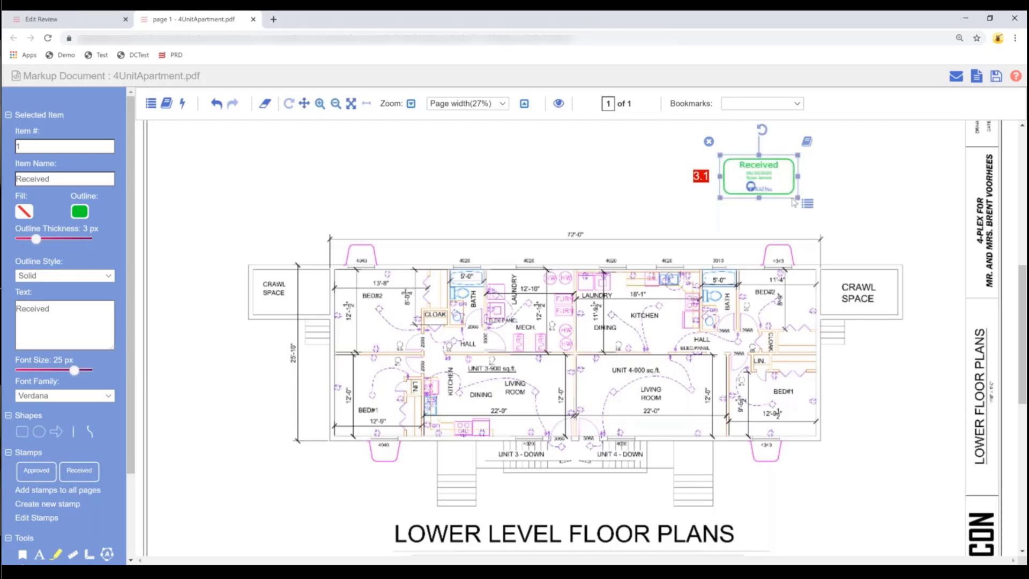
left_click(709, 142)
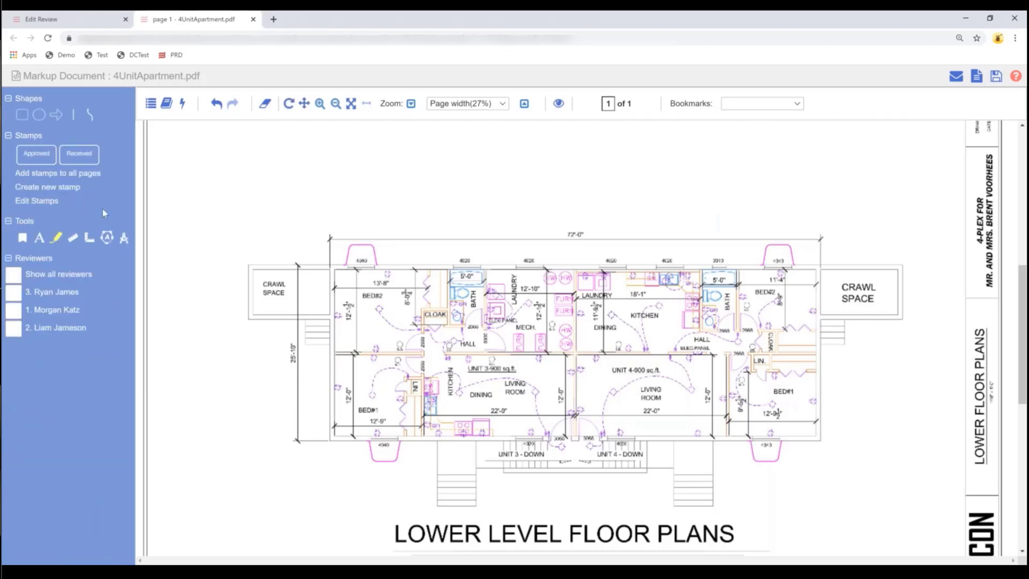
left_click(51, 188)
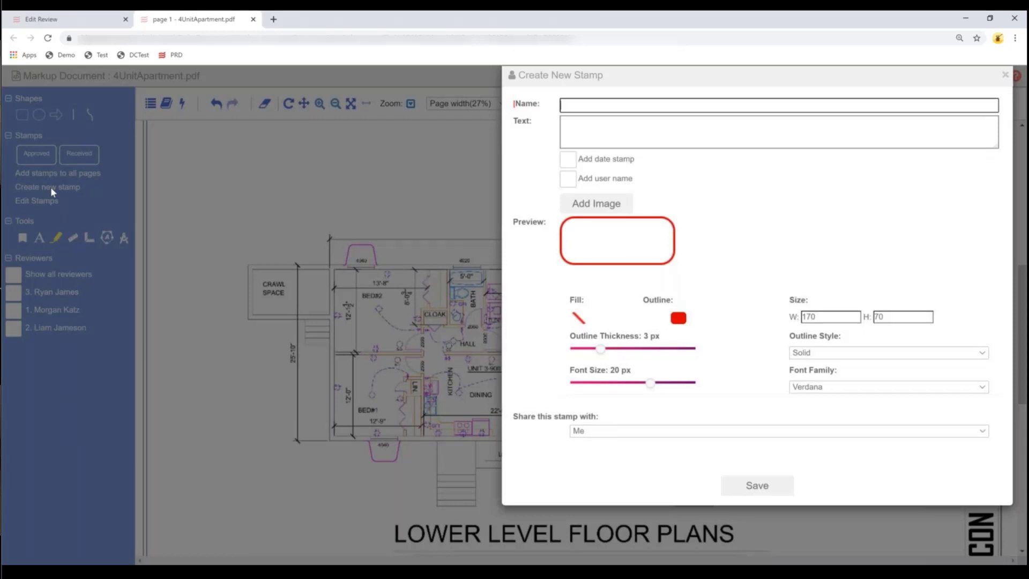
- Name the new stamp HelloWorld and give it the text 'Hello World'
type("Hello worl")
key("ctrl+a")
key("Tab")
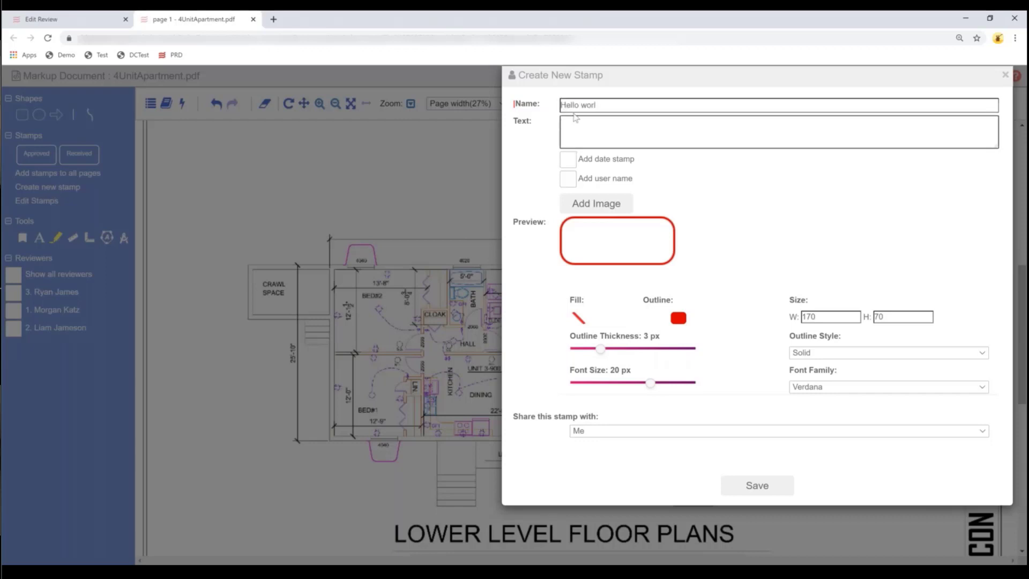
left_click(605, 105)
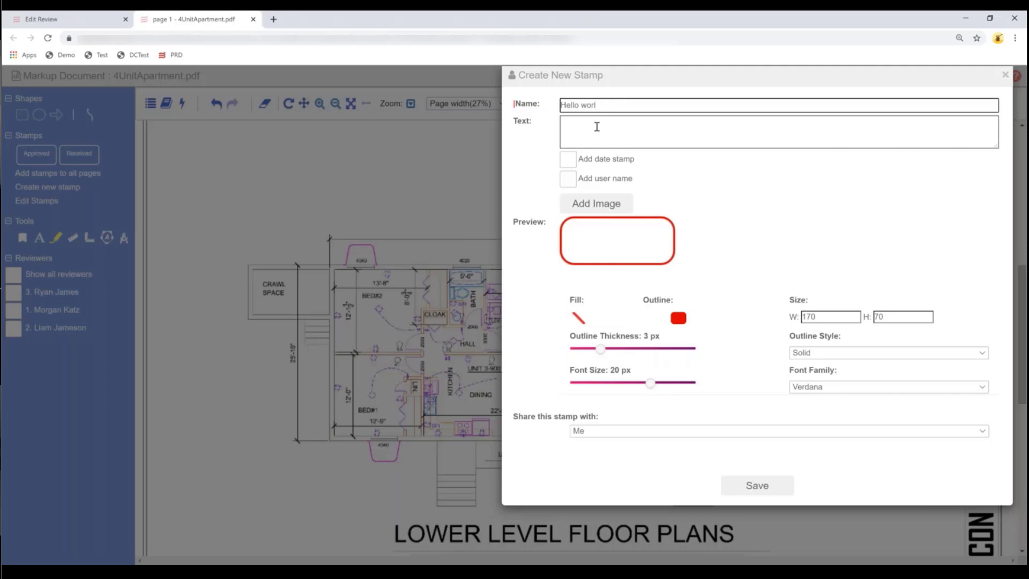
left_click_drag(605, 105, 582, 107)
key("BackSpace")
type("orl")
key("BackSpace")
key("BackSpace")
key("BackSpace")
key("BackSpace")
type("World")
left_click(585, 133)
type("HelloWorl")
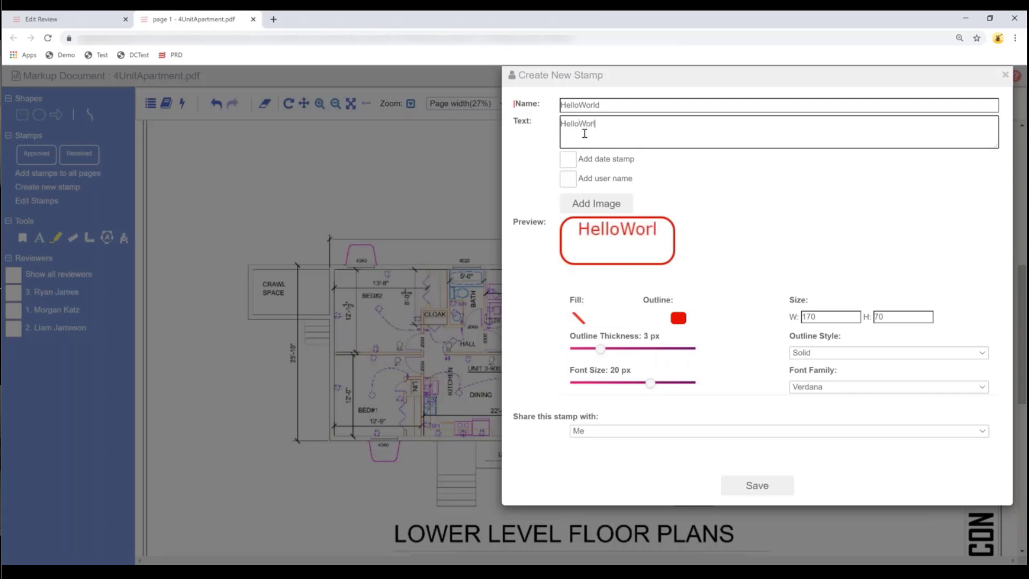
type("d")
key("Left")
key("Left")
key("Left")
key("Left")
key("Left")
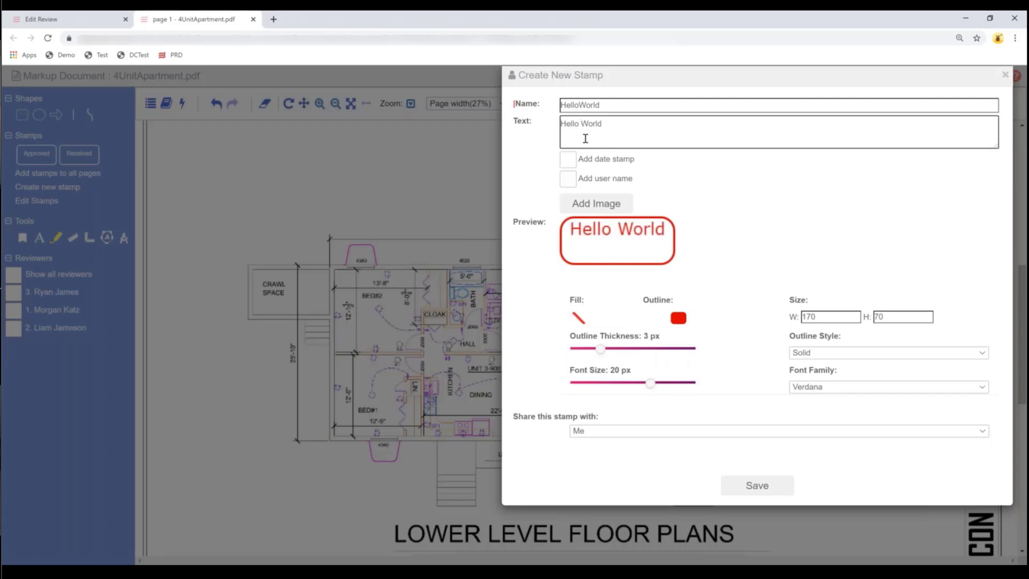
- Add a date stamp, user name and an image to the stamp
left_click(568, 163)
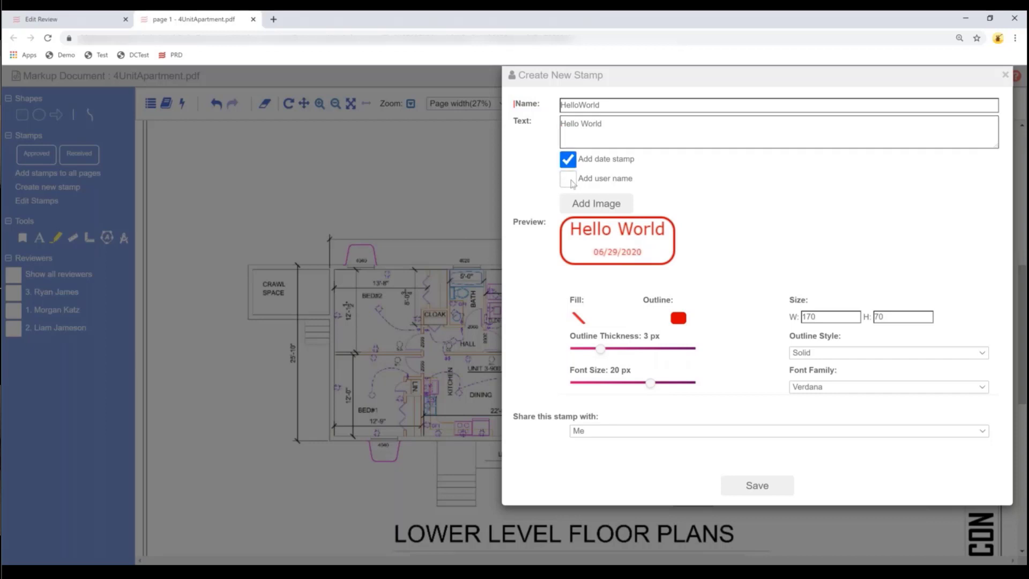
left_click(572, 182)
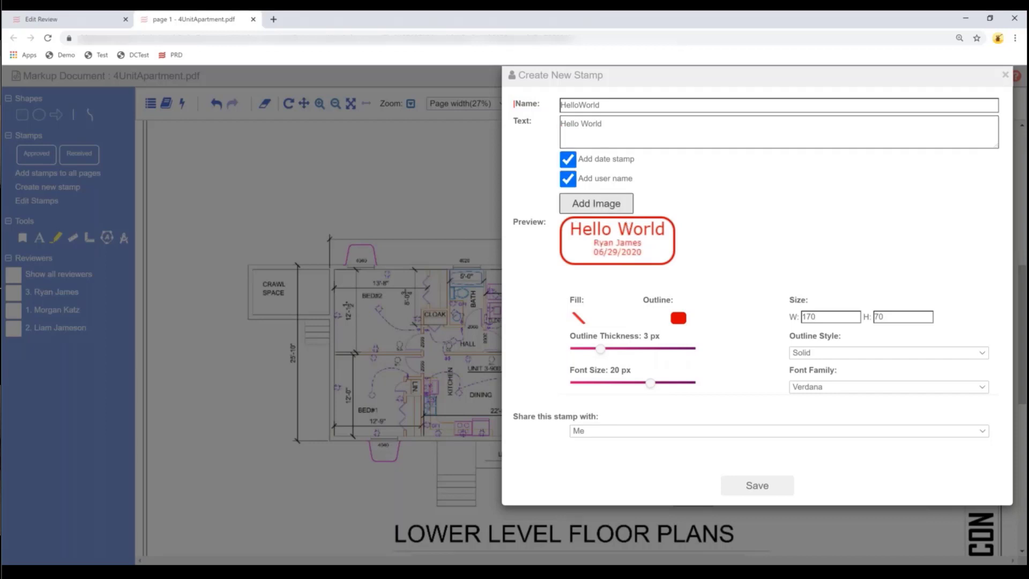
left_click(565, 203)
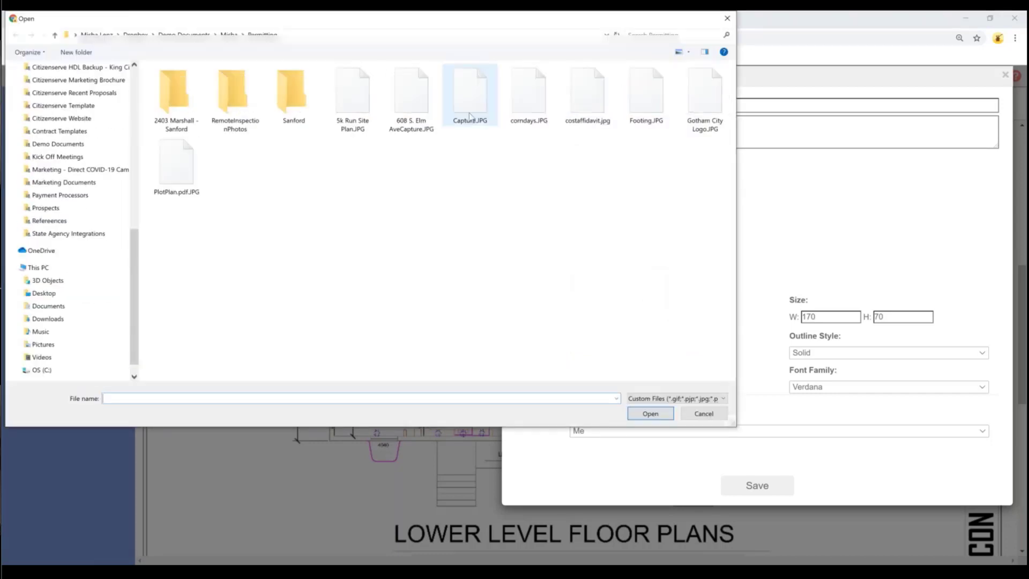
left_click(651, 415)
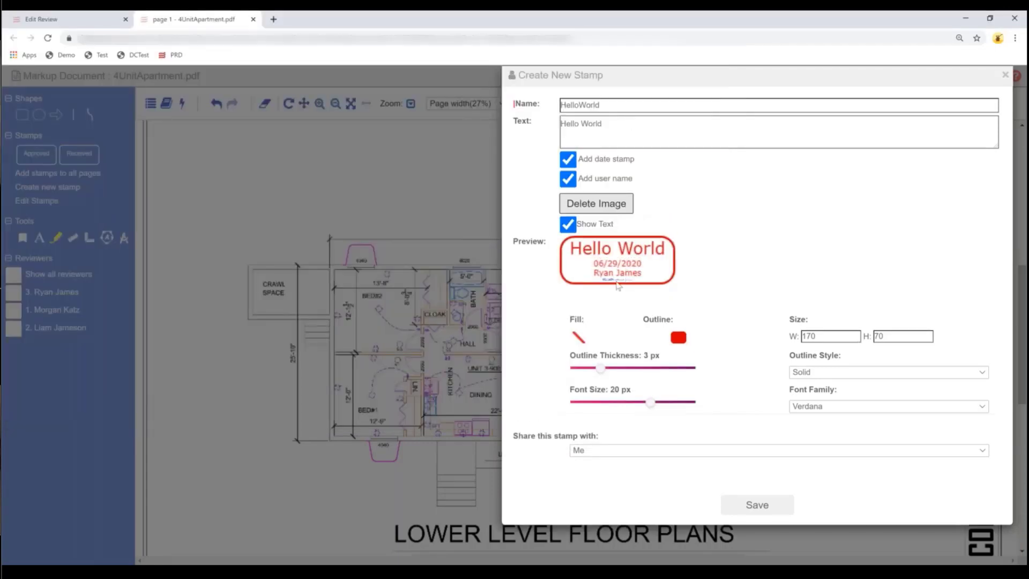
- Size the stamp 200×100 with a magenta outline, share it only with Me, and save
double_click(875, 335)
type("100")
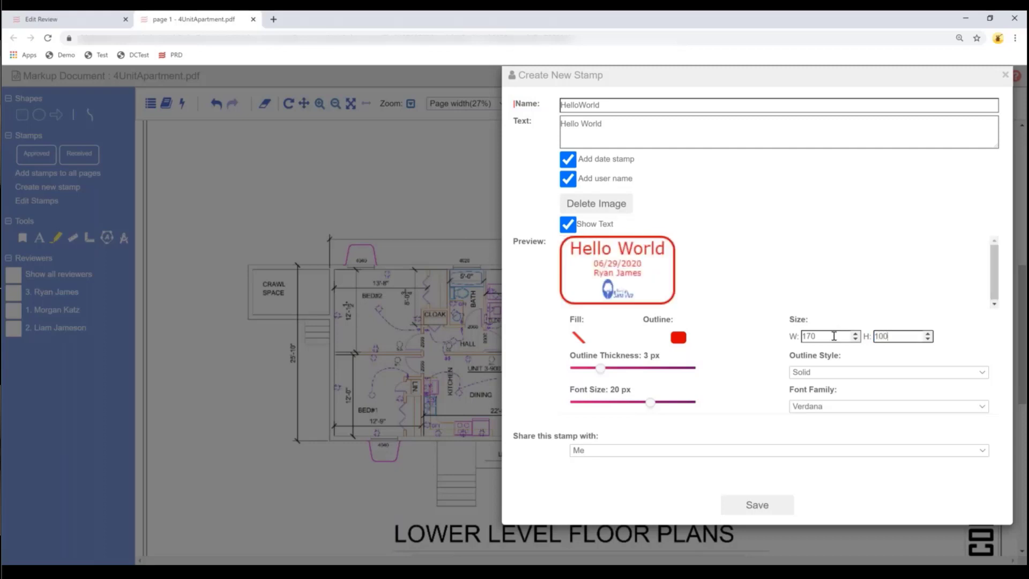
double_click(837, 336)
type("200")
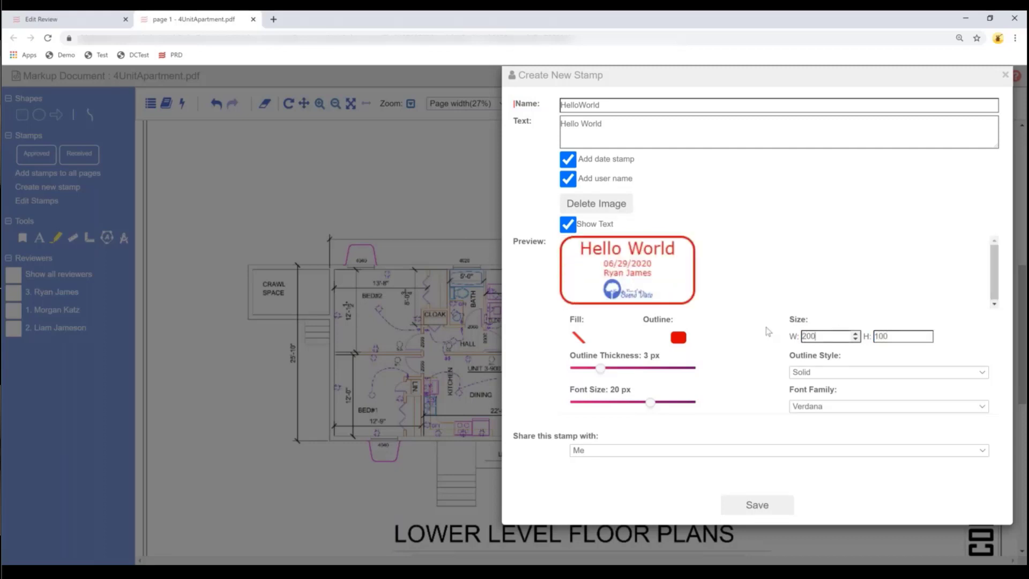
left_click(678, 339)
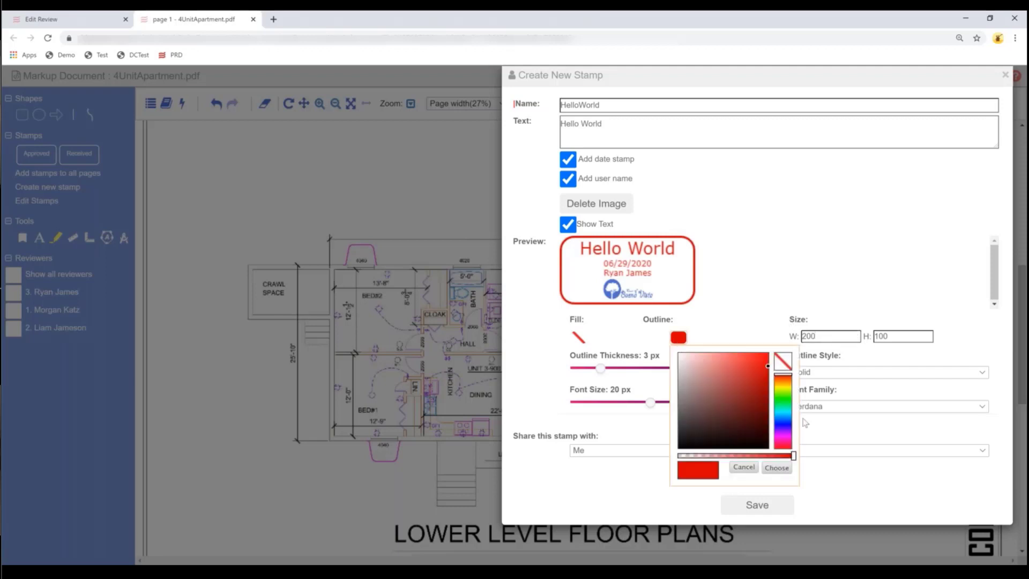
left_click(783, 438)
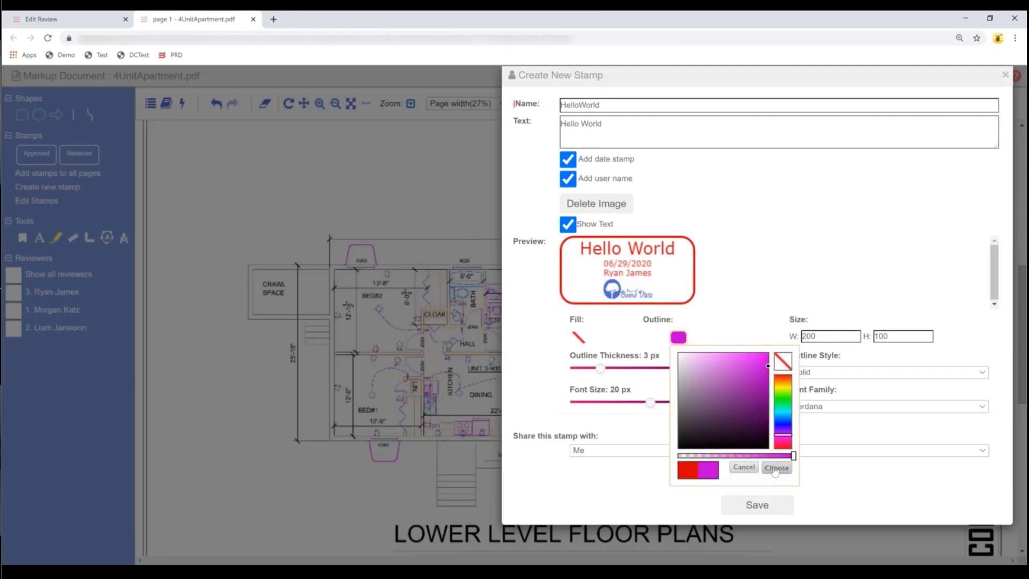
left_click(777, 467)
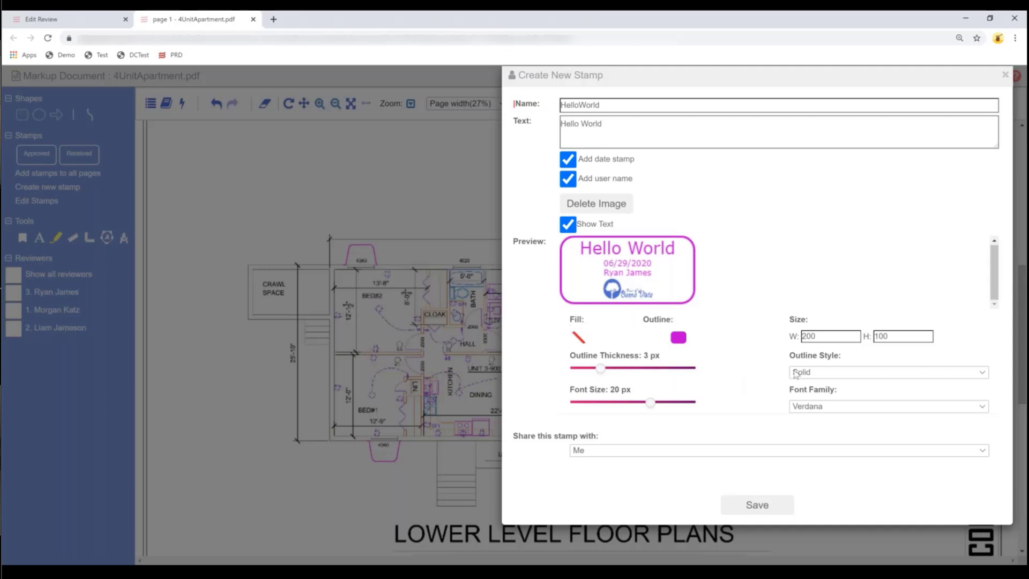
left_click(687, 452)
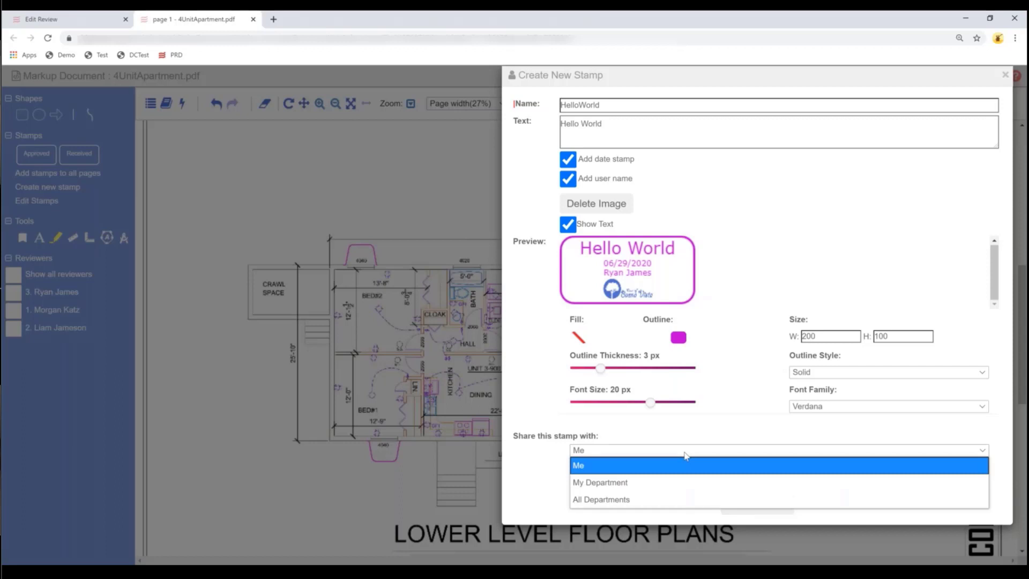
left_click(588, 465)
left_click(771, 513)
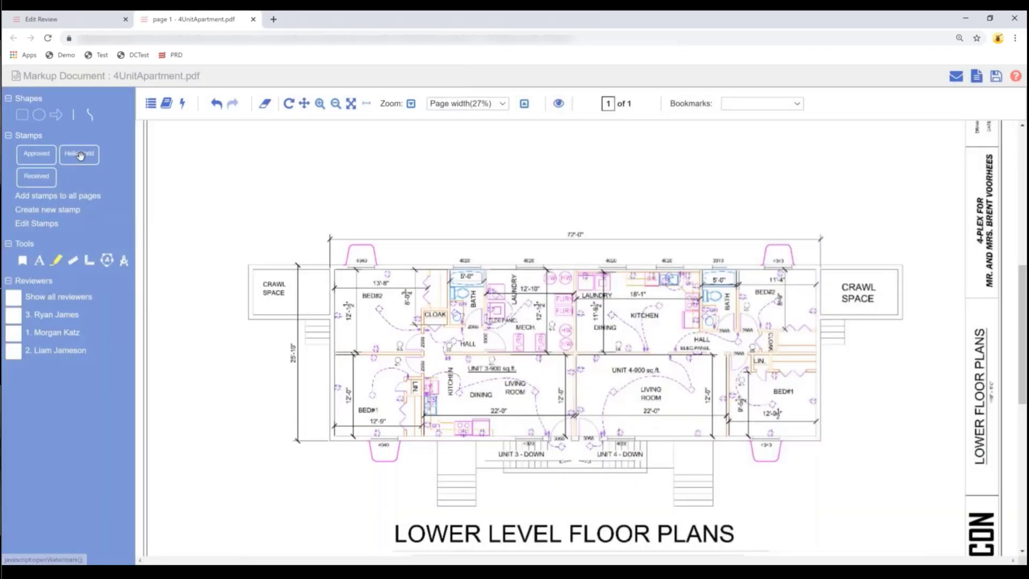
- Place the HelloWorld stamp above the plan and comment that a reviewer reviewed it Monday morning
left_click(720, 188)
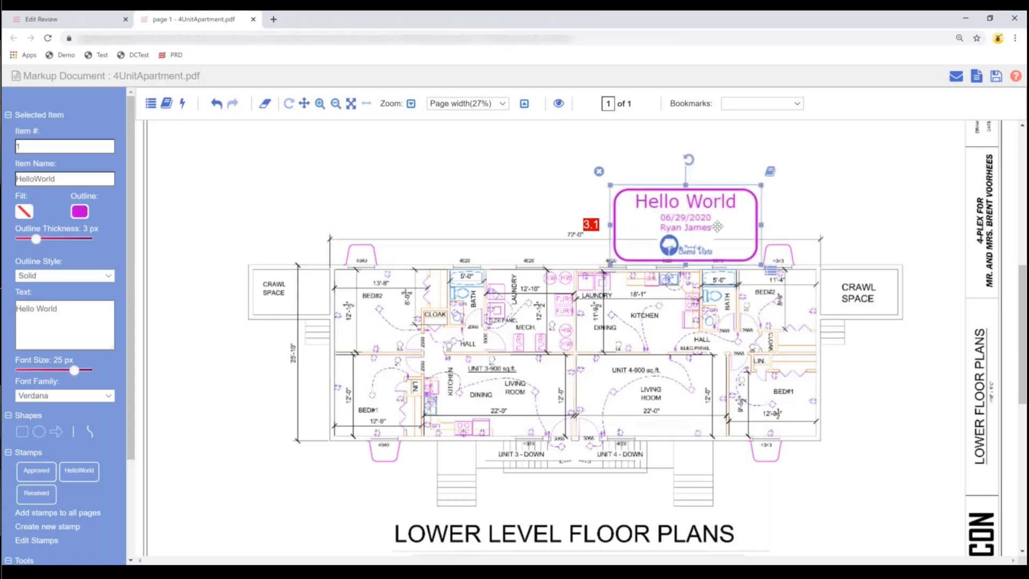
left_click_drag(717, 226, 717, 186)
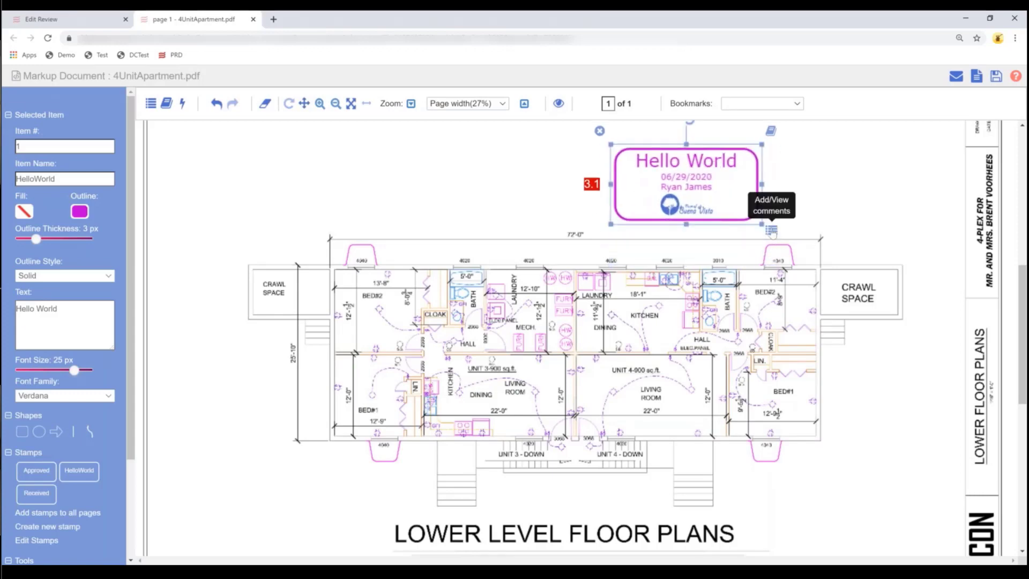
left_click(772, 230)
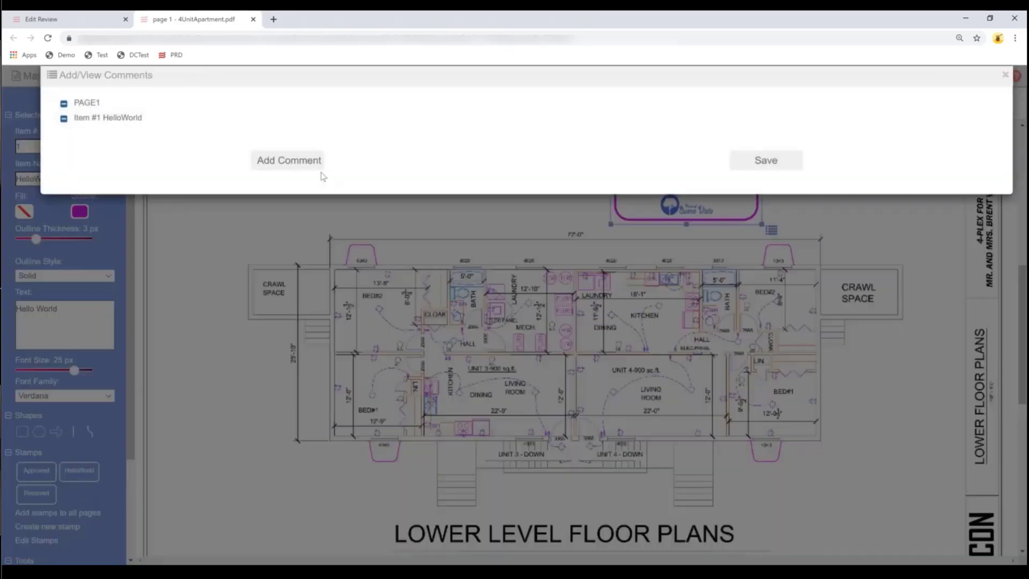
left_click(311, 161)
left_click(338, 155)
type("R")
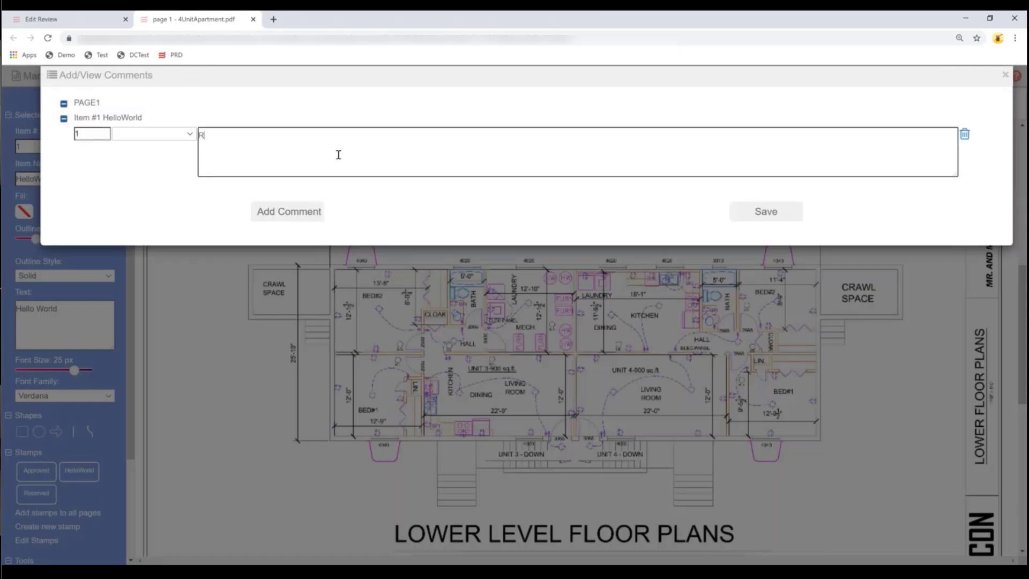
type("yan reviewed on Monday morning.")
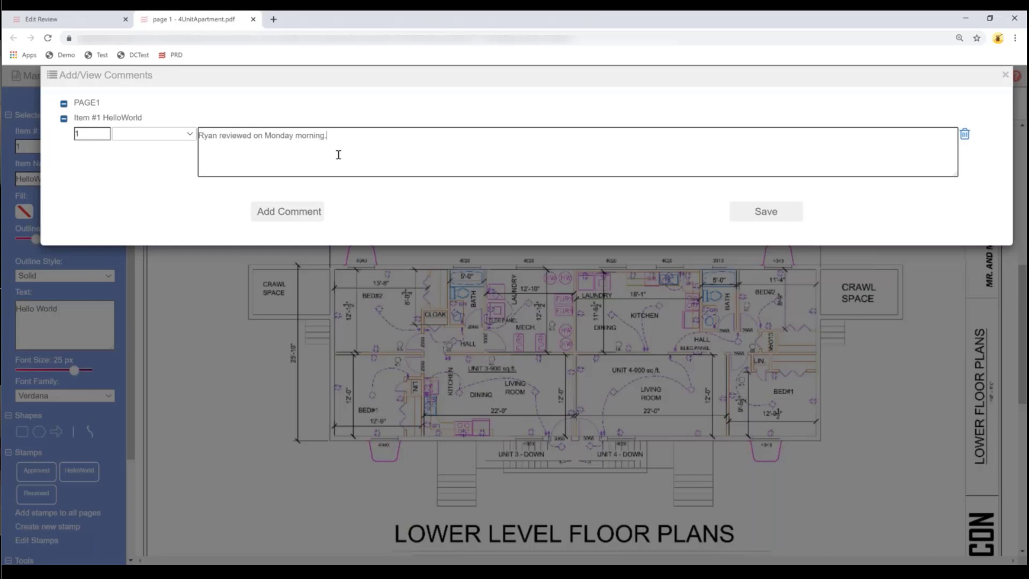
left_click(754, 213)
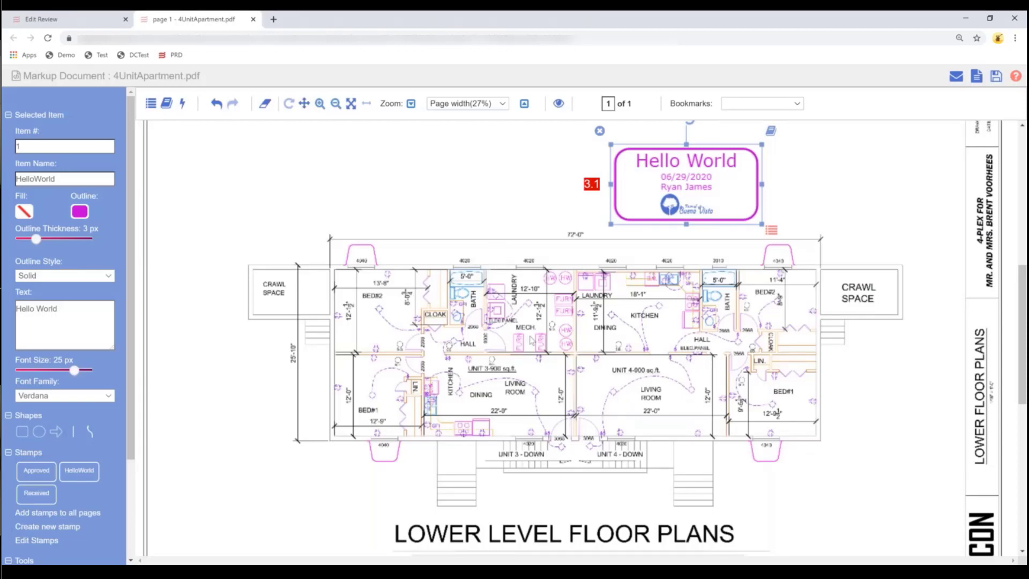
left_click(167, 105)
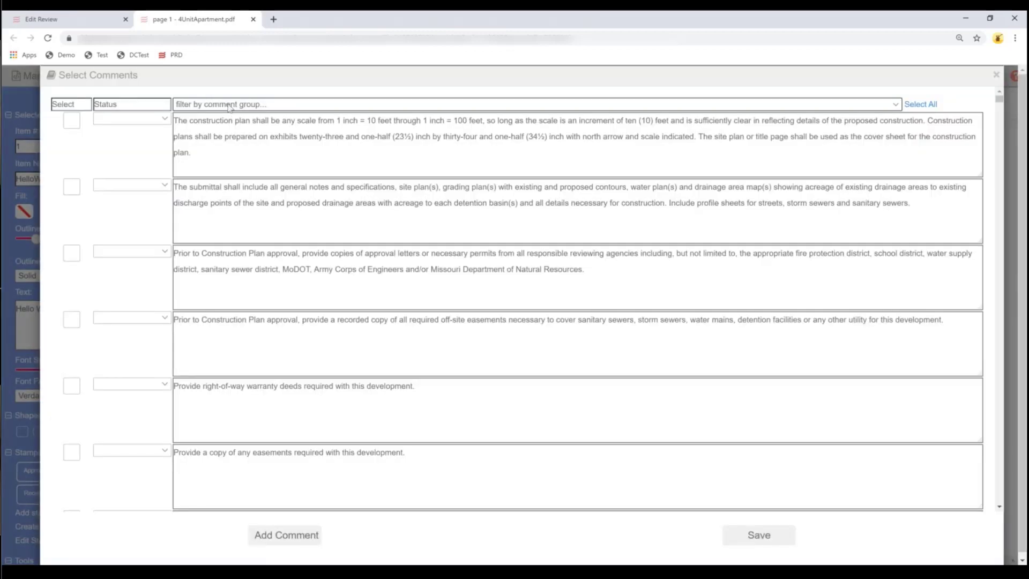
- Add six Commercial Construction Site Plan comments: plan scale, approvals, right-of-way deeds, easements, phasing, benchmark
left_click(229, 105)
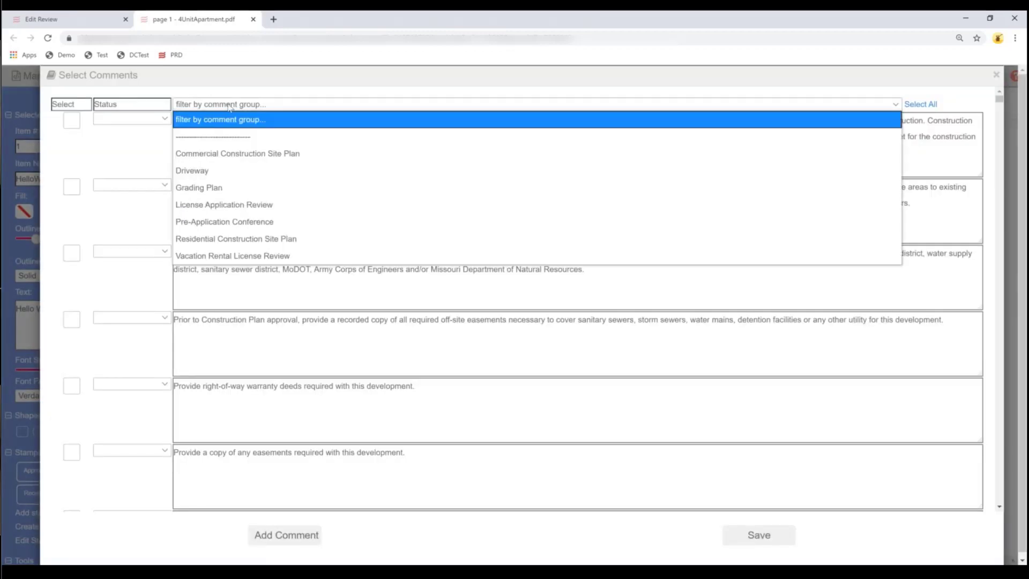
left_click(236, 156)
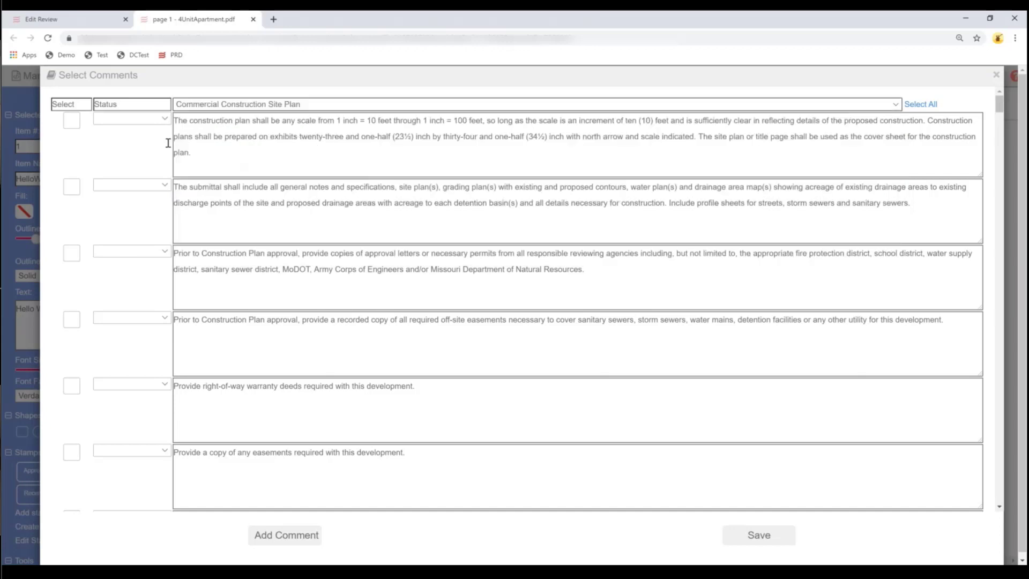
left_click(70, 121)
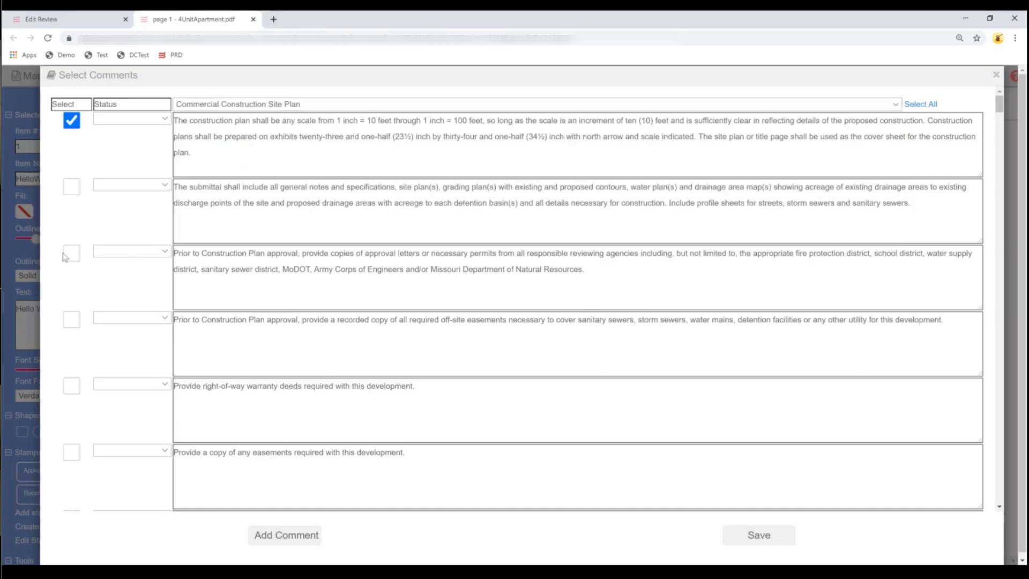
left_click(69, 253)
left_click(74, 387)
left_click(71, 452)
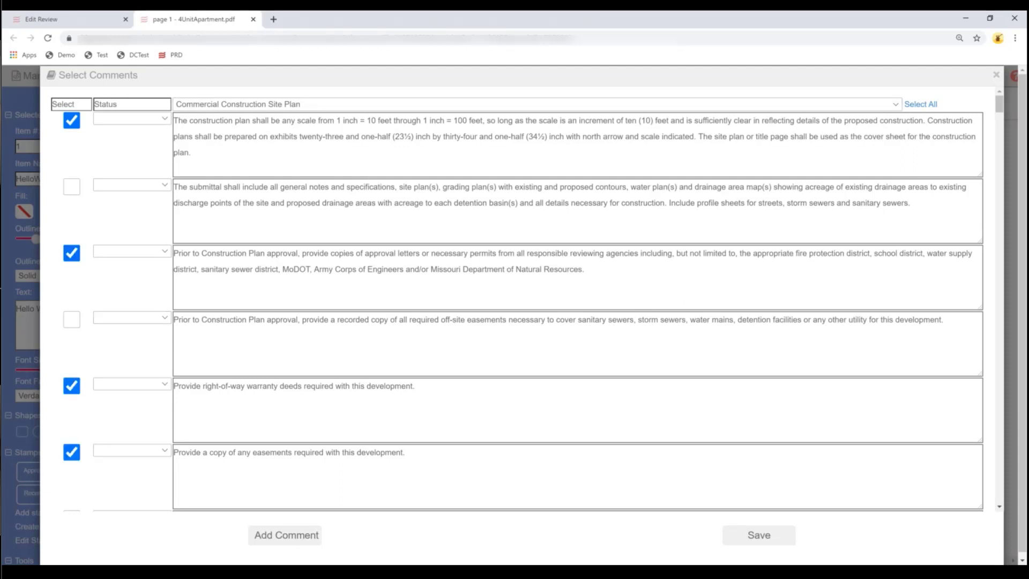
scroll(71, 386, "down", 5)
left_click(71, 384)
left_click(71, 450)
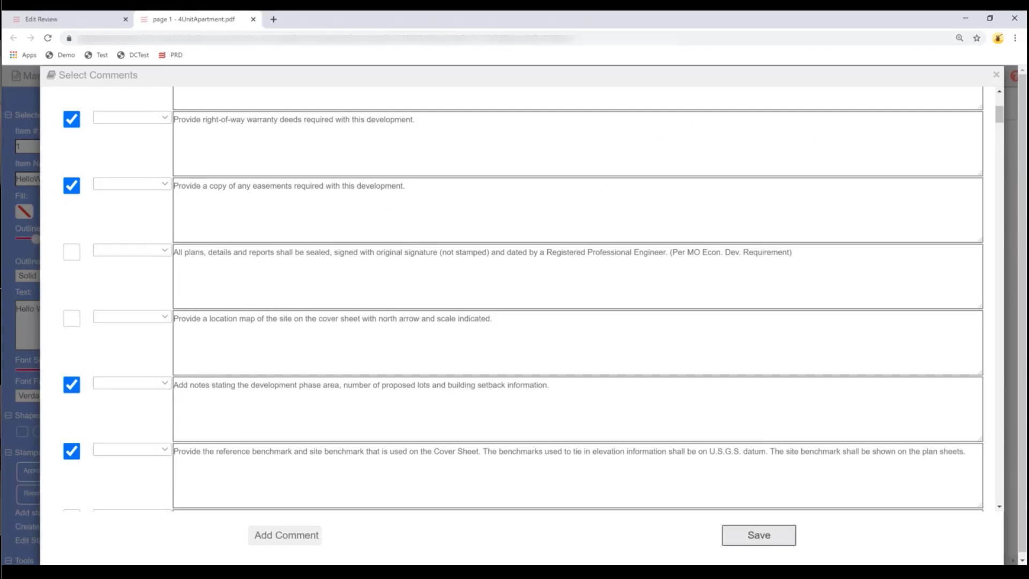
left_click(759, 535)
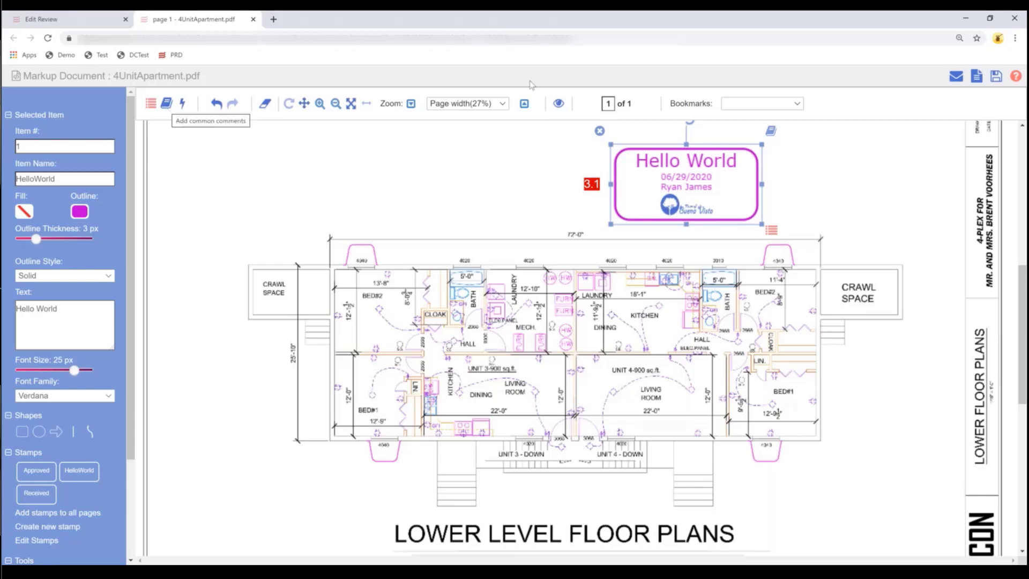
- Save the marked-up 4UnitApartment.pdf and close the markup window, returning to the Application Review
left_click(996, 77)
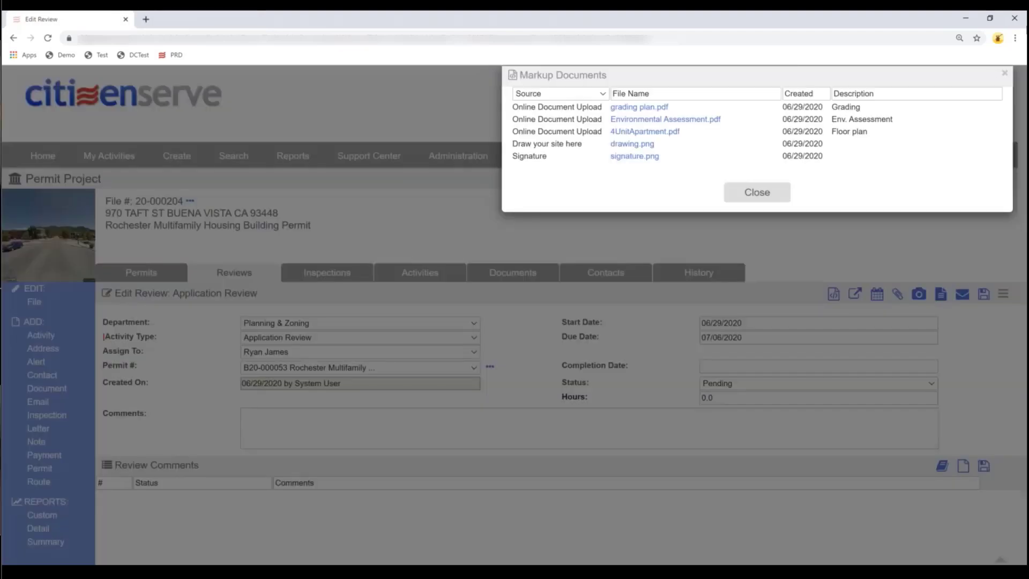
left_click(750, 200)
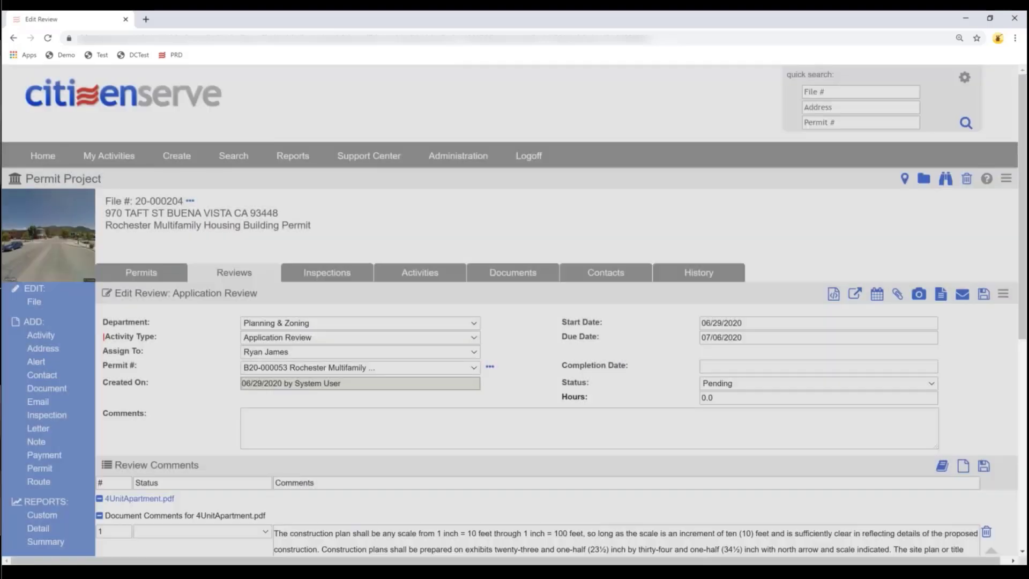
scroll(519, 411, "down", 1)
scroll(520, 412, "down", 3)
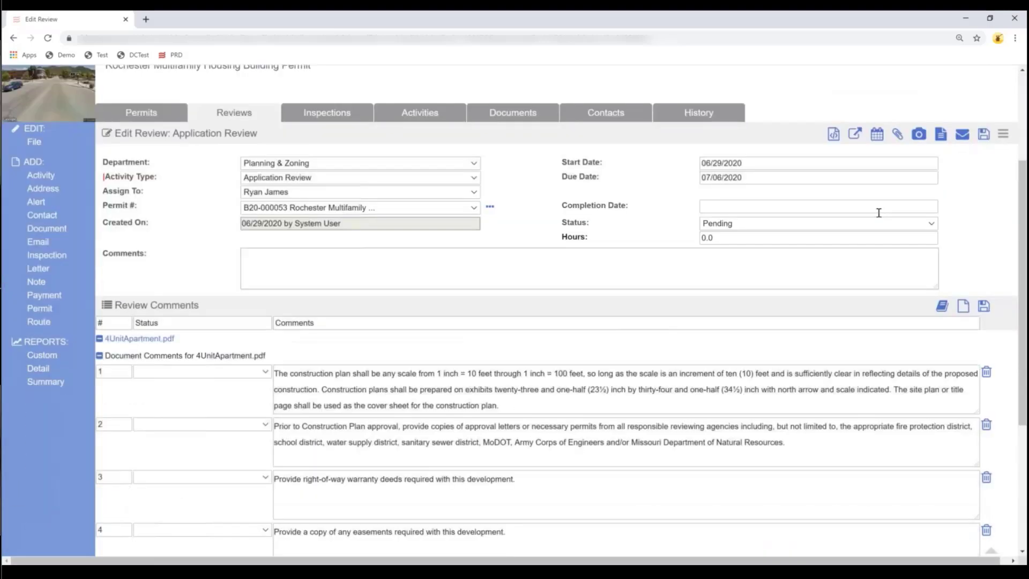
left_click(728, 208)
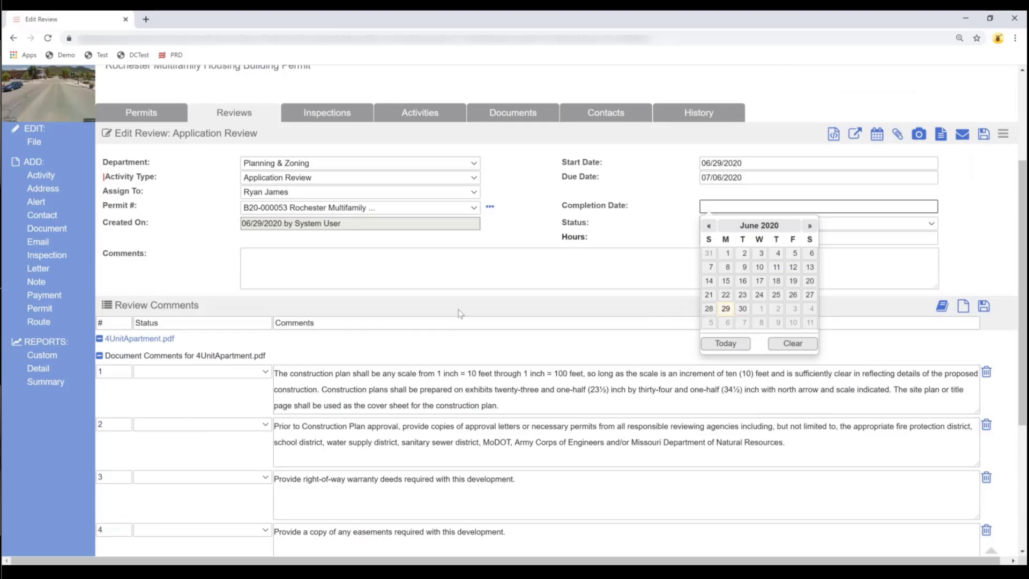
- Set the Application Review completion date to 06/29/2020 and its status to Denied
left_click(726, 309)
left_click(725, 224)
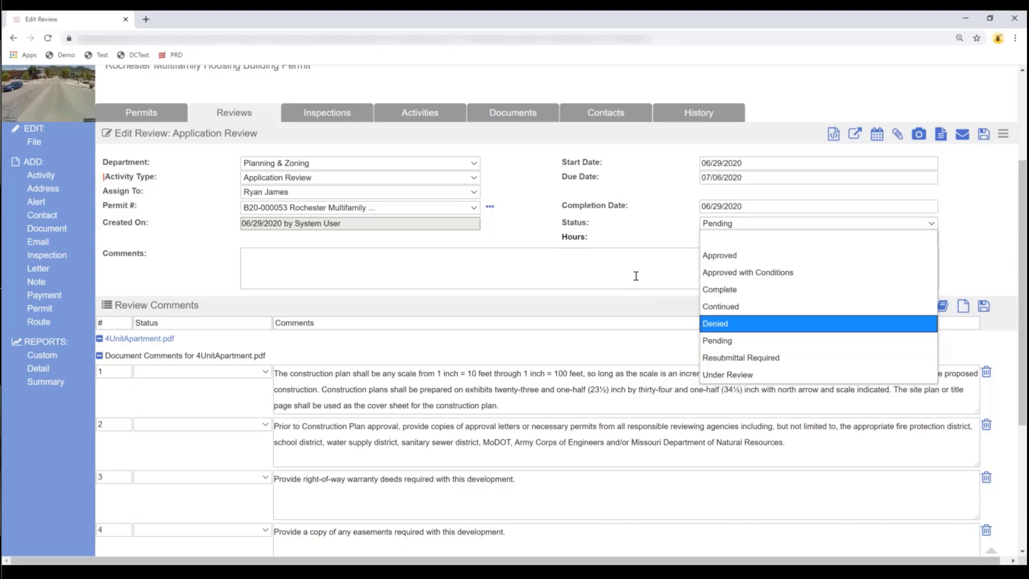
left_click(714, 326)
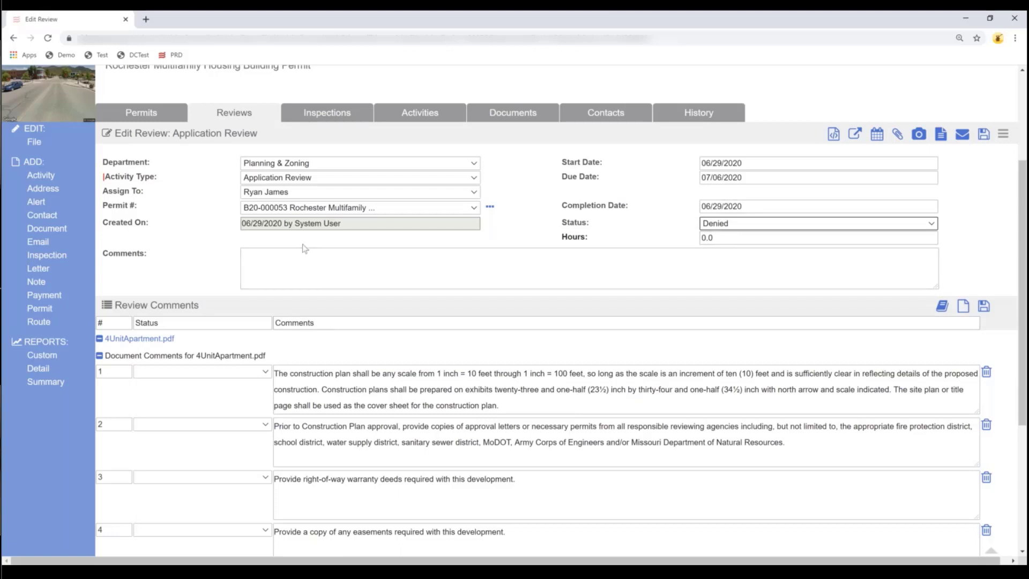
left_click(208, 372)
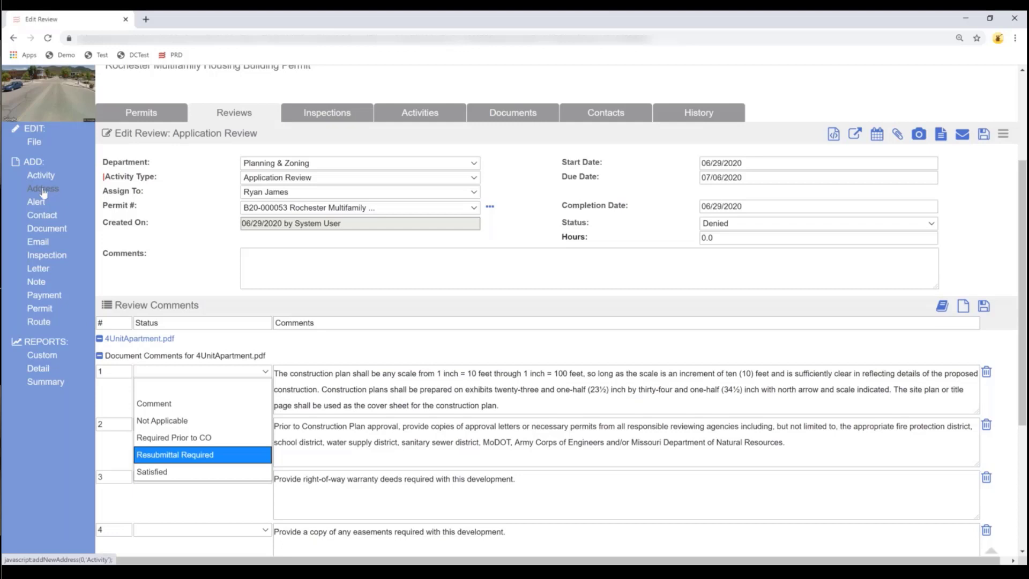
left_click(37, 178)
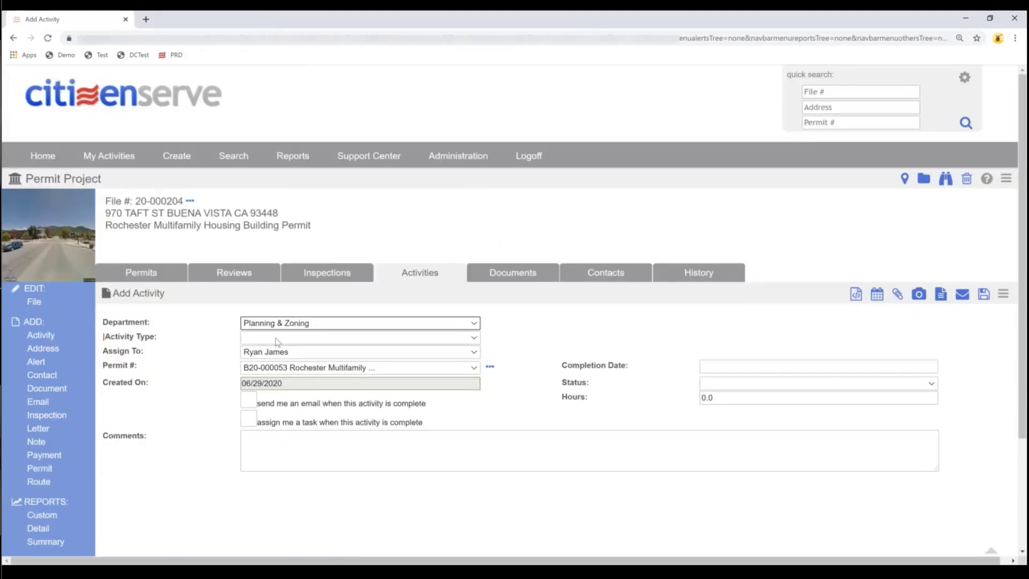
- Add a Conditional SEQR Review activity starting 06/29/2020 and due 07/10/2020, and save it
left_click(278, 338)
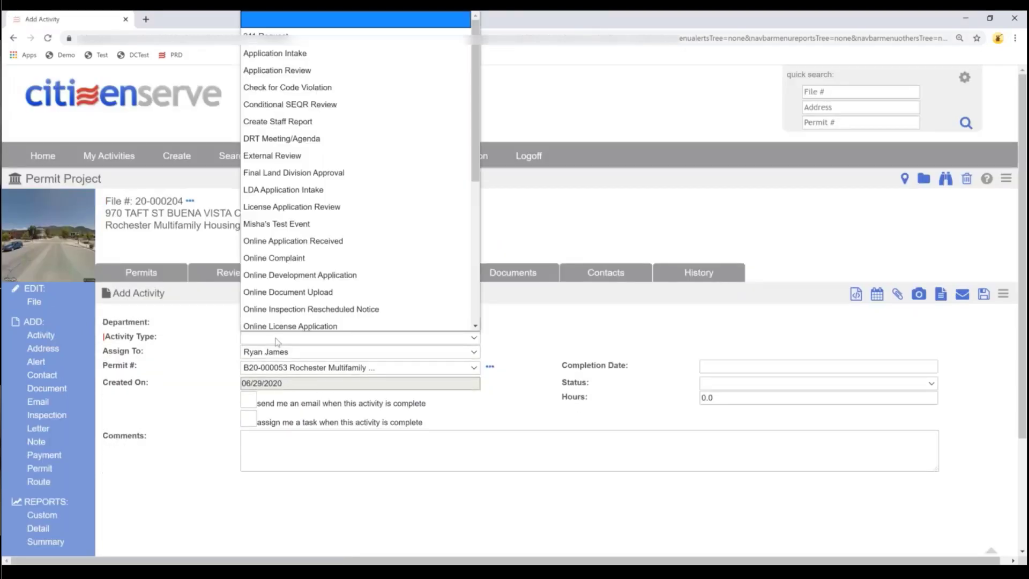
scroll(286, 300, "down", 5)
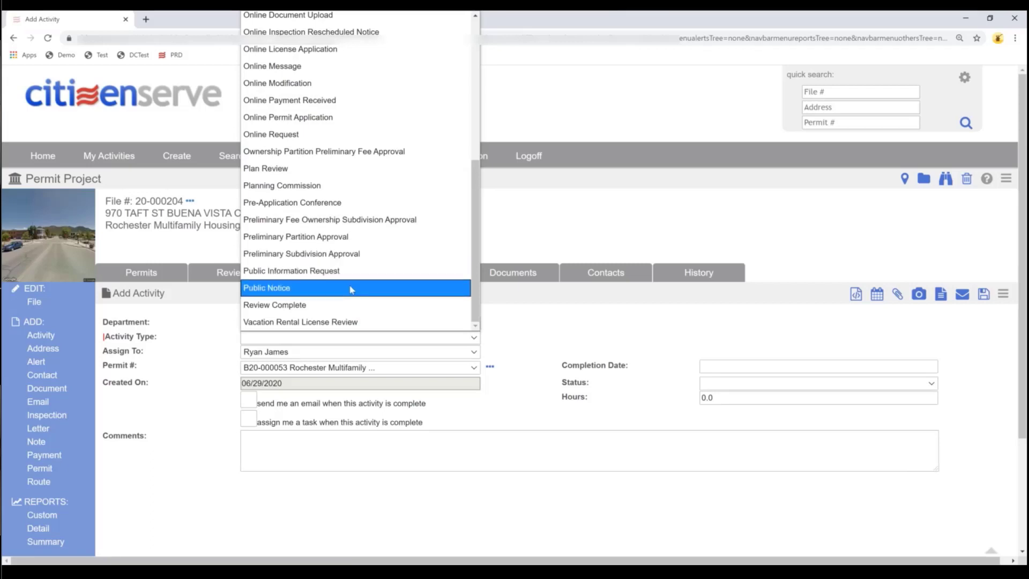
left_click(387, 340)
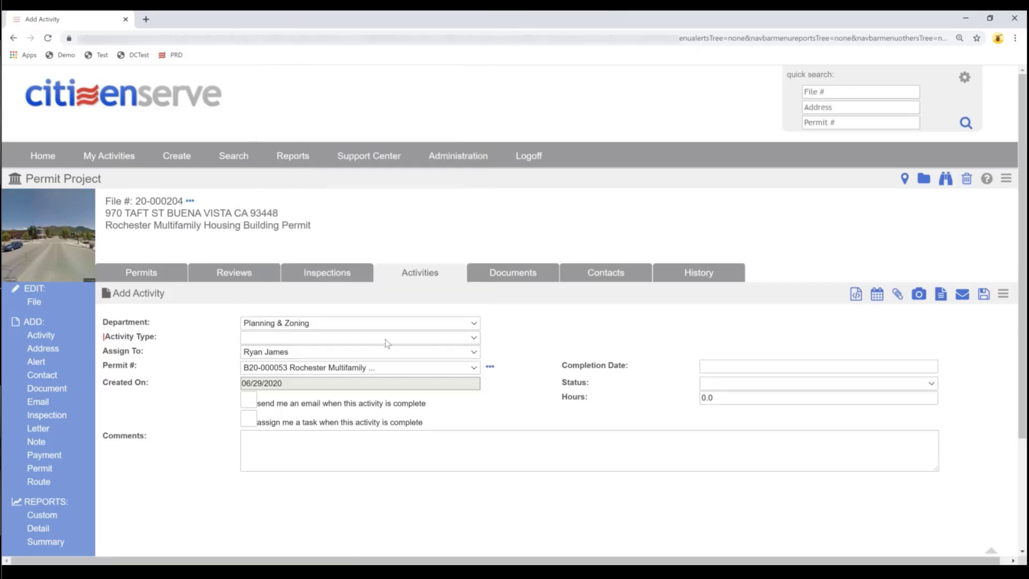
left_click(289, 340)
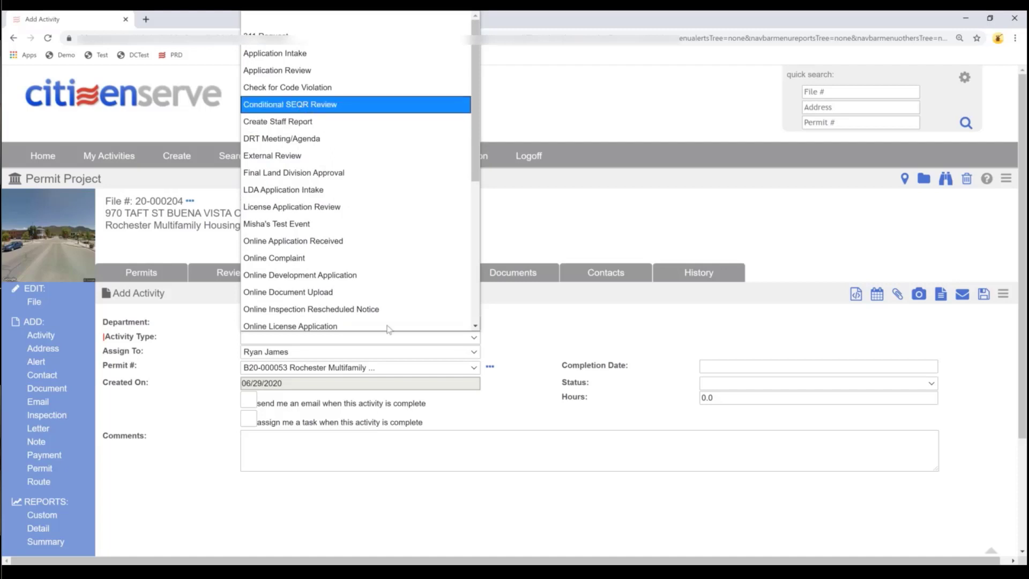
key("Return")
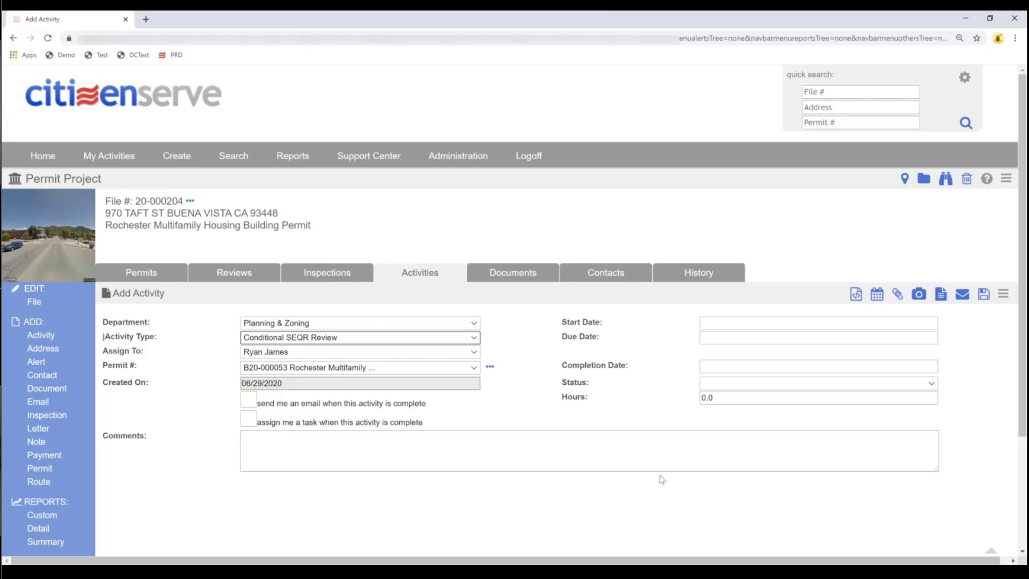
left_click(703, 324)
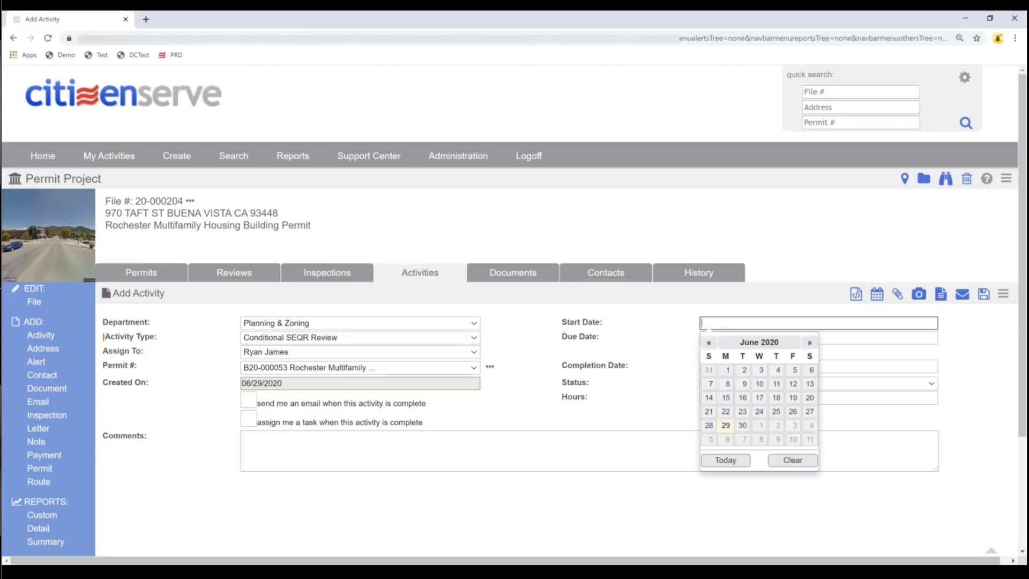
left_click(726, 425)
left_click(719, 339)
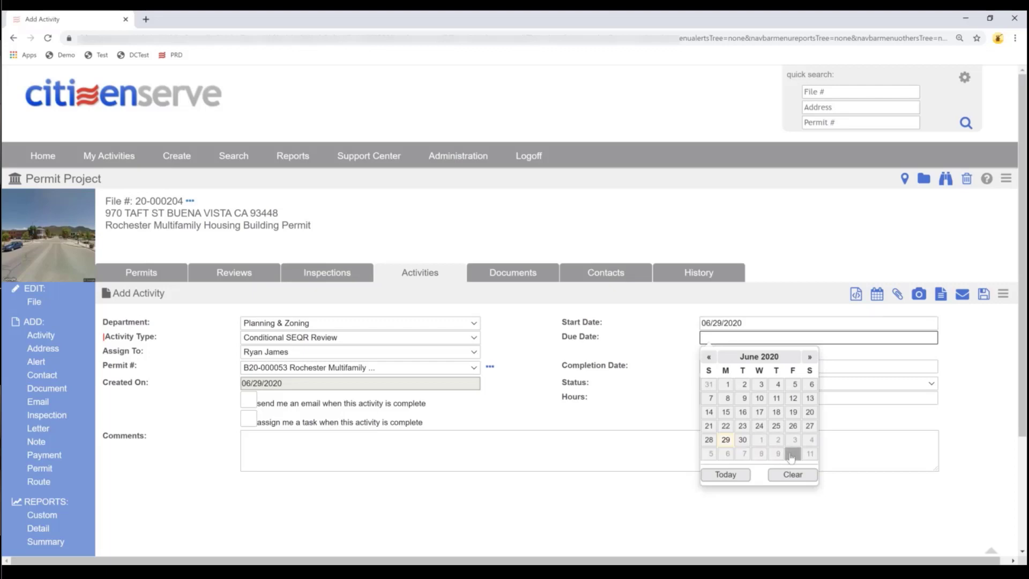
left_click(792, 455)
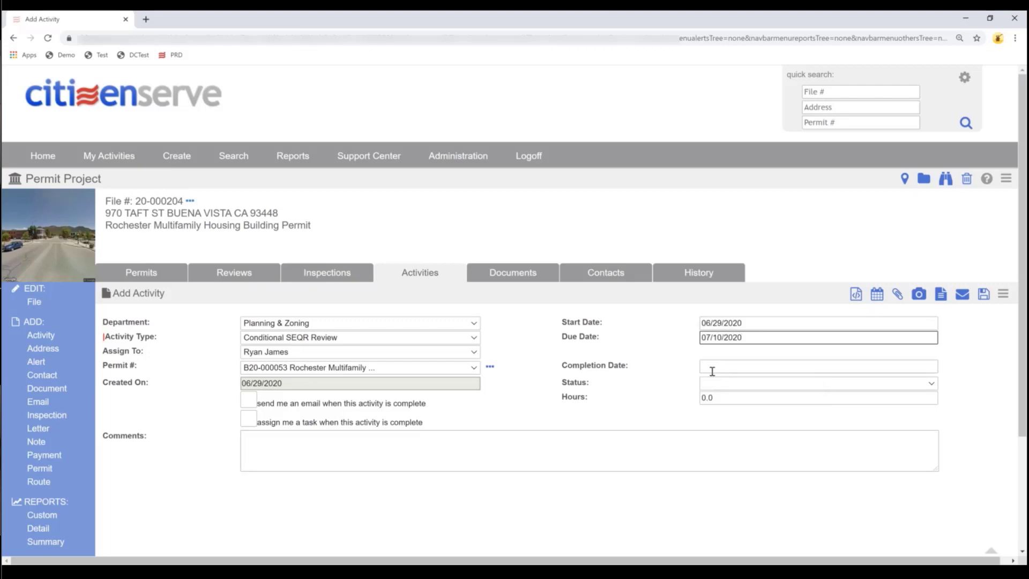
left_click(983, 299)
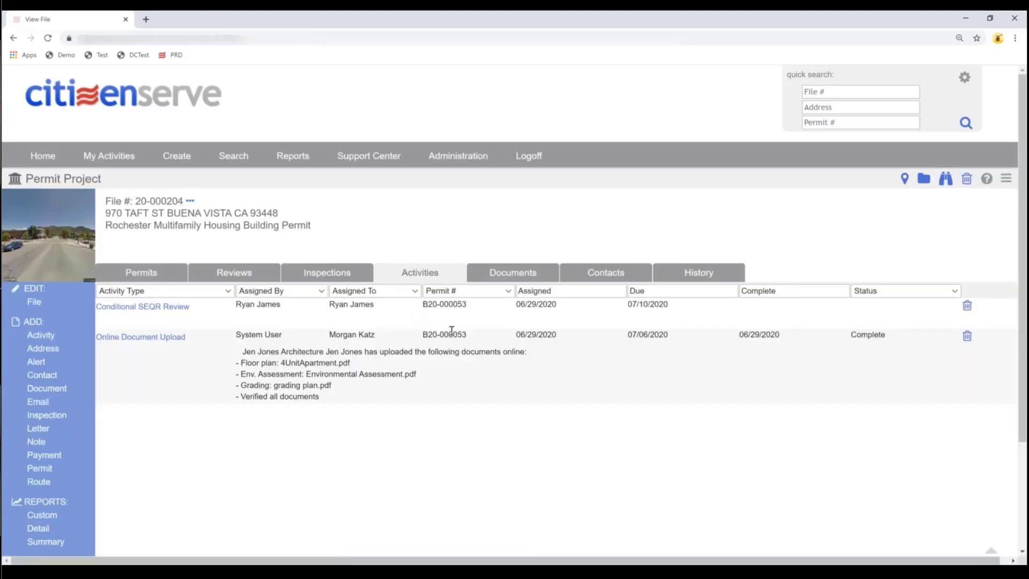
- Reopen the Planning & Zoning Application Review from the file's Reviews list
left_click(225, 273)
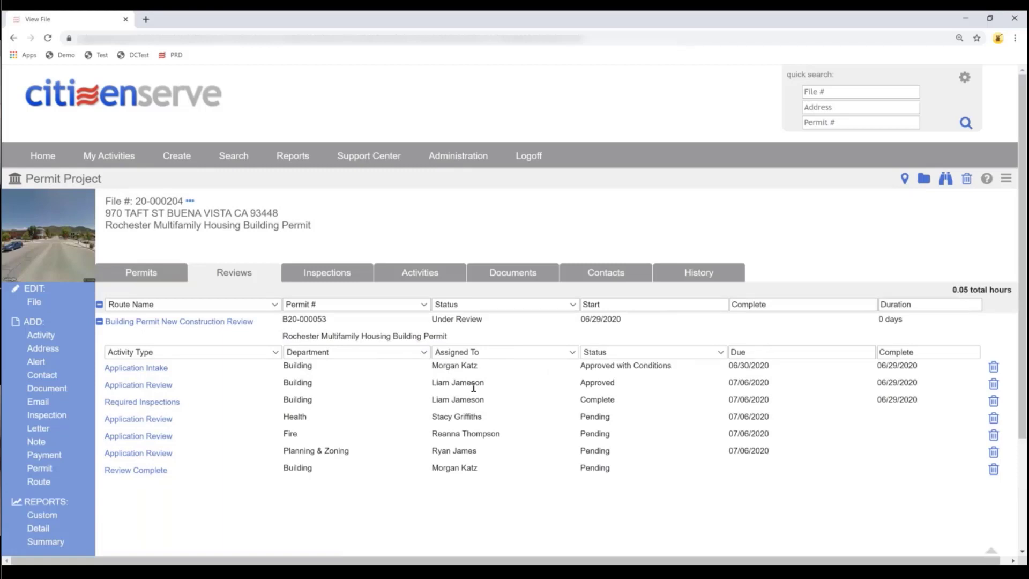
left_click(132, 457)
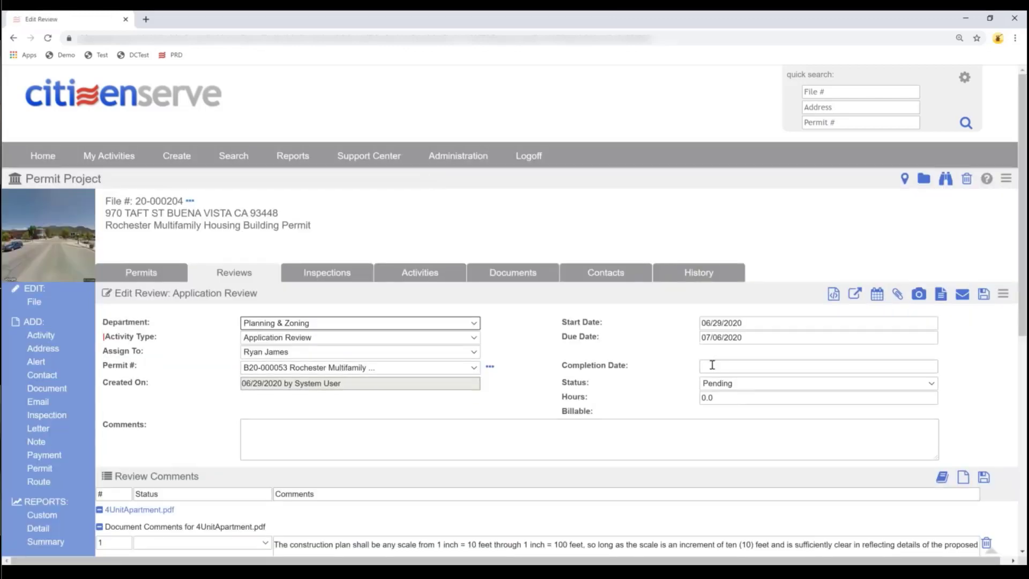
- Set the Planning & Zoning review to Denied with completion date 06/29/2020 and save
left_click(713, 367)
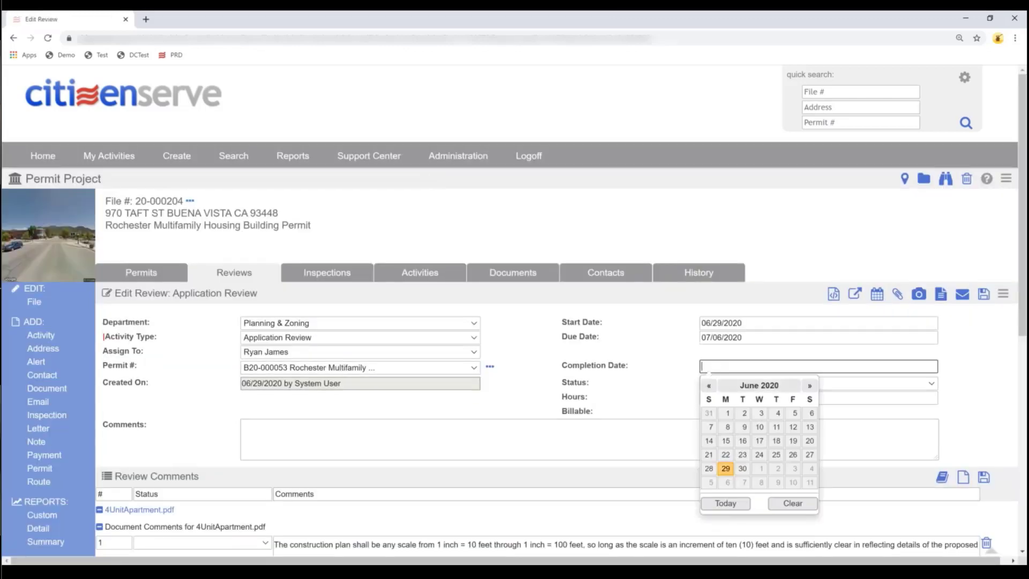
left_click(726, 468)
left_click(733, 385)
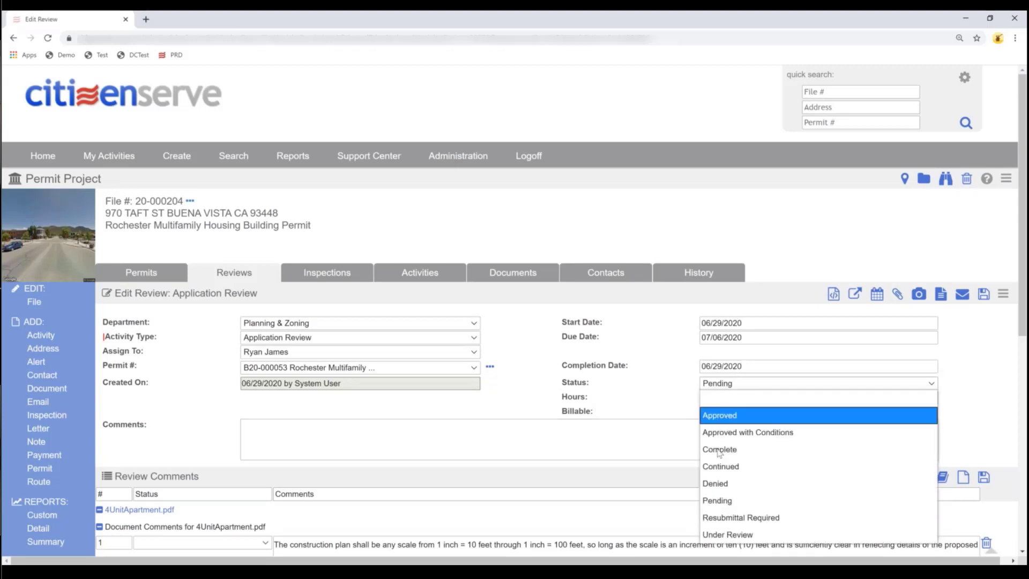
left_click(717, 483)
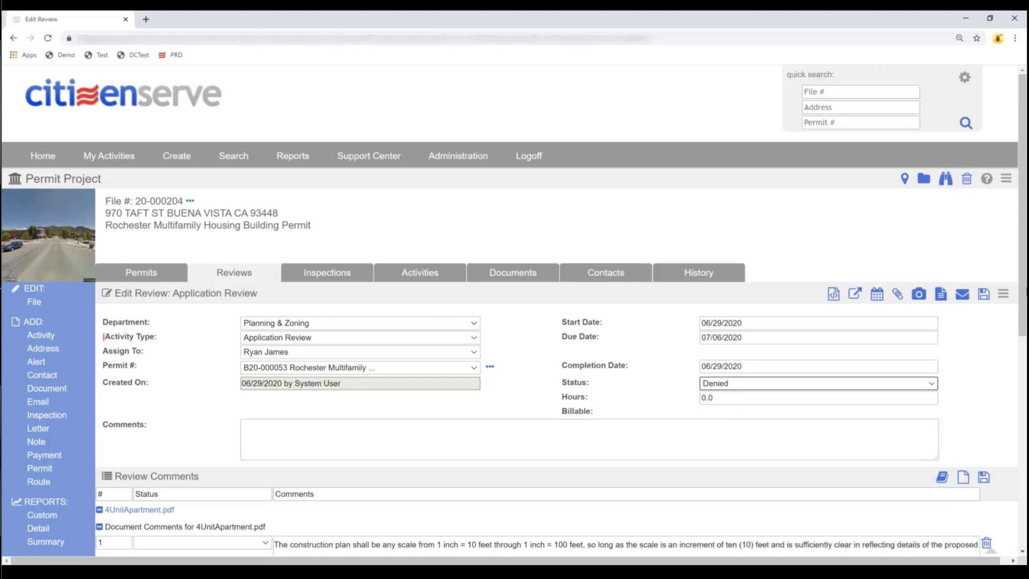
left_click(984, 295)
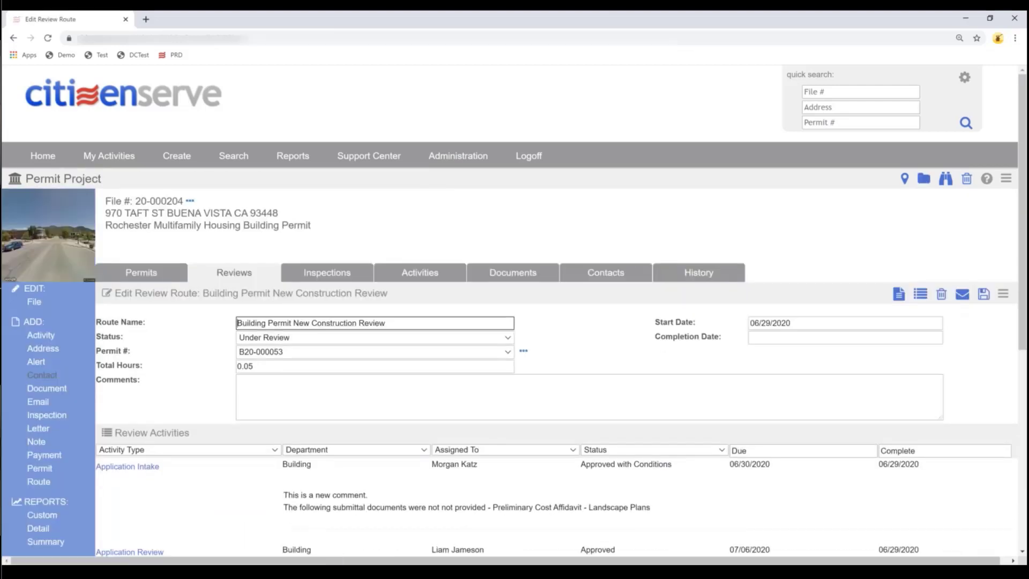
- Bring the other Chrome window to the front and switch to its second tab
scroll(553, 377, "down", 7)
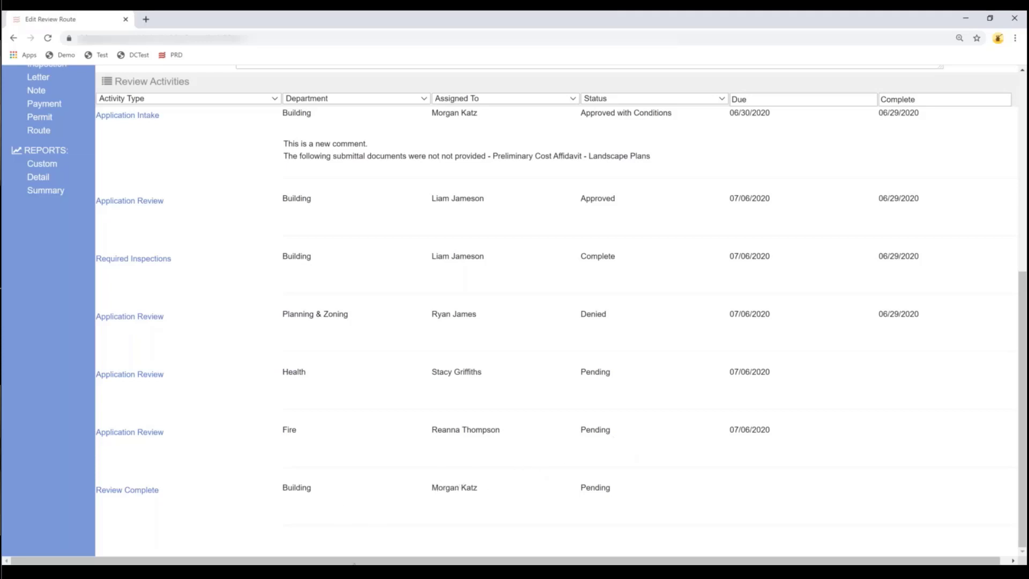
mouse_move(354, 569)
left_click(355, 527)
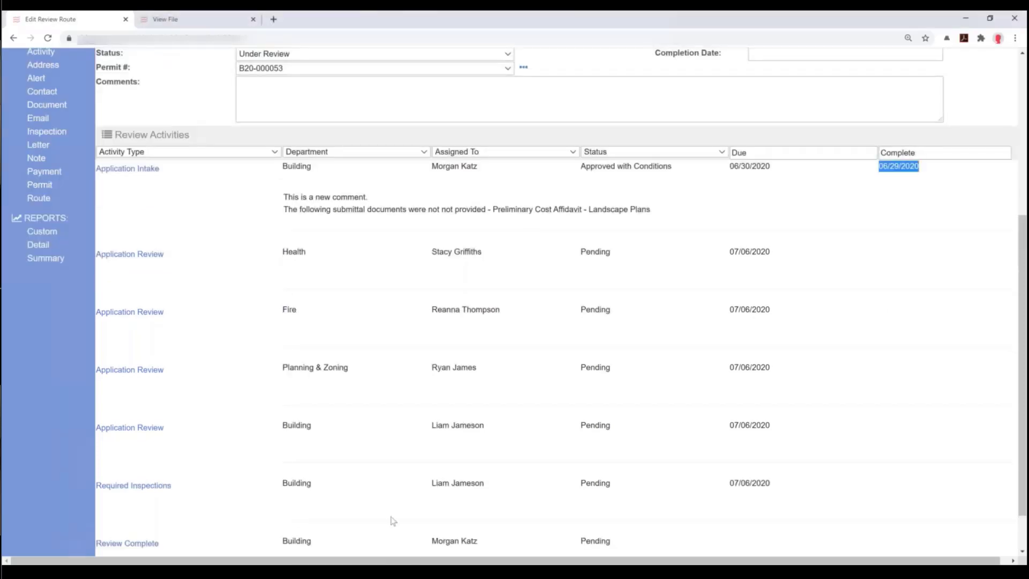
scroll(297, 266, "up", 5)
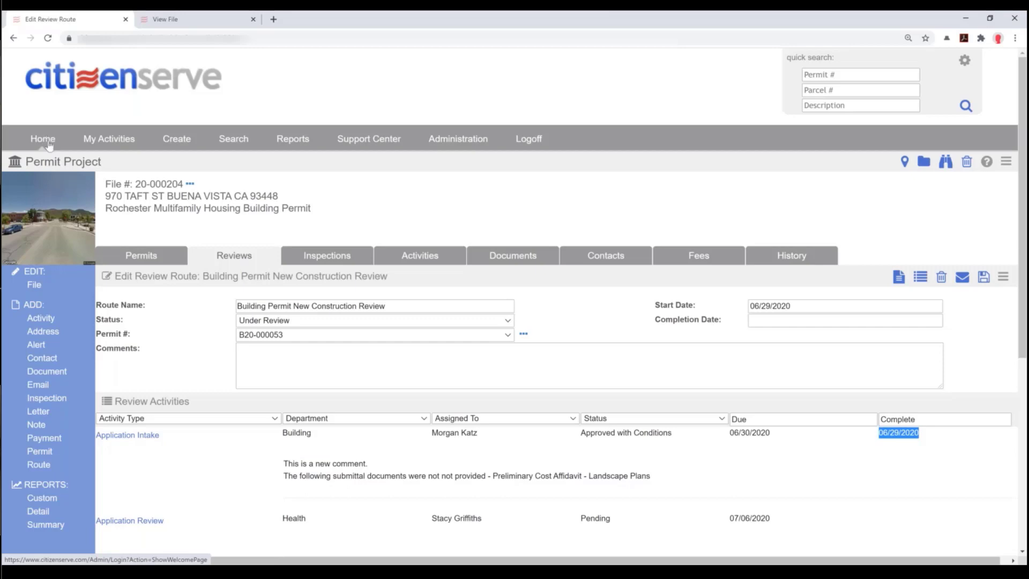
left_click(200, 26)
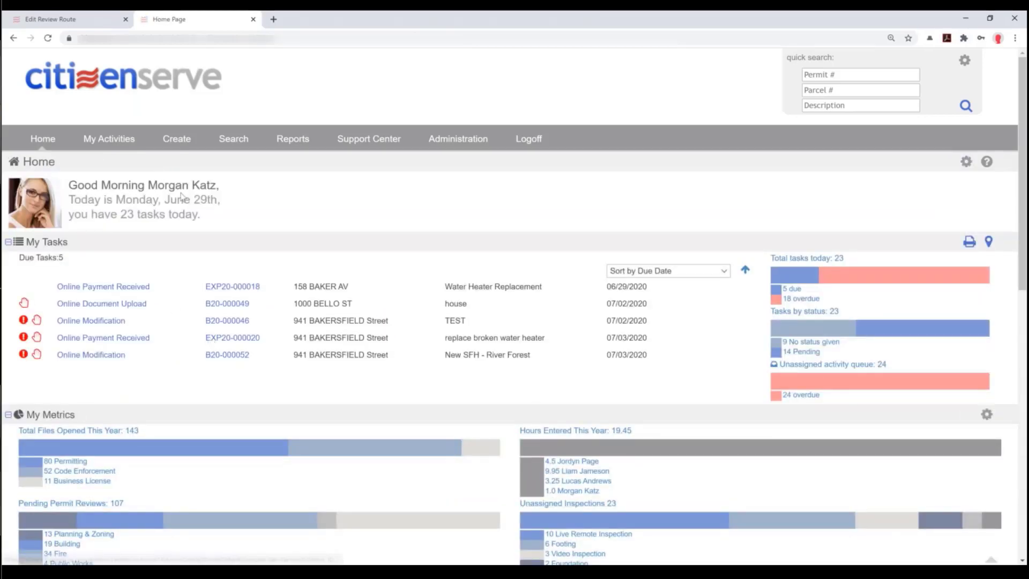
- Return to the review route page and reload it, confirming the resubmission
left_click(81, 19)
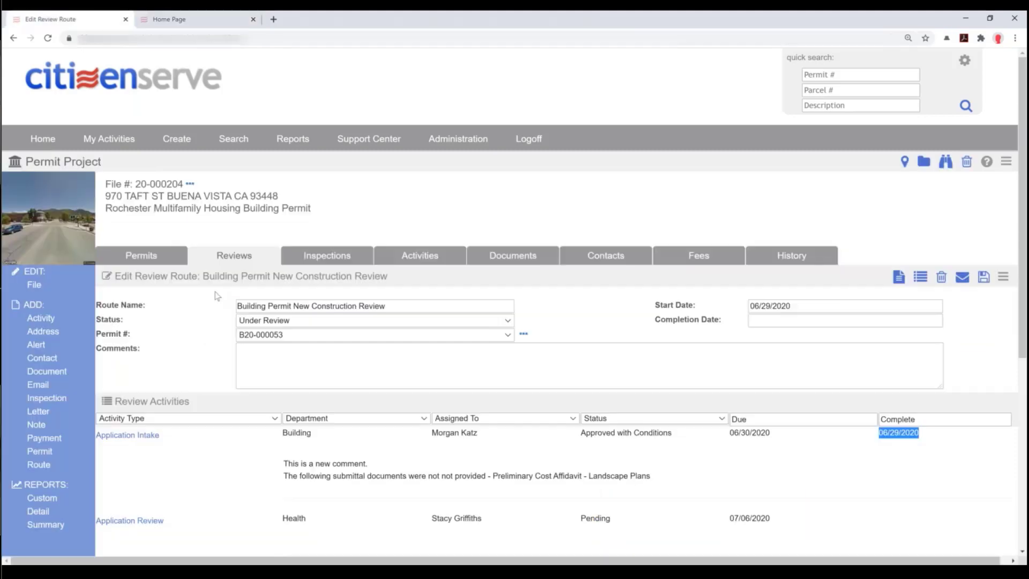
left_click(48, 39)
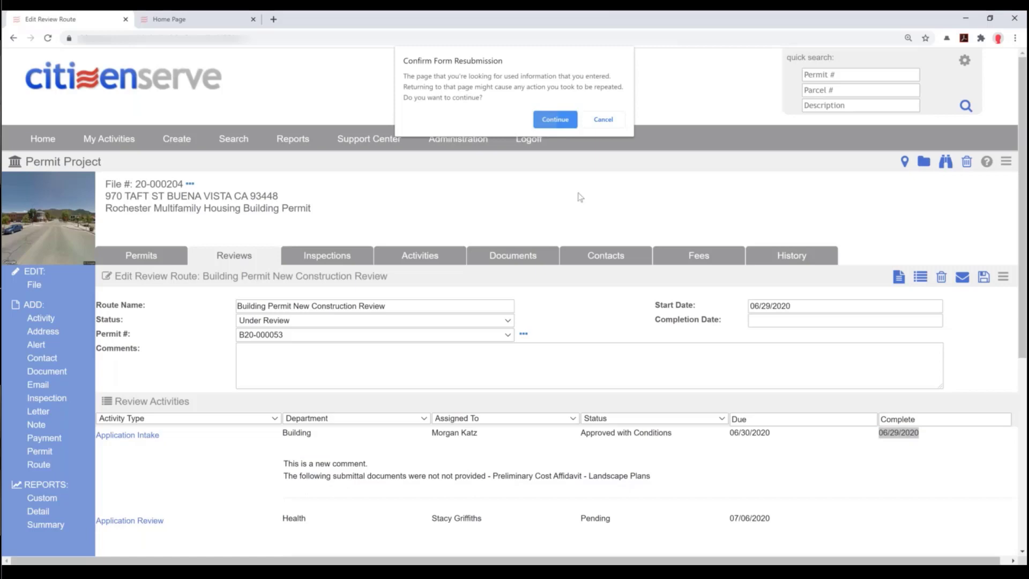
key("Return")
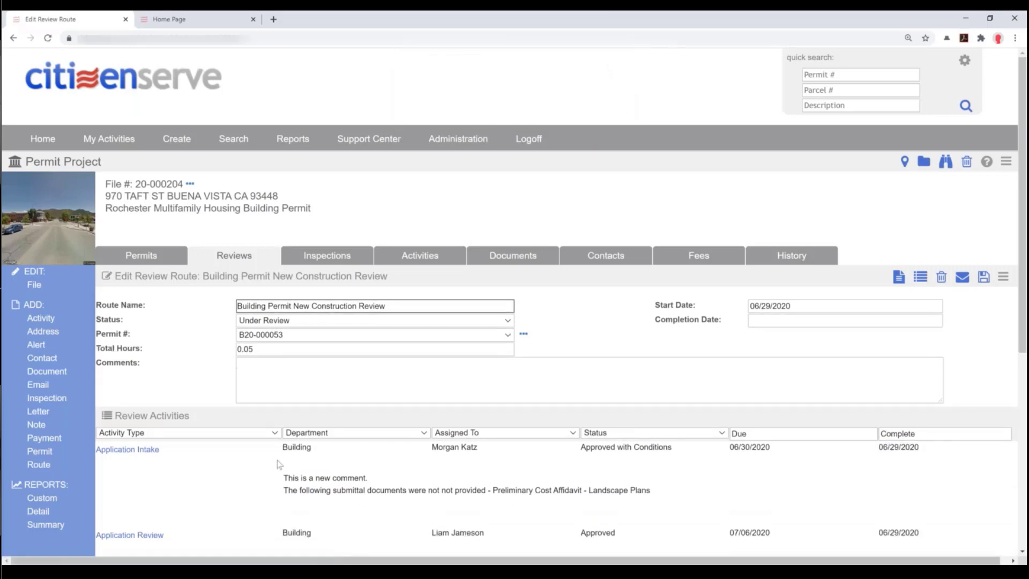
scroll(278, 465, "down", 4)
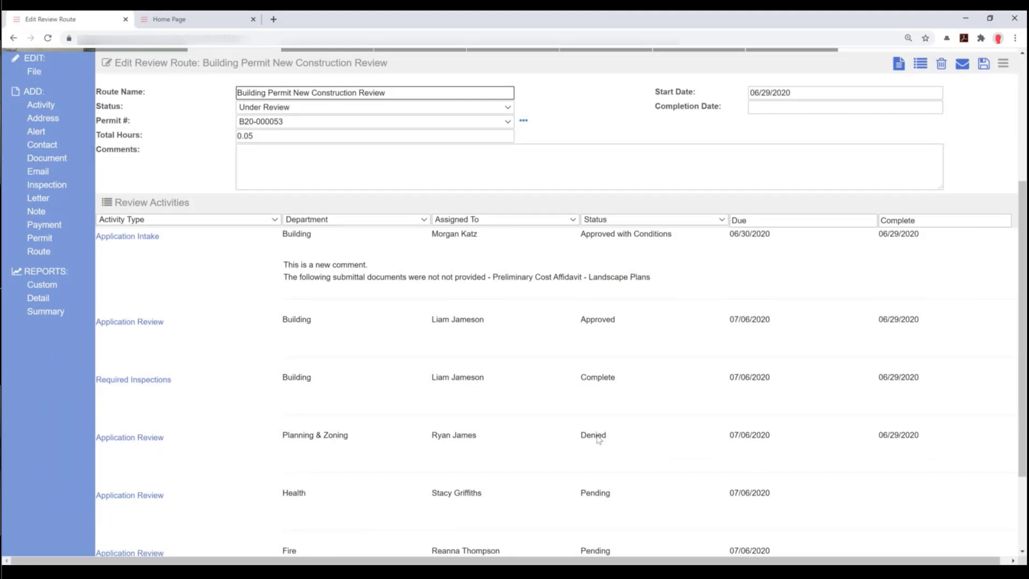
scroll(594, 437, "down", 2)
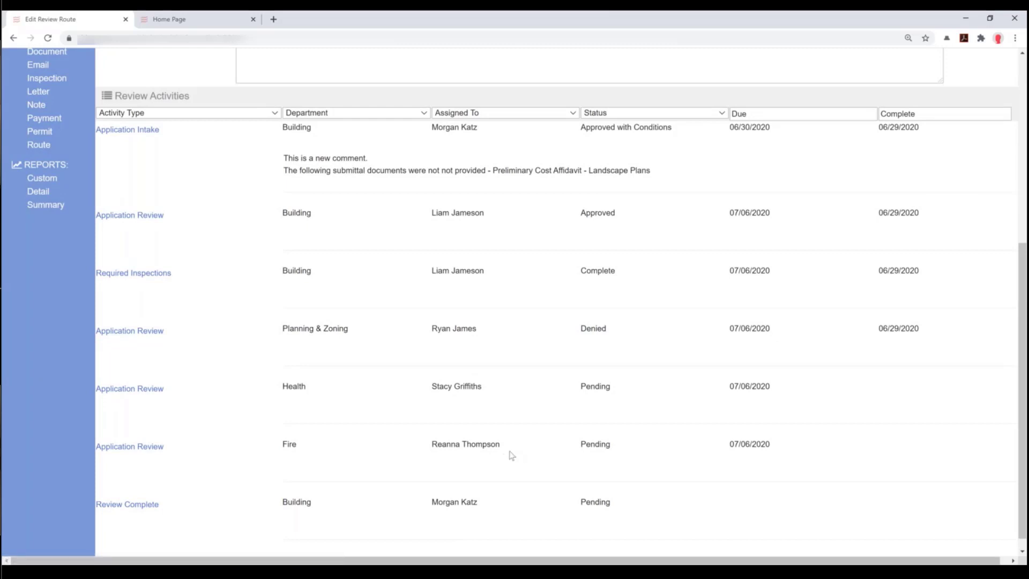
scroll(504, 453, "up", 4)
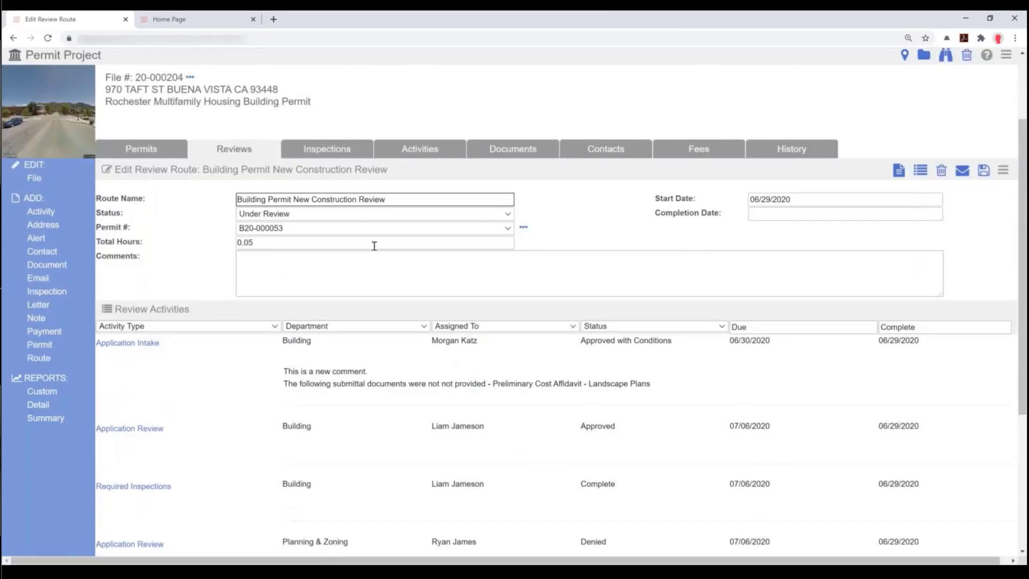
- Set the route to Denied, completed 06/29/2020, save, and complete remaining activities
left_click(340, 215)
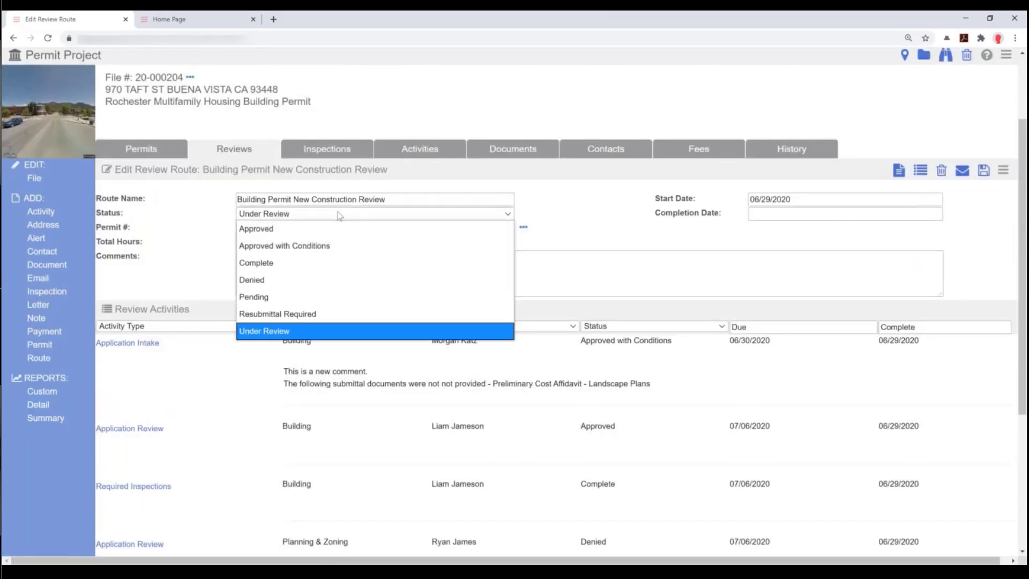
left_click(277, 279)
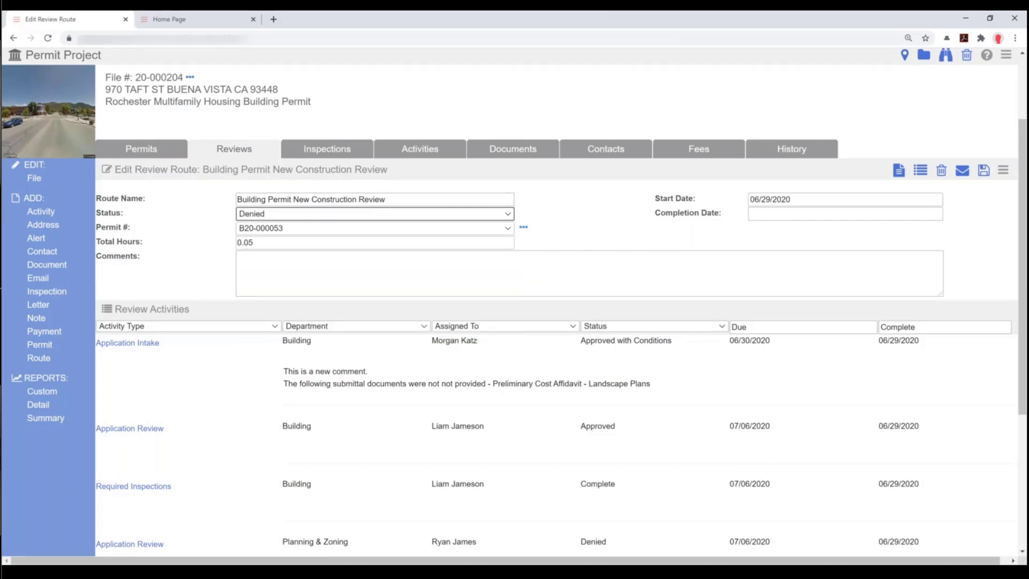
left_click(778, 215)
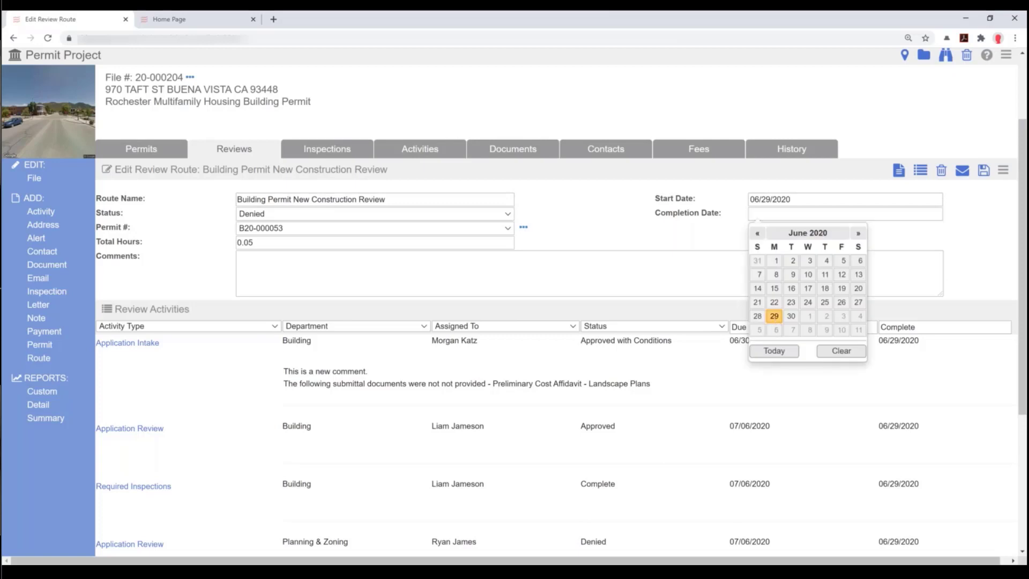
left_click(779, 319)
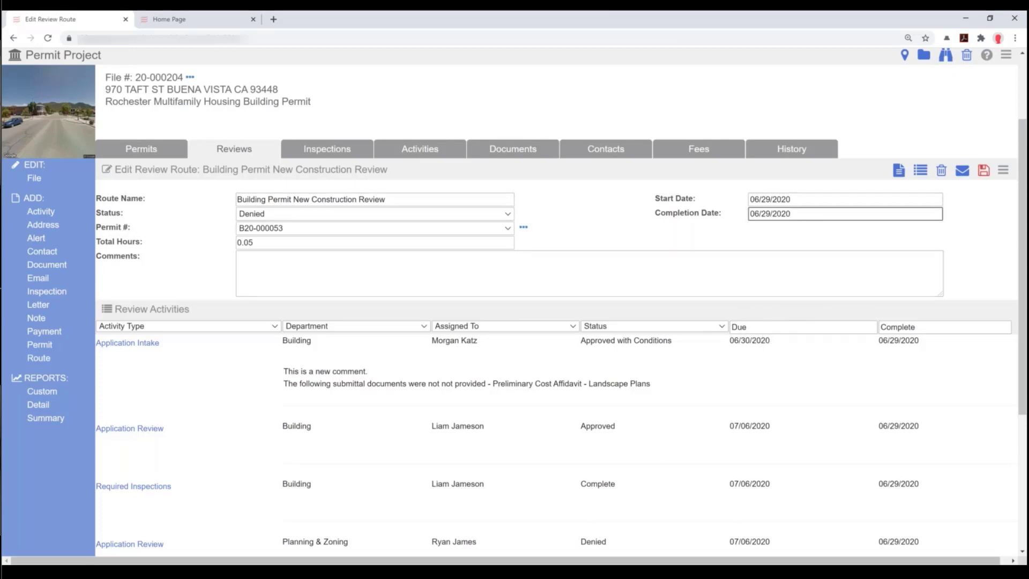
left_click(983, 170)
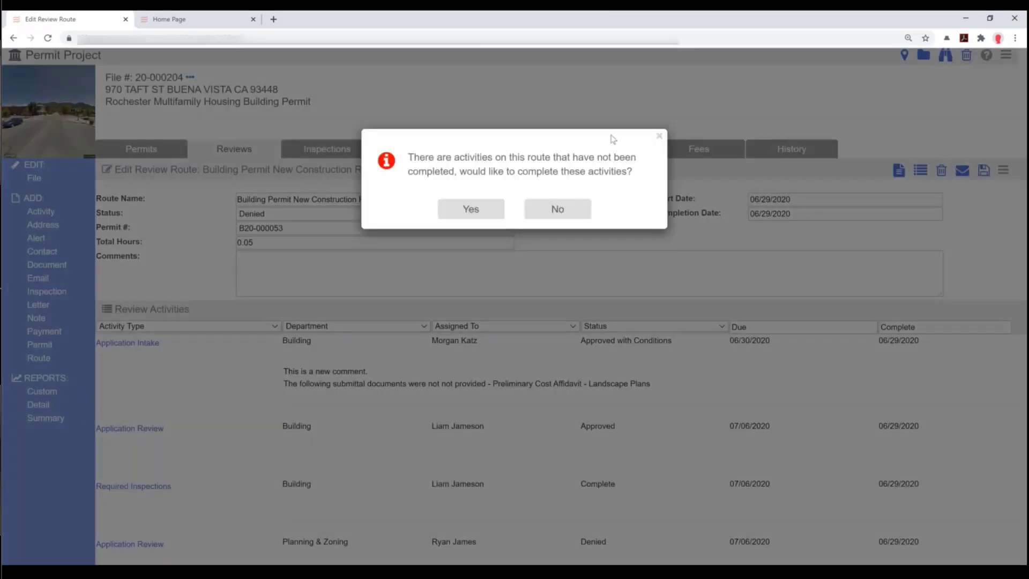
left_click(466, 211)
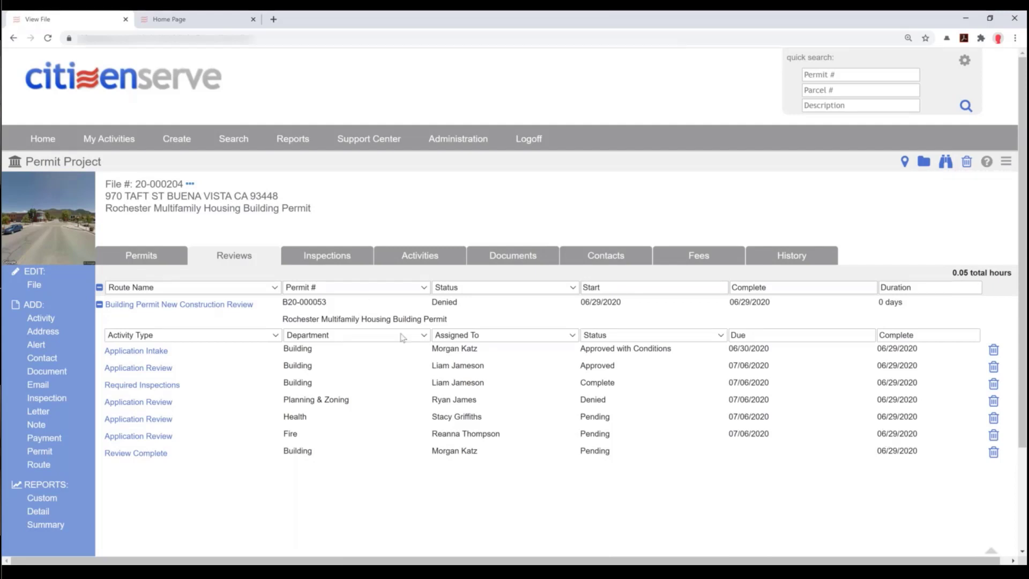
- Change permit B20-000053's status to Resubmittal Required and save it
left_click(137, 256)
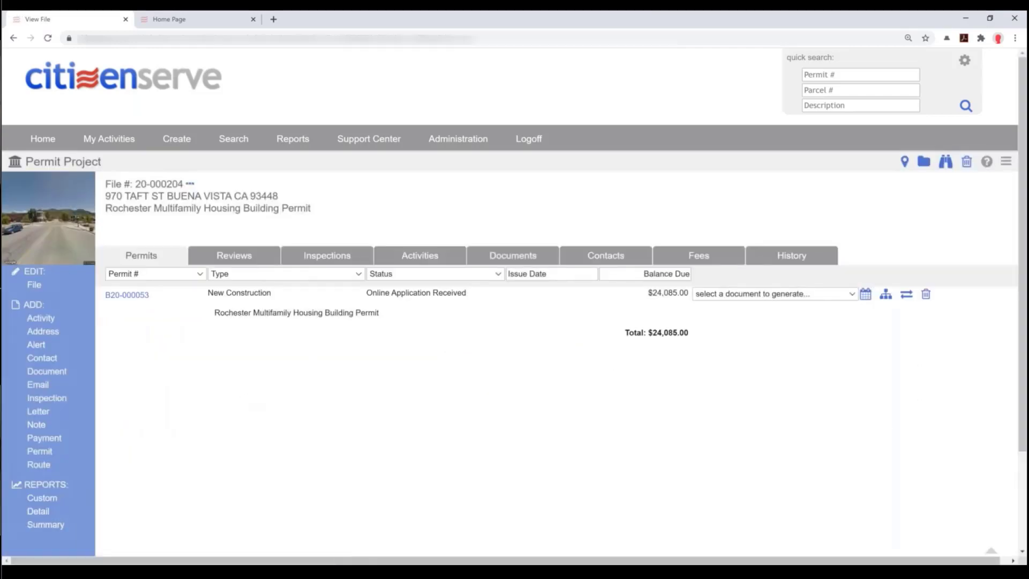
left_click(127, 295)
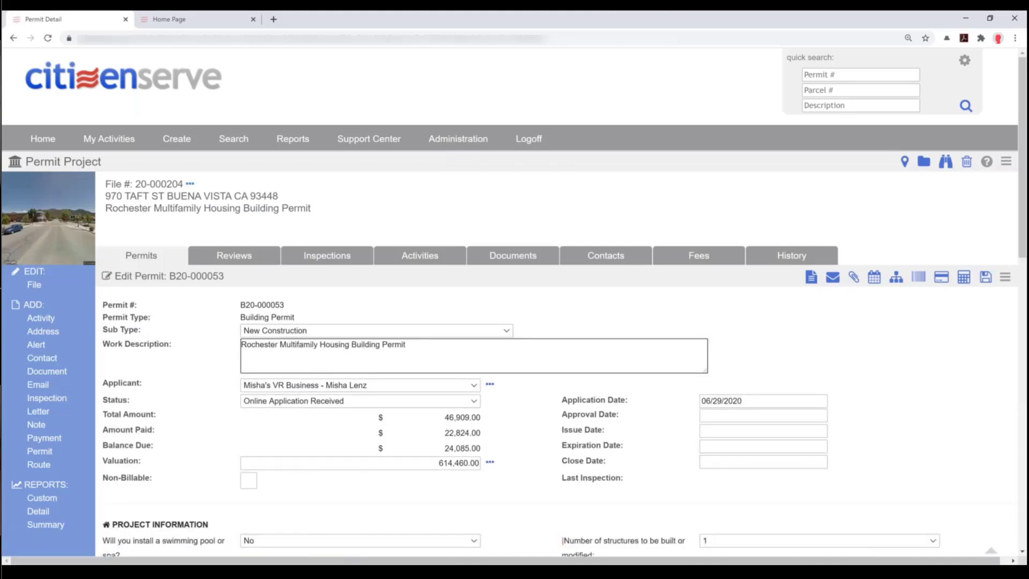
left_click(307, 403)
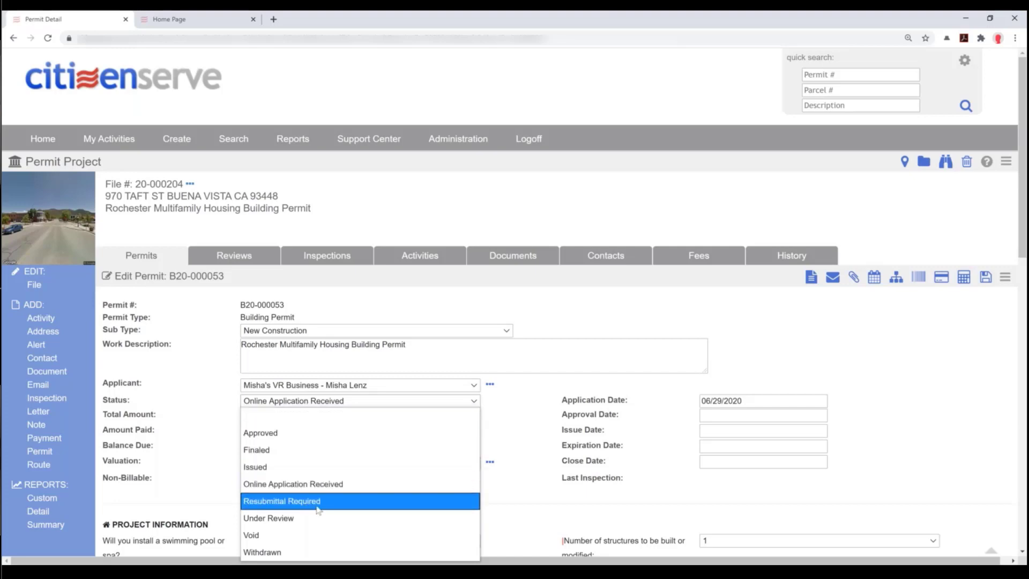
left_click(322, 402)
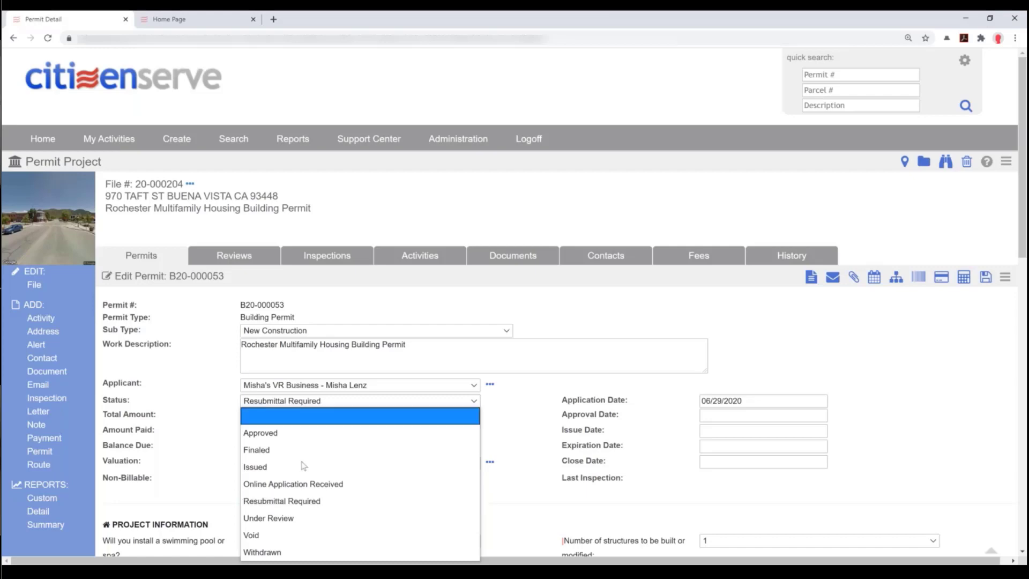
left_click(293, 502)
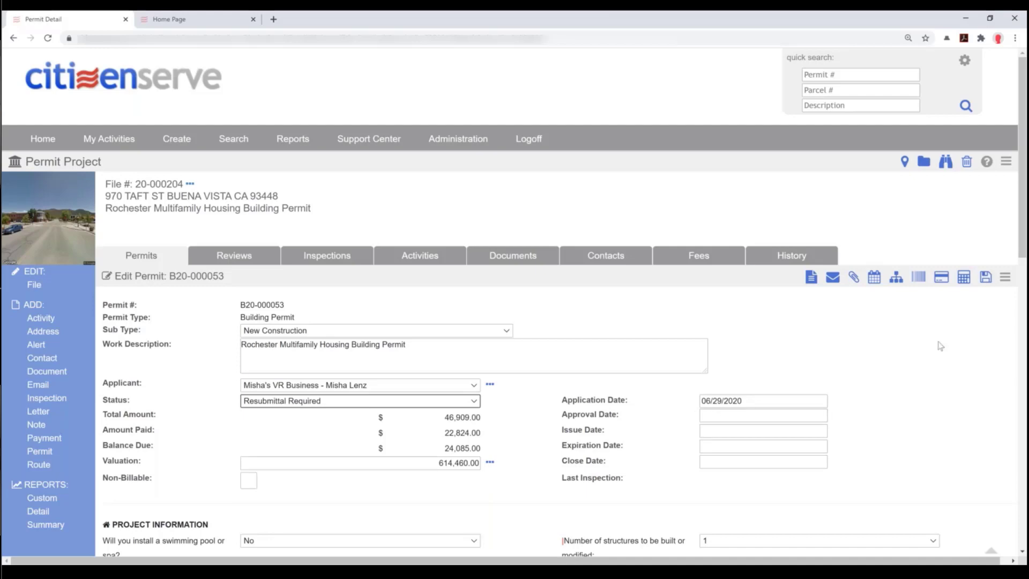
left_click(986, 278)
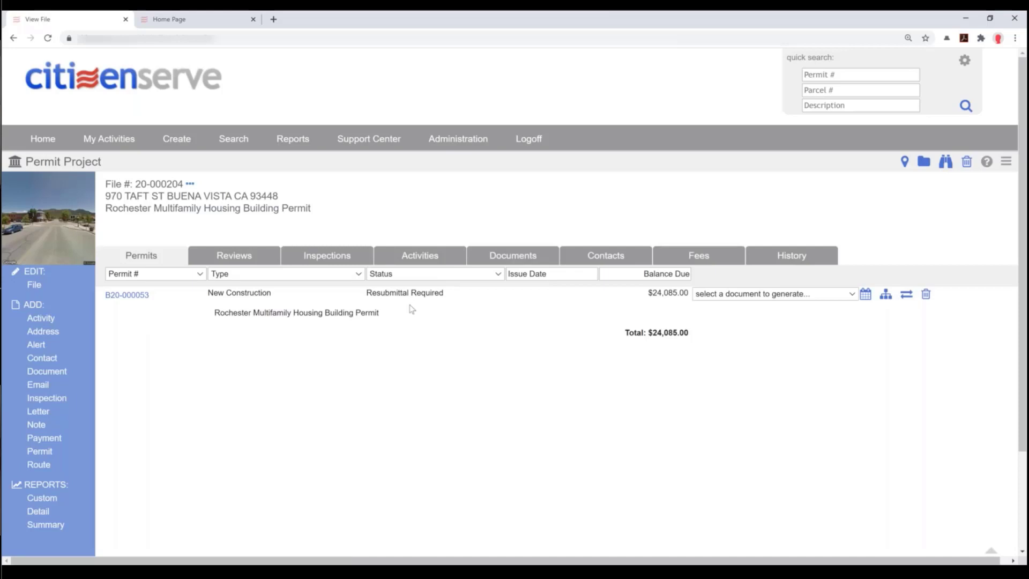
- Start a new email from the Plan Review Report template, based on the Application Review activity
left_click(44, 438)
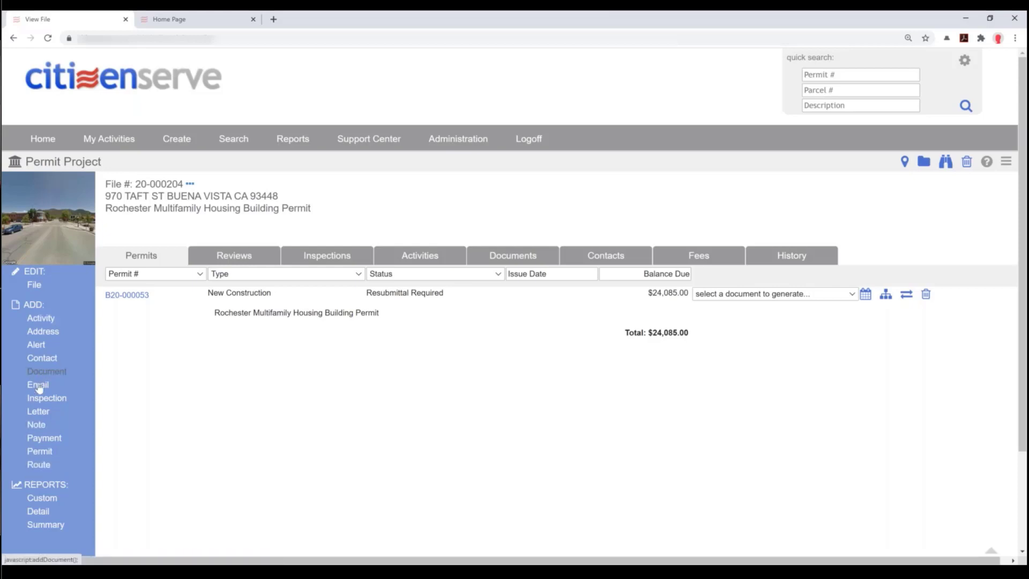
left_click(94, 381)
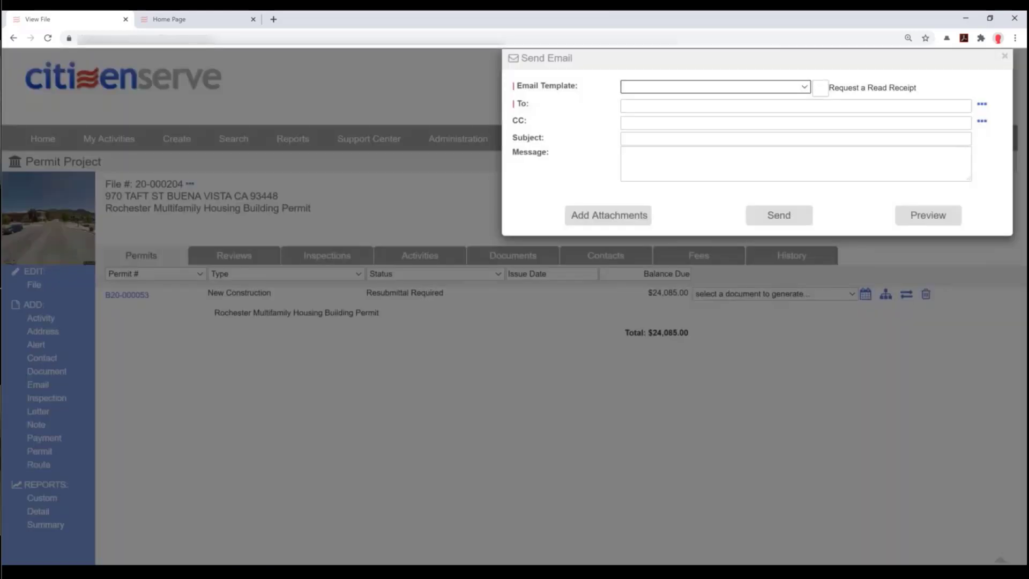
left_click(727, 86)
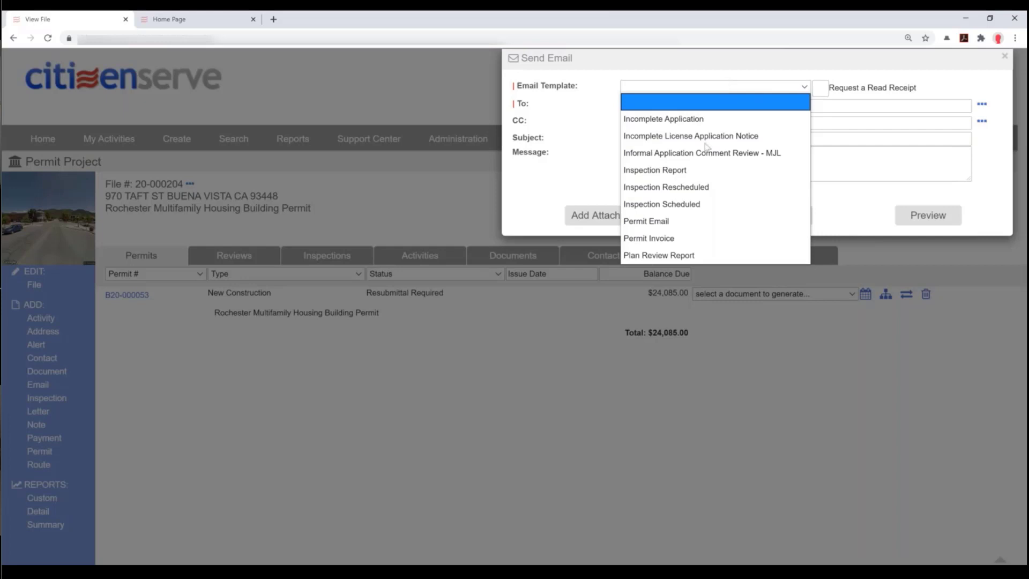
left_click(683, 256)
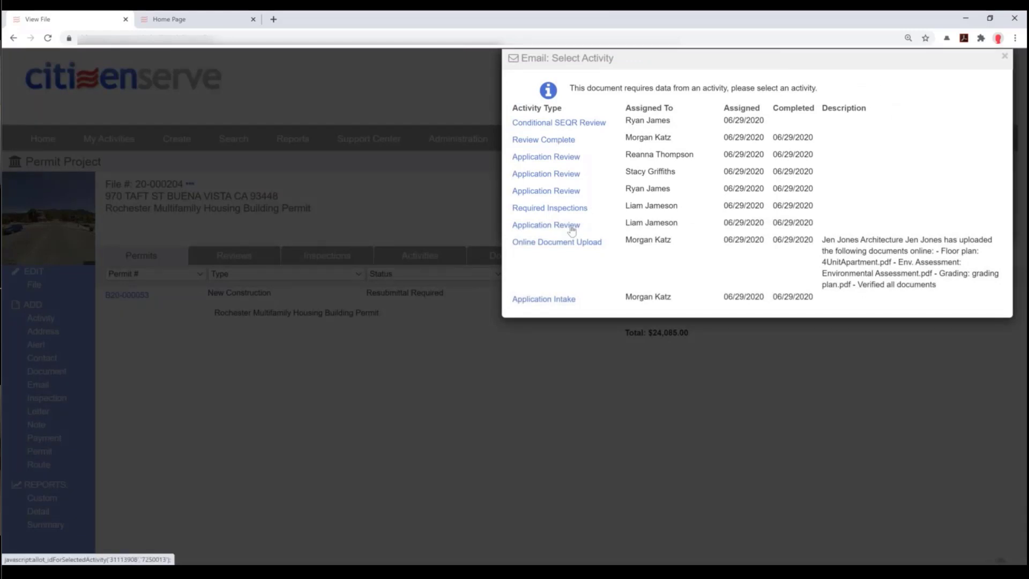
left_click(560, 192)
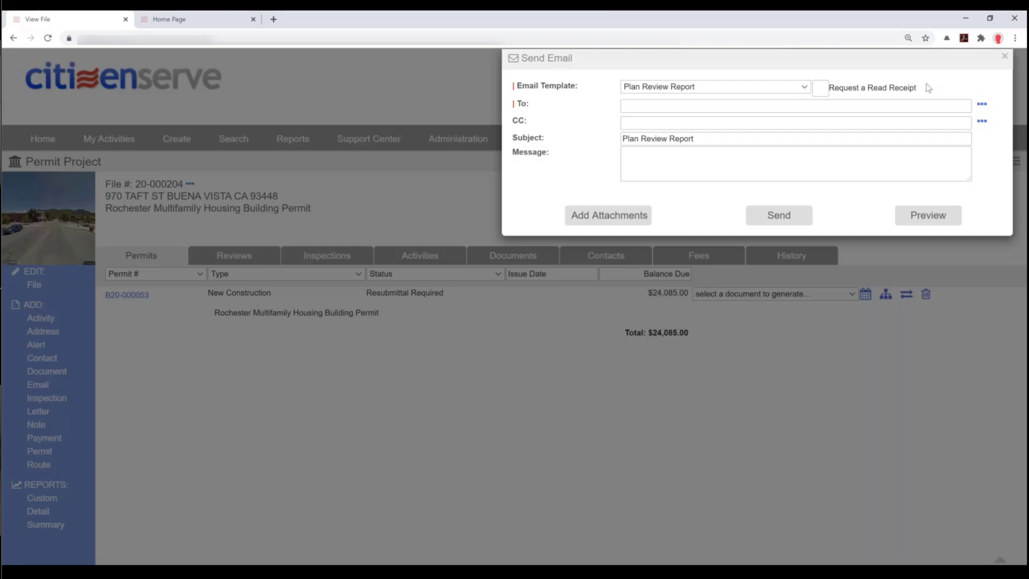
- Address the email to the applicant through the To lookup
left_click(983, 105)
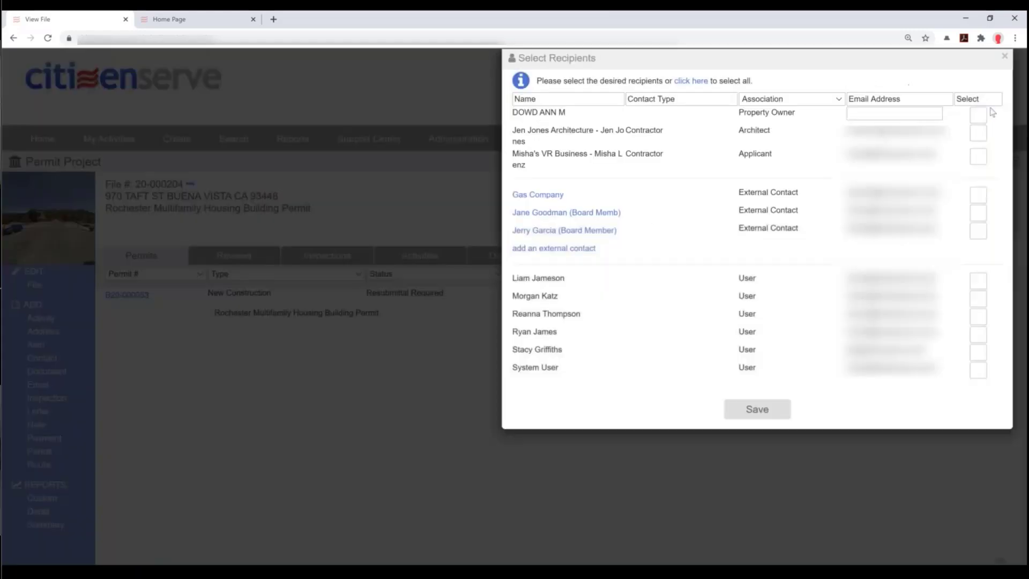
left_click(978, 157)
left_click(756, 410)
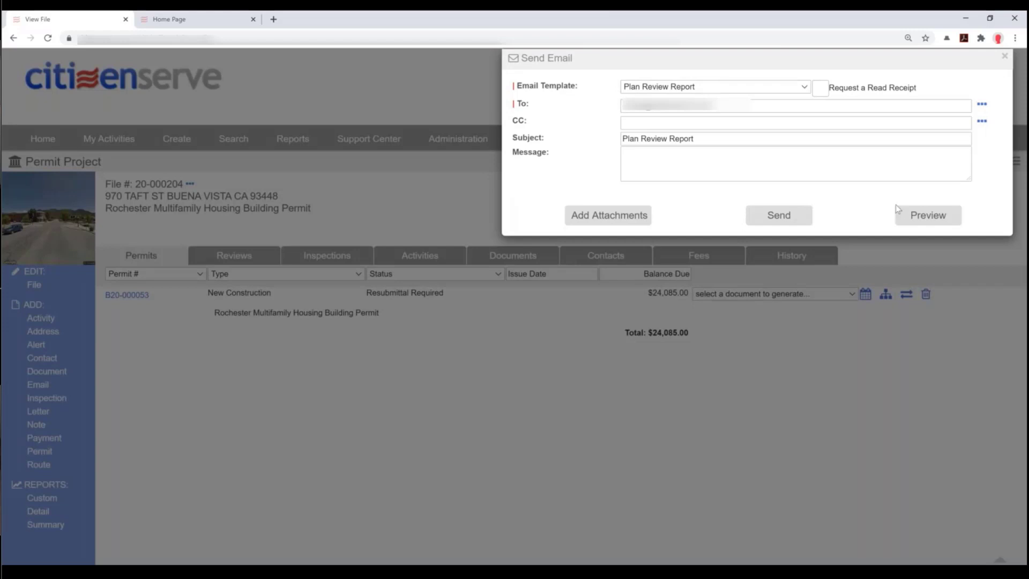
- Write a message saying the project was denied and requesting a site plan review submission, then send
left_click(816, 165)
type("Your ")
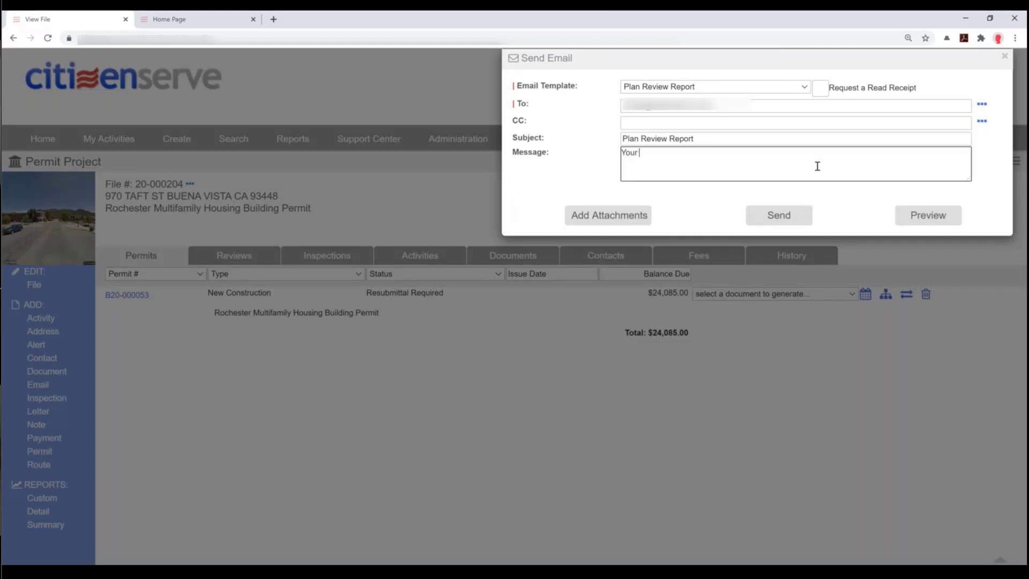
type("project was denied please submit a zoning permit")
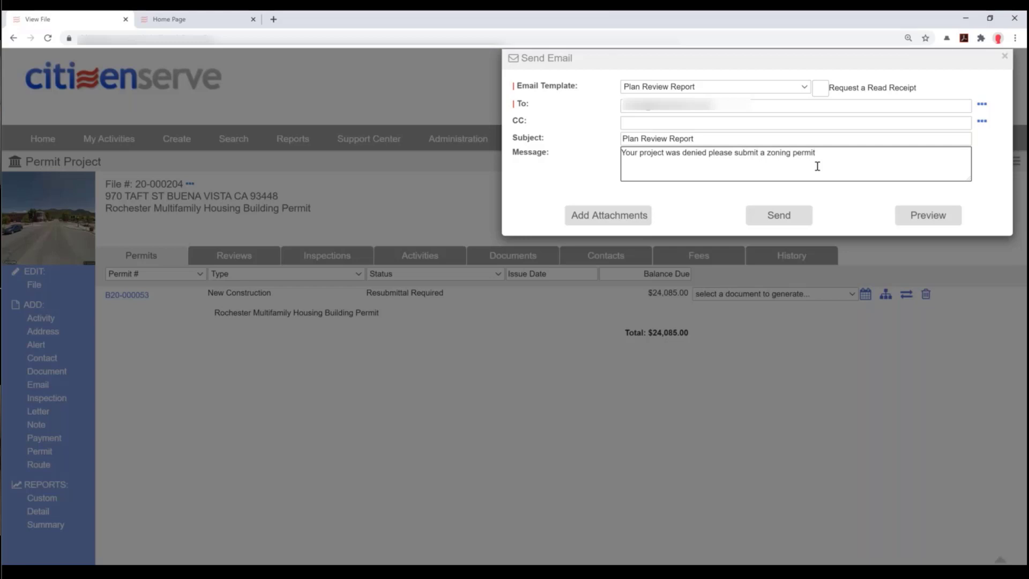
key("BackSpace")
key("BackSpace")
key("BackSpace")
key("BackSpace")
key("BackSpace")
key("BackSpace")
key("BackSpace")
key("BackSpace")
key("BackSpace")
key("BackSpace")
key("BackSpace")
key("BackSpace")
type("site plan review project")
left_click(781, 217)
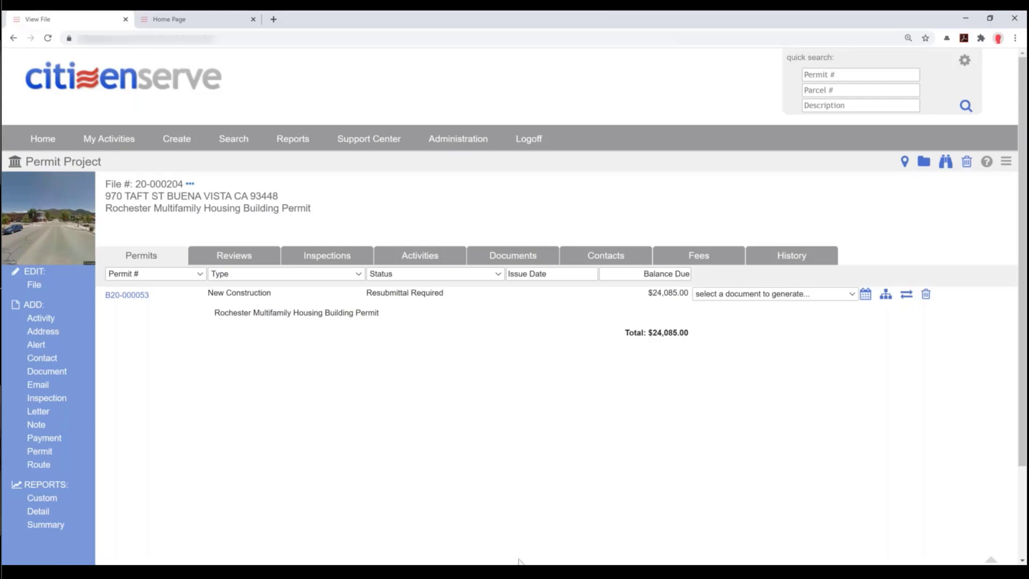
- In the online portal window, log out and sign back in as the applicant with a saved login
left_click(328, 573)
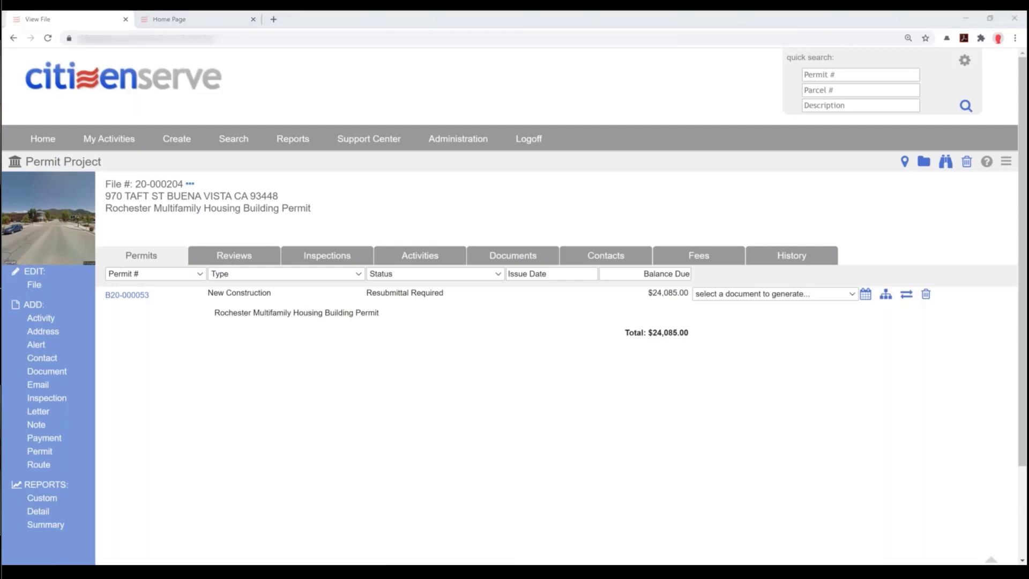
mouse_move(511, 568)
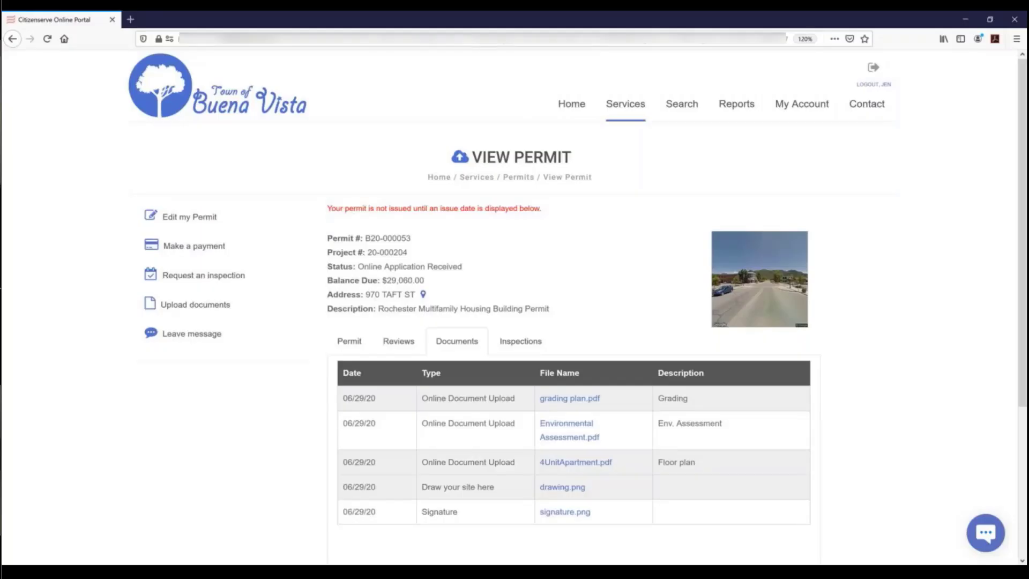
left_click(328, 571)
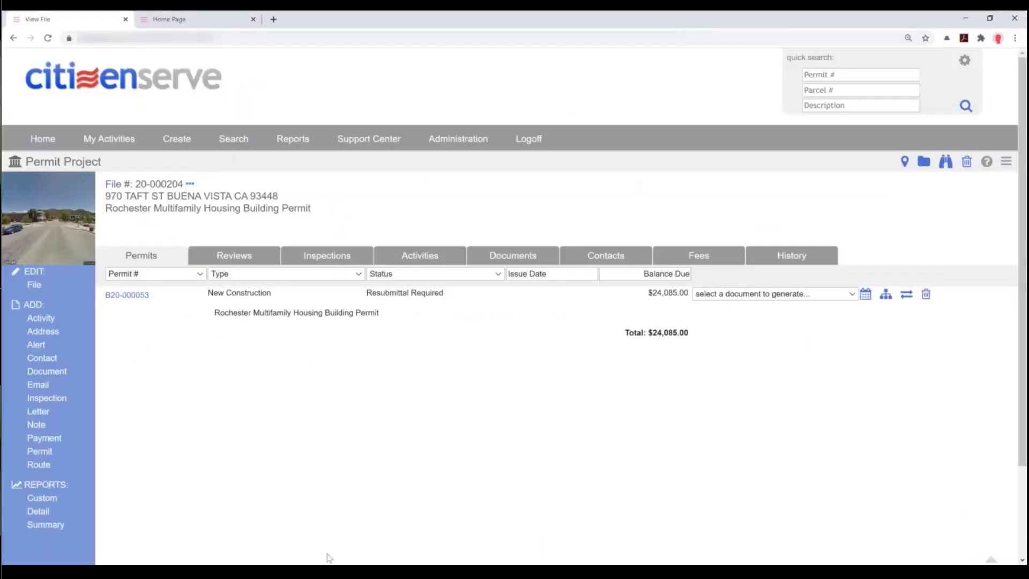
left_click(328, 572)
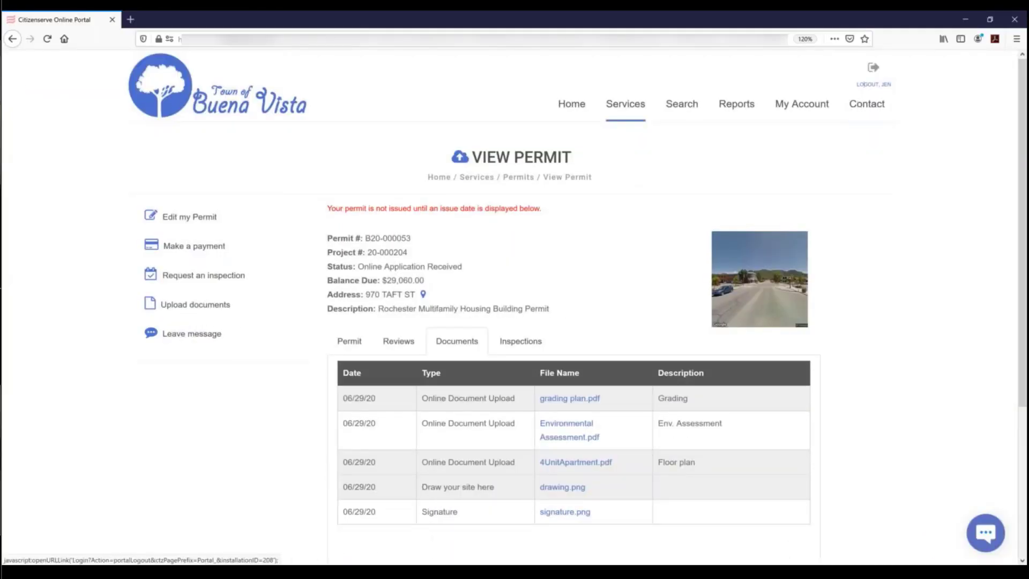
left_click(867, 86)
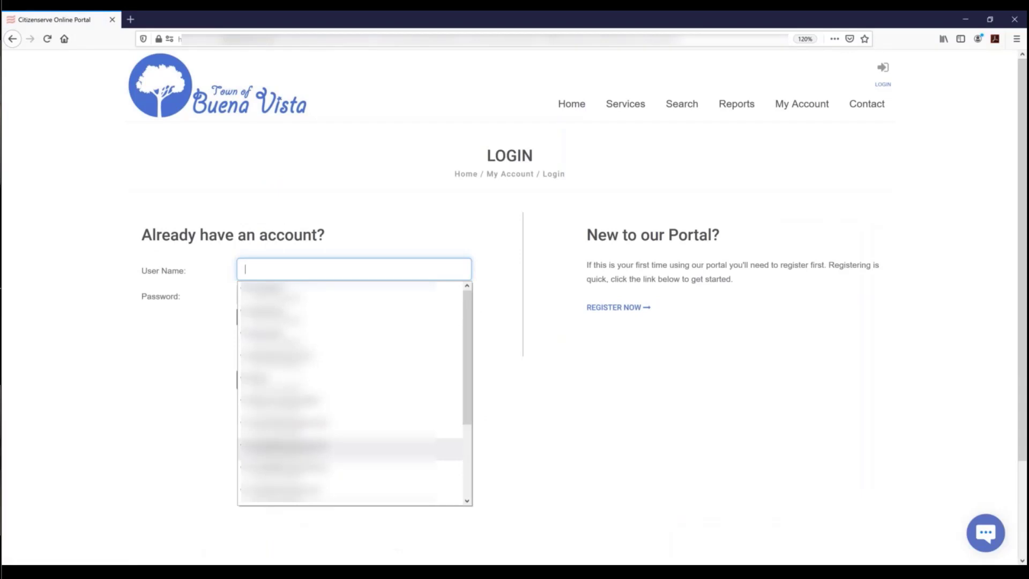
scroll(300, 448, "down", 2)
left_click(300, 446)
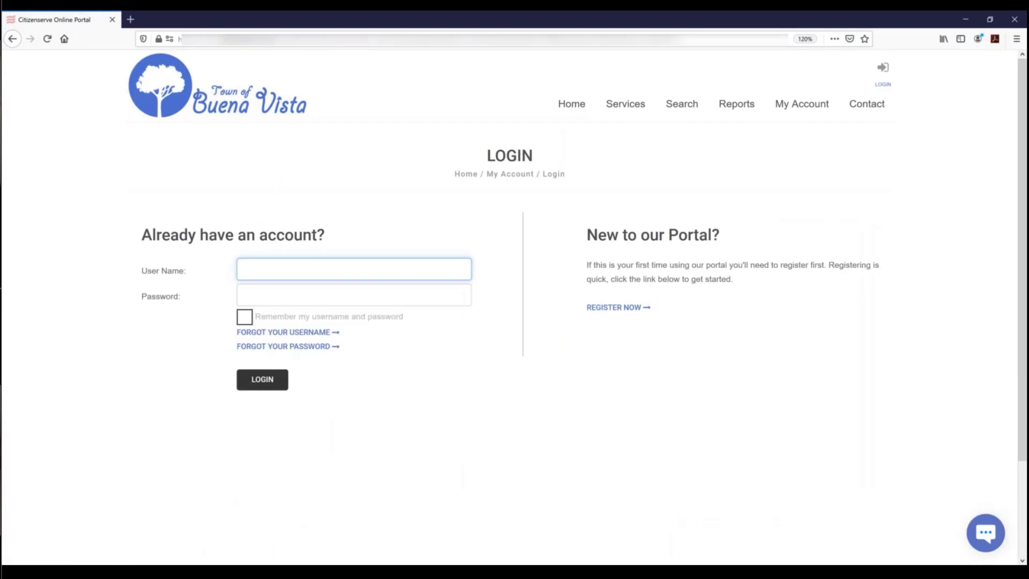
left_click(263, 384)
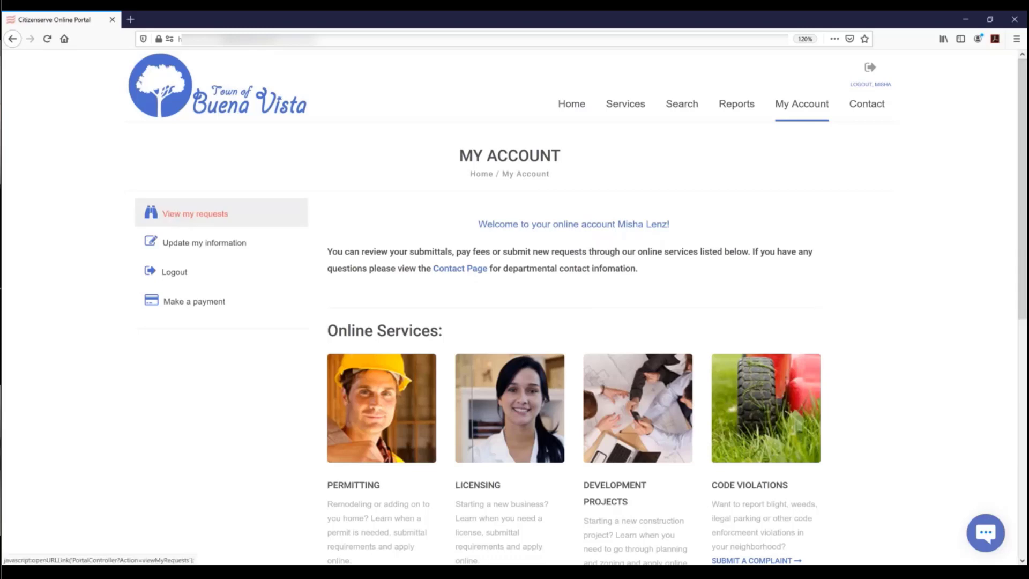
- Filter My Requests to permits under review and search for B20-000053
left_click(171, 212)
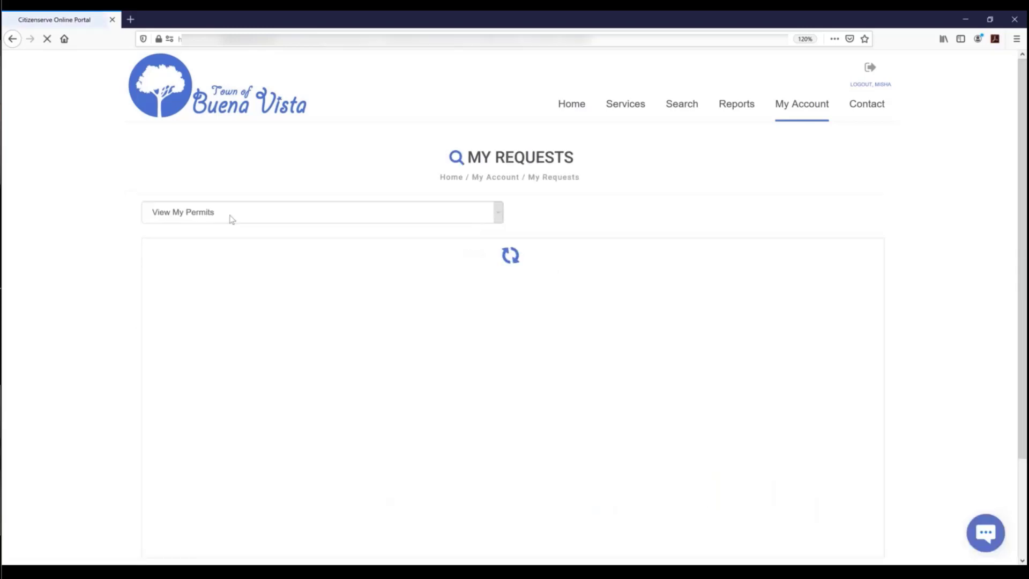
left_click(231, 217)
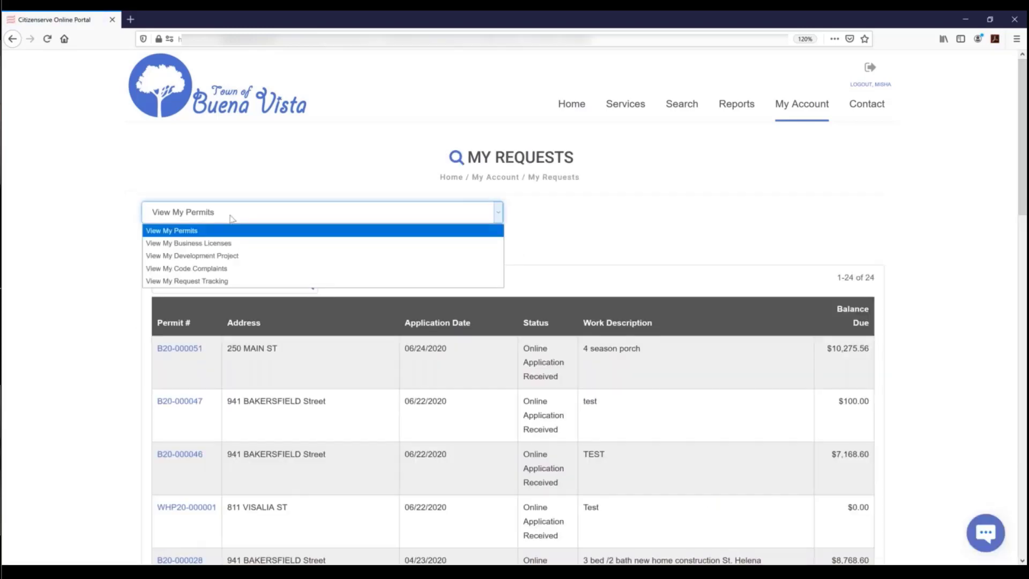
left_click(204, 231)
left_click(323, 251)
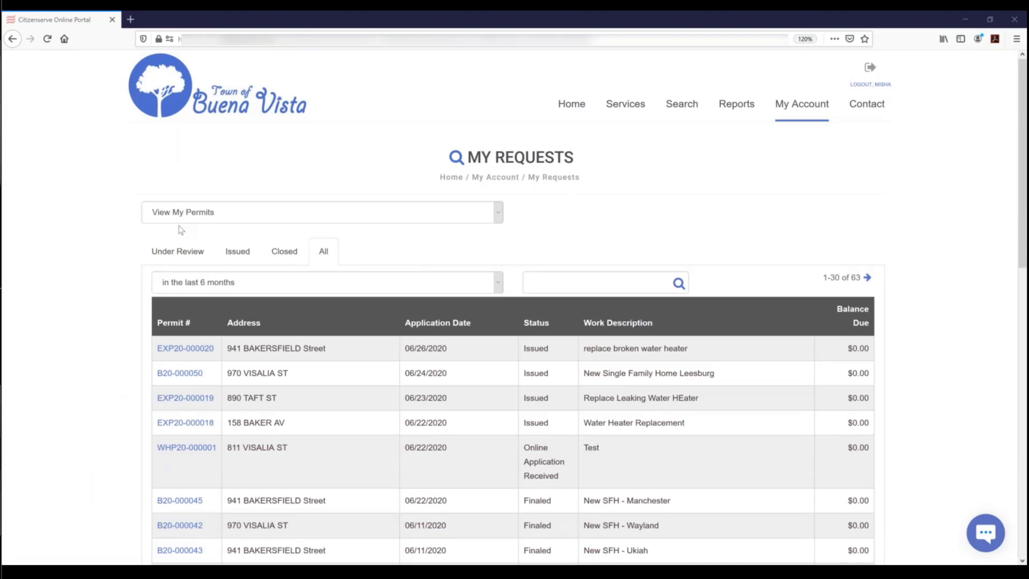
left_click(179, 252)
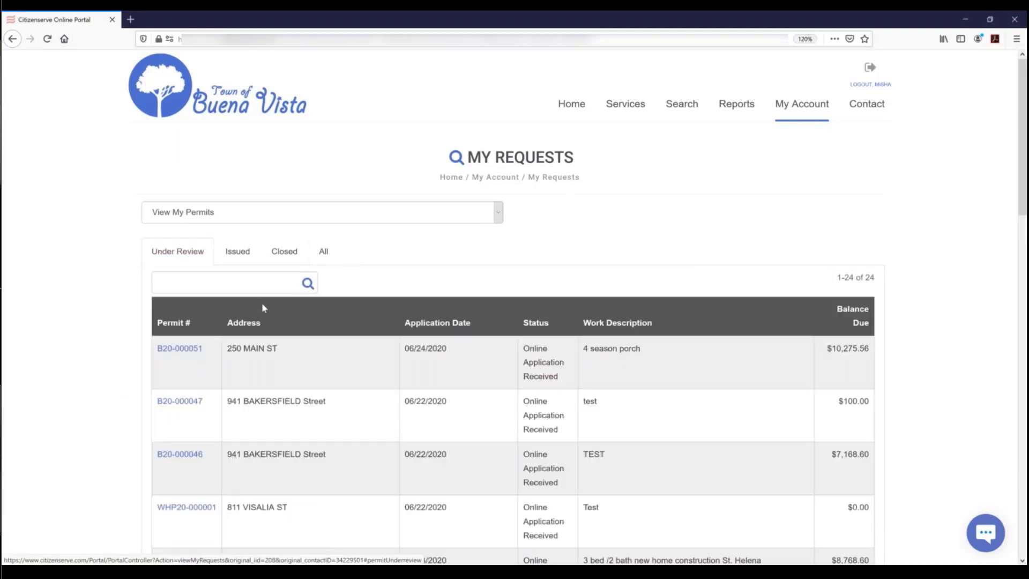
left_click(210, 287)
type("B20-000053")
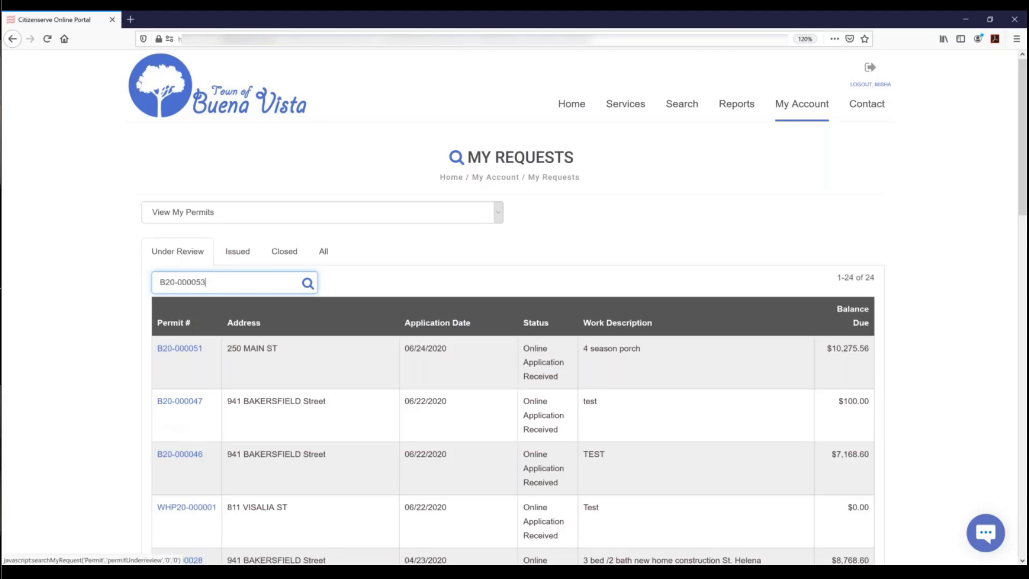
left_click(430, 270)
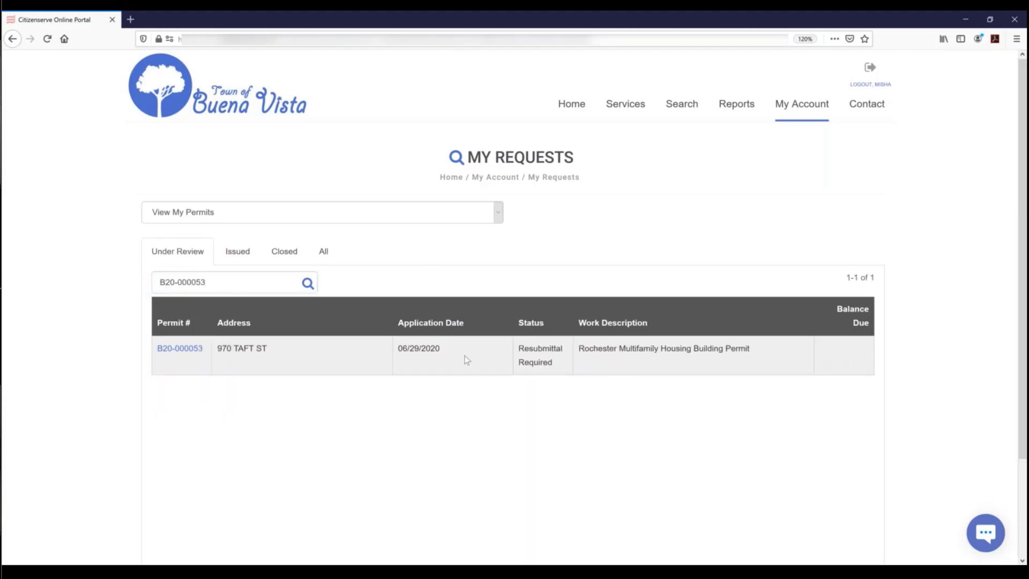
- Open permit B20-000053's reviews and view comments on the approved Building application review
left_click(194, 350)
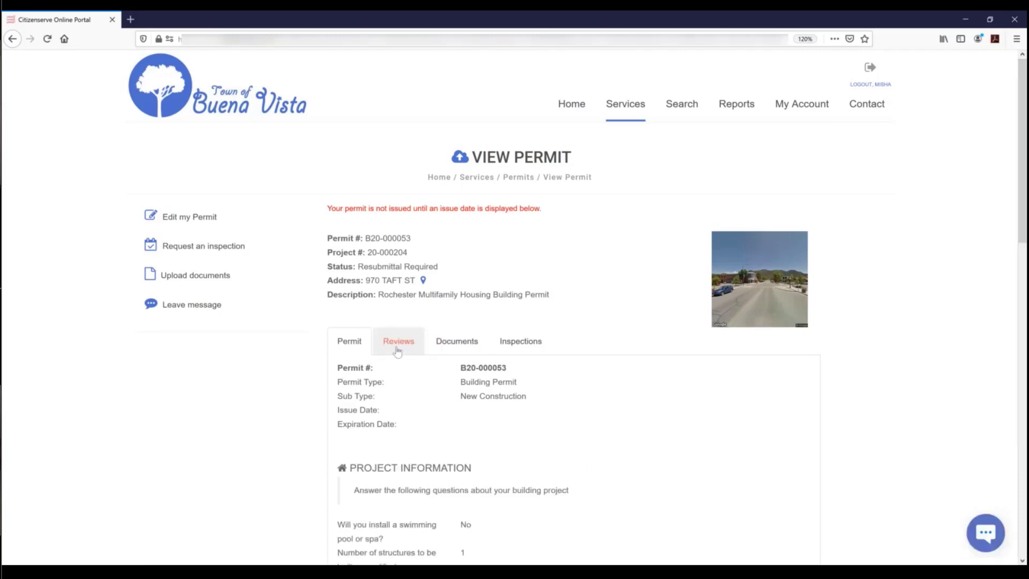
scroll(397, 351, "down", 2)
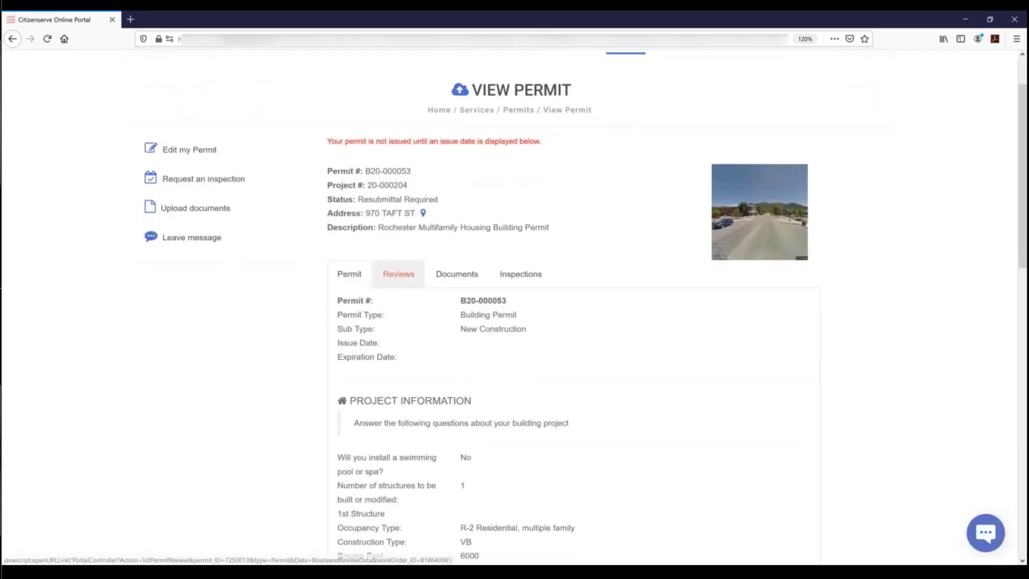
left_click(398, 274)
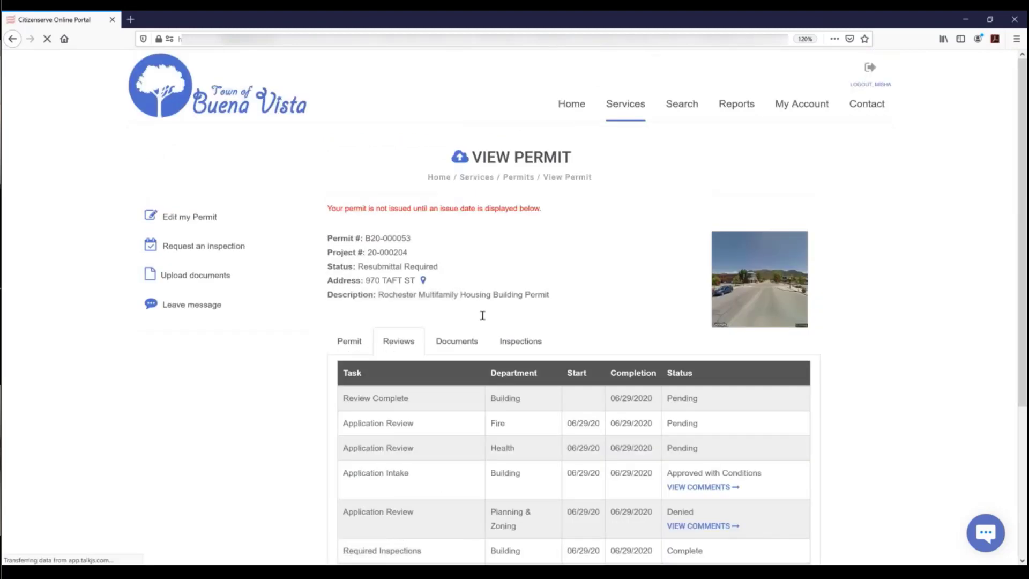
scroll(482, 315, "down", 4)
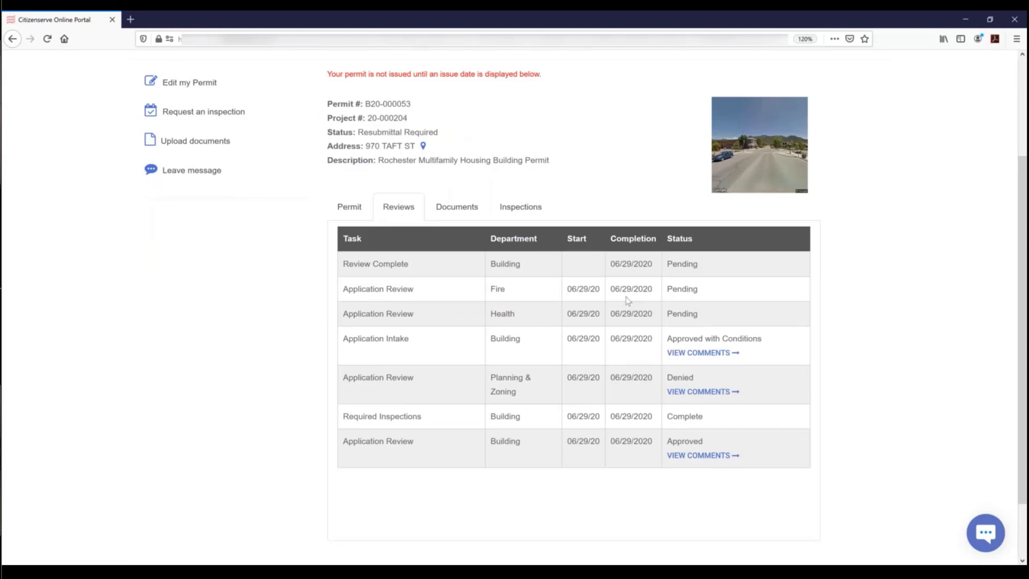
left_click(702, 455)
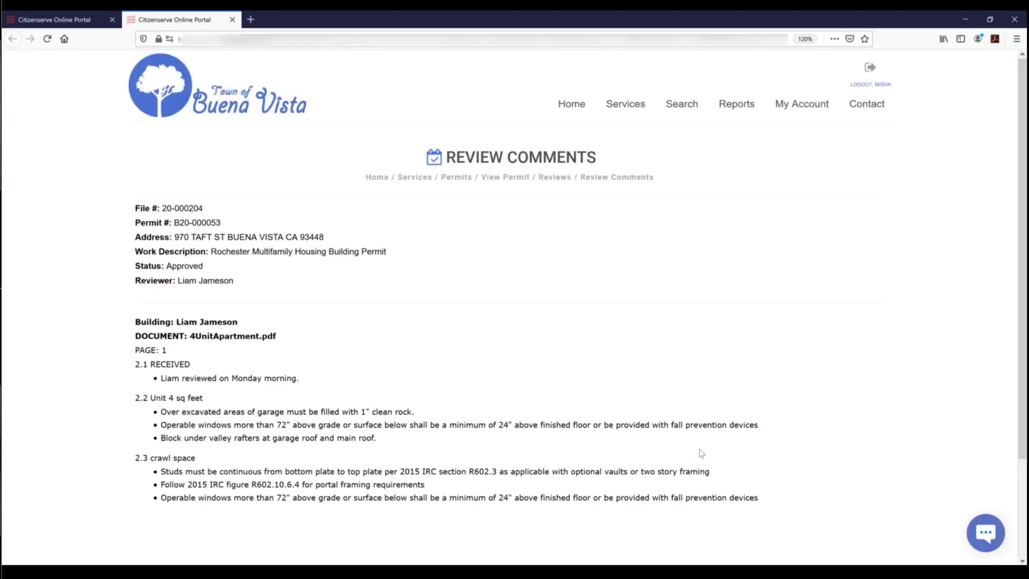
- Open the comments for 4UnitApartment.pdf from permit B20-000053's attached documents
left_click(232, 19)
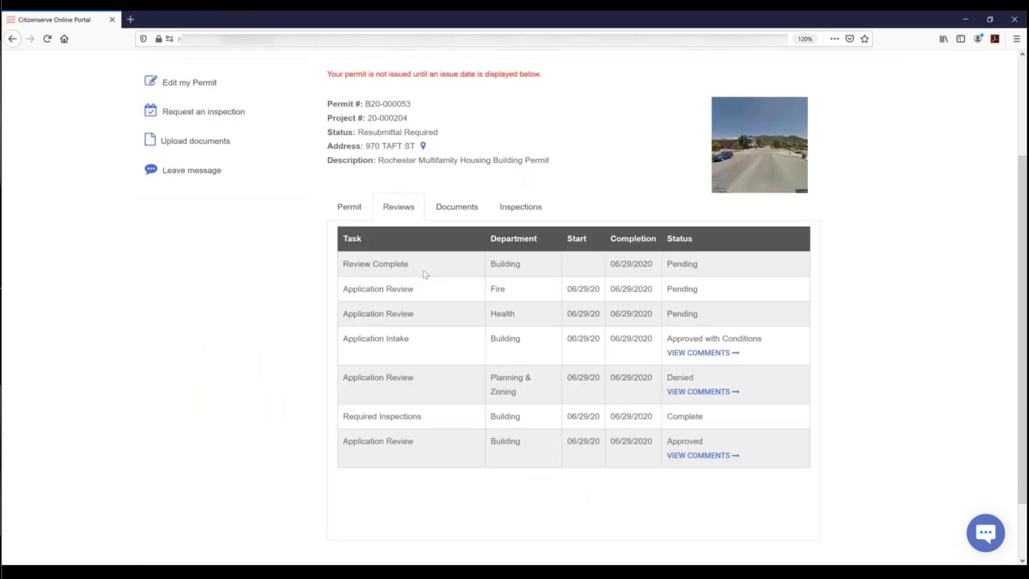
left_click(457, 208)
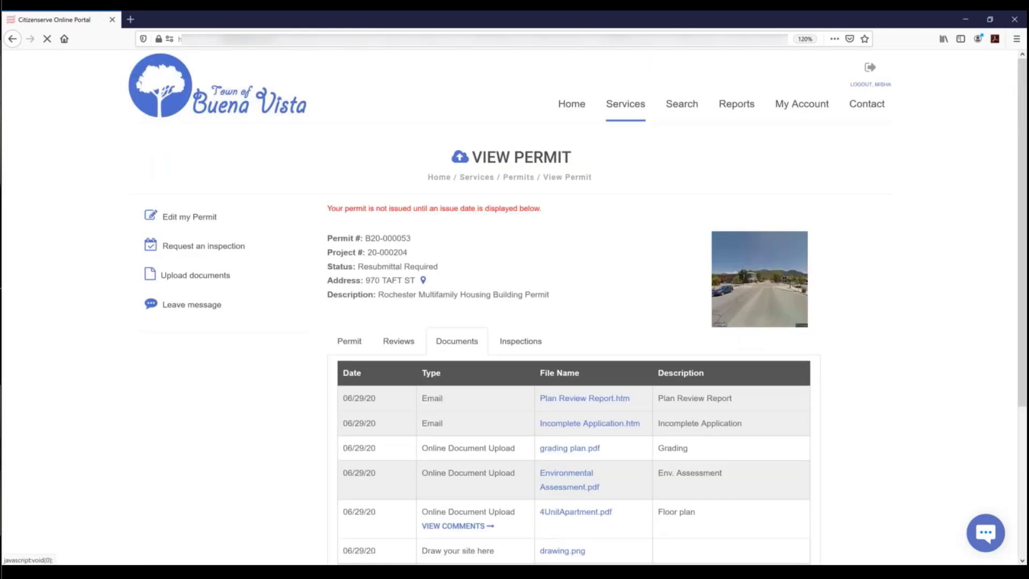
scroll(565, 403, "down", 1)
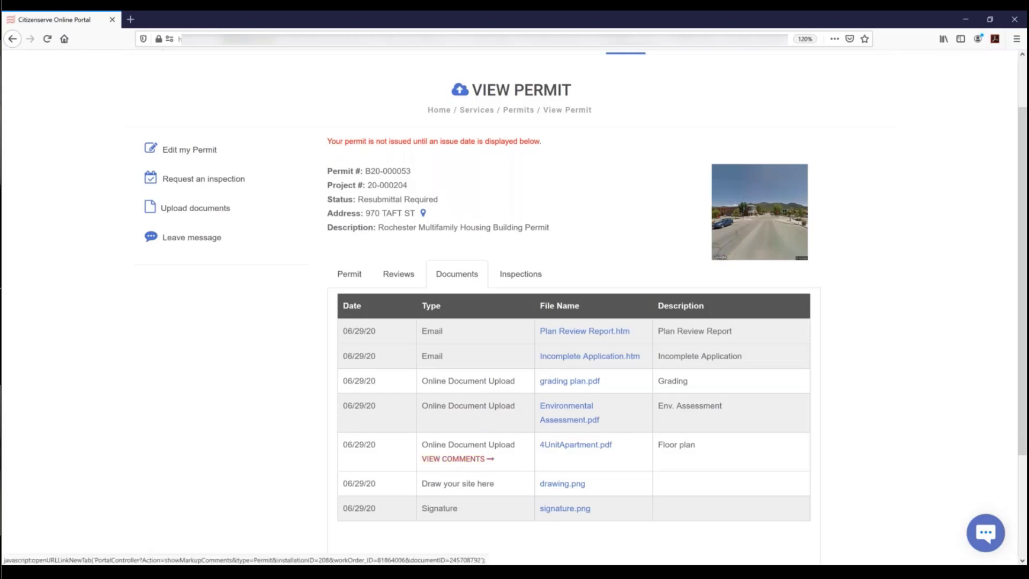
left_click(455, 460)
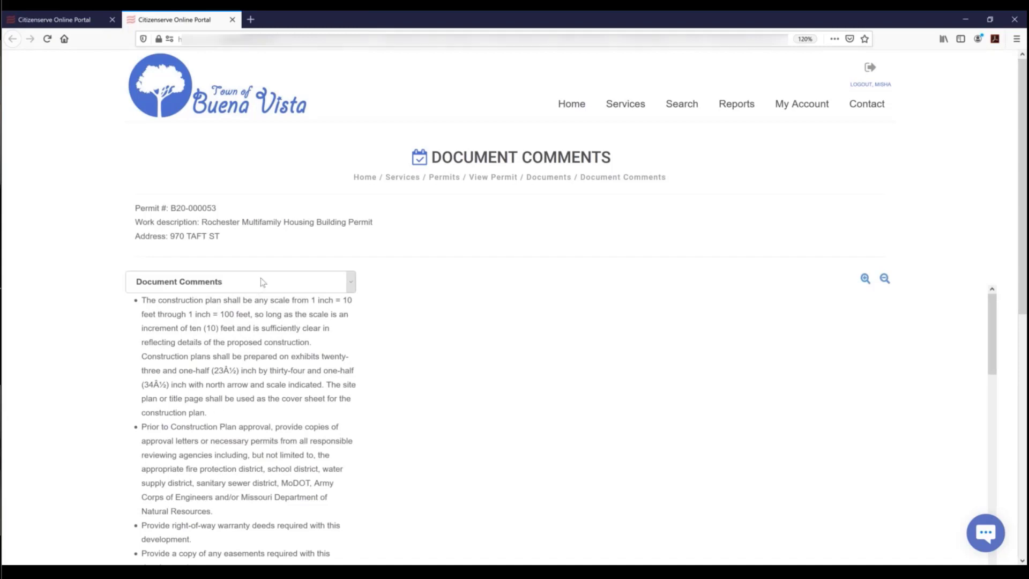
- Filter the floor plan's document comments to the 1.1 RECEIVED section
left_click(246, 290)
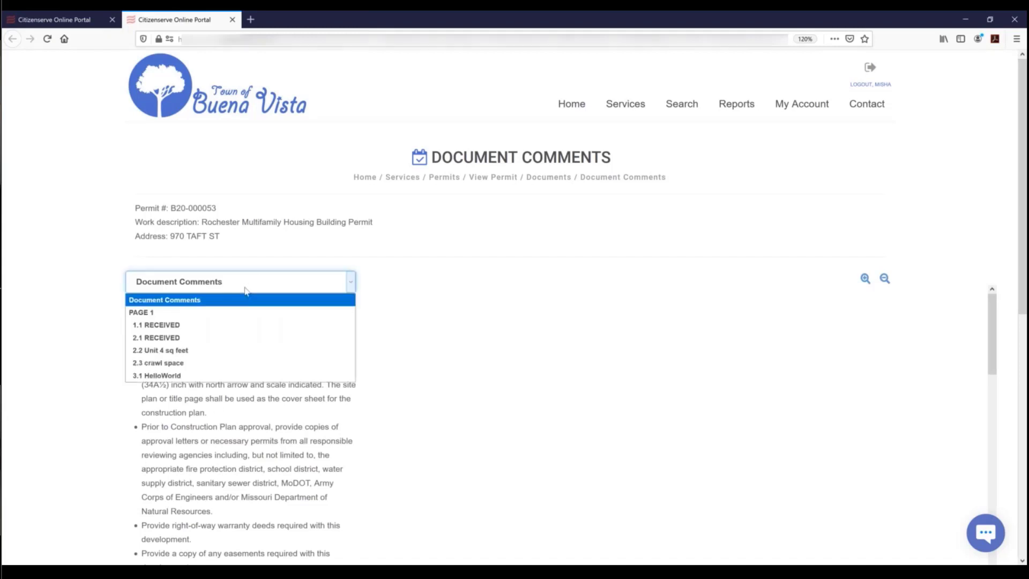
left_click_drag(991, 351, 1002, 558)
left_click(161, 282)
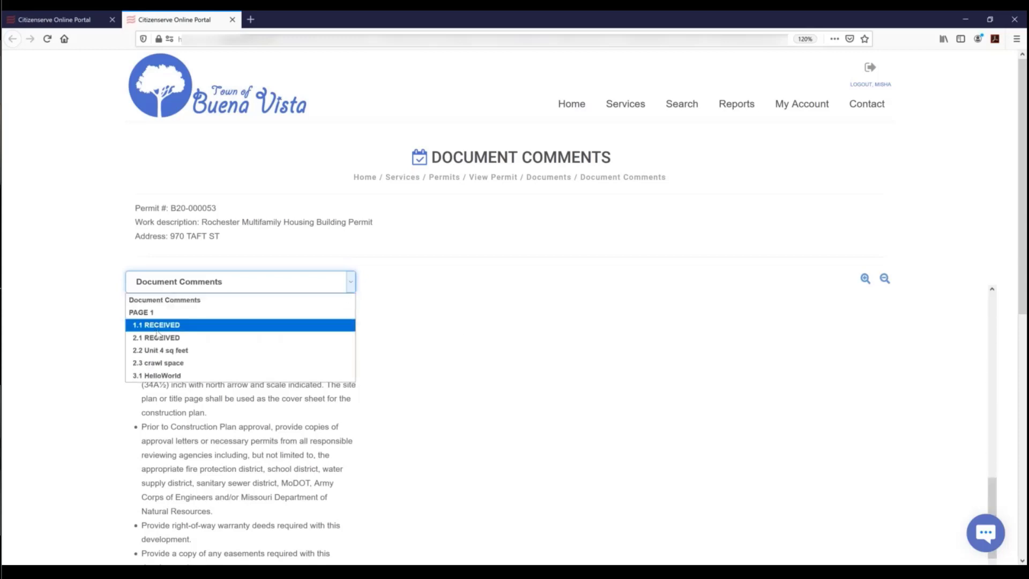
left_click(157, 328)
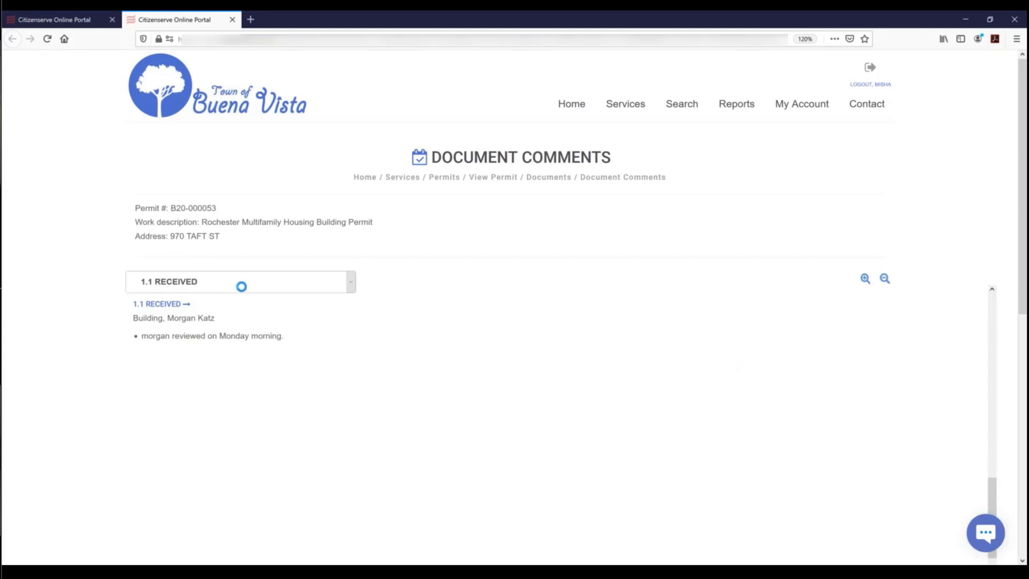
- Reload the Document Comments page and try zooming out, dismissing the minimum zoom notice
left_click(47, 41)
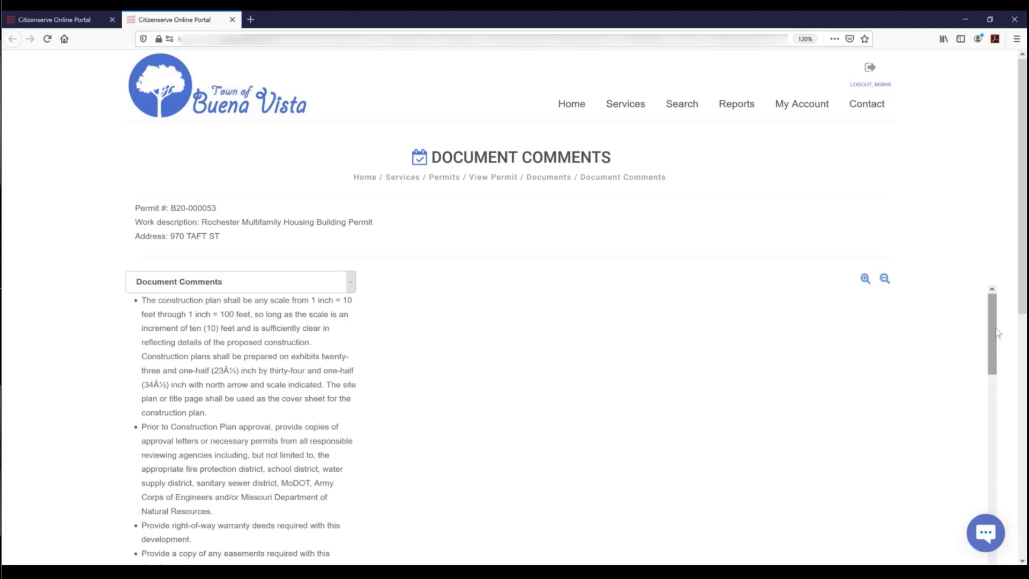
left_click_drag(996, 375, 997, 558)
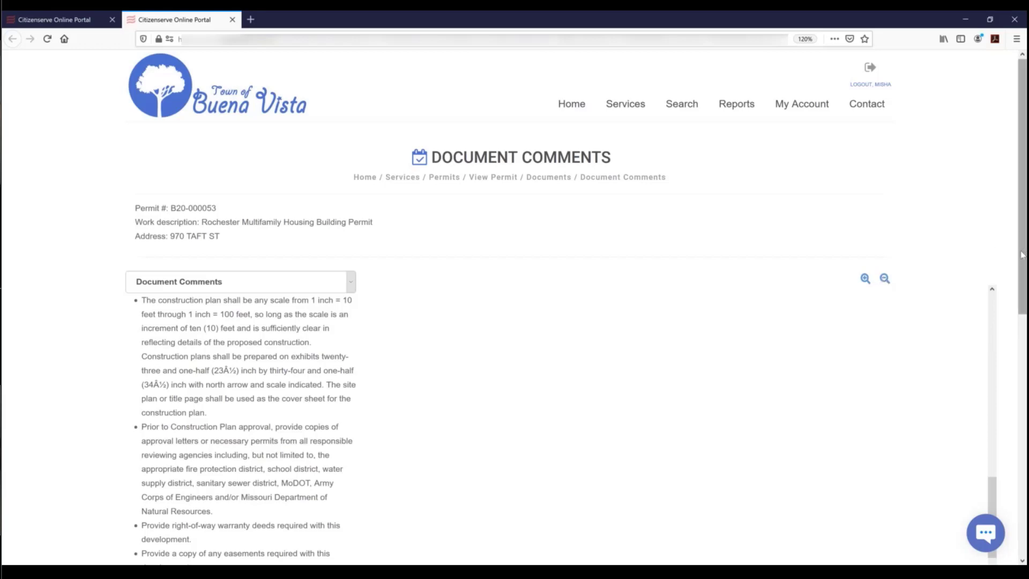
left_click_drag(1021, 253, 1005, 351)
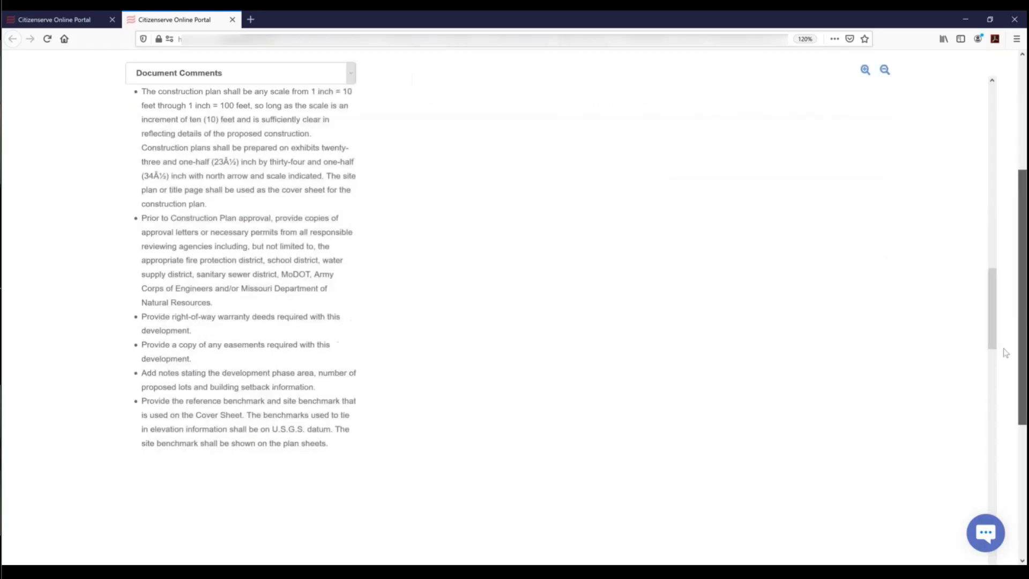
left_click(610, 297)
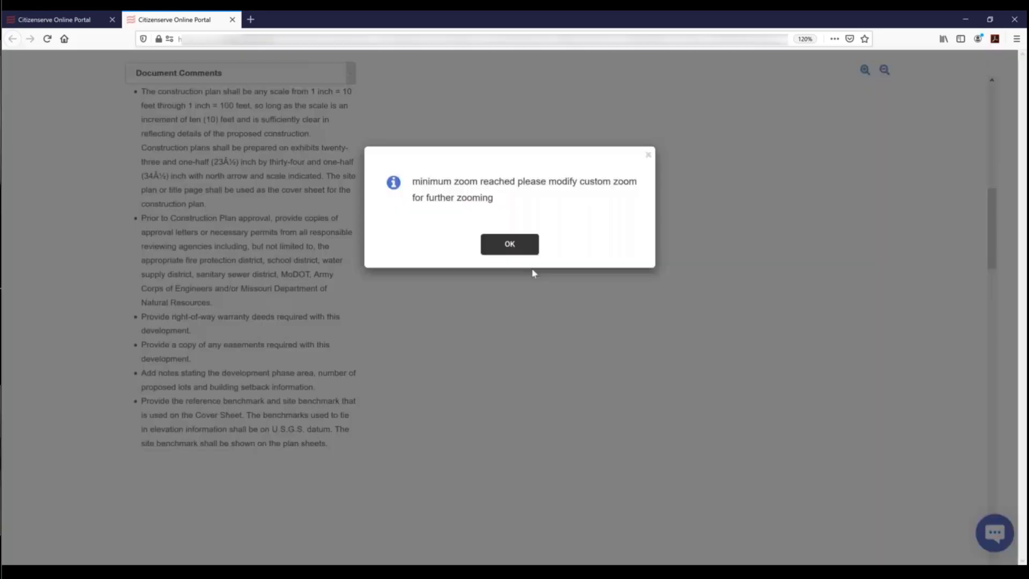
left_click(511, 249)
scroll(657, 266, "up", 1)
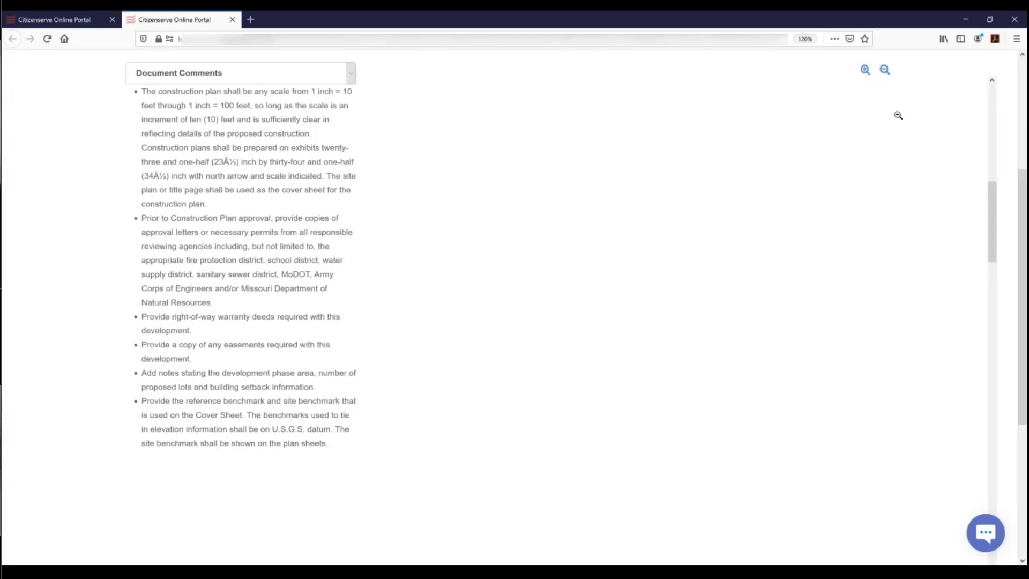
- Show the 2.3 crawl space comments, then return to the permit's documents list
left_click(352, 75)
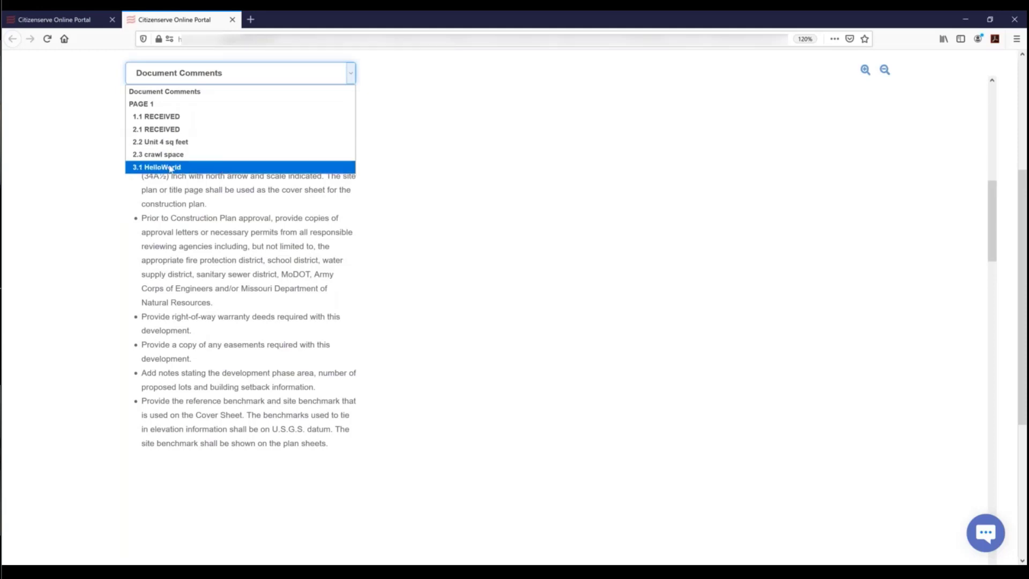
left_click(164, 156)
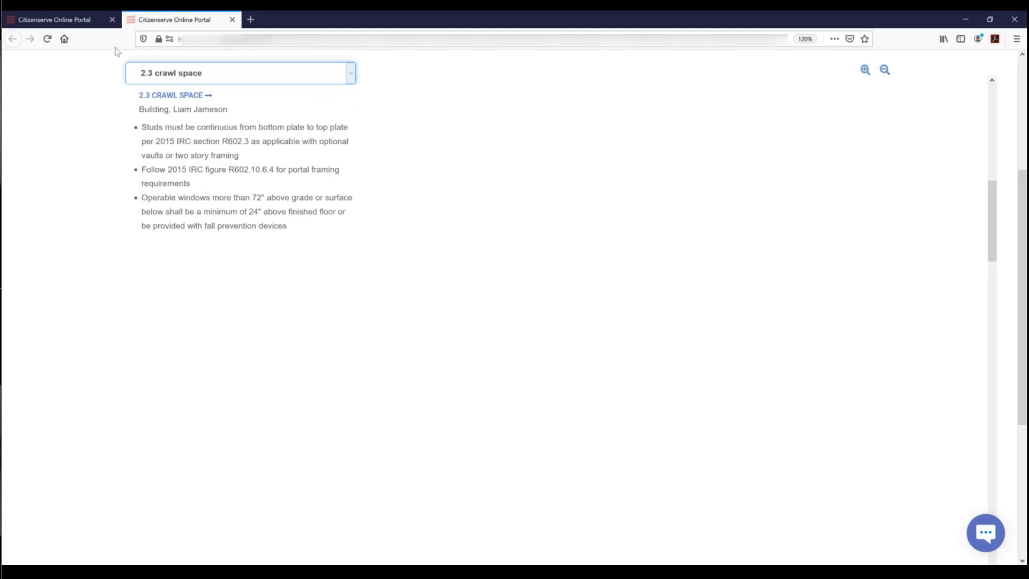
left_click(40, 22)
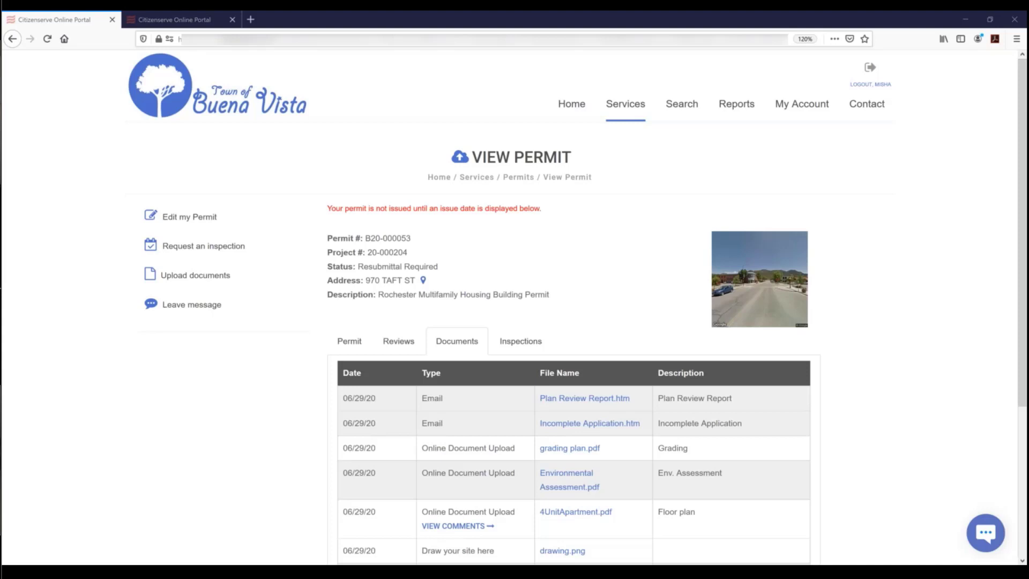
left_click_drag(1, 131, 577, 111)
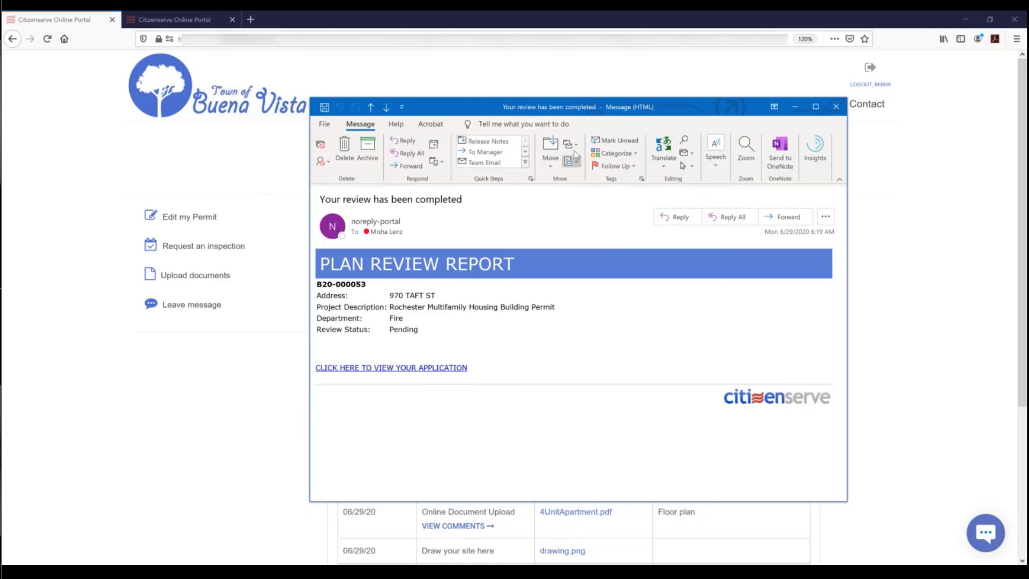
left_click_drag(582, 109, 1, 108)
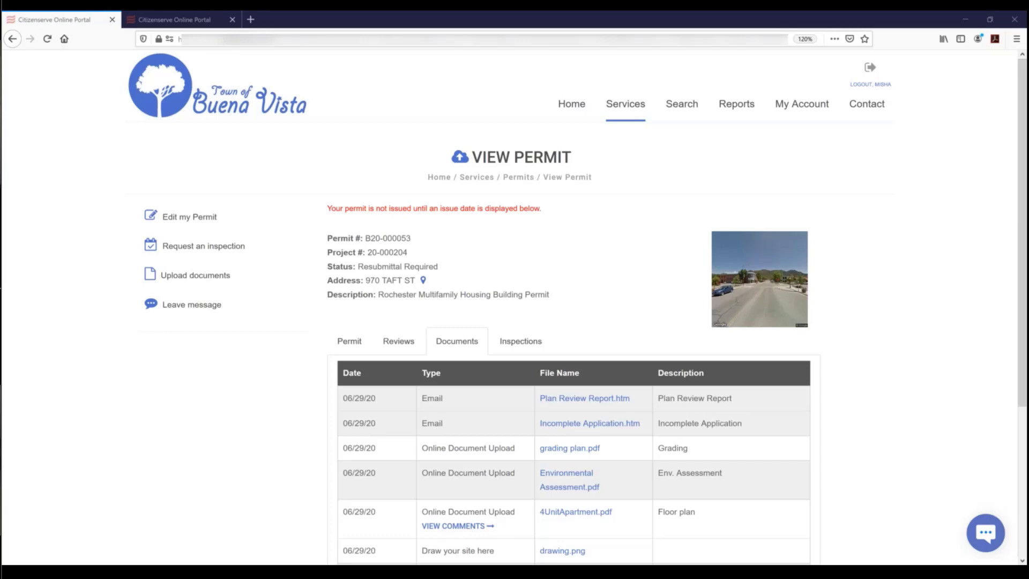
left_click_drag(2, 105, 401, 89)
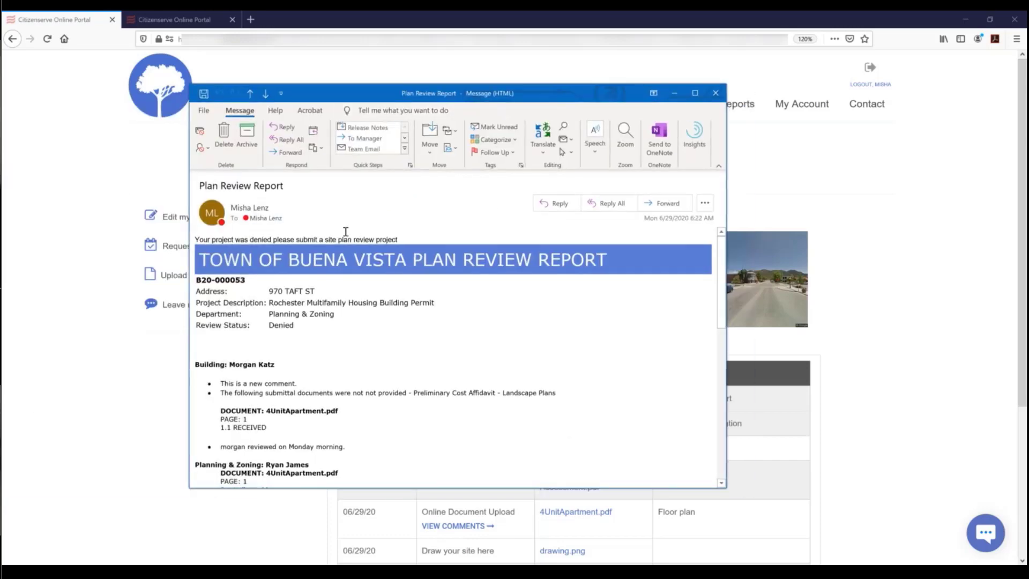
scroll(305, 340, "down", 5)
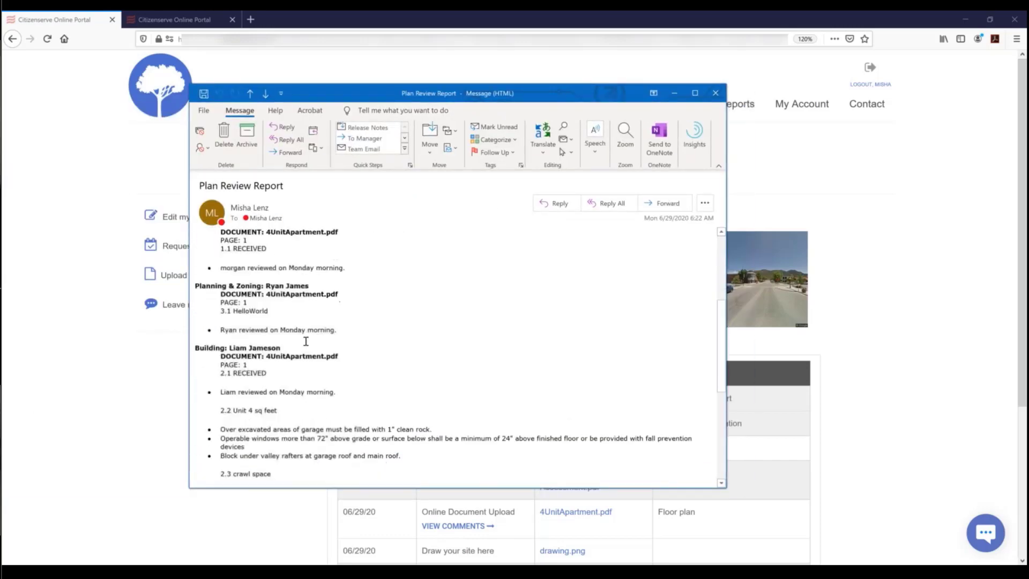
scroll(305, 341, "down", 7)
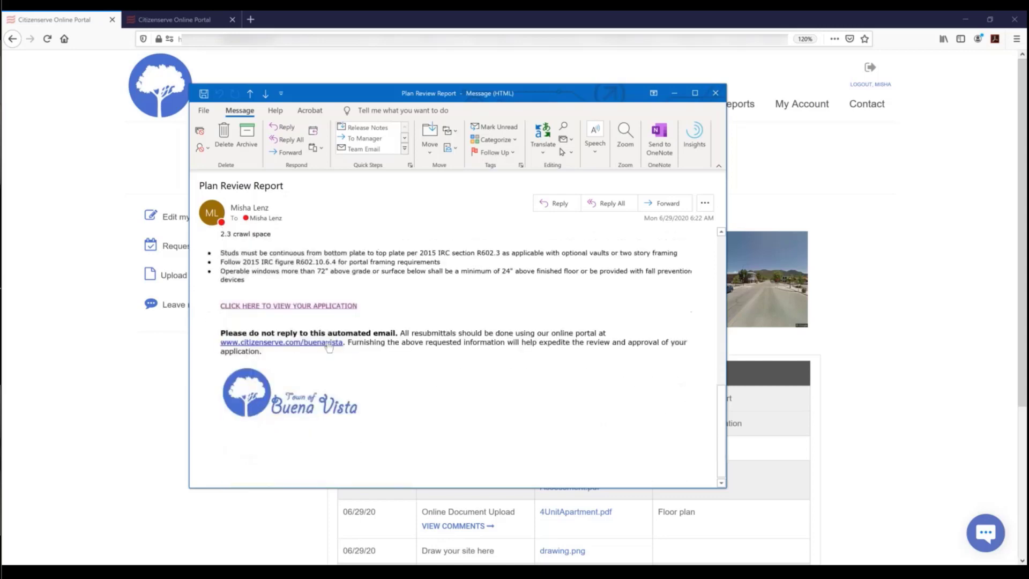
scroll(329, 348, "up", 6)
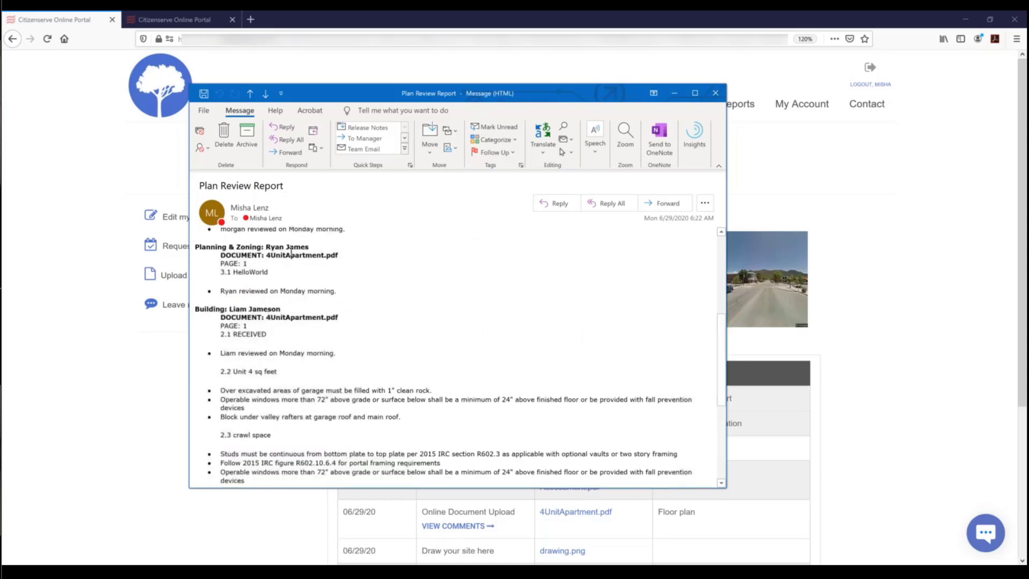
scroll(301, 278, "up", 3)
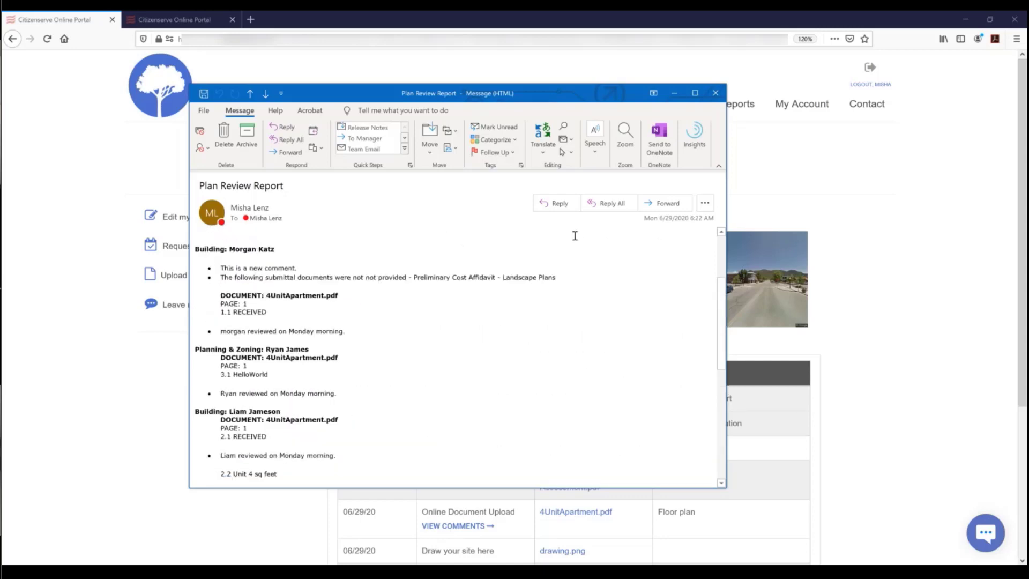
scroll(540, 294, "up", 3)
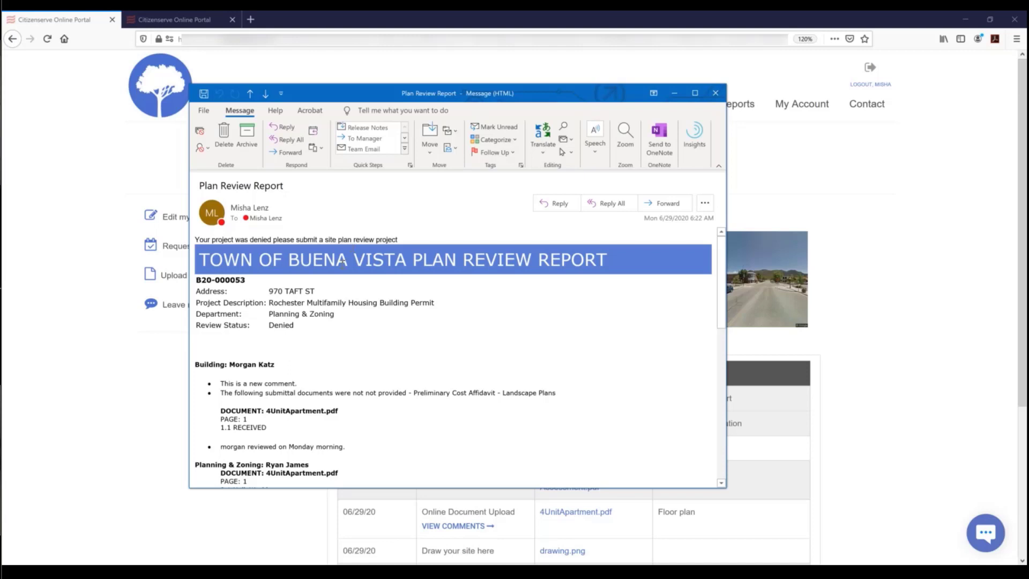
left_click(715, 93)
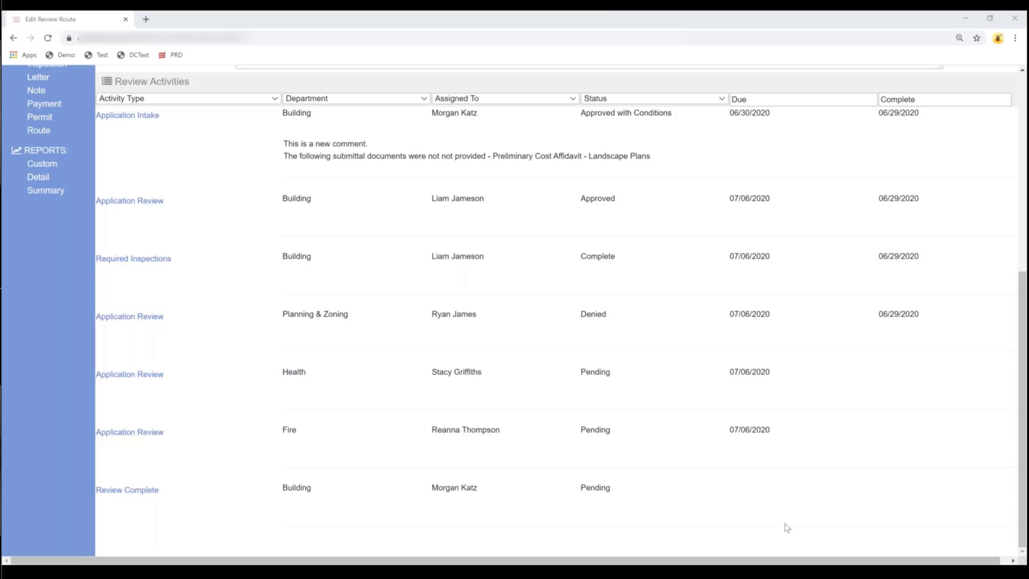
- Reload the Citizenserve Home page with F5 to refresh today's 10 tasks
mouse_move(668, 573)
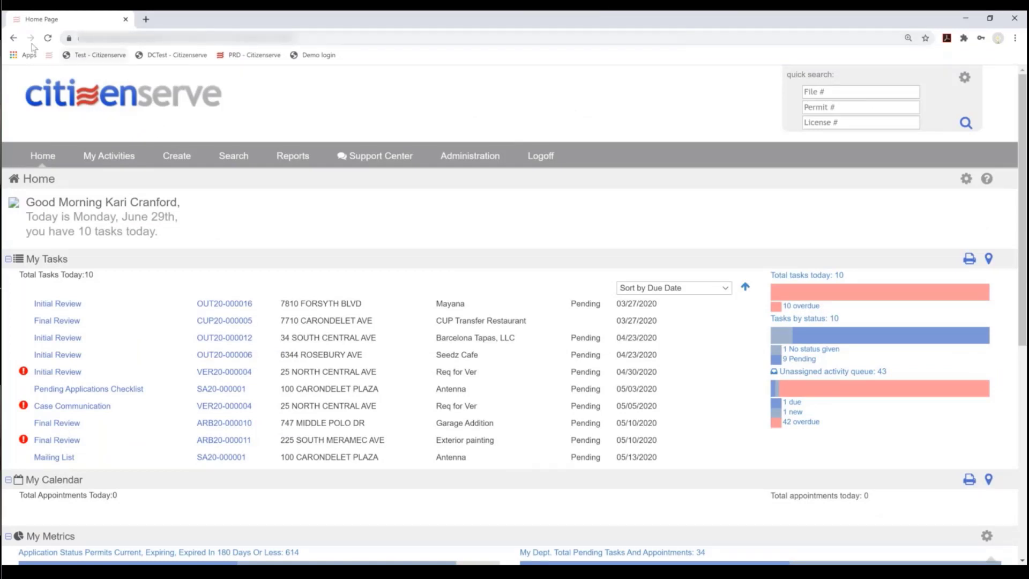
key("F5")
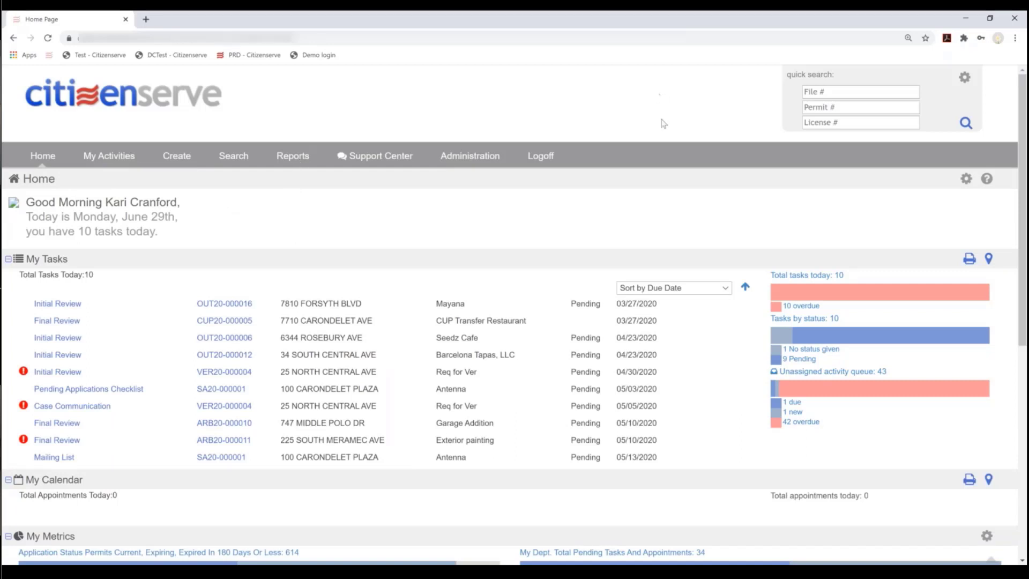
- Run a quick permit-number lookup for 0
left_click(830, 106)
type("0")
key("Return")
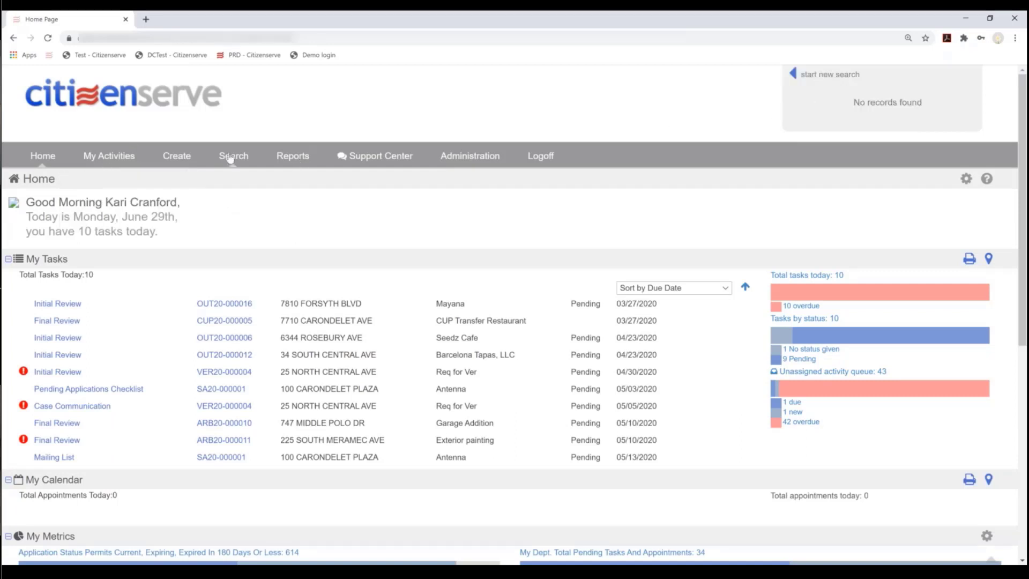
- Search files by address number 212 and street meramec
mouse_move(225, 157)
left_click(234, 182)
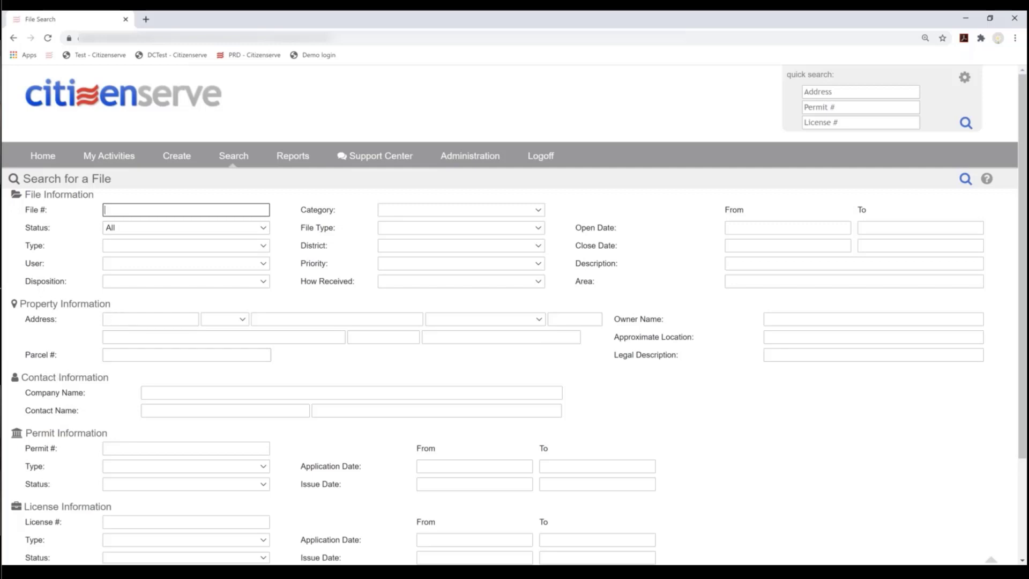
left_click(113, 339)
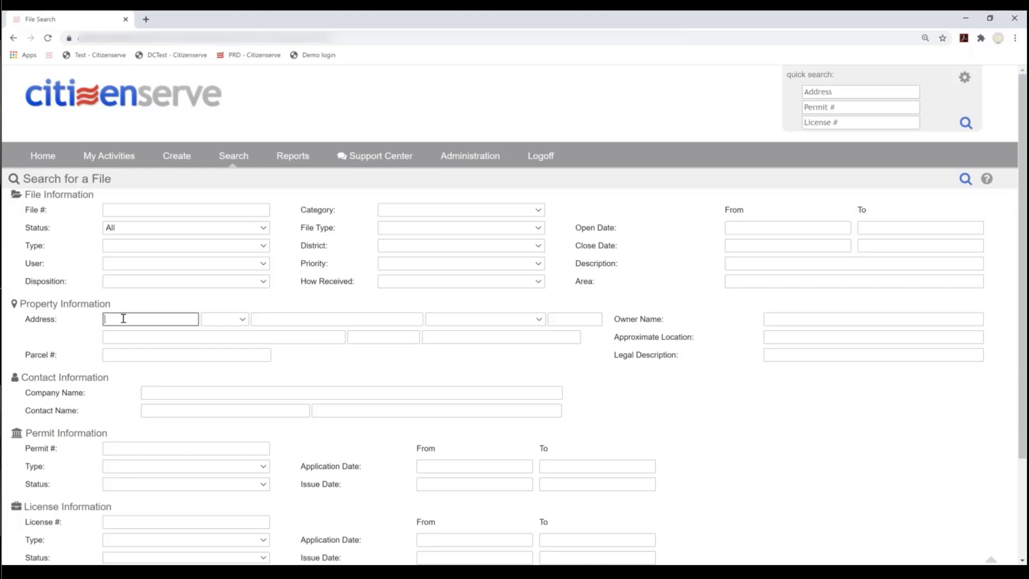
left_click(288, 318)
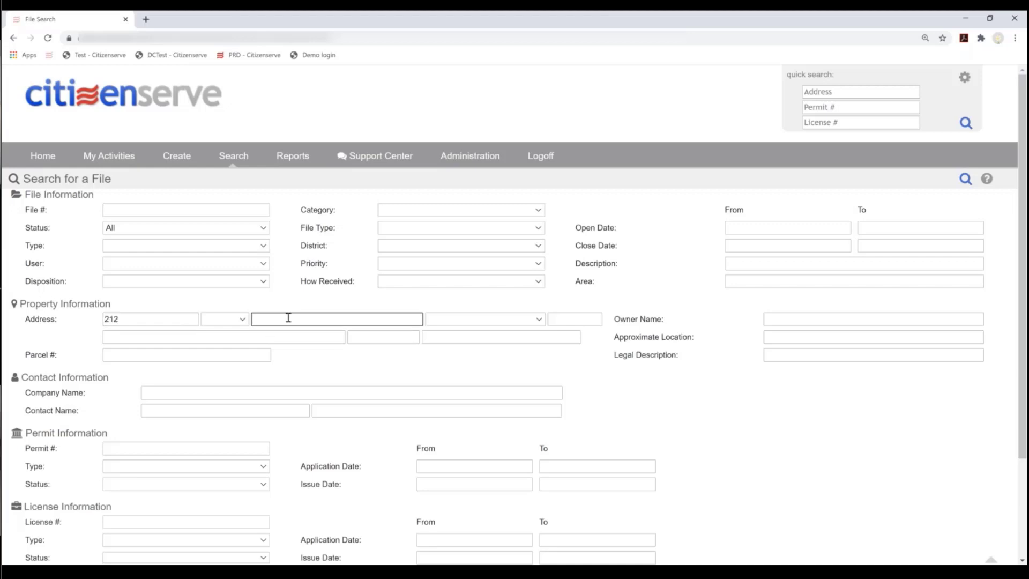
left_click(965, 178)
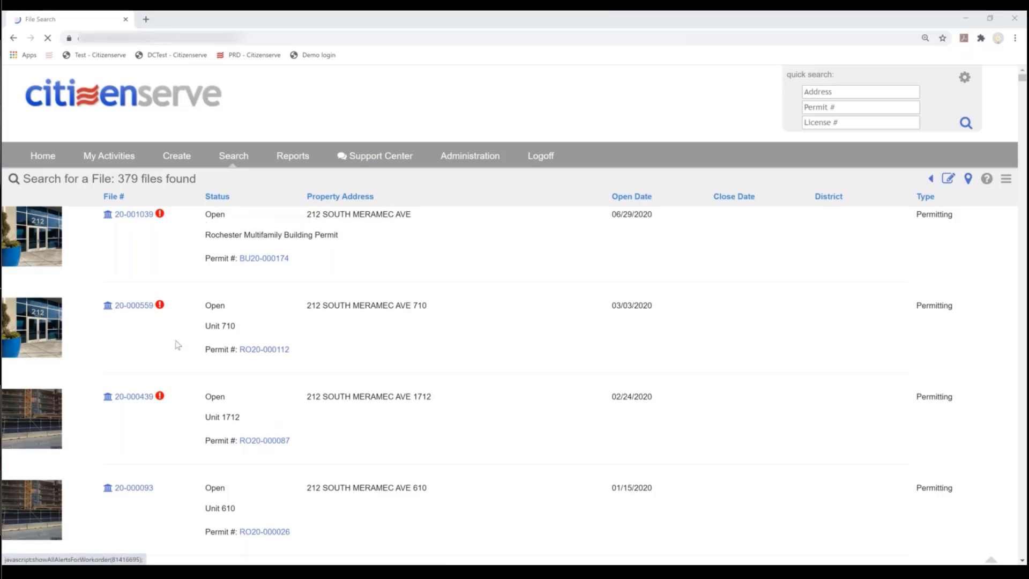
- Open building permit BU20-000174, confirm its status is Denied and view its review route
left_click(276, 261)
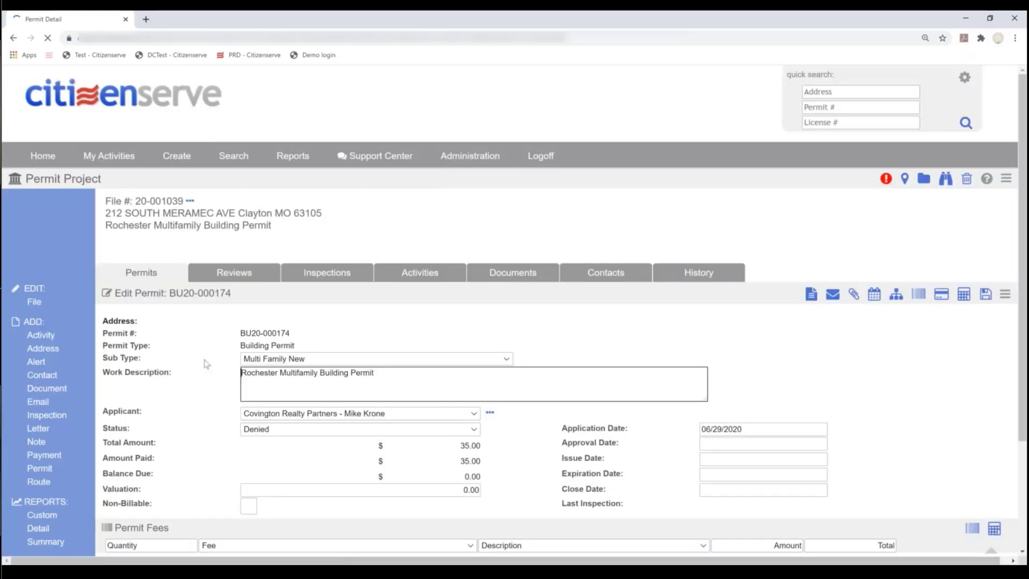
left_click(316, 426)
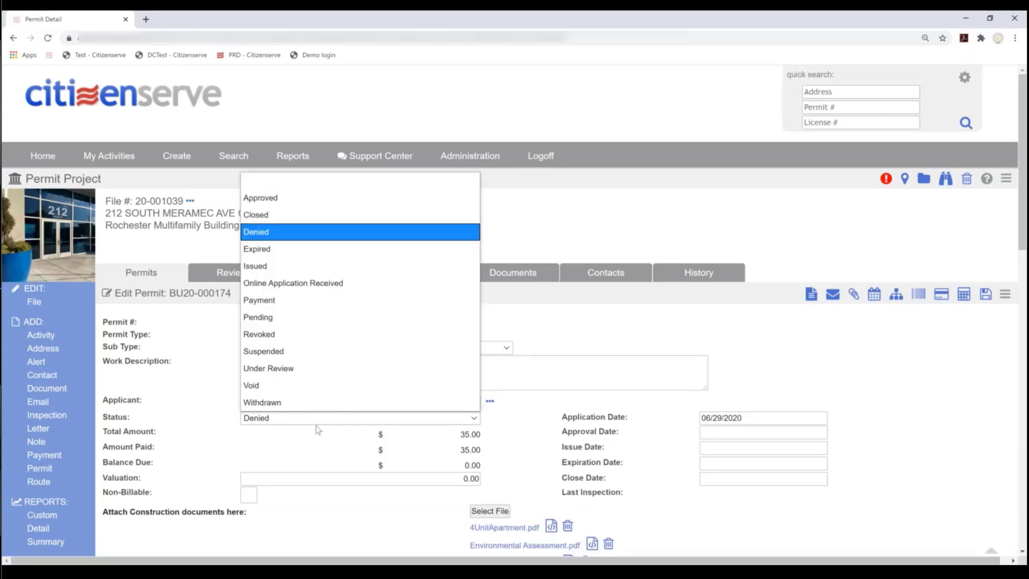
left_click(220, 406)
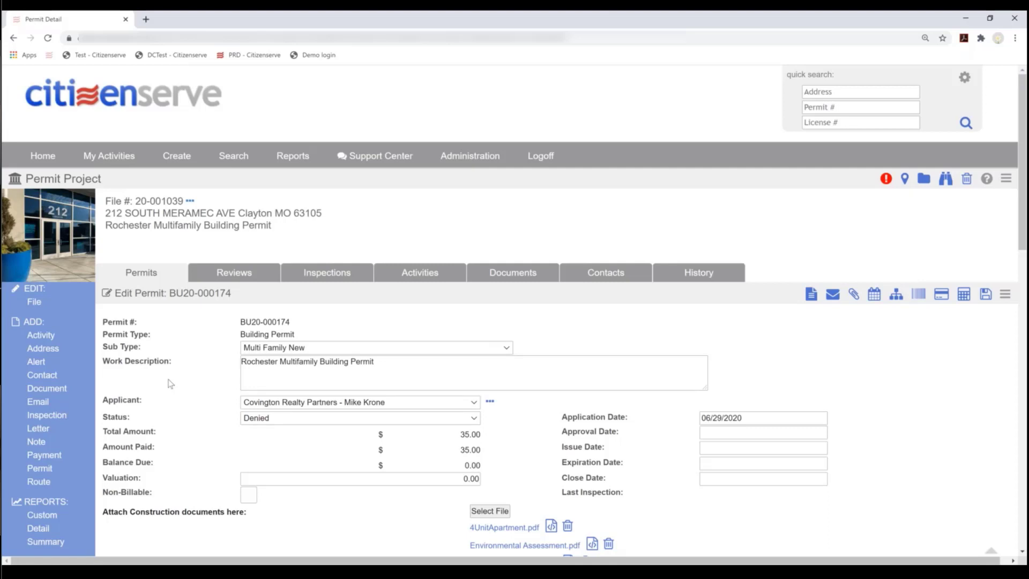
left_click(232, 273)
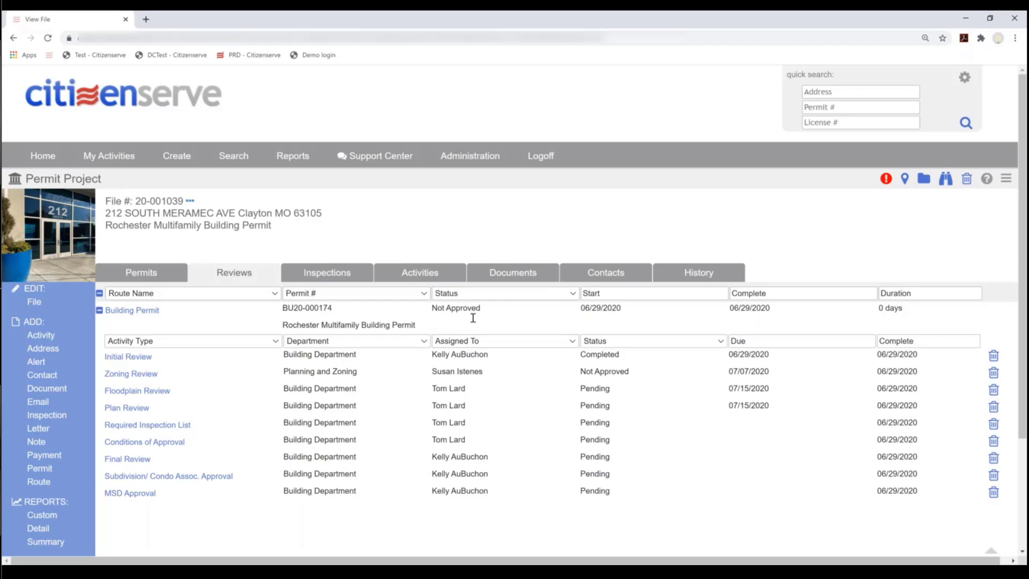
- Return to file 20-001039's permits list and start a new permit
left_click(135, 273)
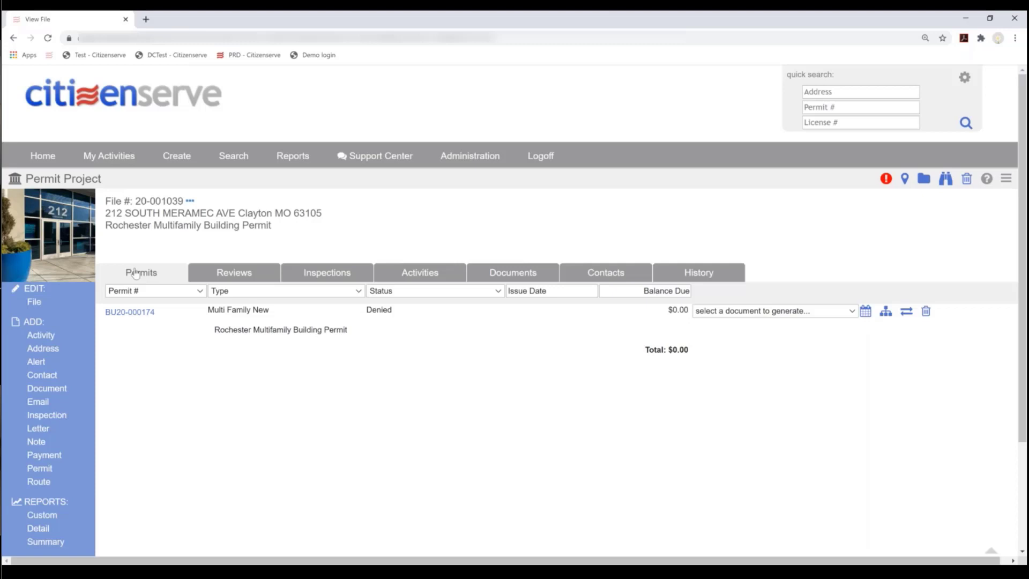
left_click(136, 273)
left_click(39, 469)
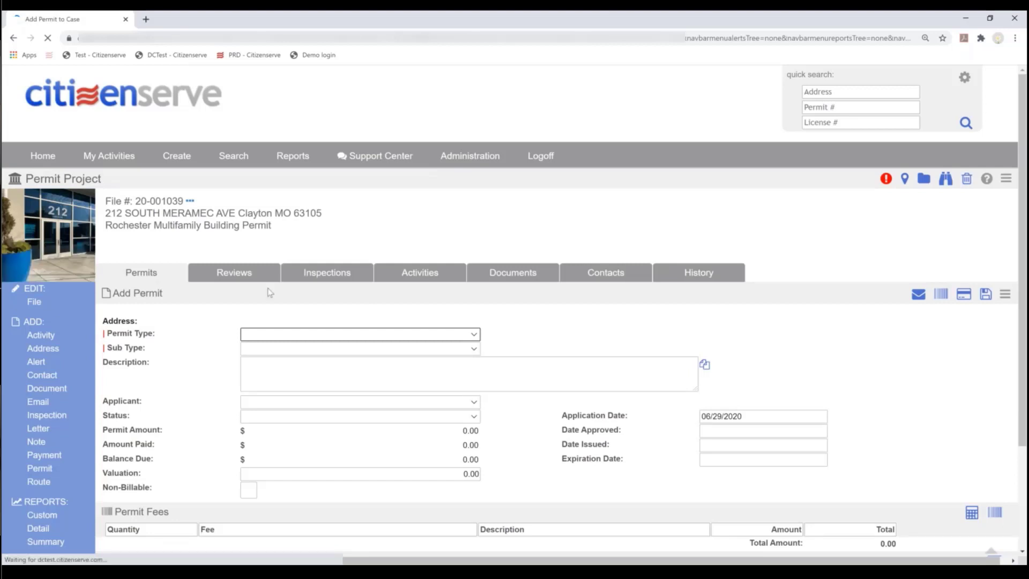
- Make the permit a Residential Site Plan Review with the Site Plan Staff Review Route
left_click(299, 328)
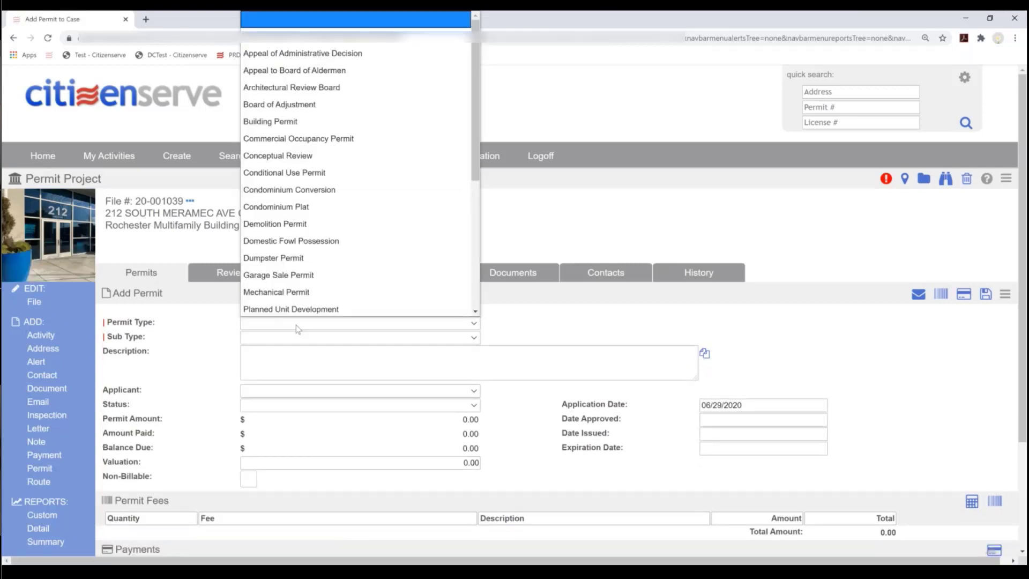
mouse_move(173, 162)
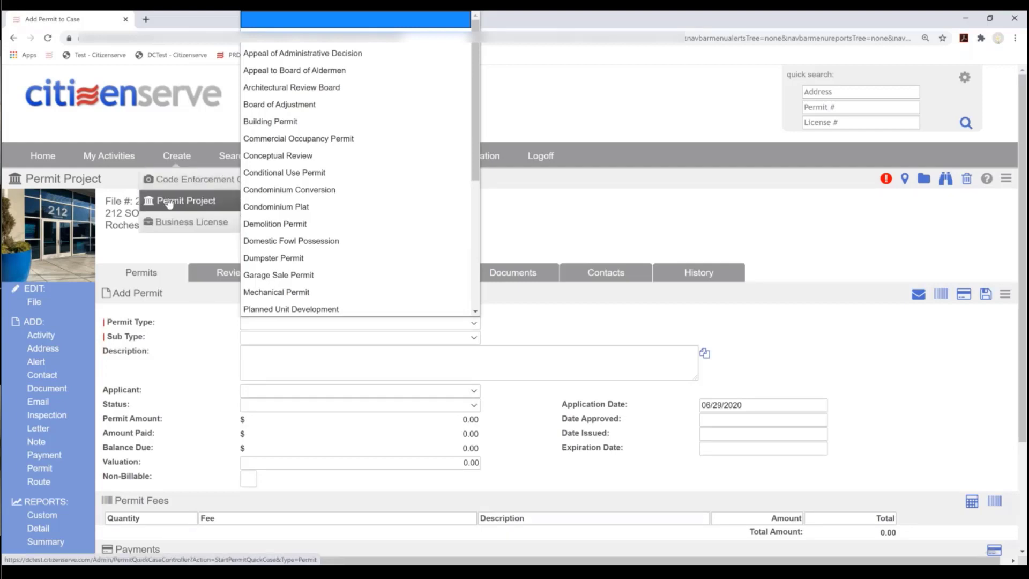
scroll(400, 209, "down", 4)
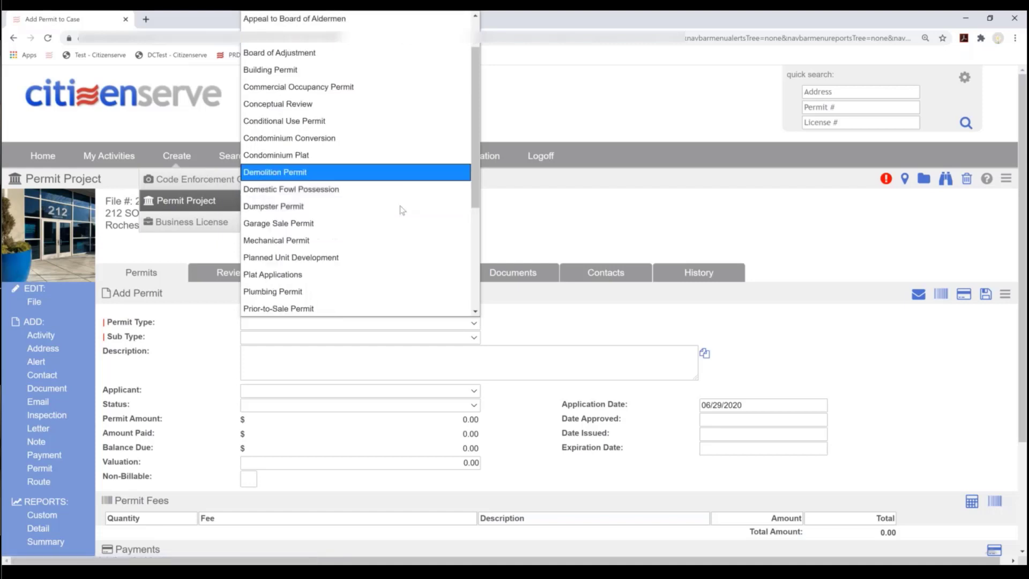
scroll(397, 214, "down", 1)
left_click(397, 224)
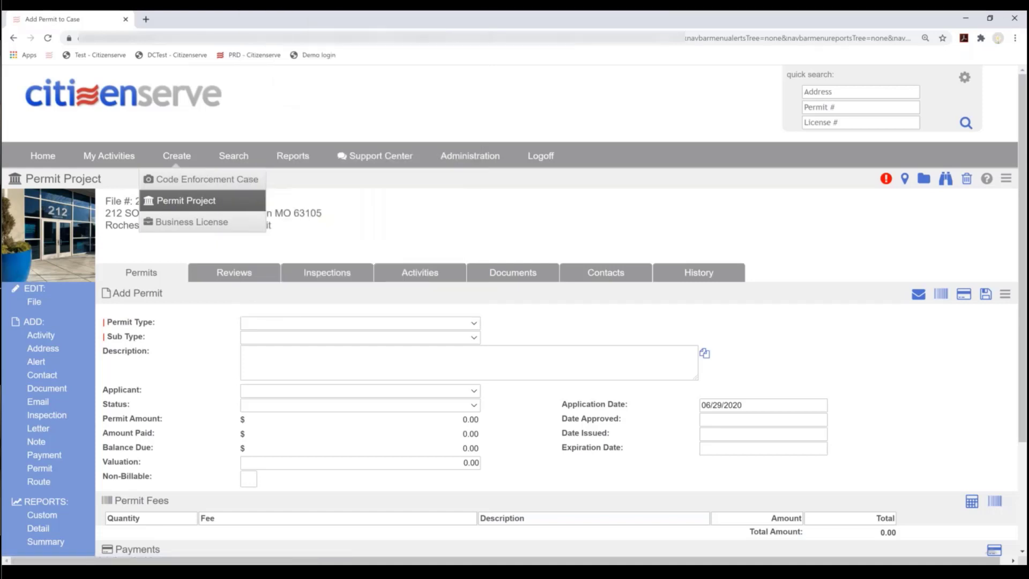
left_click(294, 337)
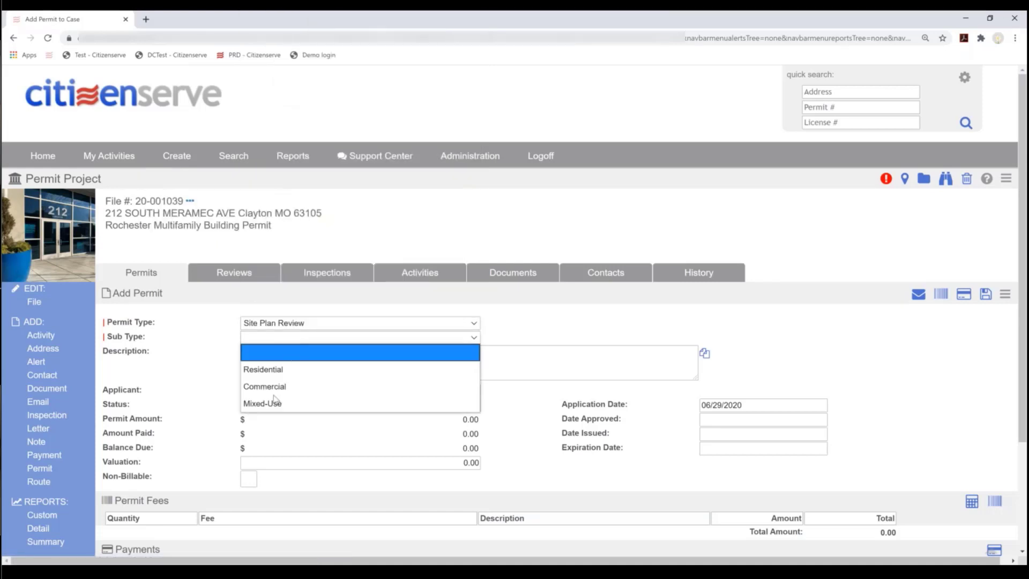
left_click(263, 369)
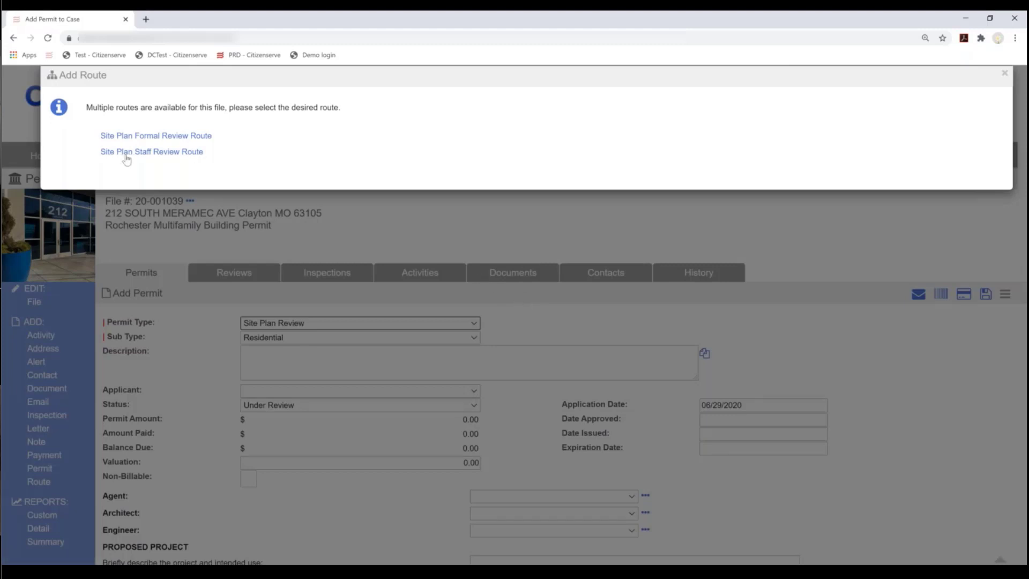
left_click(169, 153)
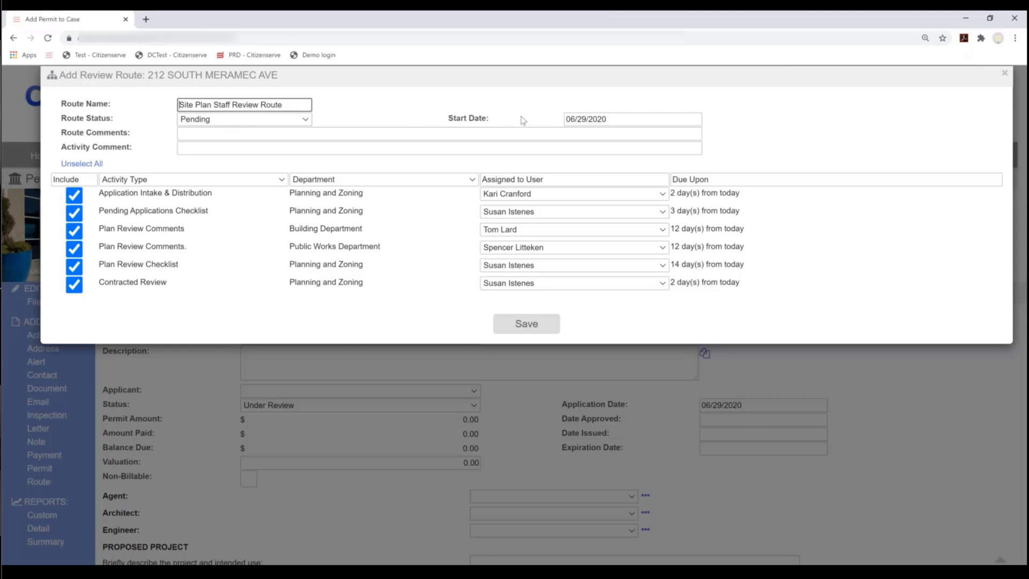
- Add route comment 'BP denied - must do site plan', keeping all six activities included
left_click(204, 134)
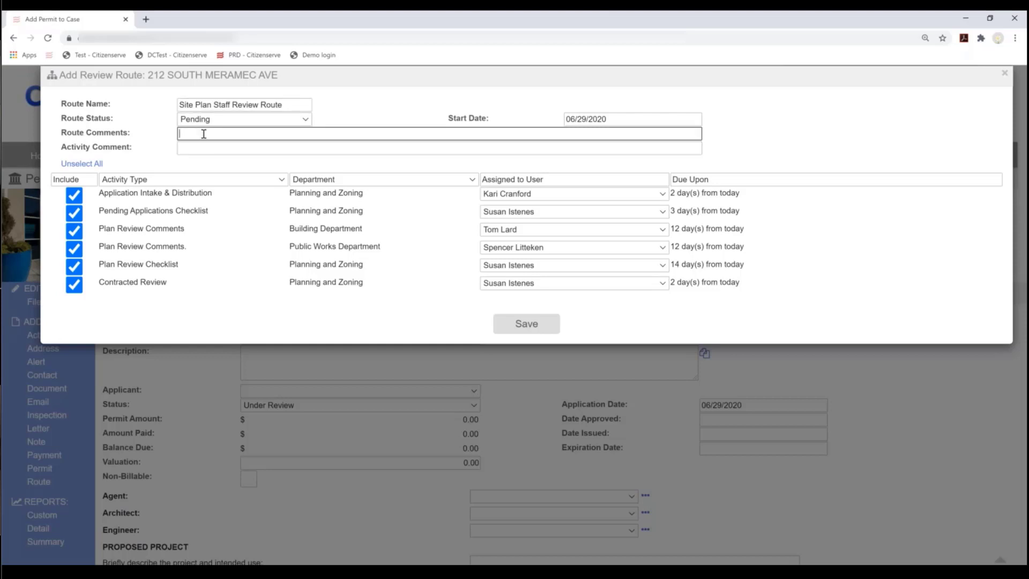
type("BP denied - must do site plan")
left_click(74, 248)
left_click(72, 268)
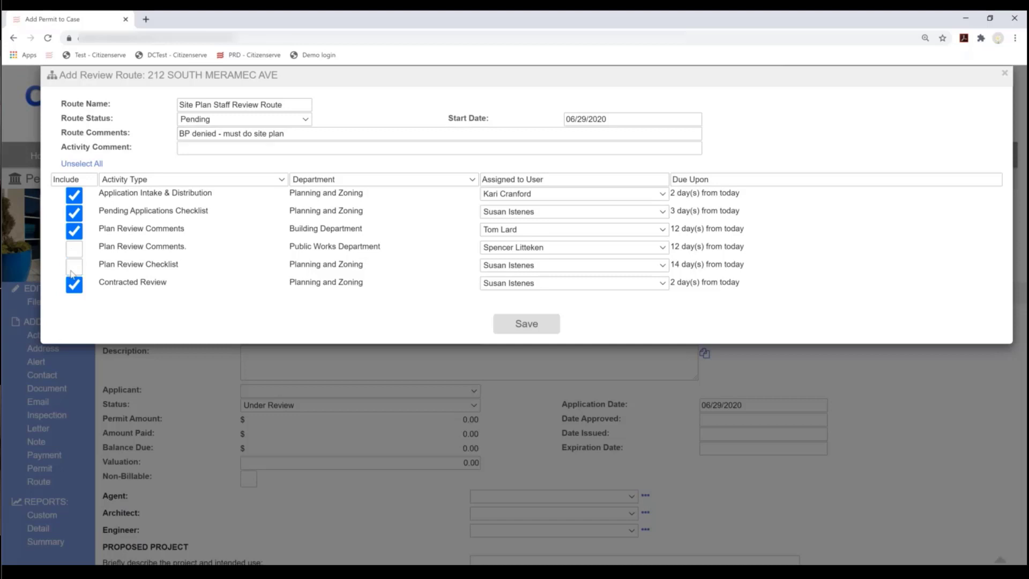
left_click(75, 250)
left_click(73, 266)
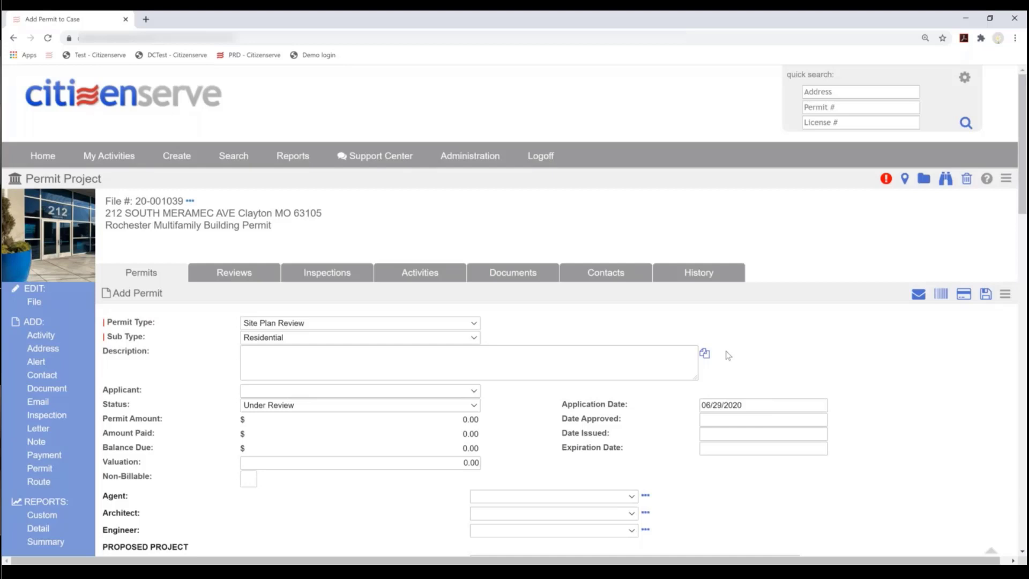
- Copy the file description and reword it to 'Rochester Multifamily Site Plan Review'
left_click(705, 354)
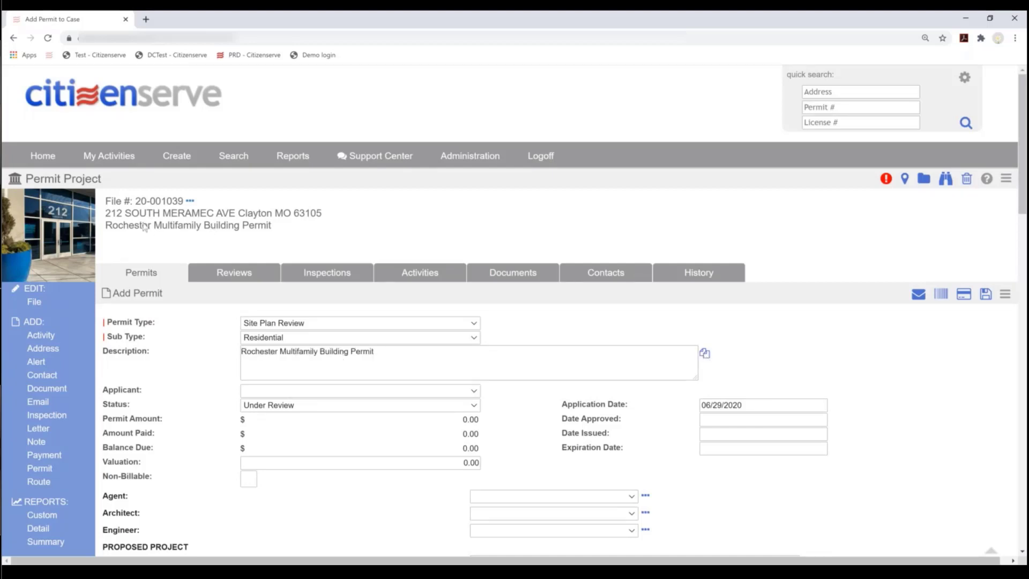
left_click_drag(374, 351, 321, 349)
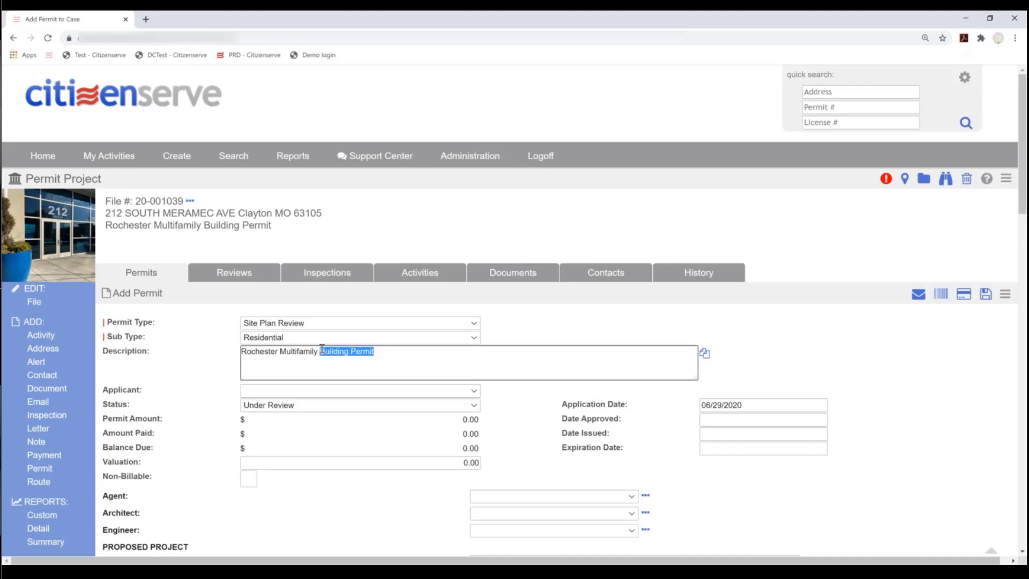
type("Site PLan")
key("BackSpace")
key("BackSpace")
key("BackSpace")
type("lan Review")
- Set the applicant to the Covington Realty Partners contact and keep status Under Review
left_click(342, 393)
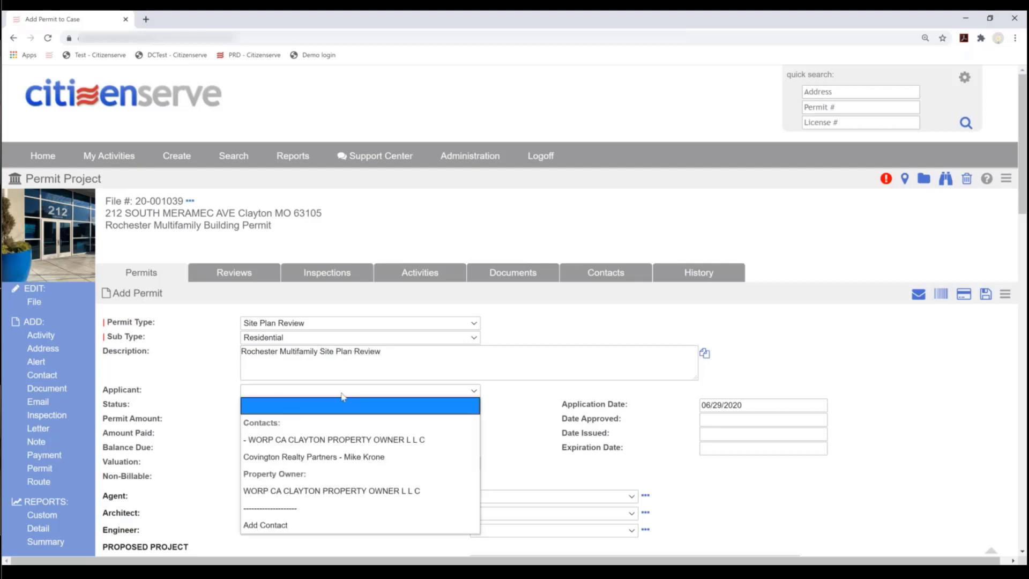
left_click(321, 461)
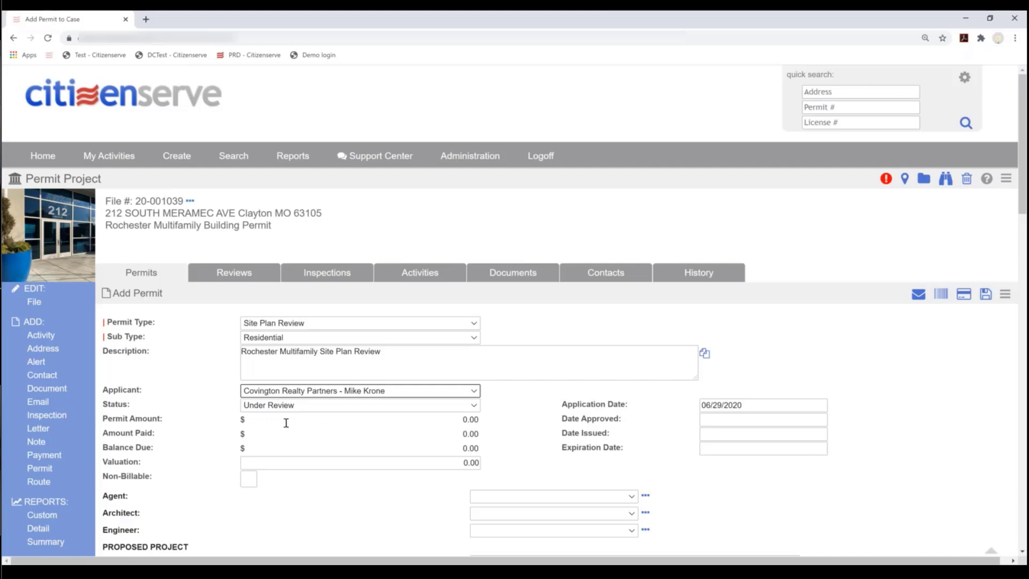
left_click(310, 409)
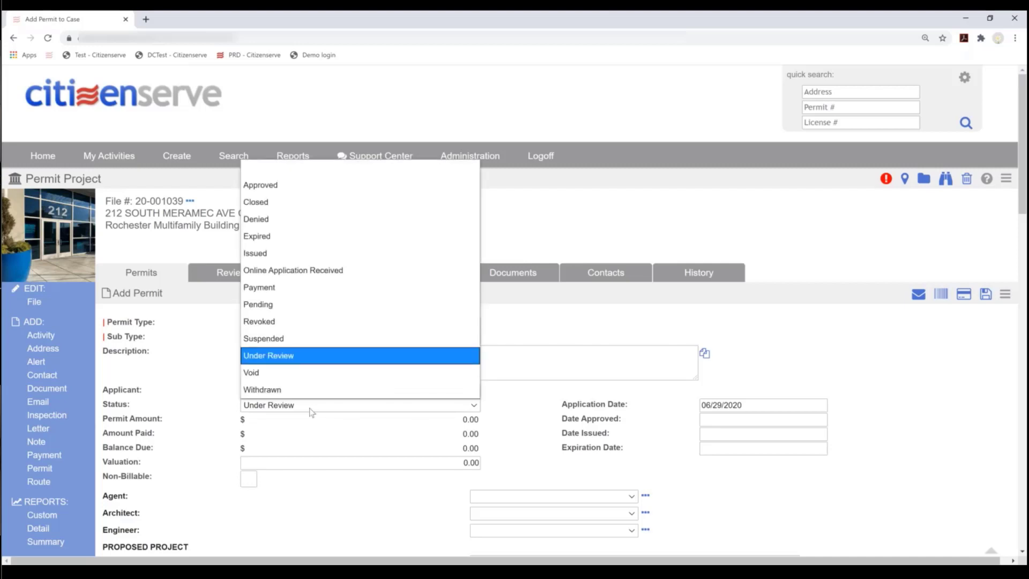
left_click(311, 411)
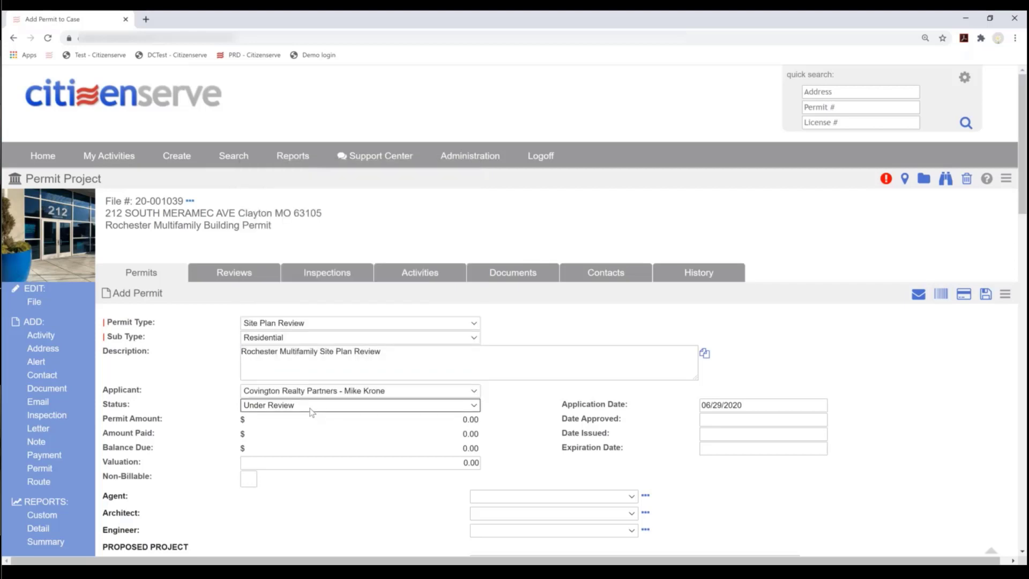
scroll(387, 421, "down", 2)
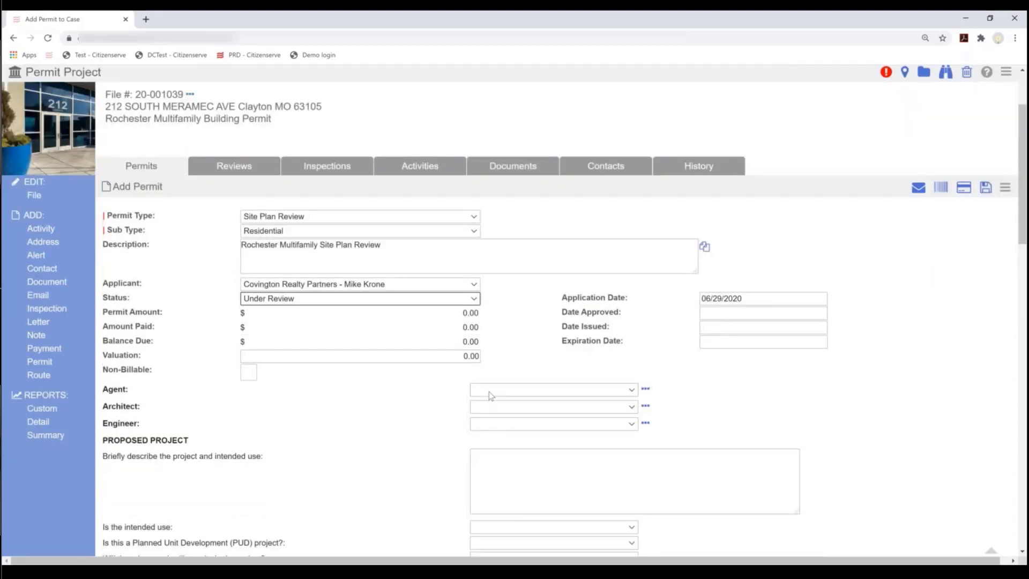
- Enter the project description 'Site plan review for multifamily housing'
scroll(489, 391, "down", 2)
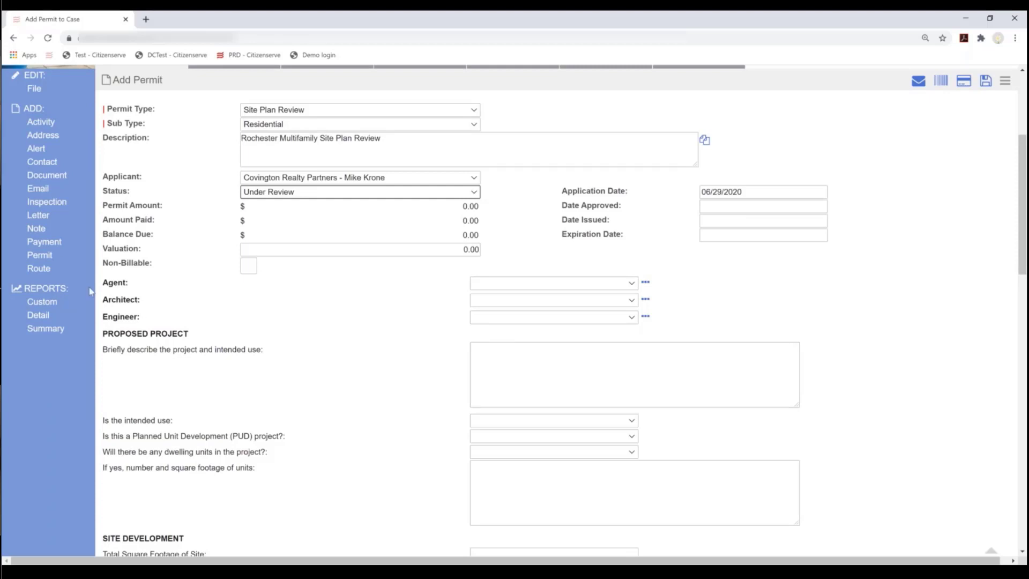
left_click(497, 368)
type("Site plan ")
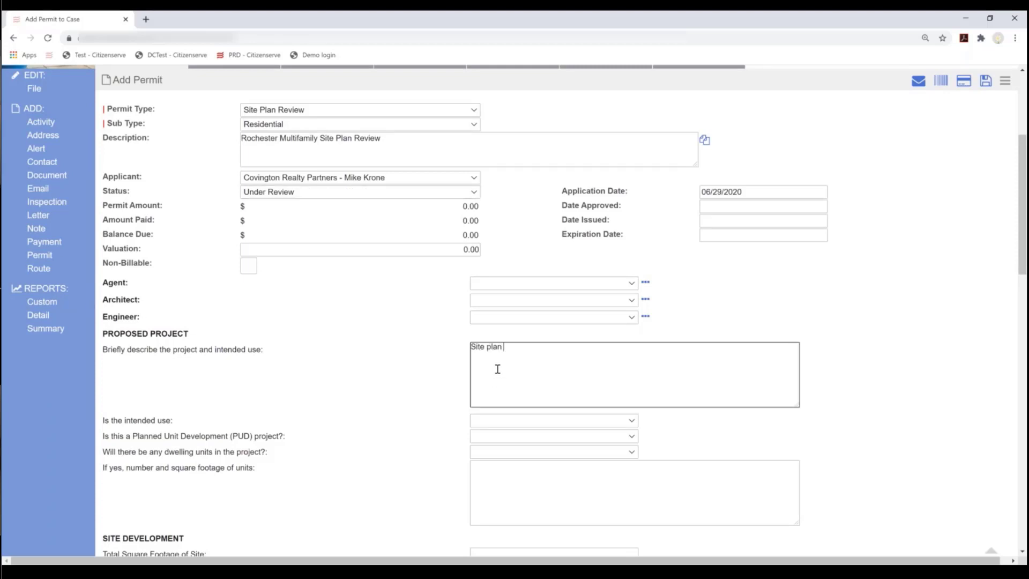
type("review for multifamily houseing")
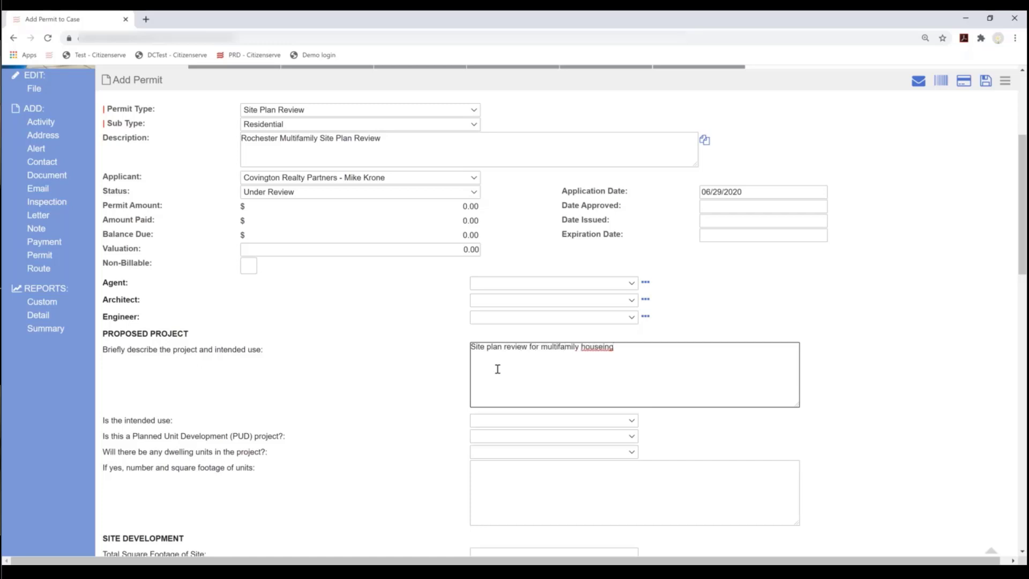
key("Delete")
- Answer intended use Permitted, PUD No and dwelling units Yes
scroll(565, 390, "down", 2)
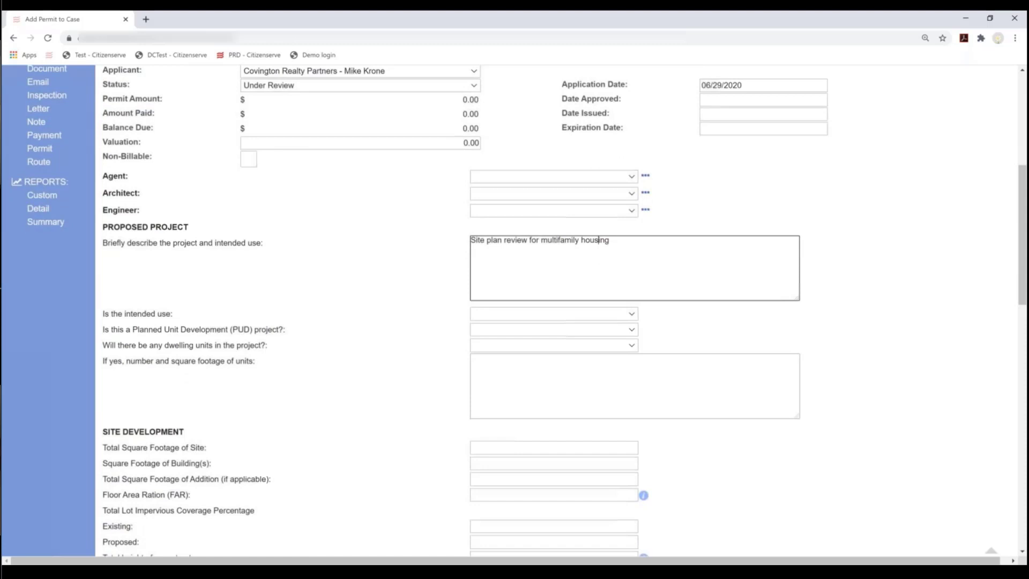
left_click(533, 316)
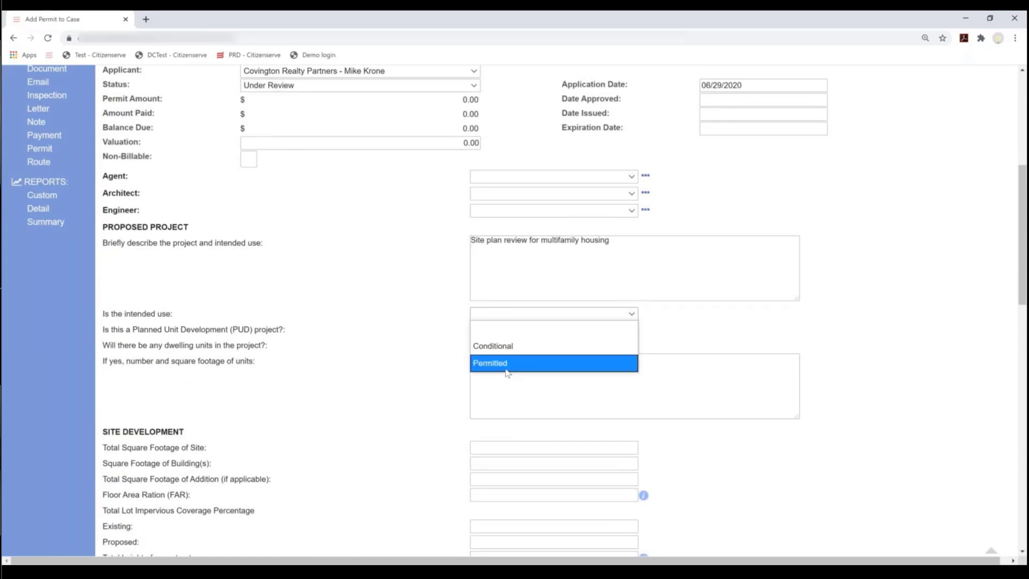
left_click(506, 367)
left_click(495, 334)
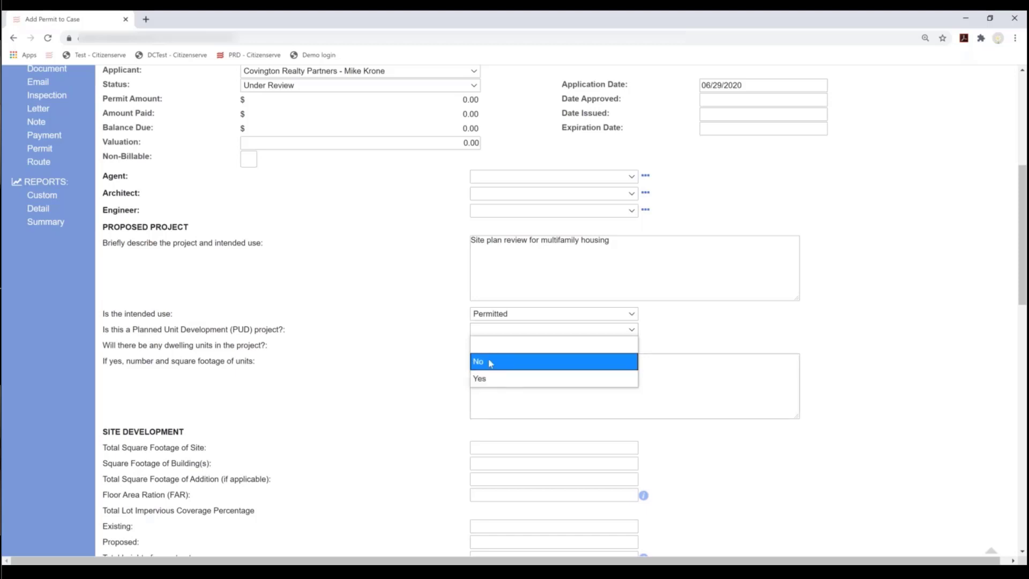
left_click(490, 361)
left_click(498, 347)
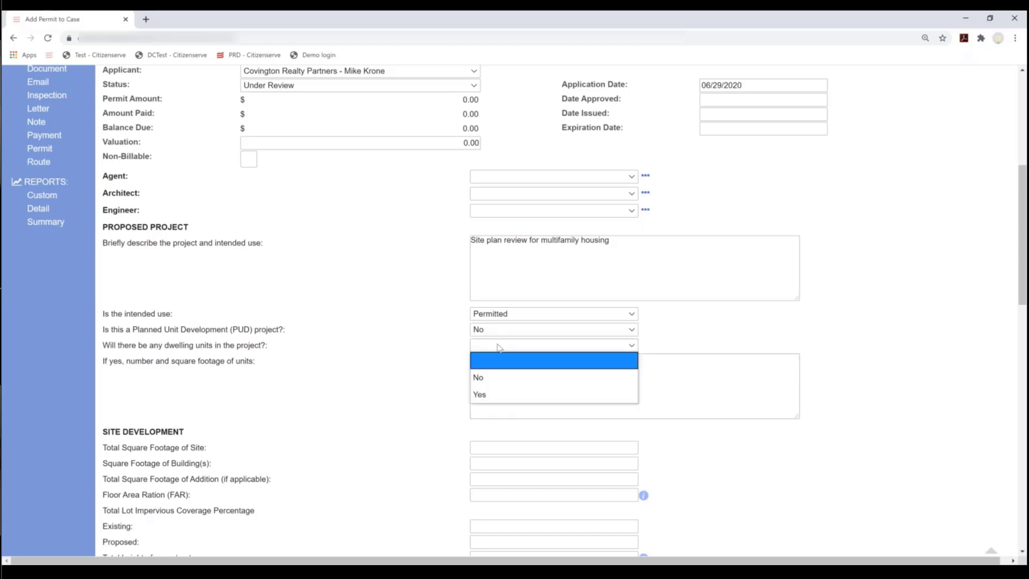
left_click(486, 392)
- Describe the units as '4 units about 800 sf per unit'
left_click(518, 389)
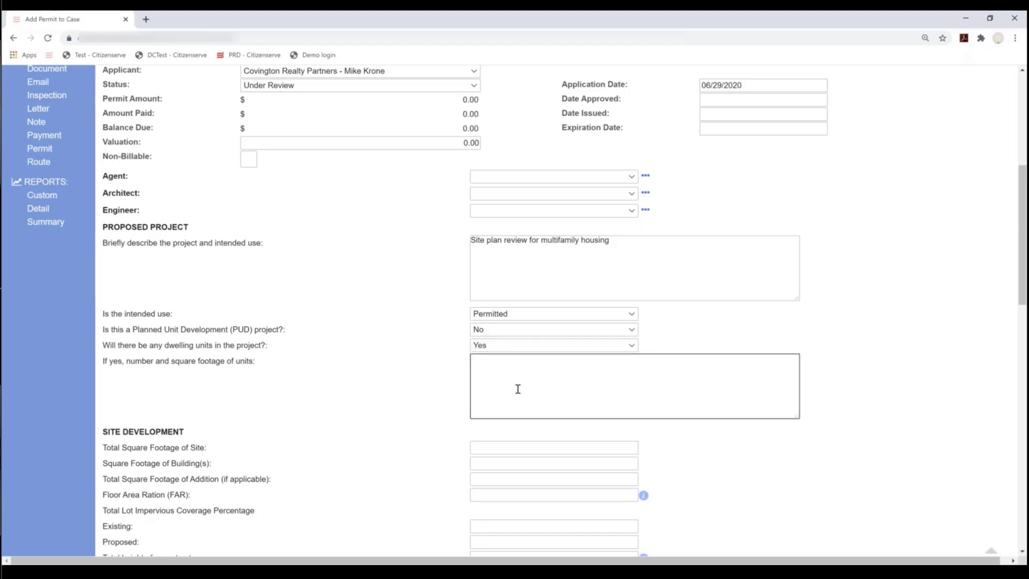
type("4 units about 800 sf per unit")
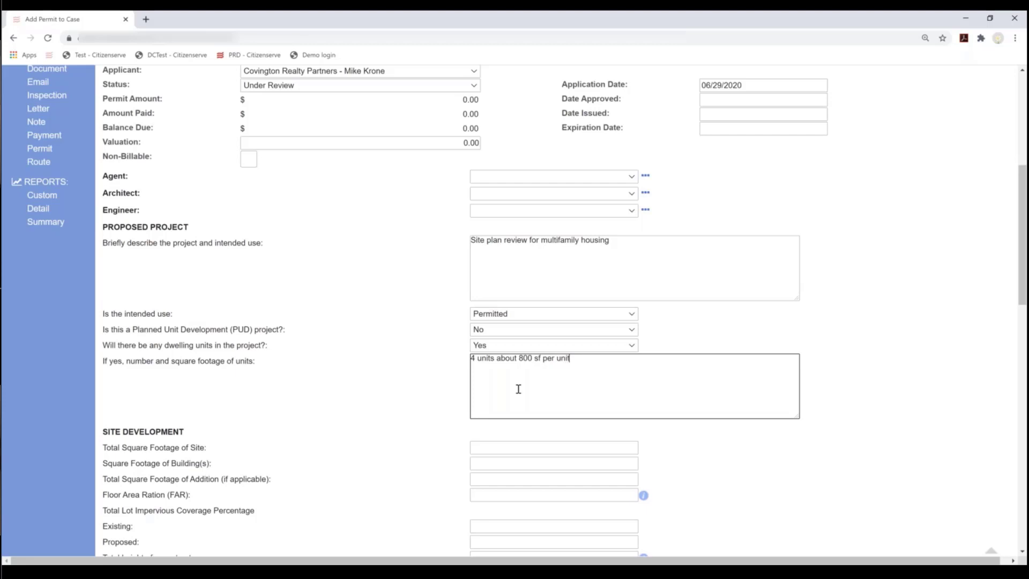
scroll(497, 406, "down", 4)
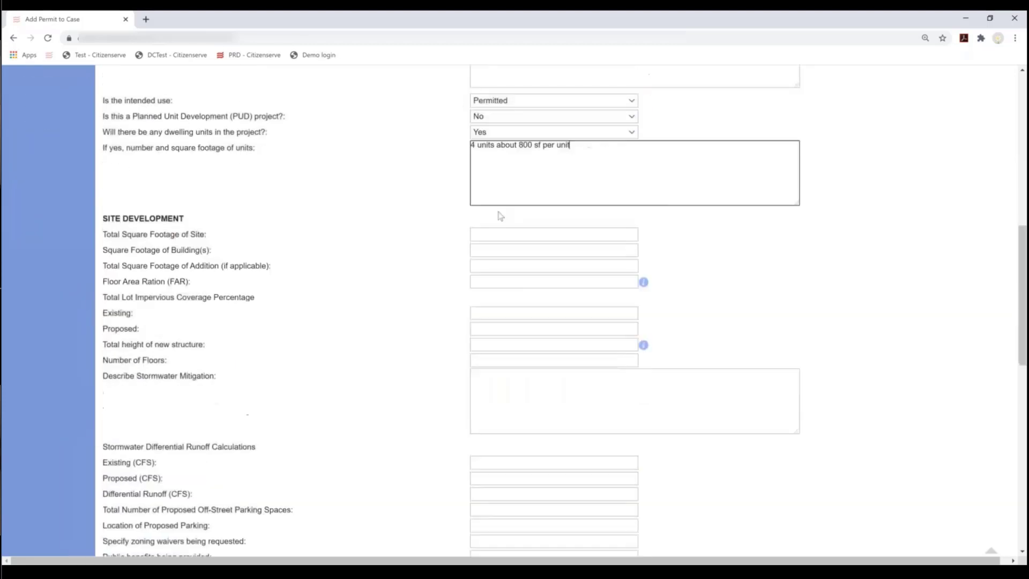
- Enter 6000 for building square footage and 2 for number of floors
left_click(517, 248)
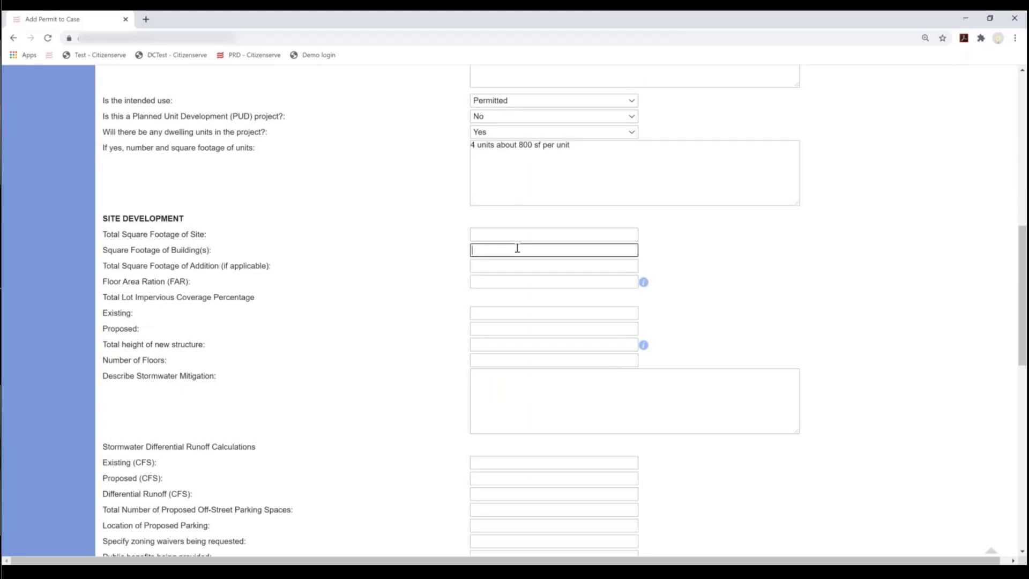
type("6000")
scroll(504, 263, "down", 1)
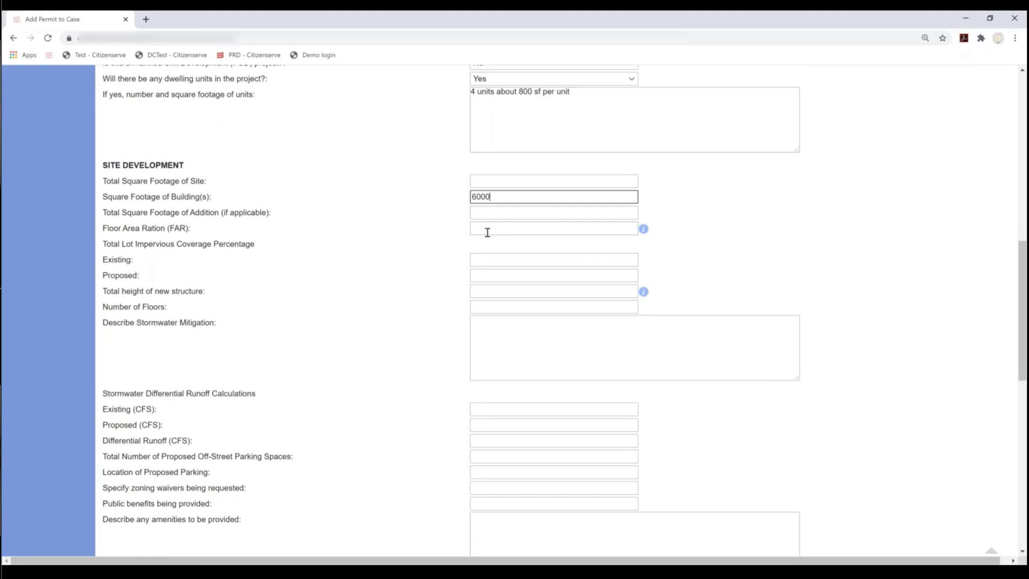
scroll(487, 232, "down", 2)
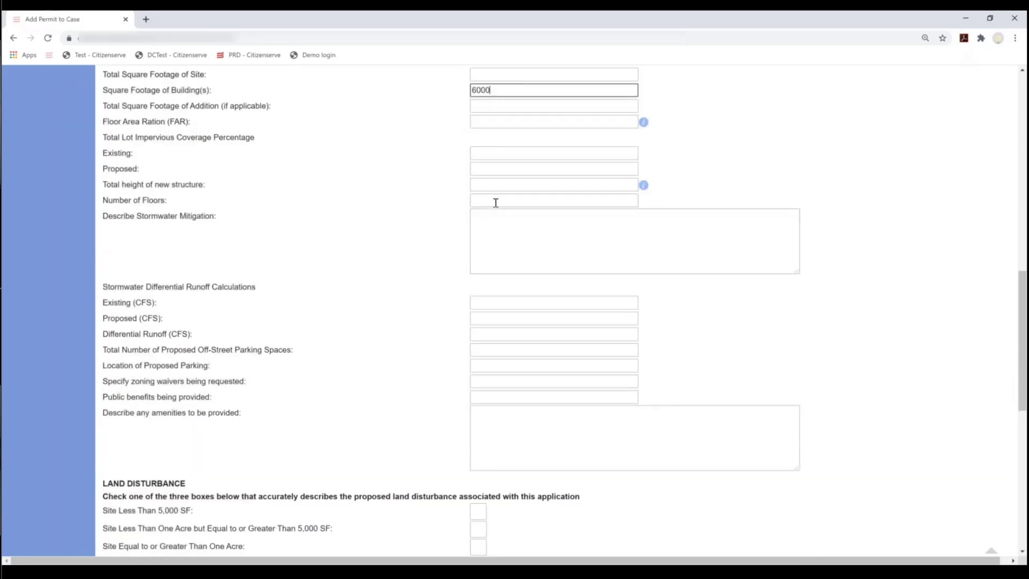
key("Tab")
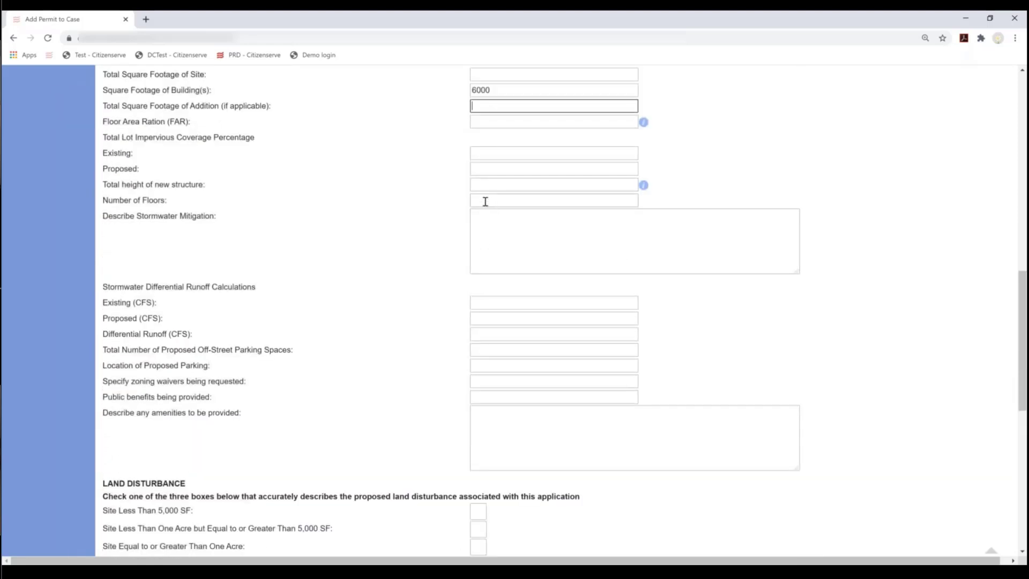
left_click(485, 201)
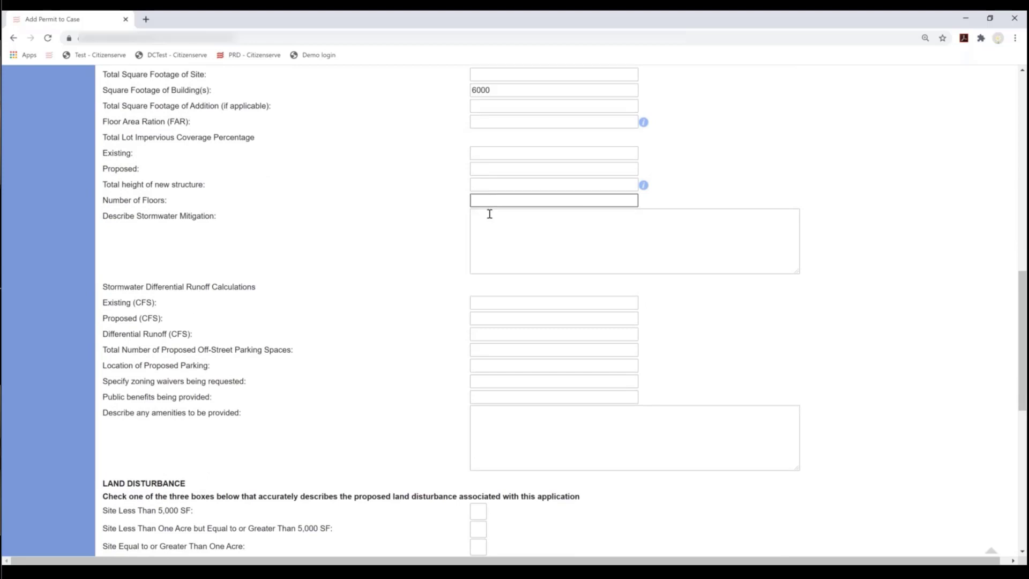
type("2")
- Move through the stormwater mitigation and existing runoff CFS fields further down the form
left_click(486, 230)
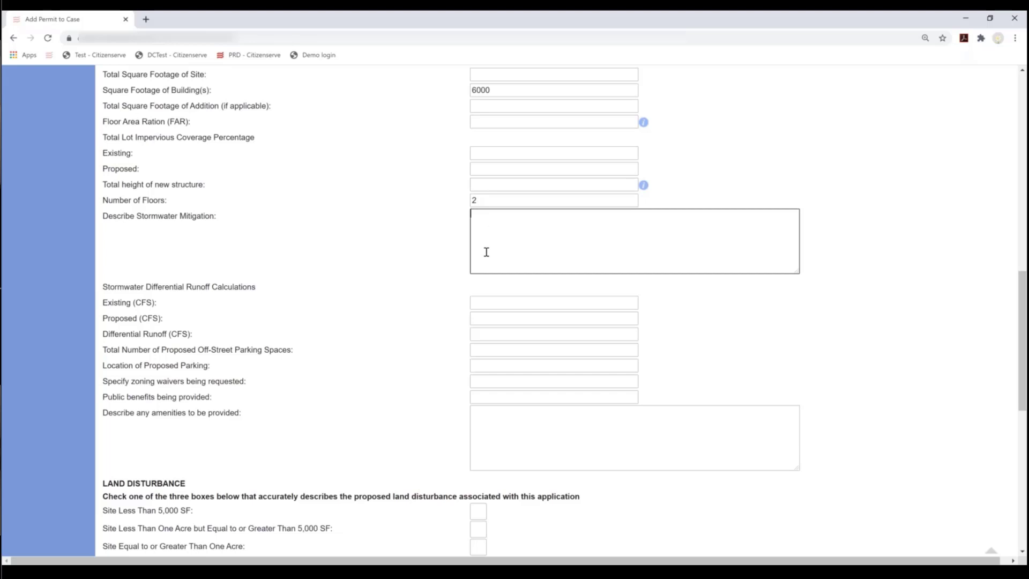
scroll(509, 272, "down", 2)
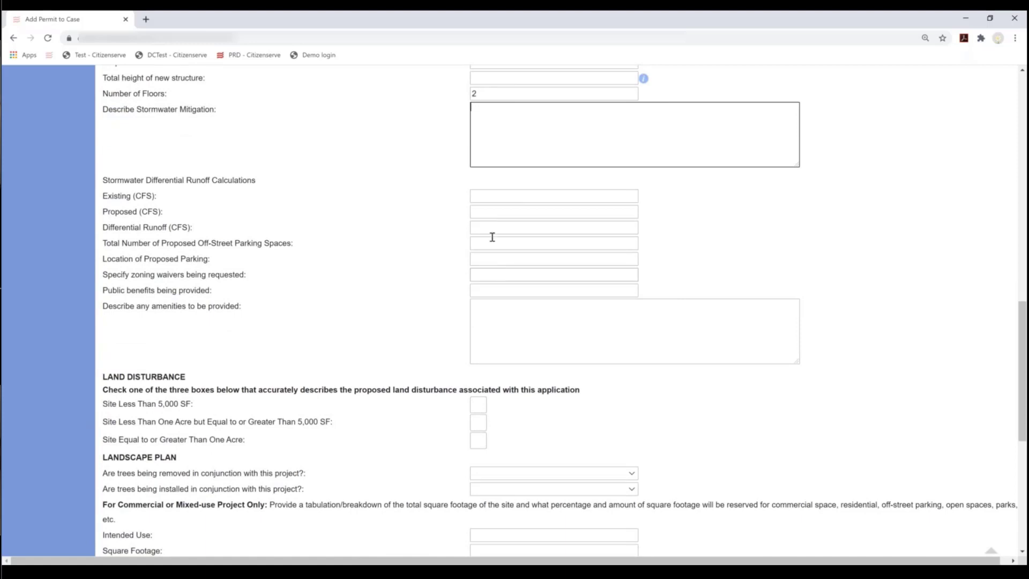
left_click(477, 196)
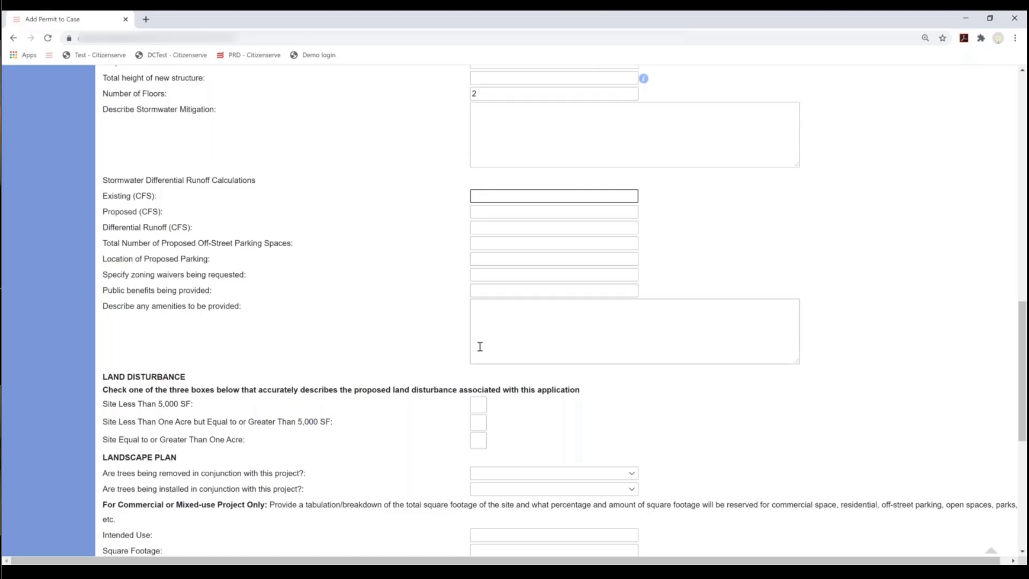
scroll(481, 352, "down", 1)
scroll(481, 356, "down", 3)
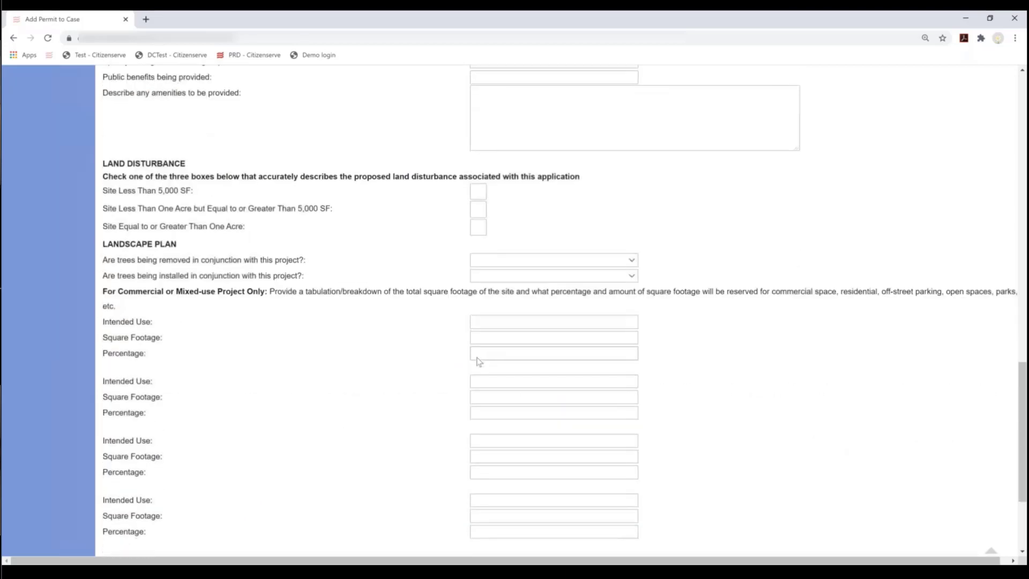
scroll(479, 361, "down", 1)
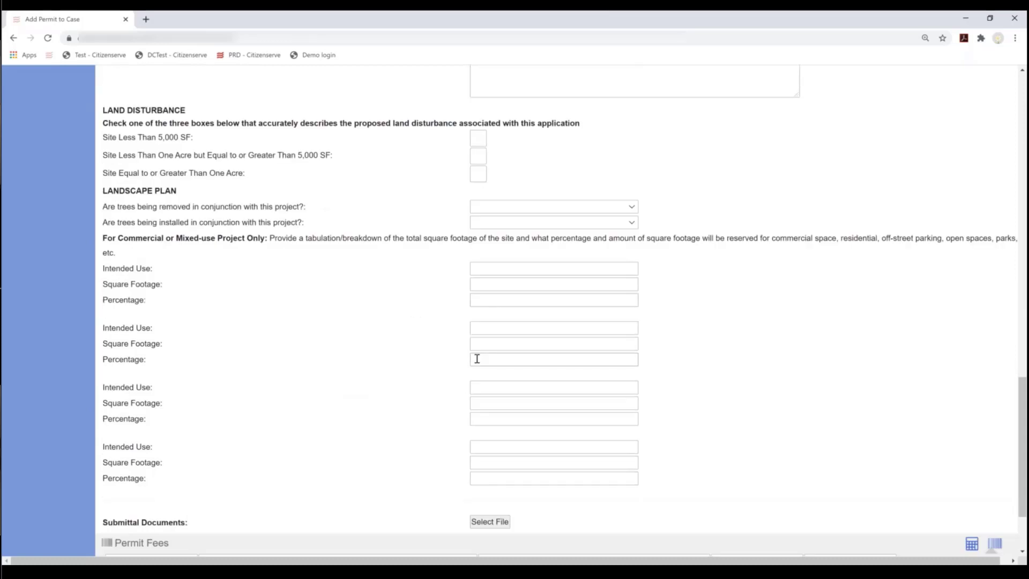
- Attach 4UnitApartment.pdf to the permit as a submittal document
scroll(477, 359, "down", 2)
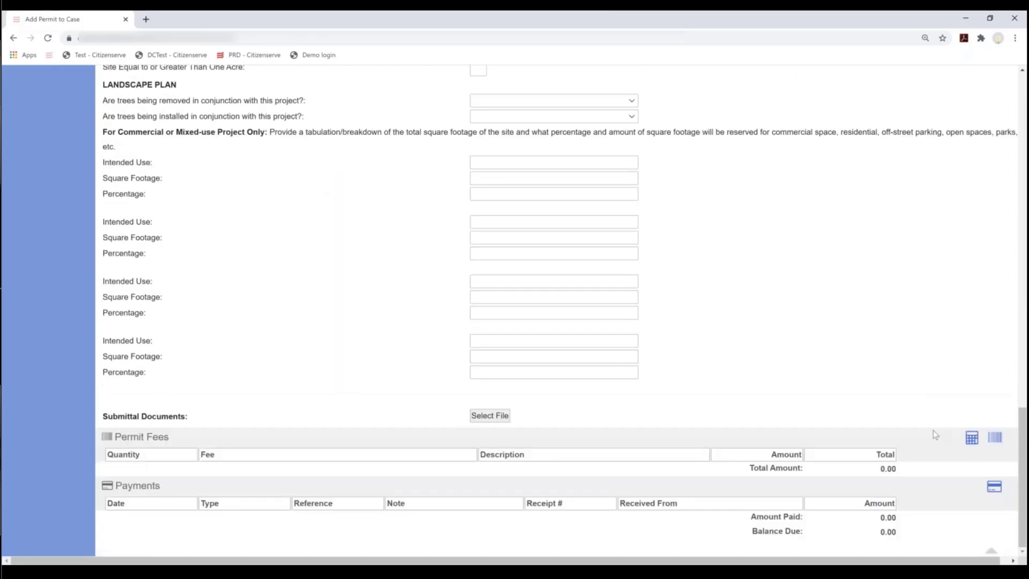
left_click(484, 417)
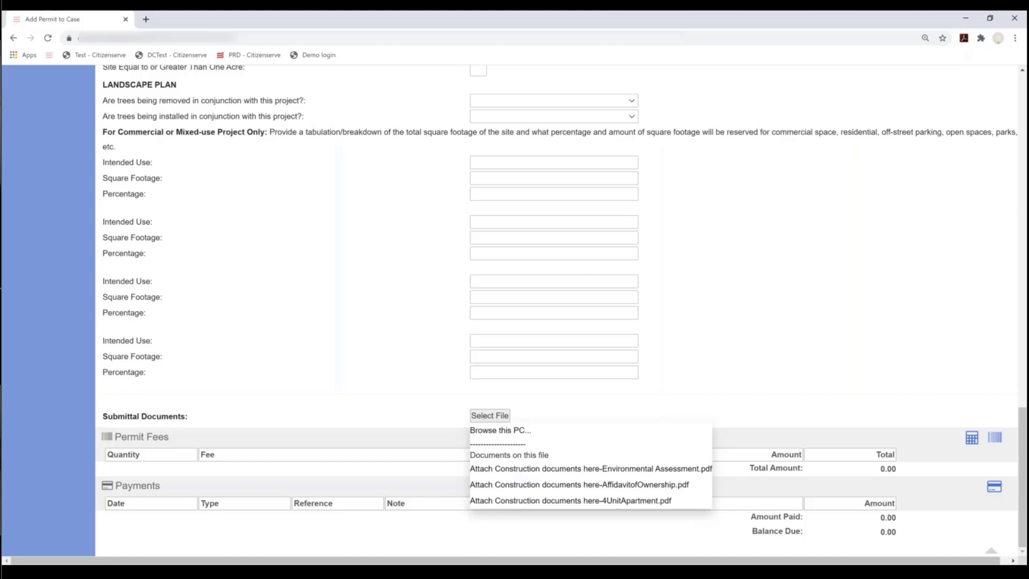
left_click(645, 502)
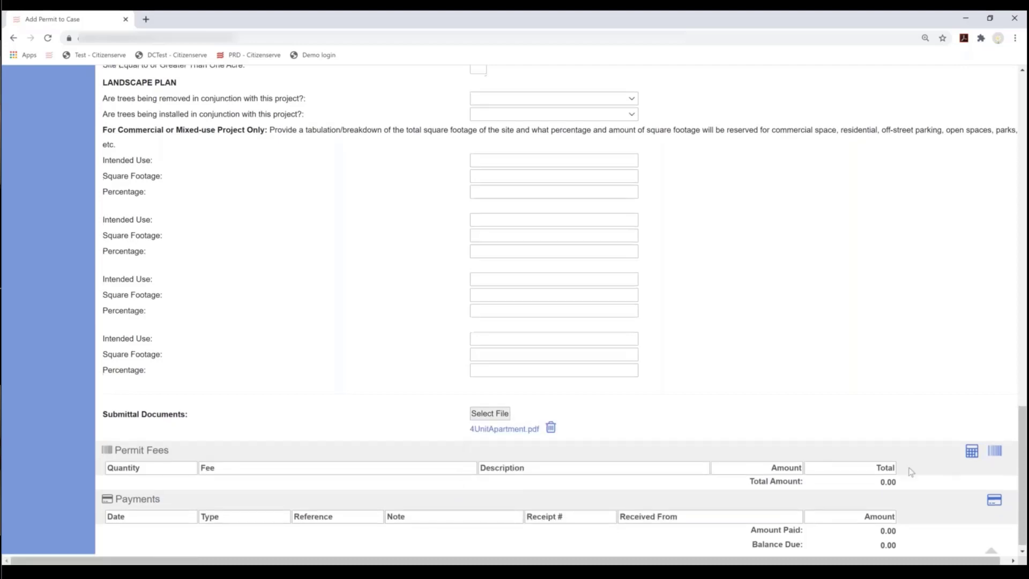
- Calculate the permit fees, producing three fees totalling 1,035.00
scroll(694, 402, "down", 1)
mouse_move(694, 402)
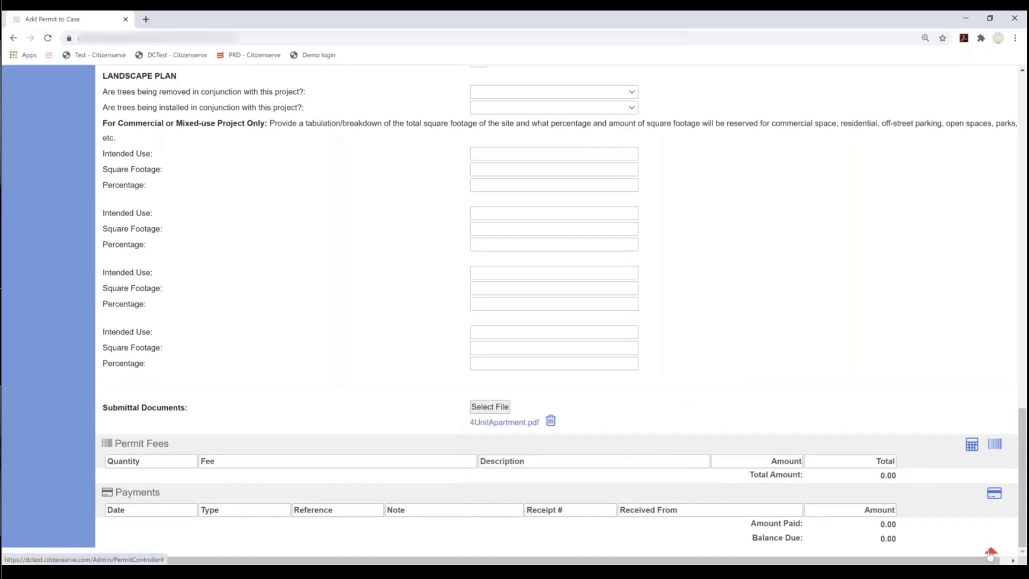
left_click(972, 445)
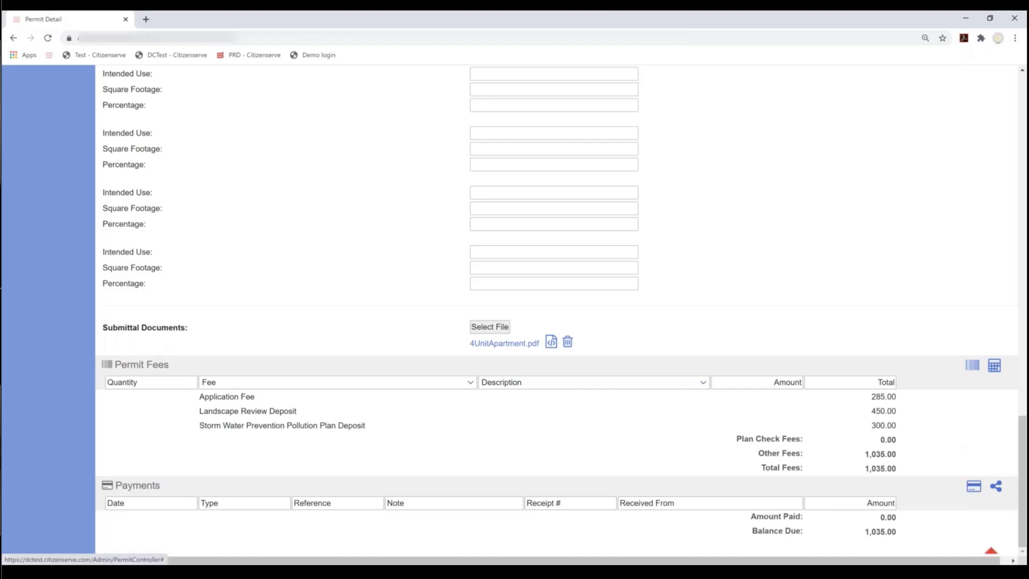
- Save permit SPR20-000005 so file 20-001039 lists it Under Review with $1,035.00 due
left_click(991, 554)
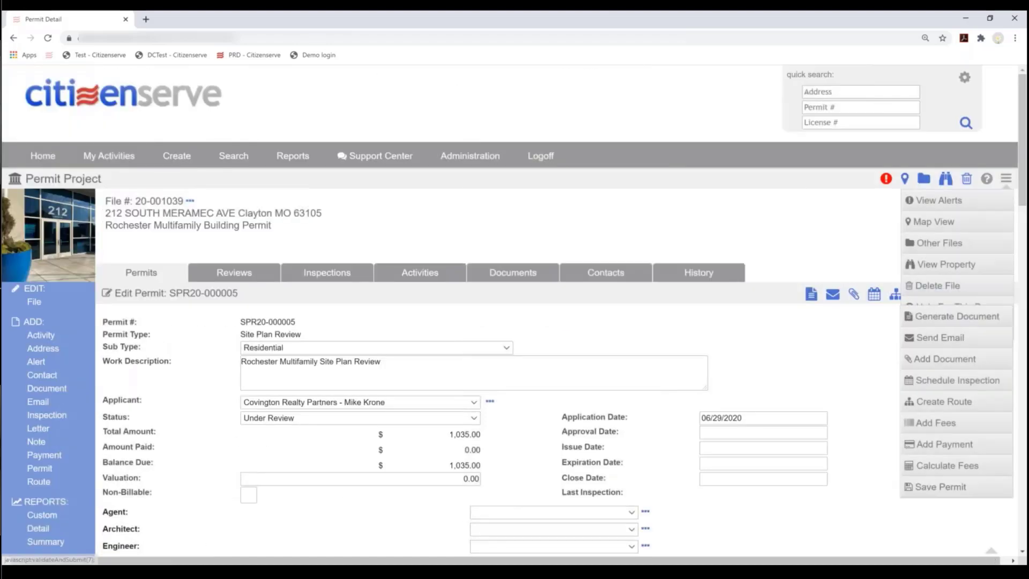
left_click(986, 295)
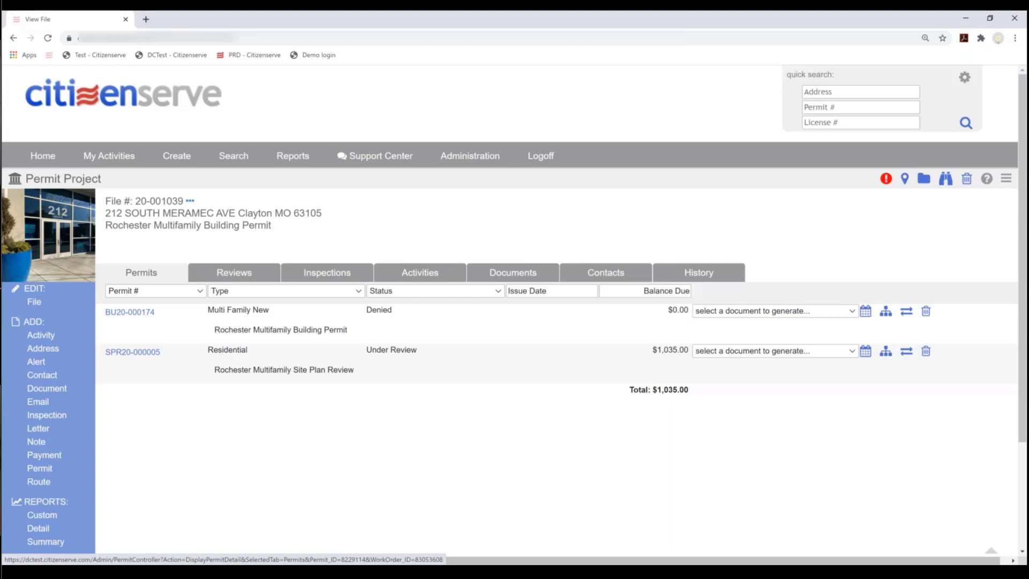
- Check permit BU20-000174, then show file 20-001039's review routes, including SPR20-000005's pending route
left_click(114, 315)
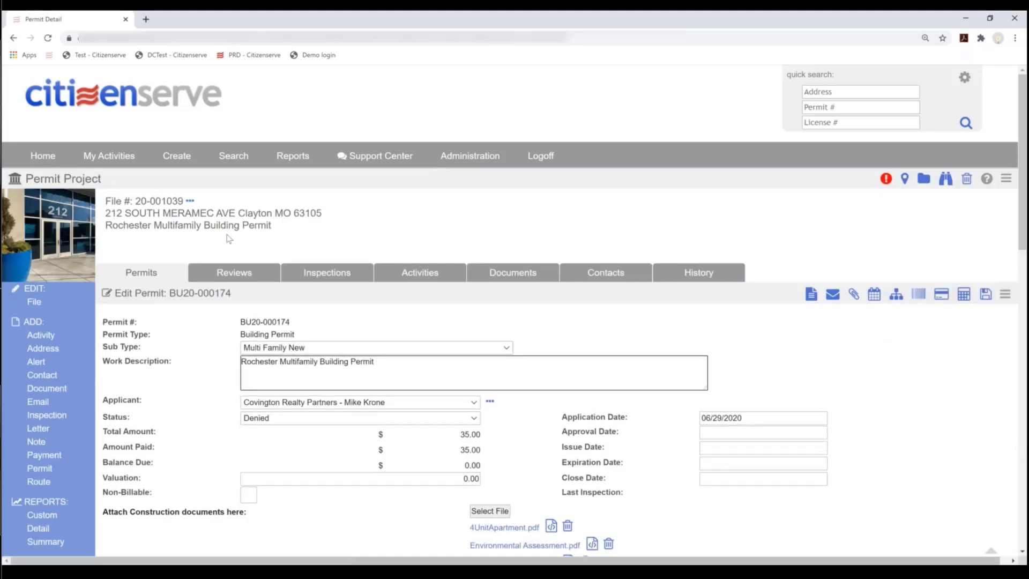
left_click(14, 38)
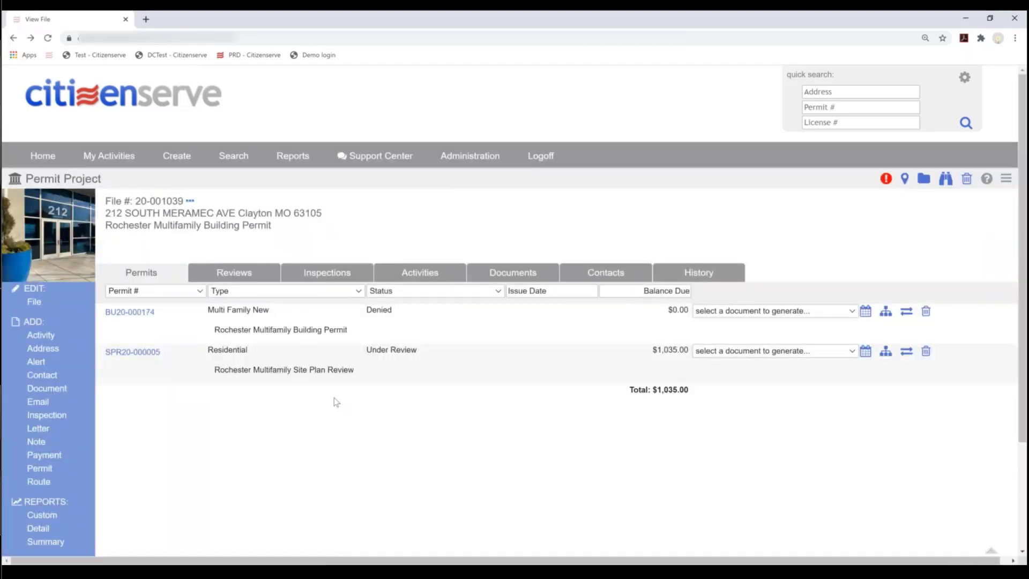
left_click(233, 270)
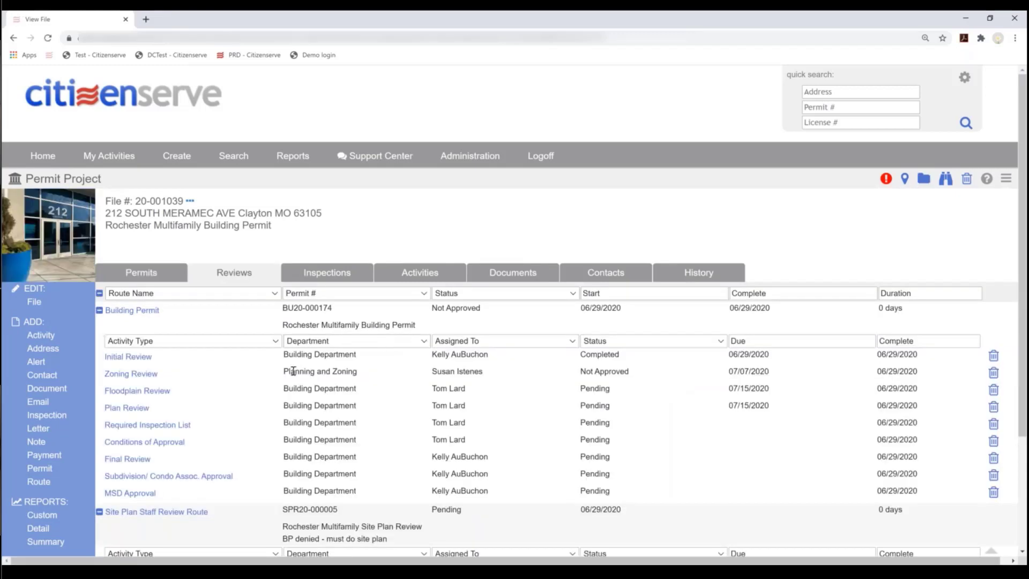
- Filter reviews to SPR20-000005 and expand its Site Plan Staff Review Route's six pending activities
left_click(99, 294)
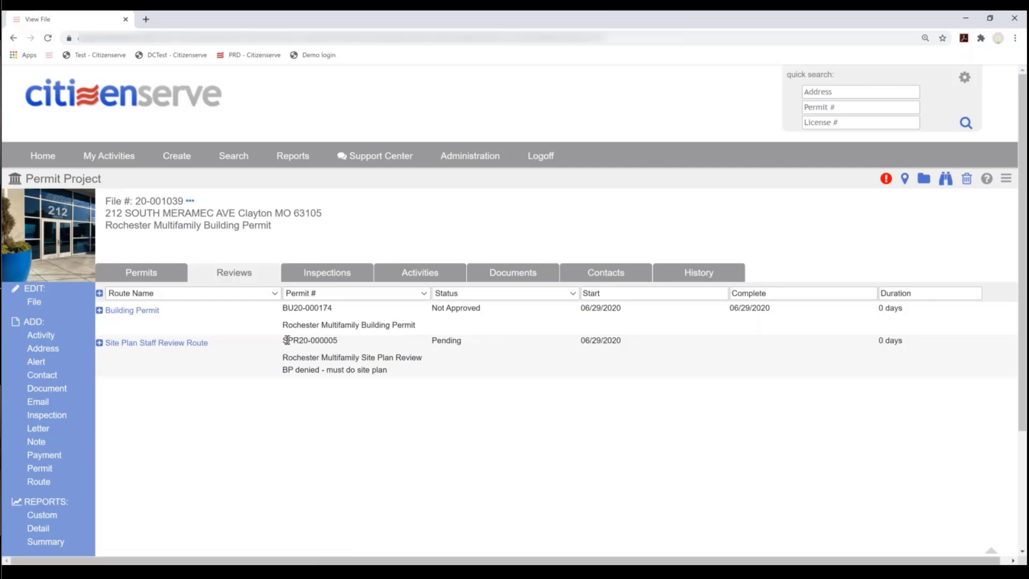
left_click(387, 297)
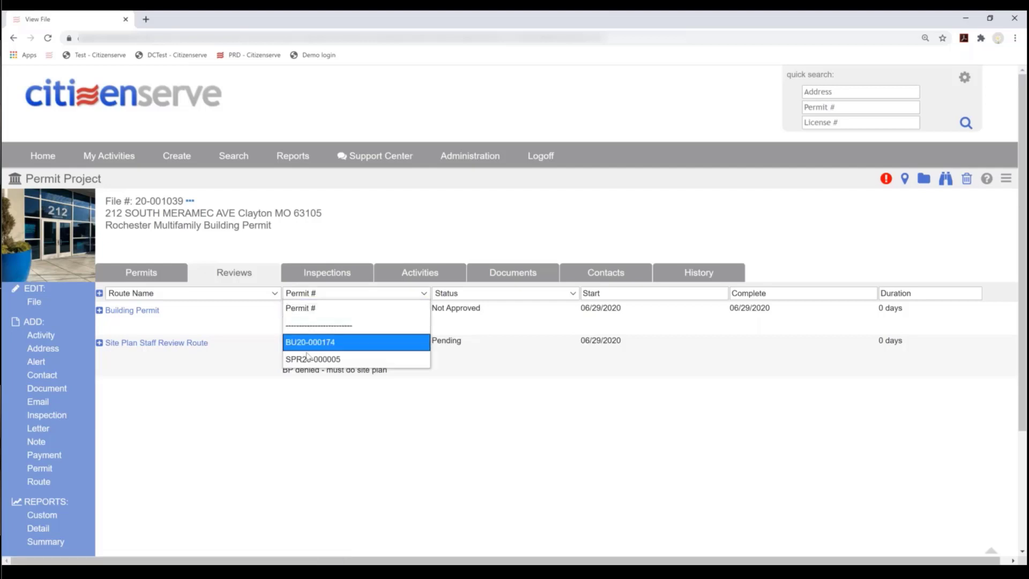
left_click(322, 359)
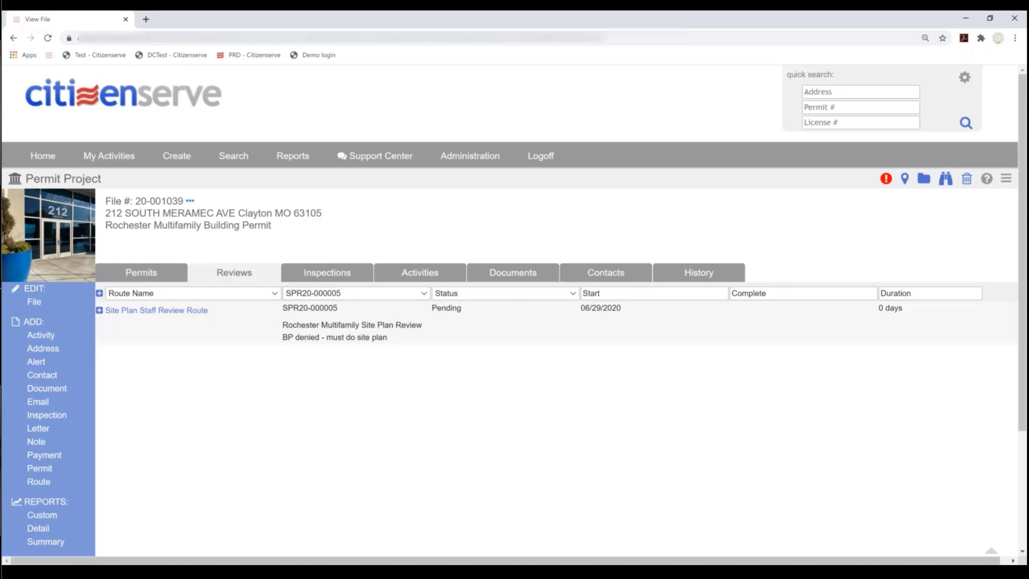
left_click(99, 310)
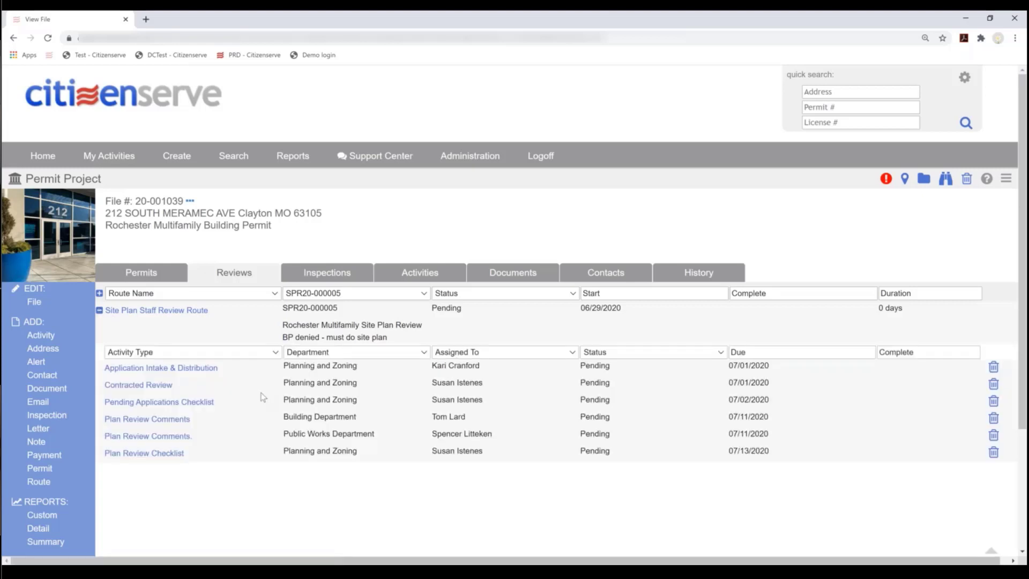
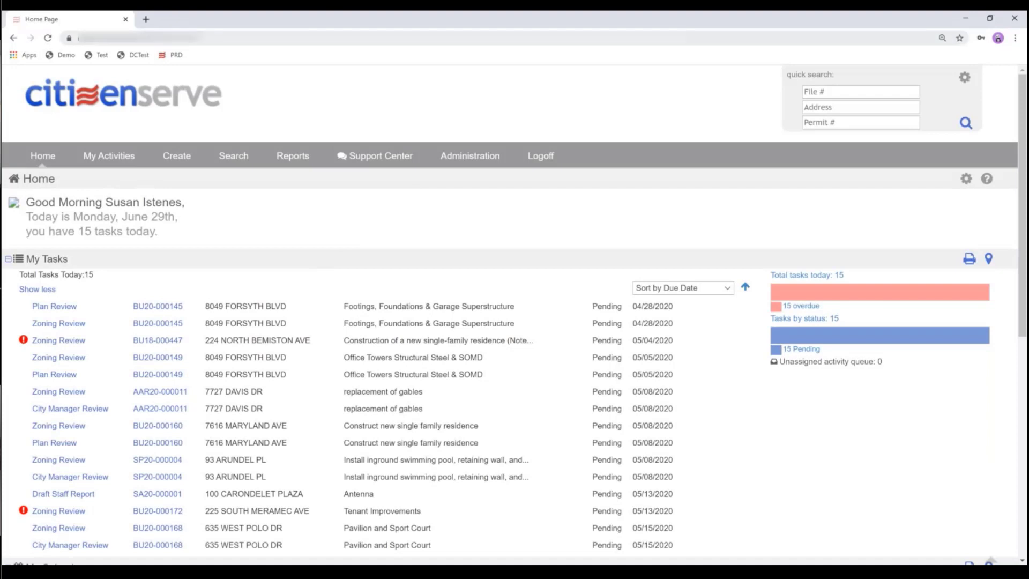
- Refresh the home page to 18 tasks and narrow the task list to the 3 due tasks
left_click_drag(105, 202, 182, 202)
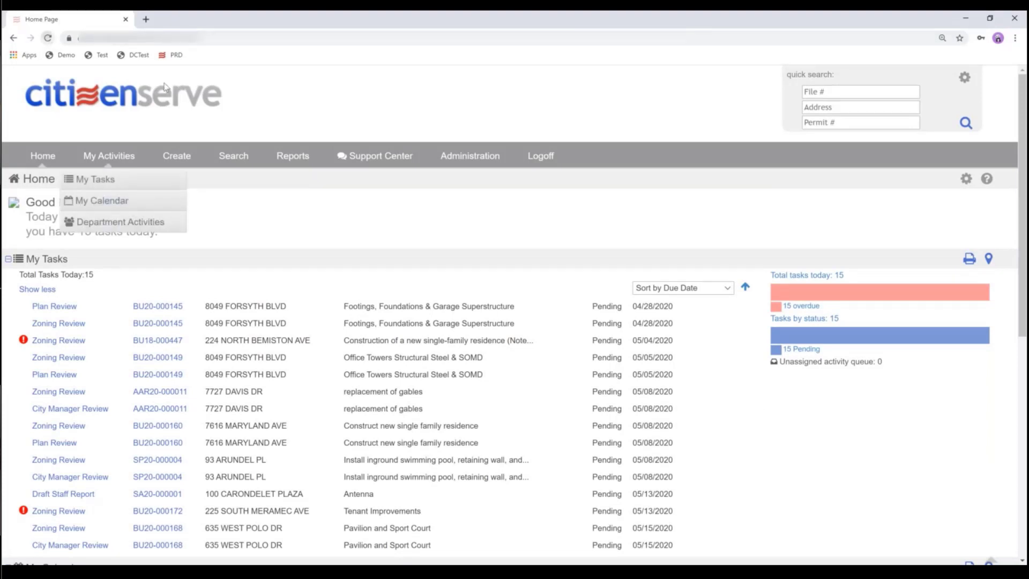
left_click(47, 38)
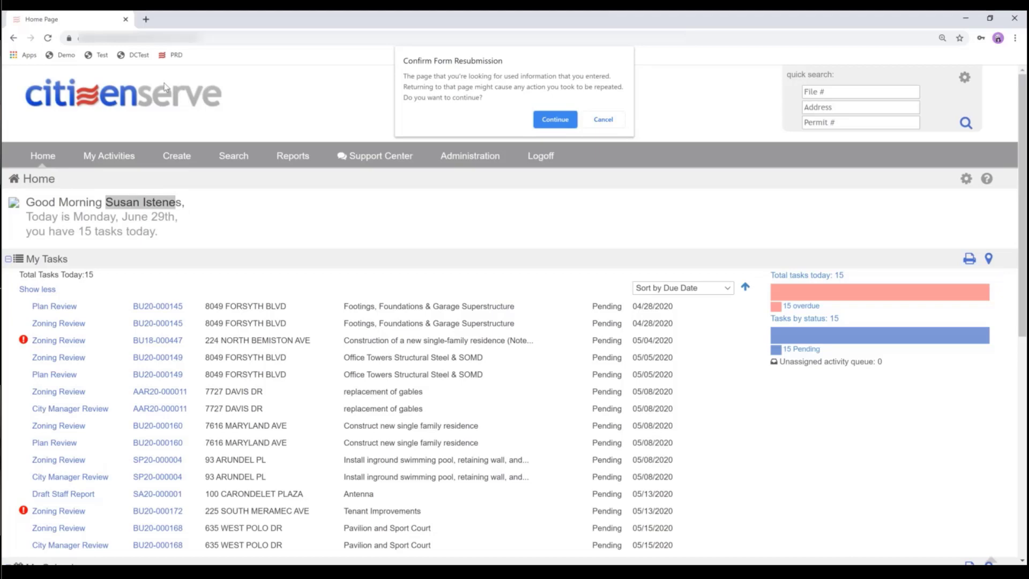
left_click(569, 119)
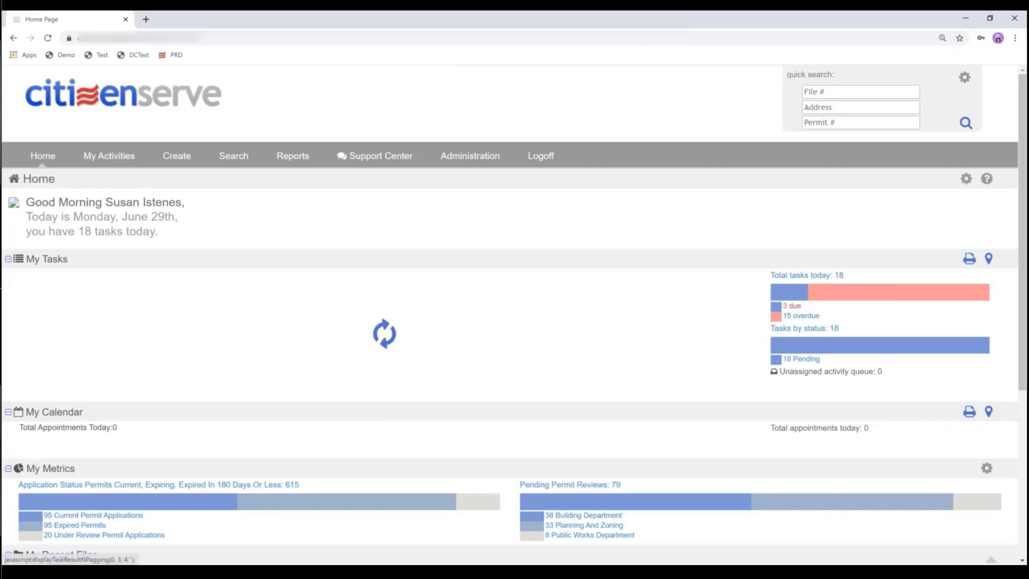
left_click(792, 306)
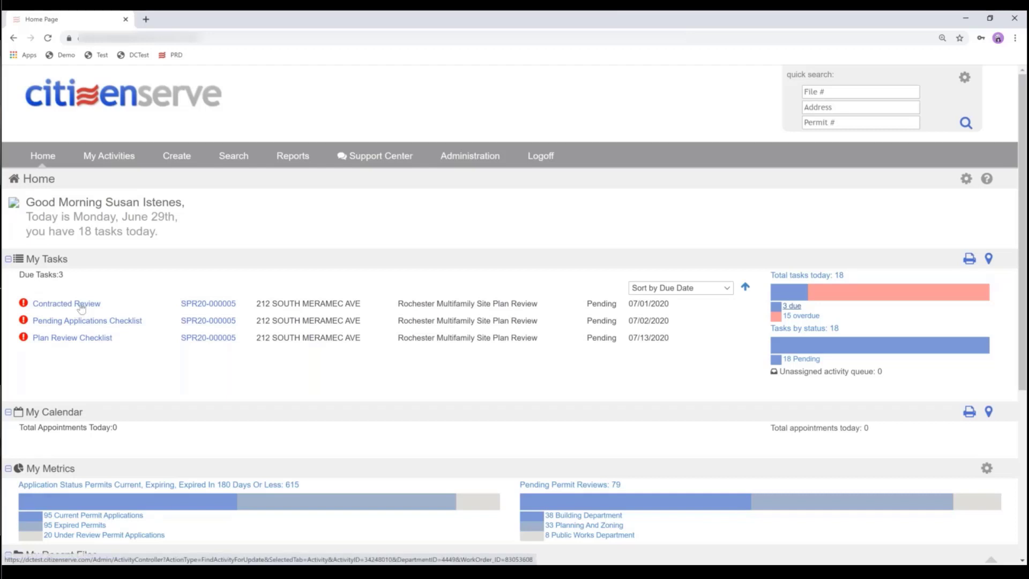
- In SPR20-000005's Plan Review Checklist, check Planning/Zoning Review and Landscape Review, then start an email
left_click(107, 337)
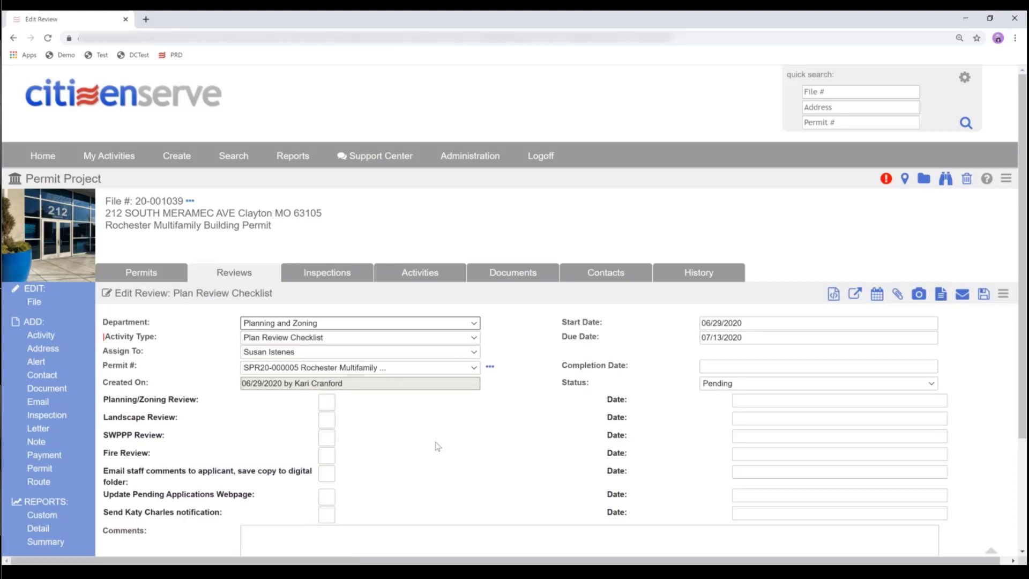
scroll(438, 446, "down", 2)
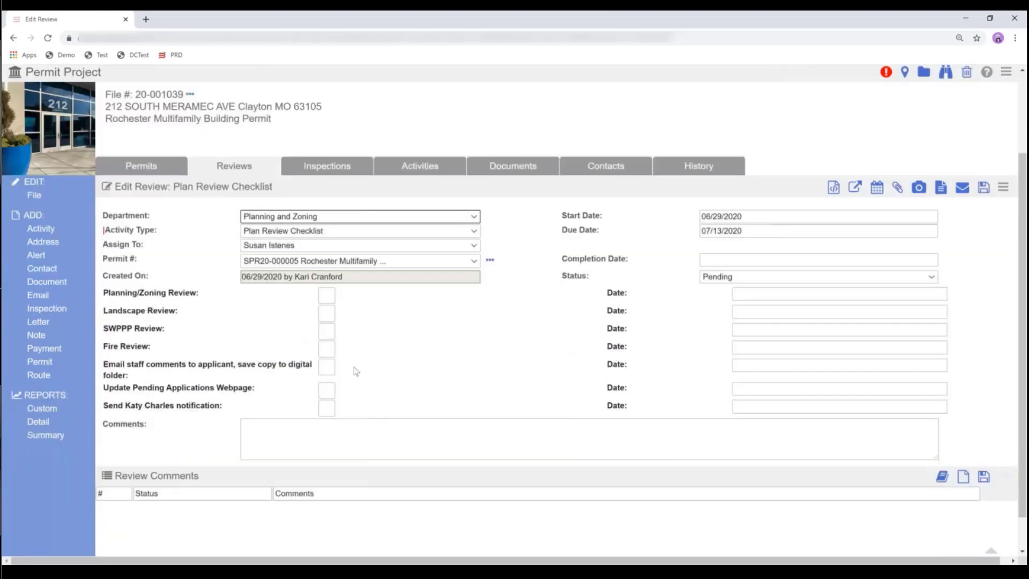
left_click(327, 295)
left_click(328, 314)
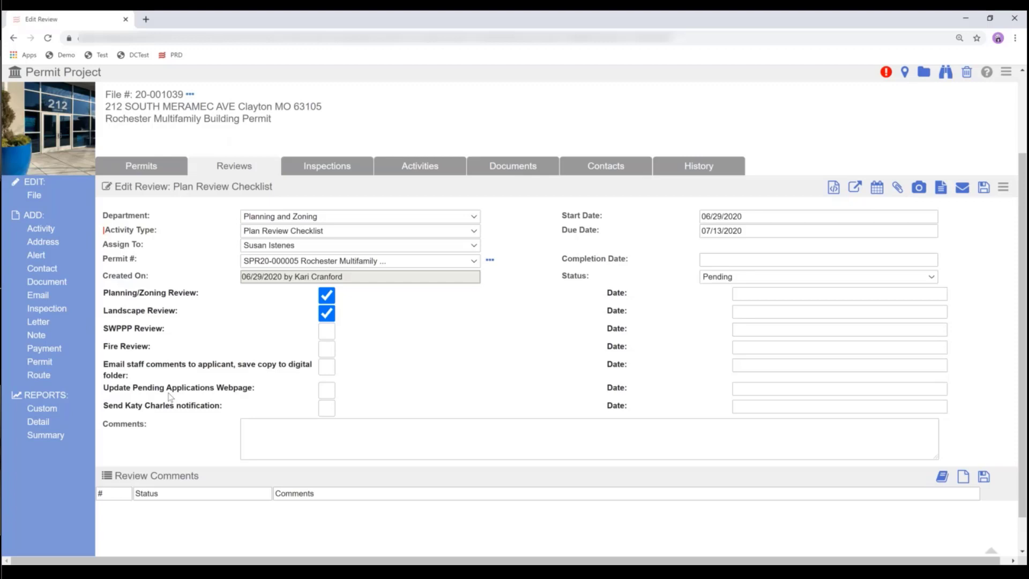
left_click(963, 187)
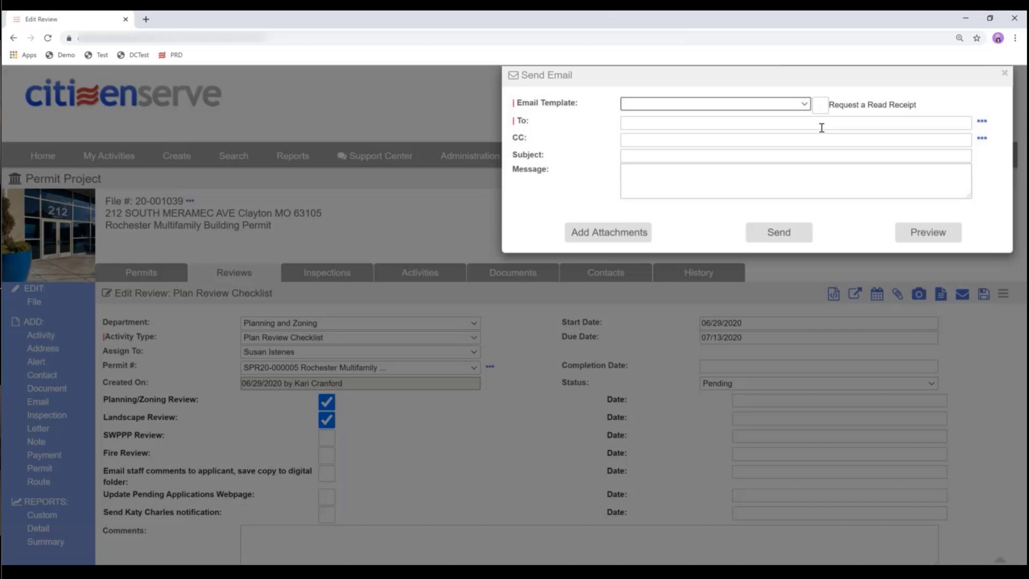
- Apply the PZ - Plan Review Comments email template with Code Editions 321.15
left_click(802, 104)
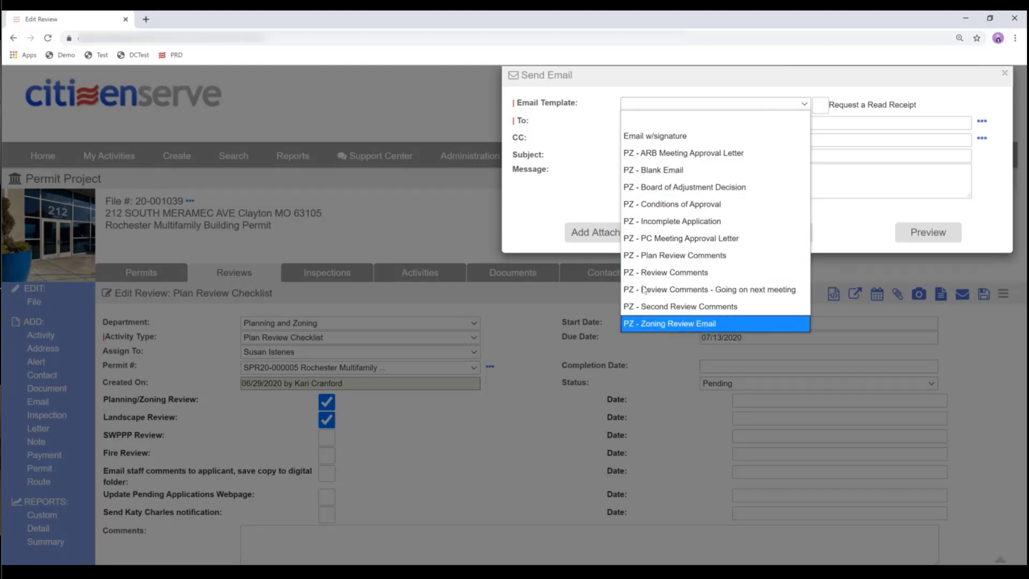
left_click(690, 260)
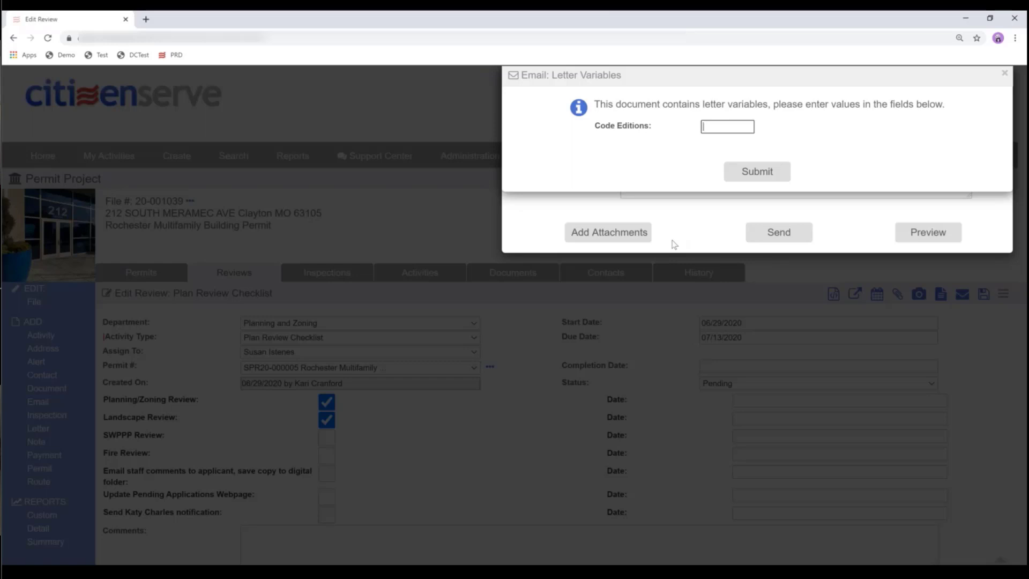
type("321")
type("15")
left_click(741, 172)
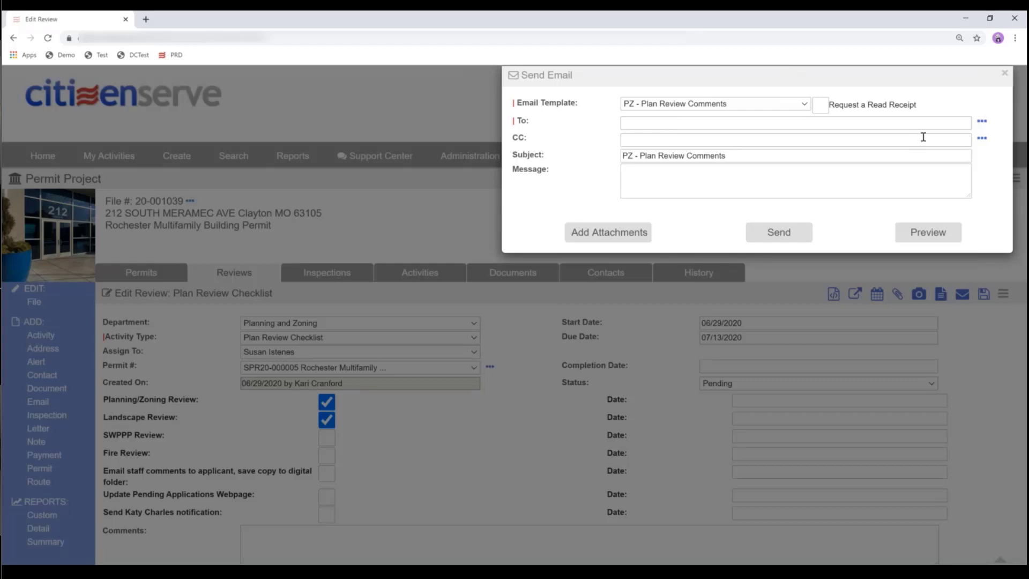
- Select the Applicant as the email's To recipient and save the recipient list
left_click(981, 123)
left_click(970, 156)
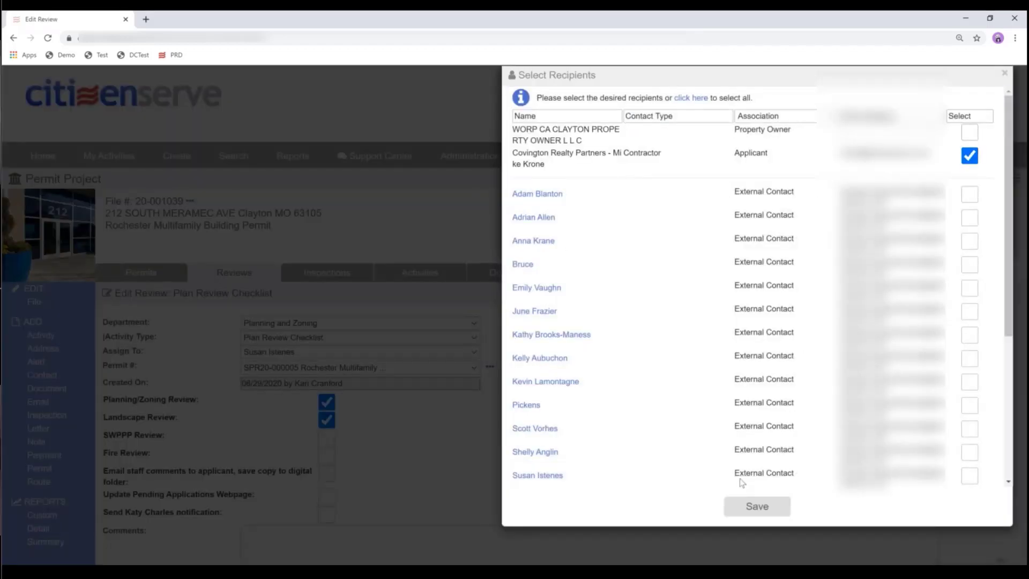
left_click(976, 158)
scroll(572, 358, "down", 3)
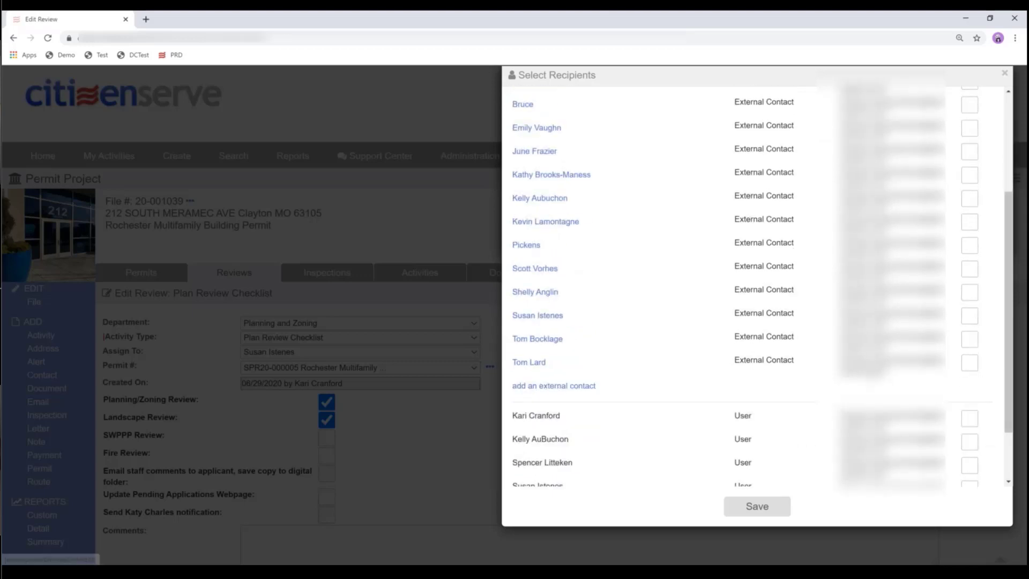
scroll(974, 160, "up", 3)
left_click(969, 155)
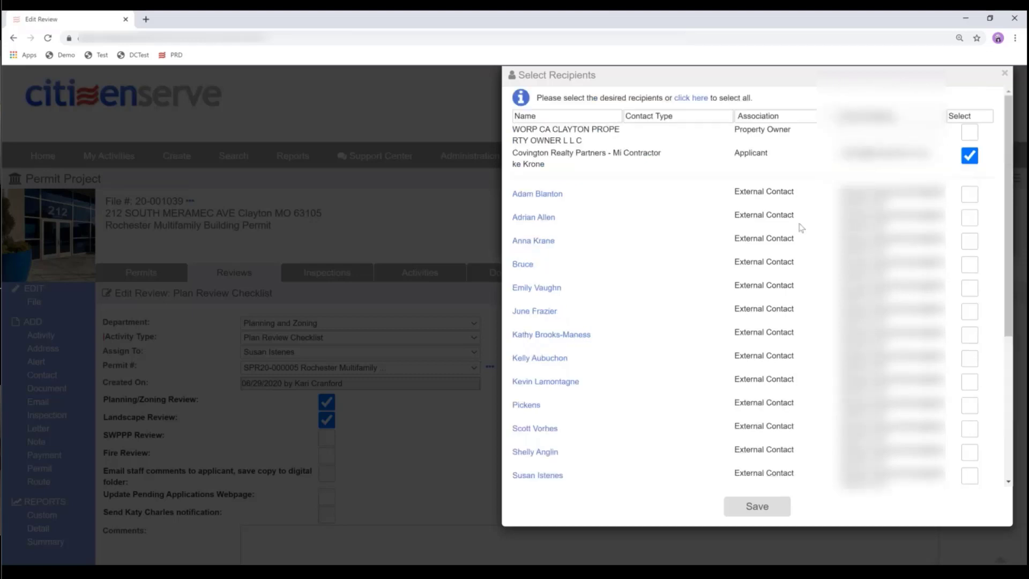
scroll(969, 156, "down", 5)
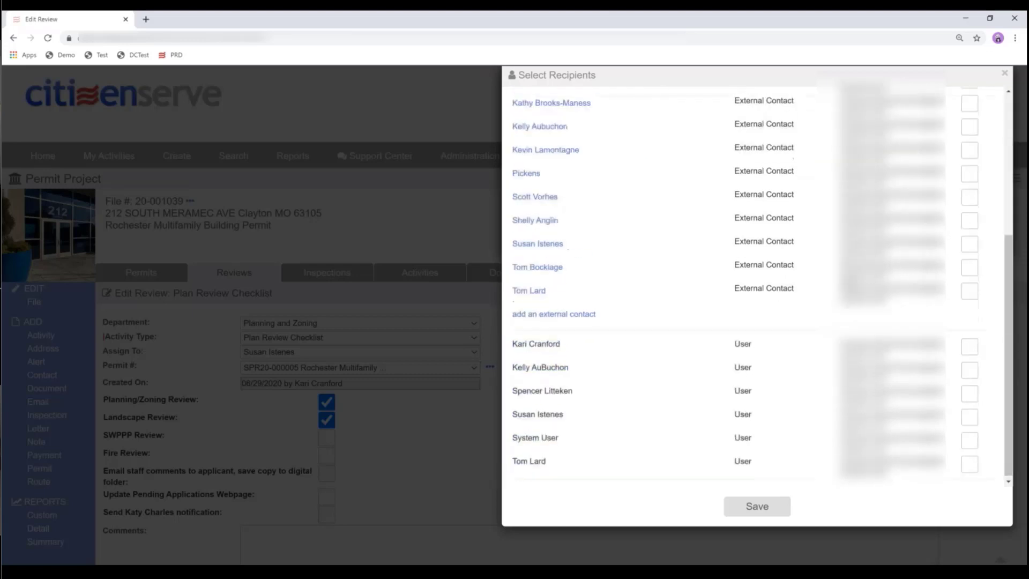
left_click(763, 503)
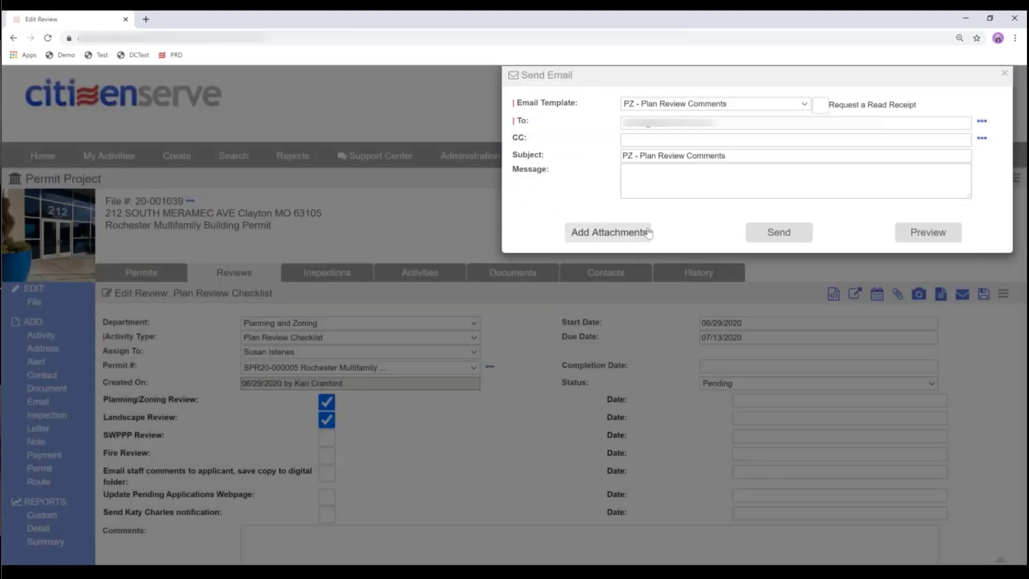
left_click(594, 235)
- Attach 4UnitApartment.pdf from the Attach Construction Documents Here source to the email
left_click(598, 242)
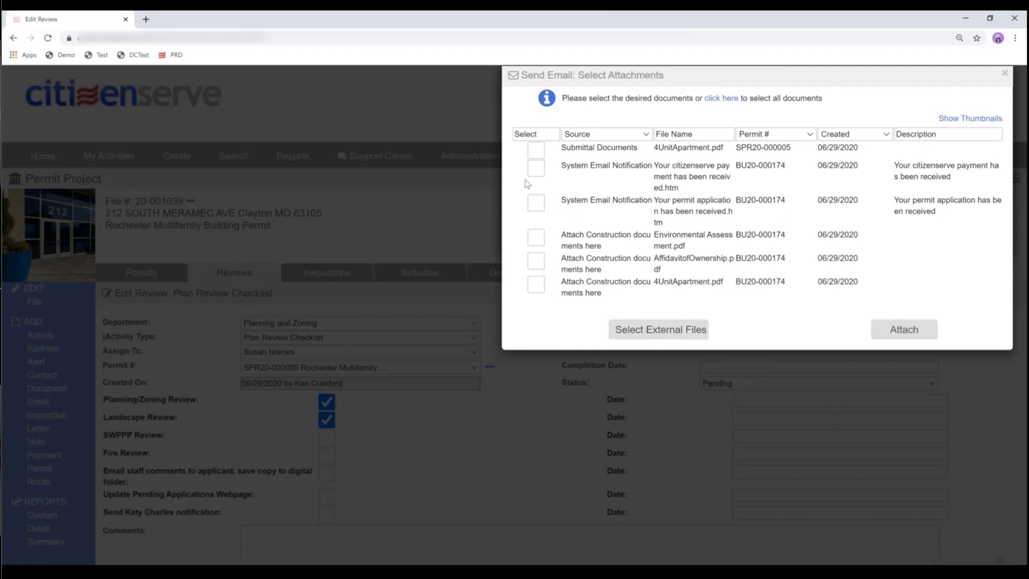
left_click(537, 240)
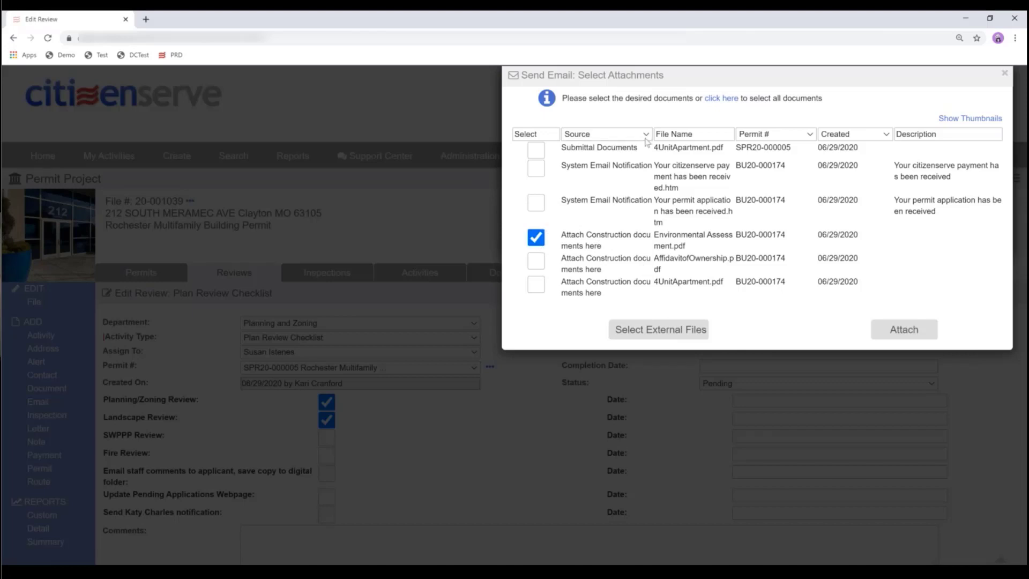
left_click(647, 137)
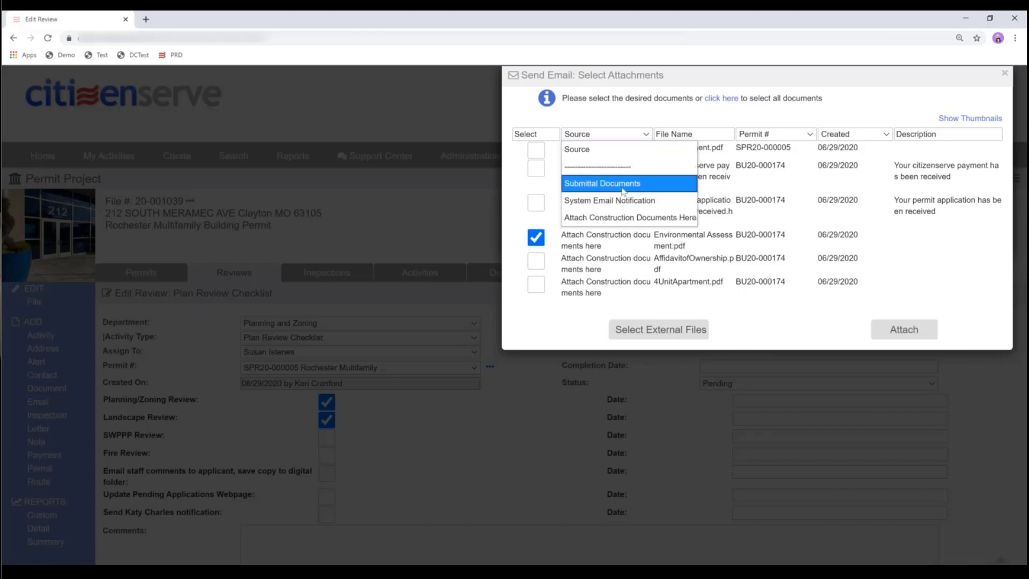
left_click(609, 219)
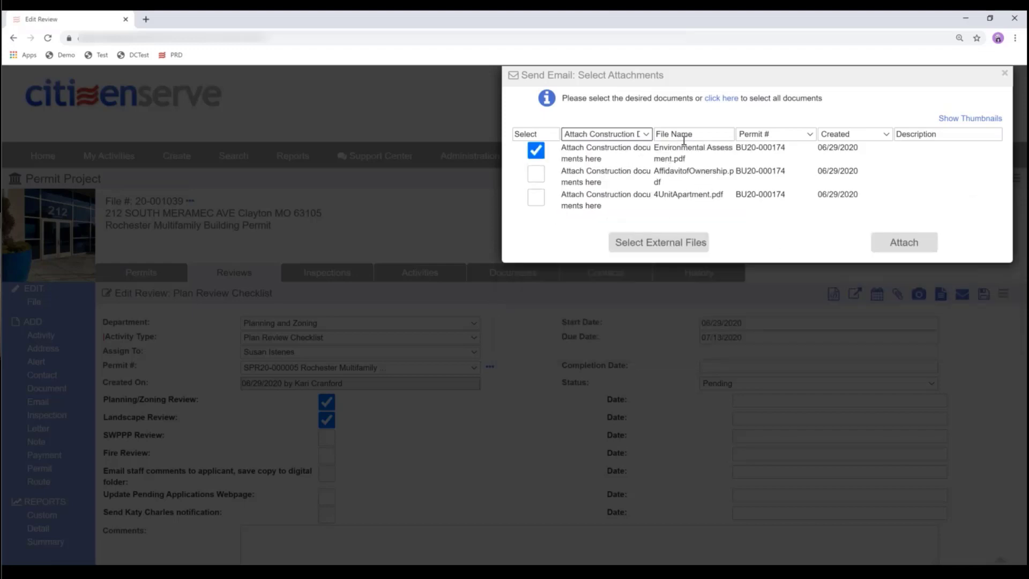
left_click(536, 151)
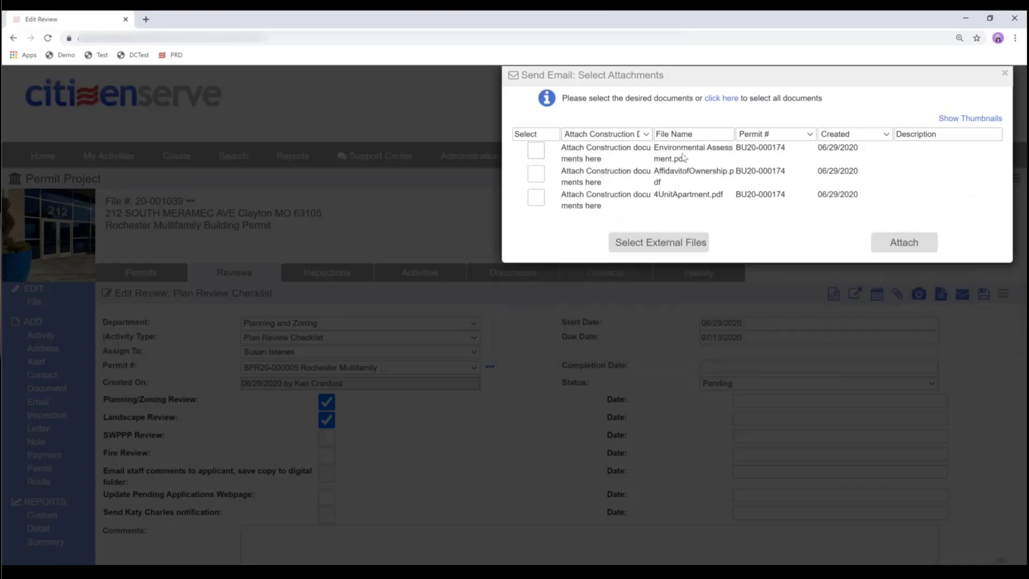
left_click(536, 198)
left_click(906, 246)
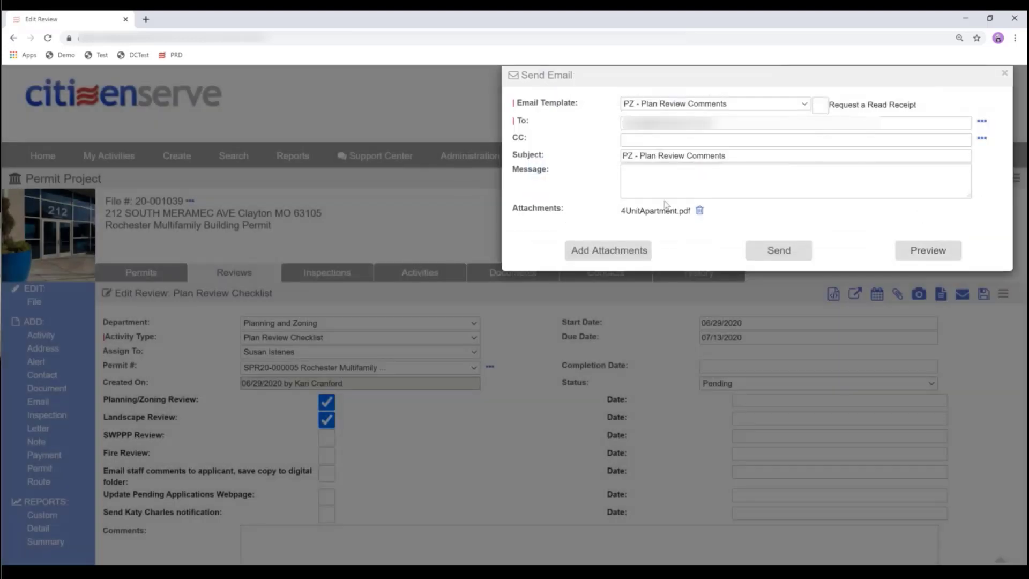
- Send the email with the message 'Please review and return comments by 6/29'
left_click(676, 194)
type("Please ")
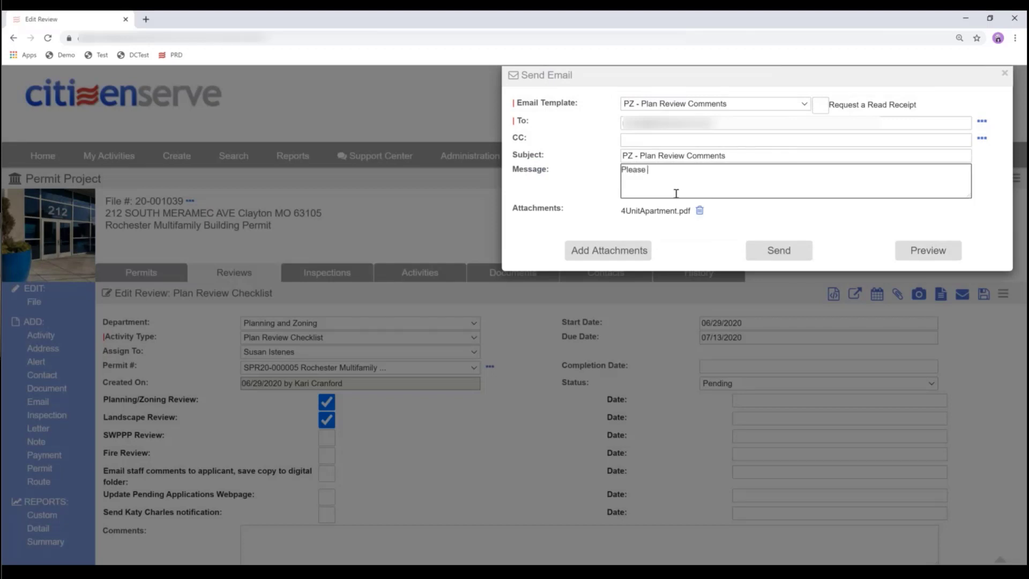
type("review and return comments by 6/29")
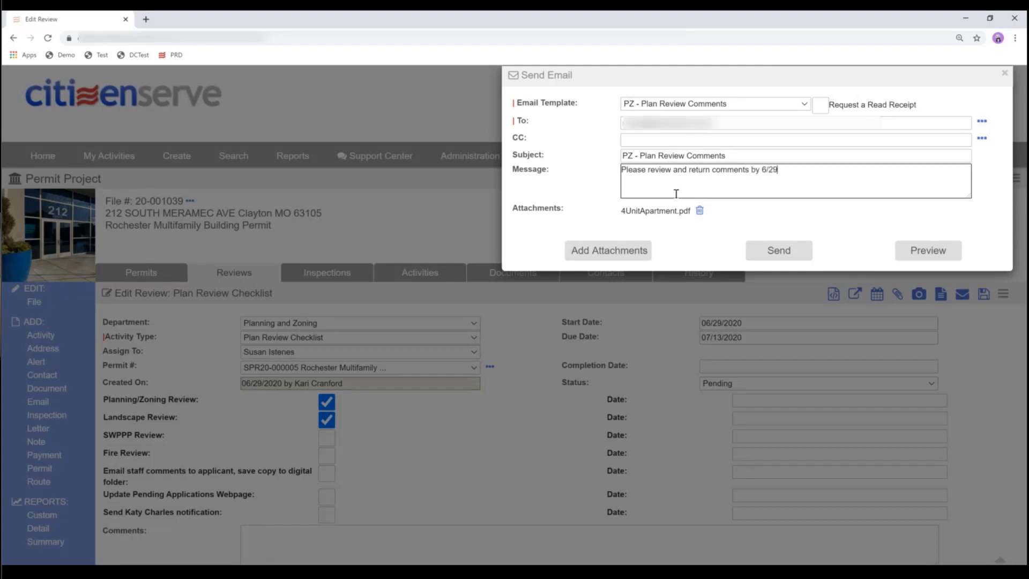
left_click(781, 254)
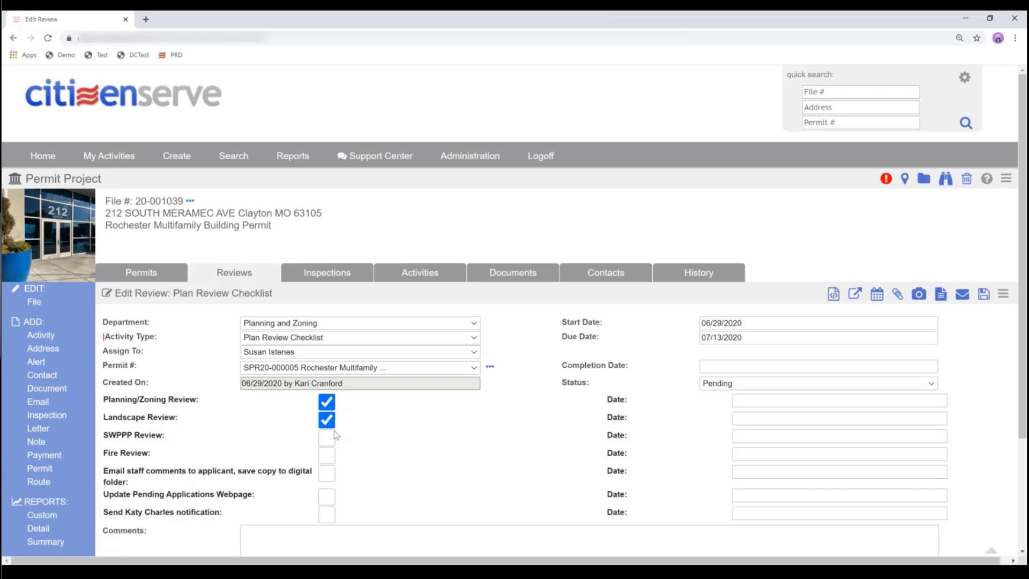
- Tick the Update Pending Applications Webpage checkbox on the SPR20-000005 checklist
scroll(333, 430, "down", 1)
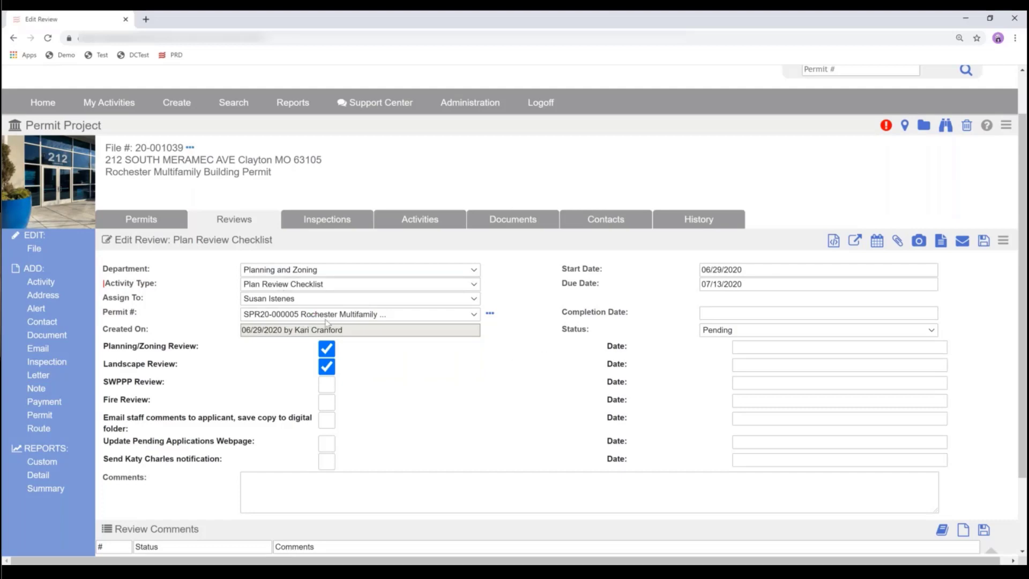
scroll(407, 401, "down", 1)
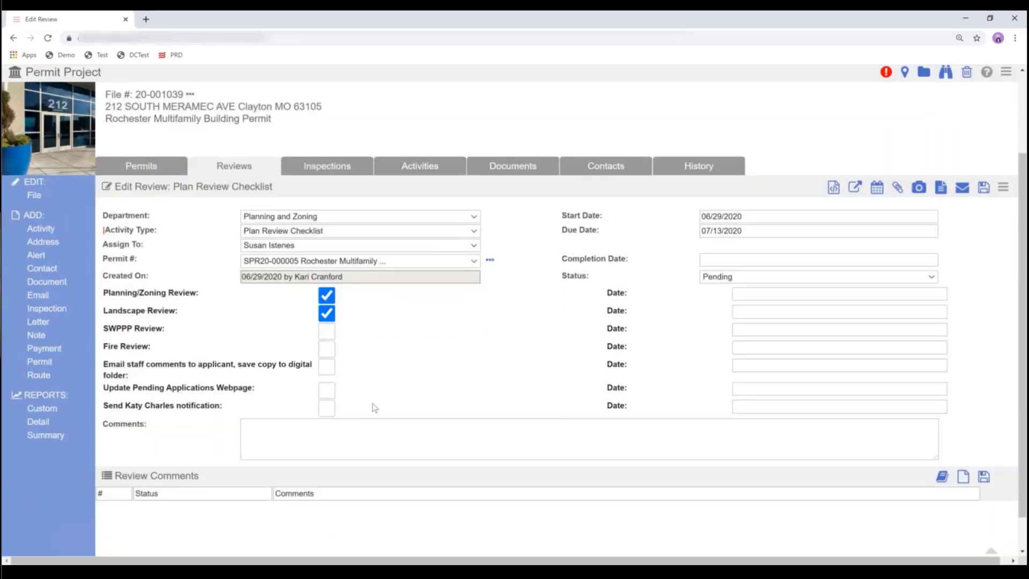
left_click(325, 391)
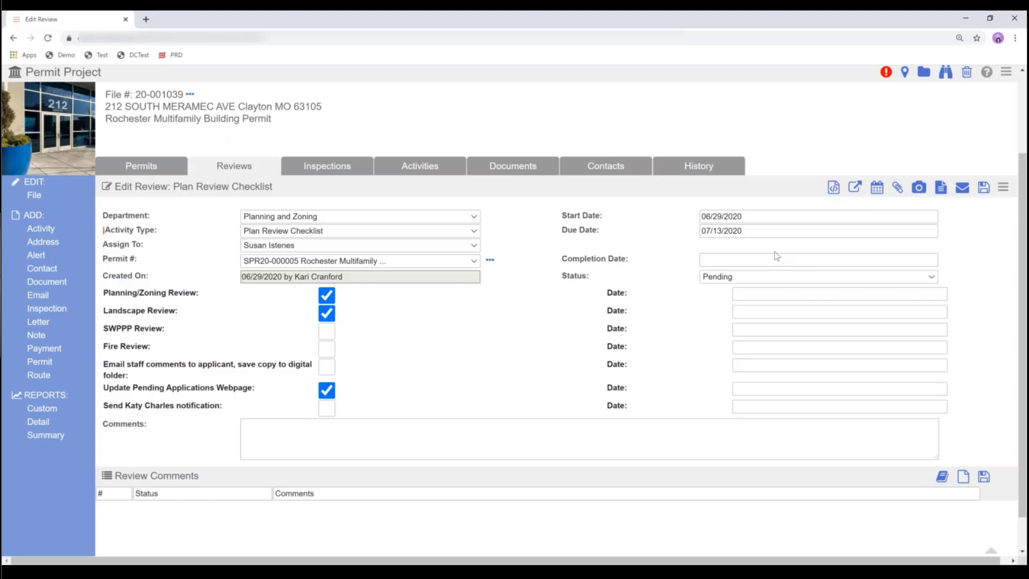
- Add the property-owner signature, liability insurance and project narrative standard comments to the review
left_click(942, 478)
left_click(72, 121)
left_click(71, 190)
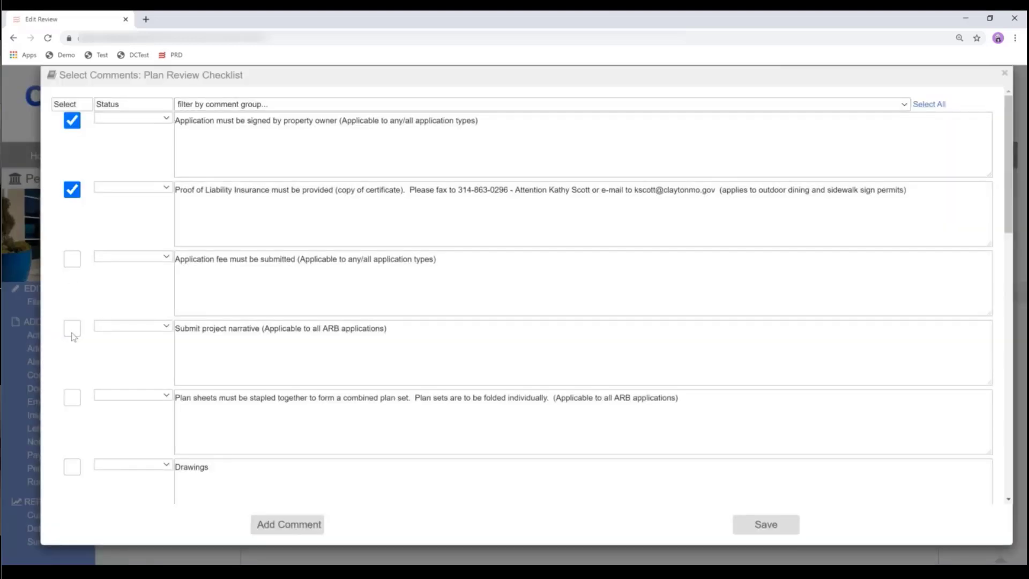
left_click(72, 331)
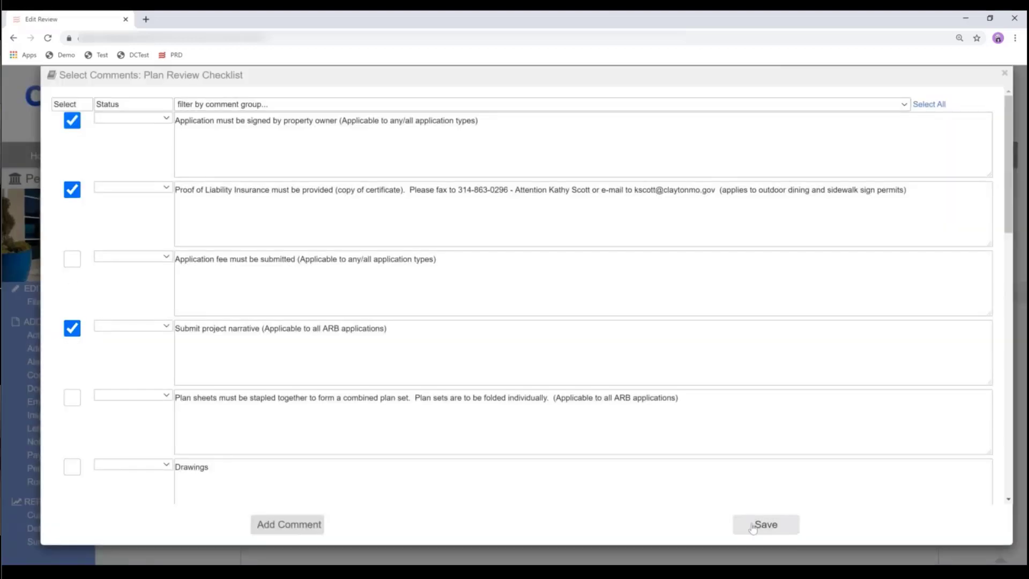
left_click(766, 524)
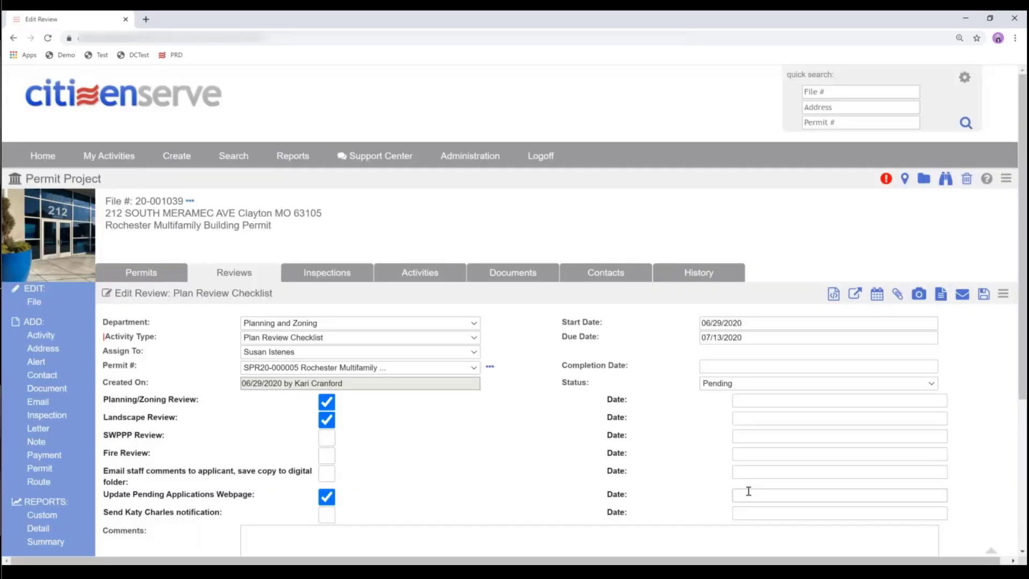
- Save the Plan Review Checklist as Approved with Conditions, completed 06/29/2020
scroll(727, 443, "down", 4)
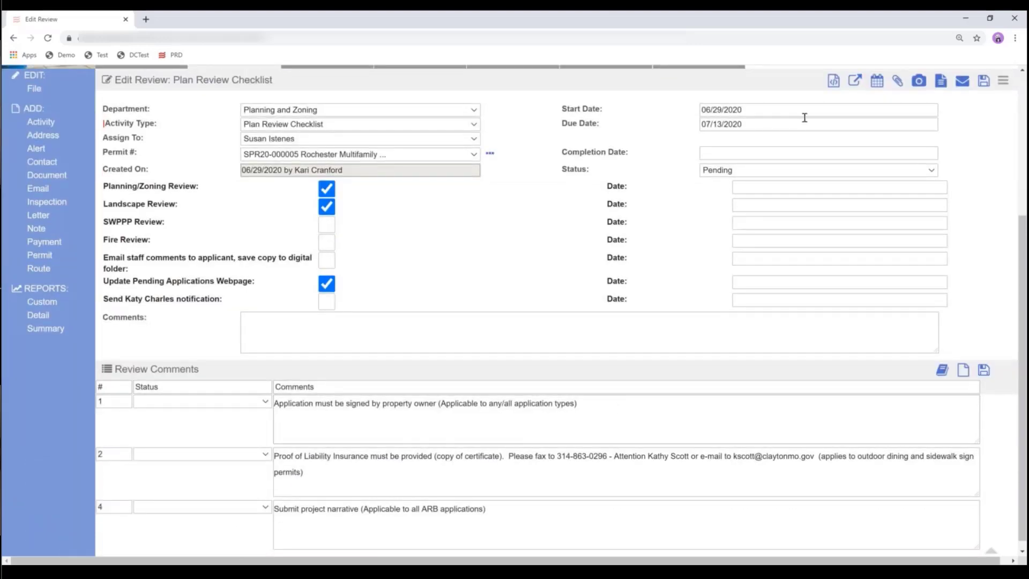
left_click(739, 154)
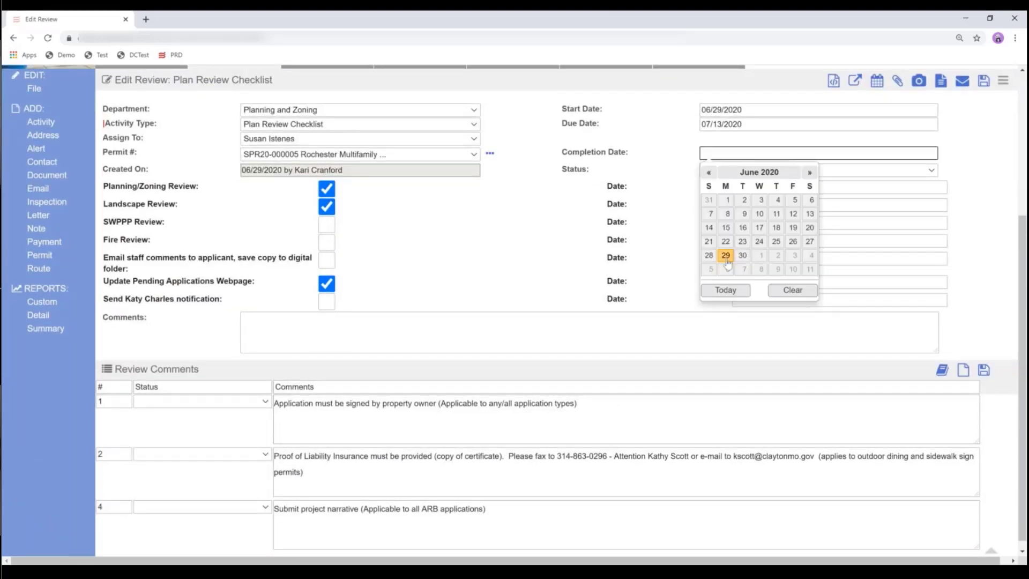
left_click(726, 255)
left_click(752, 170)
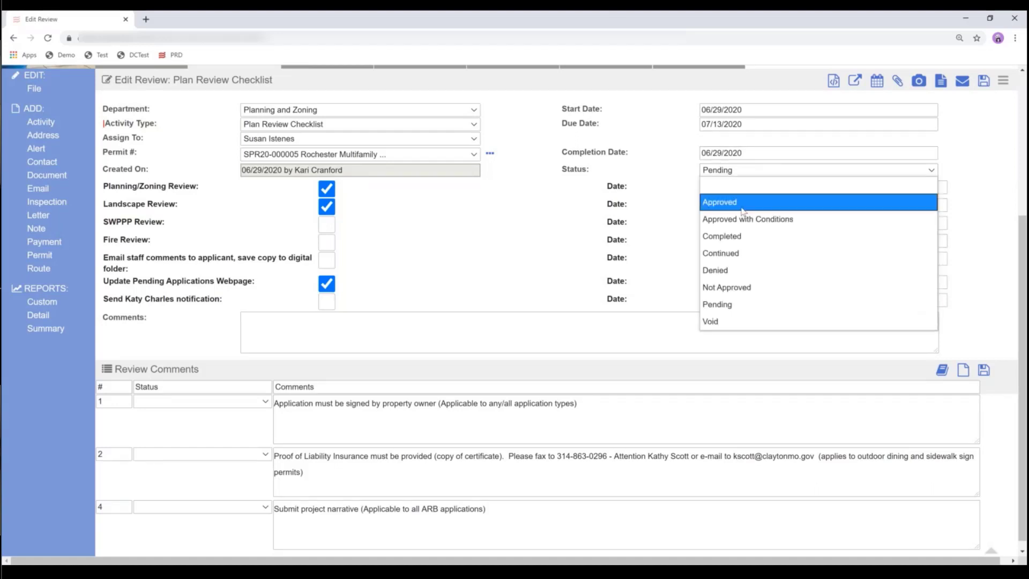
left_click(745, 202)
left_click(744, 171)
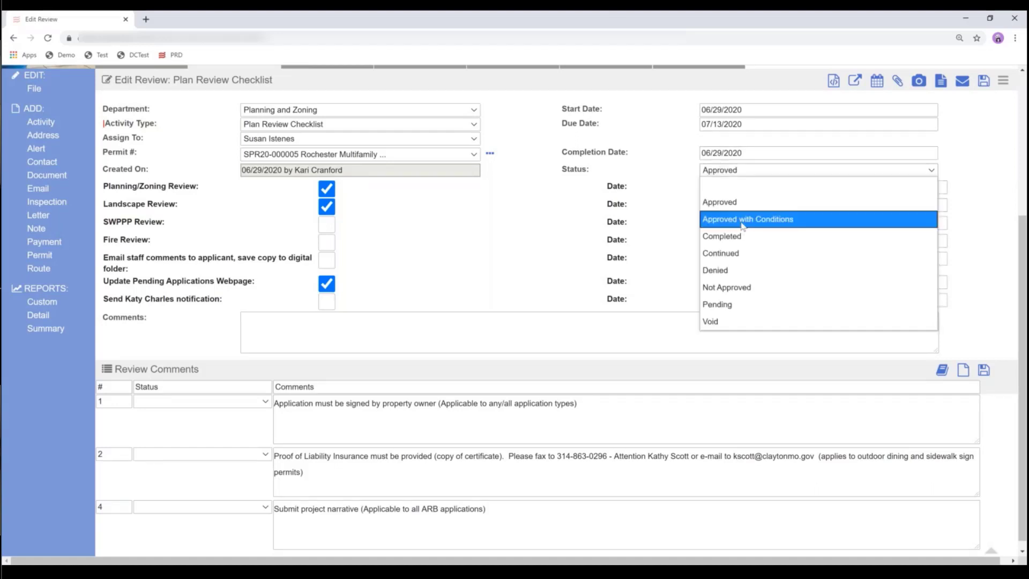
left_click(743, 220)
left_click(1003, 80)
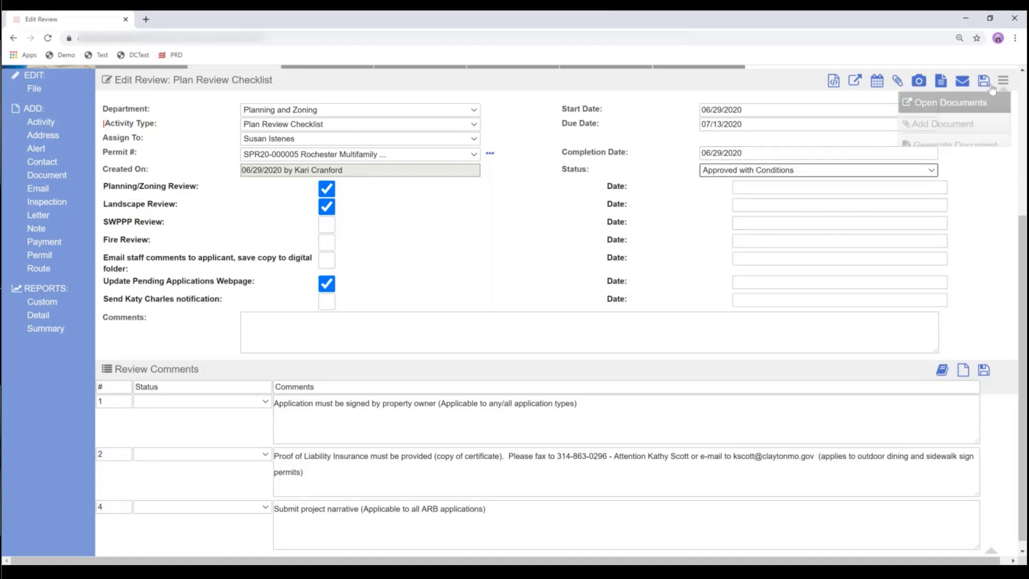
left_click(985, 82)
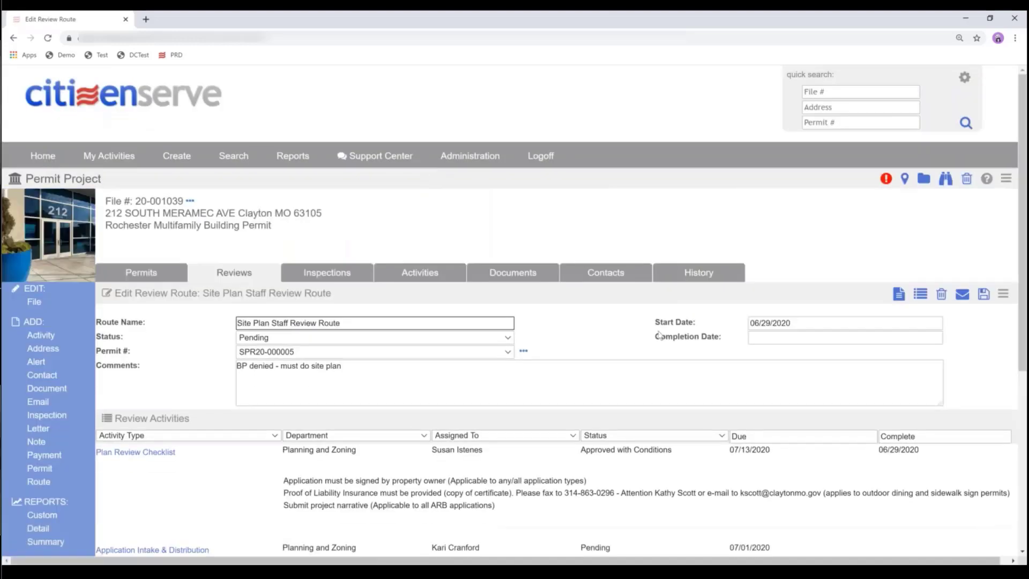
scroll(402, 411, "down", 1)
scroll(403, 411, "down", 3)
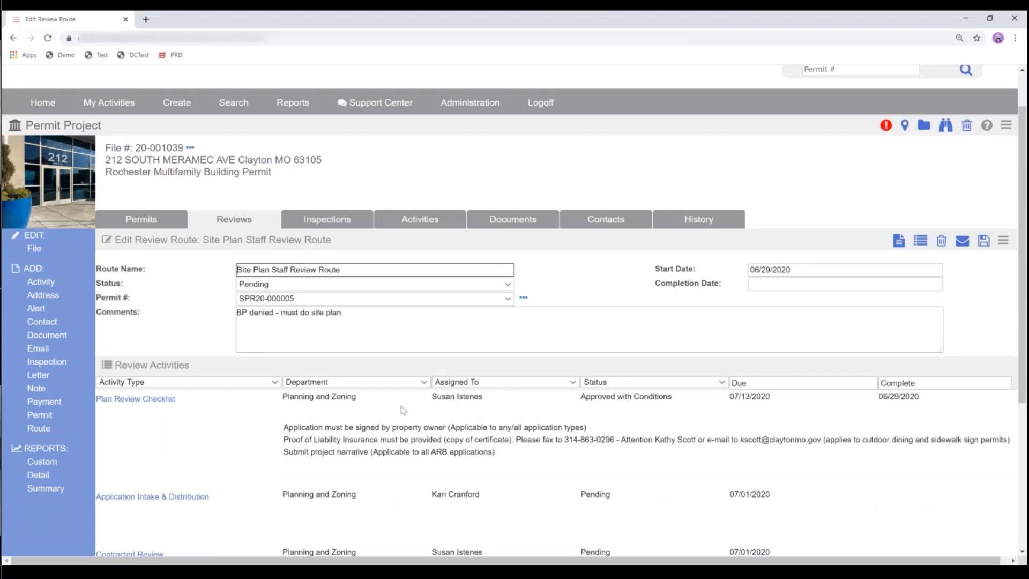
scroll(403, 411, "down", 1)
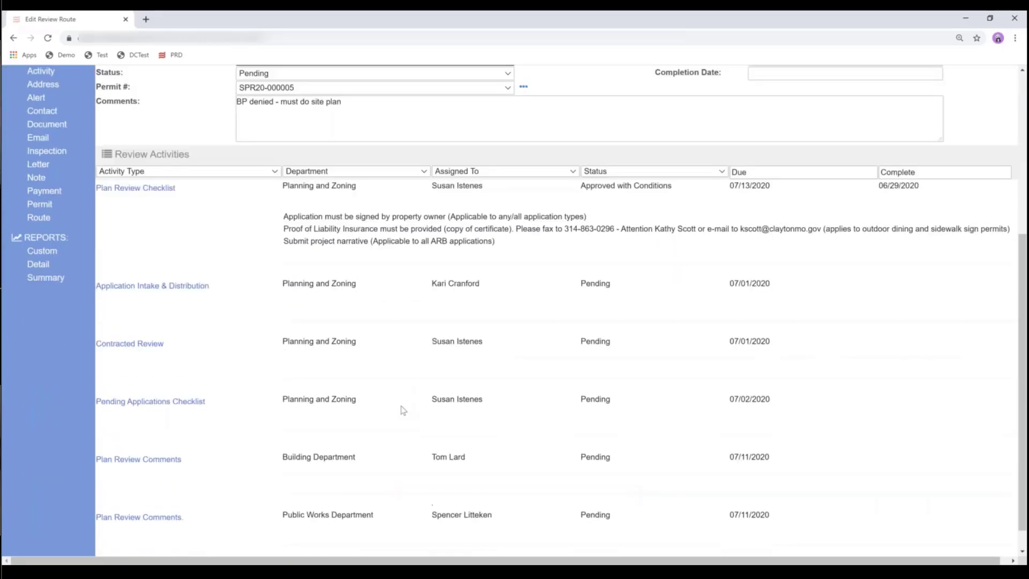
scroll(403, 411, "down", 1)
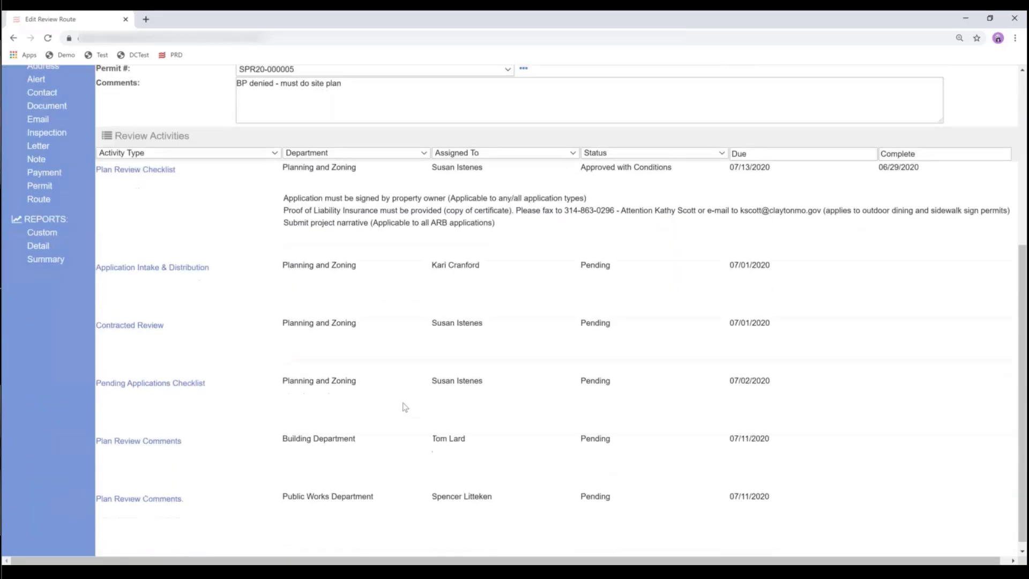
- Mark the Contracted Review Completed on 06/29/2020, commenting 'no comments/objections received from reviewer.'
left_click(142, 320)
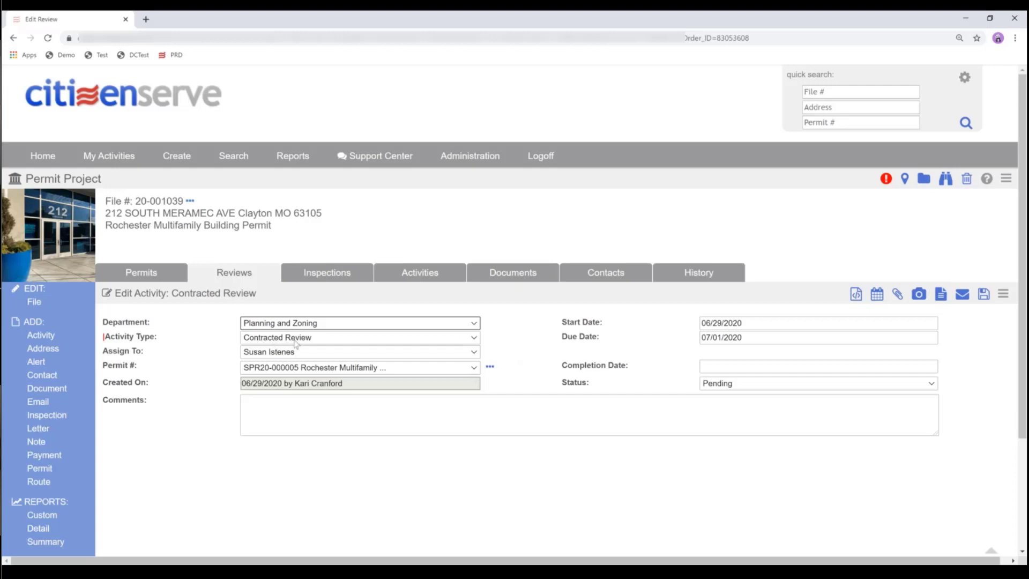
left_click(720, 367)
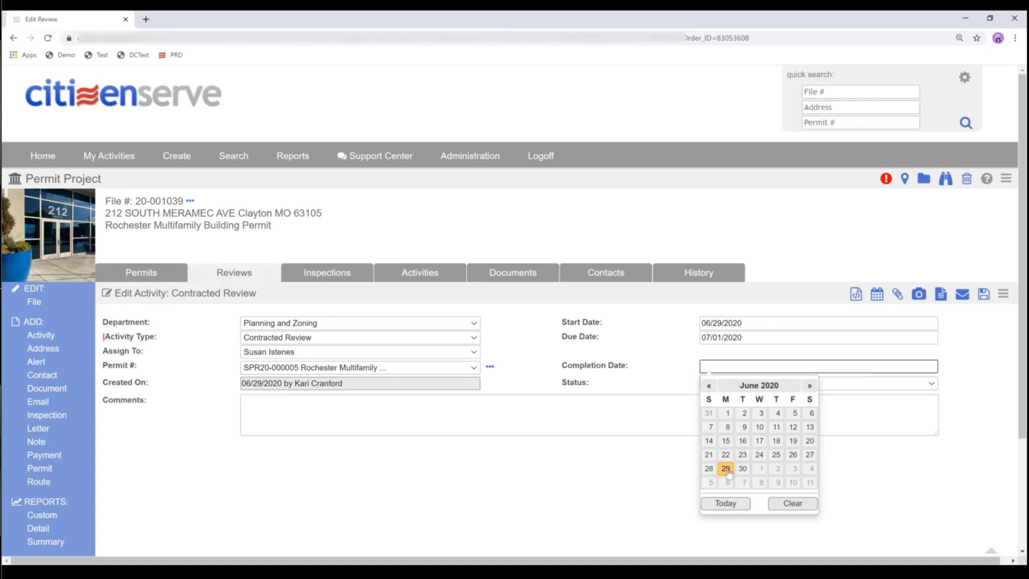
left_click(726, 469)
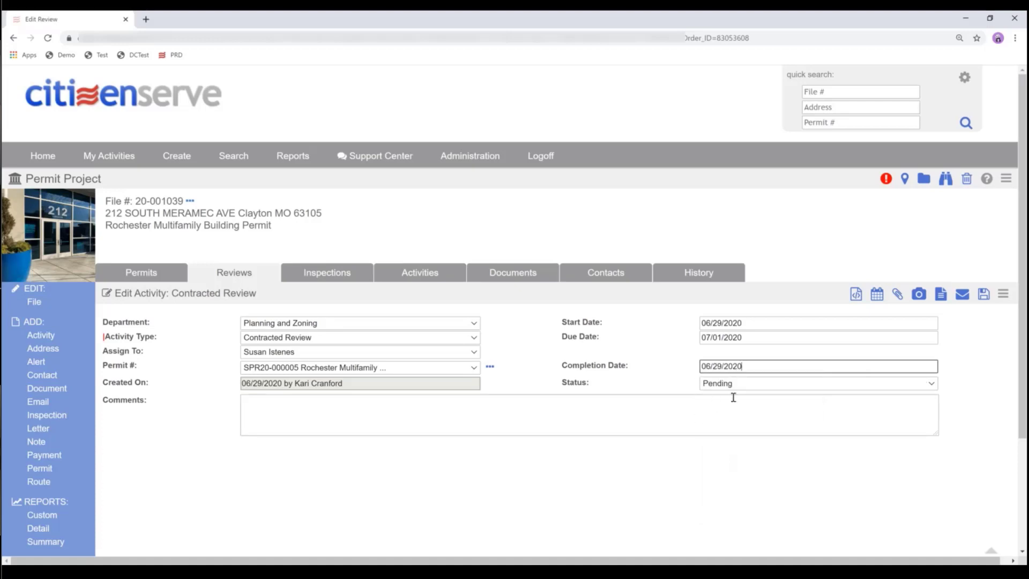
left_click(526, 418)
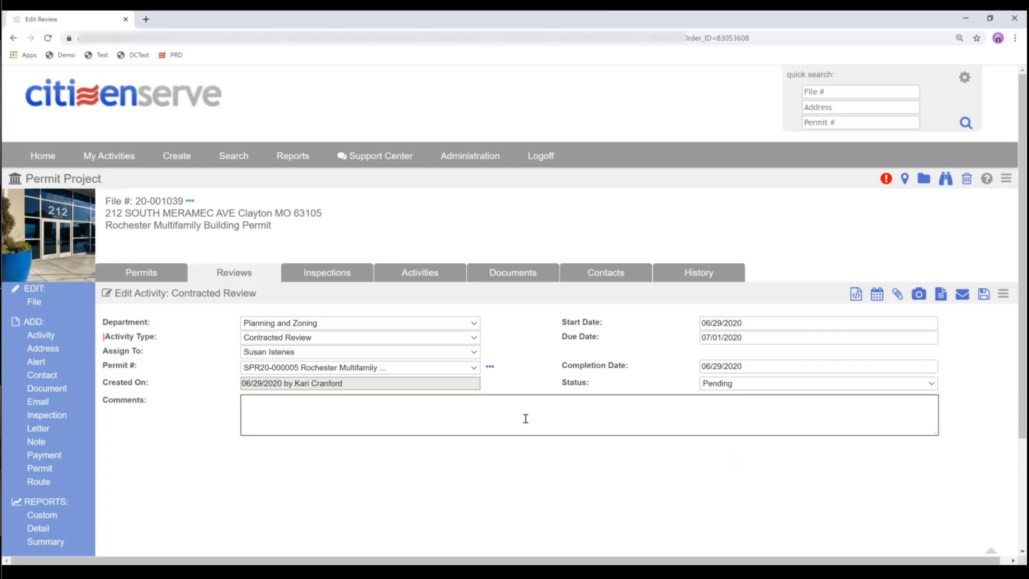
type("no comments/objects ions received from")
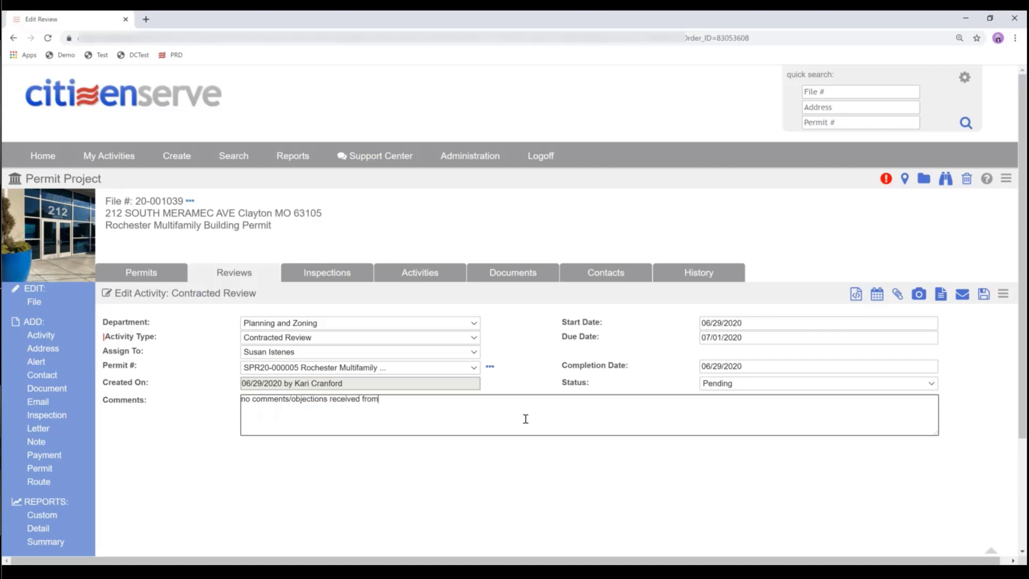
type(" reviewer.")
left_click(719, 383)
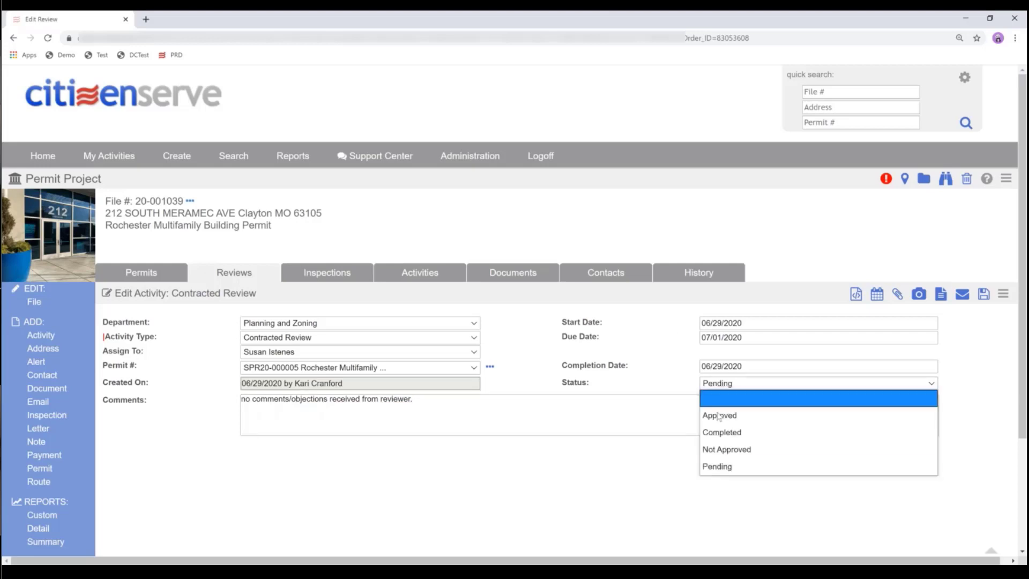
left_click(720, 433)
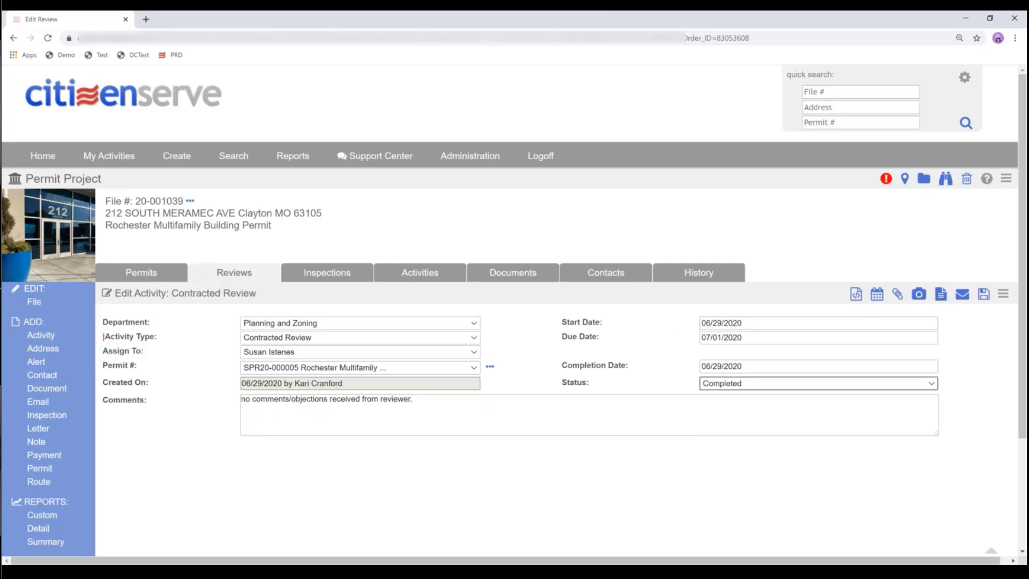
left_click(987, 302)
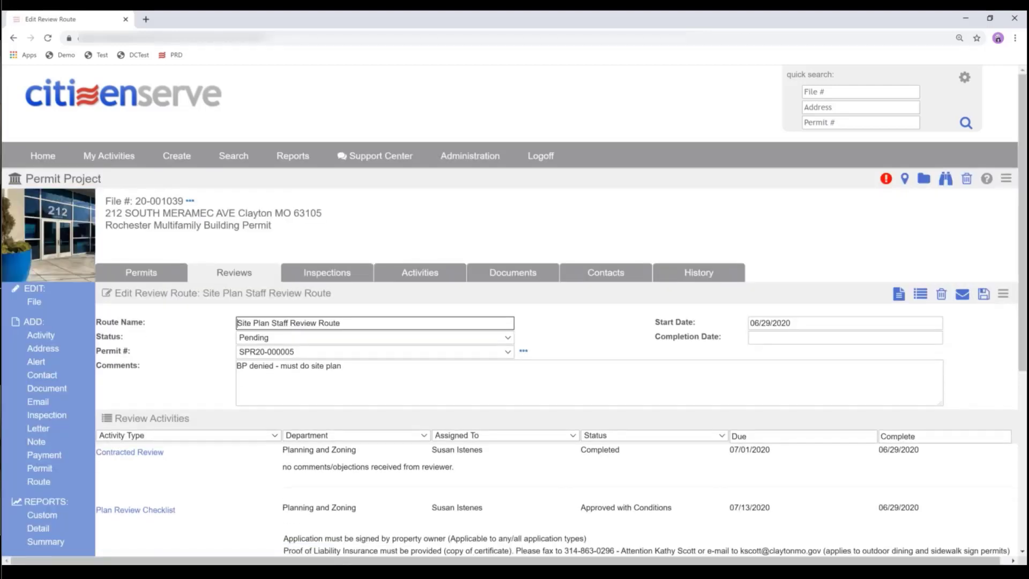
- In the Pending Applications Checklist, tick Save digital copy and date it 06/29/2020
scroll(653, 382, "down", 2)
scroll(651, 388, "down", 2)
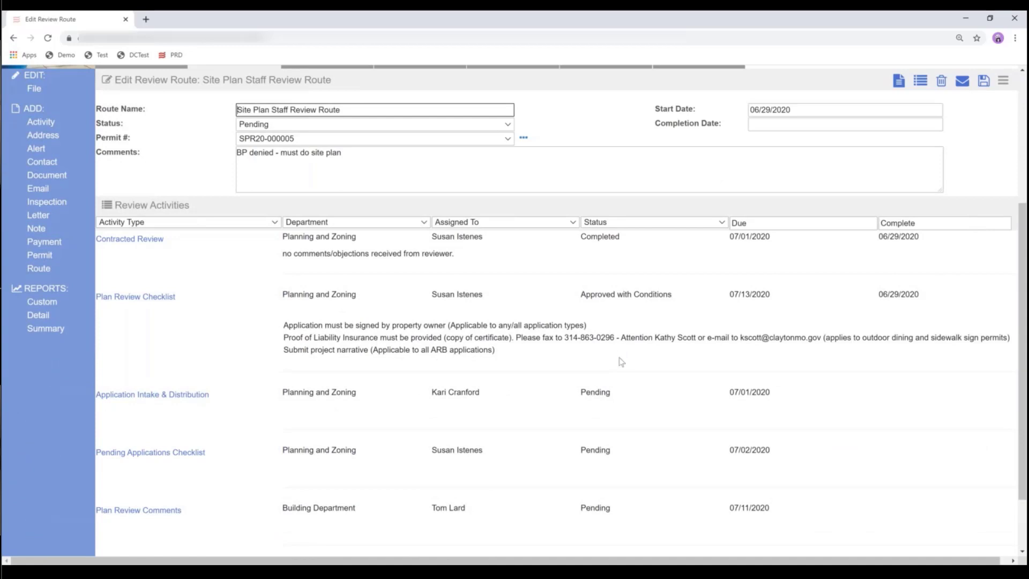
scroll(620, 362, "down", 1)
left_click(160, 399)
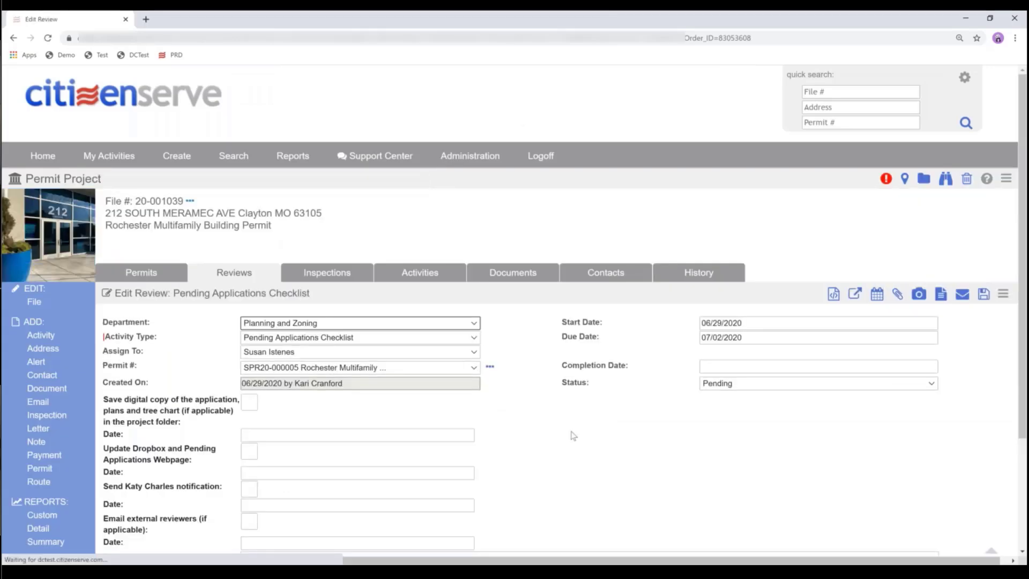
scroll(573, 438, "down", 2)
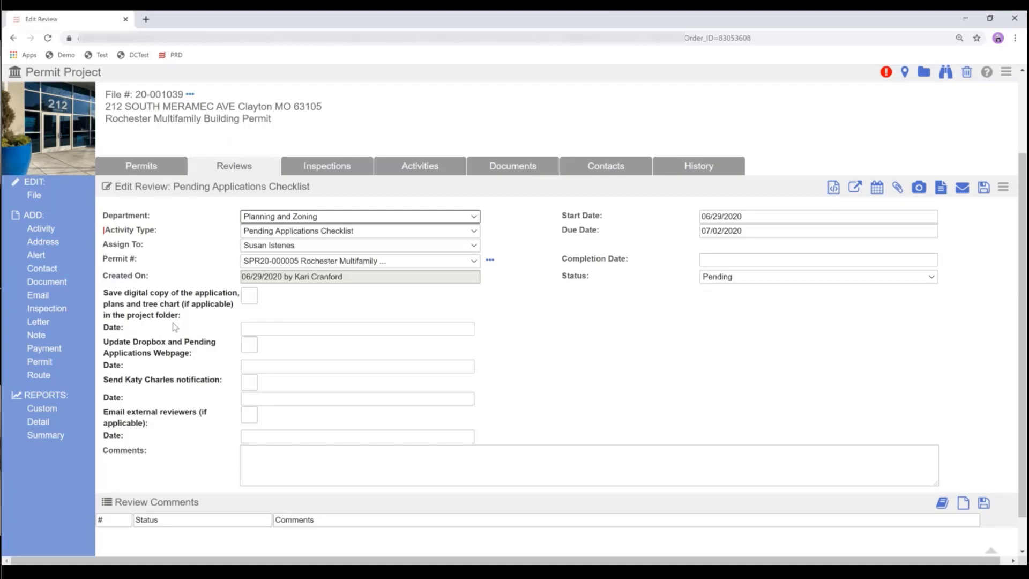
left_click(249, 295)
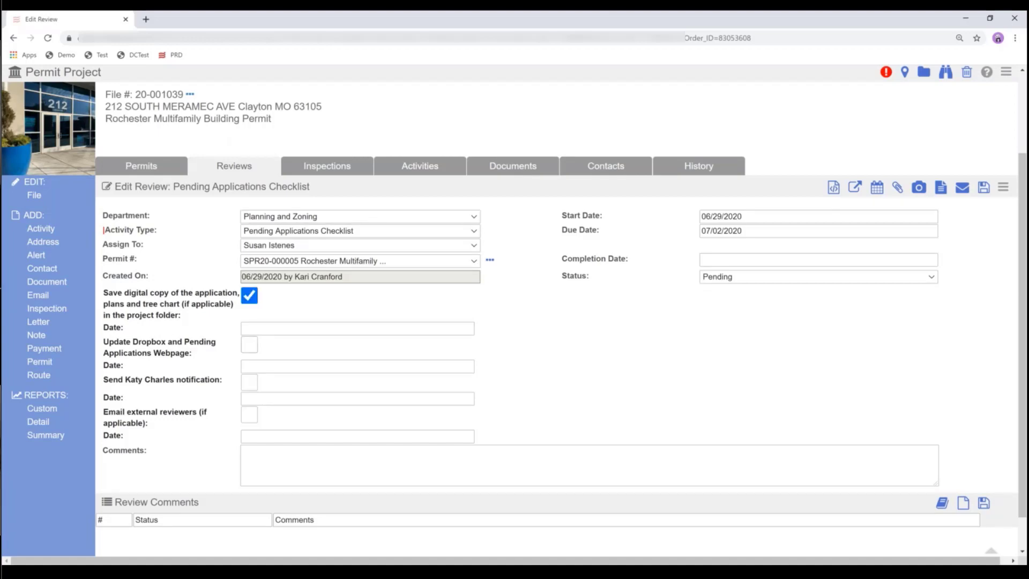
left_click(259, 329)
left_click(266, 428)
- Set the checklist's completion date to 06/29/2020, mark it Approved, and save
left_click(703, 261)
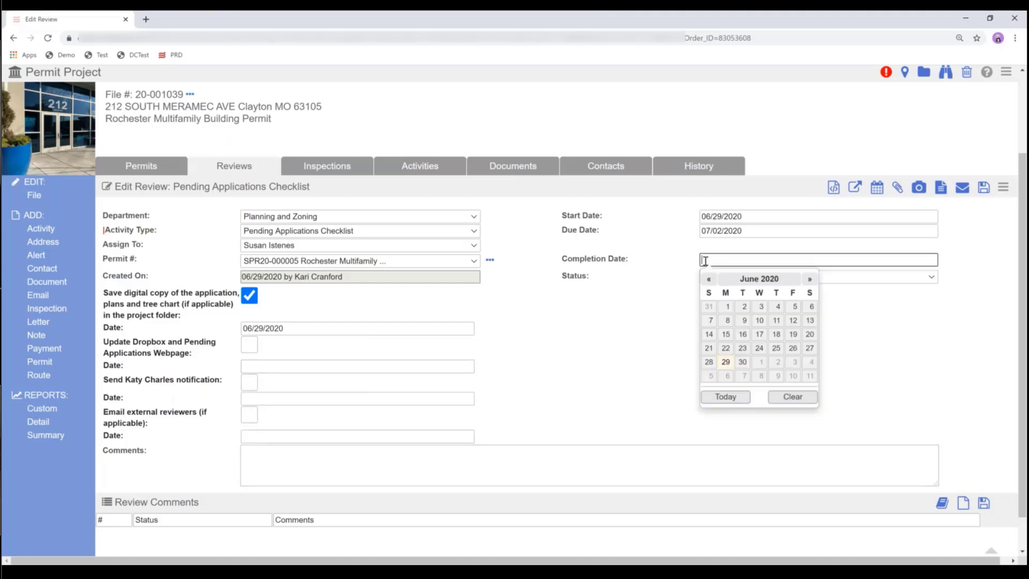
left_click(726, 362)
left_click(736, 277)
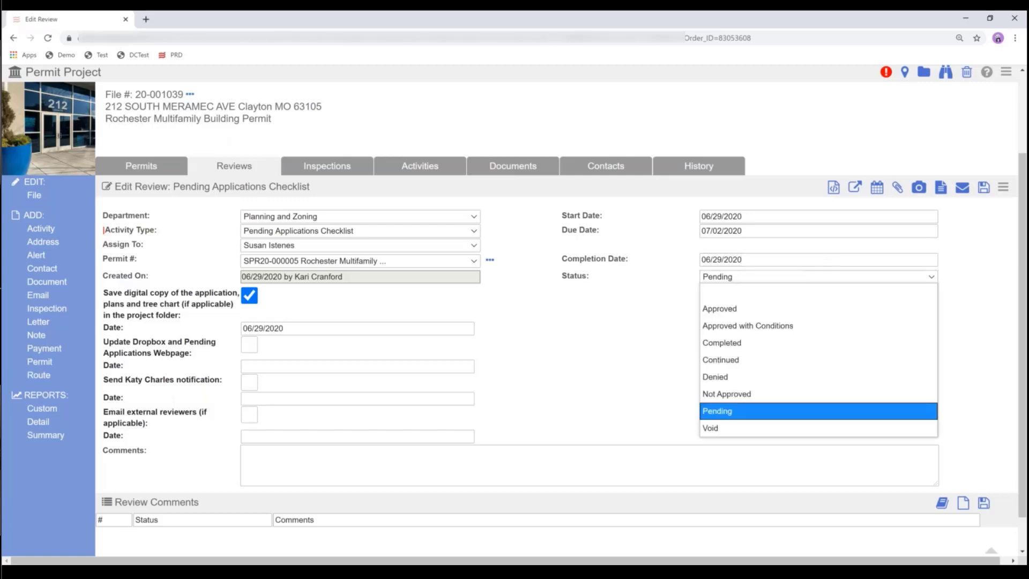
left_click(735, 315)
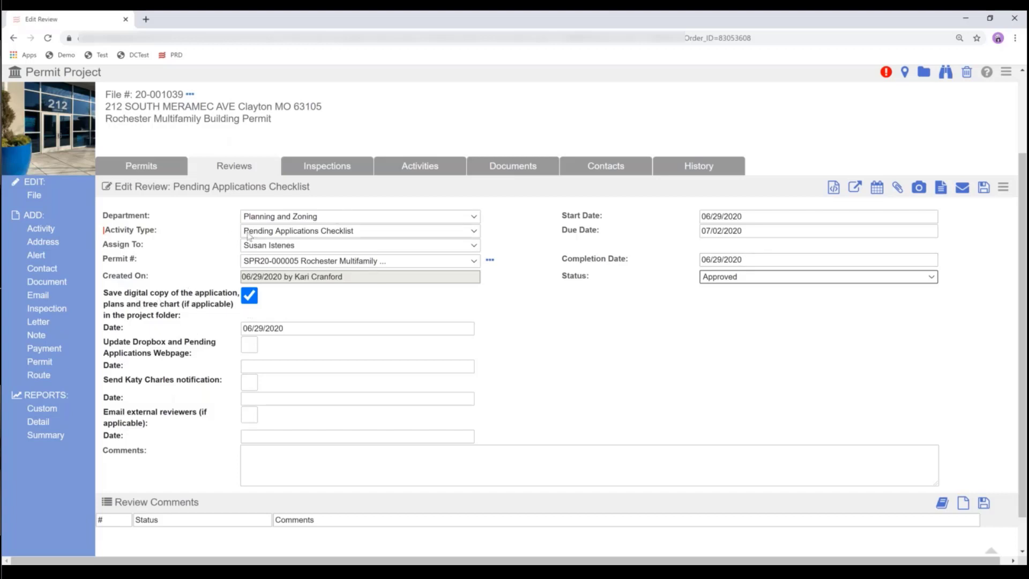
left_click(984, 191)
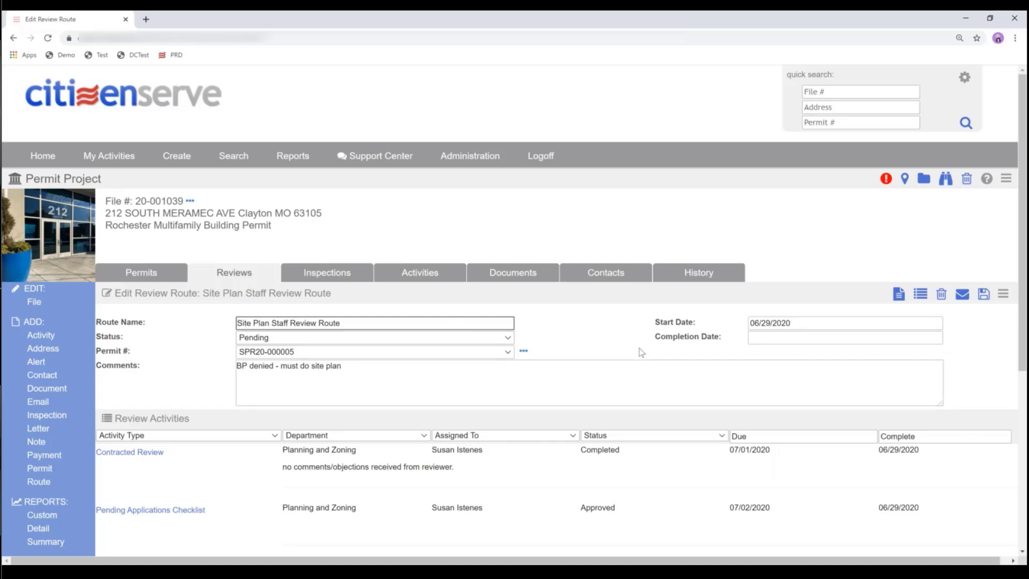
- Open the Plan Review Checklist activity from the Review Activities list
scroll(641, 353, "down", 5)
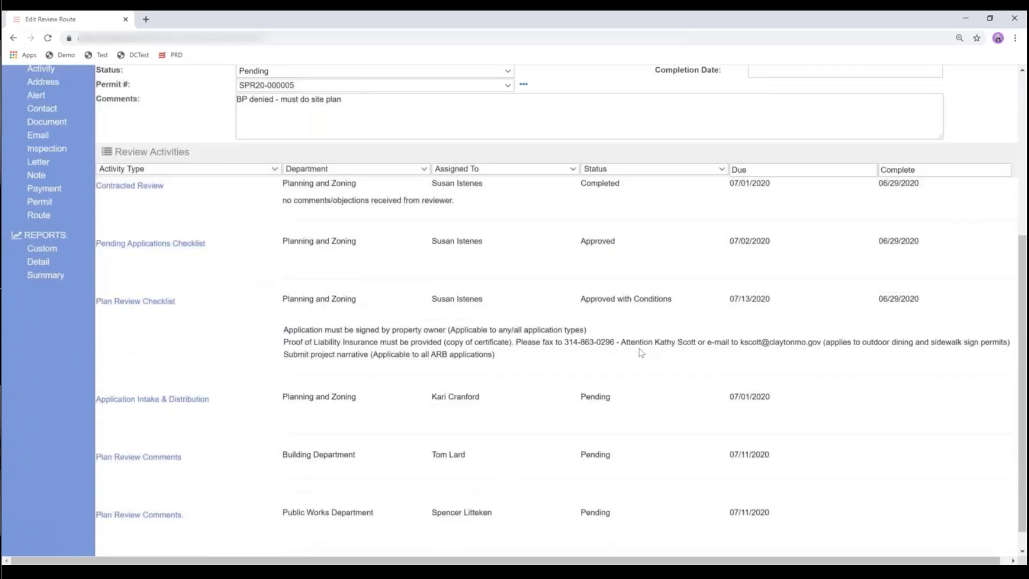
scroll(641, 352, "down", 1)
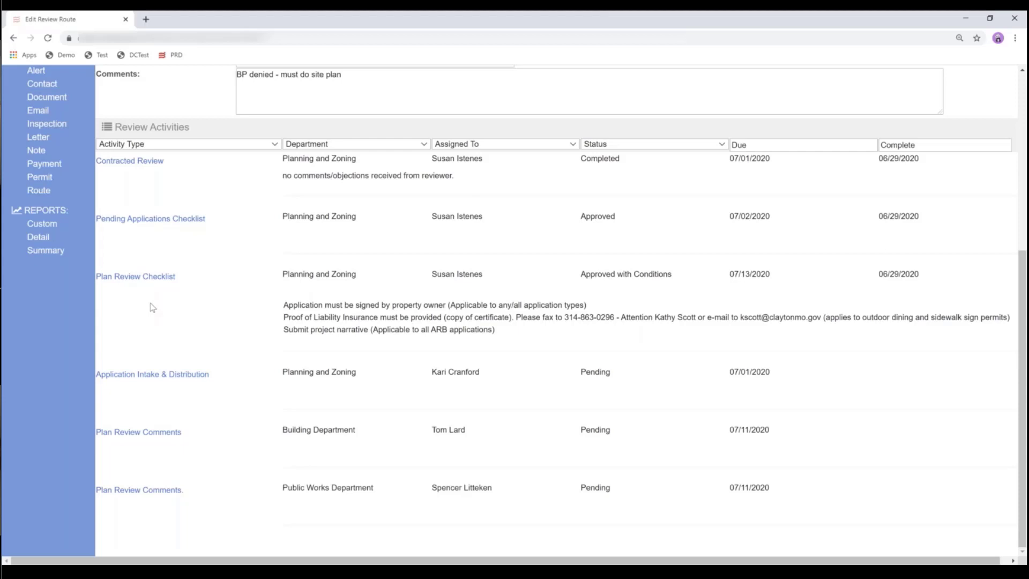
left_click(127, 278)
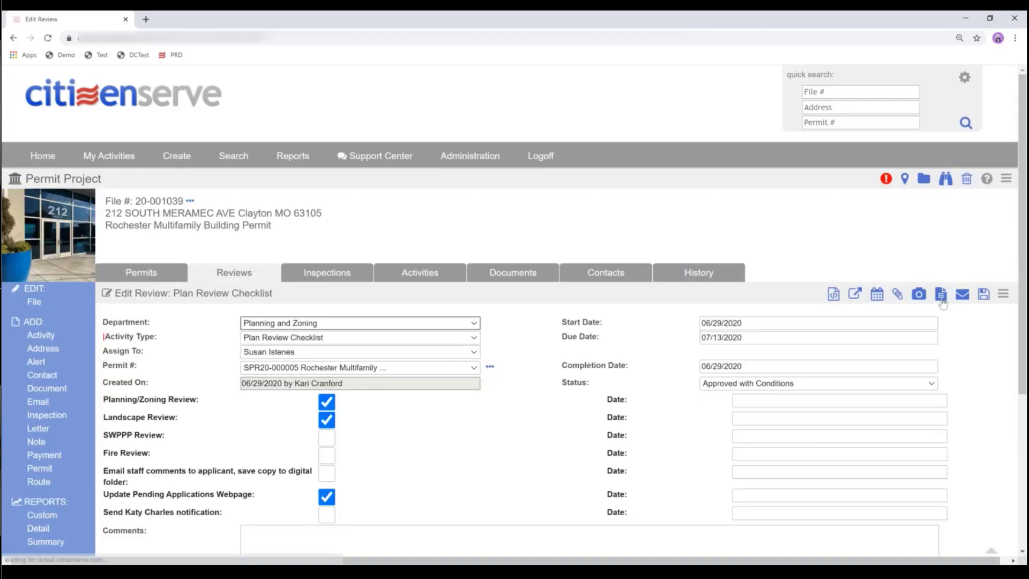
left_click(942, 296)
left_click(829, 107)
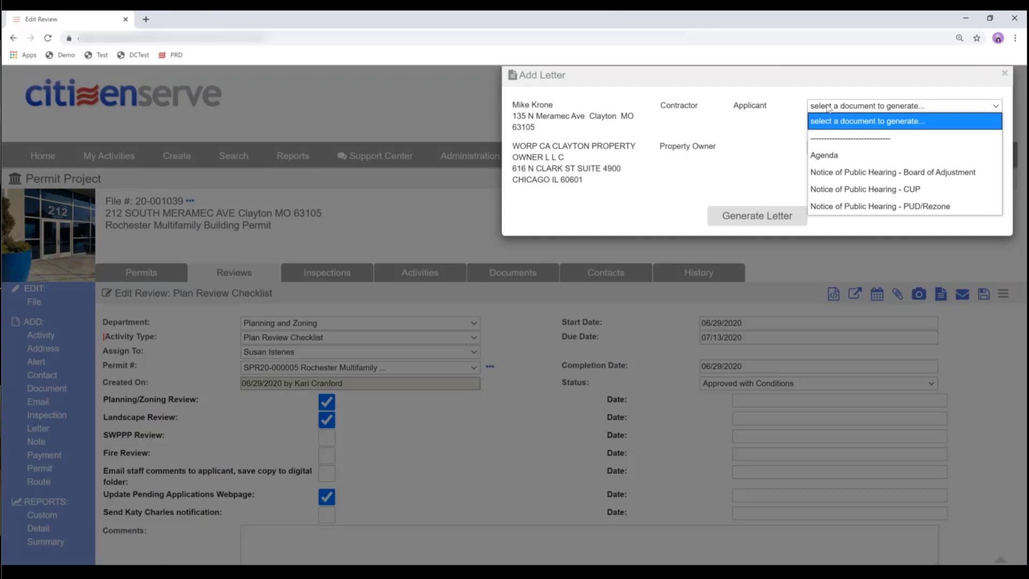
left_click(832, 157)
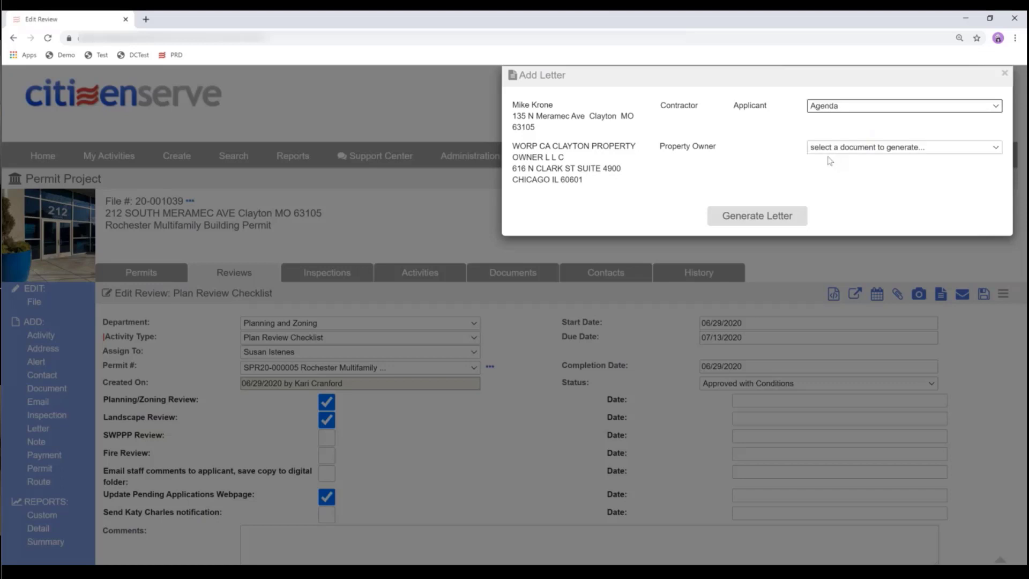
left_click(785, 229)
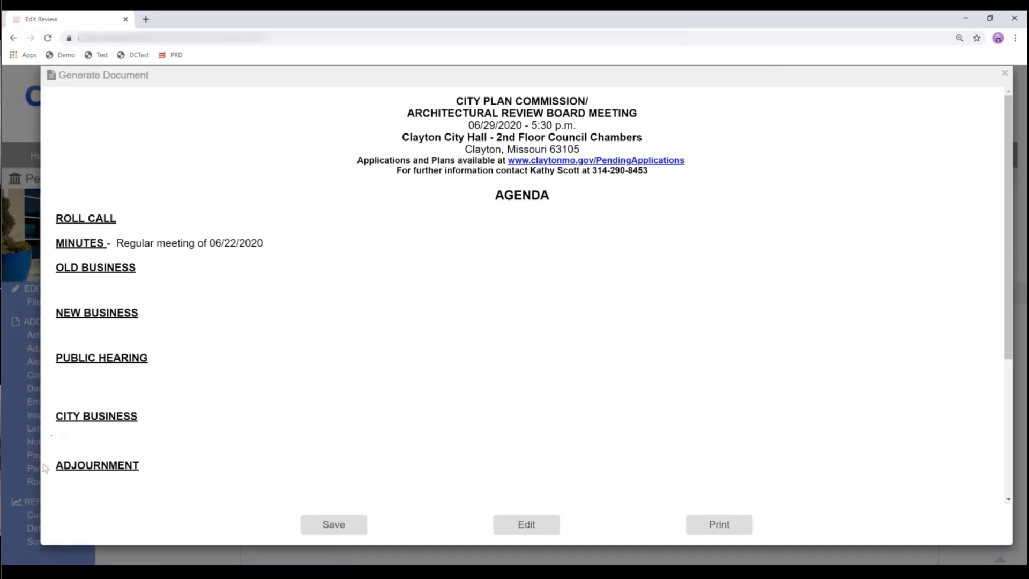
left_click(1006, 74)
scroll(502, 333, "down", 1)
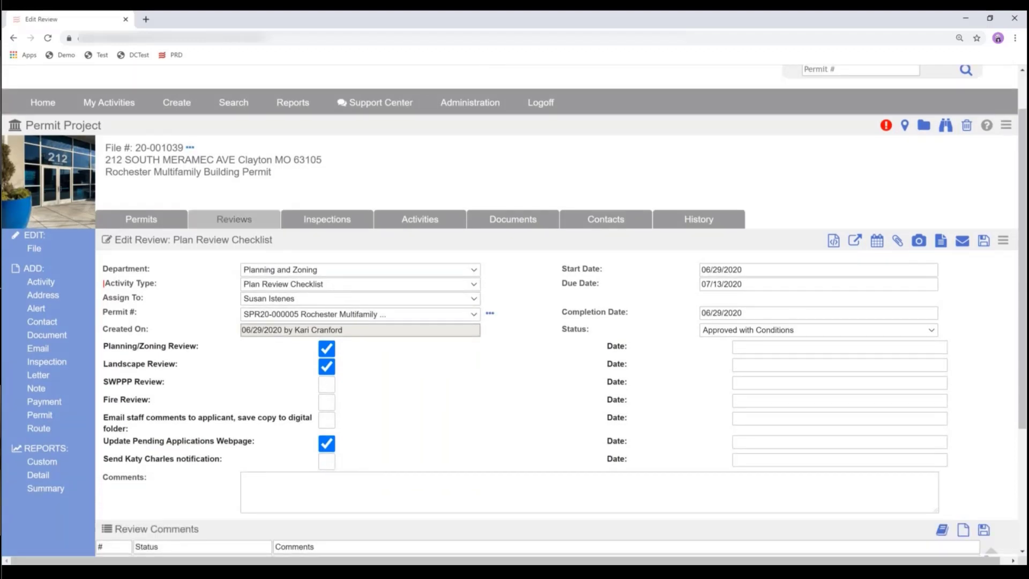
- Return to the Reviews list for file 20-001039 to see both review routes
left_click(234, 219)
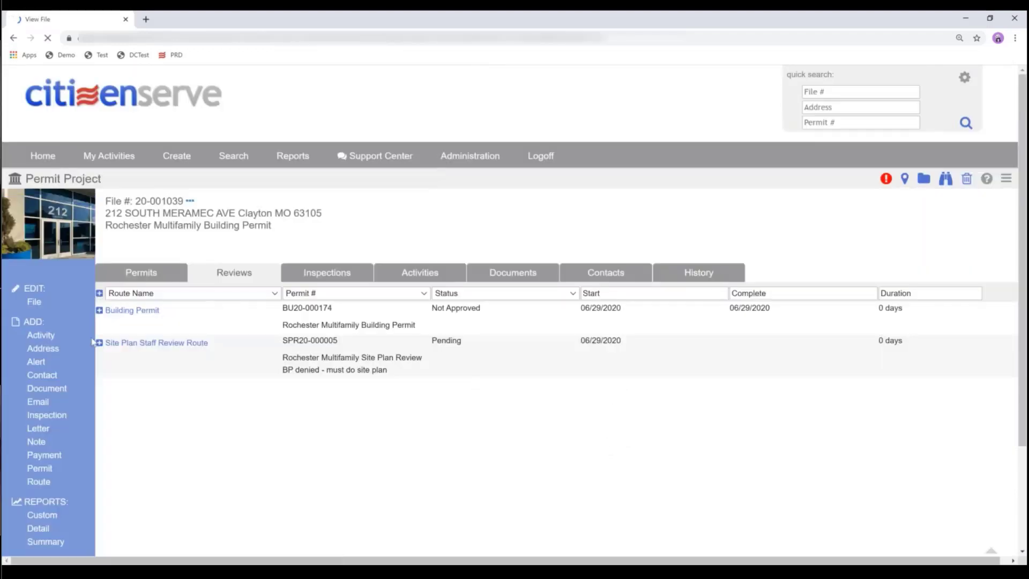
scroll(191, 486, "down", 3)
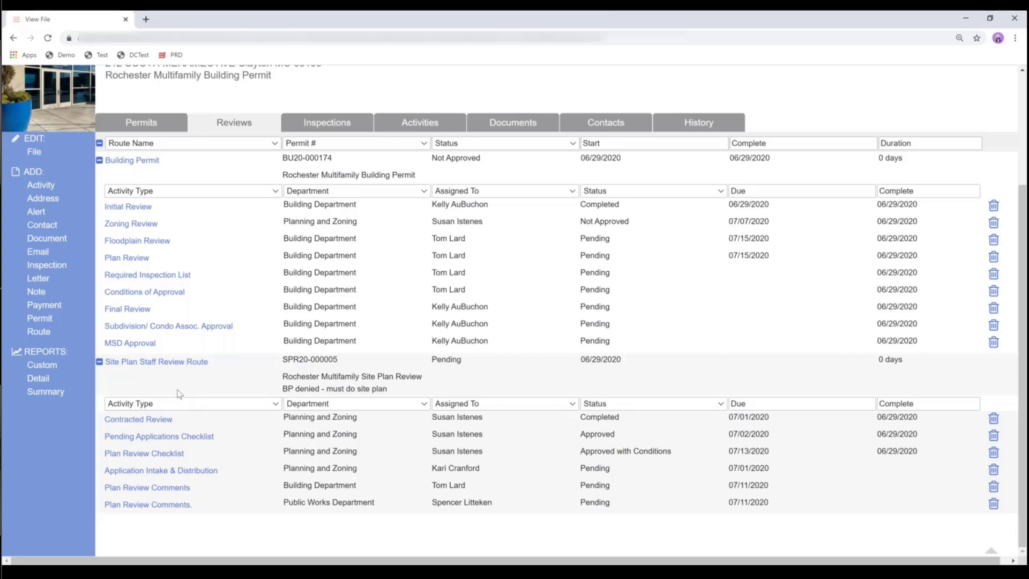
- Add a Site Plan Formal Review Route with the Planning Commission Meeting due 07/09/2020
left_click(43, 333)
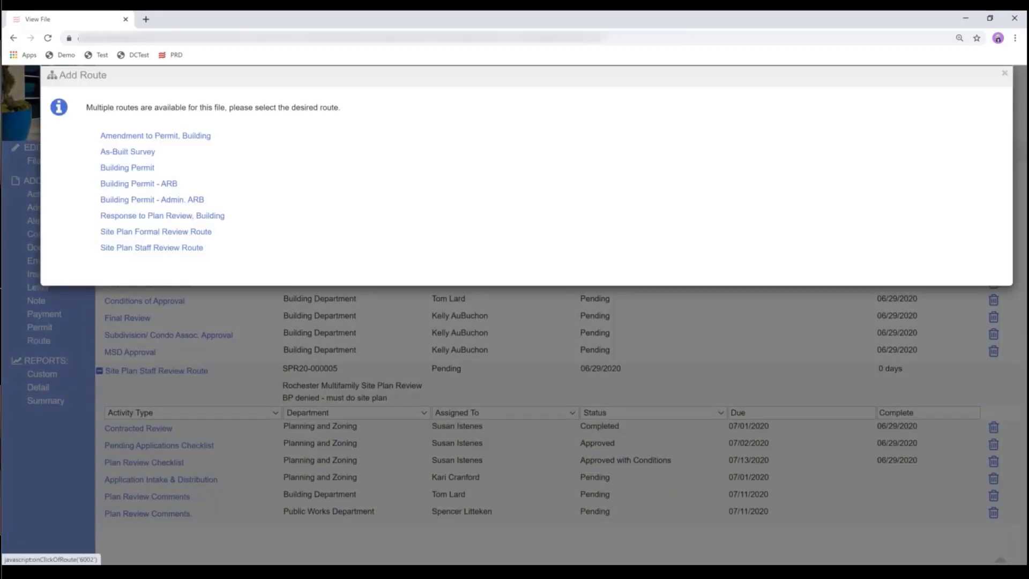
left_click(165, 234)
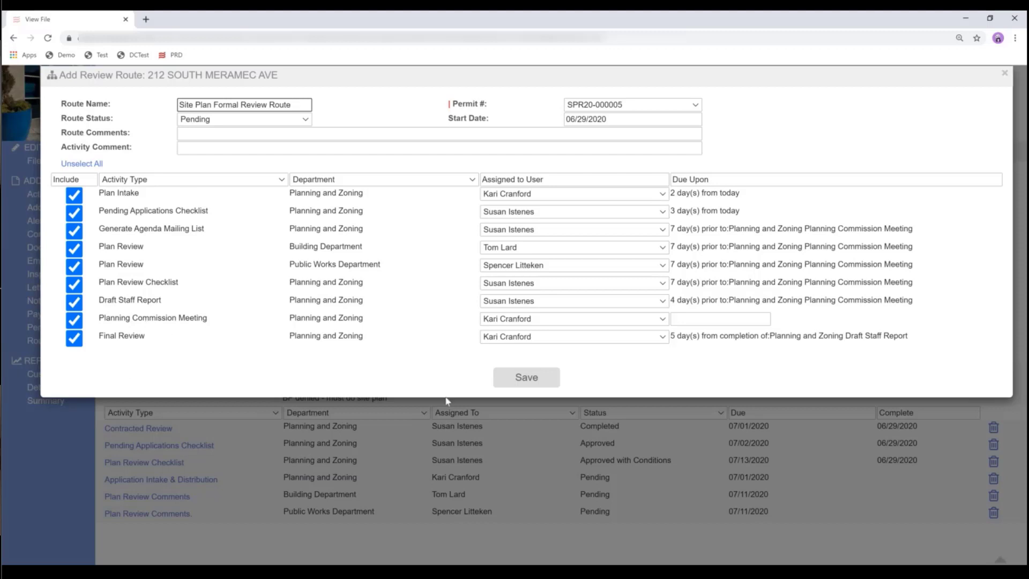
left_click(524, 377)
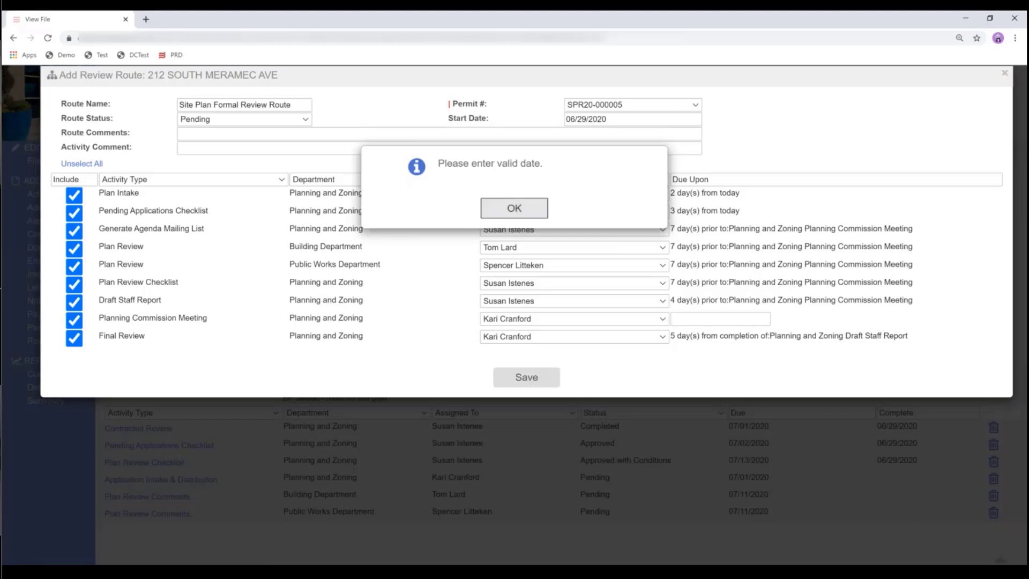
key("Return")
left_click(691, 317)
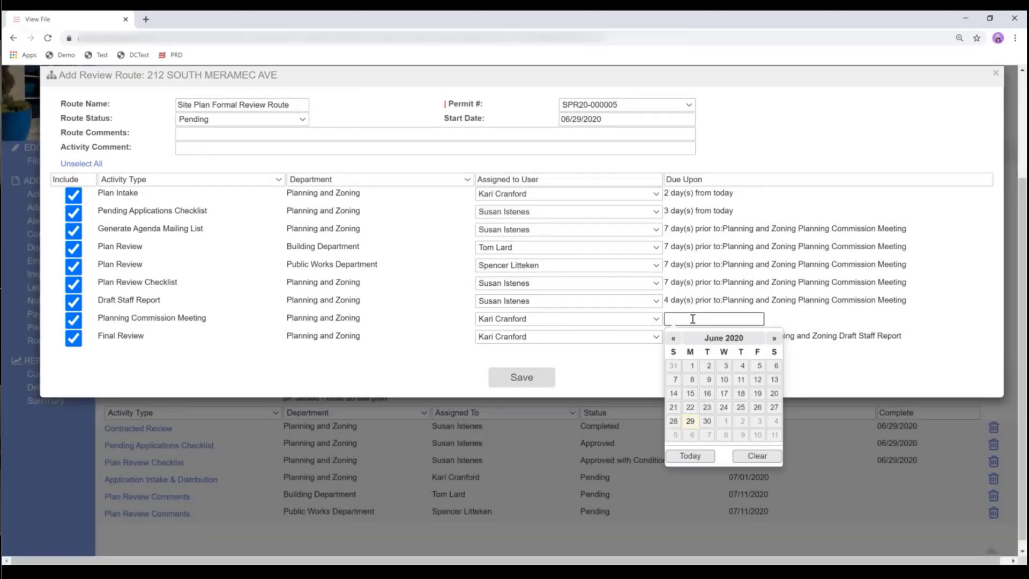
left_click(774, 340)
left_click(740, 378)
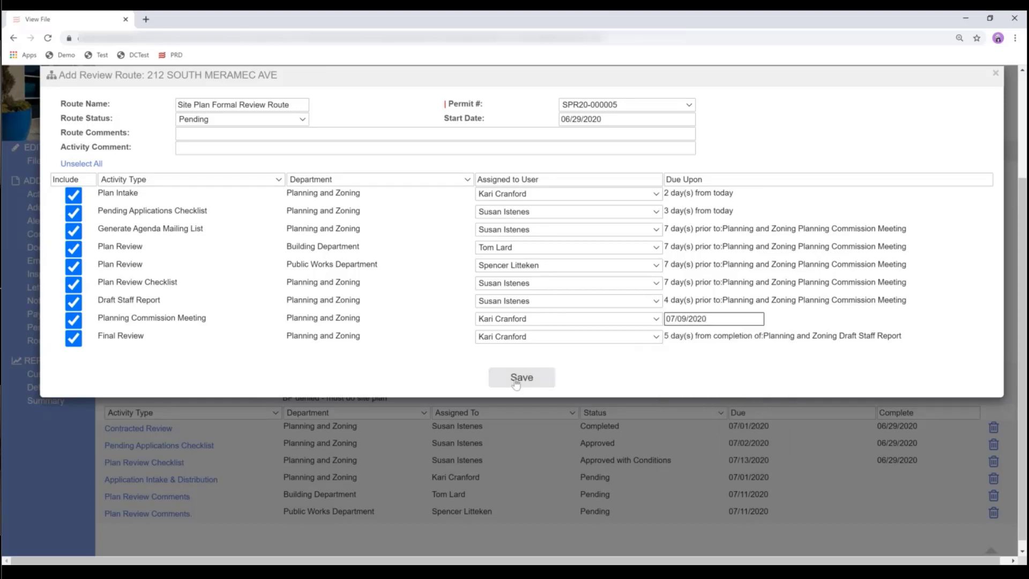
left_click(515, 381)
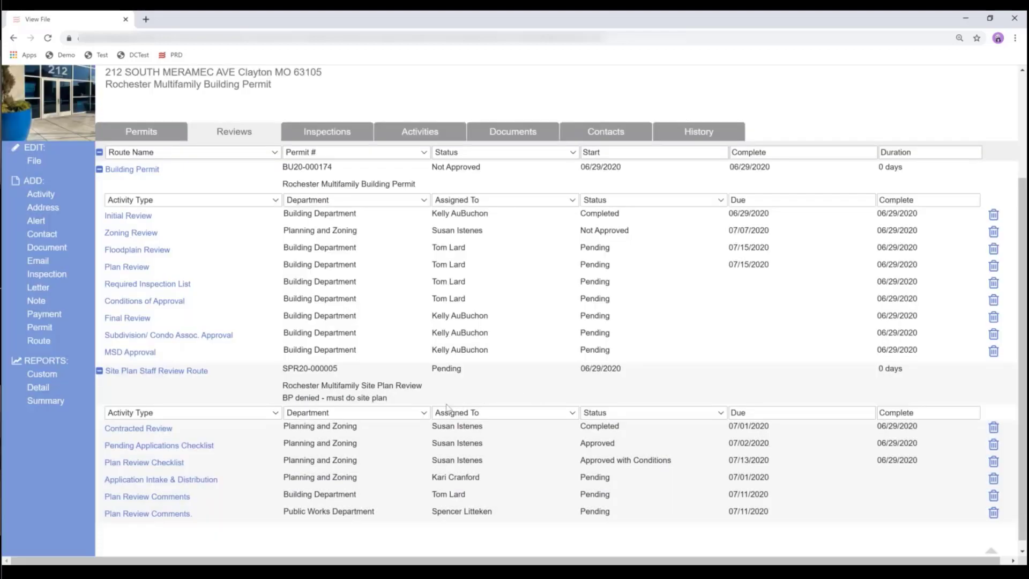
- Reload the Reviews list to show the new route and collapse the Building Permit route
scroll(446, 416, "down", 1)
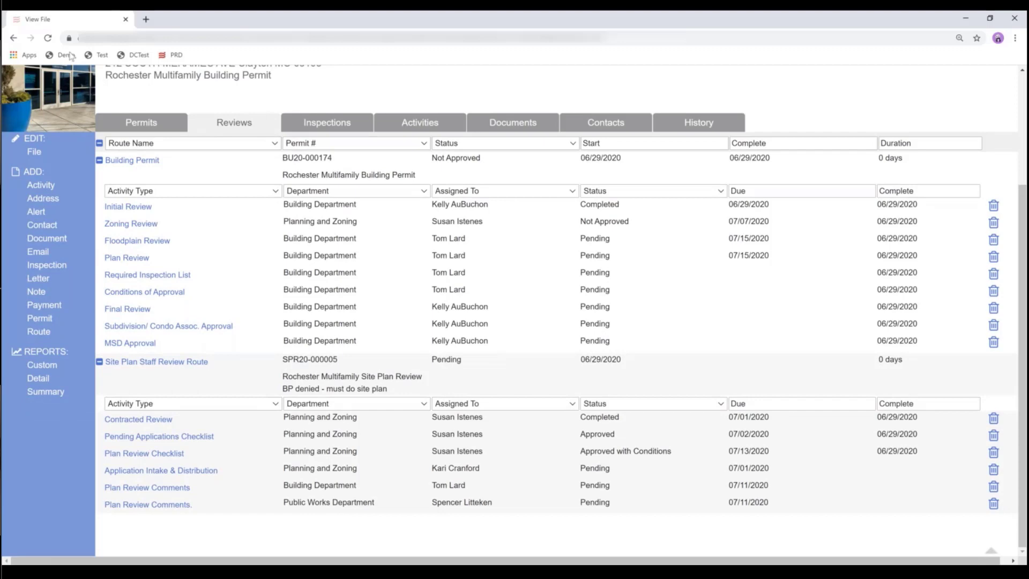
left_click(69, 55)
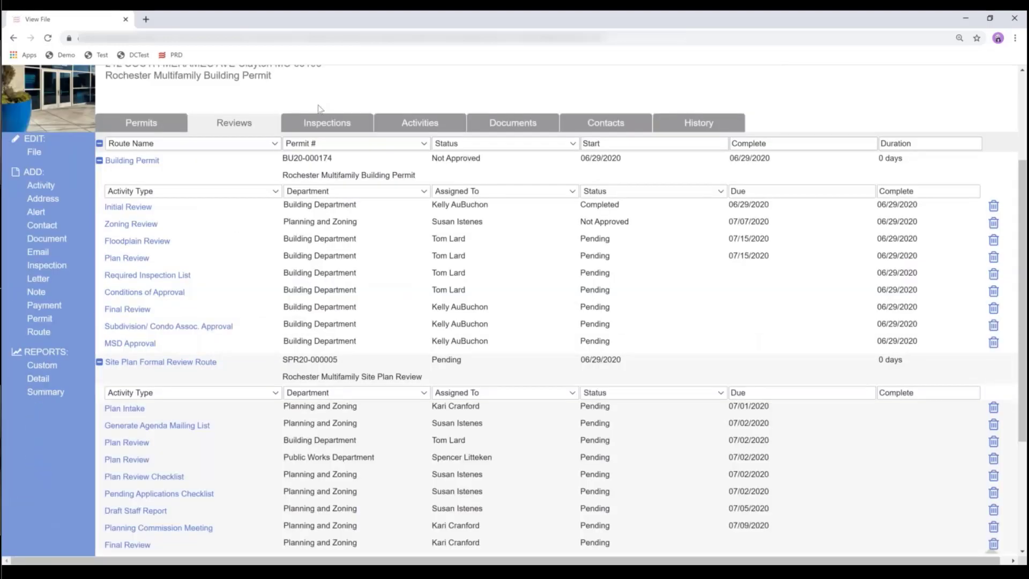
left_click(99, 161)
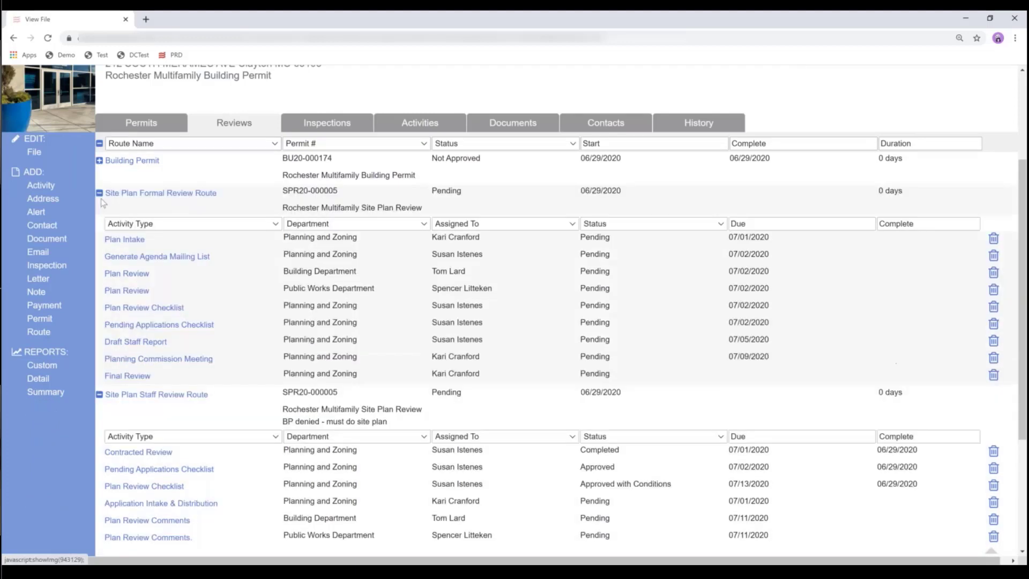
left_click(320, 151)
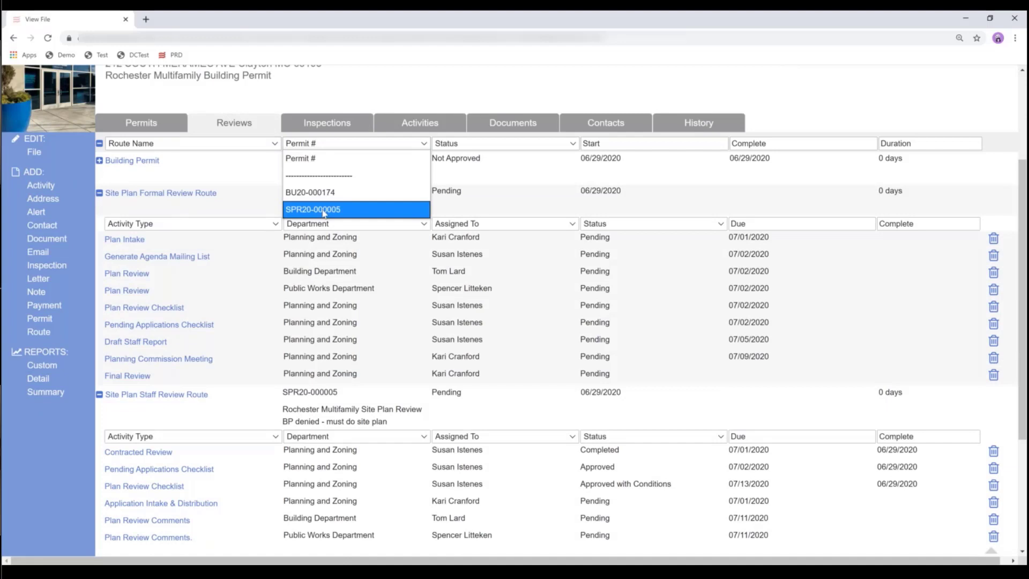
- Filter the Reviews list by permit SPR20-000005 to show only the site plan routes
left_click(324, 210)
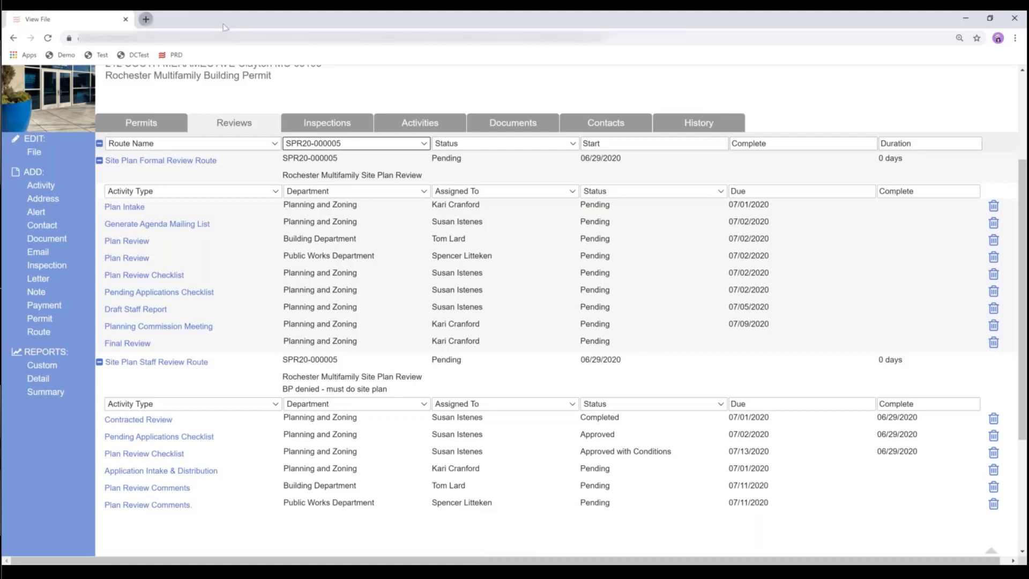
left_click(145, 19)
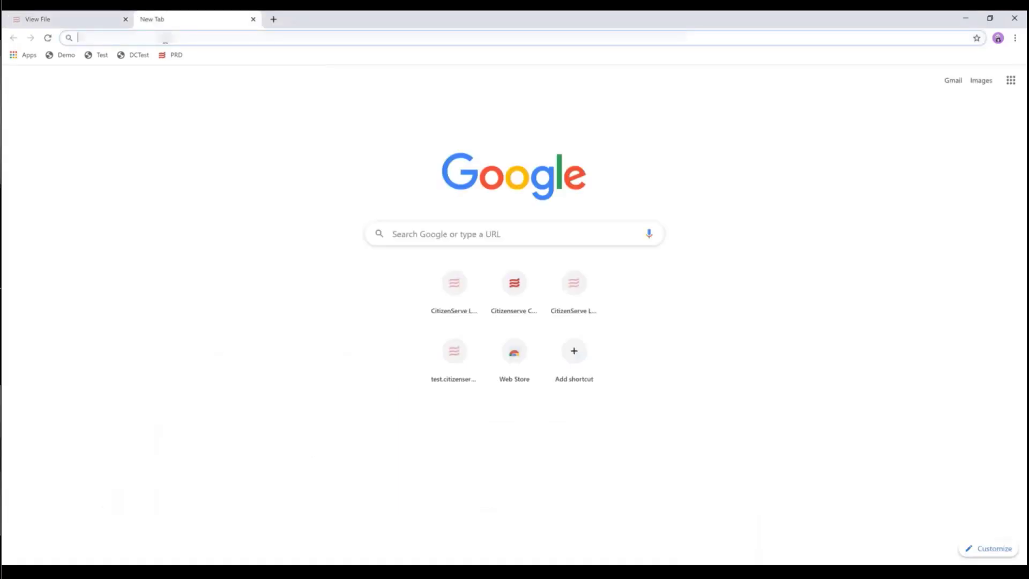
- Search Google for 'barefoot bay architecture control' and open the Architectural Review Control Committee page
type("baref")
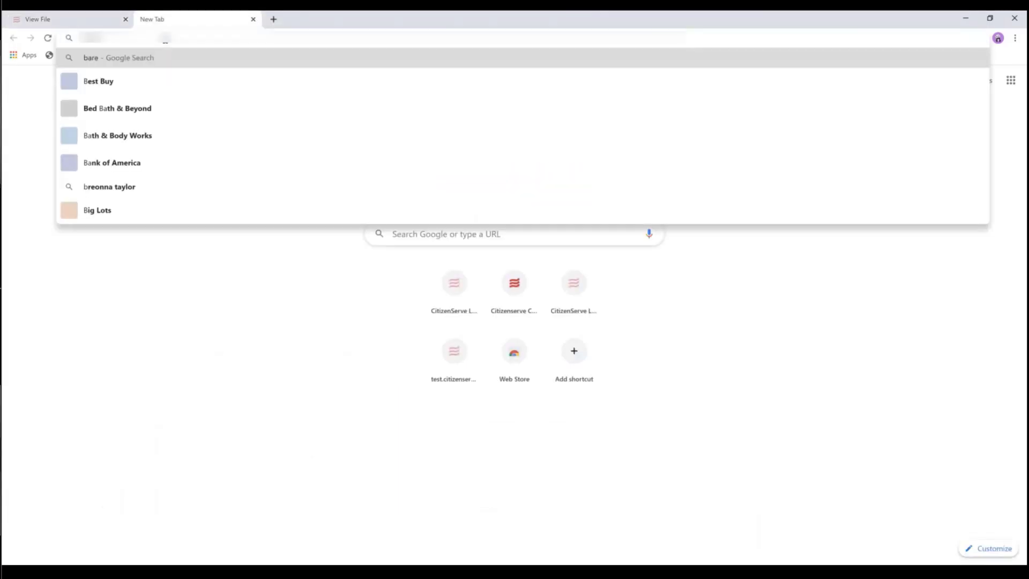
type("oot bay architecture cont")
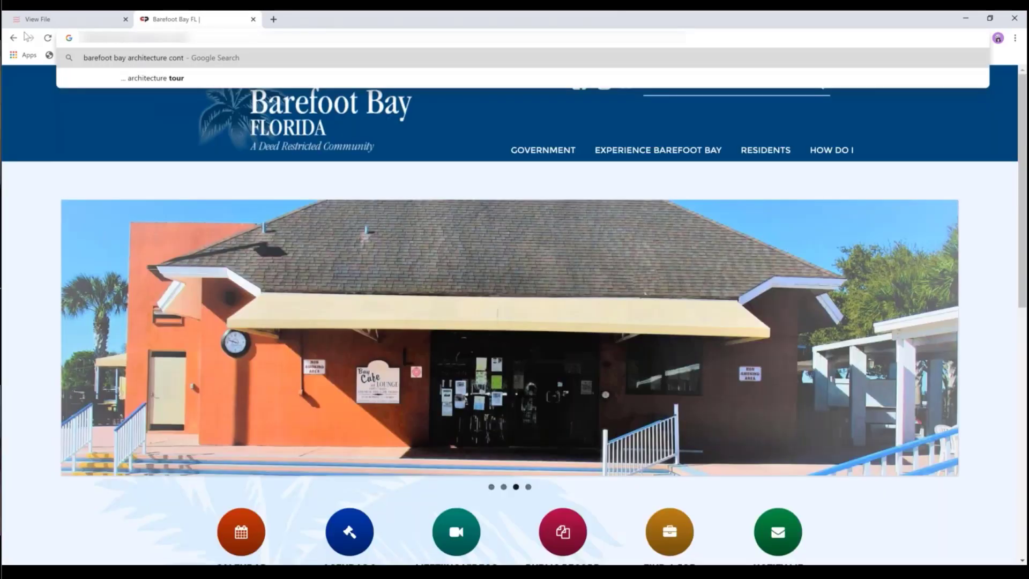
type("ol")
key("Return")
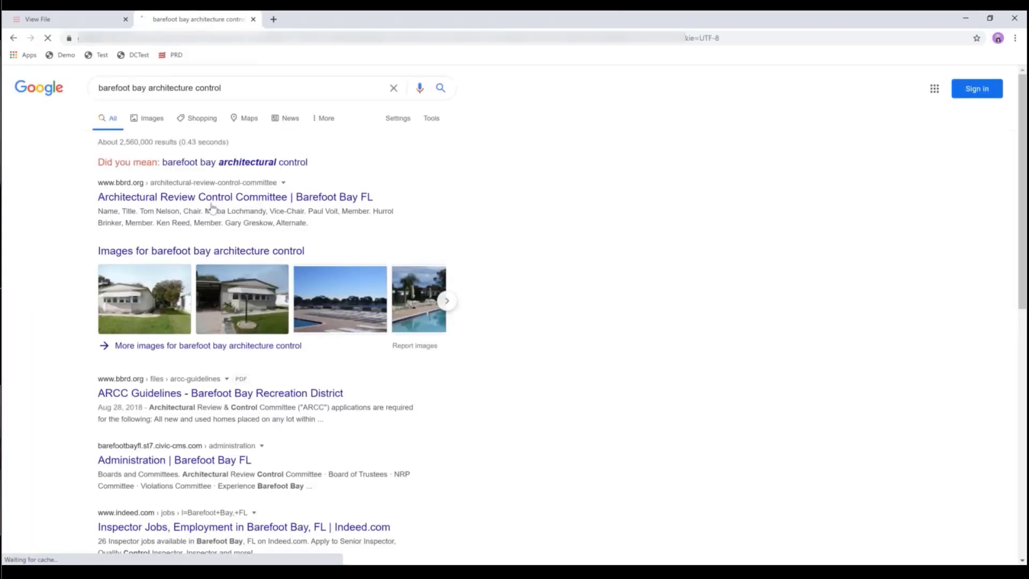
left_click(208, 203)
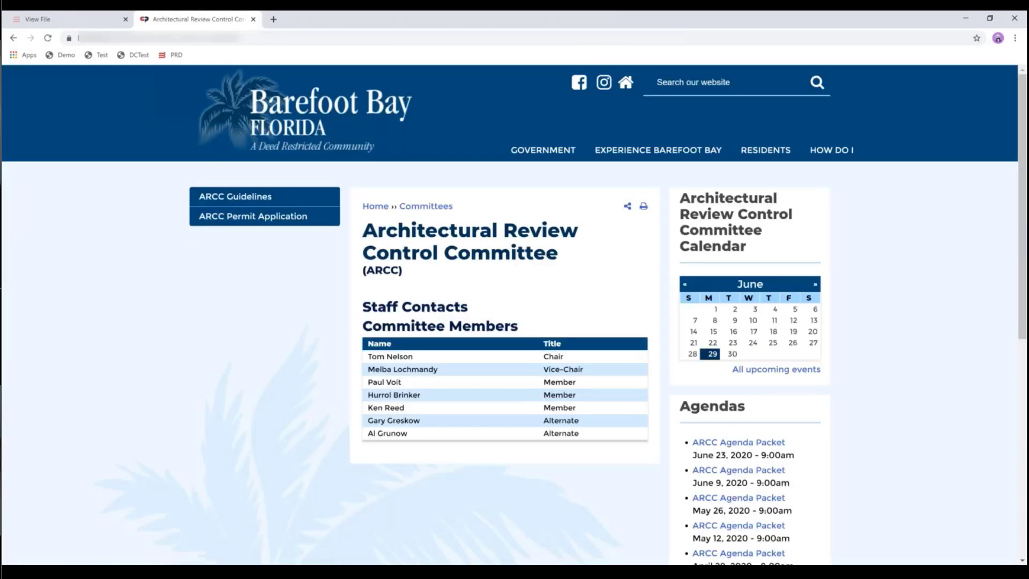
- Open the March 3, 2020 ARCC minutes PDF from the committee page
scroll(614, 298, "down", 4)
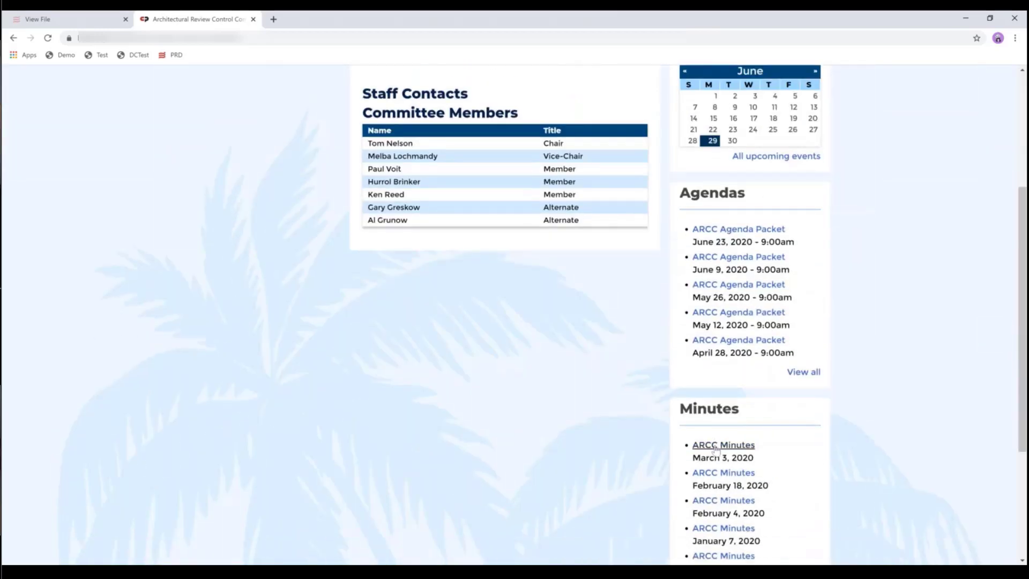
left_click(713, 445)
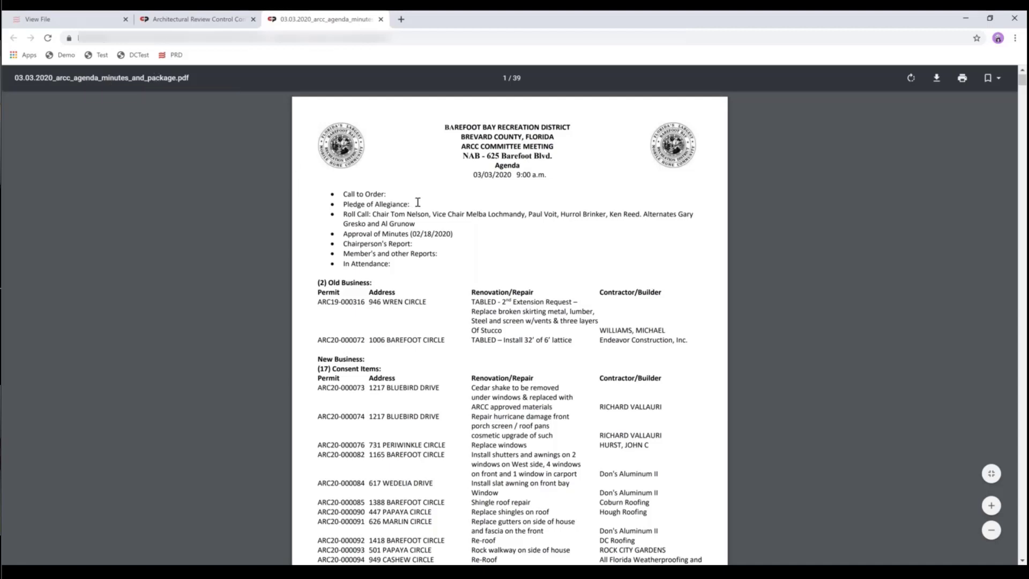
- Read through the ARCC agenda's application listings down to page 2
scroll(418, 202, "down", 2)
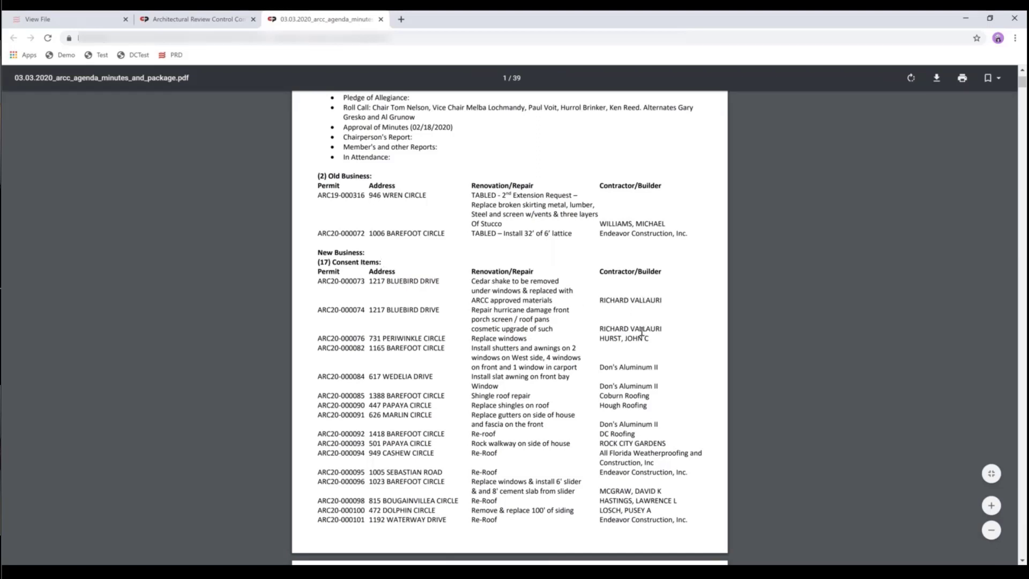
scroll(641, 332, "down", 6)
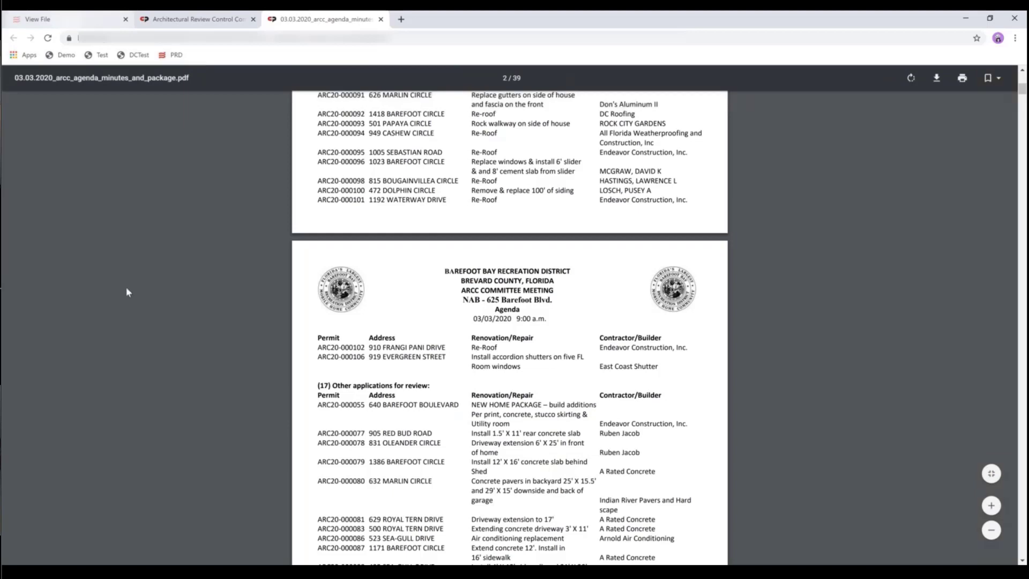
left_click(54, 18)
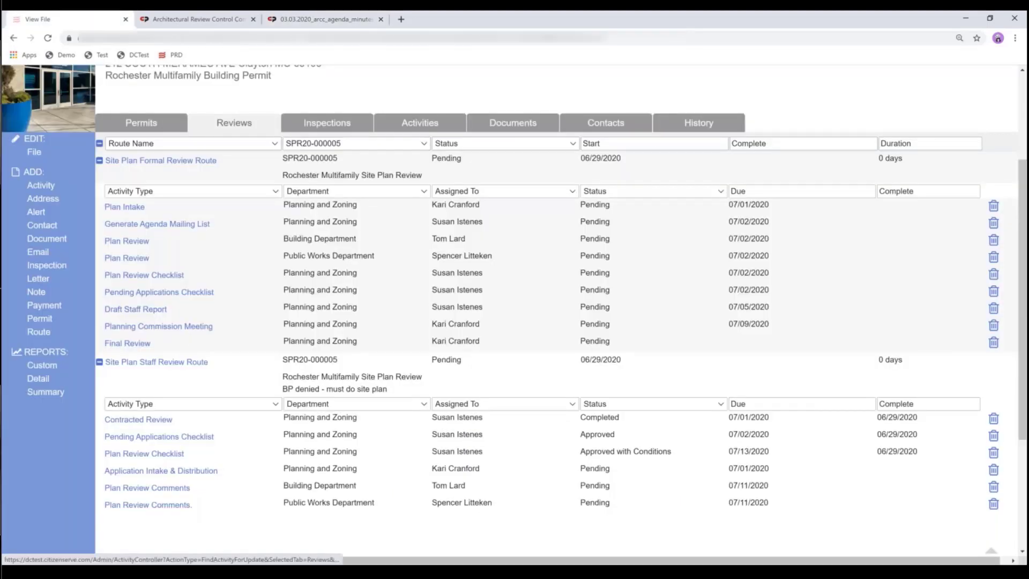
- On the Planning Commission Meeting review, comment 'log the results of this project from the meeting here...'
left_click(325, 341)
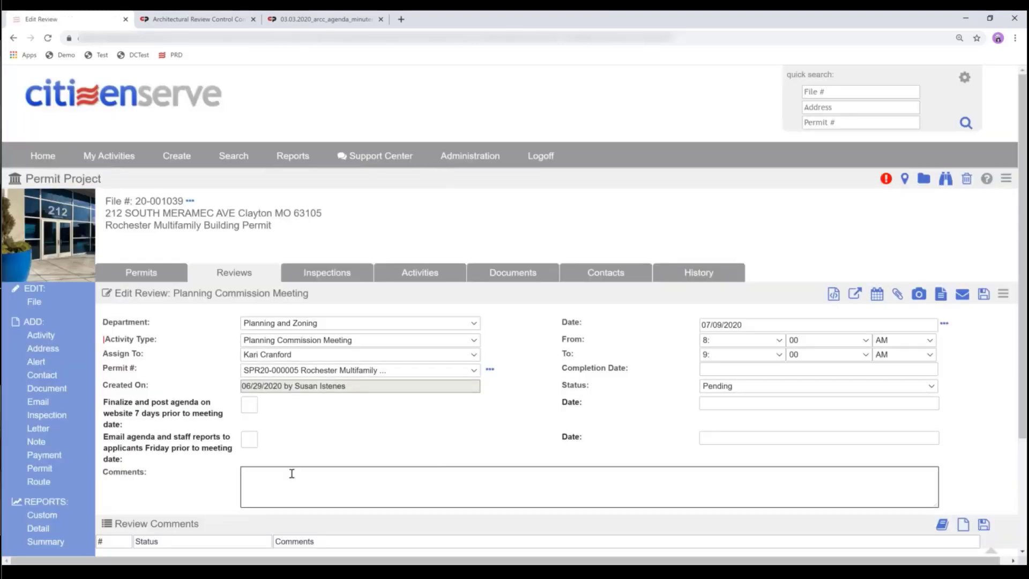
type("log the resuls")
key("BackSpace")
type("ts of this project from the meeting ")
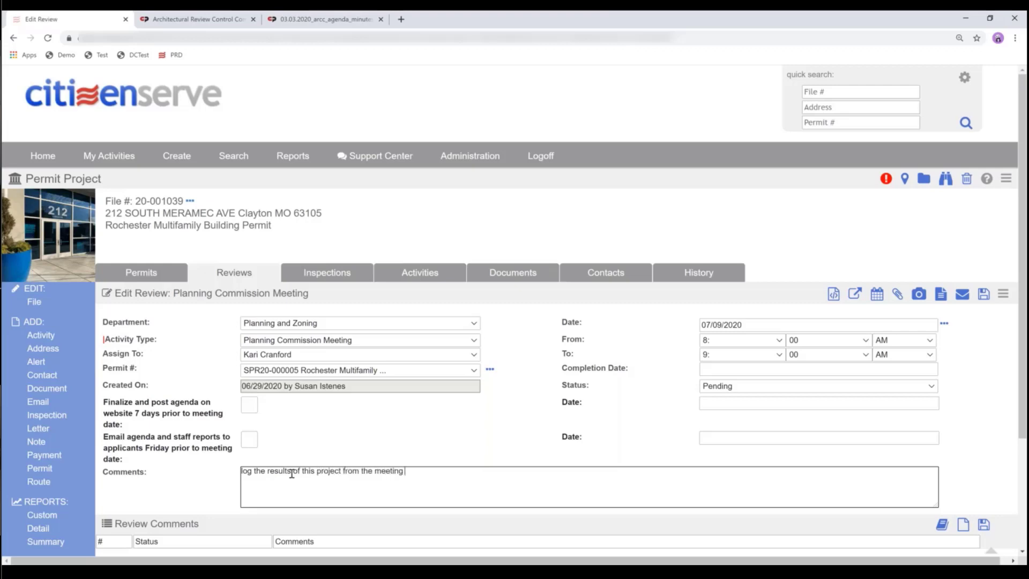
type("here...")
- Set the review to Approved, date it 07/09/2020, and save
left_click(721, 387)
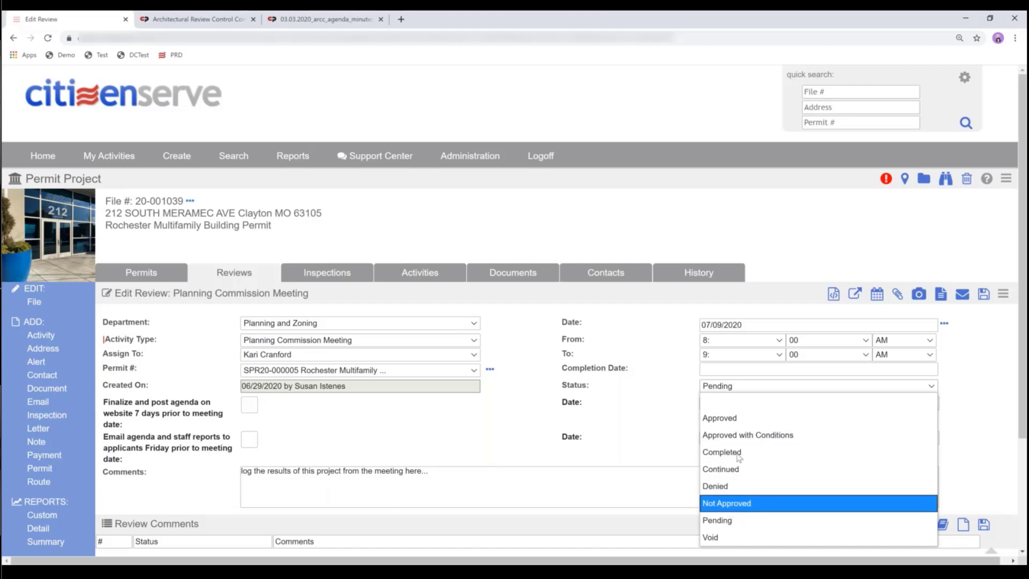
left_click(719, 418)
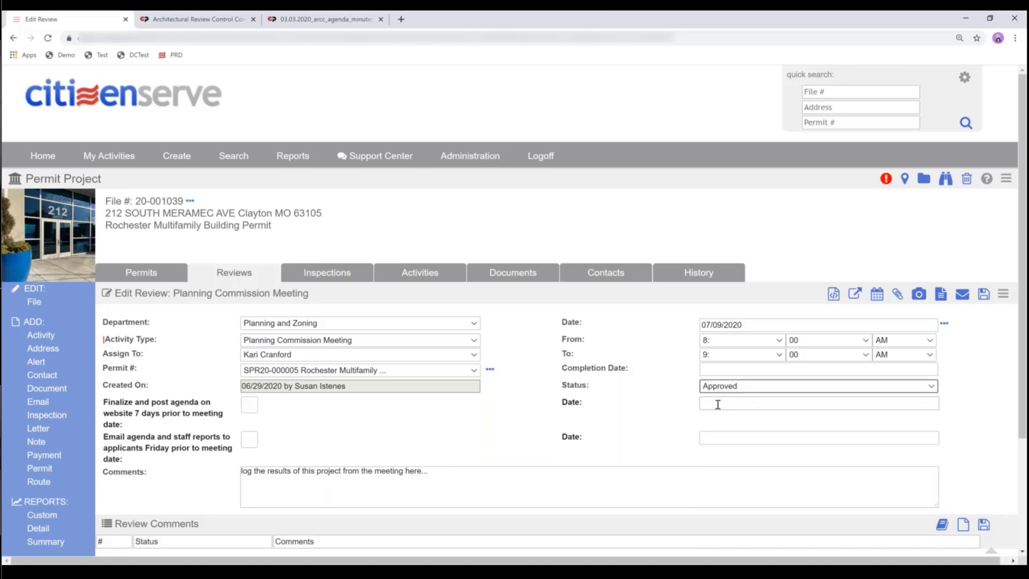
left_click(719, 403)
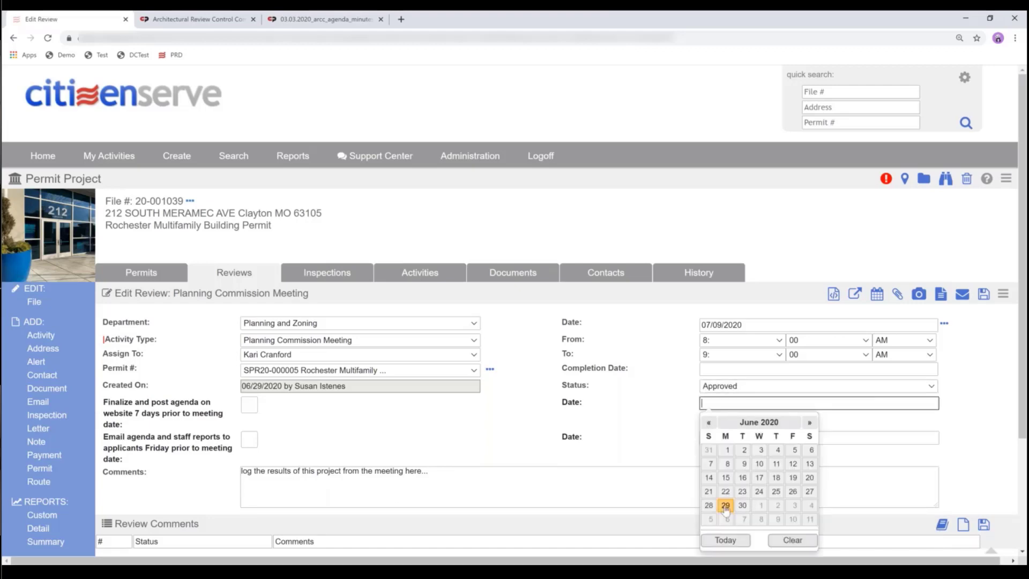
left_click(809, 423)
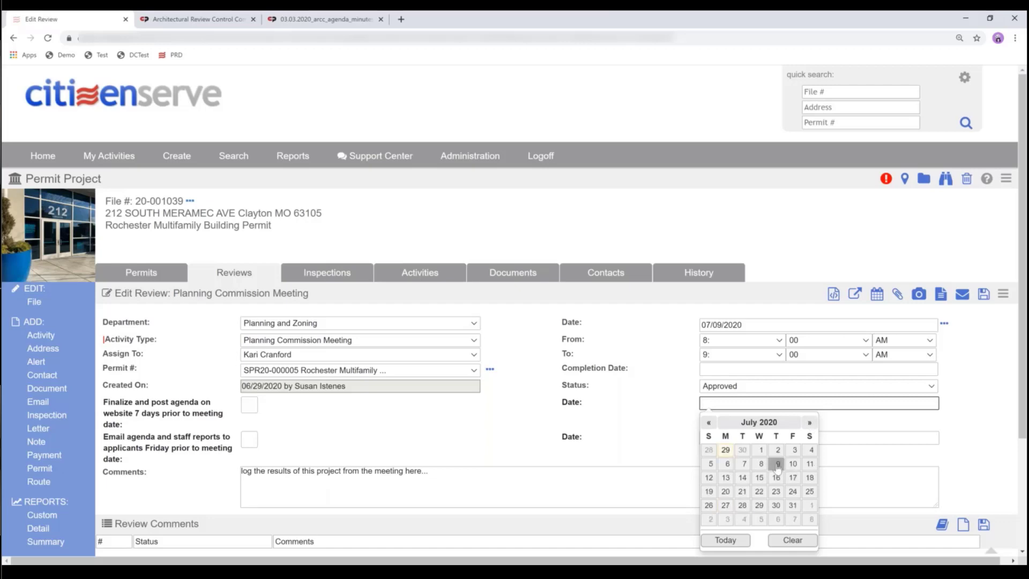
left_click(778, 464)
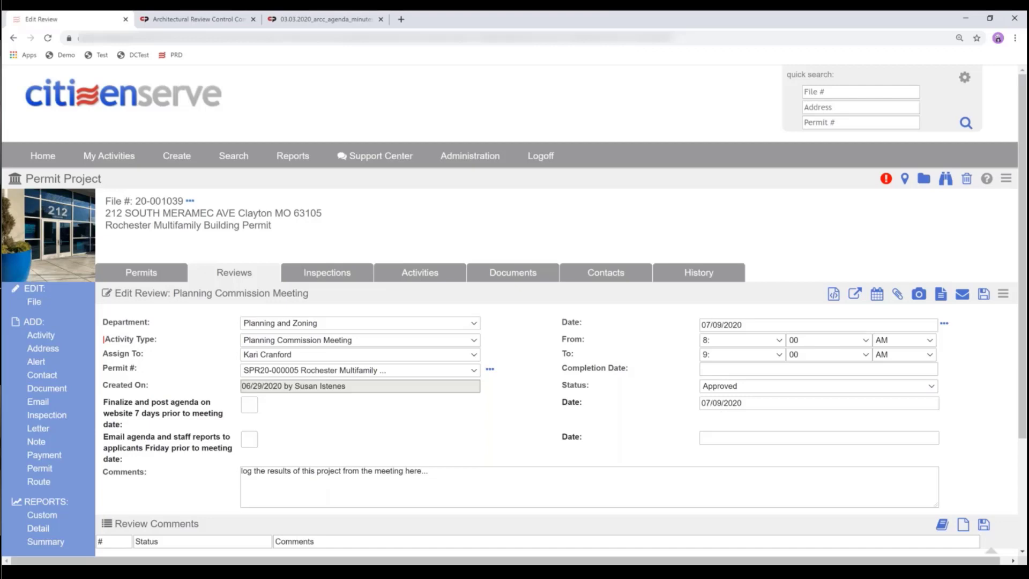
left_click(984, 295)
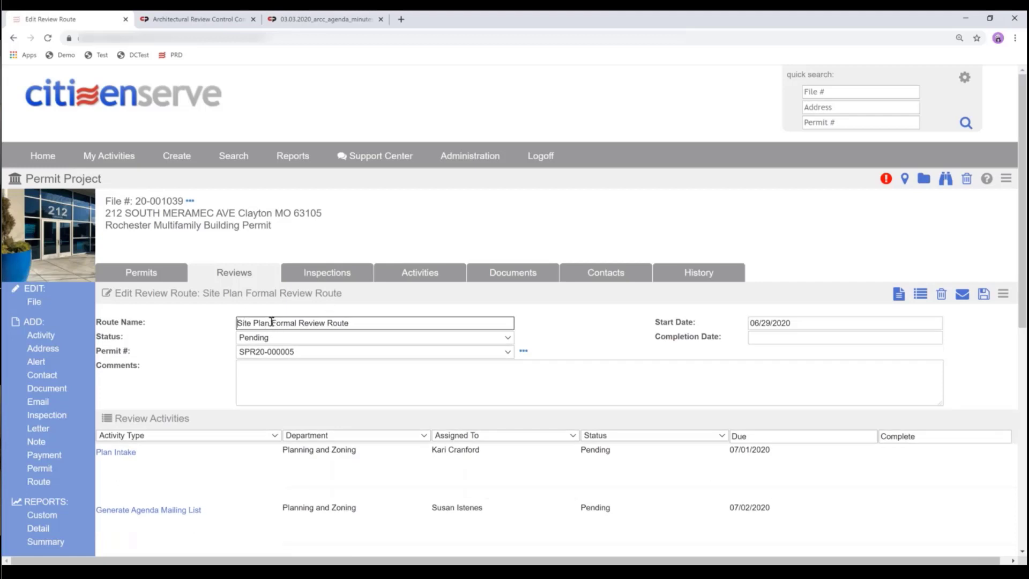
- Open Citizenserve's Home Page in a new browser tab beside the Formal Review Route
left_click_drag(271, 323, 314, 324)
scroll(353, 388, "down", 4)
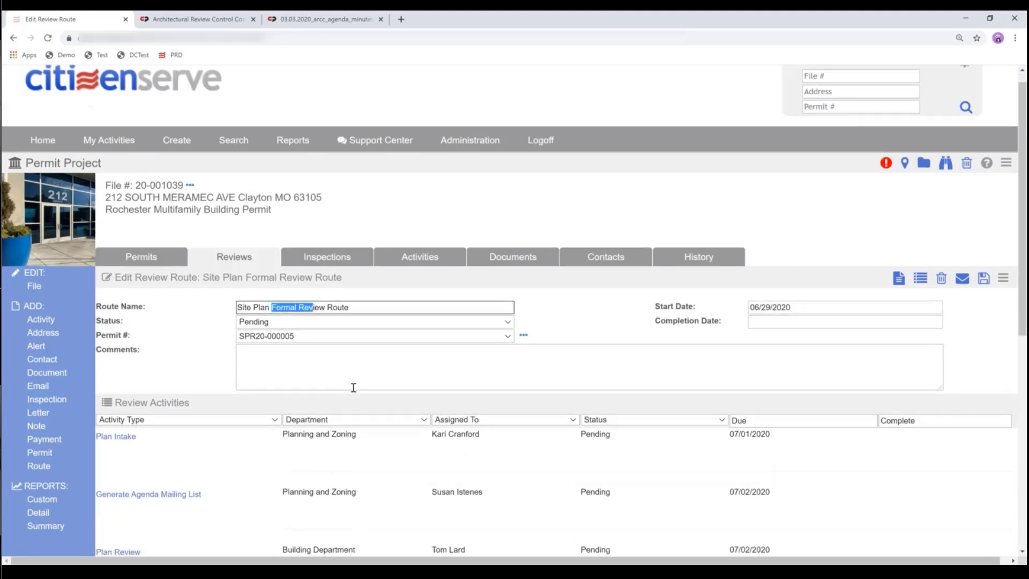
scroll(353, 388, "down", 4)
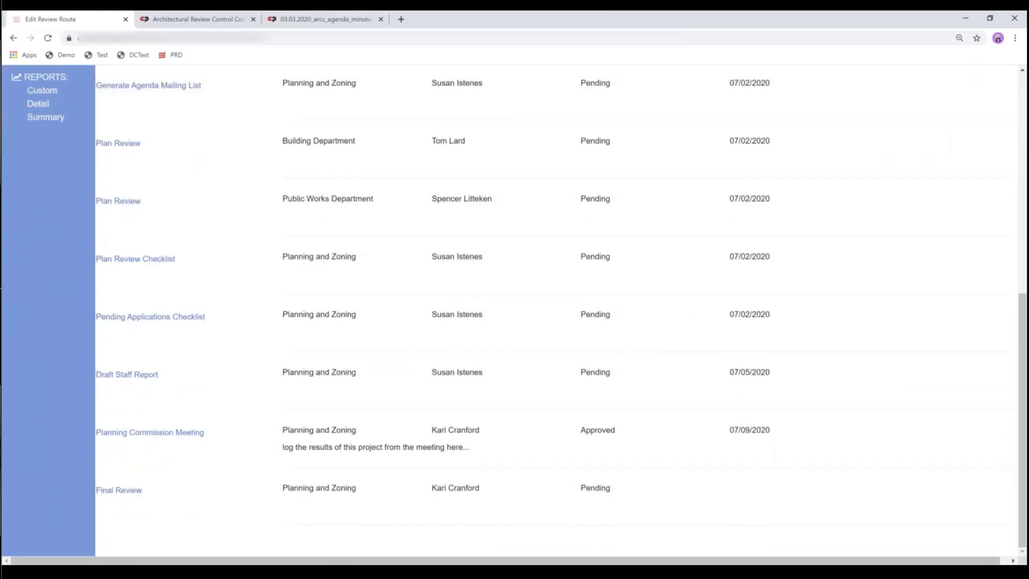
scroll(557, 311, "up", 5)
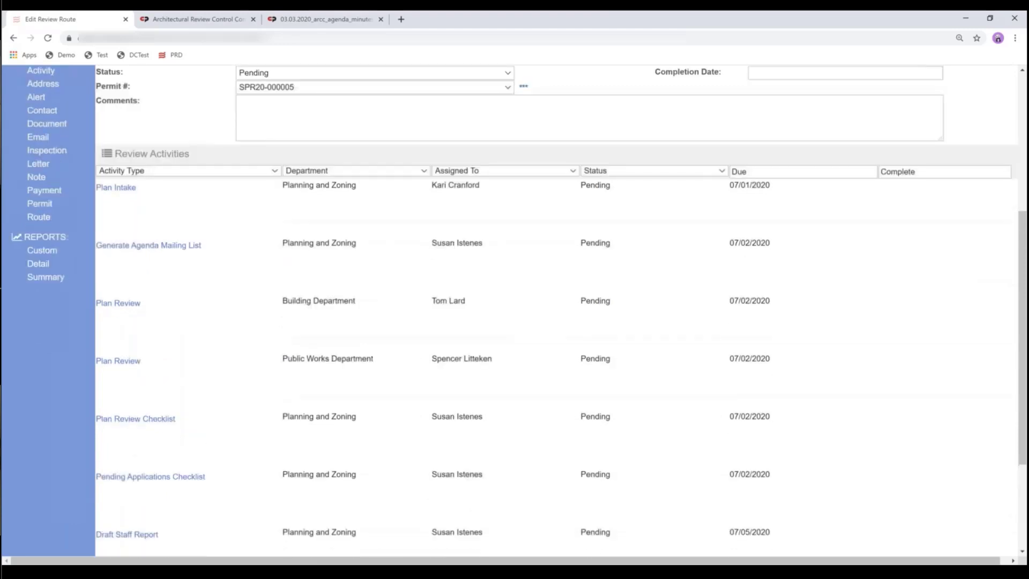
scroll(276, 91, "up", 4)
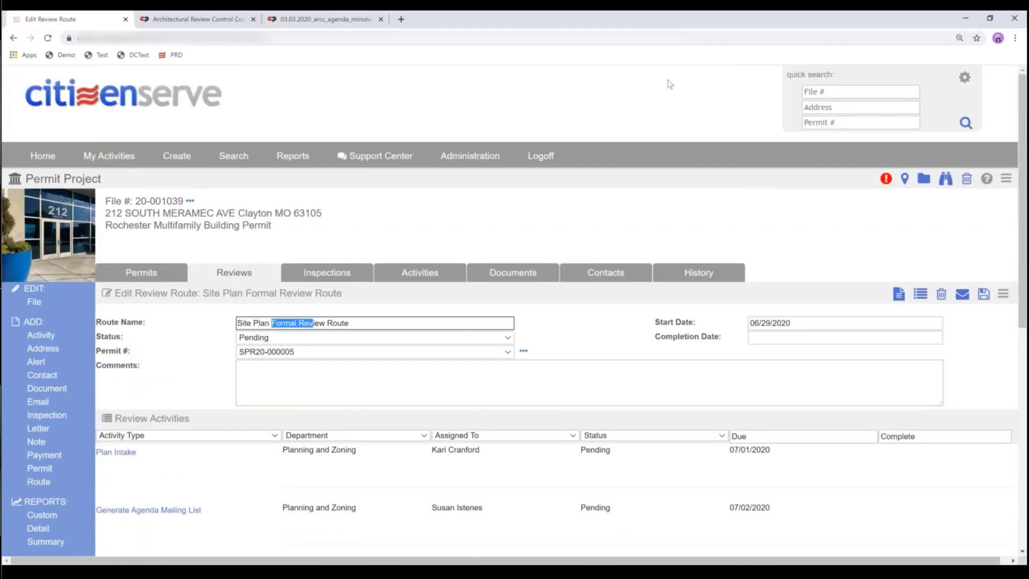
right_click(41, 156)
left_click(72, 166)
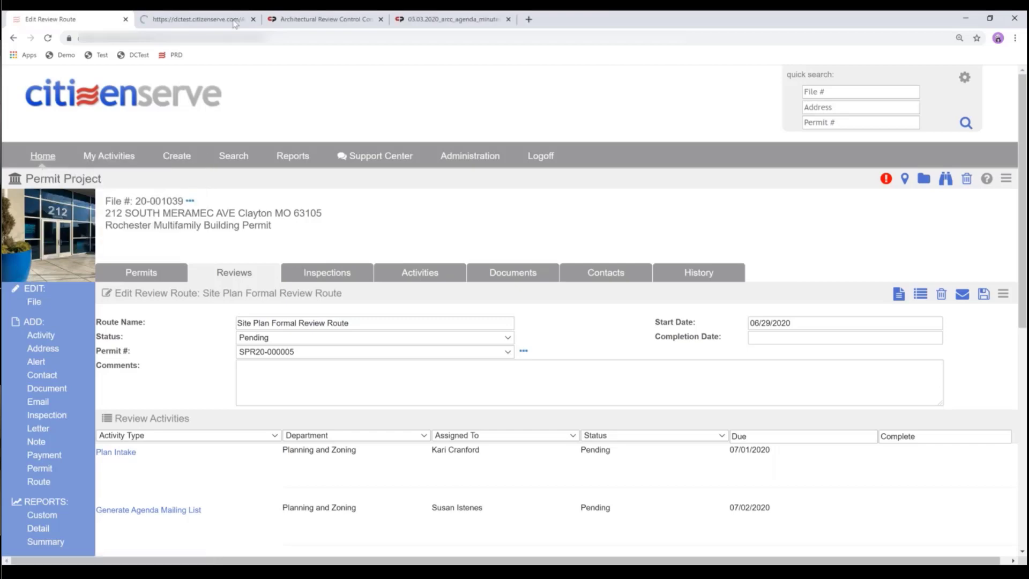
- On the Home Page tab, quick-search by Permit # for me19-000323
left_click(164, 23)
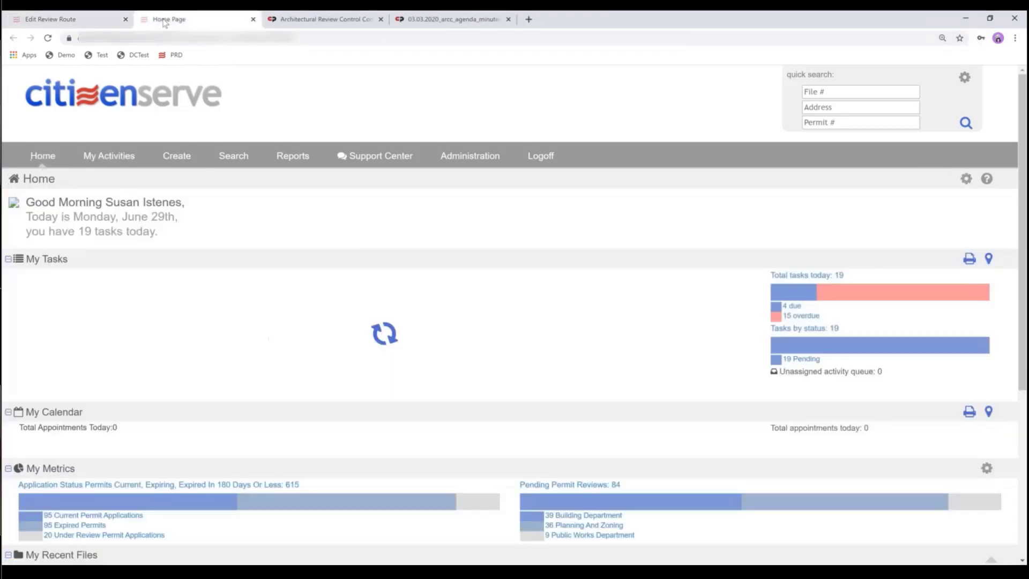
left_click(820, 123)
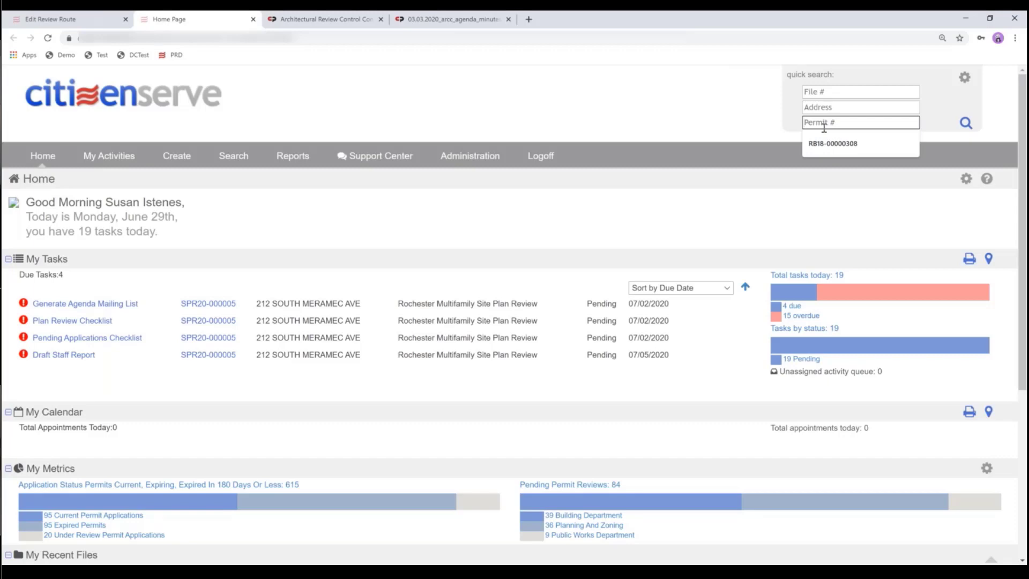
type("m")
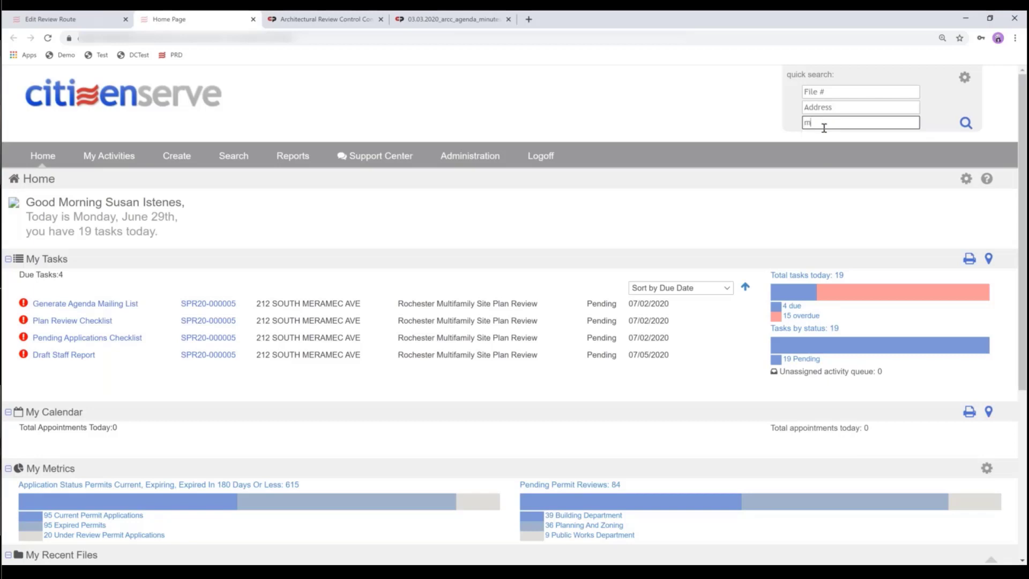
type("e19-000323")
key("Return")
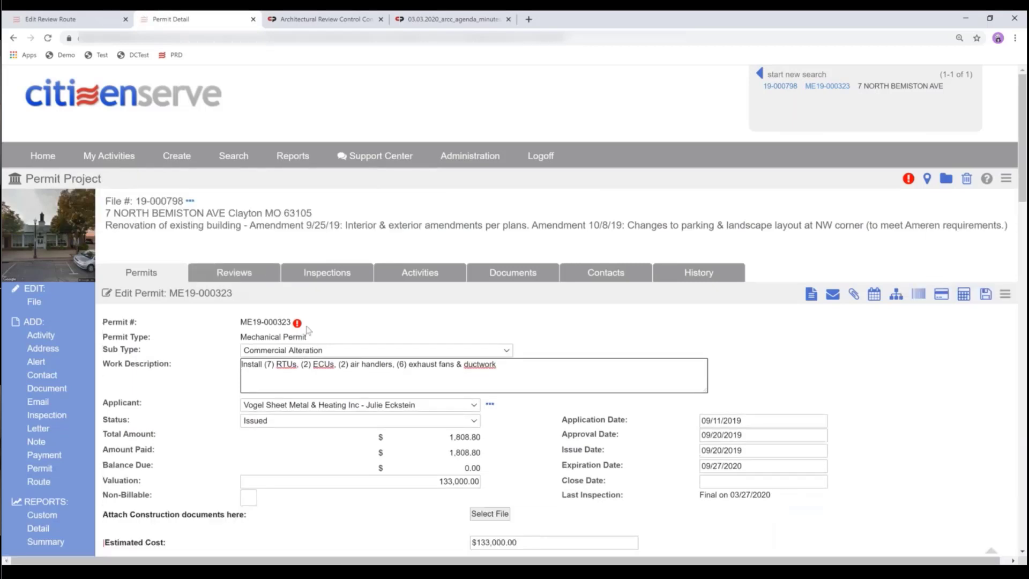
- Look over the ME19-000323 mechanical permit form, then bring up its Reviews
scroll(308, 330, "down", 7)
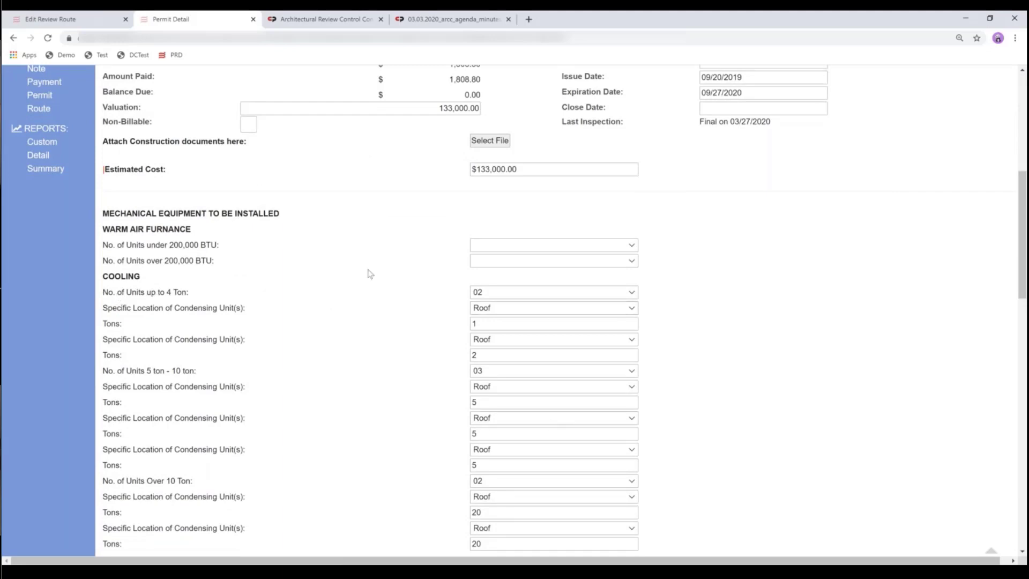
scroll(247, 329, "up", 5)
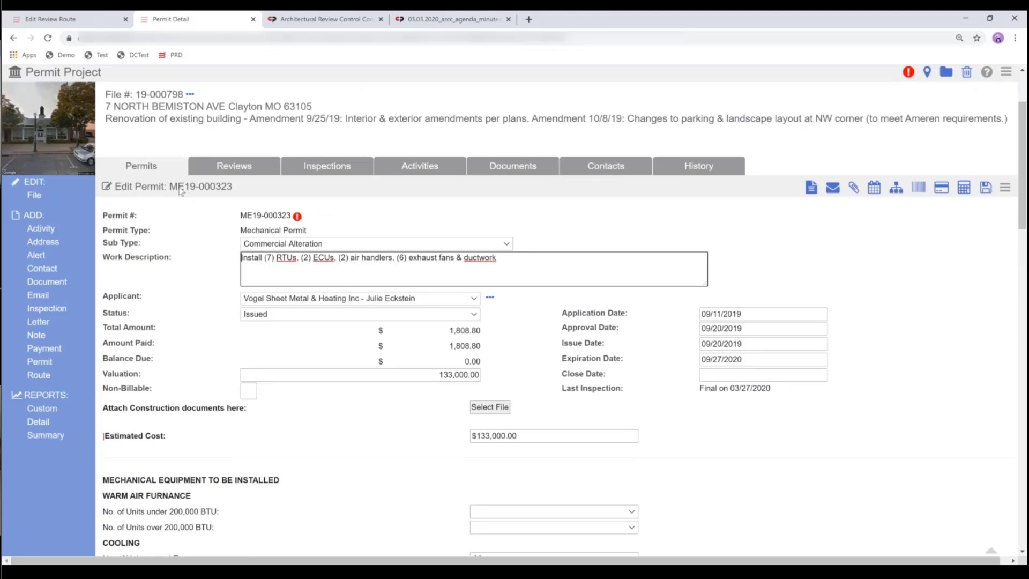
left_click(233, 168)
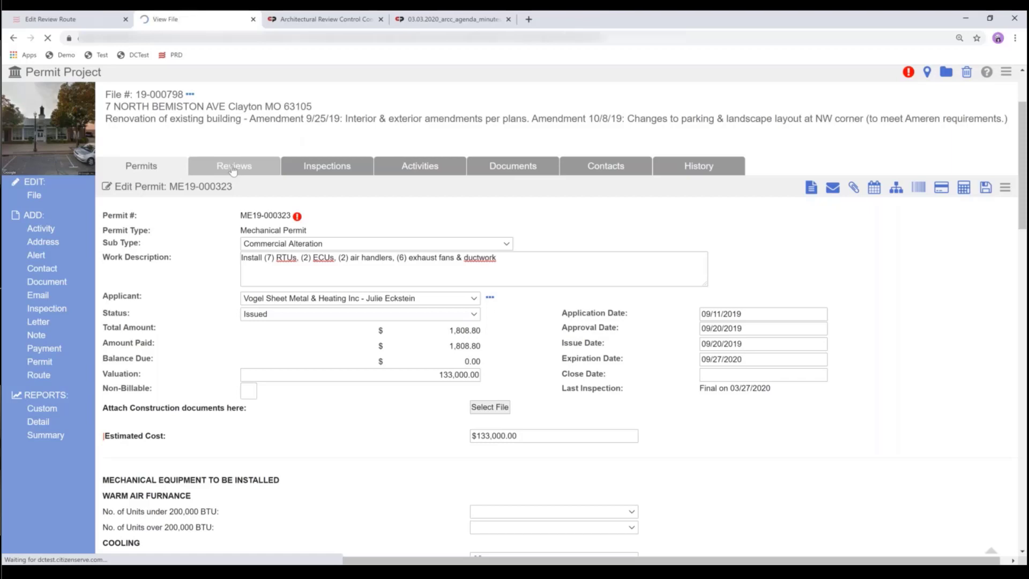
- Filter reviews to permit ME19-000323 and open its Conditions of Approval review
left_click(333, 295)
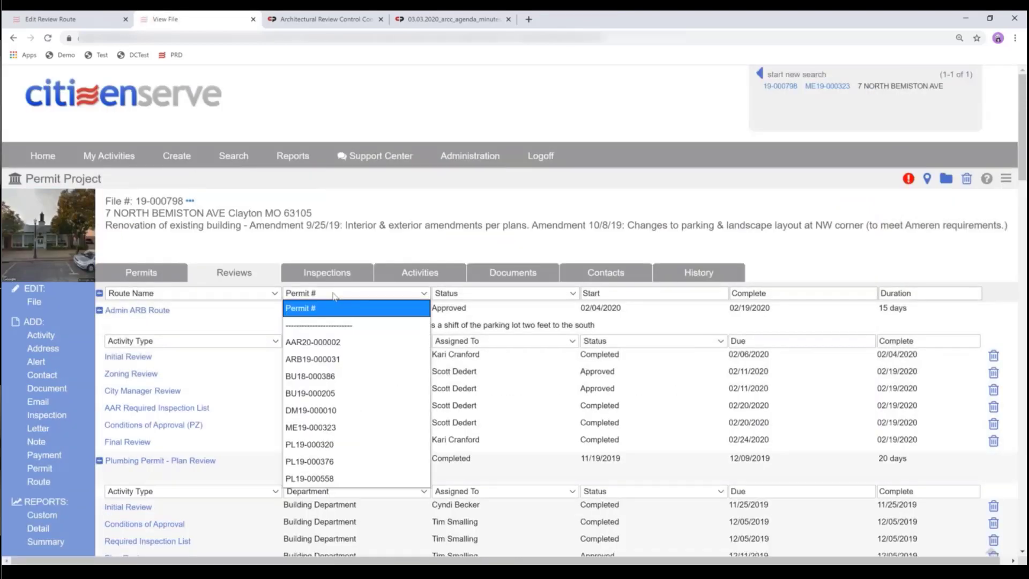
left_click(307, 429)
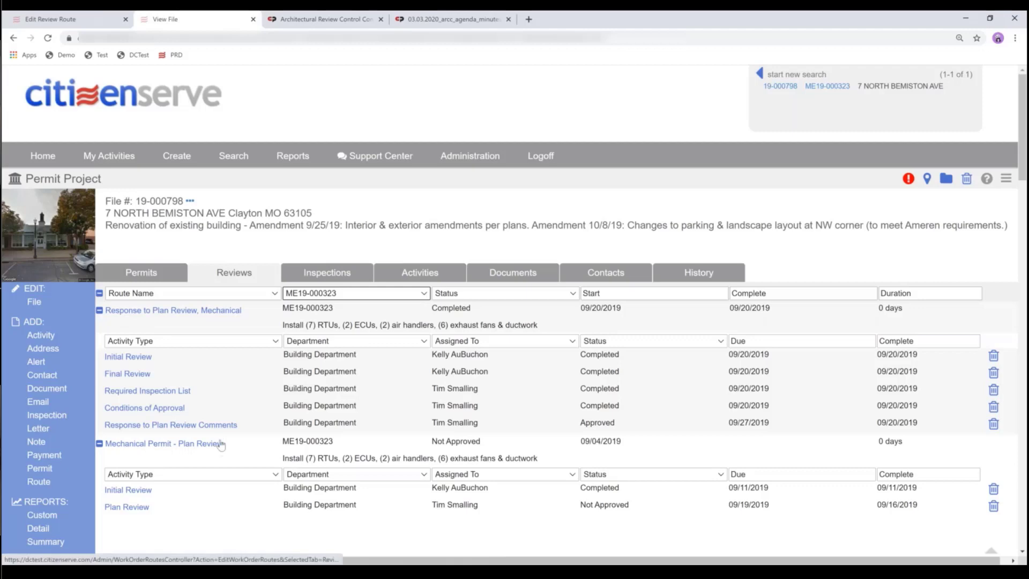
left_click(144, 412)
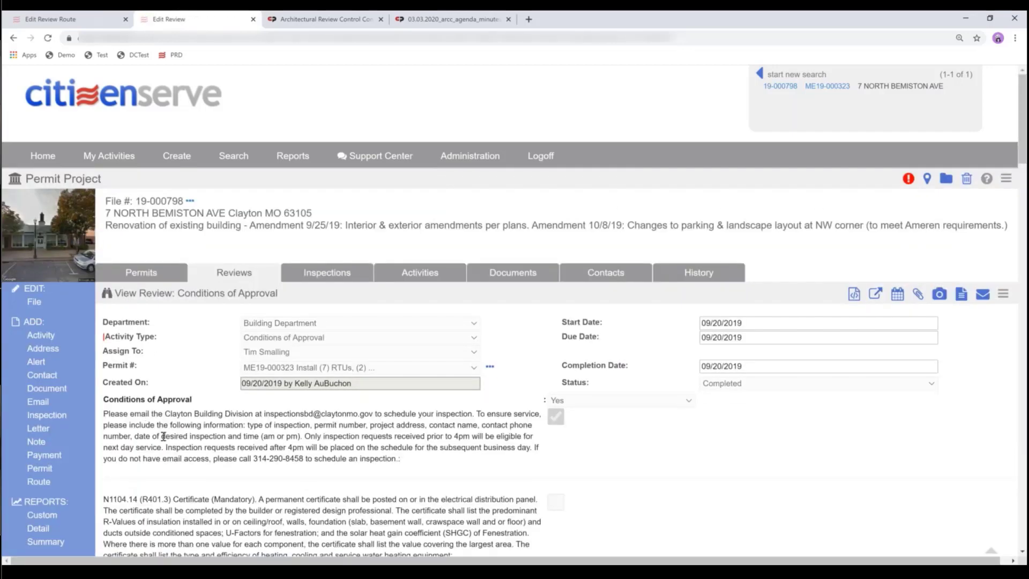
- Read through the ME19-000323 conditions of approval, then go to the file's Documents
scroll(164, 436, "down", 4)
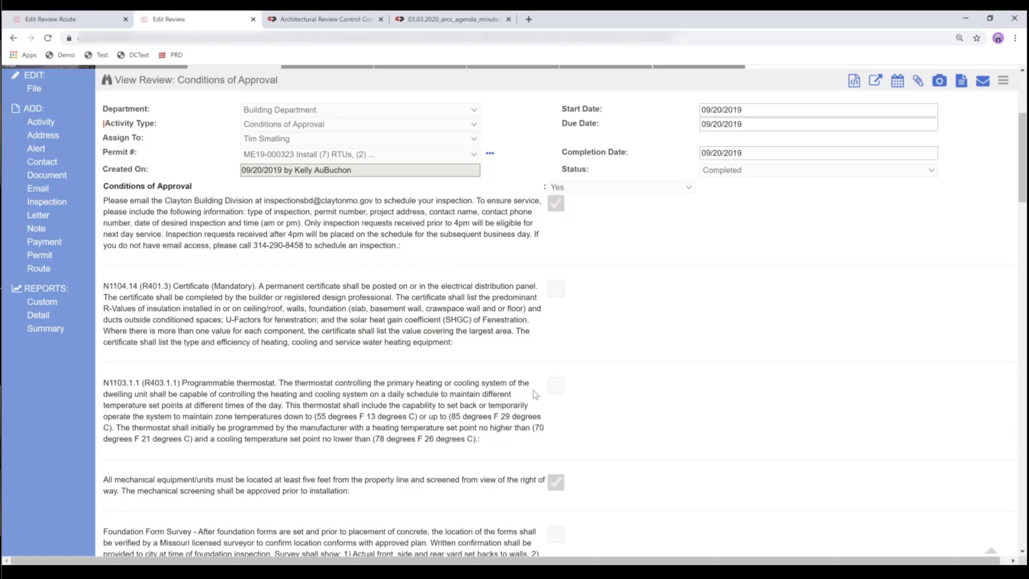
scroll(535, 395, "down", 5)
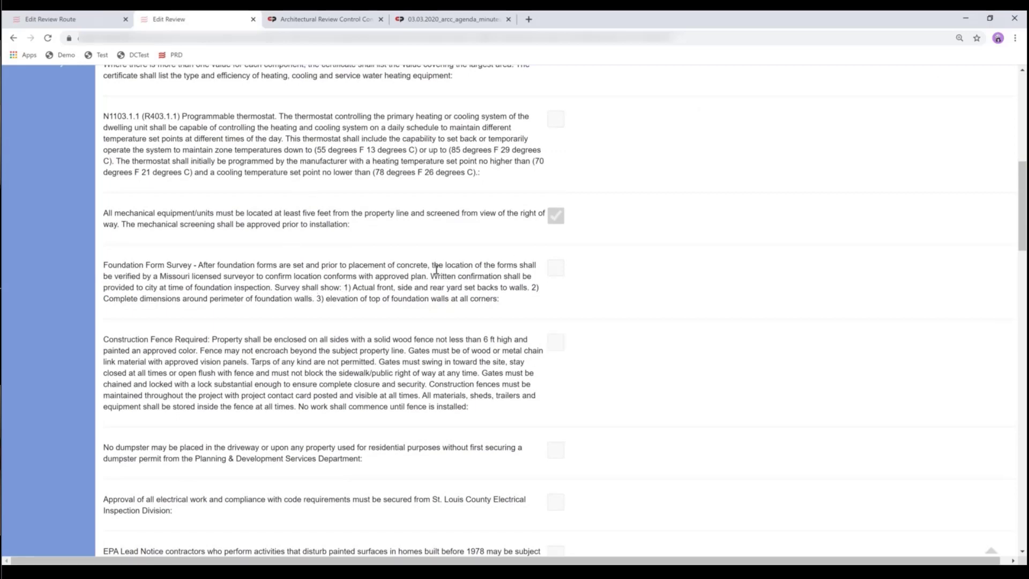
scroll(436, 270, "up", 5)
scroll(447, 267, "up", 4)
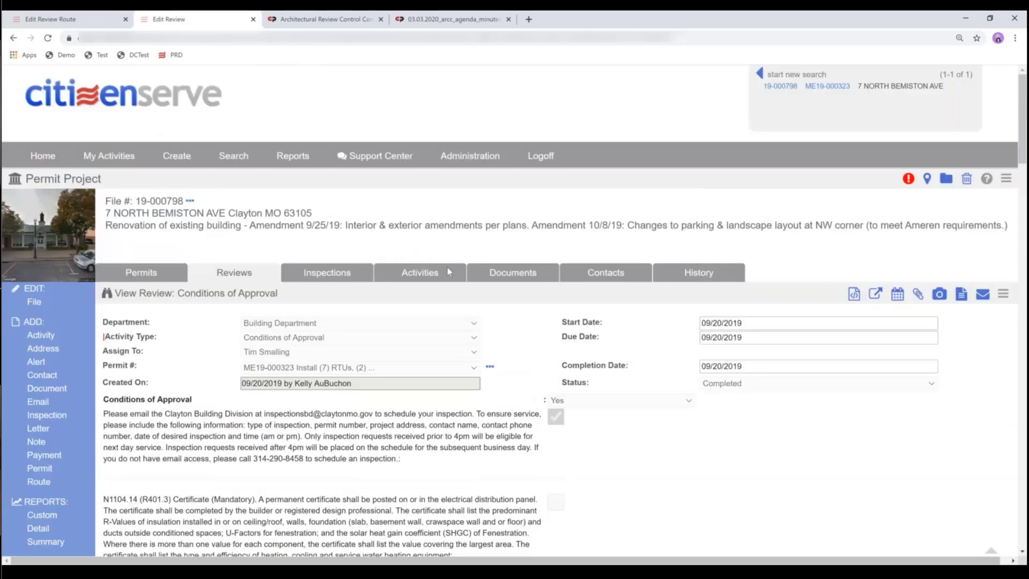
left_click(507, 275)
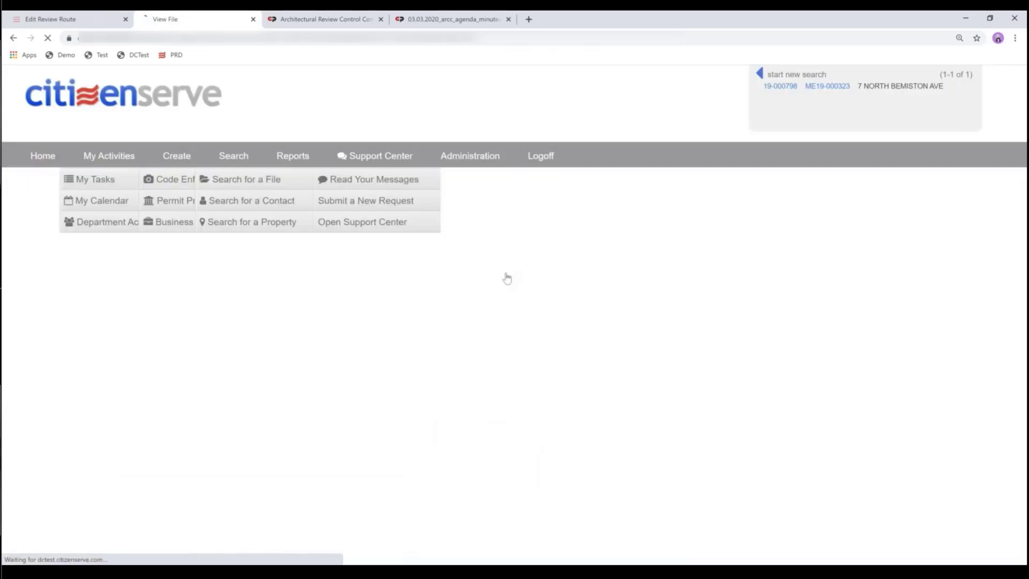
- Filter the file's documents to permit ME19-000323
left_click(502, 292)
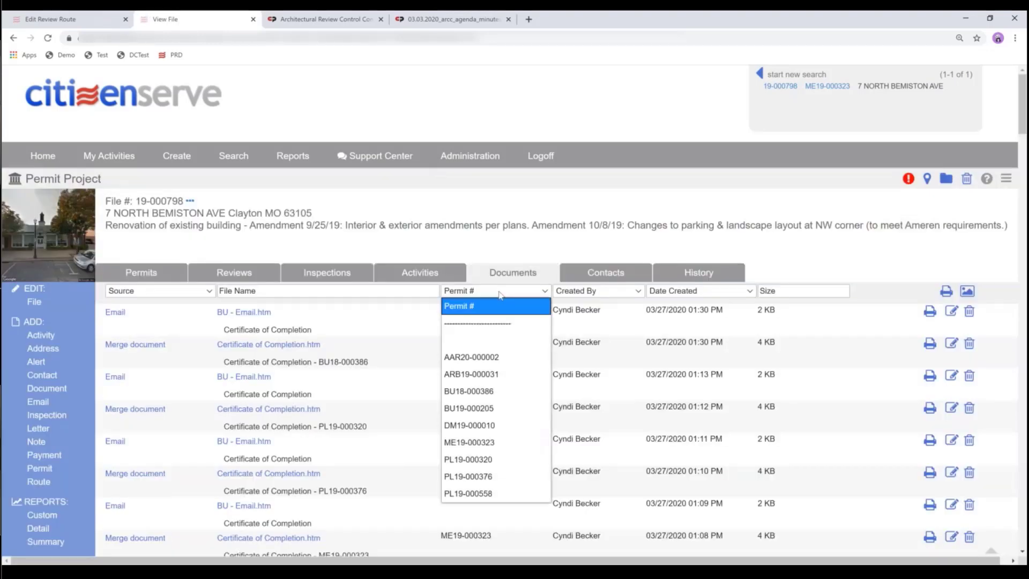
key("Up")
key("Up")
key("Up")
key("Return")
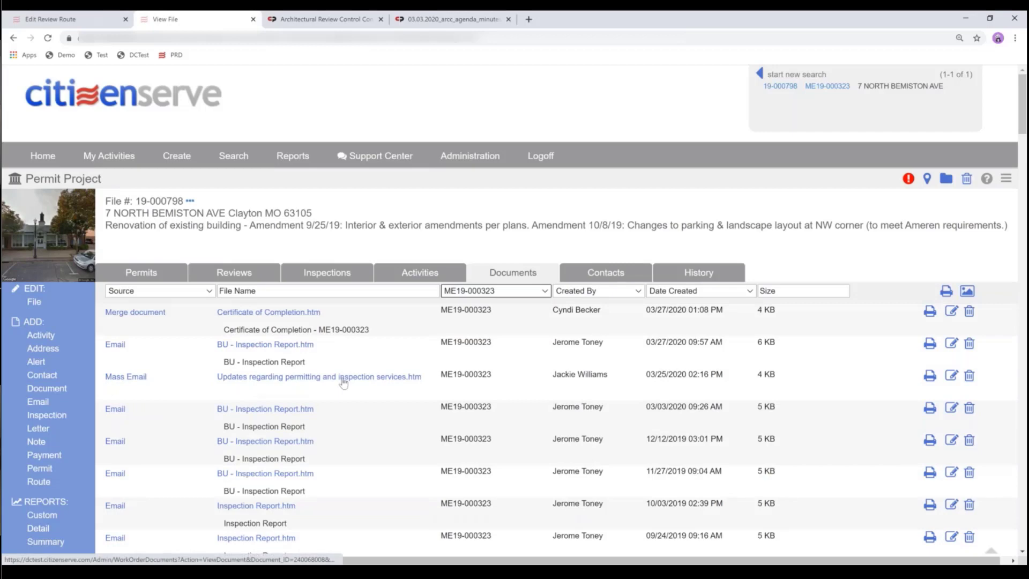
- View the downloaded Mechanical Permit Card.htm, then return to the View File tab
scroll(343, 381, "down", 3)
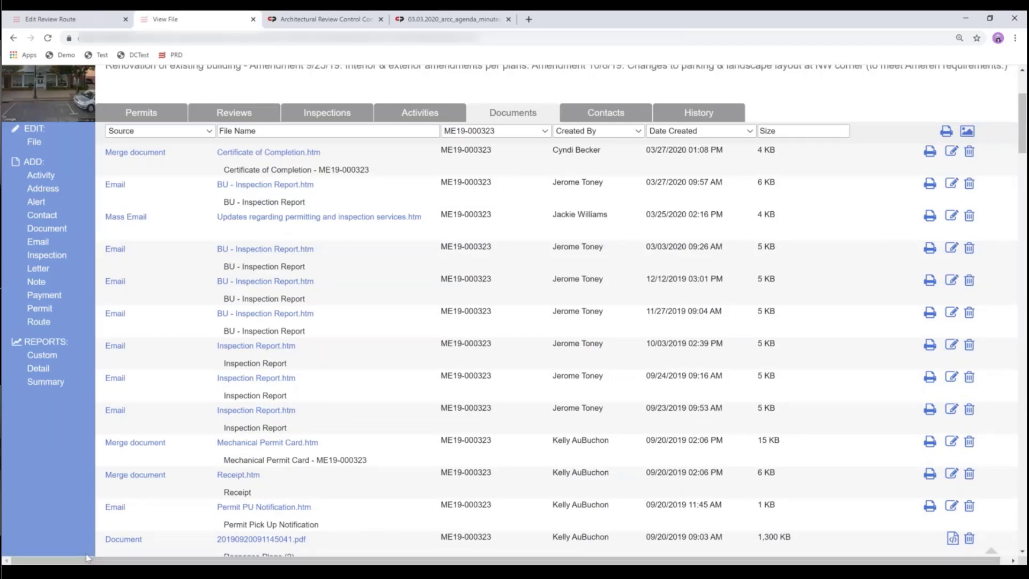
left_click(257, 443)
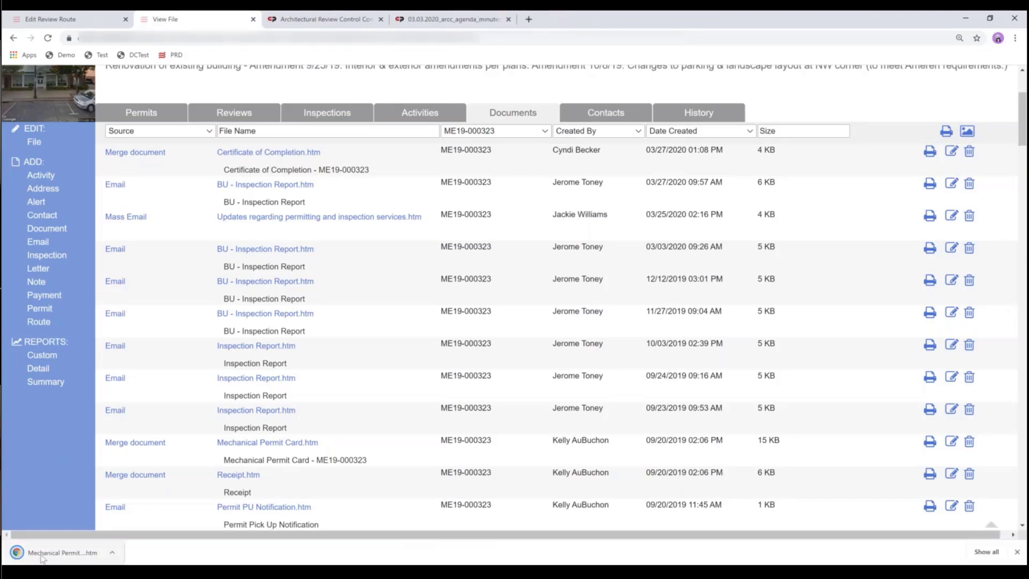
left_click(42, 556)
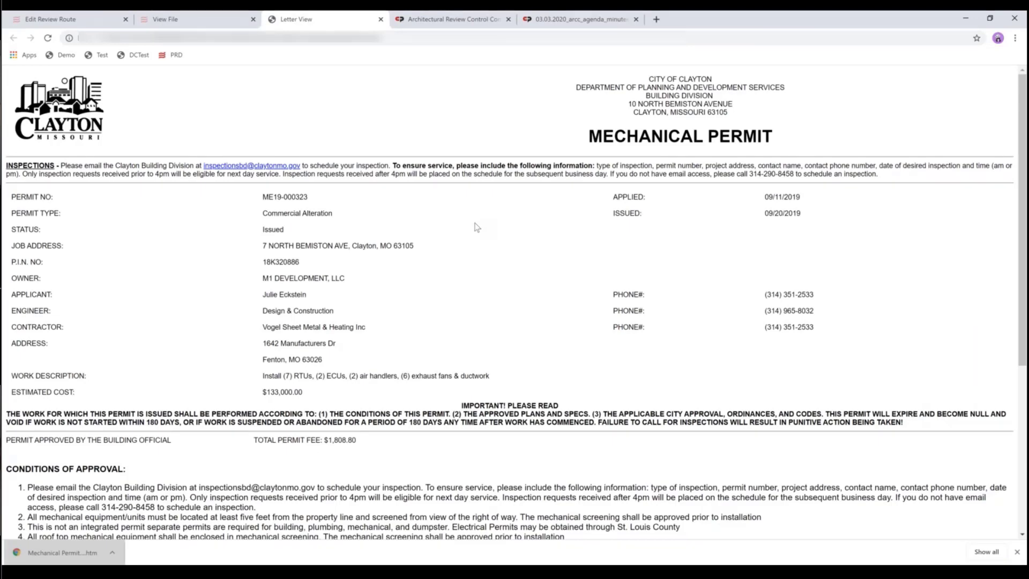
scroll(476, 227, "down", 2)
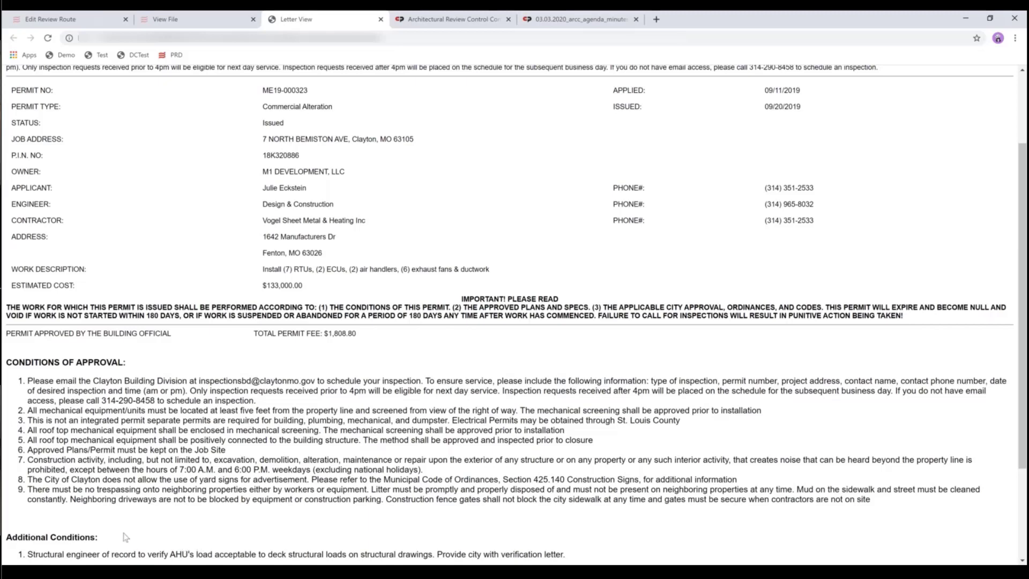
left_click(180, 22)
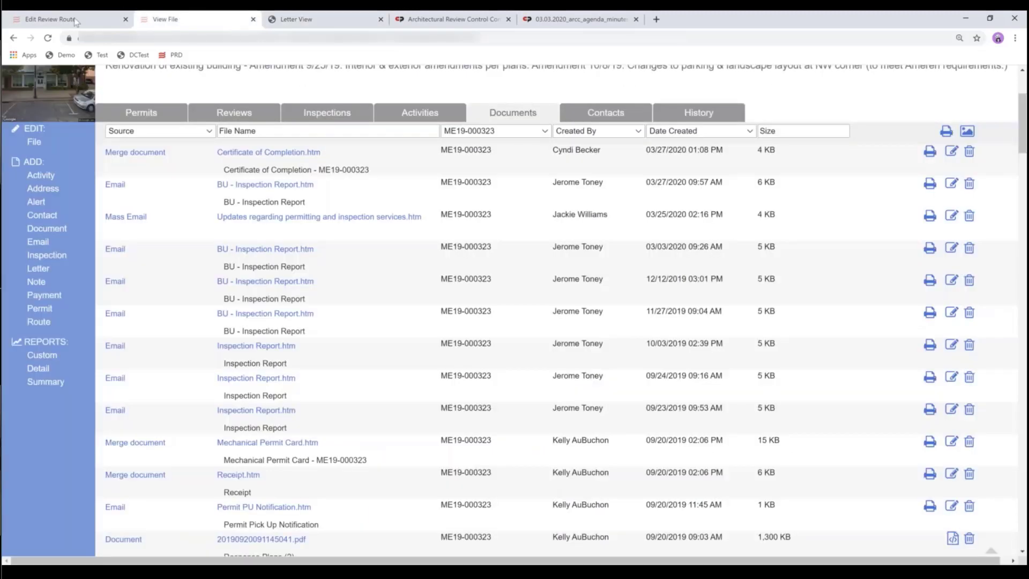
- Return to the Rochester Multifamily file and open permit SPR20-000005 from its Permits
left_click(76, 21)
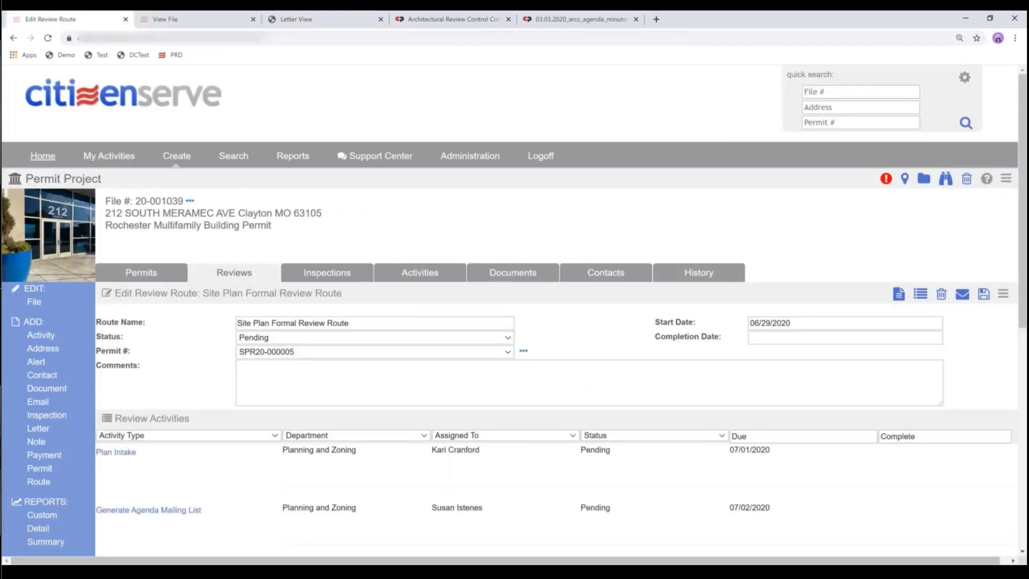
left_click_drag(274, 228, 109, 230)
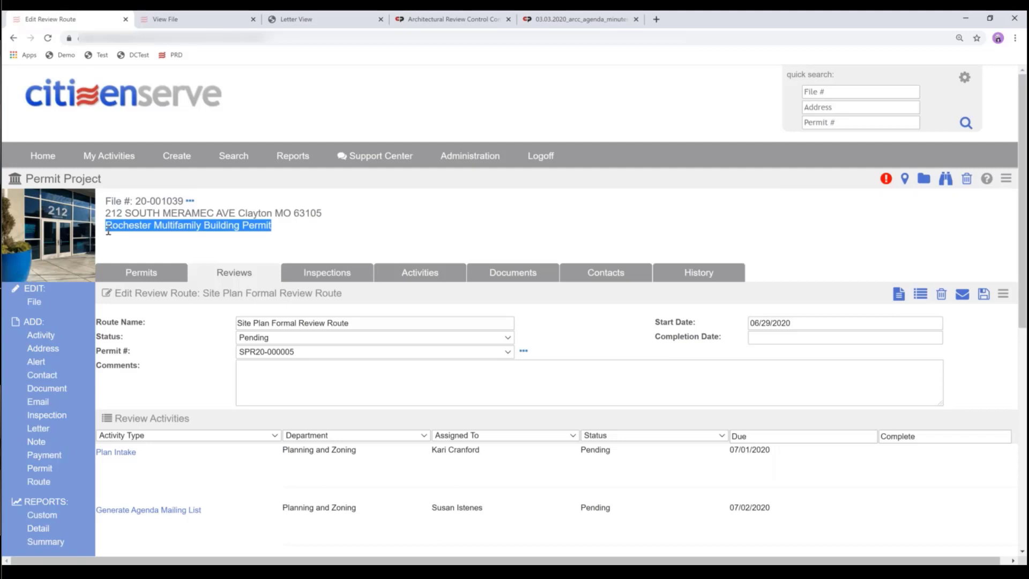
left_click(142, 274)
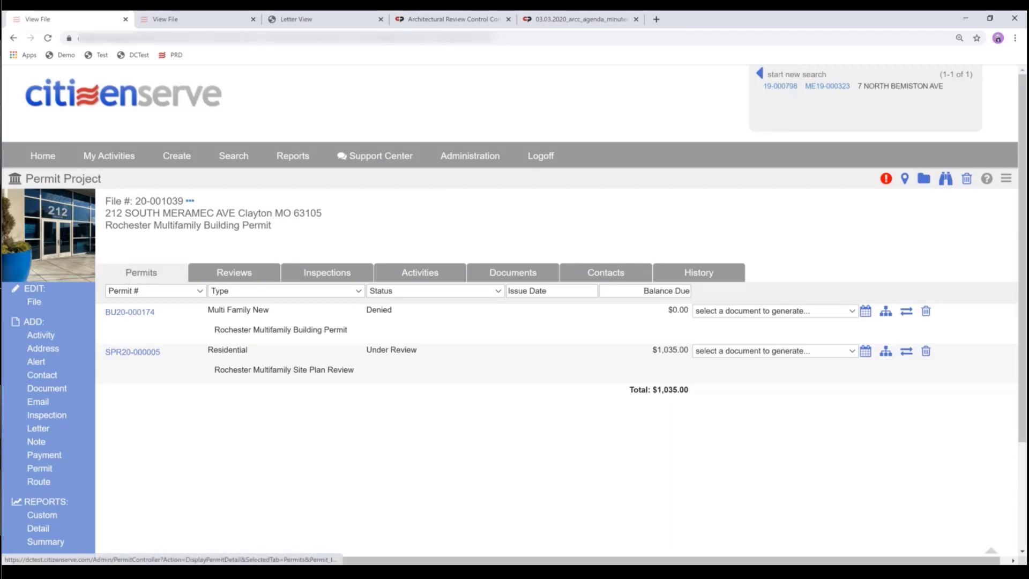
left_click(125, 355)
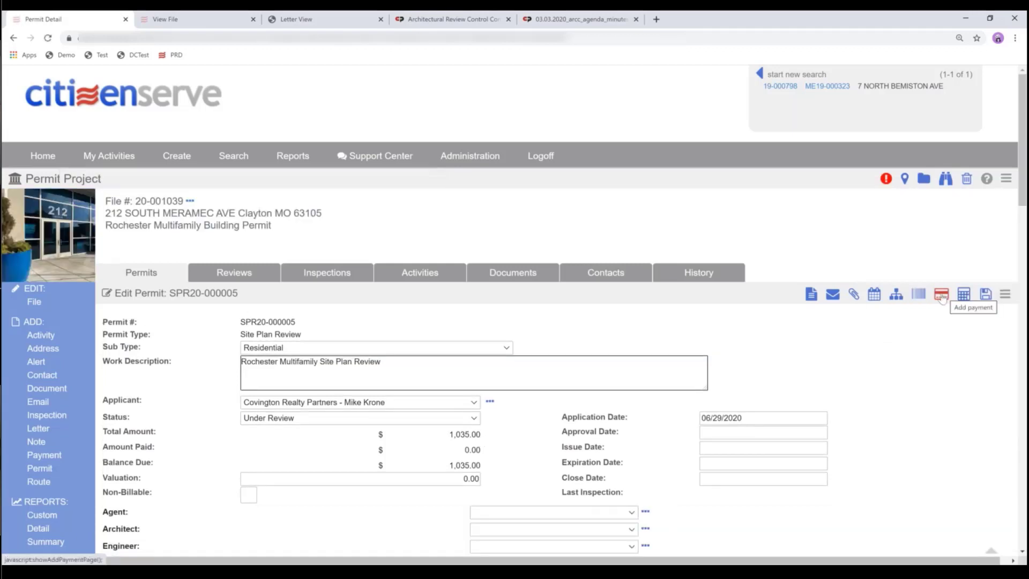
- Set SPR20-000005's status to Issued and start generating a document for it
left_click(289, 421)
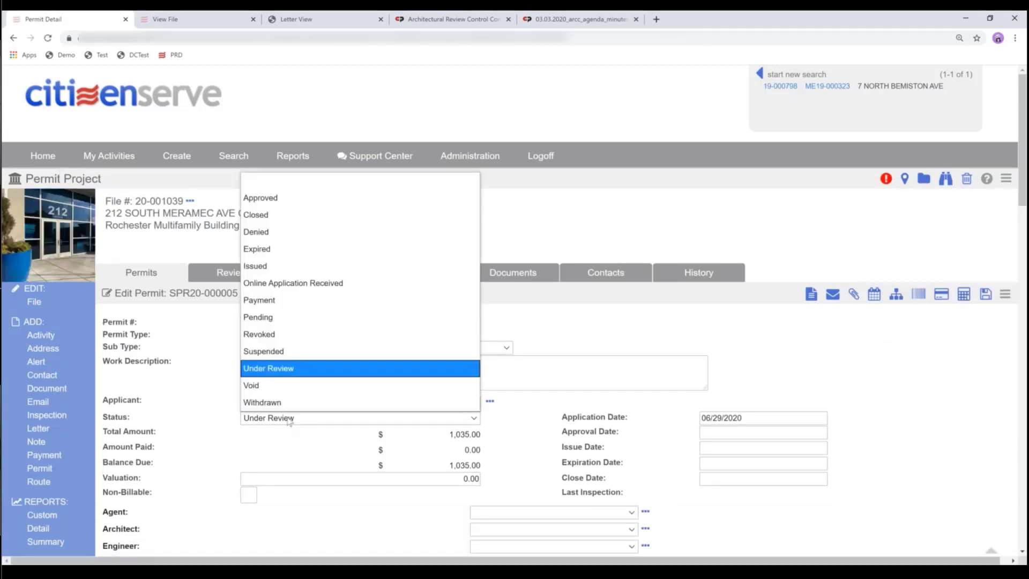
left_click(260, 267)
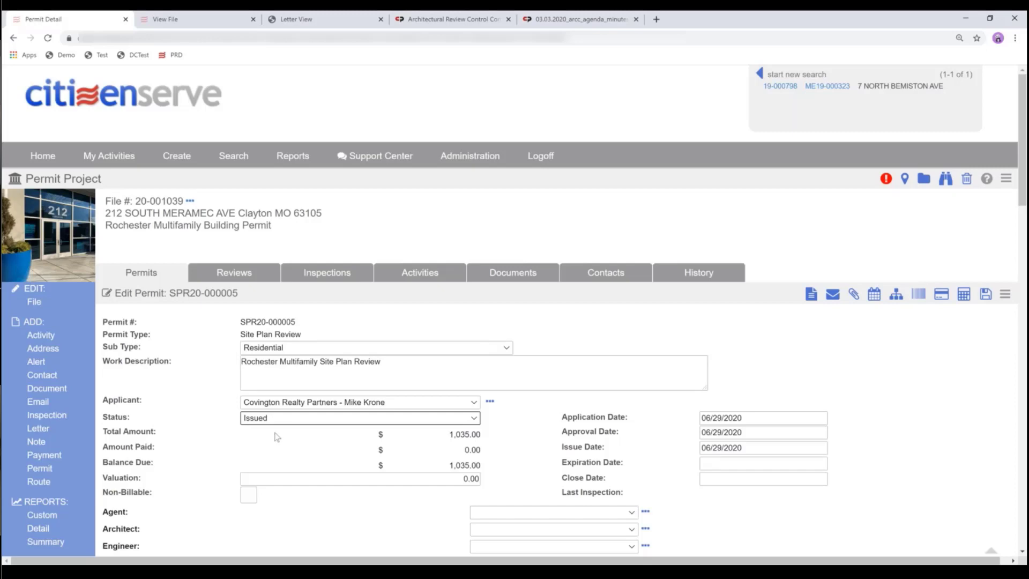
left_click(812, 295)
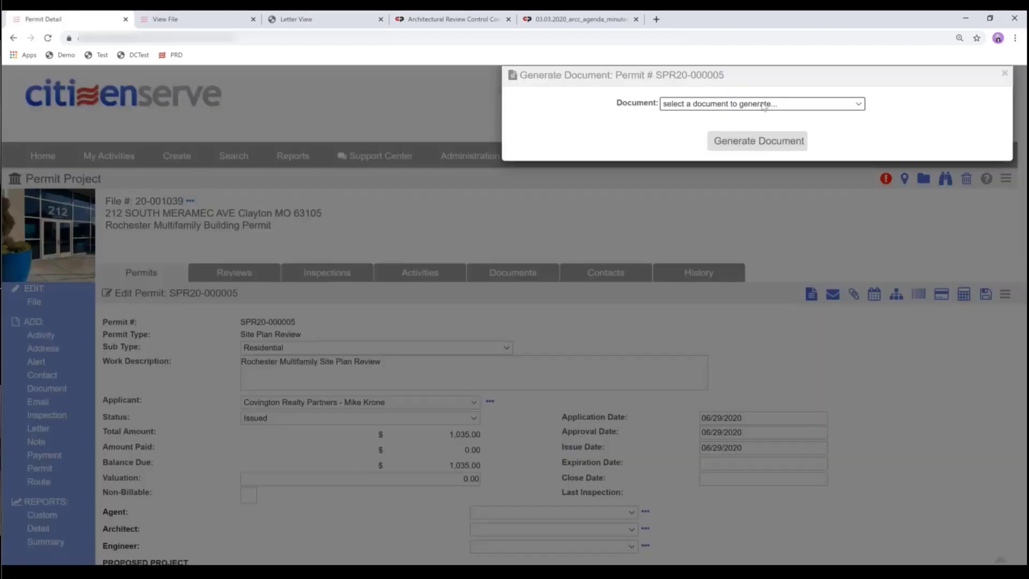
left_click(755, 104)
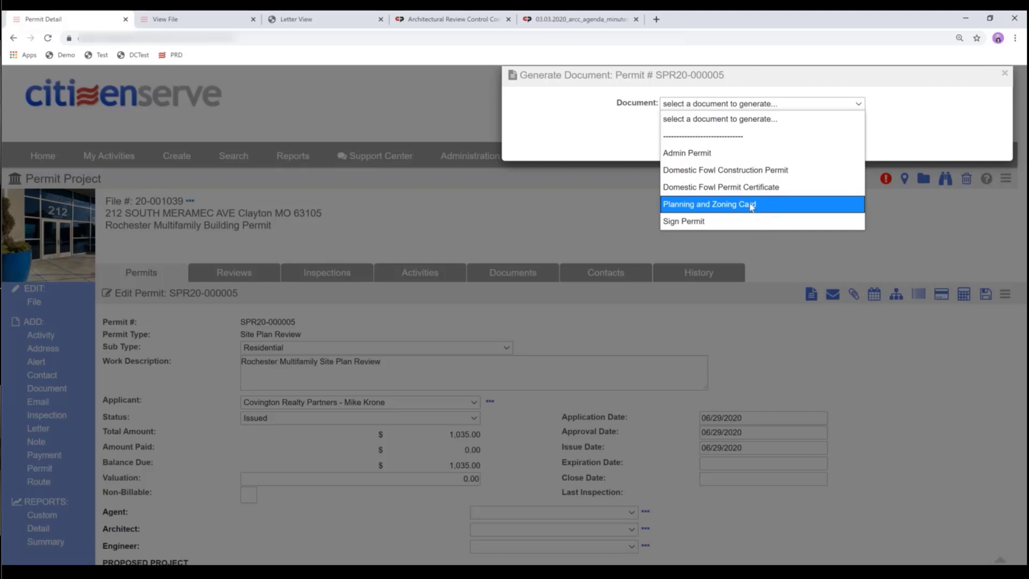
- Generate the Admin Permit document for SPR20-000005 and save it
left_click(686, 153)
left_click(740, 145)
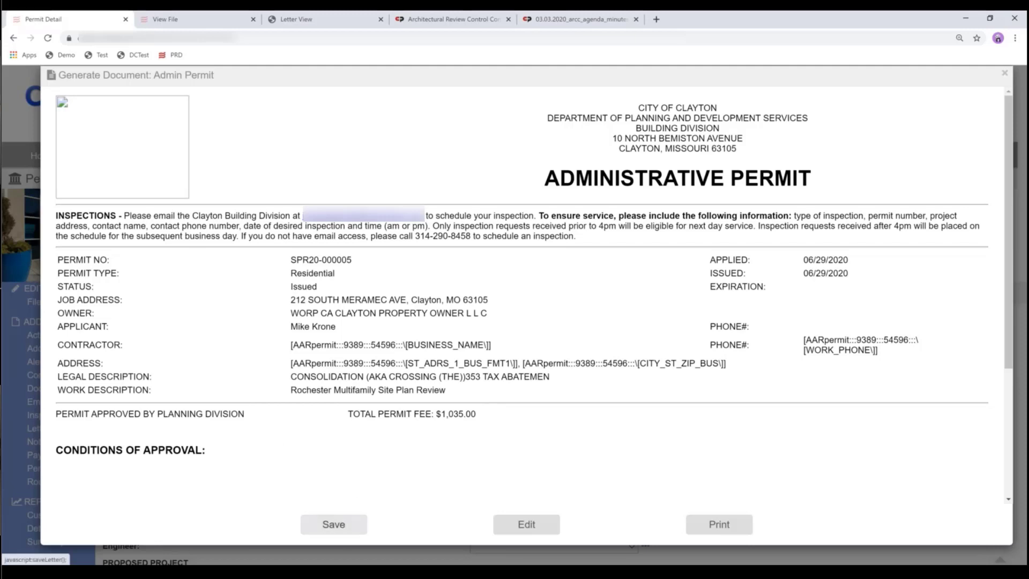
left_click(336, 527)
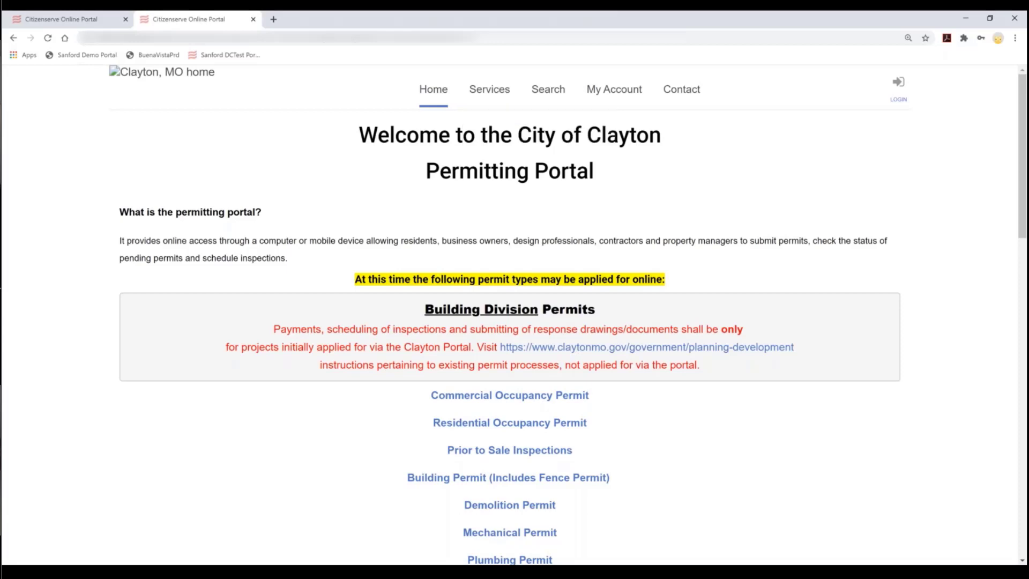
- Log in to the applicant's portal and open SPR20-000005 from View My Development Projects
left_click(898, 85)
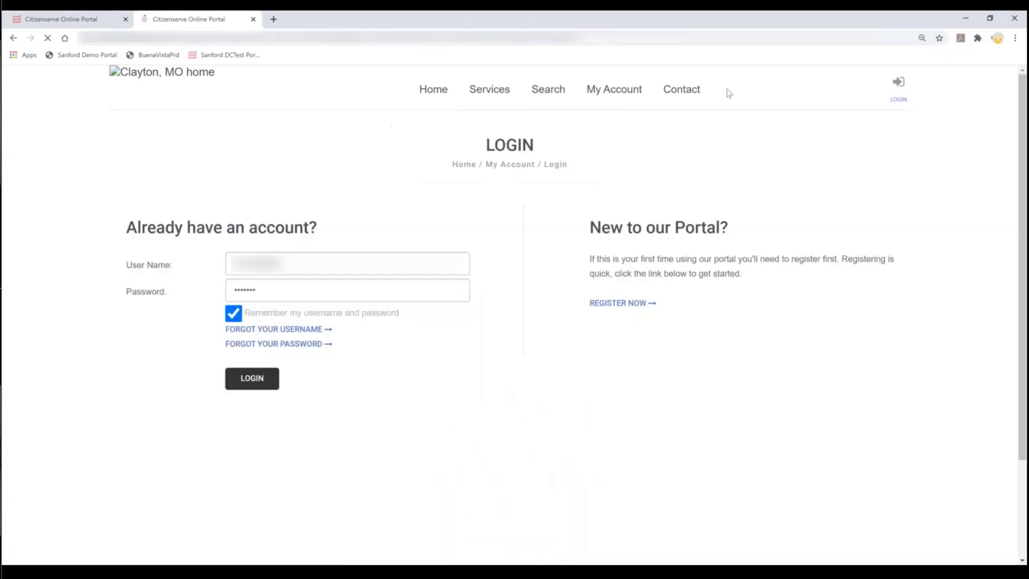
left_click(259, 384)
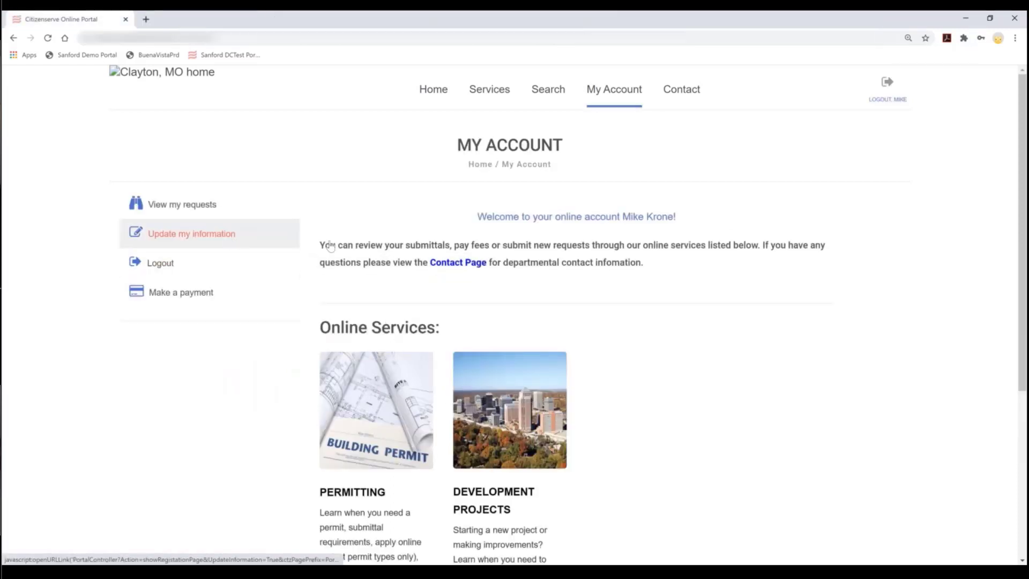
left_click(182, 204)
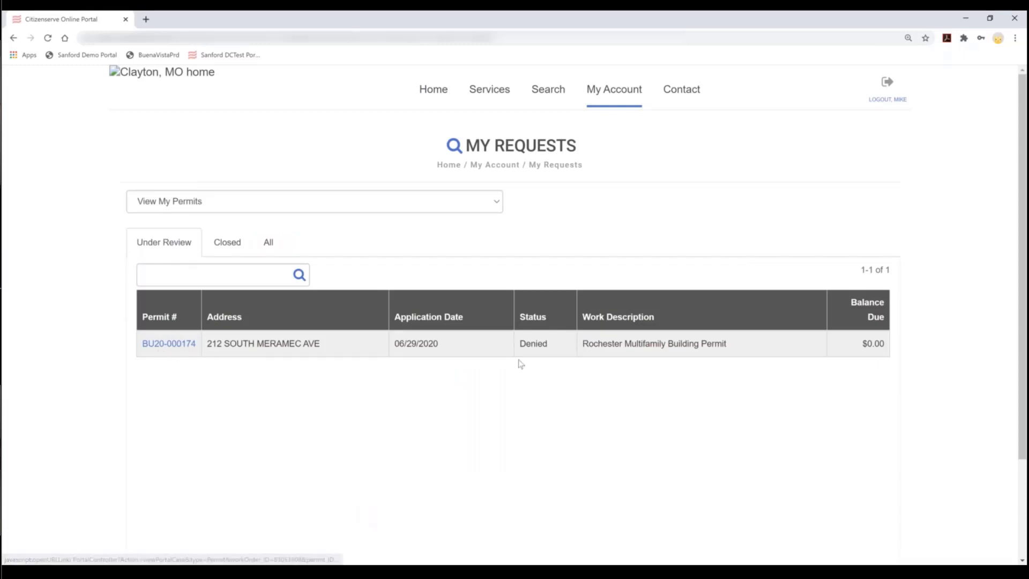
left_click(268, 242)
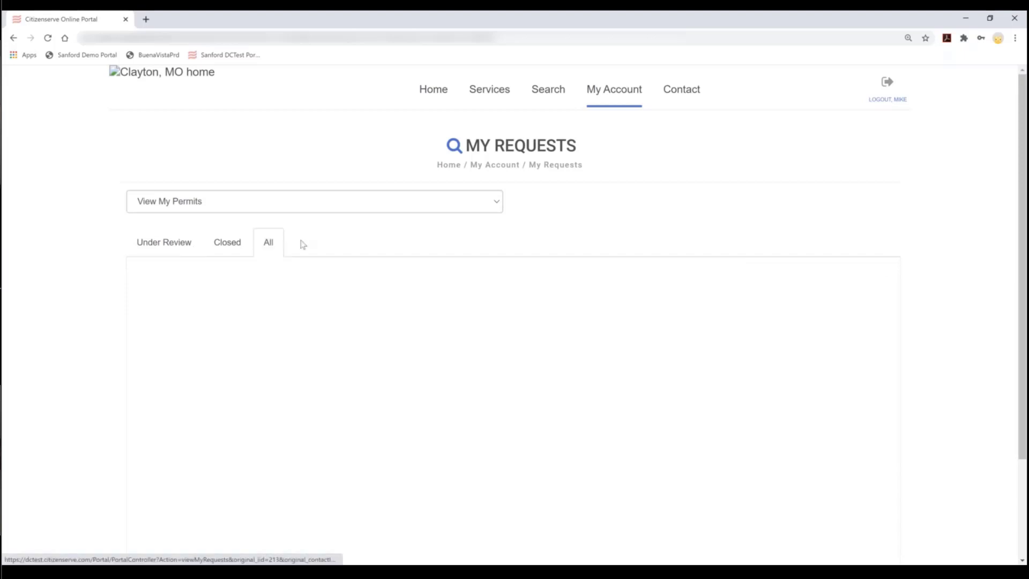
left_click(199, 202)
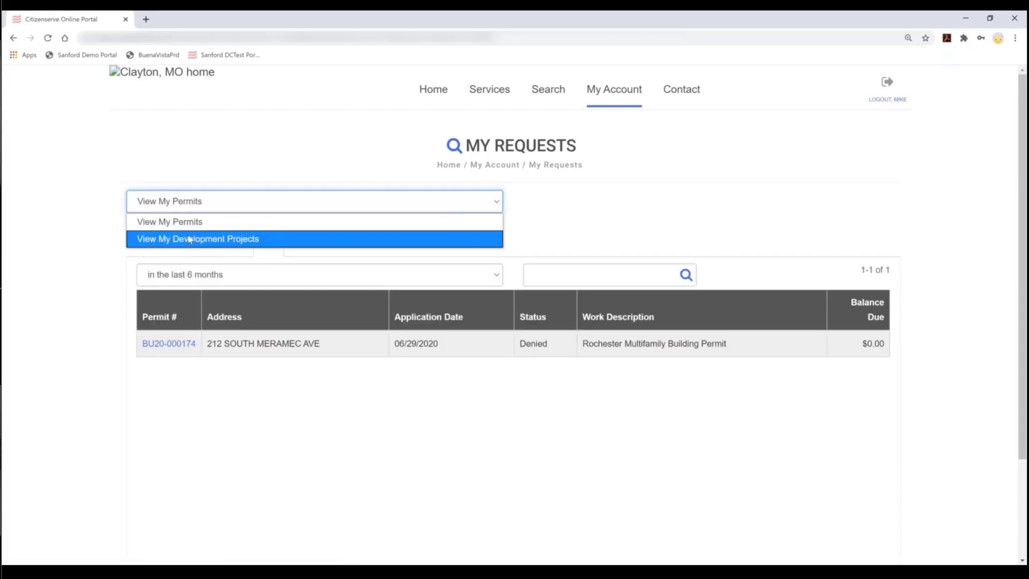
left_click(189, 240)
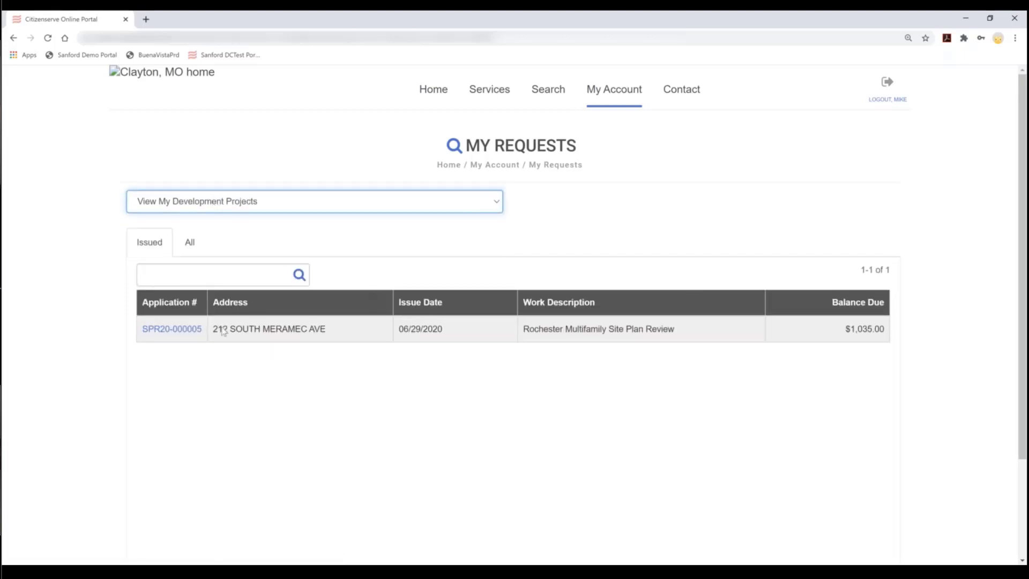
left_click(177, 335)
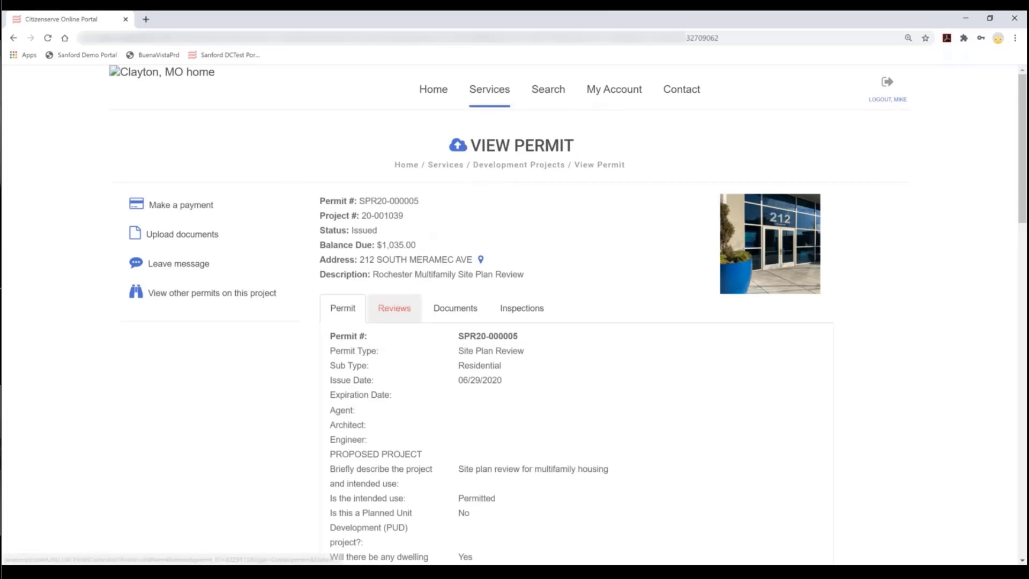
- Read the comments on the permit's approved-with-conditions review, then close them
scroll(395, 308, "down", 1)
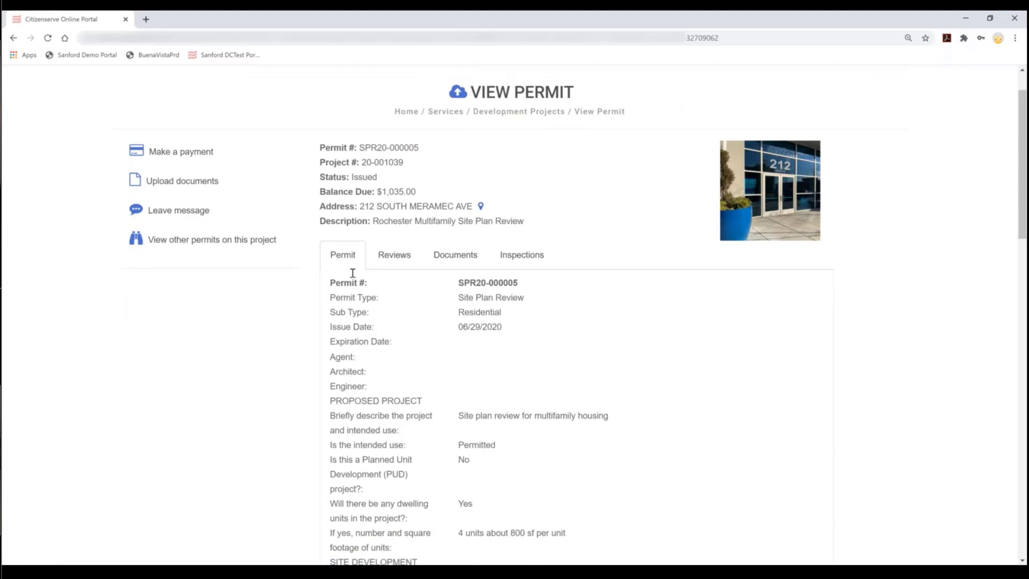
left_click(395, 256)
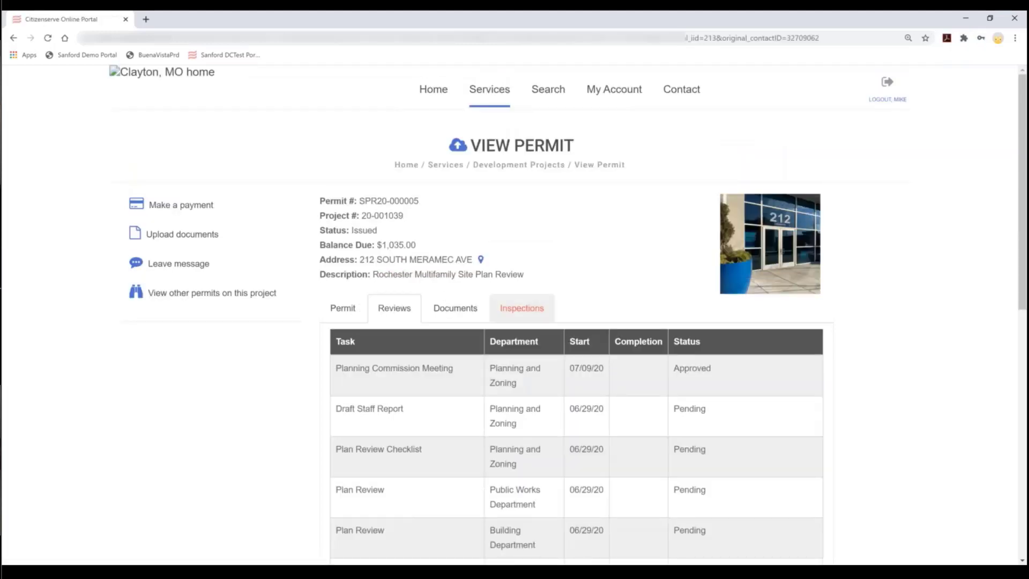
scroll(638, 376, "down", 5)
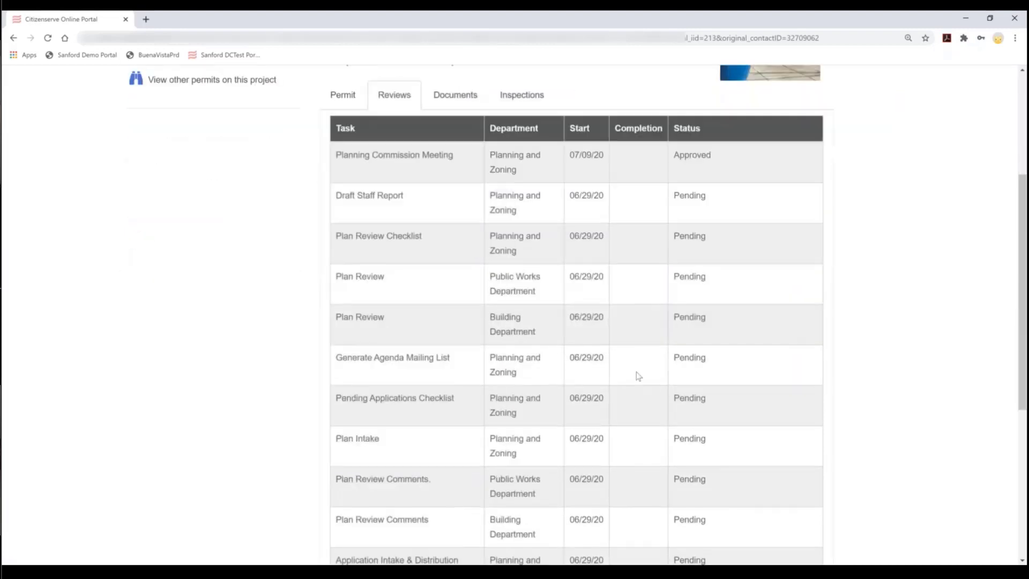
scroll(637, 378, "down", 3)
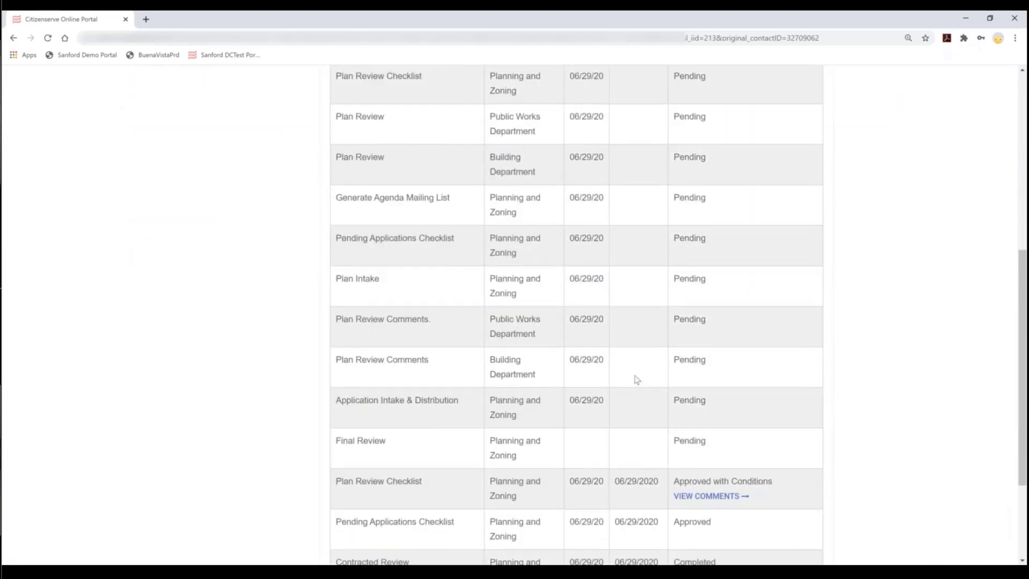
scroll(637, 379, "down", 2)
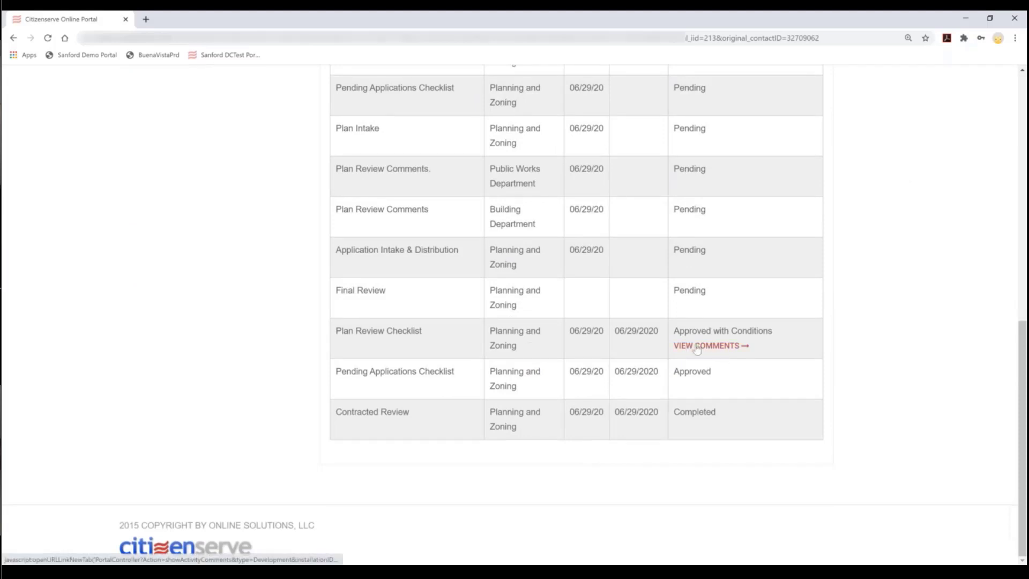
left_click(710, 345)
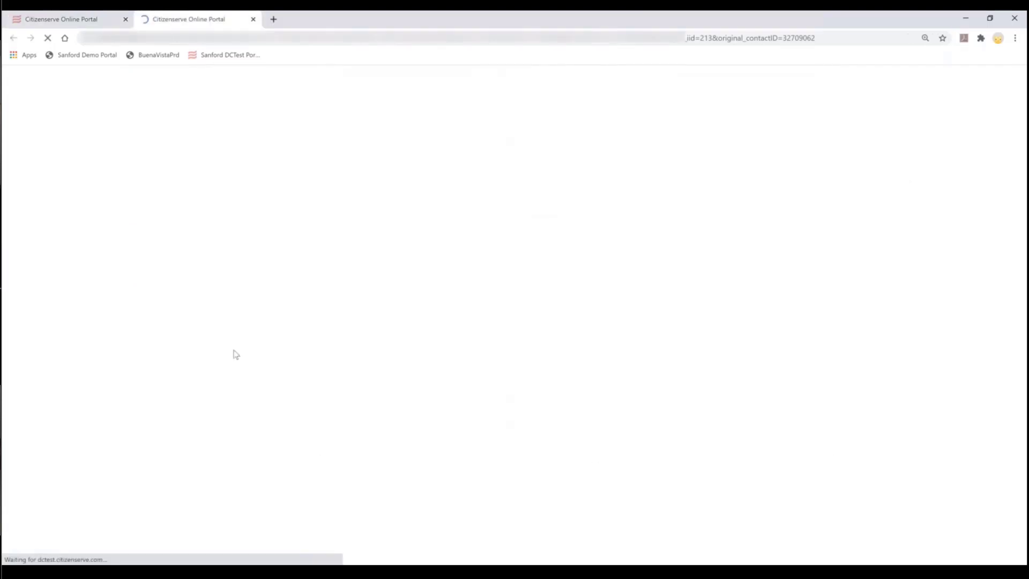
left_click(253, 19)
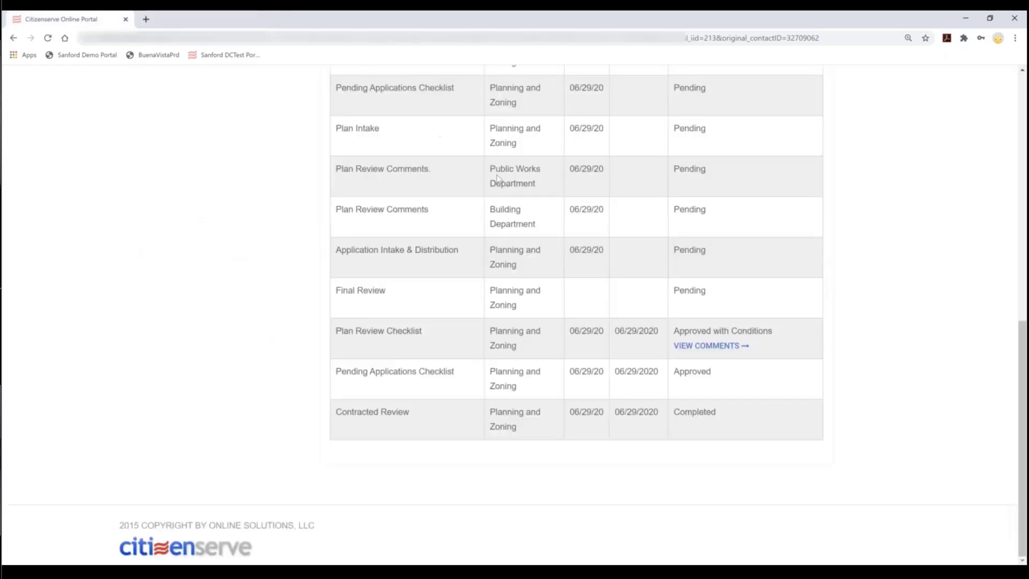
- Open Admin Permit.htm from the permit's Documents, view it, then close its tab
scroll(497, 184, "up", 10)
scroll(496, 184, "up", 1)
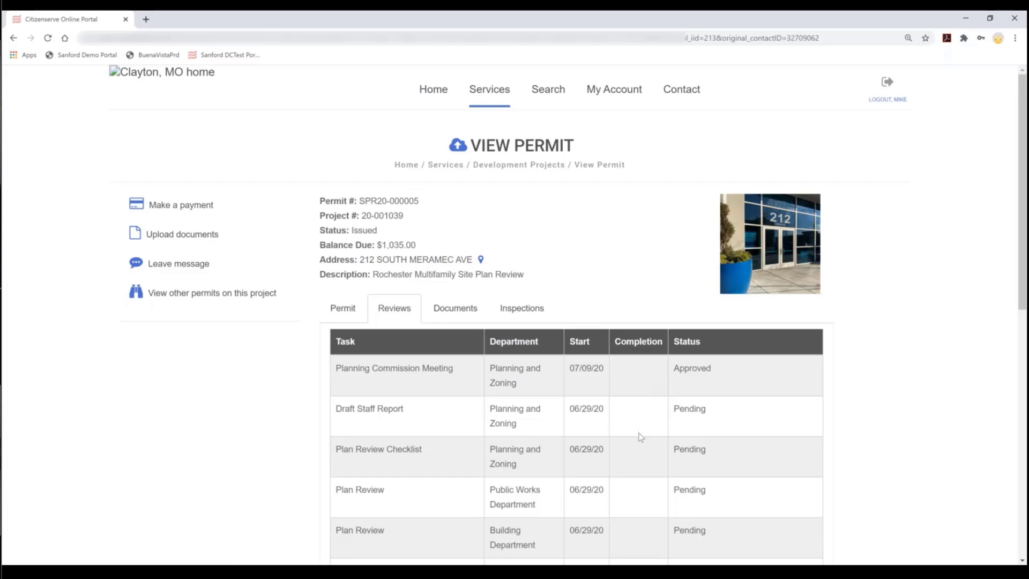
scroll(640, 436, "down", 6)
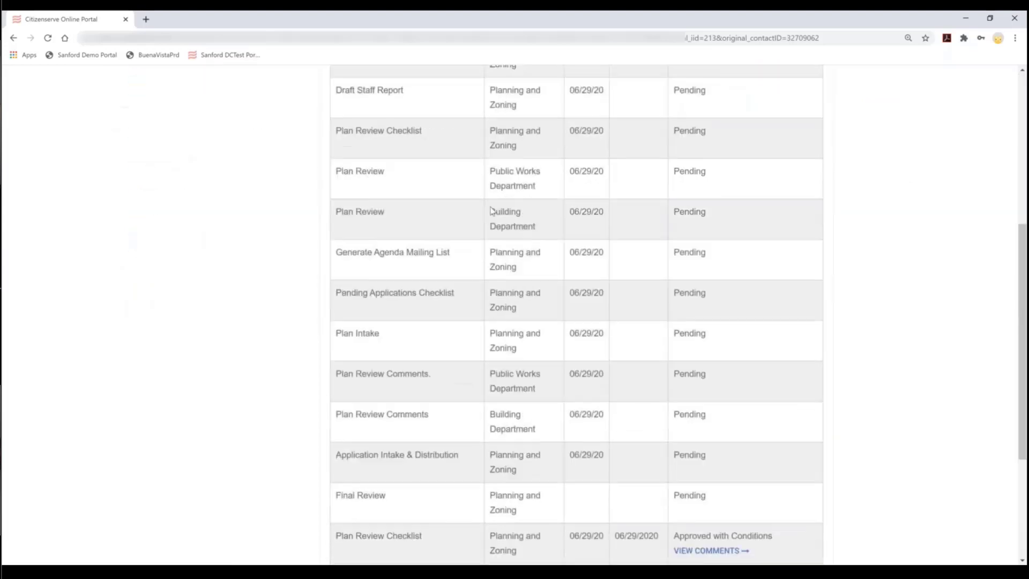
scroll(536, 214, "up", 4)
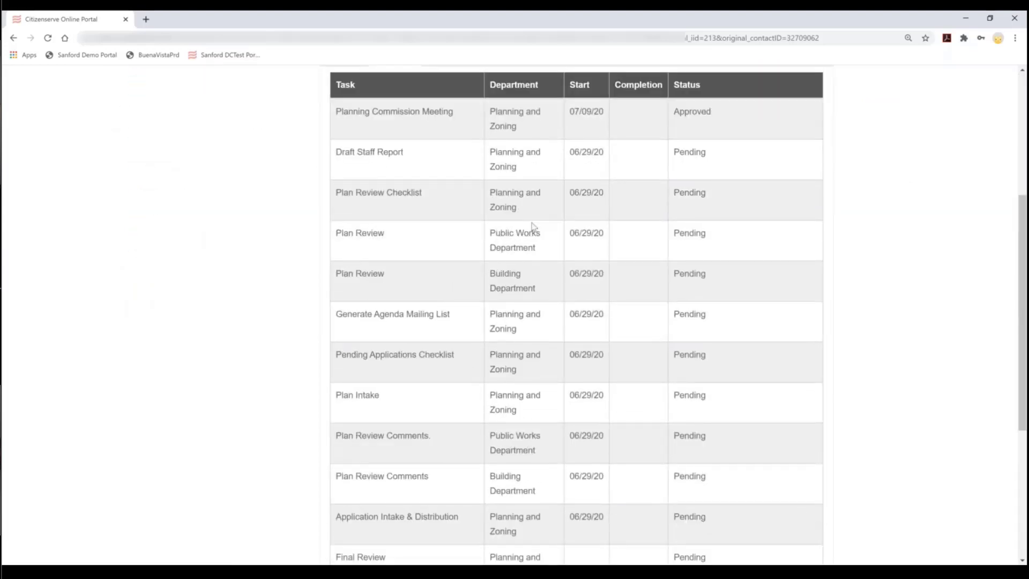
left_click(455, 219)
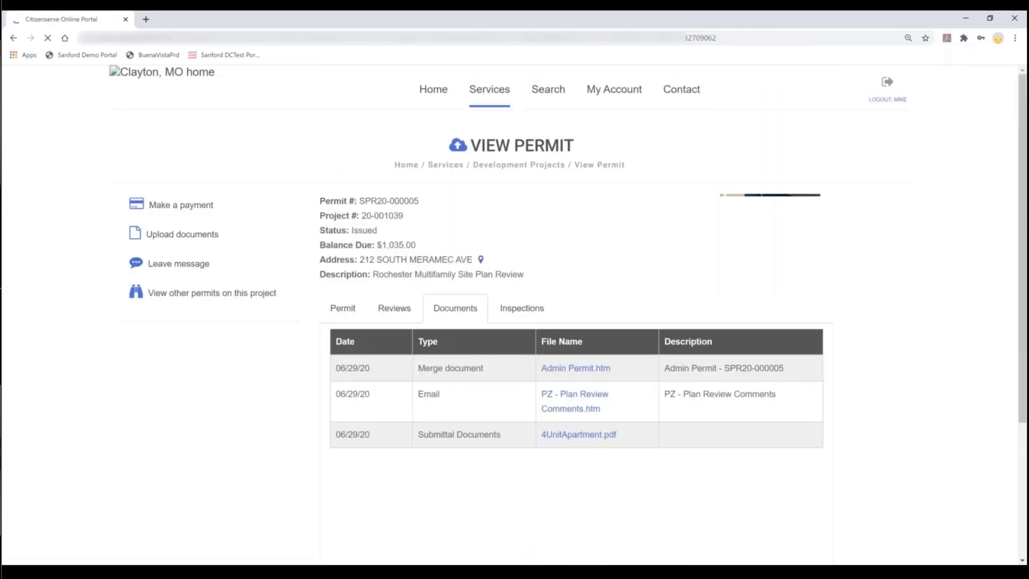
left_click(583, 370)
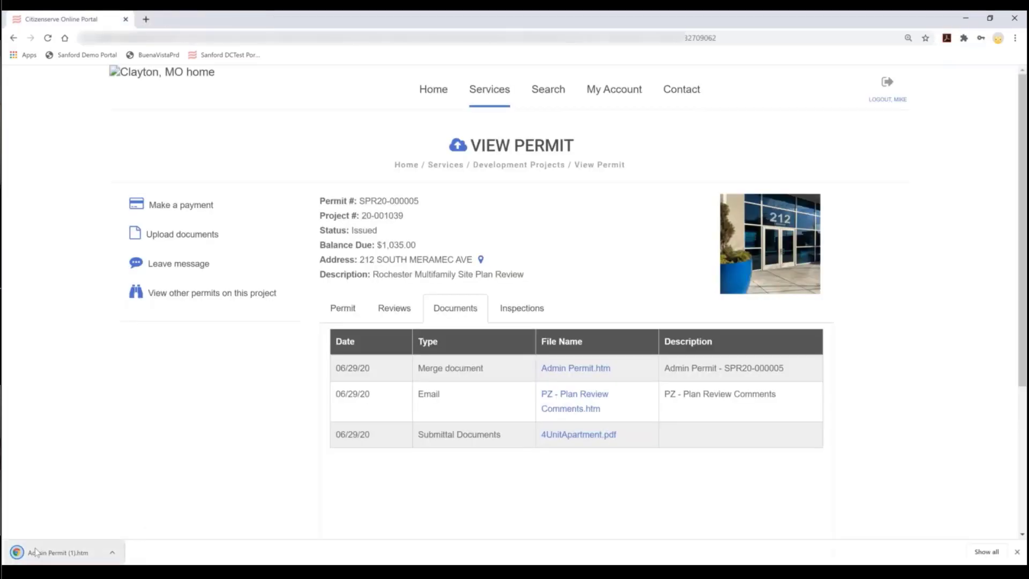
left_click(104, 543)
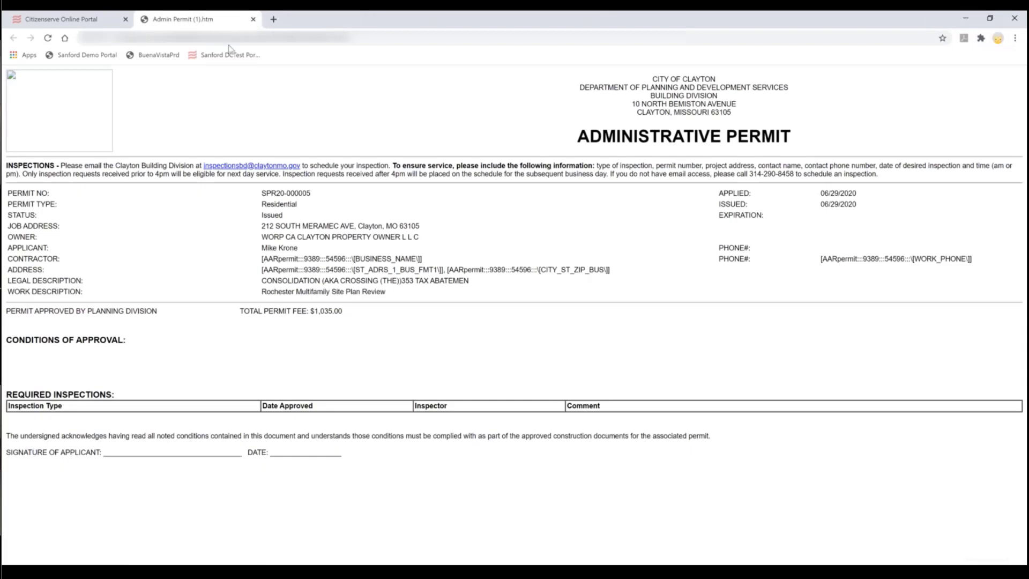
left_click(253, 20)
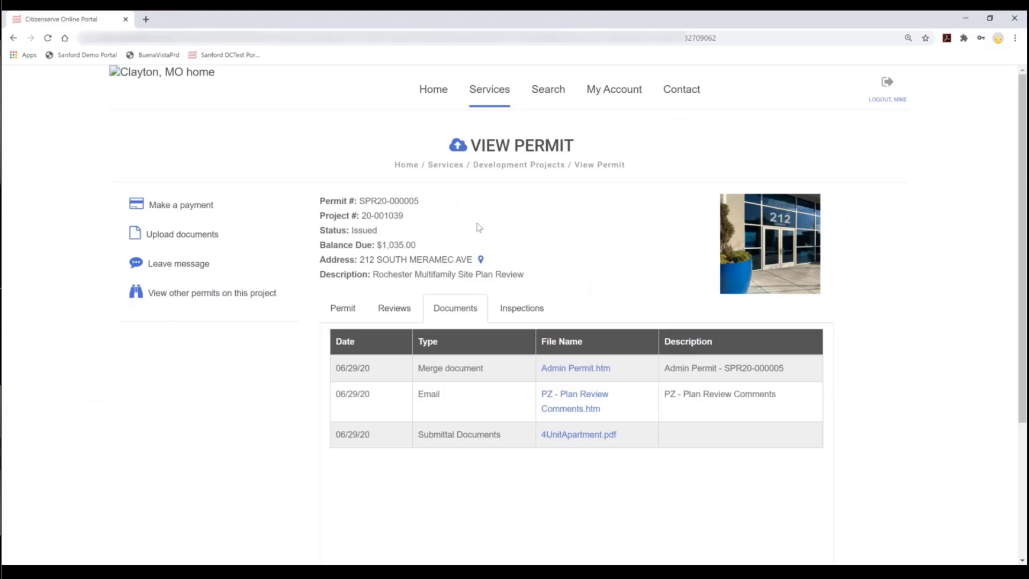